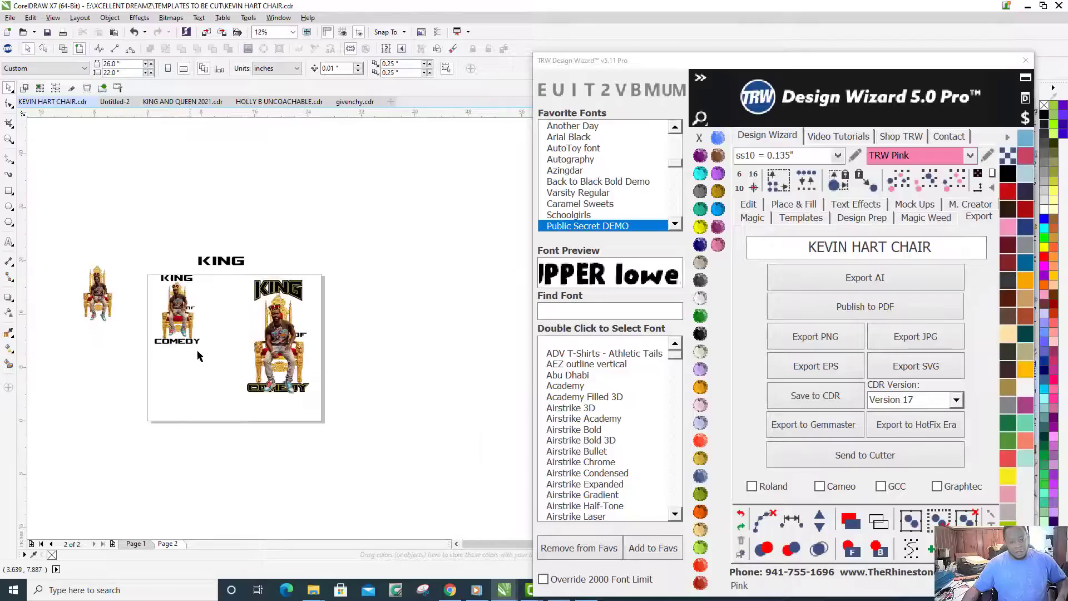
pyautogui.scroll(1, 225, 353)
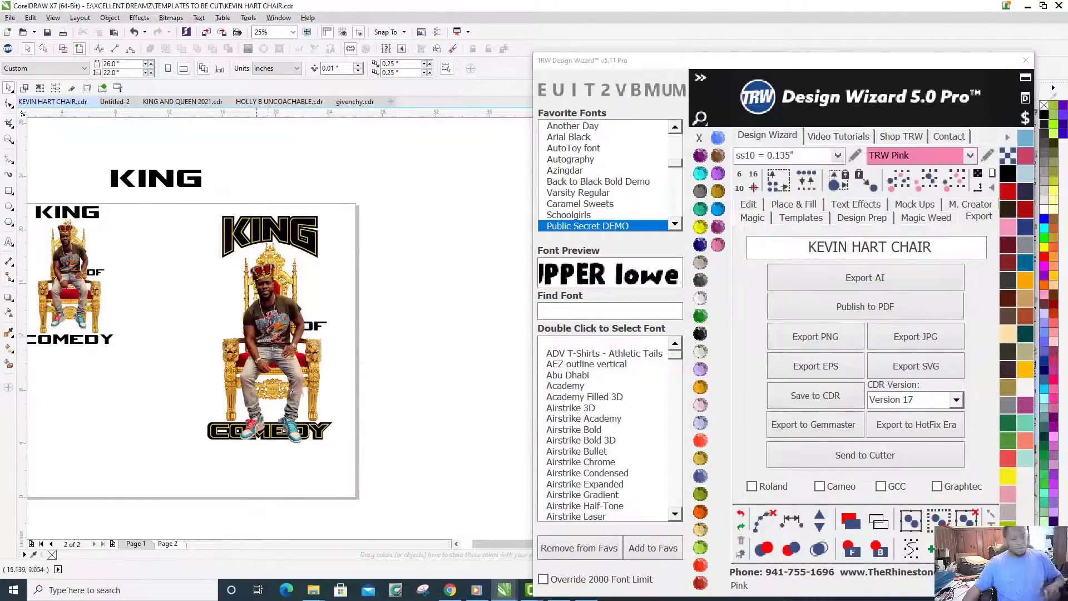
pyautogui.hscroll(-2, 184, 294)
pyautogui.hscroll(-2, 250, 328)
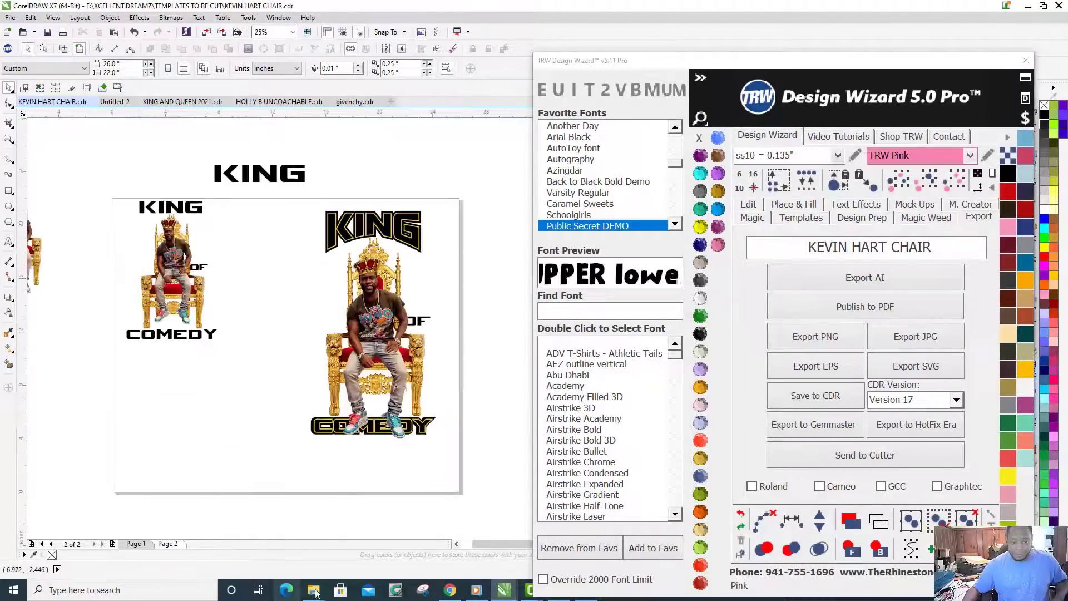
# Switch to the Downloads folder in File Explorer and jump to the kevin-hart-removebg-preview image.
pyautogui.moveTo(315, 594)
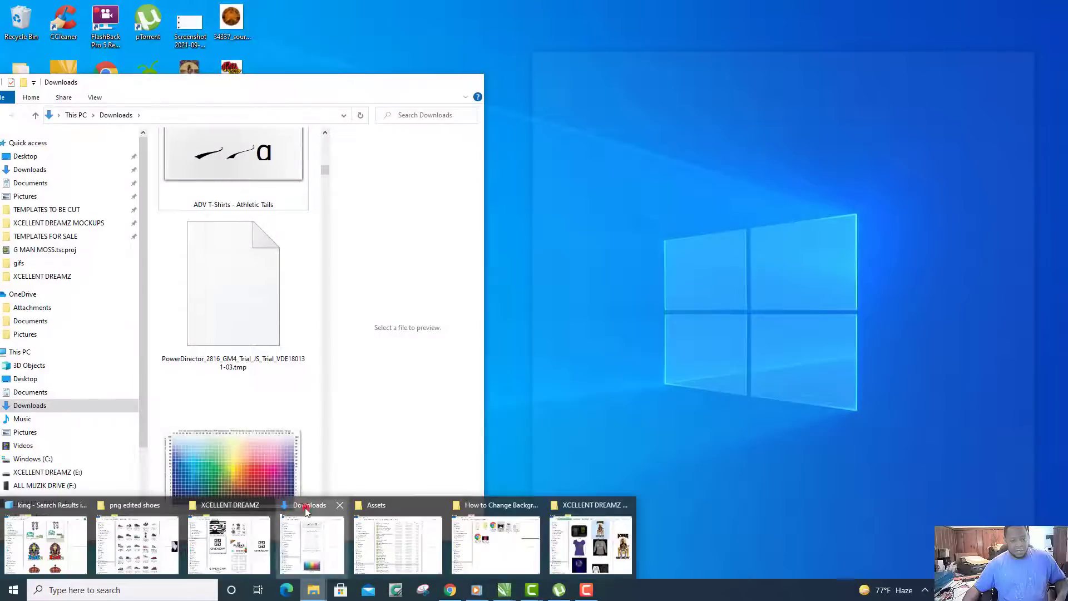
pyautogui.click(307, 511)
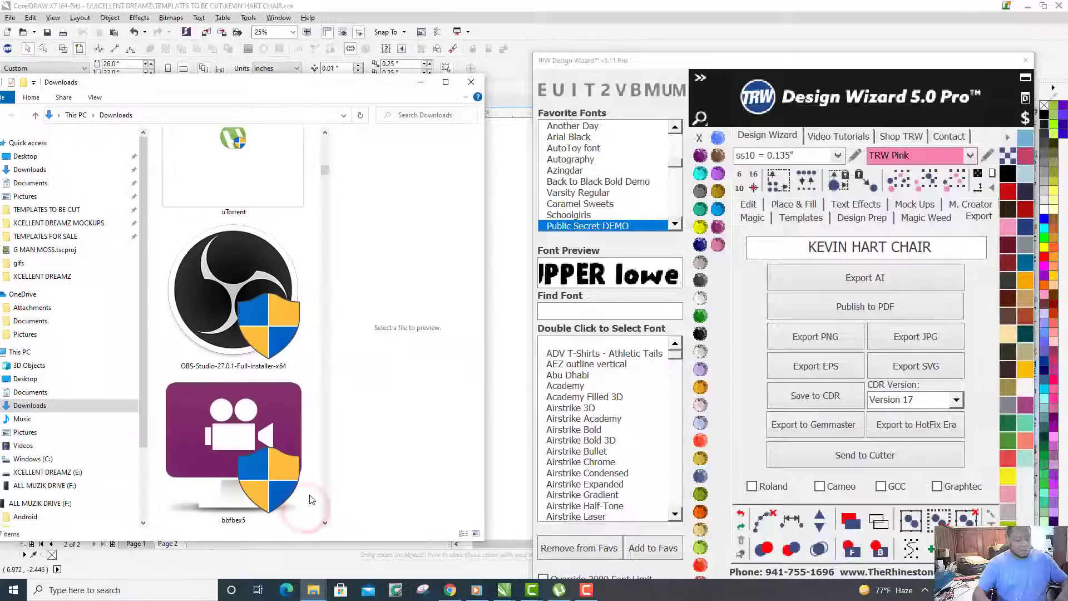
pyautogui.press('k')
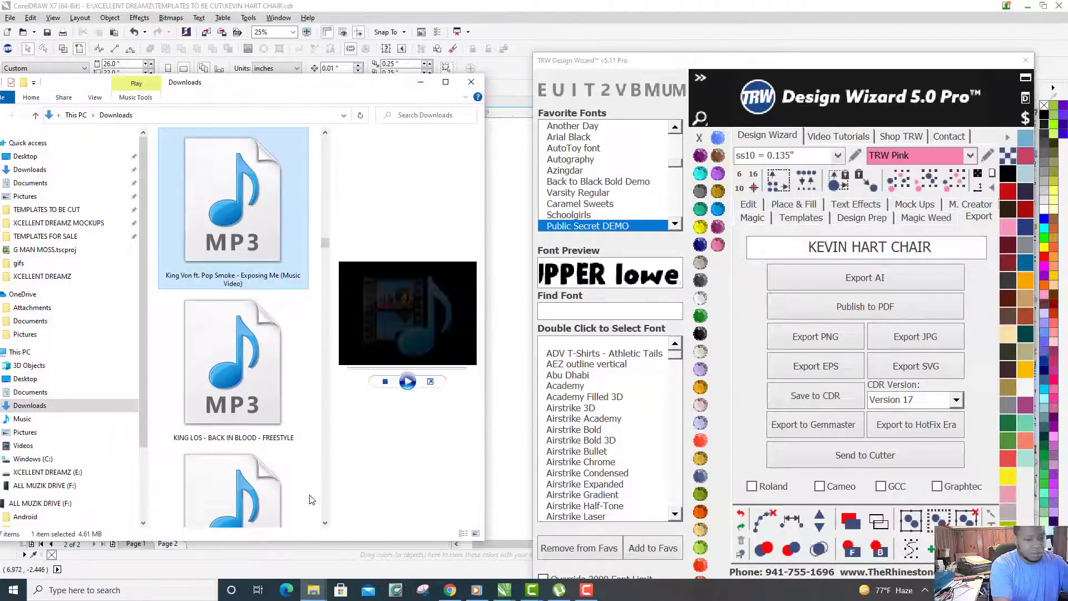
pyautogui.click(262, 319)
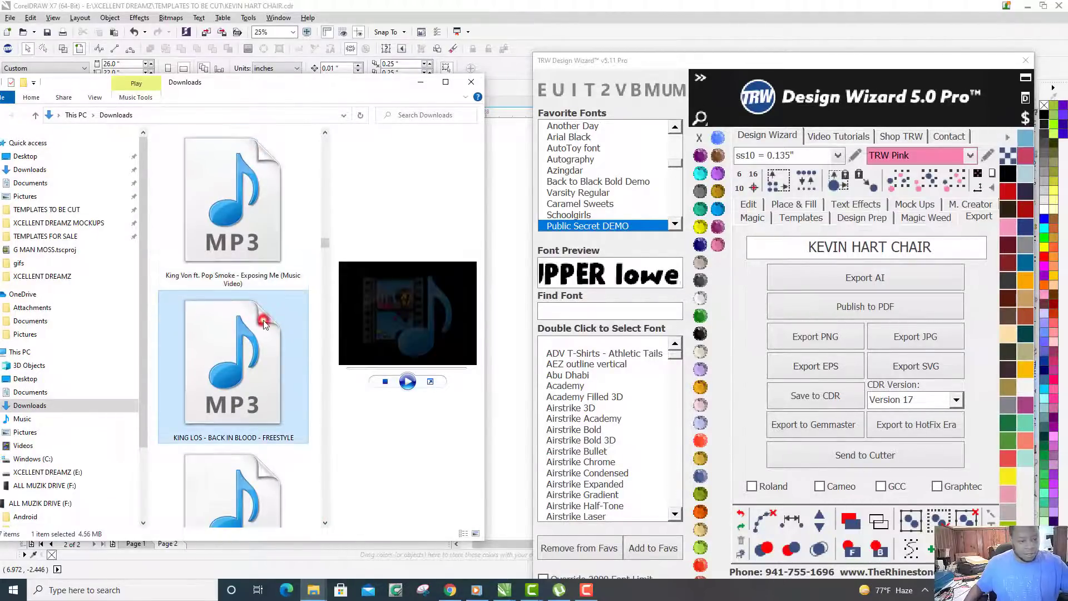
pyautogui.press('k')
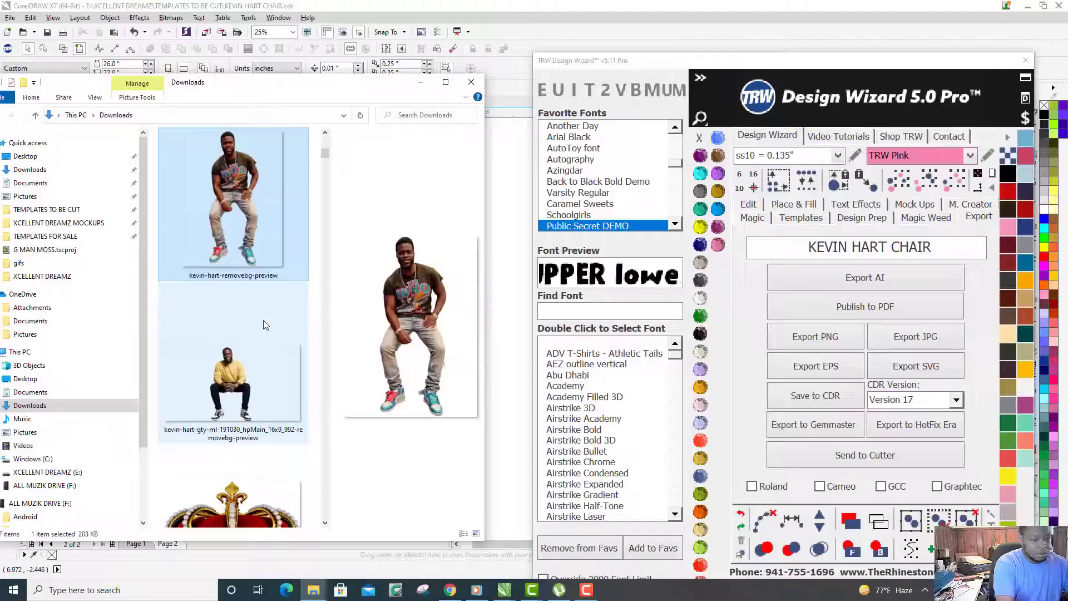
# Browse the Downloads folder around the Kevin Hart, throne and crown cutouts for the design's original source pictures.
pyautogui.scroll(-2, 263, 319)
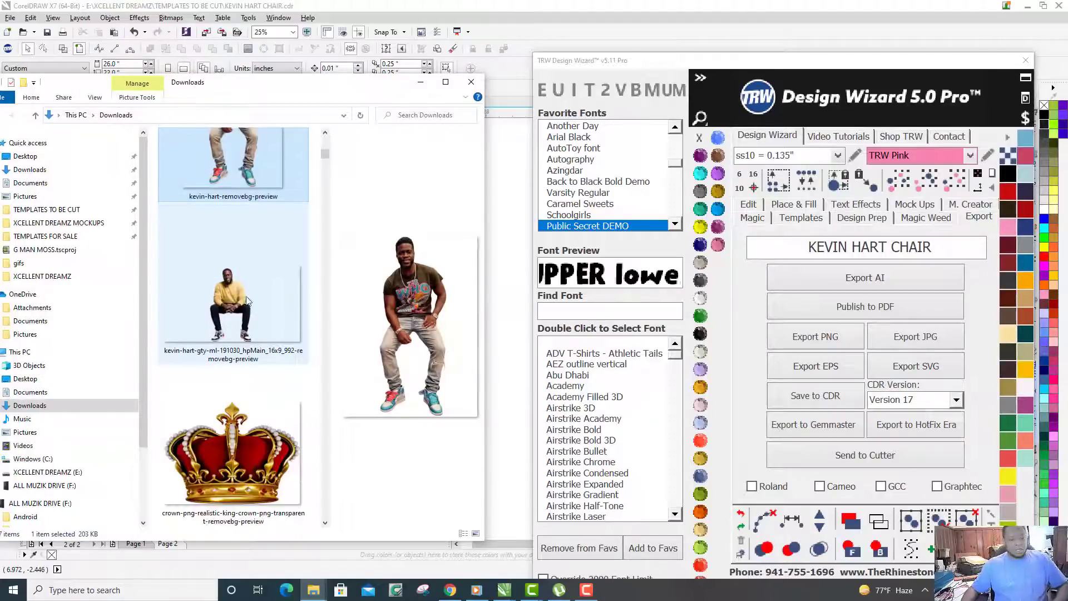
pyautogui.scroll(-2, 261, 301)
pyautogui.scroll(-5, 261, 301)
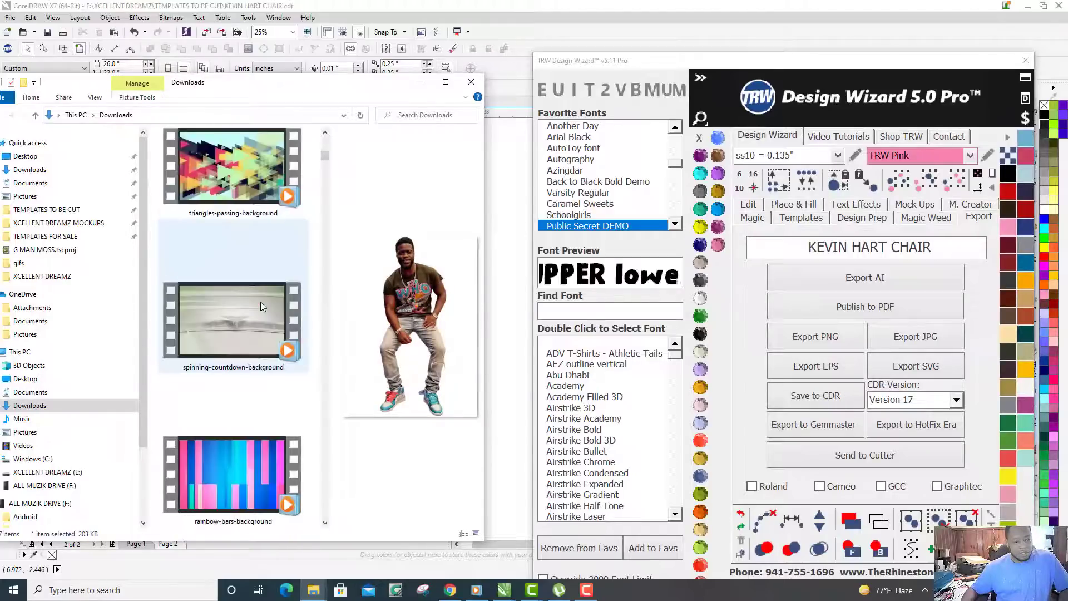
pyautogui.scroll(-5, 261, 302)
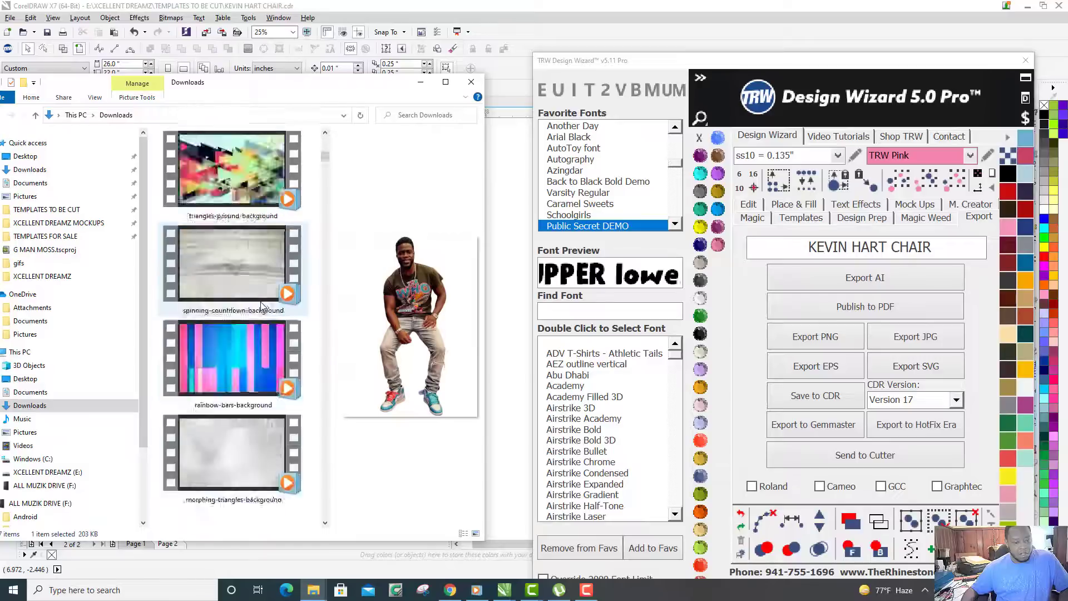
pyautogui.scroll(-4, 263, 306)
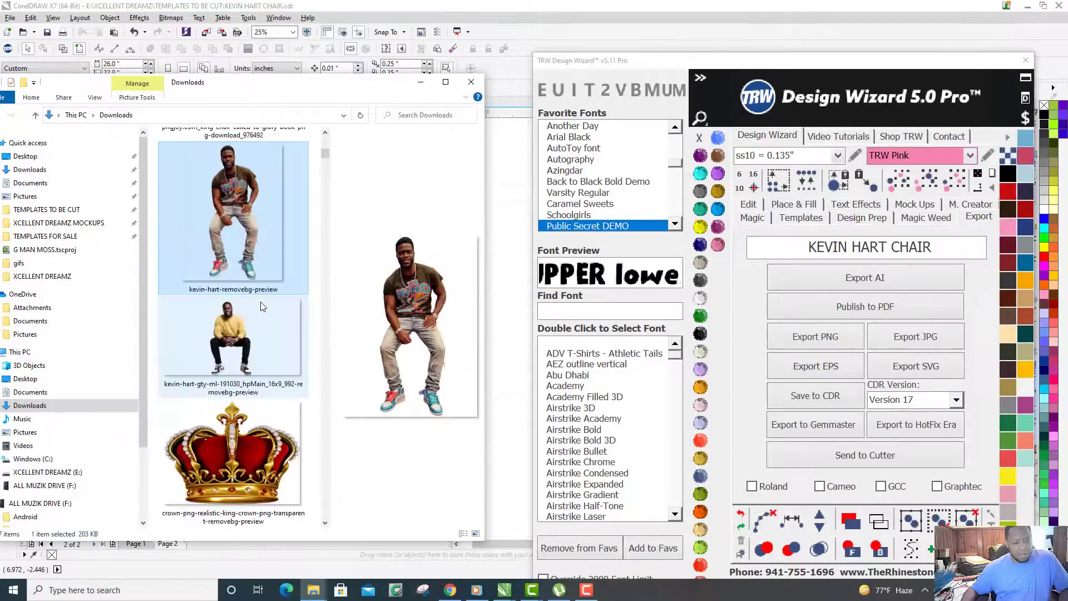
pyautogui.scroll(2, 260, 301)
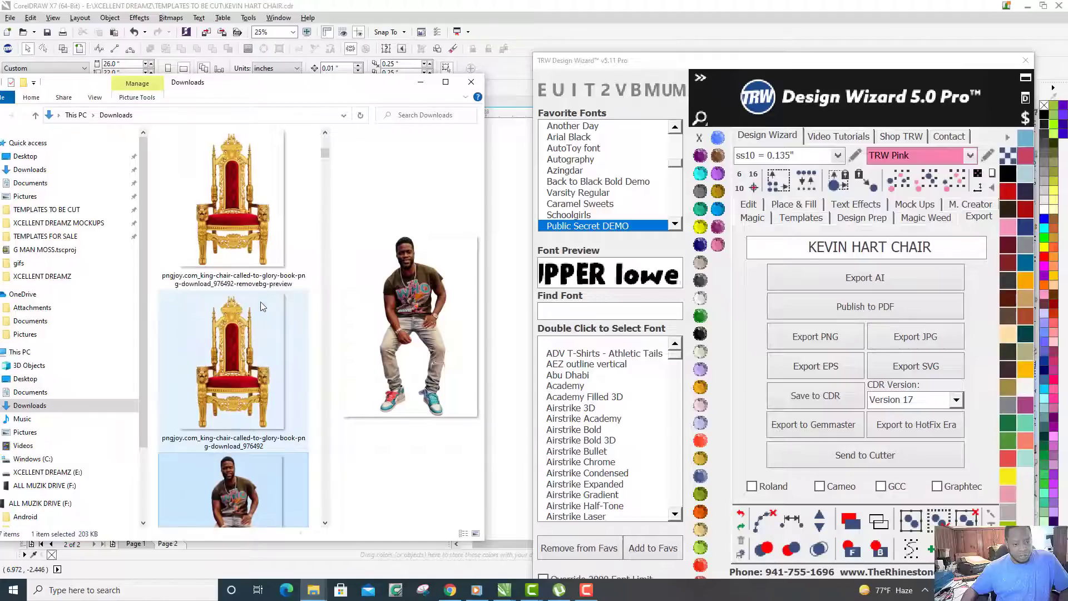
pyautogui.scroll(-5, 261, 302)
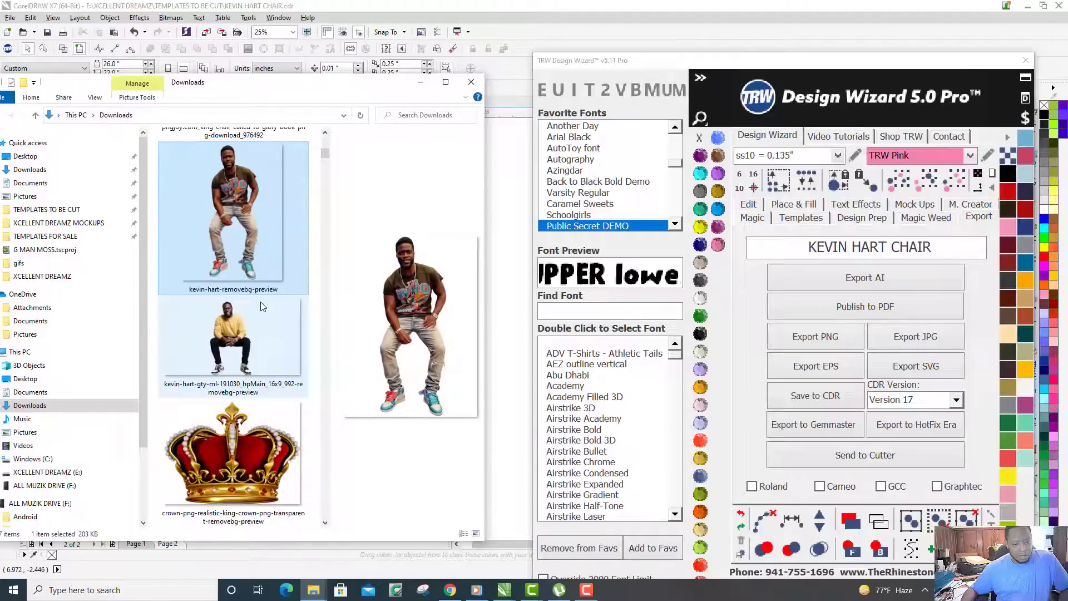
pyautogui.scroll(-10, 260, 306)
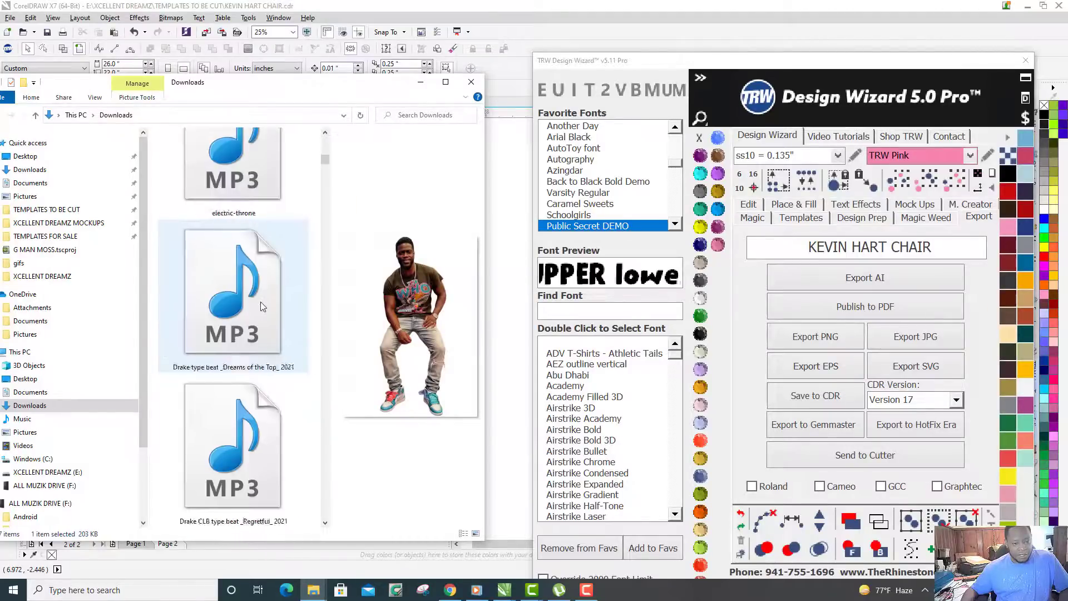
pyautogui.scroll(-5, 262, 306)
pyautogui.scroll(-5, 261, 302)
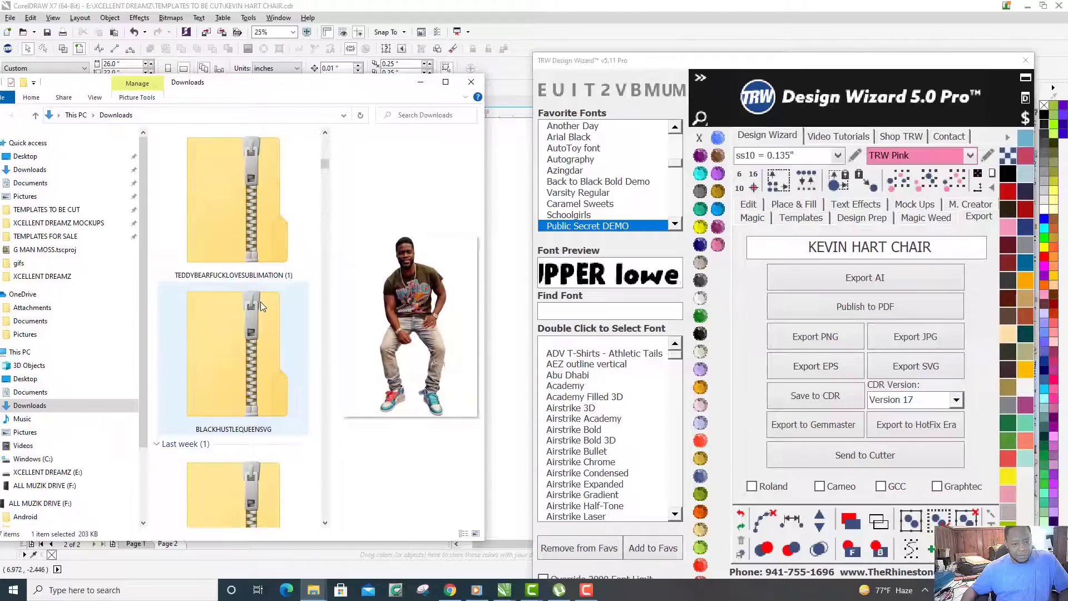
pyautogui.scroll(-6, 236, 382)
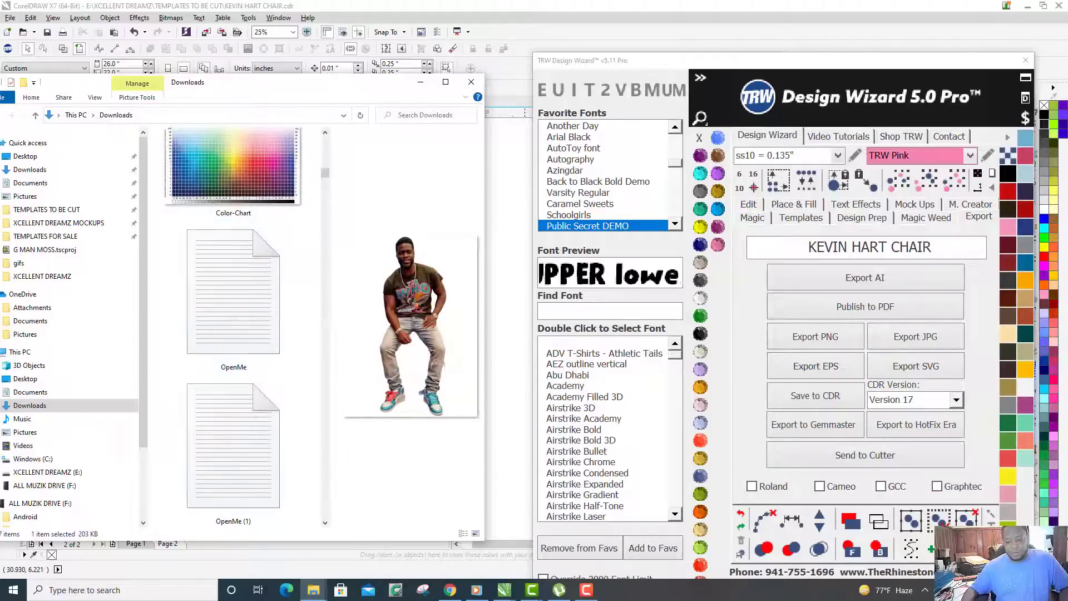
# Show the desktop and look through the Recycle Bin for the original source pictures, closing it when done.
pyautogui.press('super+d')
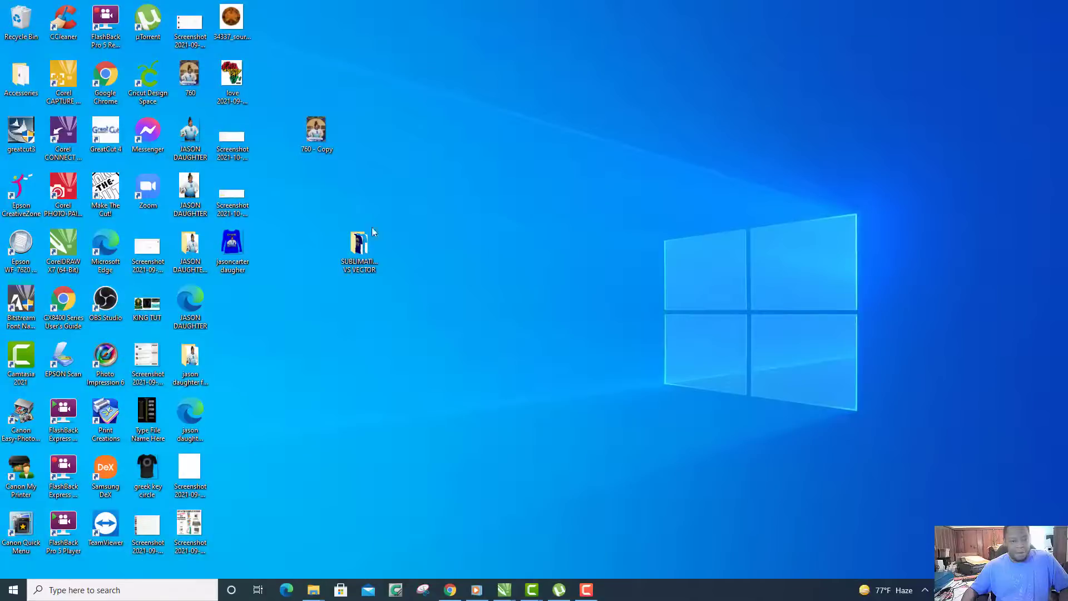
pyautogui.doubleClick(22, 19)
pyautogui.scroll(-15, 310, 219)
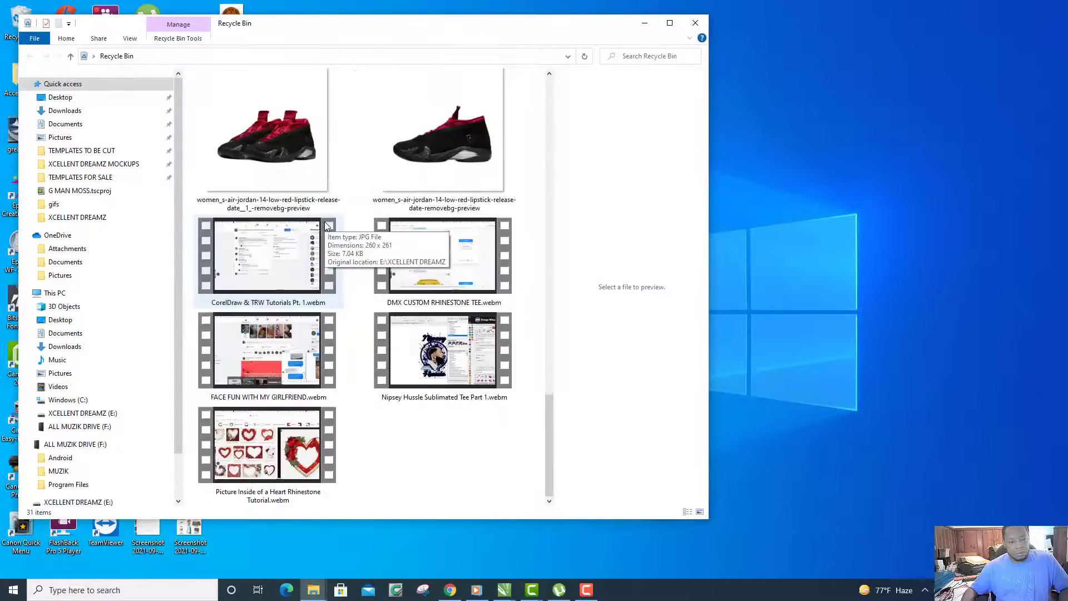
pyautogui.scroll(15, 327, 224)
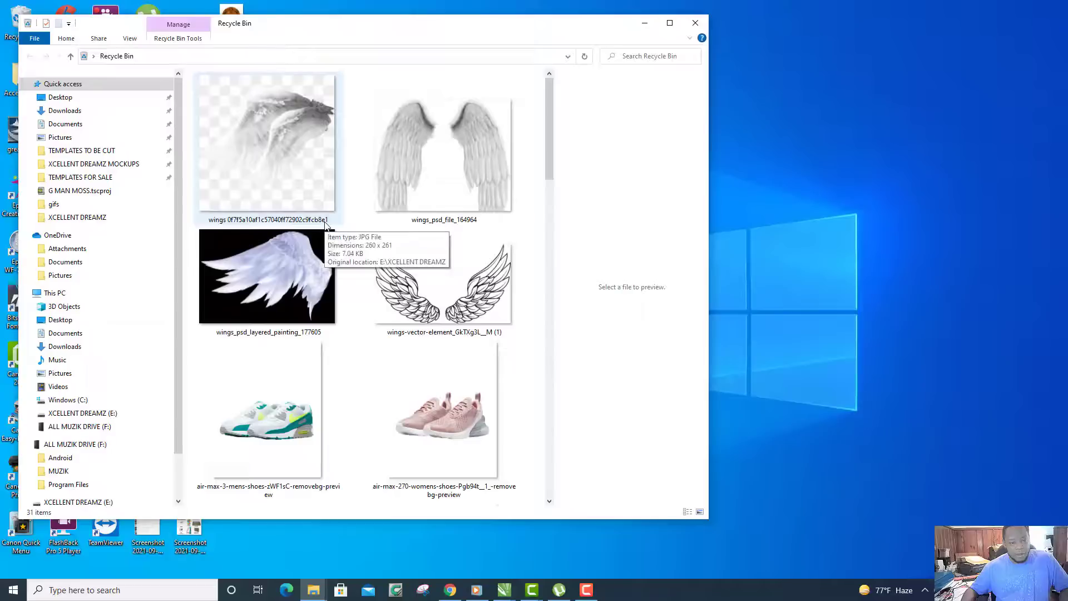
pyautogui.scroll(-15, 327, 225)
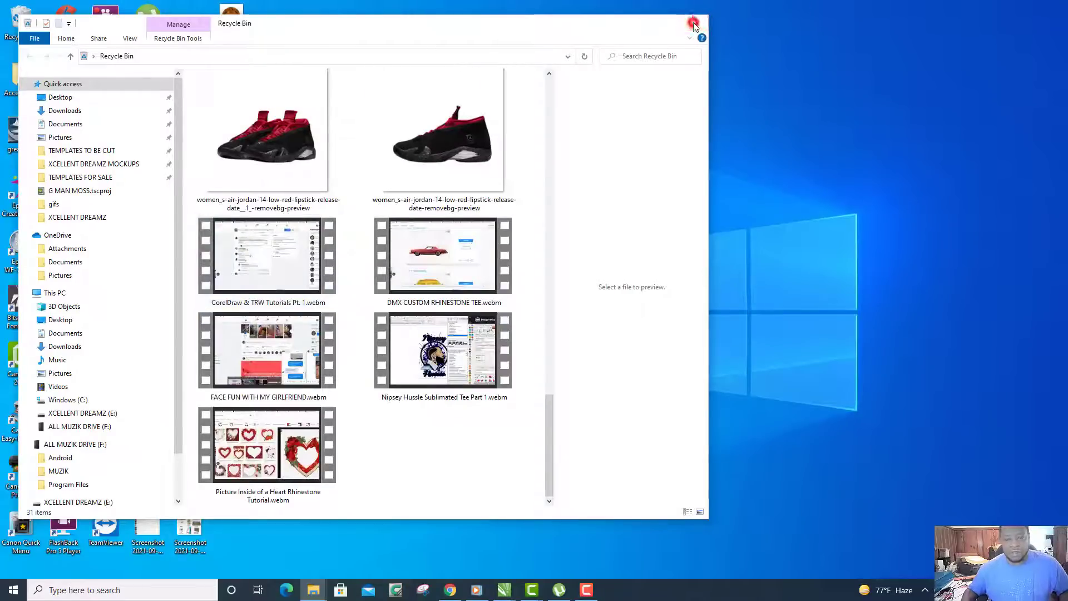
pyautogui.click(693, 23)
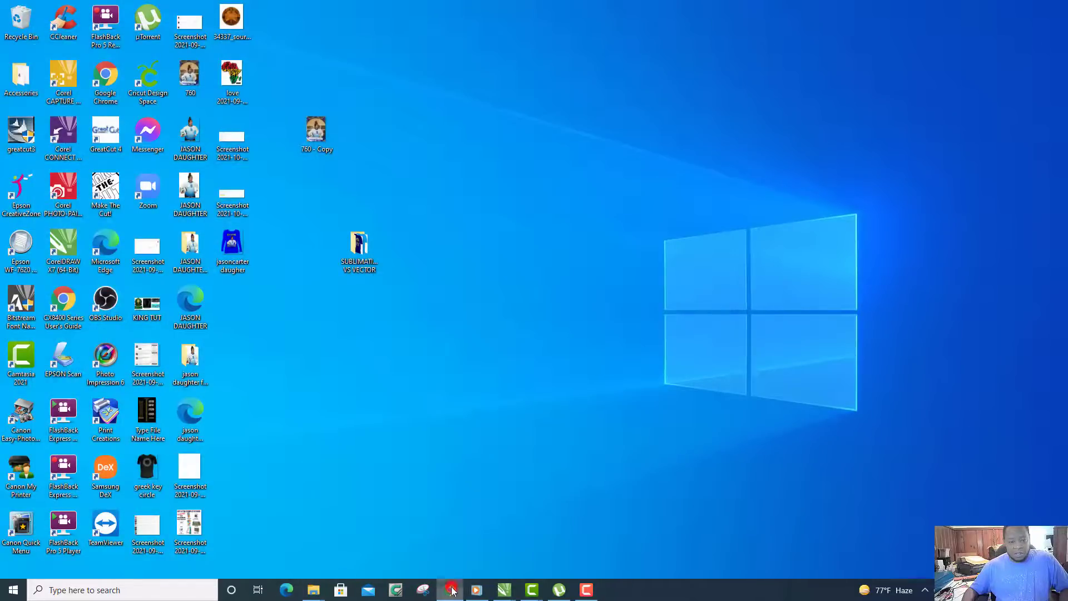
# Switch to Chrome and run a Google Images search for "kevin hart sitting down".
pyautogui.click(452, 591)
pyautogui.scroll(5, 358, 173)
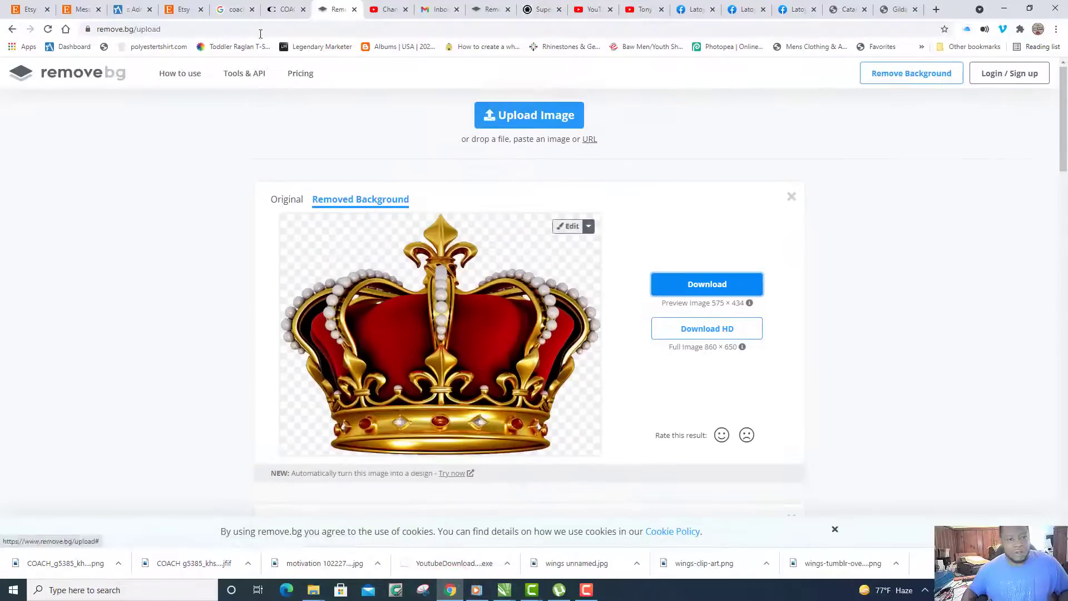
pyautogui.click(232, 9)
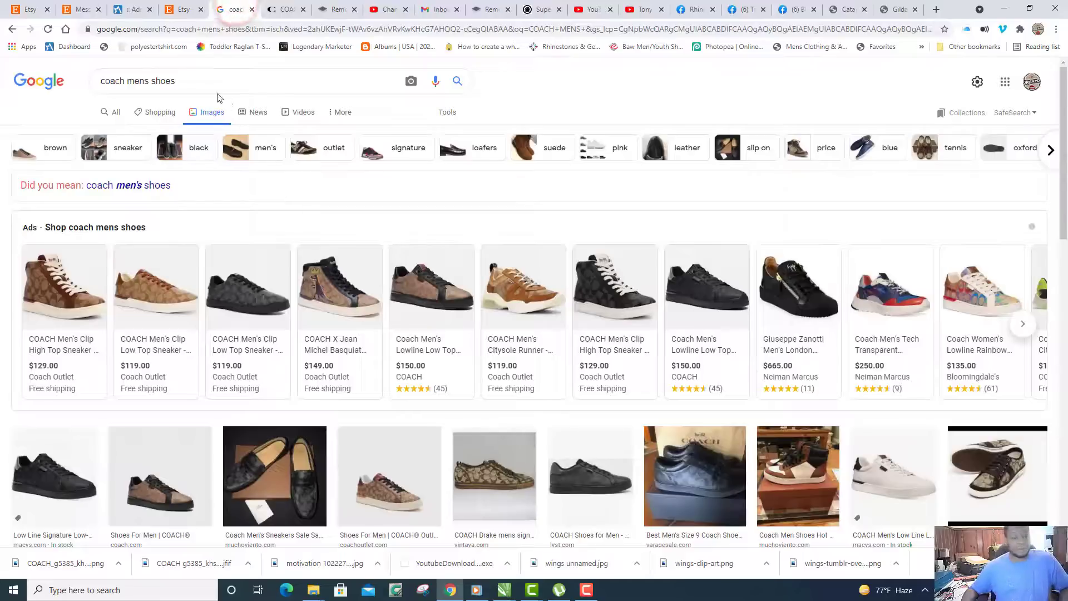
pyautogui.tripleClick(187, 81)
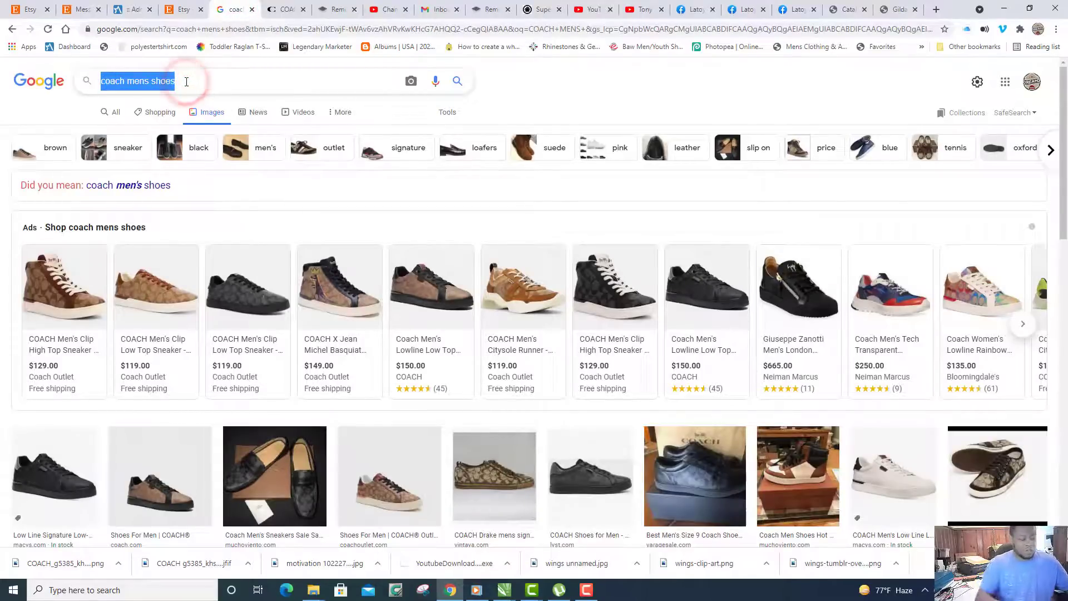
pyautogui.write('KEVIN')
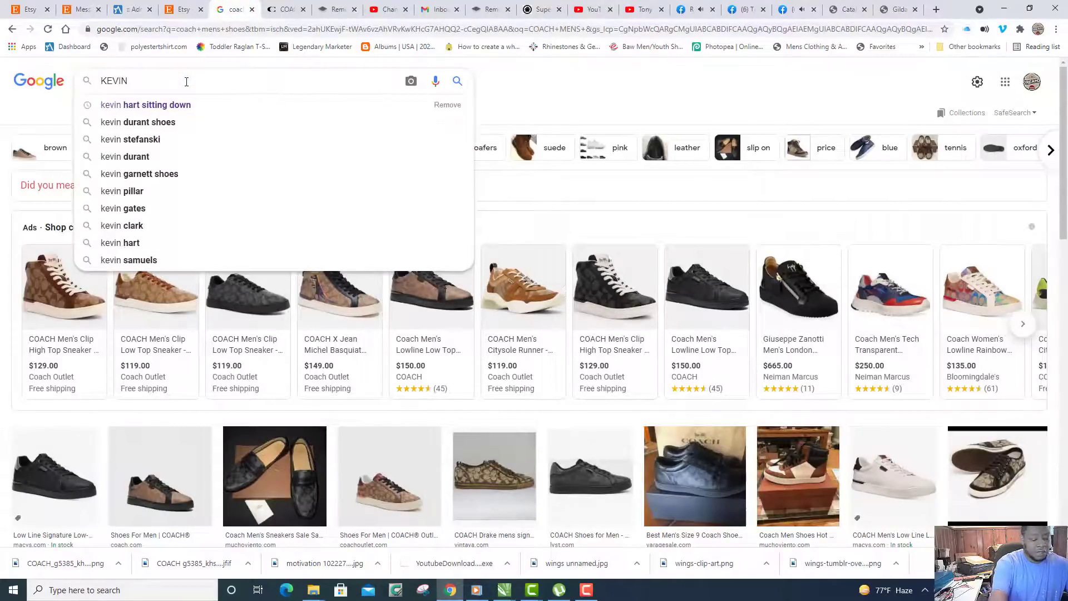
pyautogui.press('Down')
pyautogui.press('Return')
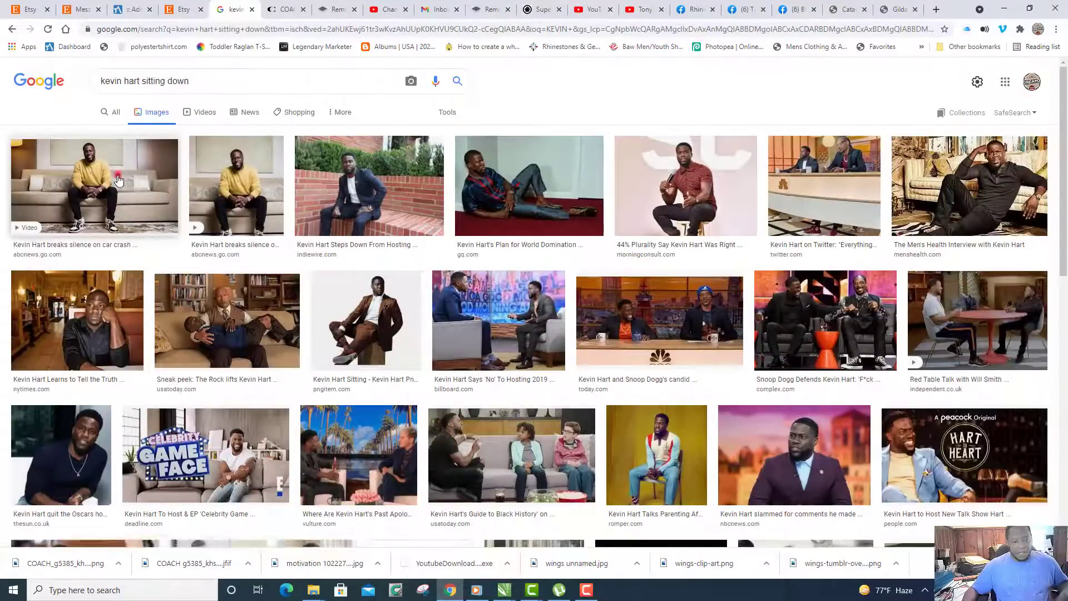
# Preview the yellow-sweater couch photo, and from its related images open the seated photo in the brown The Who T-shirt.
pyautogui.click(118, 179)
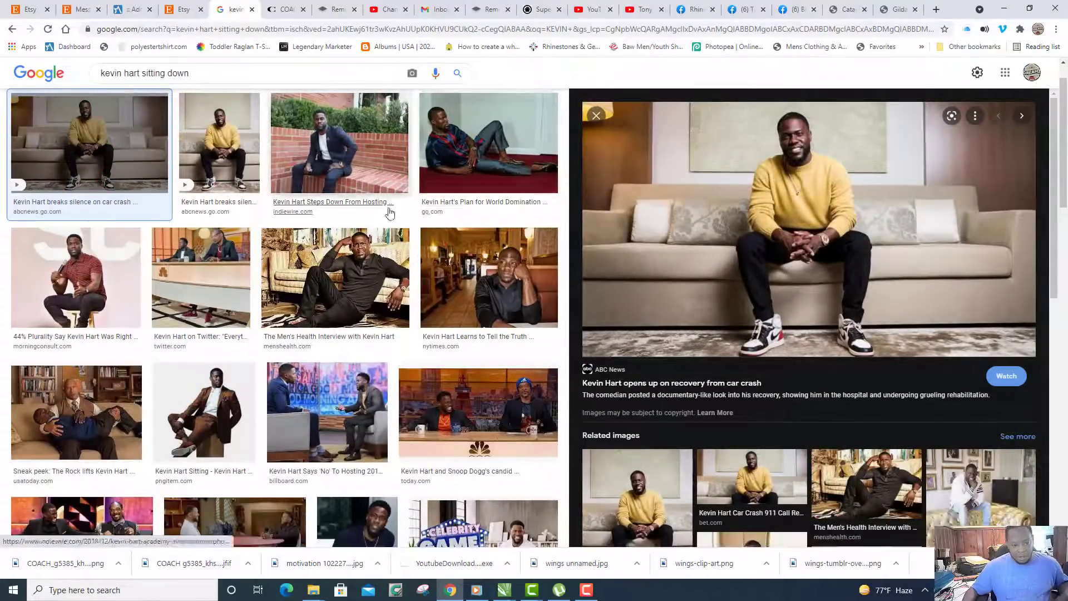
pyautogui.scroll(-5, 889, 264)
pyautogui.scroll(-3, 889, 264)
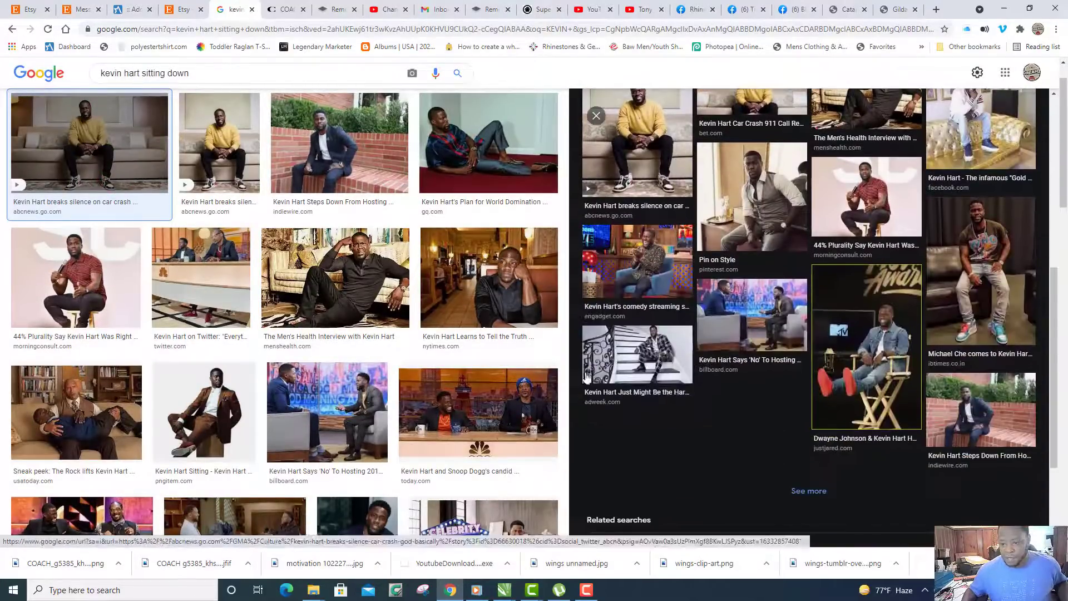
pyautogui.click(980, 270)
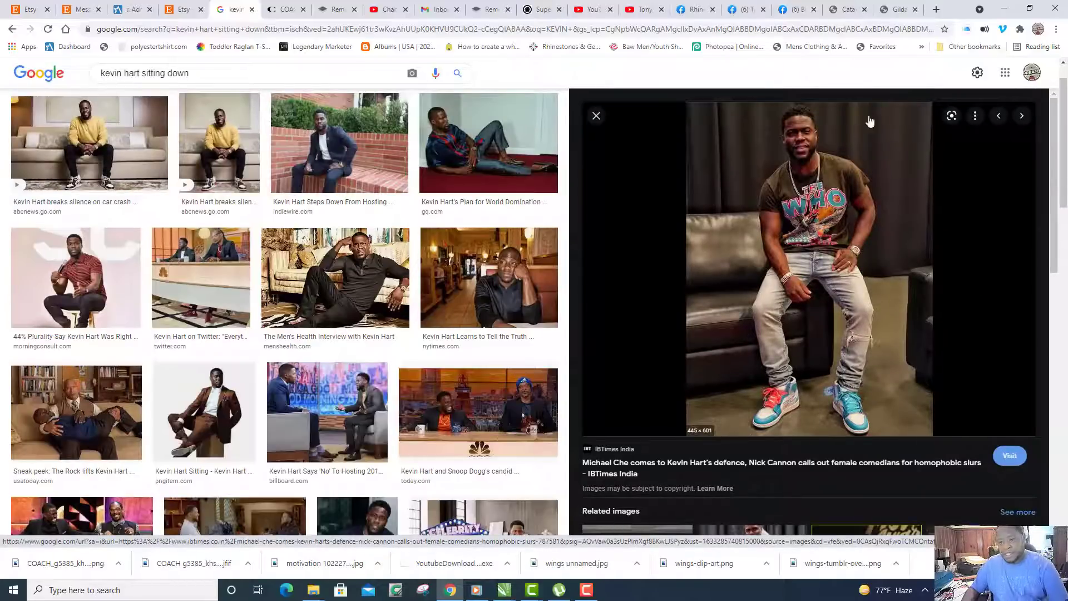
# Minimize the browser, return to KEVIN HART CHAIR.cdr in CorelDRAW and examine the large King of Comedy throne design up close.
pyautogui.click(1004, 8)
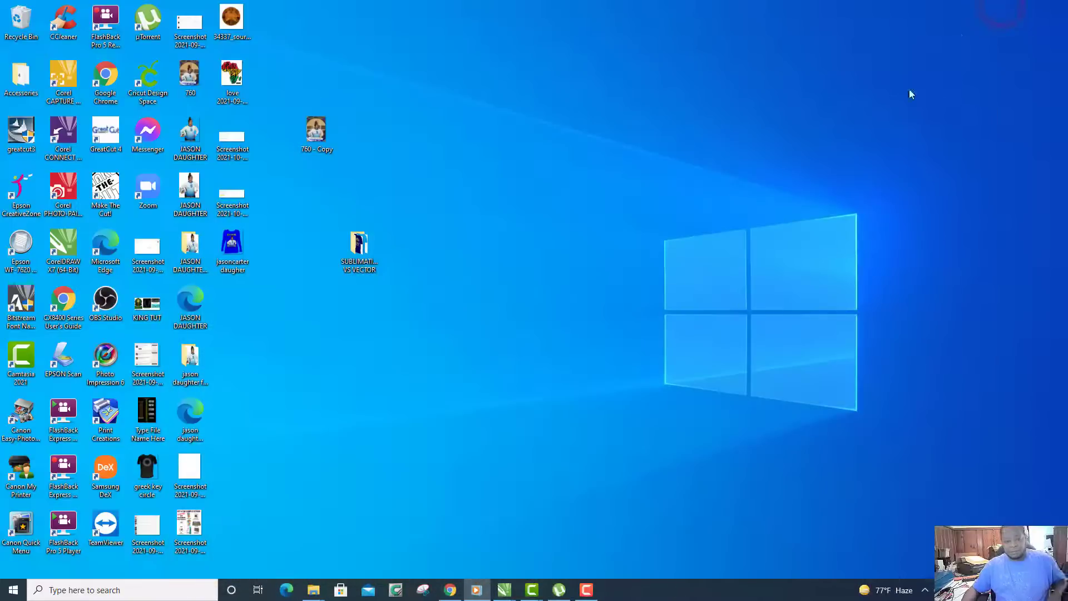
pyautogui.click(504, 590)
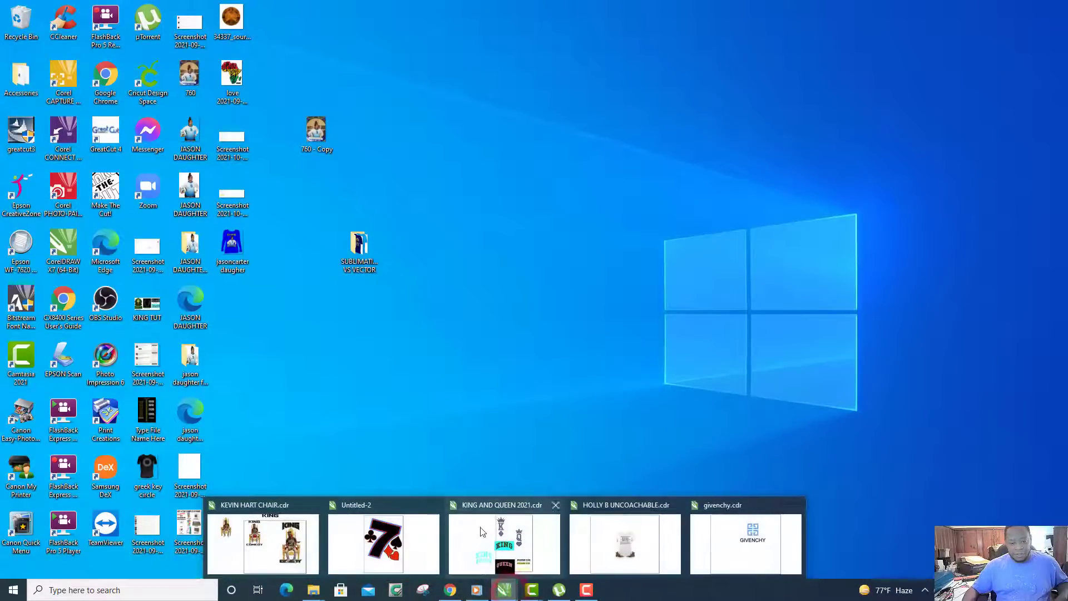
pyautogui.click(262, 505)
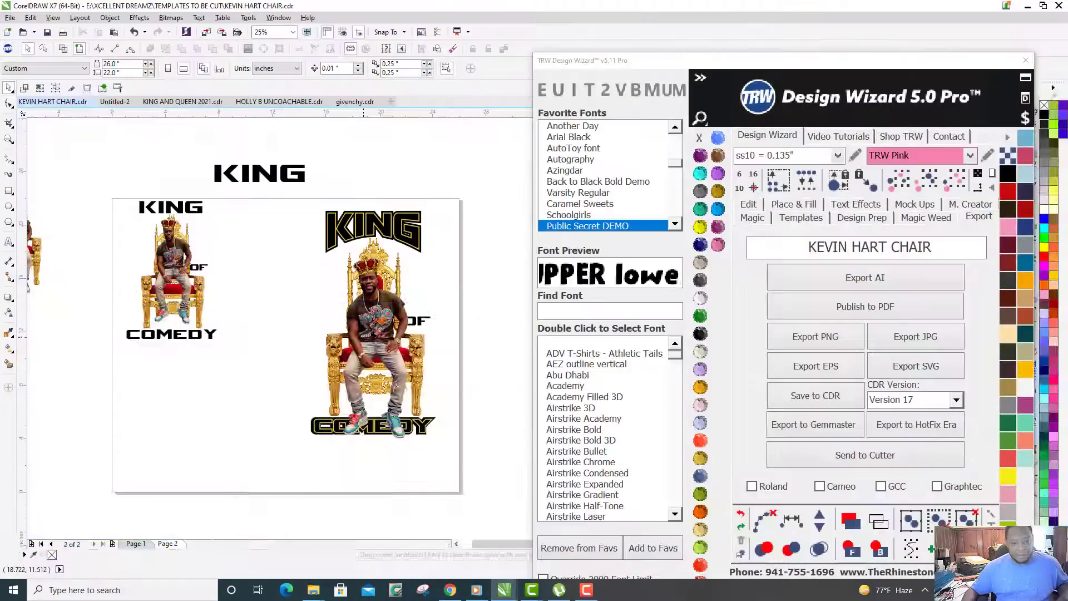
pyautogui.scroll(1, 383, 317)
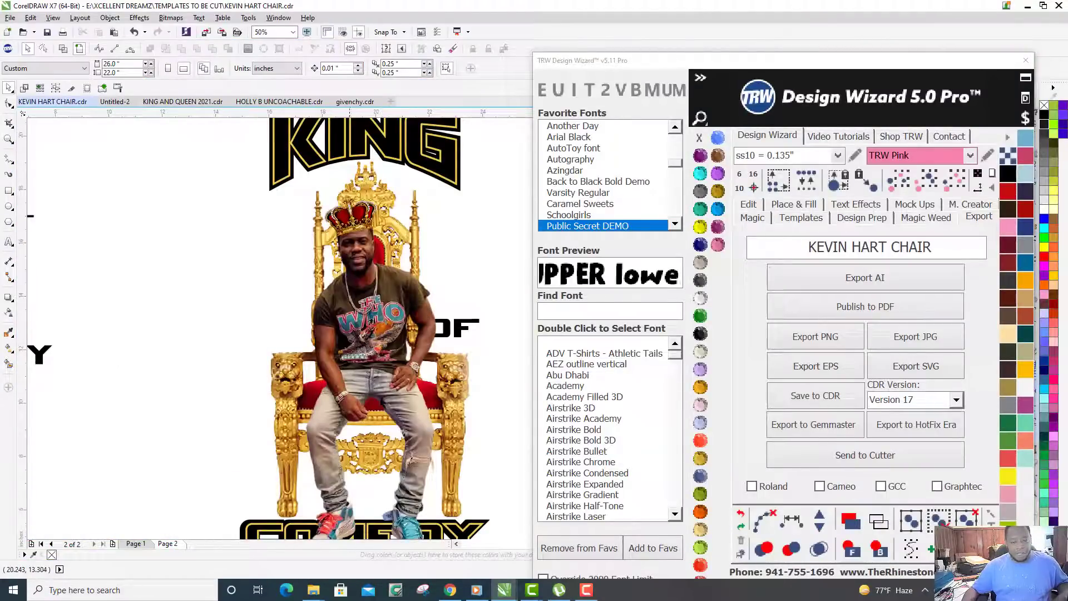
pyautogui.scroll(-1, 383, 396)
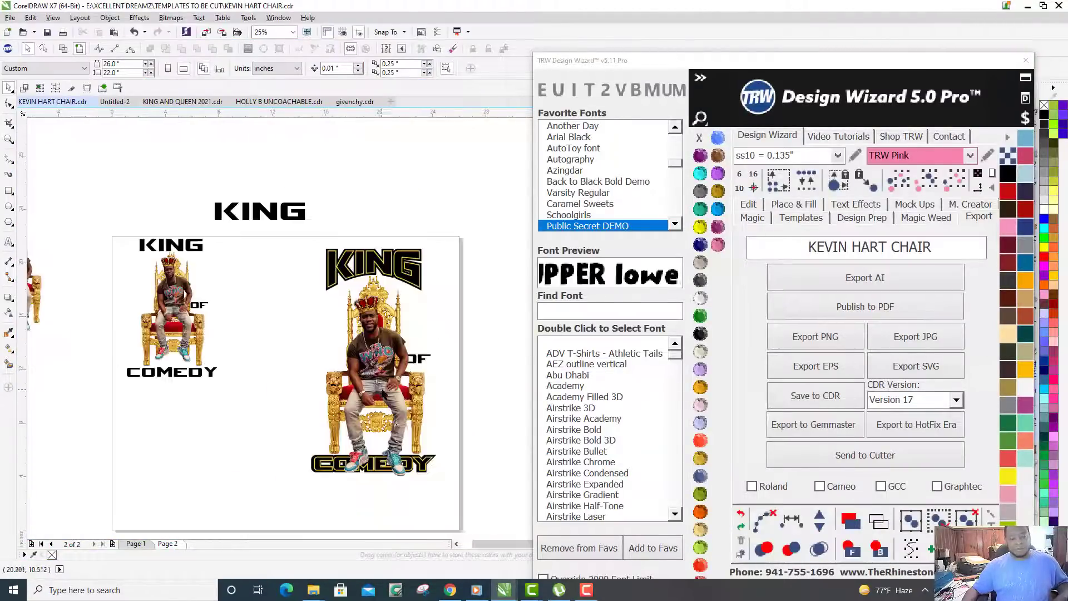
pyautogui.scroll(1, 460, 535)
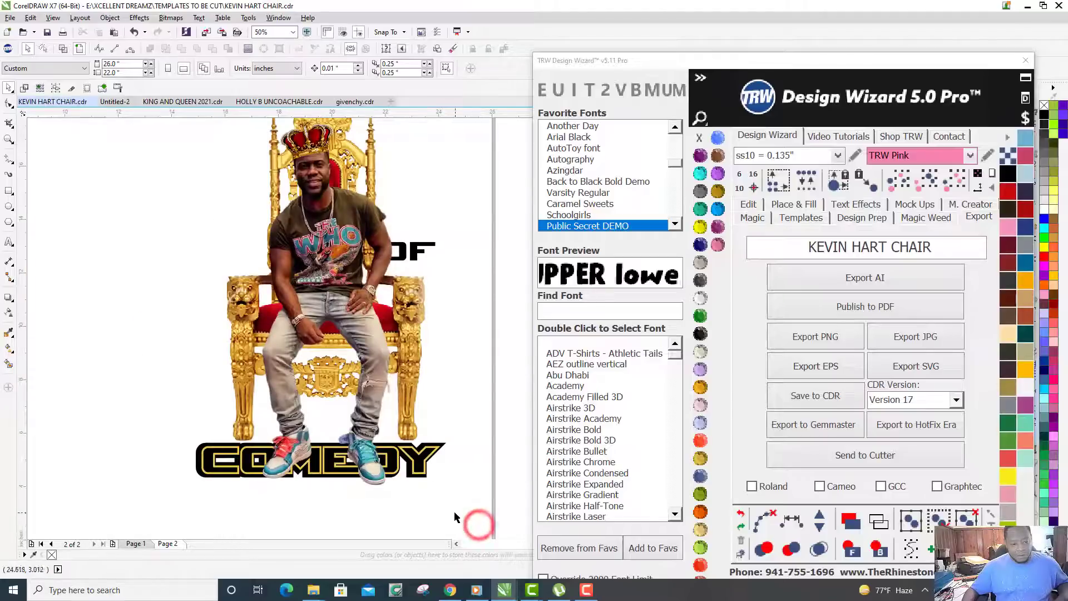
# Select the COMEDY lettering of the large design and move it about 0.75 inches lower under the sneakers.
pyautogui.scroll(1, 289, 504)
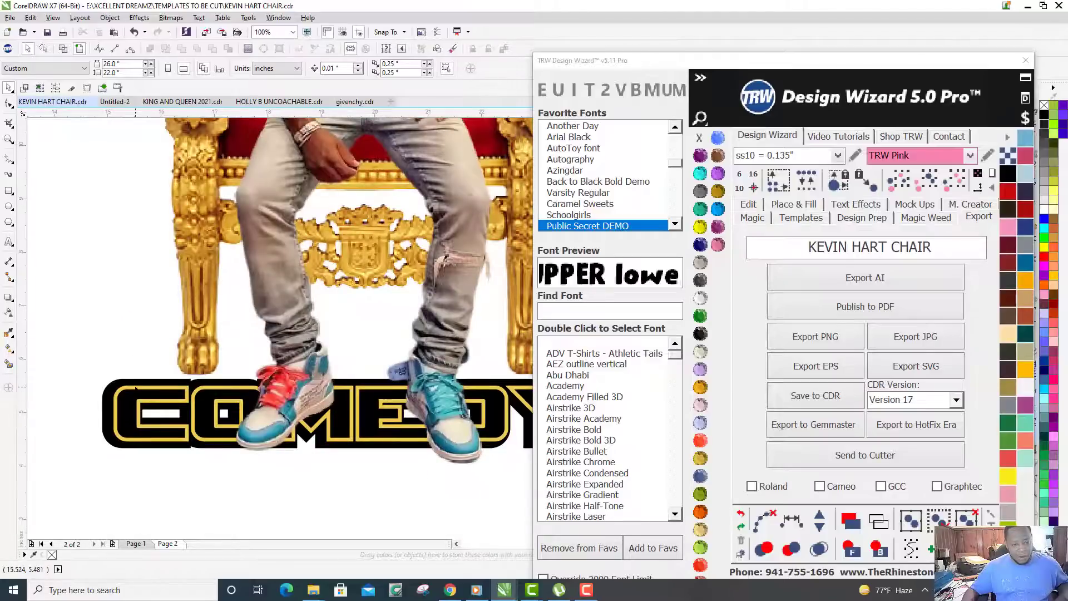
pyautogui.scroll(-2, 239, 442)
pyautogui.moveTo(274, 440); pyautogui.dragTo(95, 381)
pyautogui.scroll(1, 170, 419)
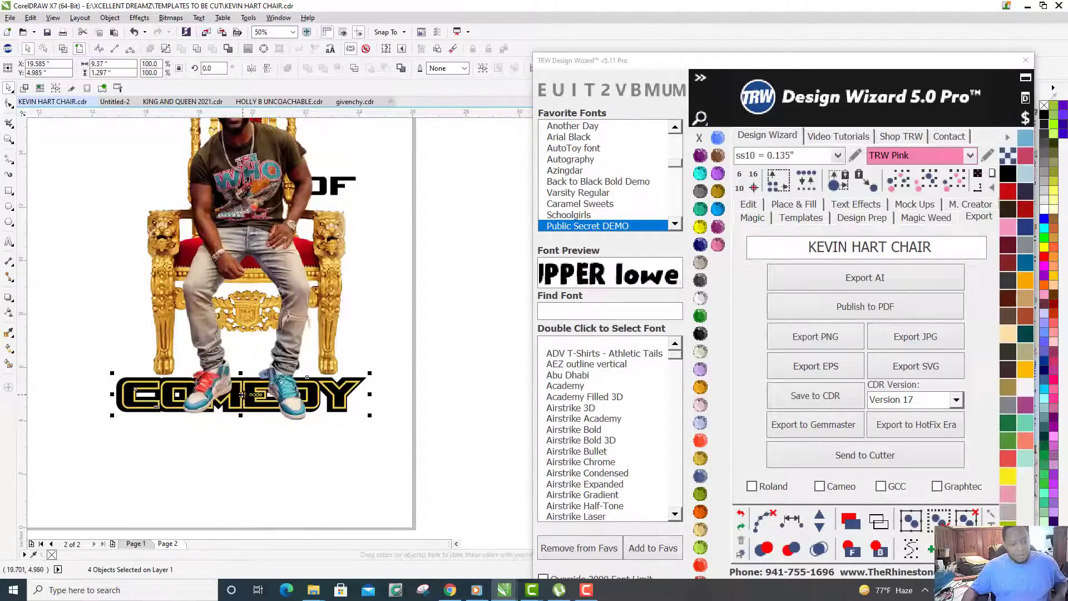
pyautogui.moveTo(240, 394); pyautogui.dragTo(243, 412)
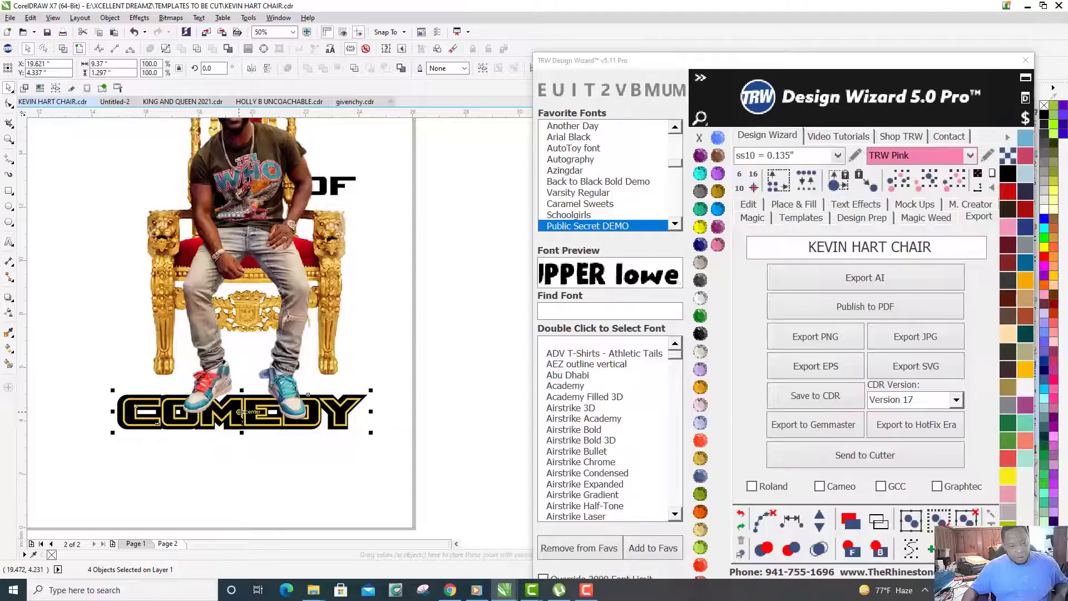
pyautogui.scroll(-1, 366, 409)
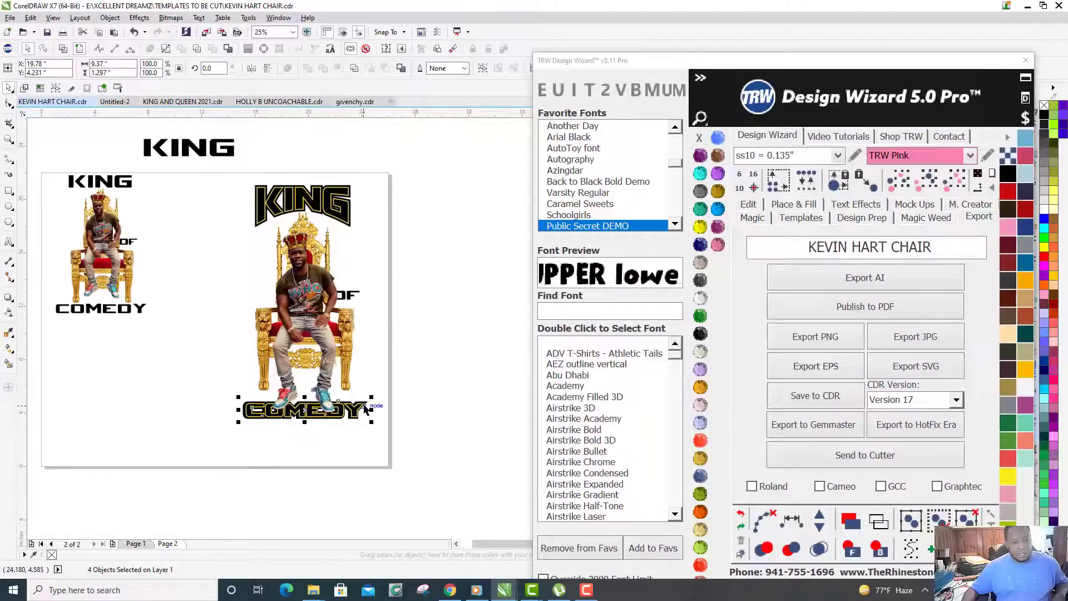
pyautogui.click(408, 311)
# Select the complete large King of Comedy design to review it, and inspect the crown and upper throne up close.
pyautogui.moveTo(217, 172); pyautogui.dragTo(425, 458)
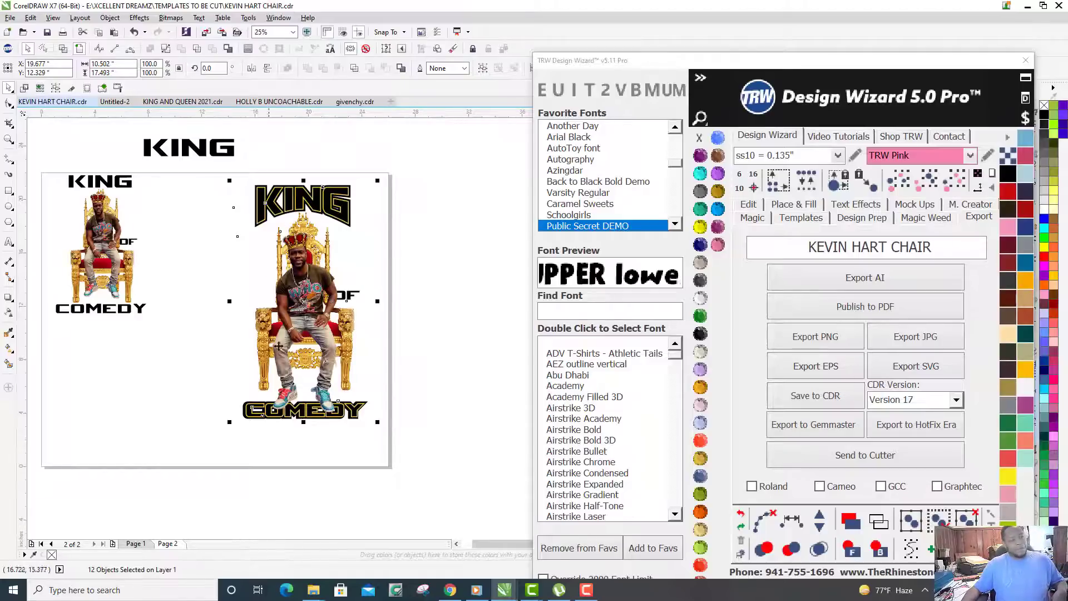
pyautogui.scroll(1, 388, 306)
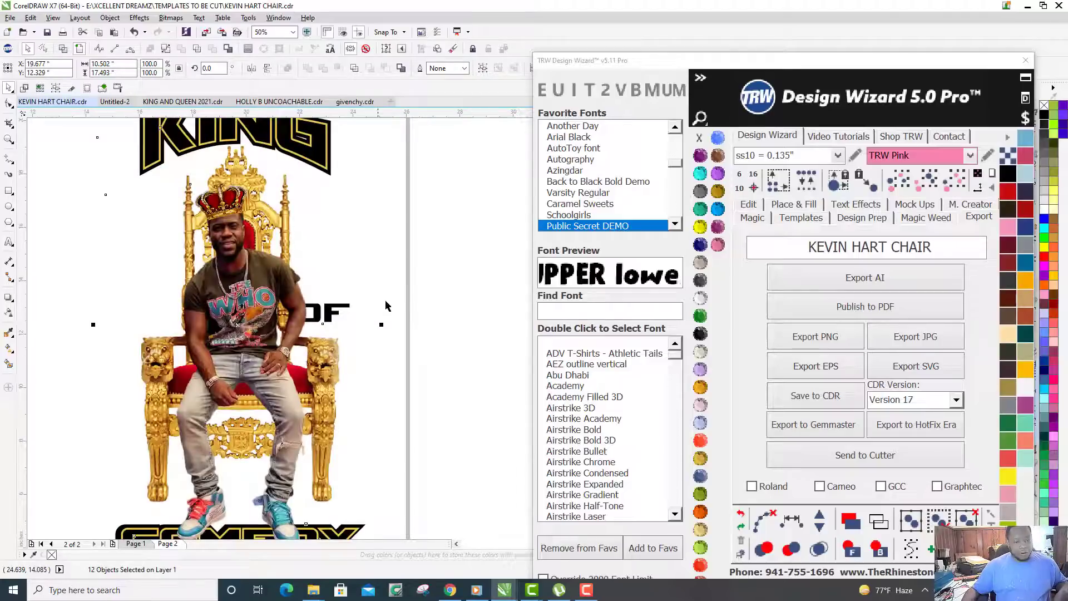
pyautogui.scroll(-1, 419, 312)
pyautogui.click(417, 305)
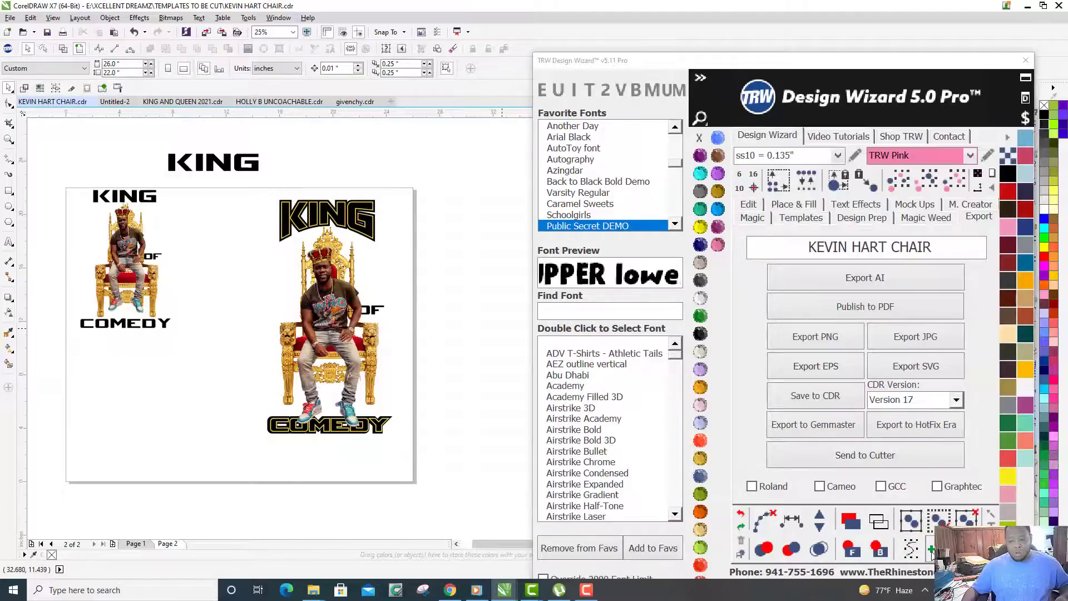
pyautogui.scroll(3, 327, 256)
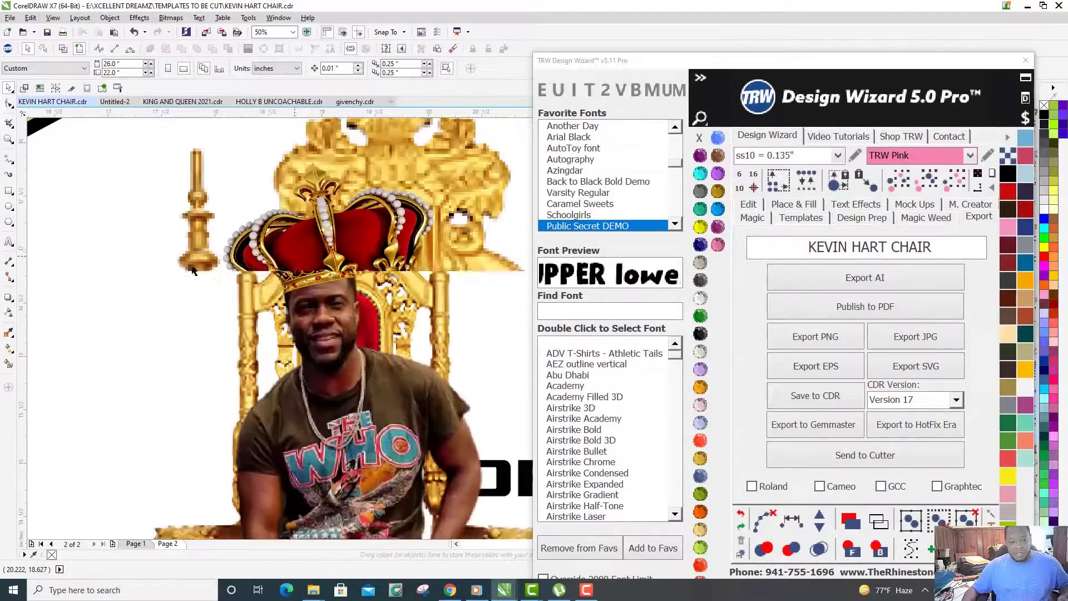
pyautogui.scroll(-1, 105, 267)
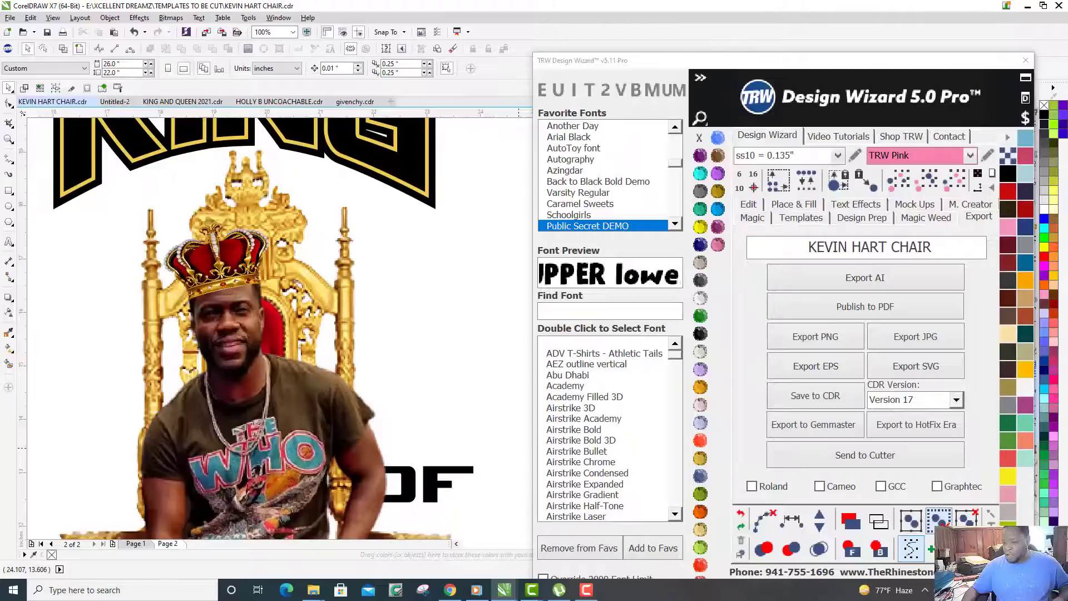
# Move the Design Wizard window aside and place single ss10 TRW Pink stones on the upper knobs of both throne posts.
pyautogui.moveTo(829, 69); pyautogui.dragTo(862, 28)
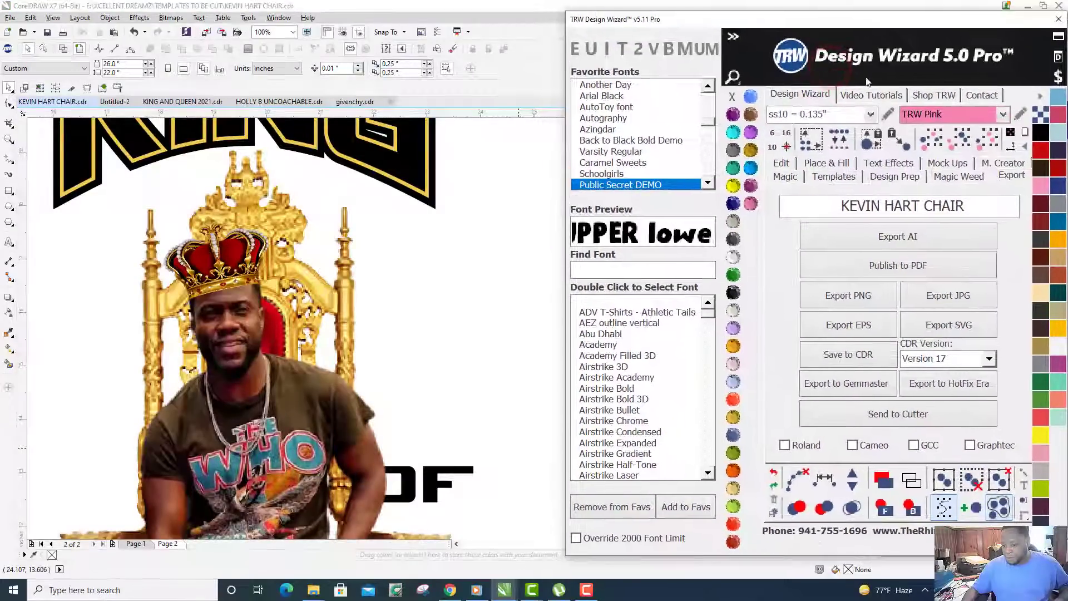
pyautogui.click(974, 511)
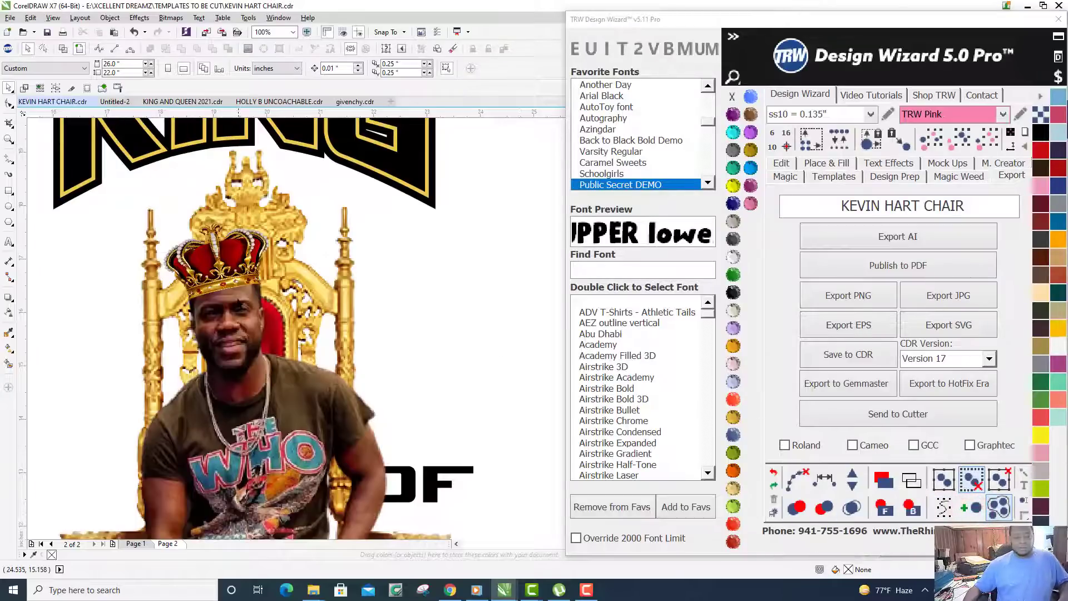
pyautogui.click(913, 510)
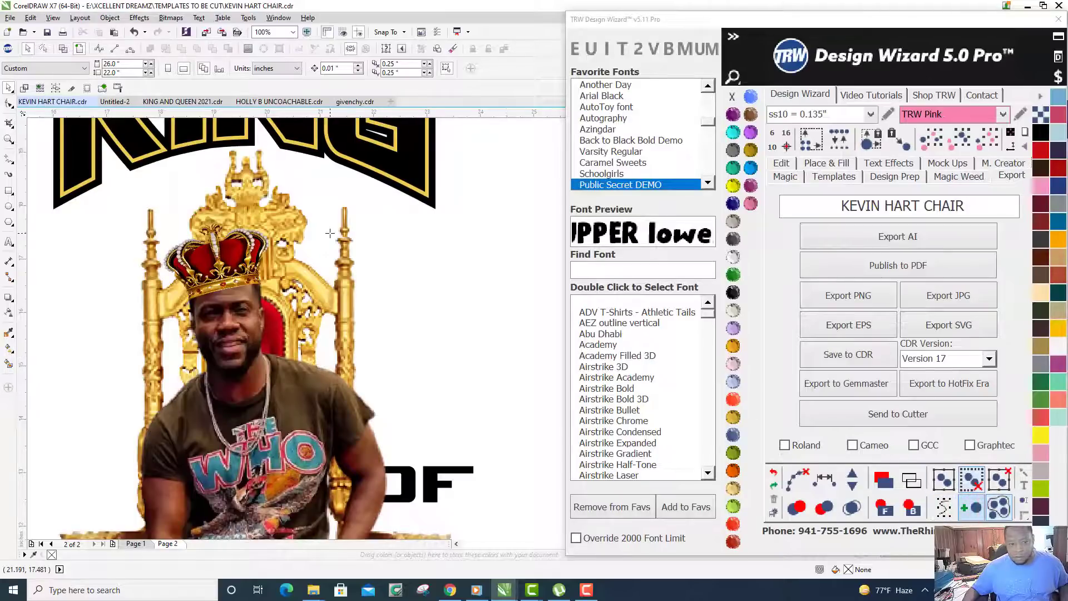
pyautogui.scroll(3, 342, 227)
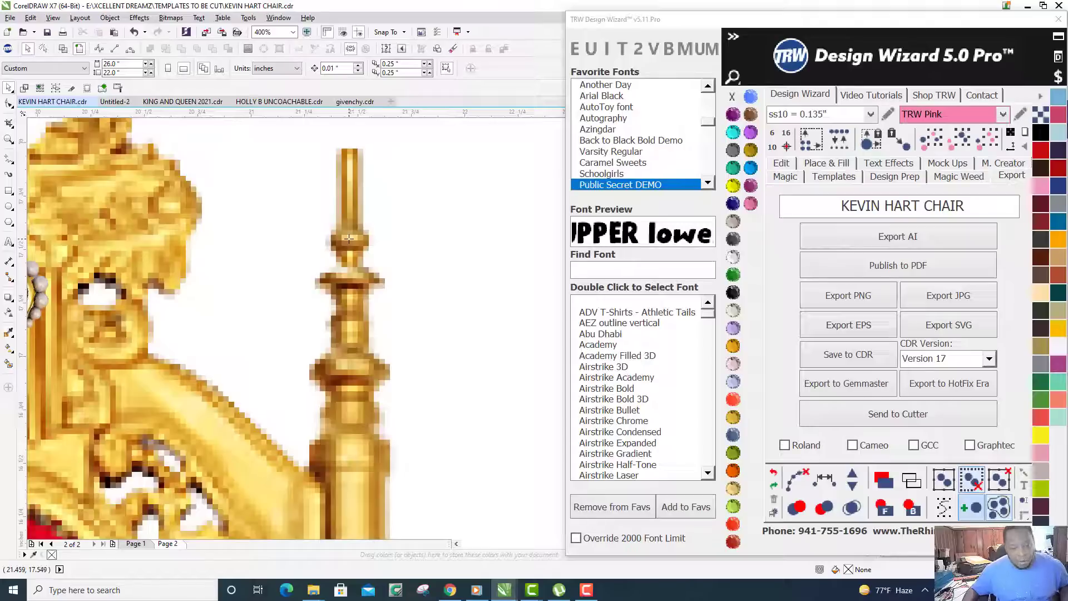
pyautogui.click(349, 238)
pyautogui.scroll(-5, 356, 244)
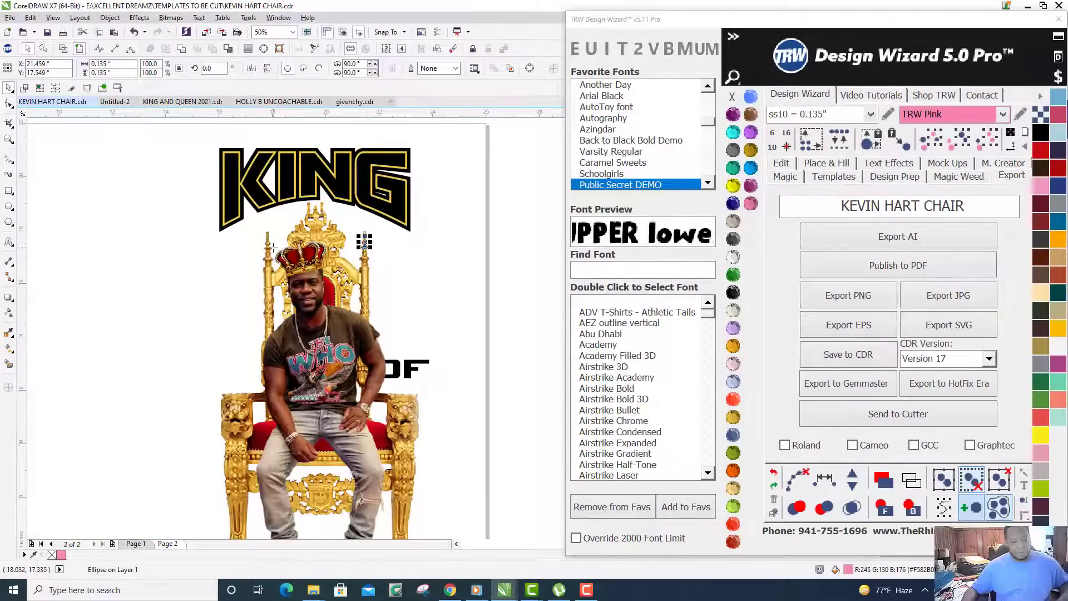
pyautogui.scroll(5, 274, 247)
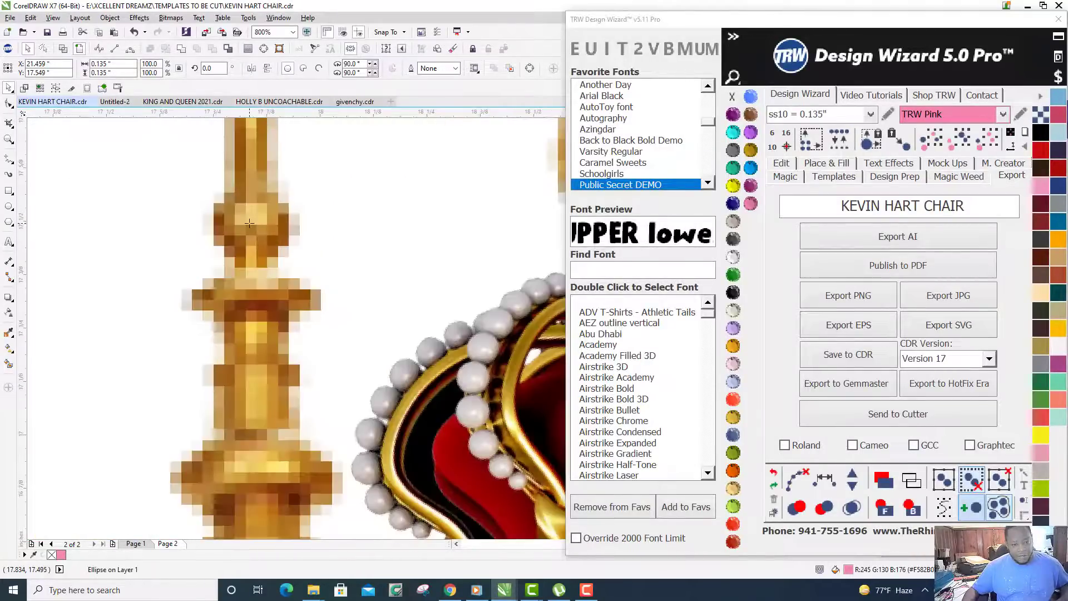
pyautogui.click(249, 222)
pyautogui.scroll(-3, 249, 223)
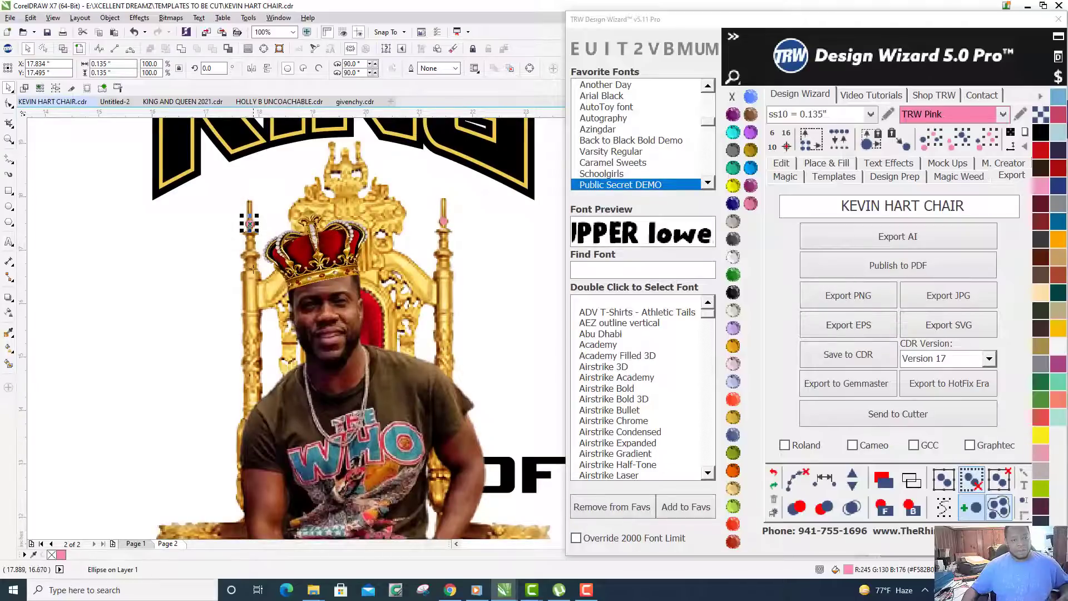
# Place an ss10 pink stone just below the lower collar on each of the two throne posts.
pyautogui.scroll(3, 253, 269)
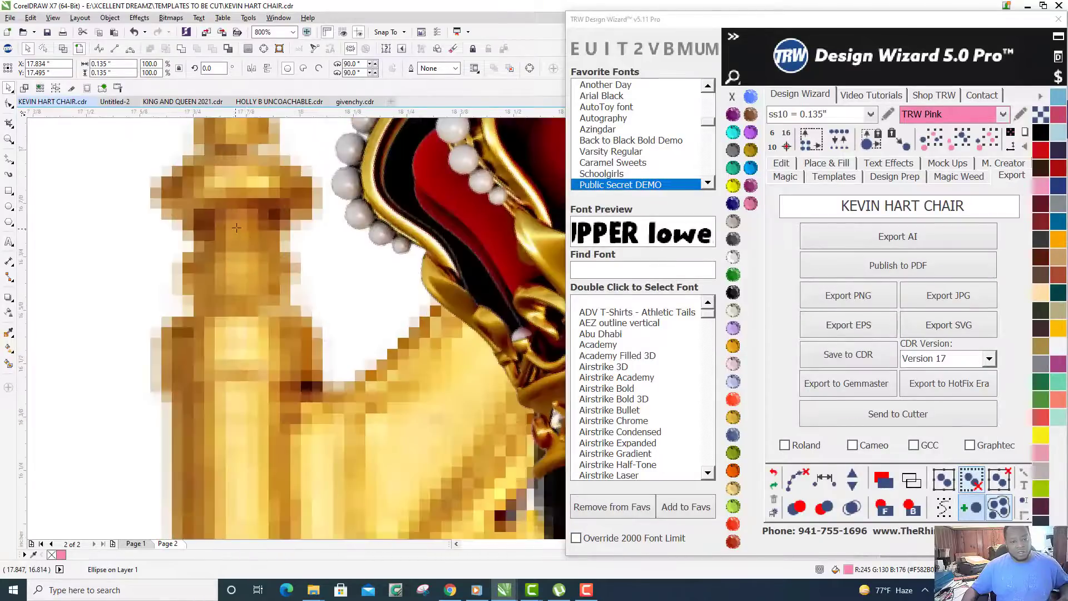
pyautogui.click(237, 227)
pyautogui.scroll(-2, 163, 313)
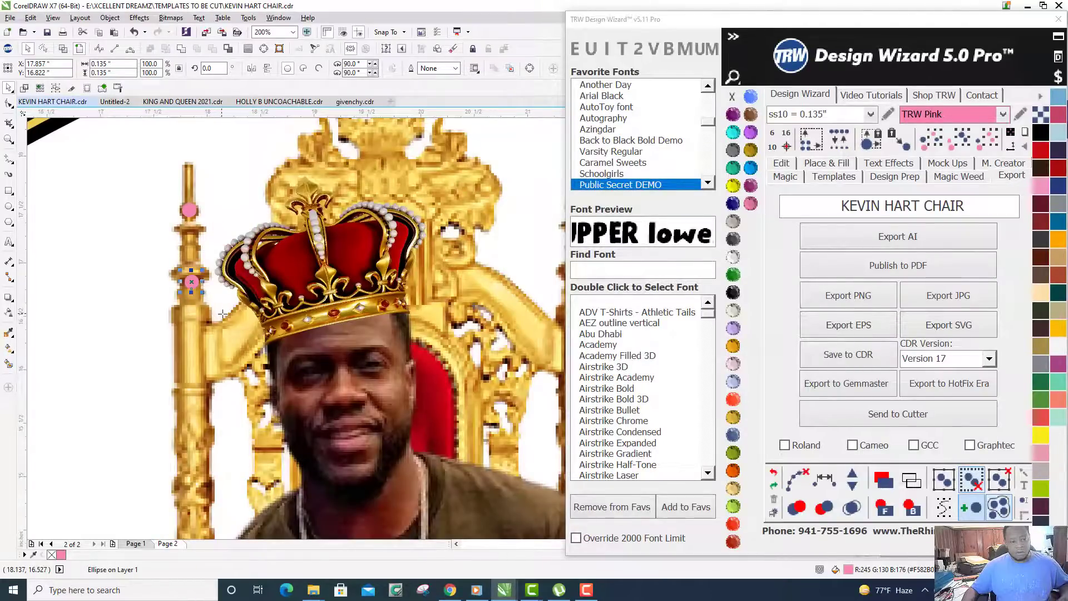
pyautogui.scroll(-1, 223, 314)
pyautogui.scroll(2, 405, 254)
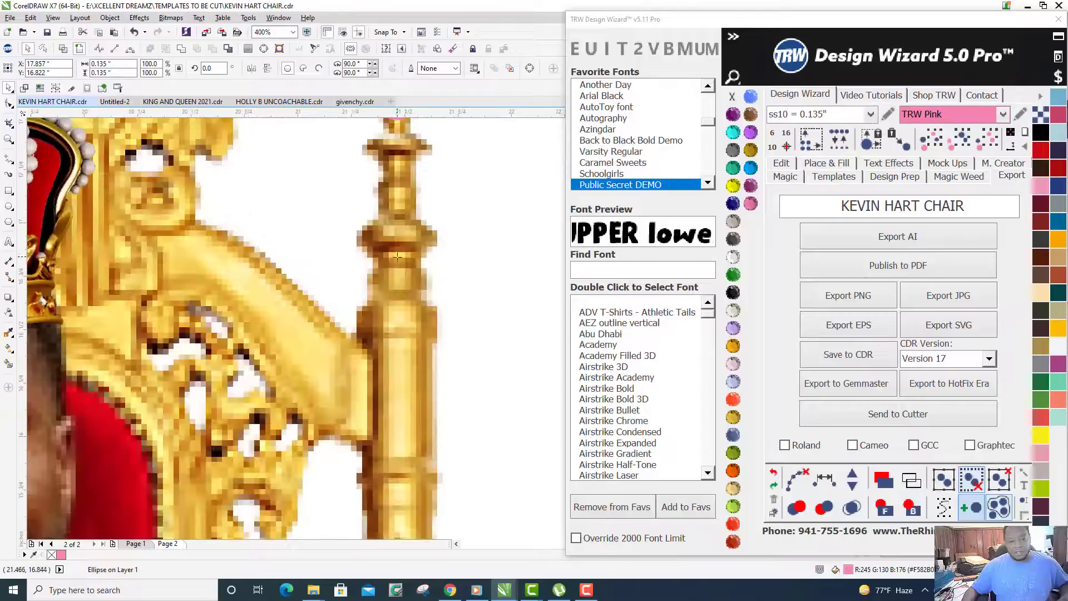
pyautogui.click(397, 257)
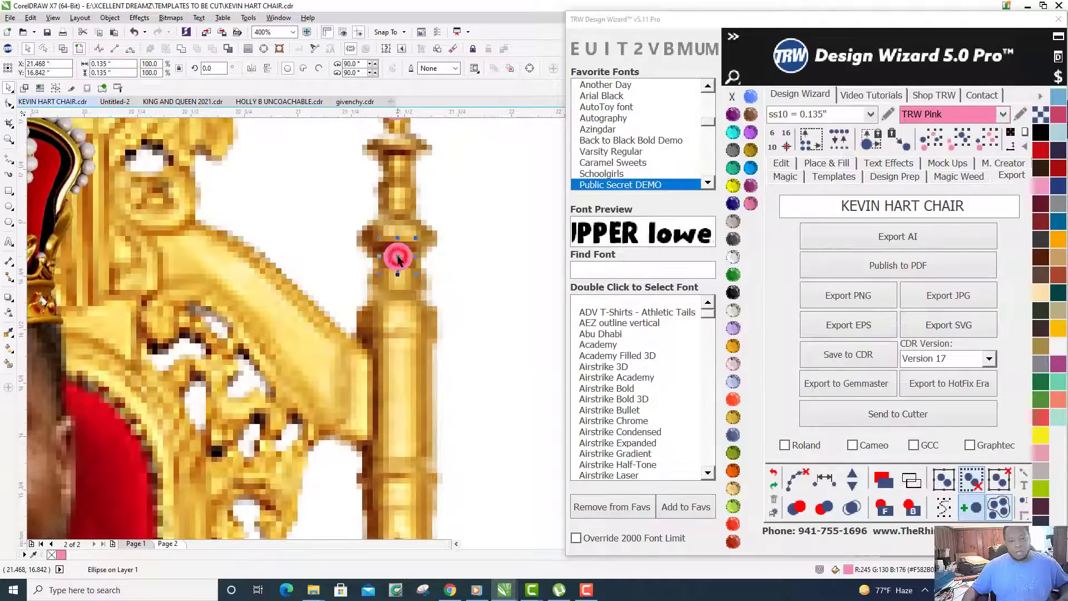
# Place an ss10 pink stone between the existing upper and lower stones on each throne post.
pyautogui.scroll(-3, 398, 256)
pyautogui.scroll(3, 397, 257)
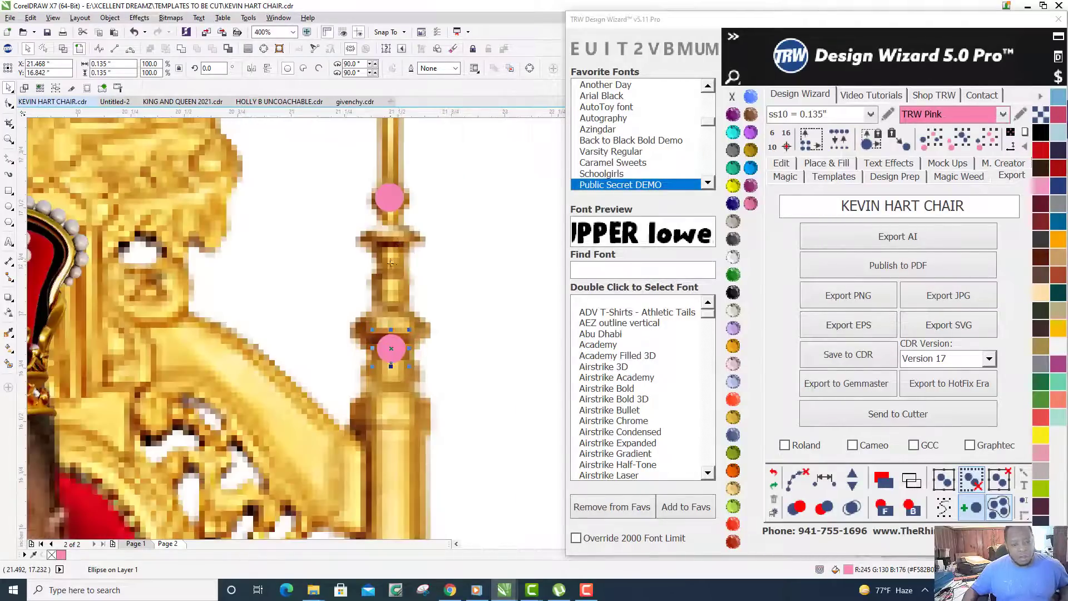
pyautogui.click(392, 256)
pyautogui.scroll(-3, 391, 255)
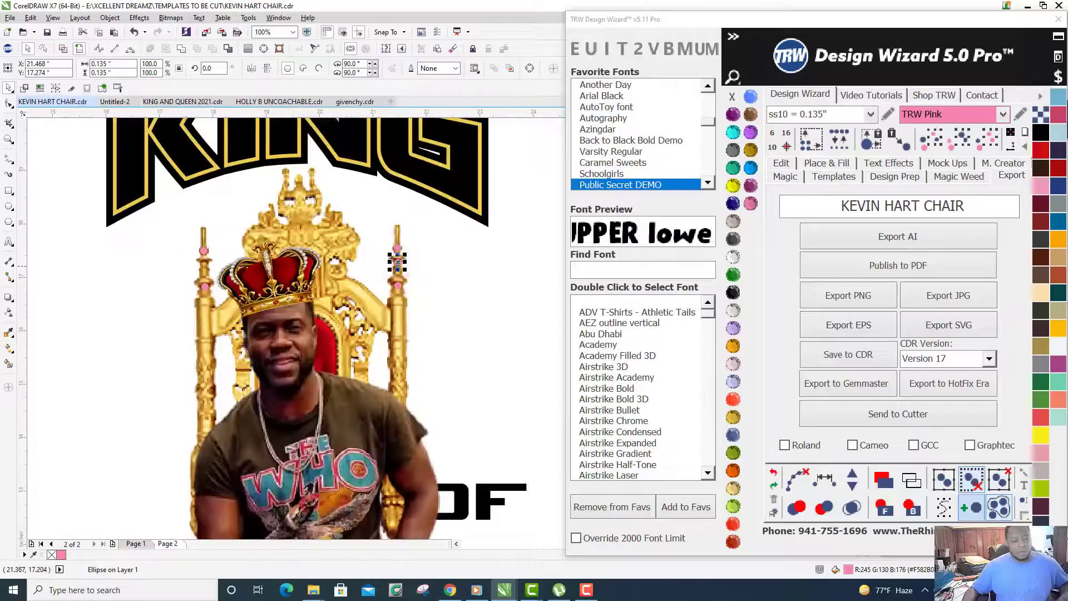
pyautogui.scroll(2, 193, 271)
pyautogui.scroll(2, 194, 271)
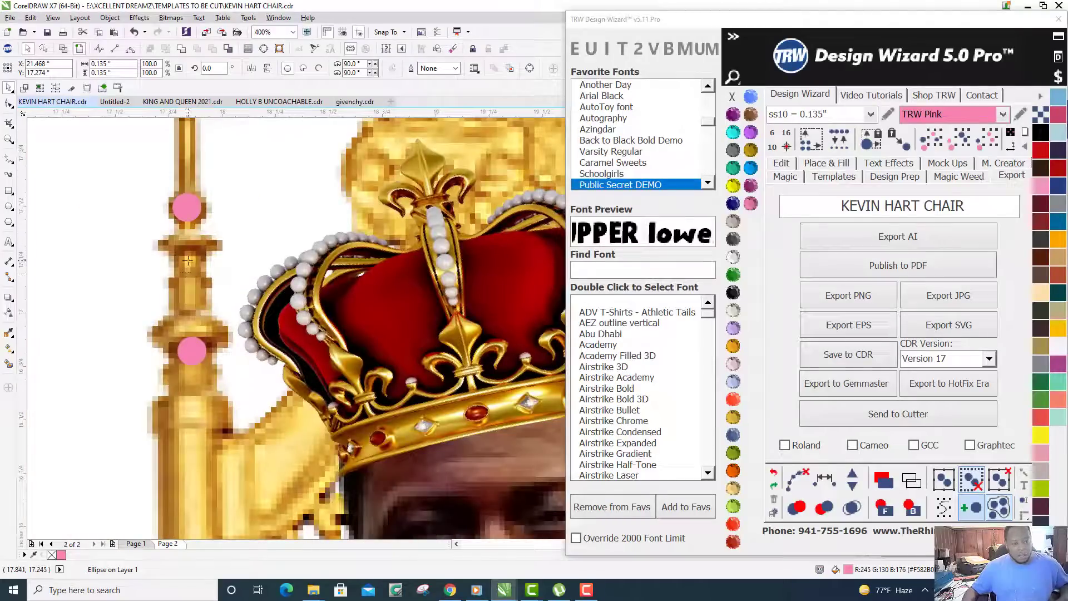
pyautogui.click(188, 261)
pyautogui.scroll(-1, 186, 256)
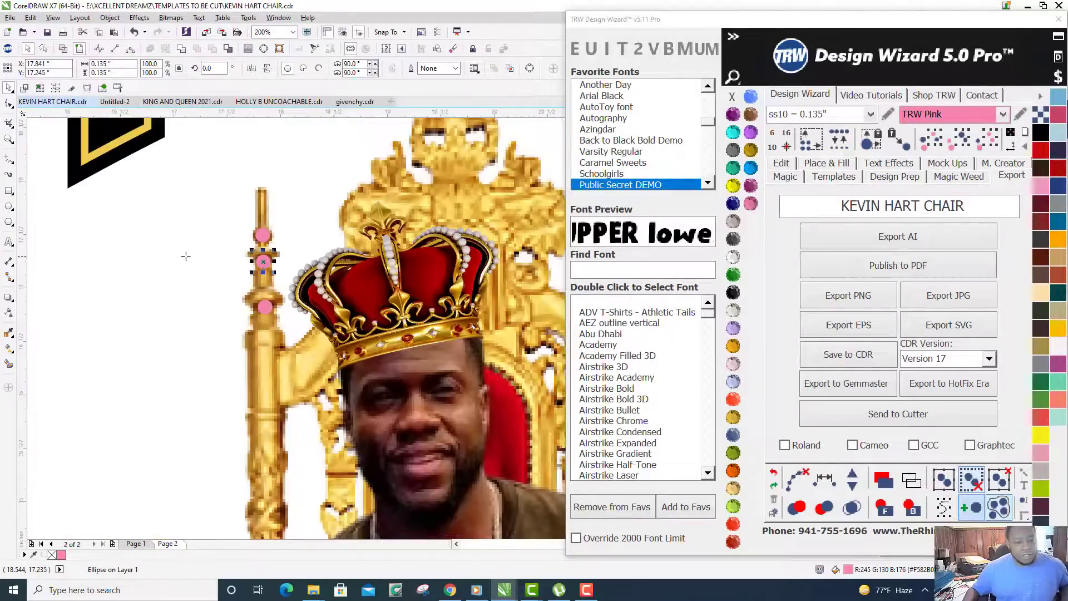
# Leave stone placement and align the lowest stone on the left throne post with the stone above it.
pyautogui.click(7, 88)
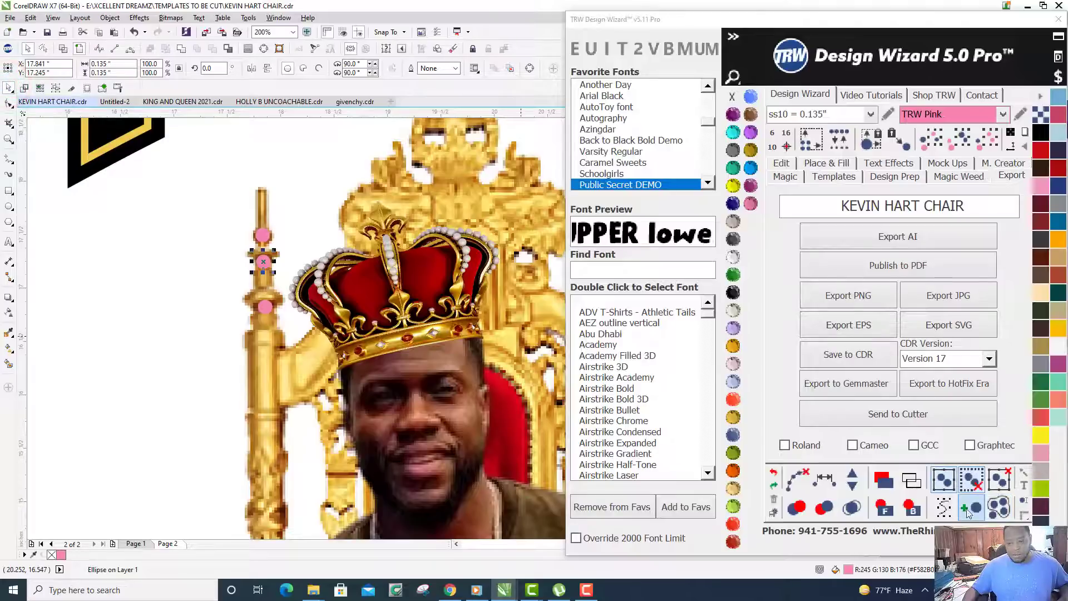
pyautogui.scroll(2, 204, 331)
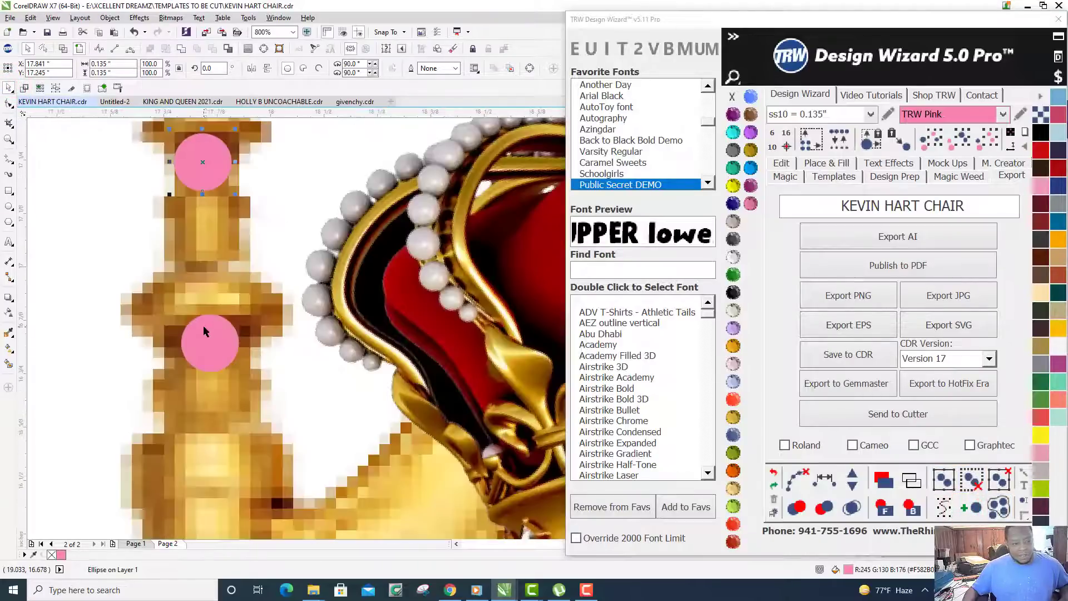
pyautogui.scroll(2, 205, 331)
pyautogui.moveTo(258, 356); pyautogui.dragTo(230, 354)
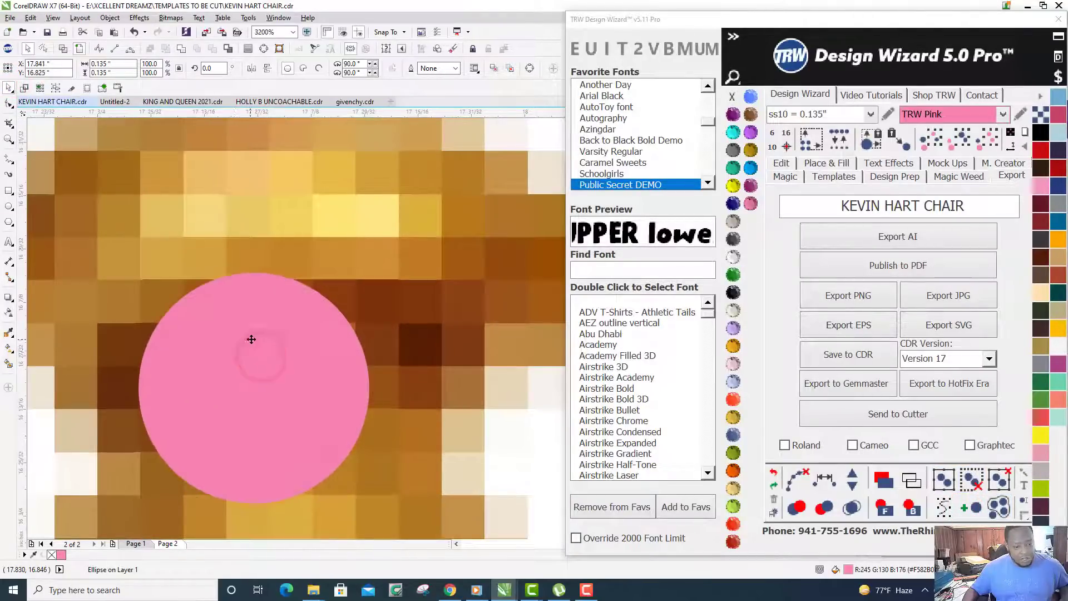
pyautogui.scroll(-5, 251, 340)
# Add copies of the pink stone over the left and center red jewels on the crown's gold band.
pyautogui.scroll(1, 235, 290)
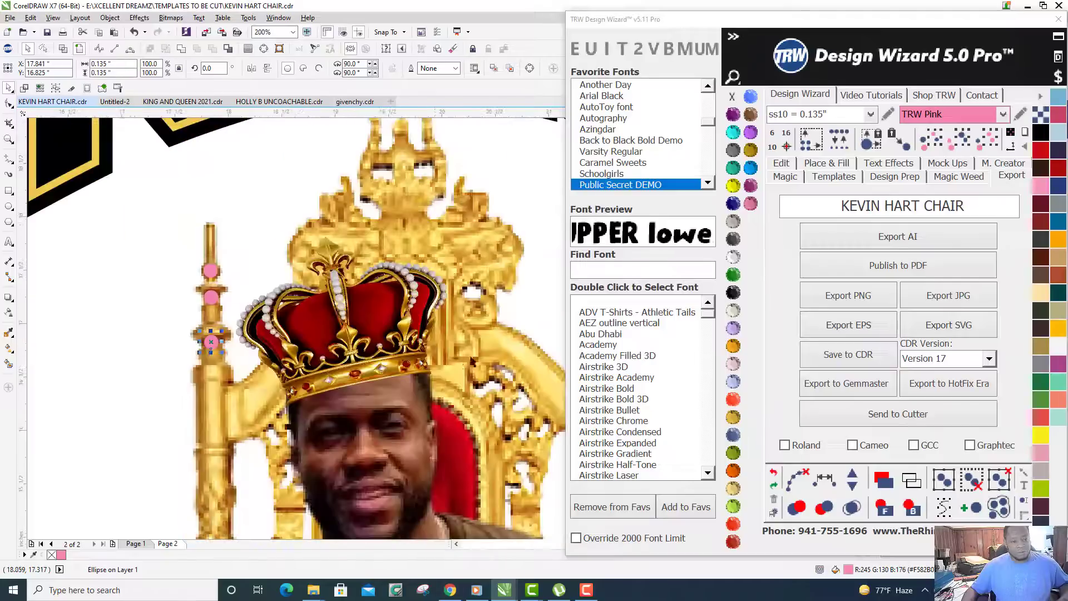
pyautogui.scroll(-3, 222, 347)
pyautogui.scroll(2, 293, 374)
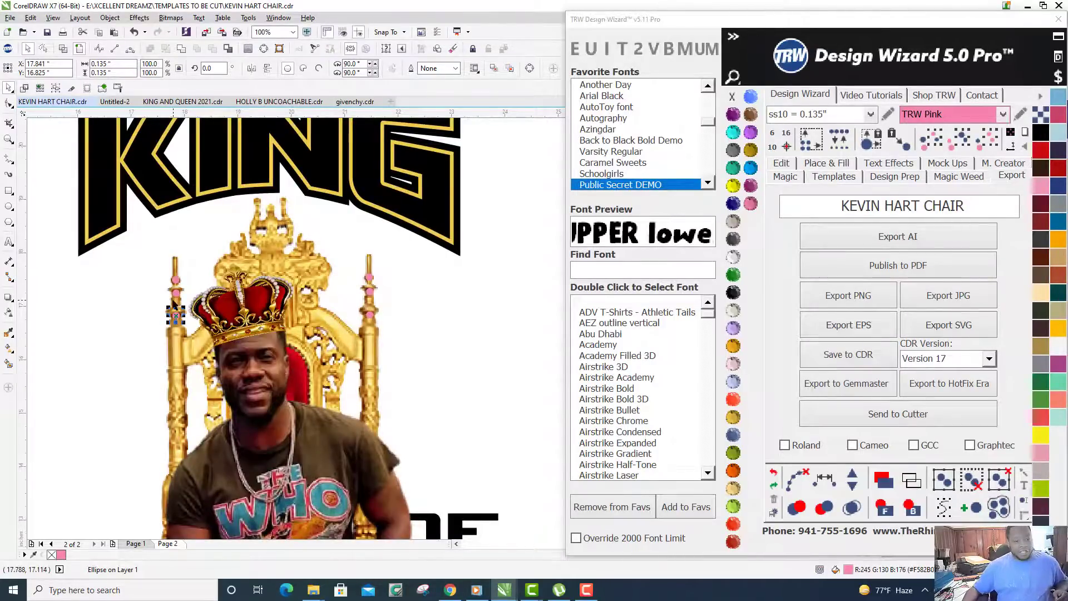
pyautogui.scroll(2, 176, 309)
pyautogui.moveTo(161, 314); pyautogui.dragTo(276, 395)
pyautogui.scroll(1, 425, 399)
pyautogui.scroll(-3, 279, 394)
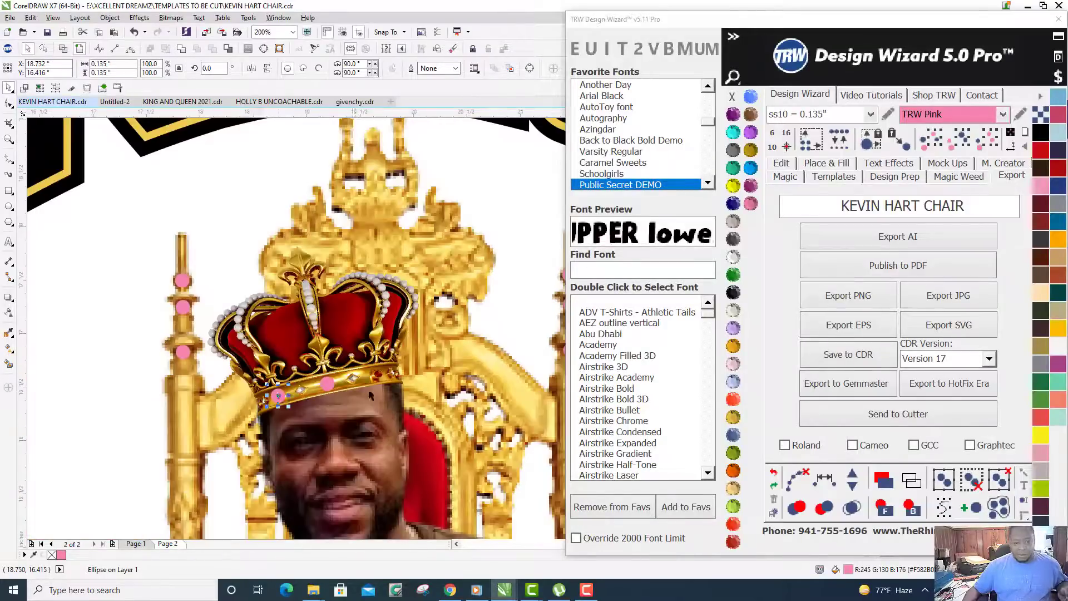
# Copy the pink stone onto the right red jewel of the crown band and inspect the crown's pearls.
pyautogui.scroll(2, 360, 382)
pyautogui.scroll(1, 304, 404)
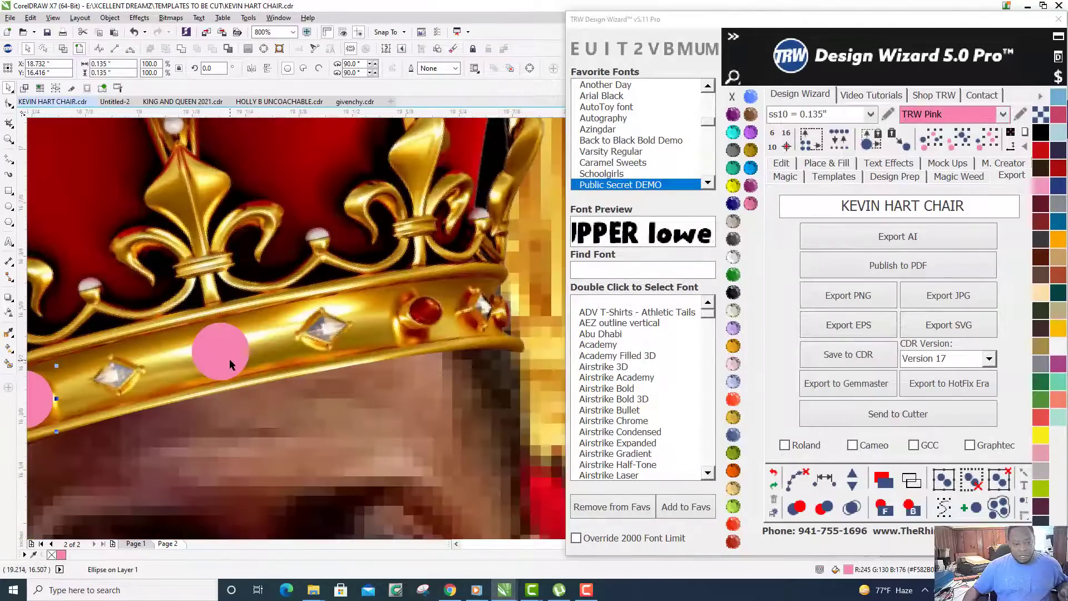
pyautogui.scroll(1, 224, 355)
pyautogui.moveTo(229, 362); pyautogui.dragTo(324, 339)
pyautogui.scroll(-2, 225, 361)
pyautogui.scroll(-2, 324, 339)
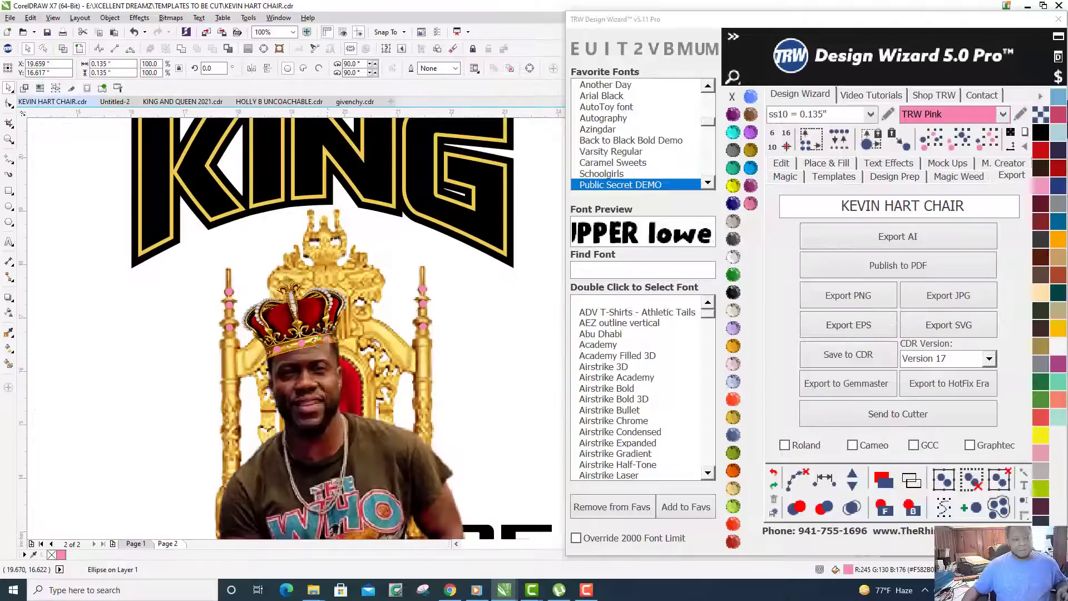
pyautogui.scroll(2, 319, 319)
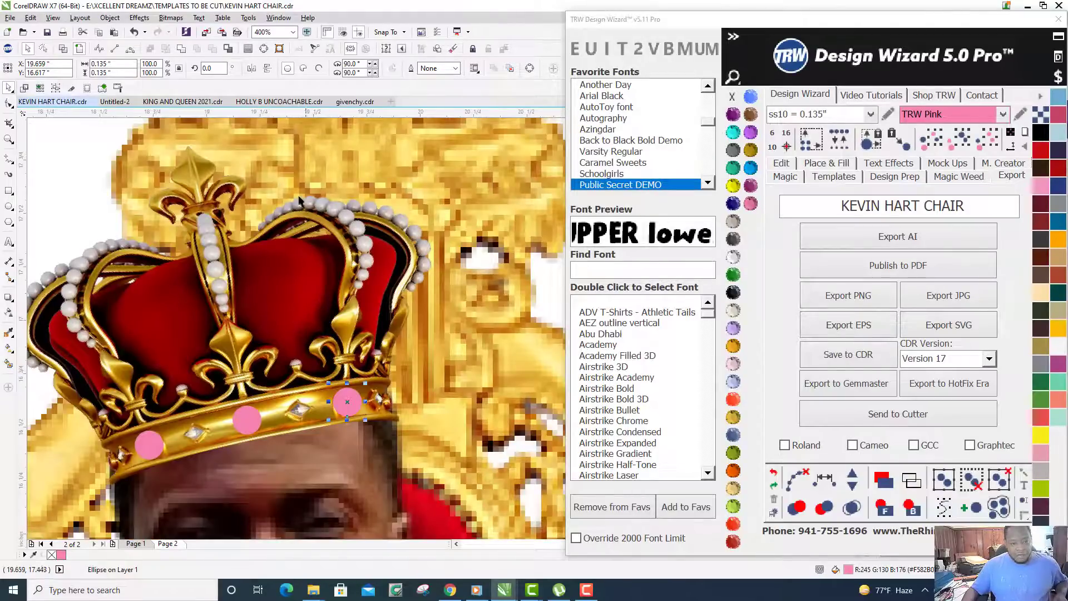
pyautogui.scroll(1, 299, 200)
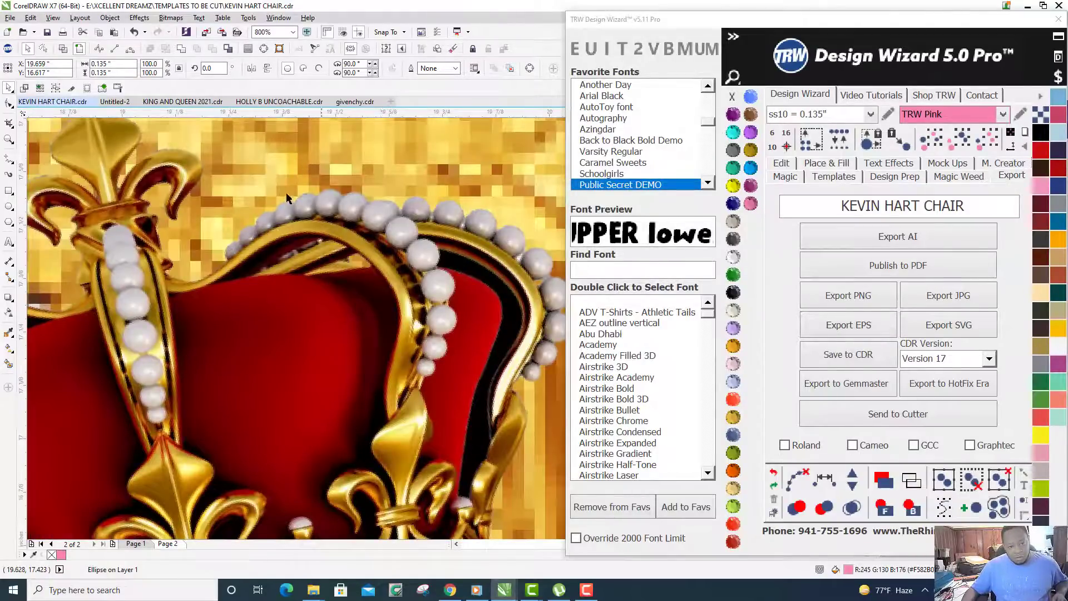
pyautogui.scroll(-1, 428, 289)
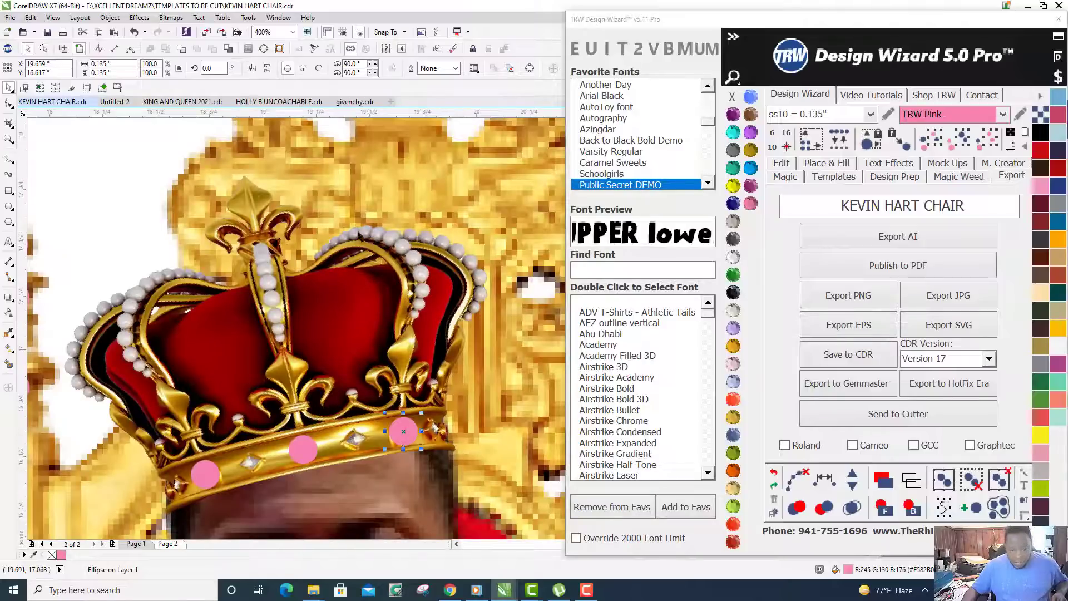
# Fine-tune the position of the pink stone over the right red jewel on the crown's gold band.
pyautogui.scroll(2, 409, 435)
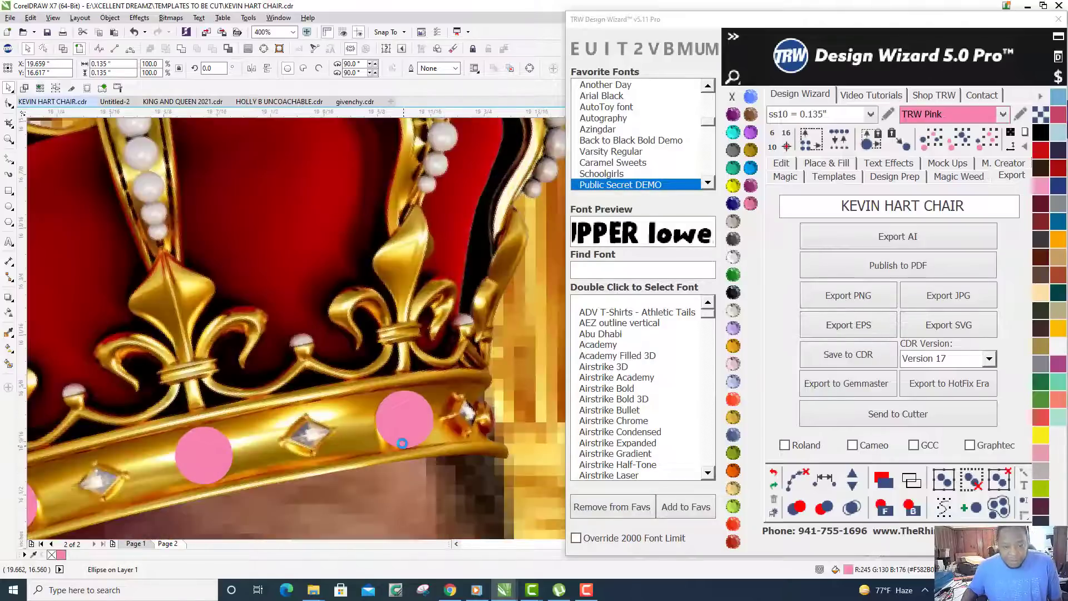
pyautogui.moveTo(412, 436); pyautogui.dragTo(410, 432)
pyautogui.scroll(-3, 417, 429)
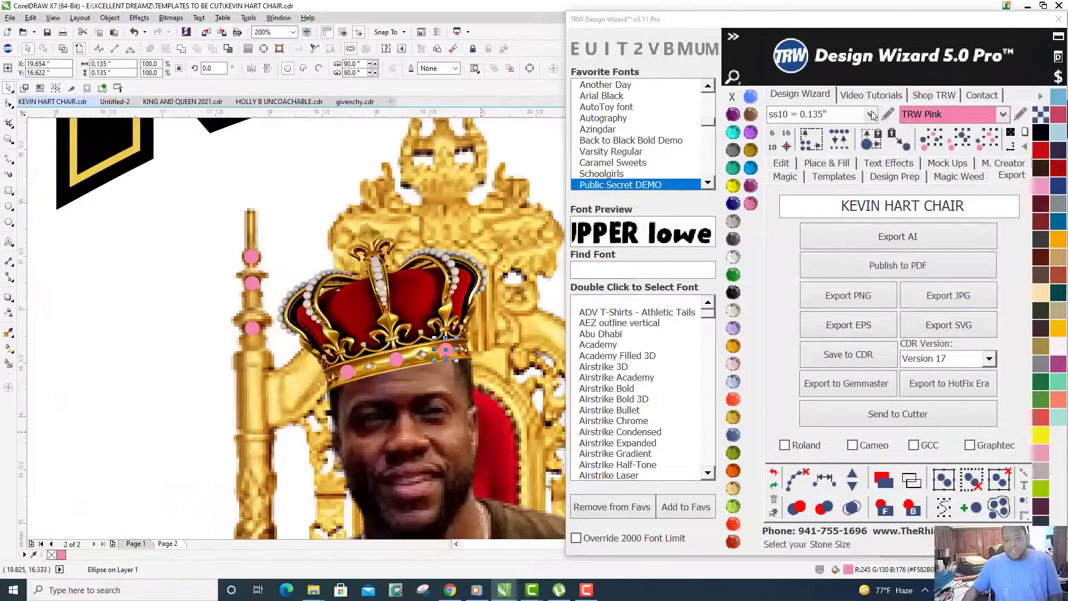
# Copy the band's right pink stone onto the crown's right pearl arch and resize the copy to ss06.2 (0.110").
pyautogui.click(871, 114)
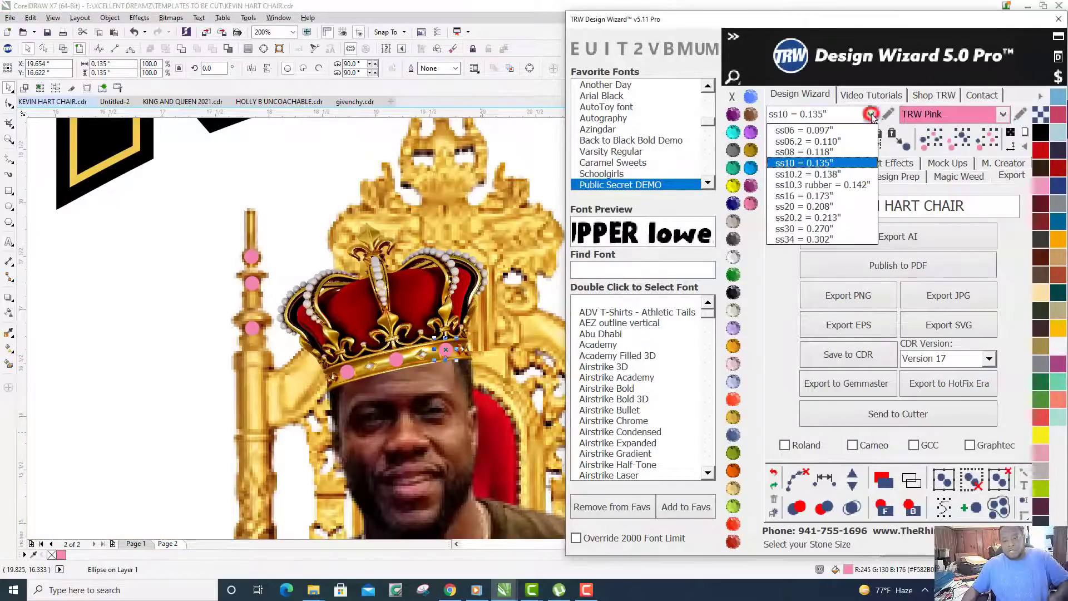
pyautogui.click(828, 142)
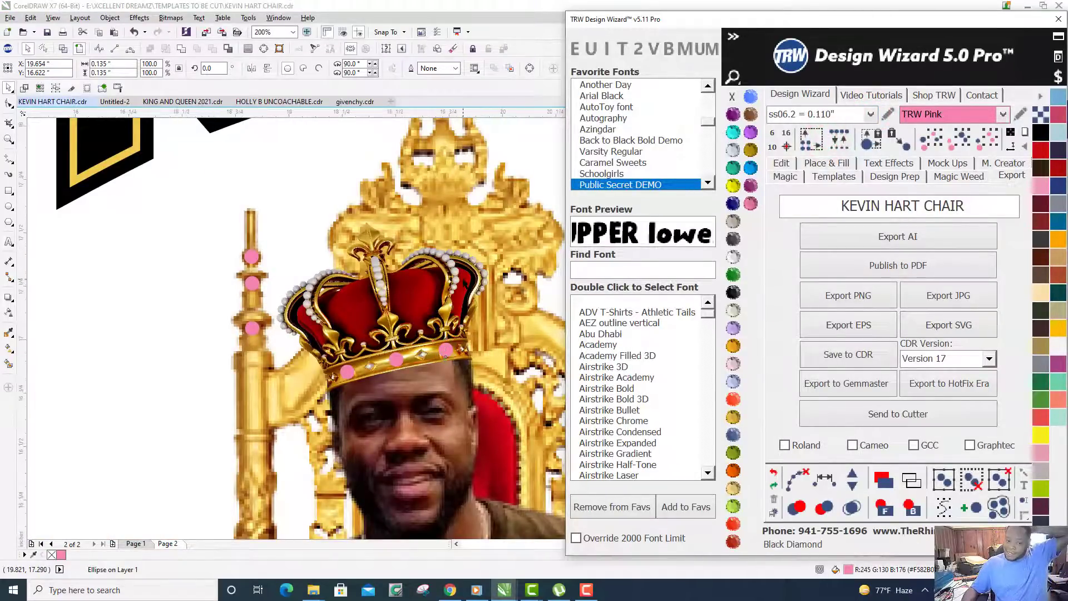
pyautogui.scroll(2, 402, 359)
pyautogui.scroll(-1, 402, 359)
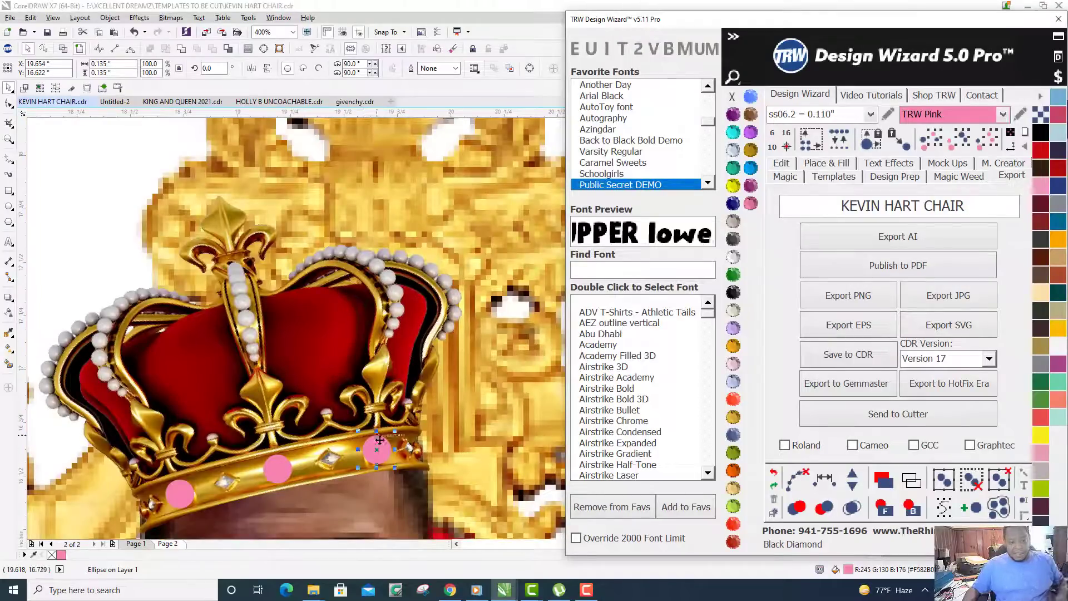
pyautogui.moveTo(380, 454); pyautogui.dragTo(389, 276)
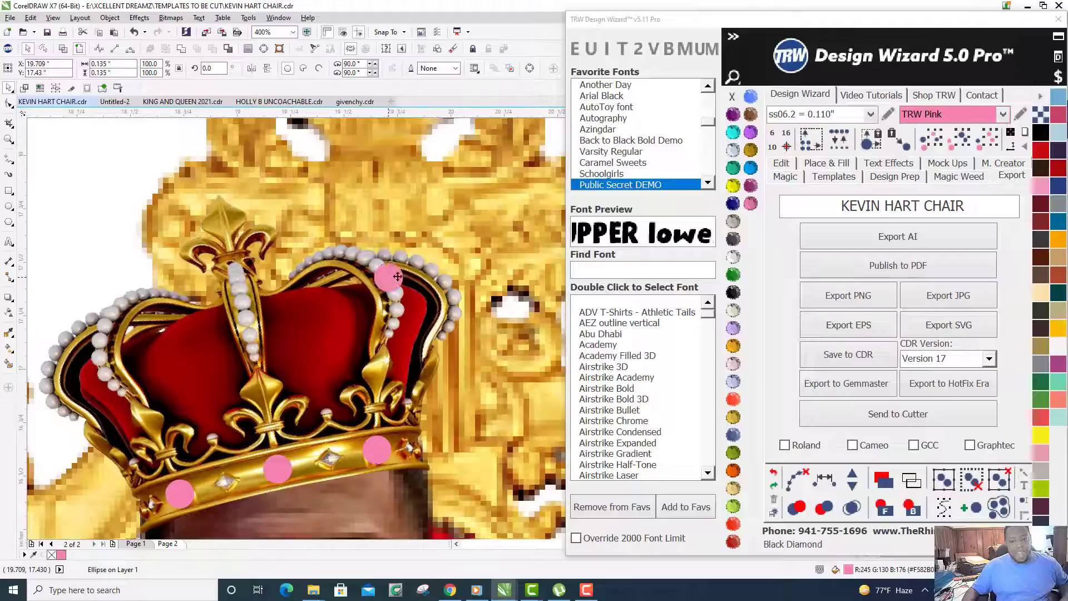
pyautogui.click(839, 137)
# Adjust the position of the ss06.2 stone over the pearls of the crown's right arch.
pyautogui.scroll(4, 389, 275)
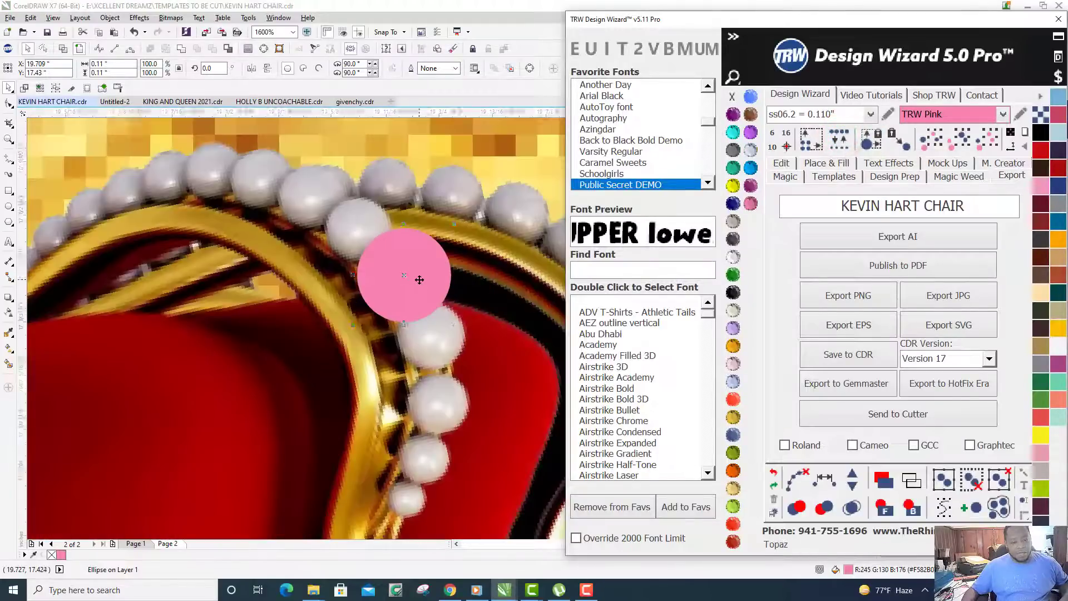
pyautogui.scroll(-2, 393, 256)
pyautogui.moveTo(393, 253)
pyautogui.mouseDown()
pyautogui.moveTo(469, 234)
pyautogui.moveTo(385, 249)
pyautogui.mouseUp()
pyautogui.scroll(-3, 385, 249)
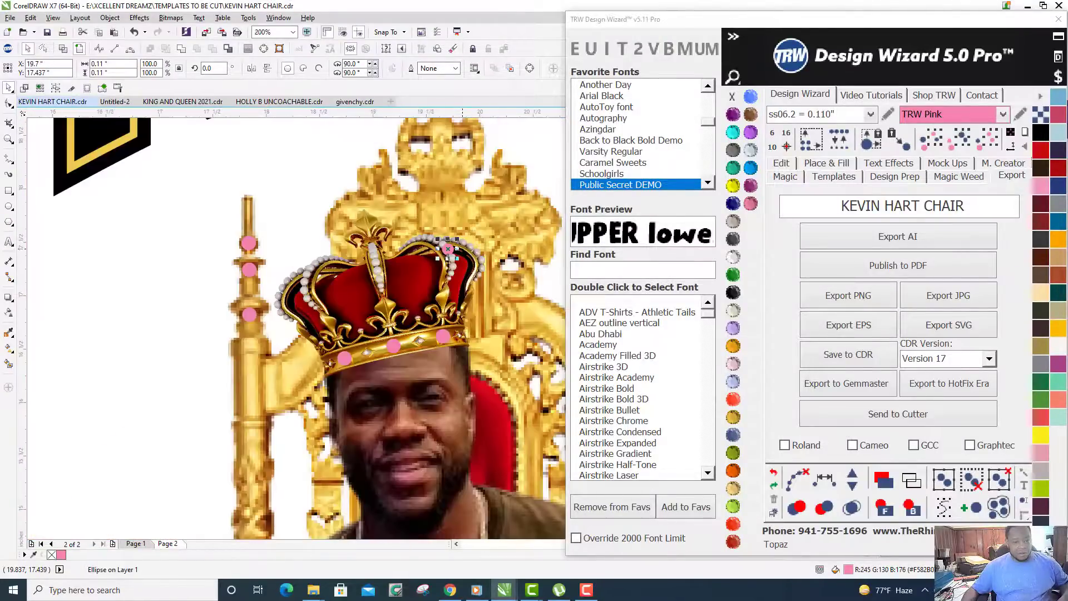
# Try placing more copies of the ss06.2 pink stone along the right arch's pearls, from its inner end to its lower pearls.
pyautogui.scroll(4, 448, 248)
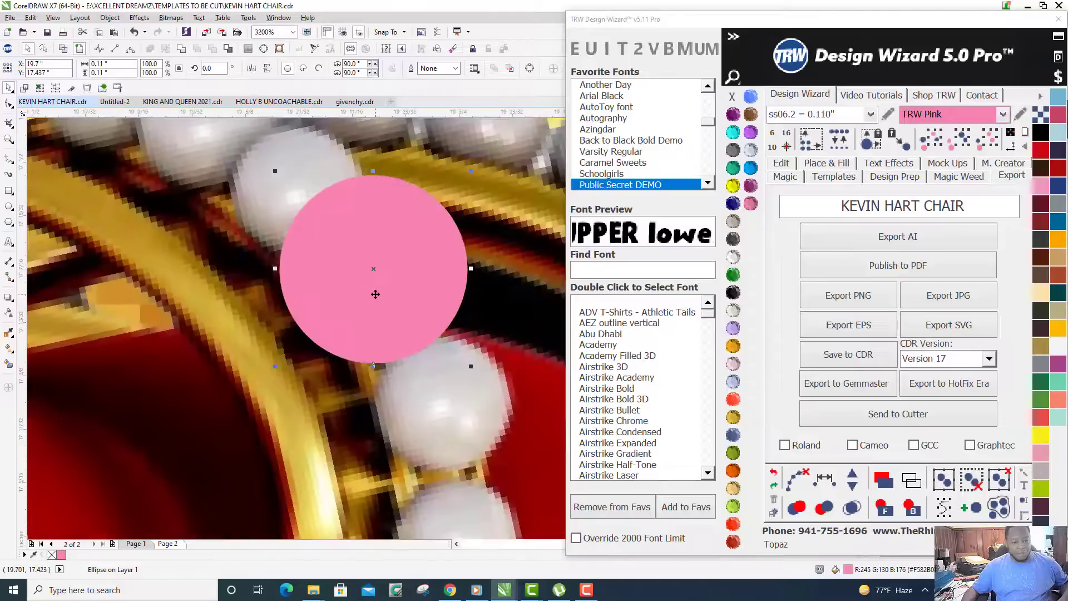
pyautogui.moveTo(374, 293); pyautogui.dragTo(312, 247)
pyautogui.scroll(-2, 428, 296)
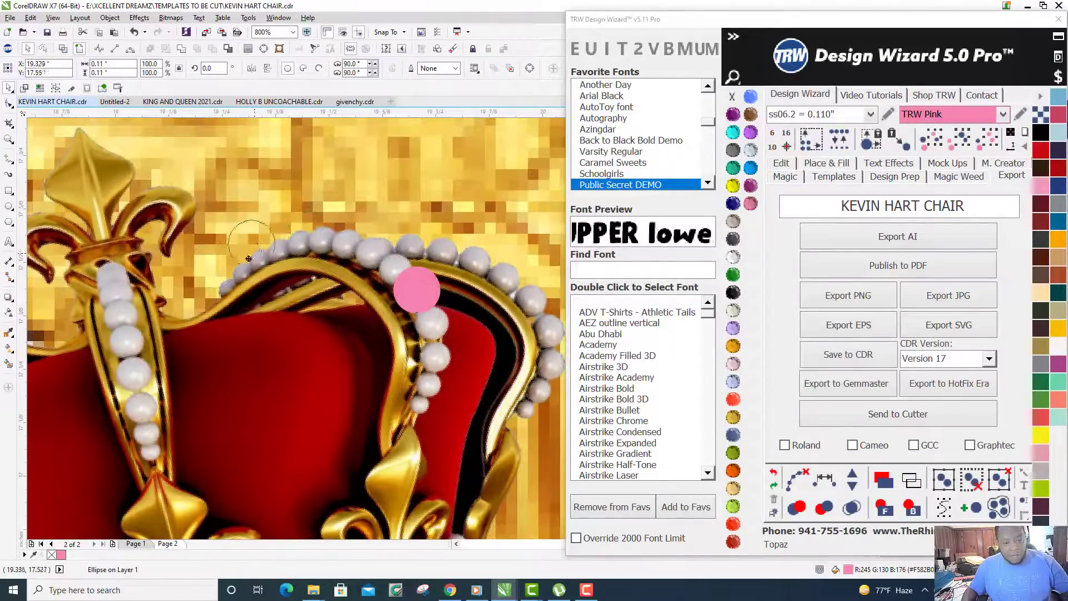
pyautogui.moveTo(249, 259); pyautogui.dragTo(434, 414)
pyautogui.press('space')
pyautogui.press('space')
pyautogui.press('space')
# Delete all the ss06.2 pink stones from the crown's right pearl arch.
pyautogui.scroll(-3, 354, 221)
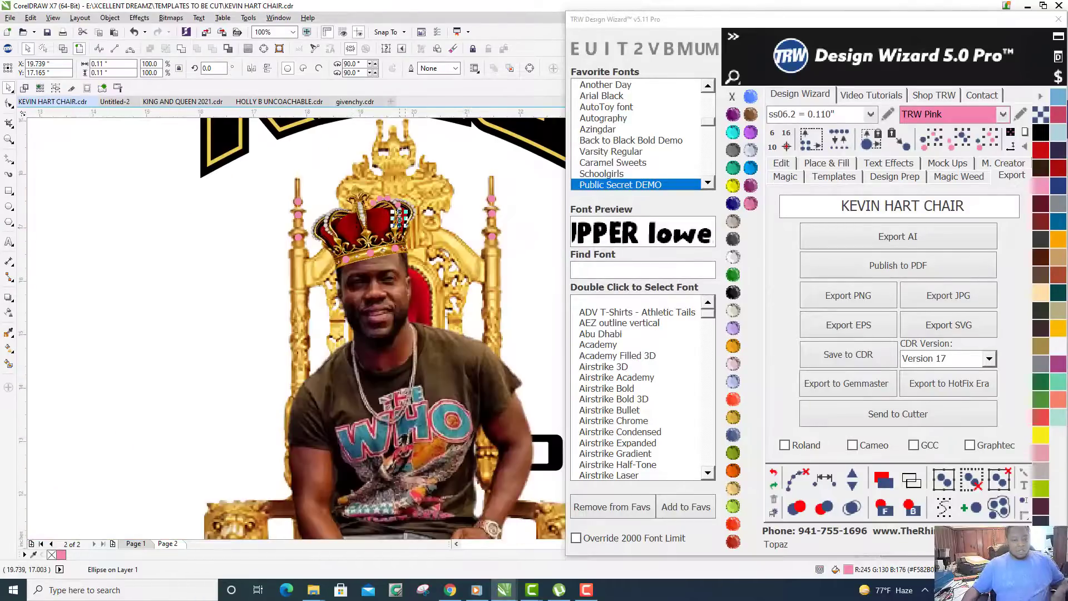
pyautogui.scroll(1, 397, 194)
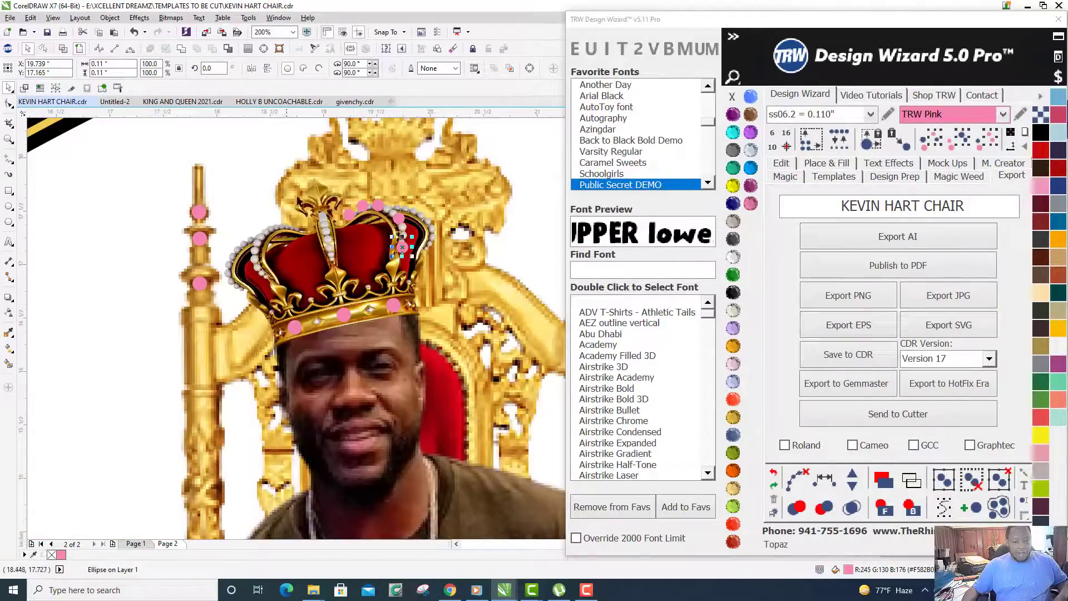
pyautogui.scroll(1, 344, 200)
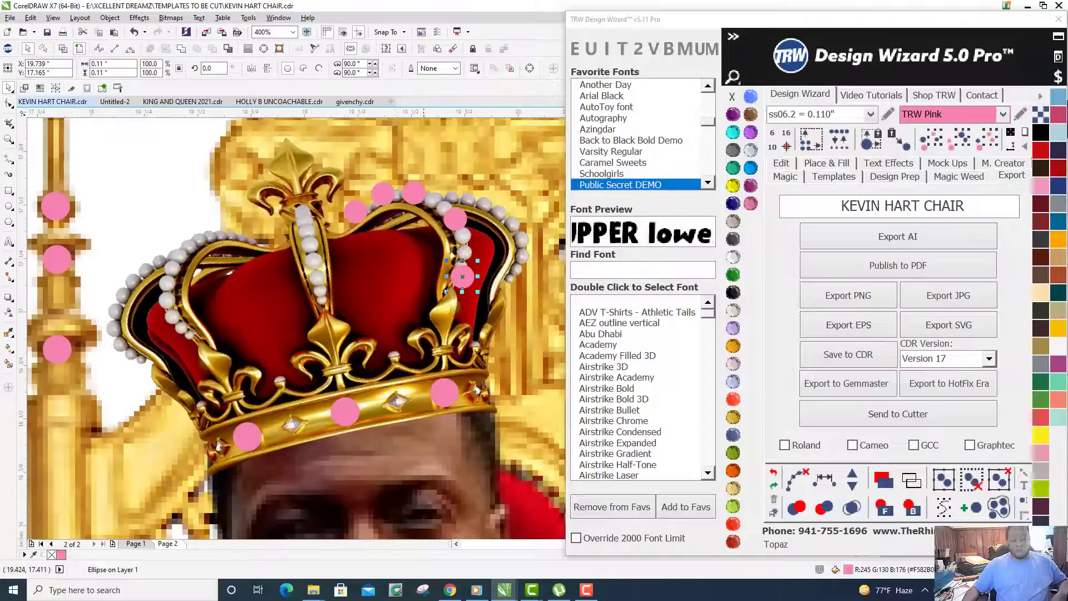
pyautogui.moveTo(457, 232); pyautogui.dragTo(354, 213)
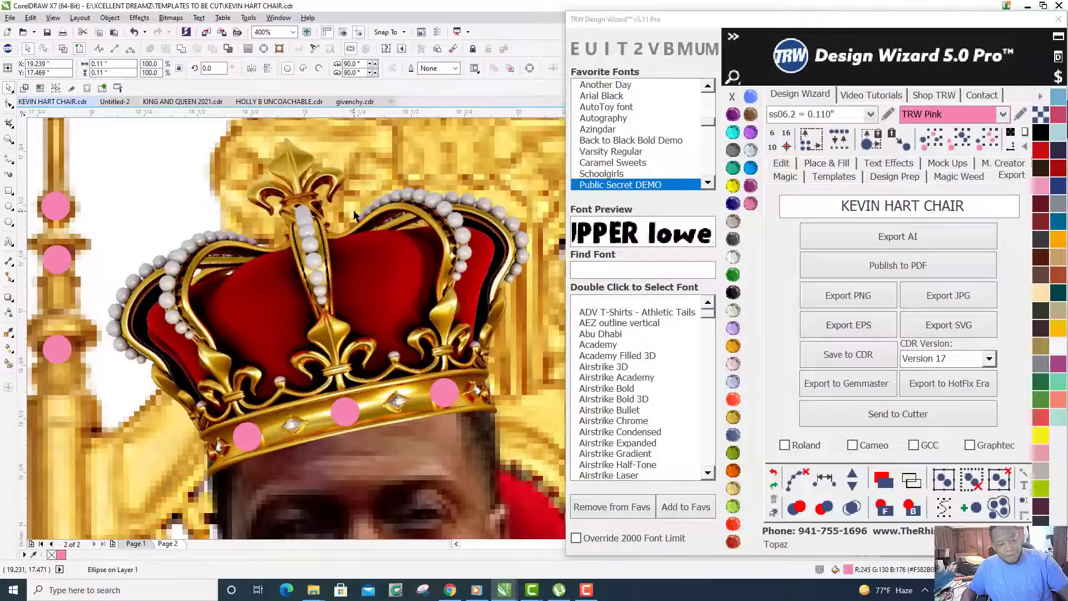
pyautogui.press('Delete')
# Copy an ss10 pink stone from the left throne post onto the left eye of the left armrest's lion head.
pyautogui.scroll(-6, 376, 267)
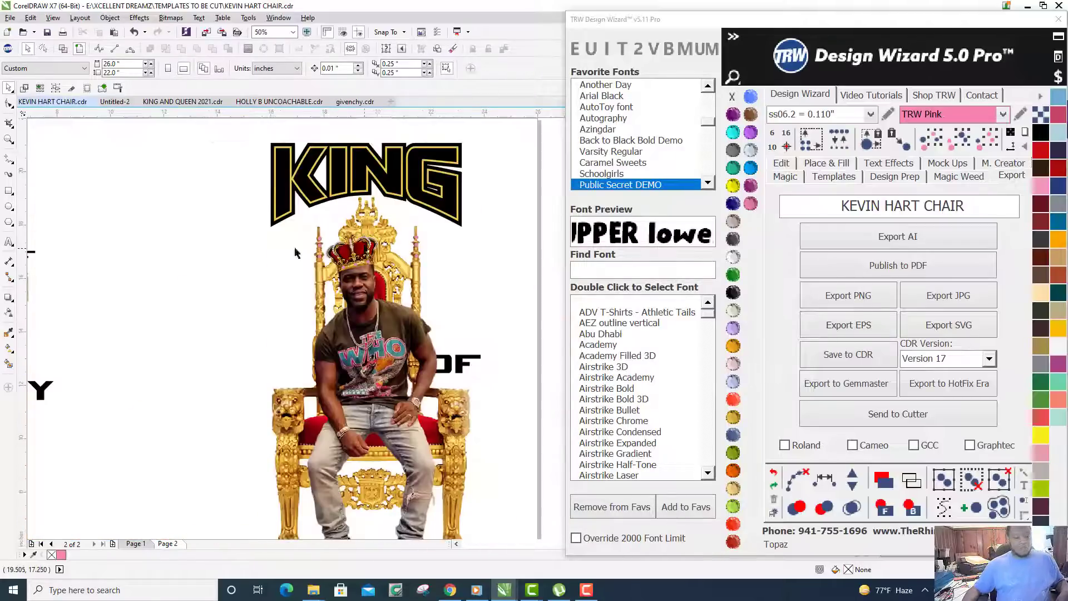
pyautogui.scroll(4, 383, 271)
pyautogui.scroll(-4, 251, 260)
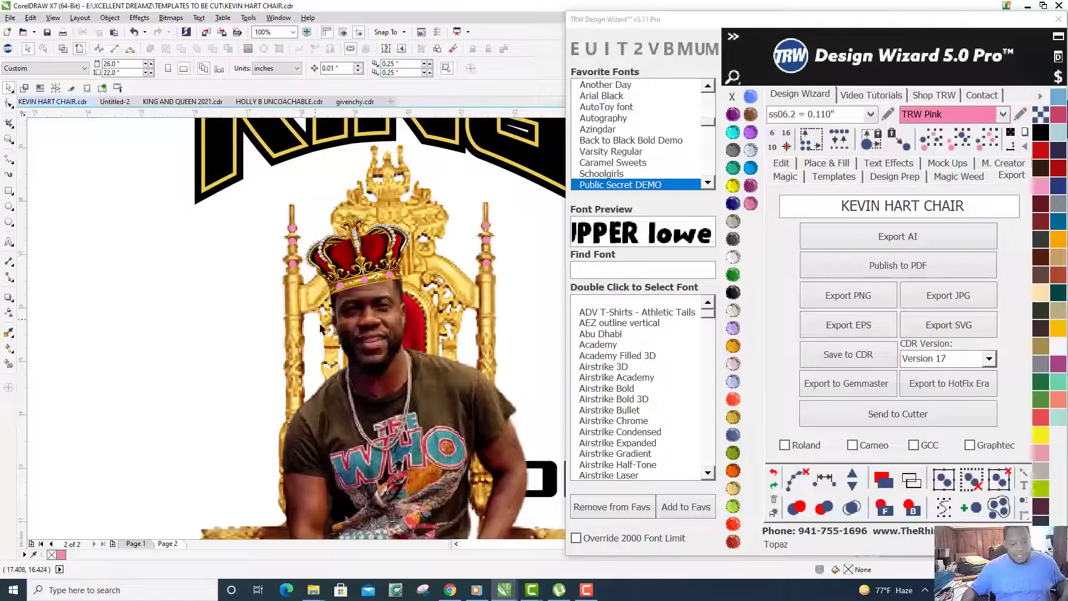
pyautogui.scroll(3, 388, 332)
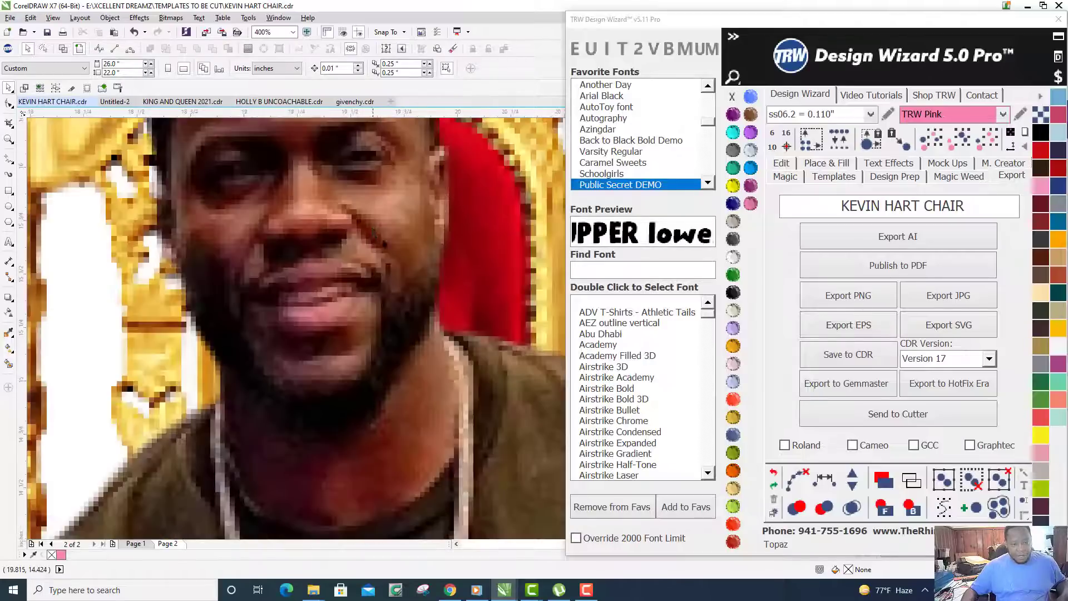
pyautogui.scroll(-3, 392, 288)
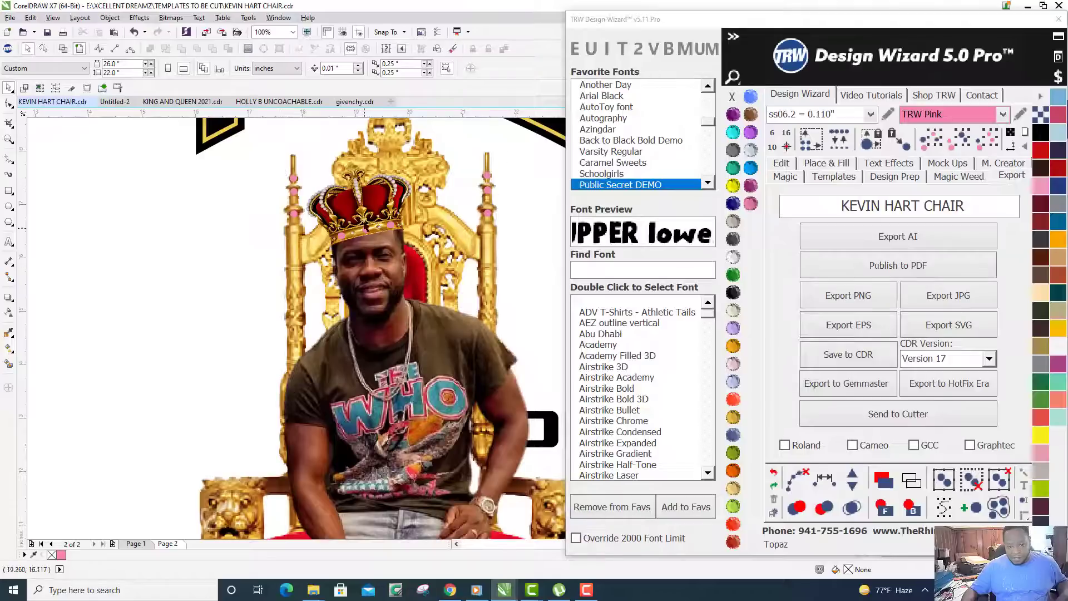
pyautogui.scroll(-2, 367, 225)
pyautogui.scroll(2, 338, 212)
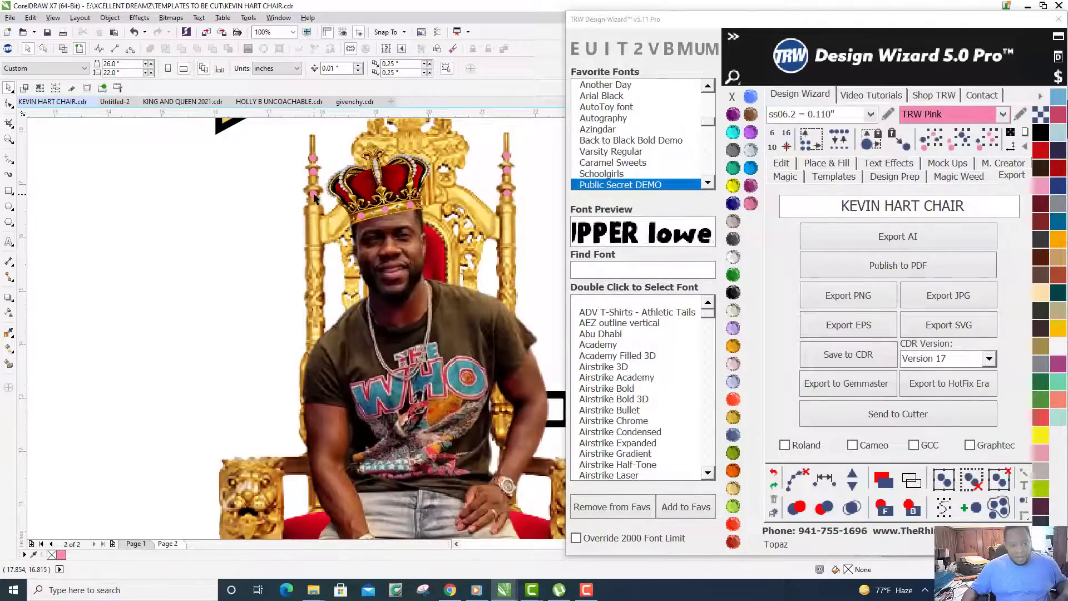
pyautogui.moveTo(315, 197); pyautogui.dragTo(232, 483)
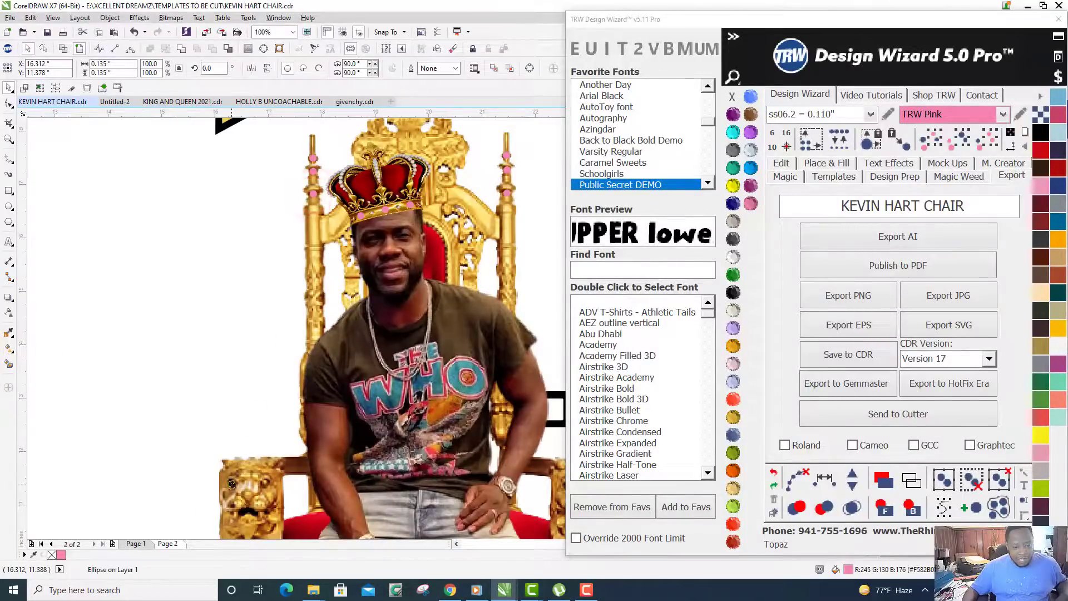
pyautogui.scroll(-2, 235, 325)
pyautogui.scroll(5, 233, 483)
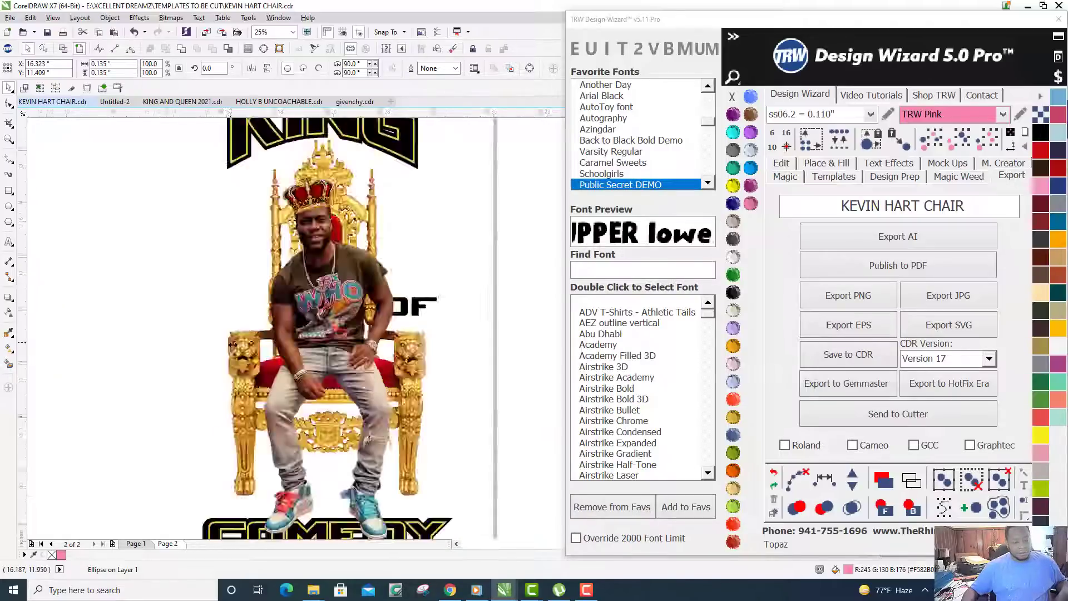
# Copy the pink eye stone onto the right eye of the left armrest's lion head.
pyautogui.scroll(-4, 258, 316)
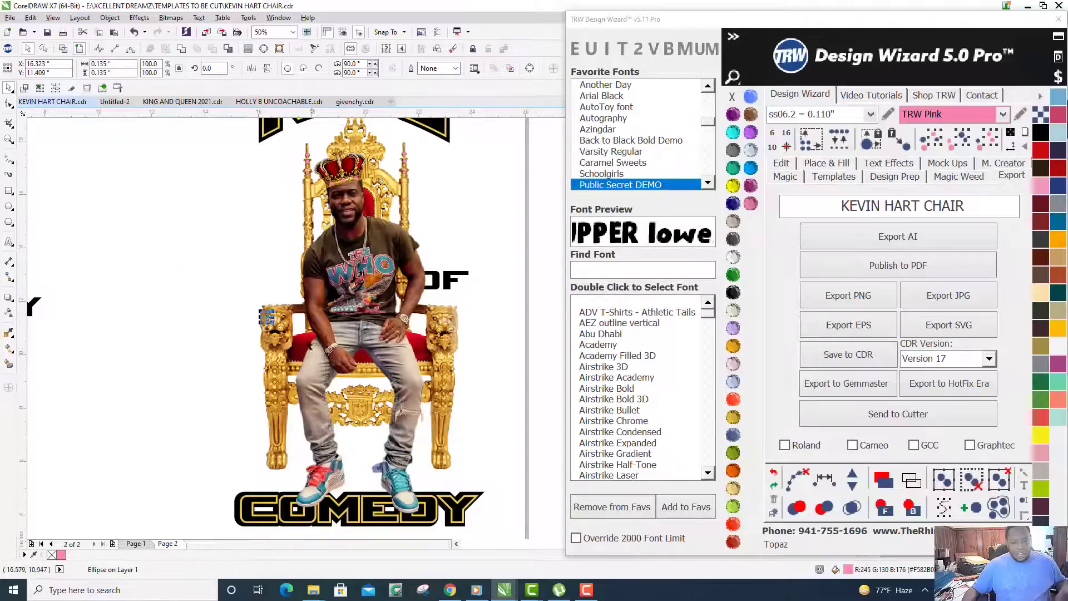
pyautogui.scroll(2, 299, 317)
pyautogui.scroll(3, 186, 316)
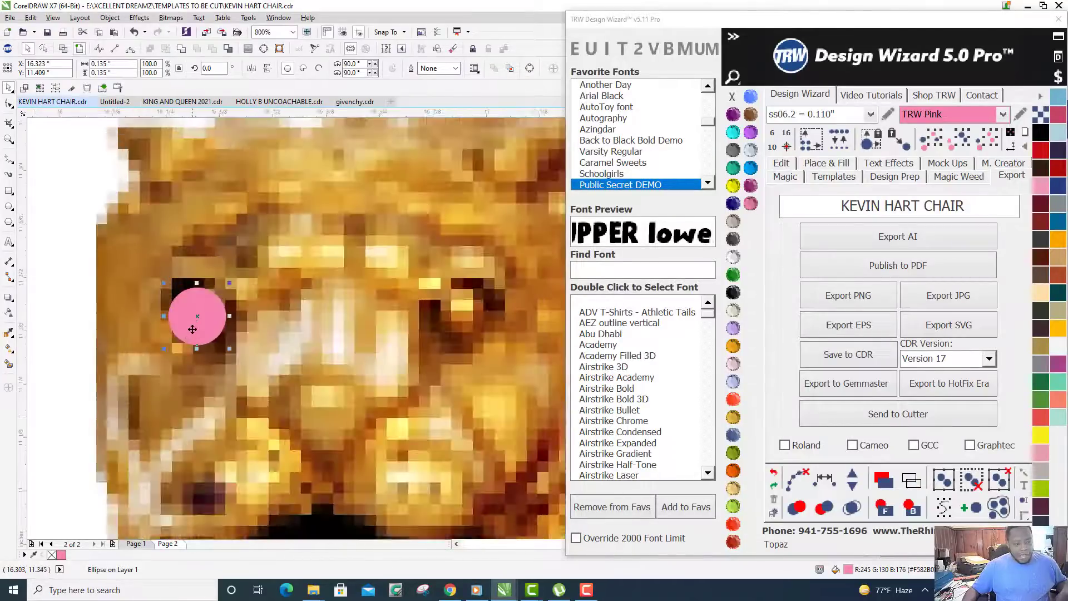
pyautogui.moveTo(200, 322); pyautogui.dragTo(460, 332)
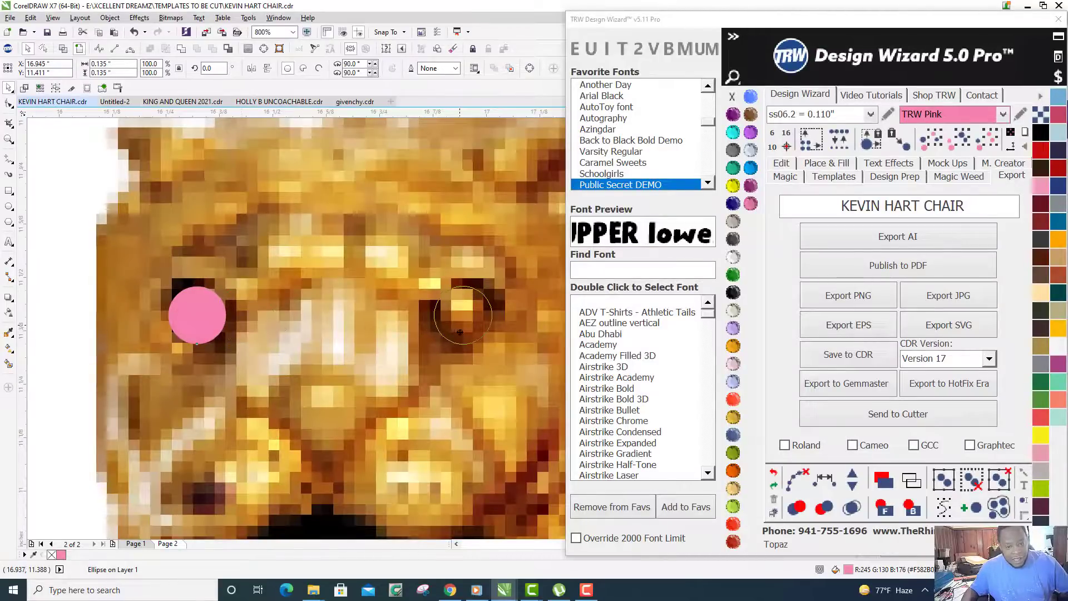
pyautogui.scroll(-5, 460, 332)
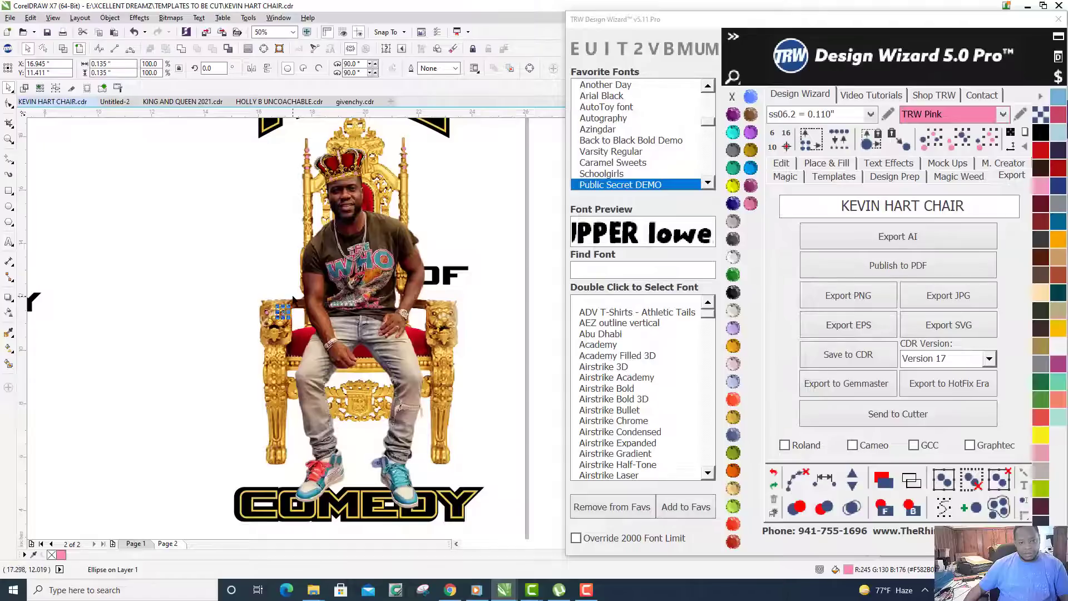
pyautogui.scroll(1, 293, 300)
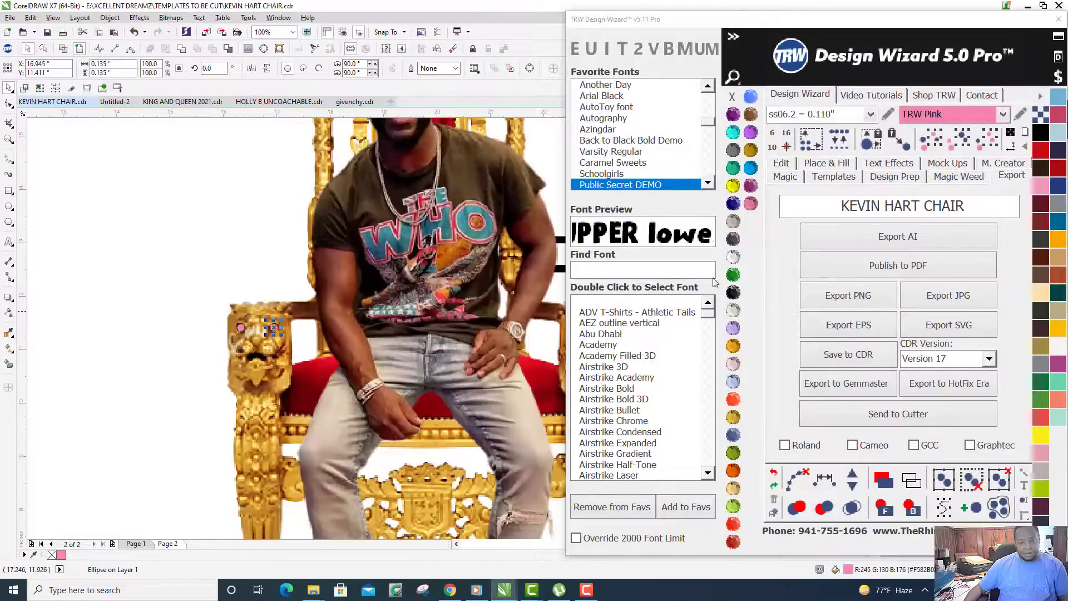
# Open the stone size definitions, close them without saving, and apply the ss10 size to the lion's right eye stone.
pyautogui.click(886, 115)
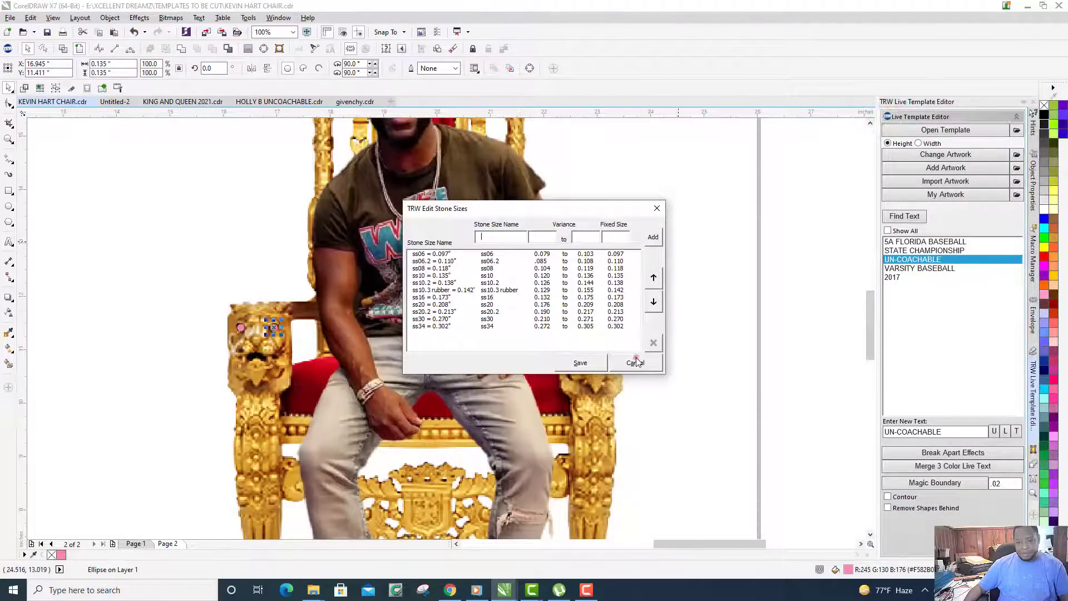
pyautogui.click(636, 362)
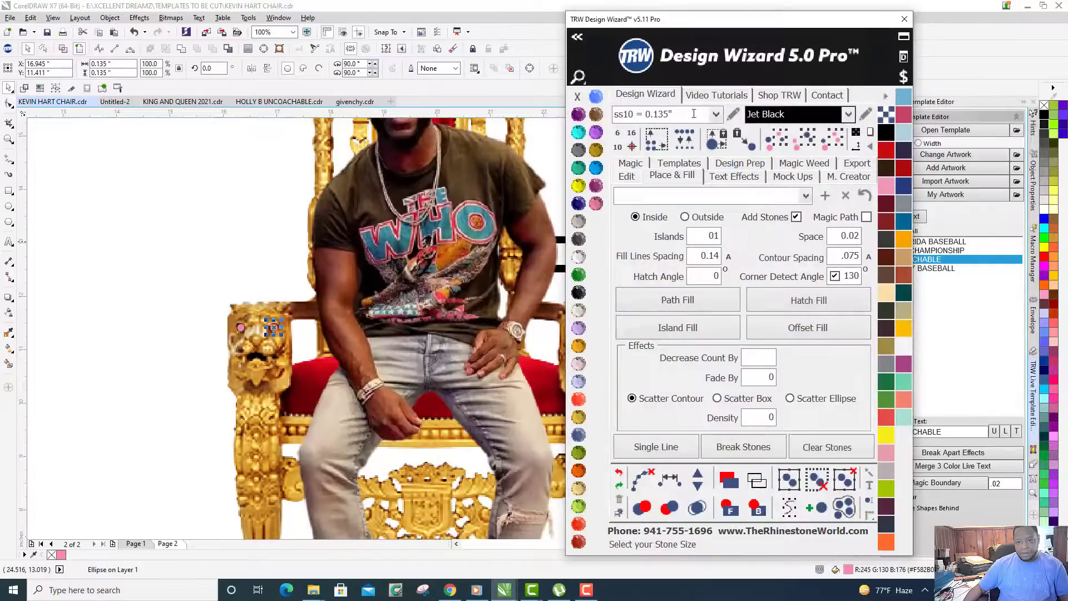
pyautogui.click(685, 139)
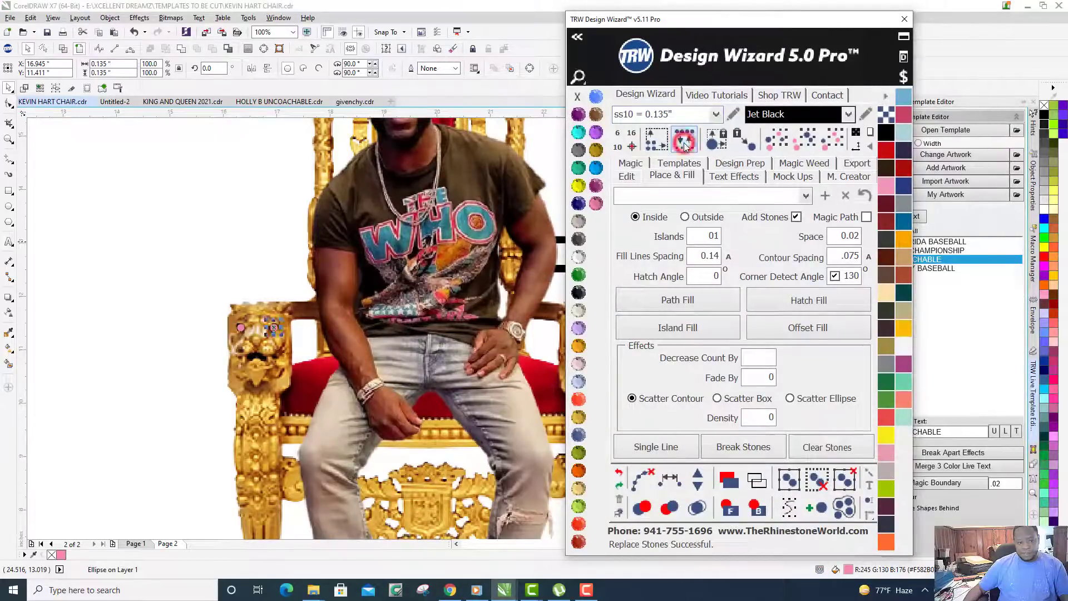
# Copy both pink eye stones from the left armrest's lion head onto the eyes of the right armrest's lion head.
pyautogui.scroll(2, 256, 331)
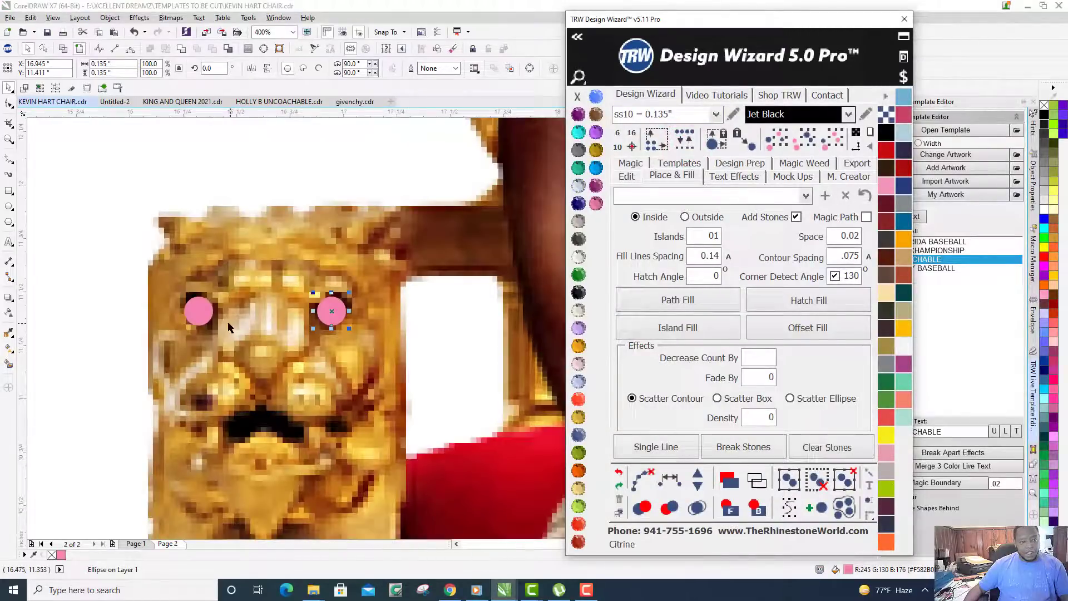
pyautogui.click(205, 303)
pyautogui.scroll(-2, 127, 317)
pyautogui.scroll(2, 140, 310)
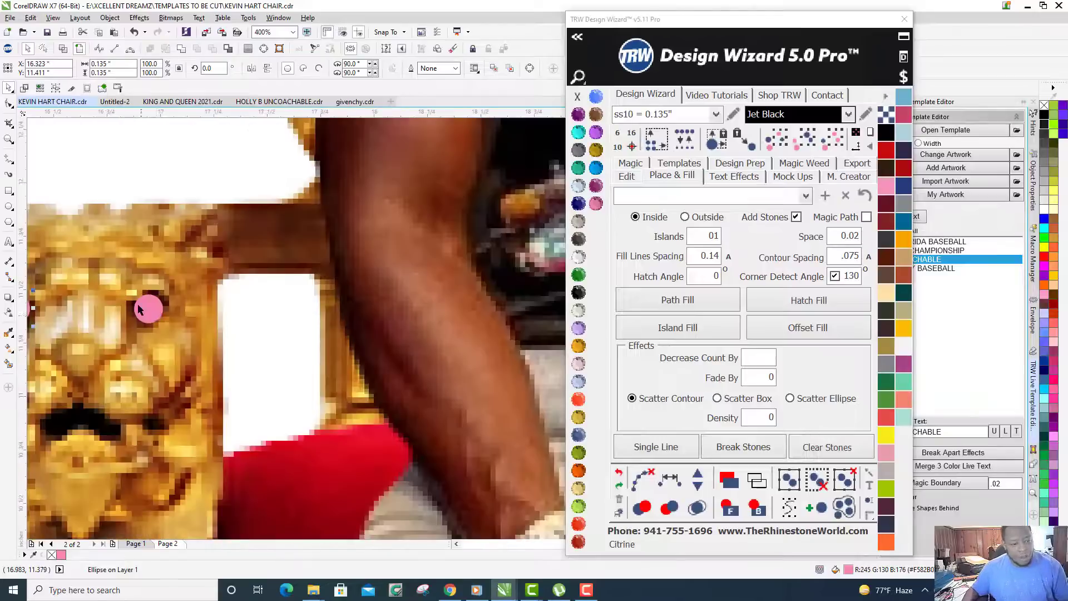
pyautogui.scroll(-2, 180, 309)
pyautogui.scroll(1, 163, 320)
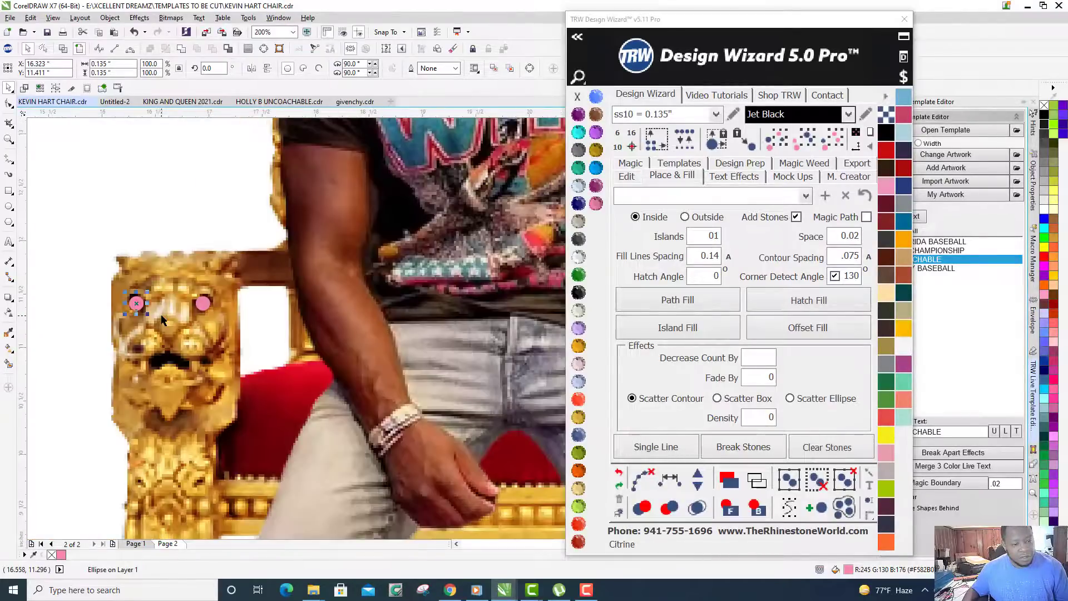
pyautogui.click(129, 192)
pyautogui.click(136, 303)
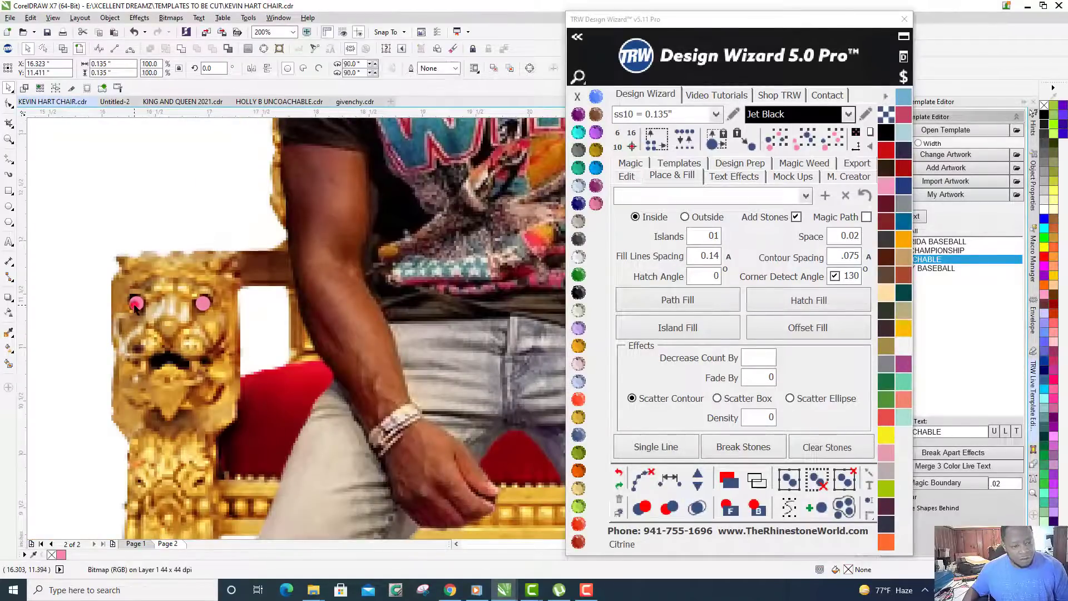
pyautogui.keyDown('shift'); pyautogui.click(204, 304); pyautogui.keyUp('shift')
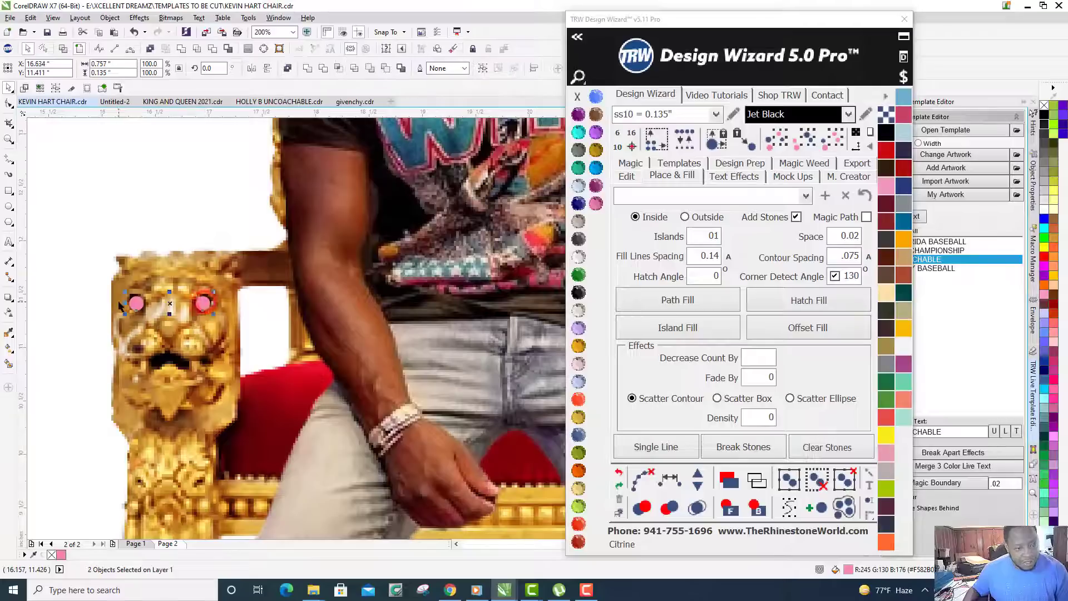
pyautogui.scroll(-1, 86, 329)
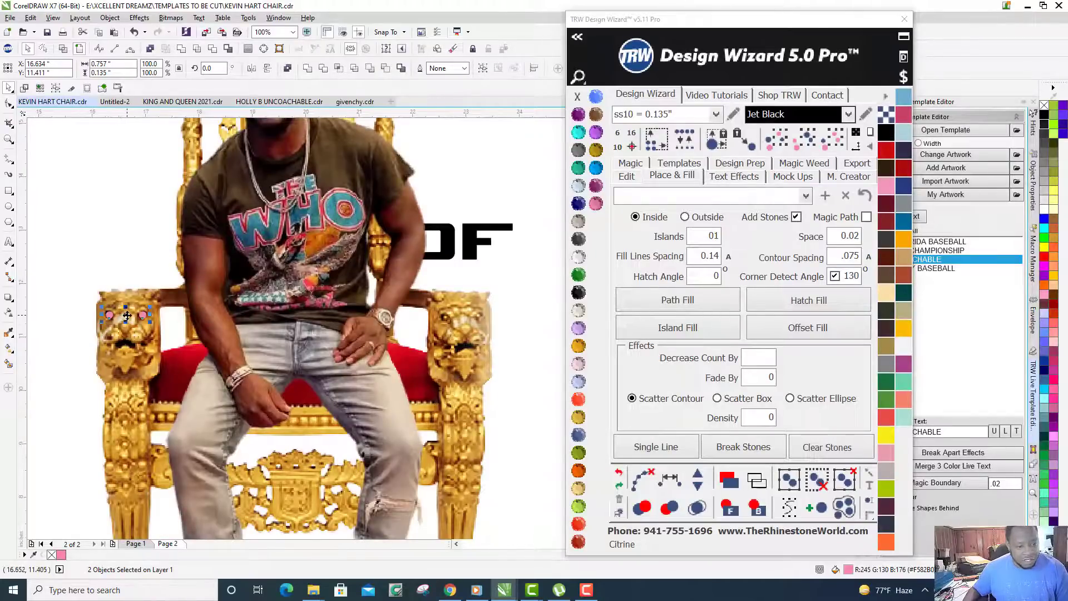
pyautogui.moveTo(127, 315); pyautogui.dragTo(468, 324)
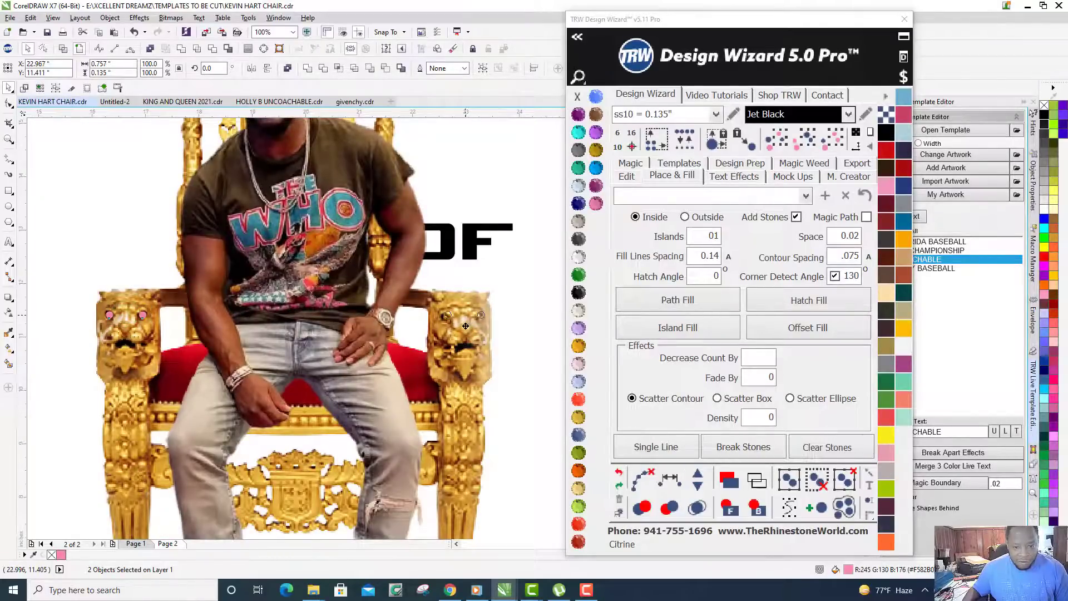
# Shift the pair of pink stones slightly down to sit over the right lion head's eyes, and deselect them.
pyautogui.scroll(4, 463, 329)
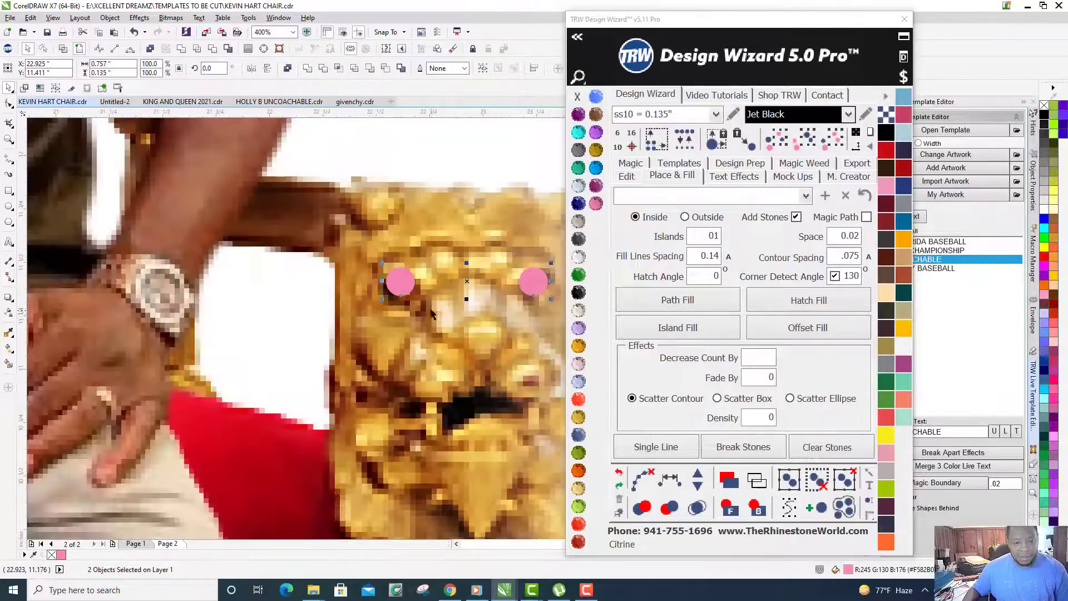
pyautogui.moveTo(339, 221); pyautogui.dragTo(340, 234)
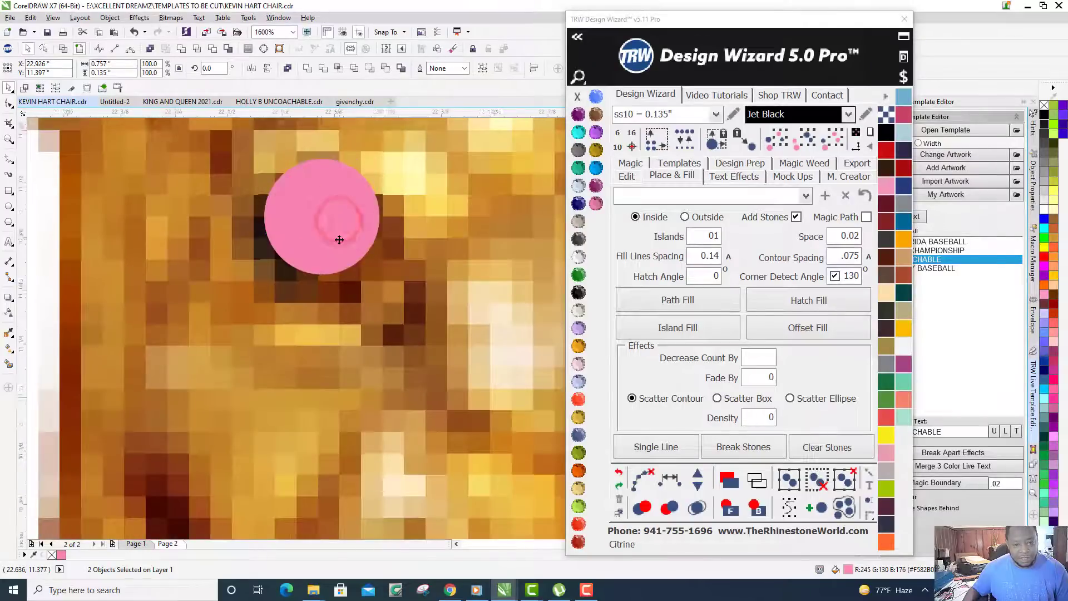
pyautogui.scroll(-3, 341, 234)
pyautogui.scroll(-2, 484, 254)
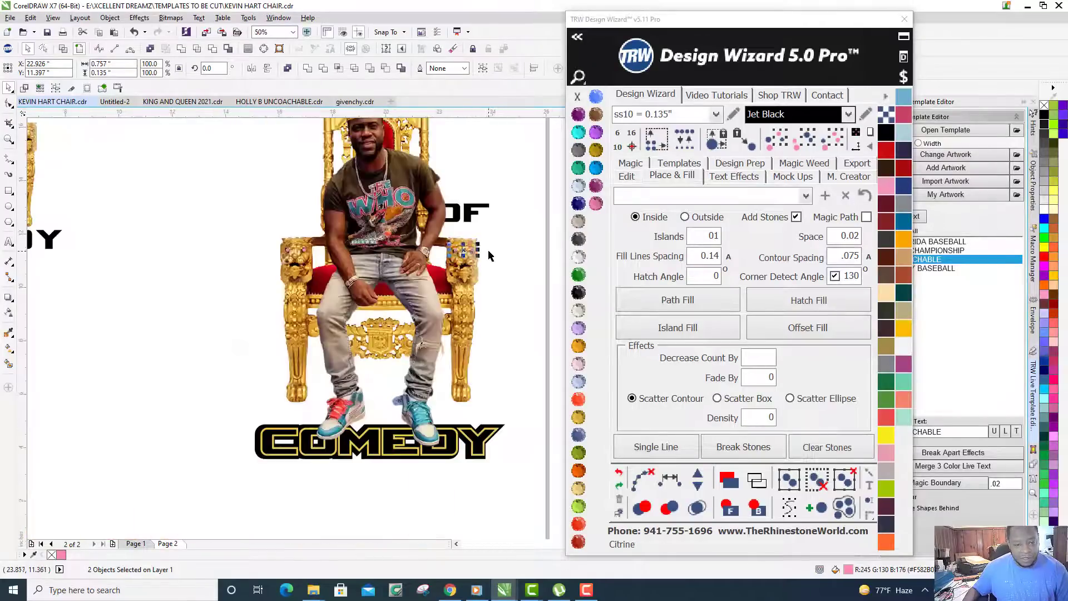
pyautogui.click(500, 251)
pyautogui.scroll(3, 495, 251)
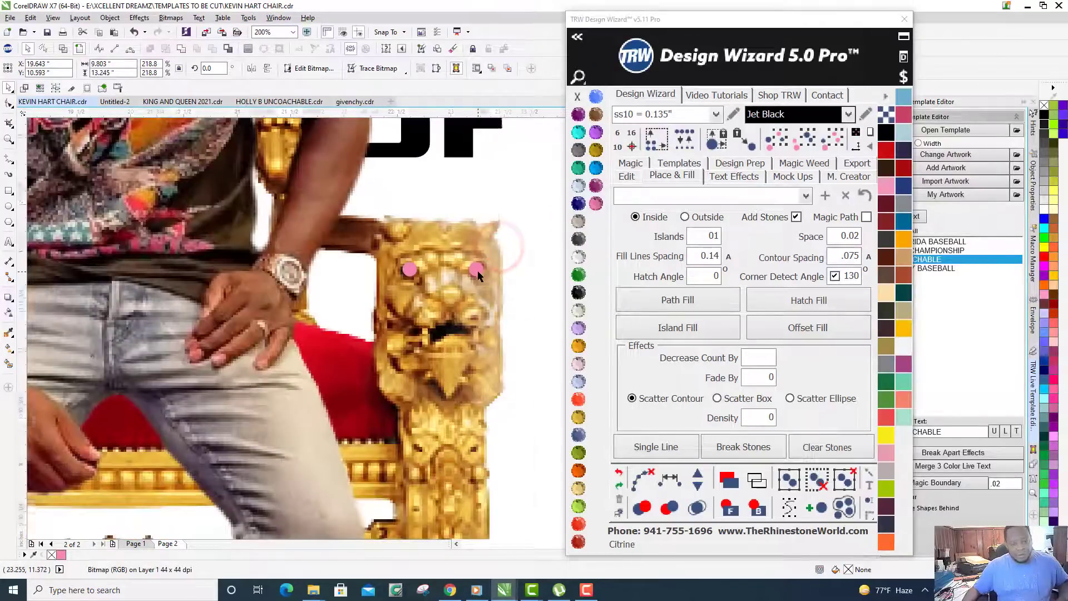
# Copy a pink eye stone onto the left section of the seat rail and duplicate it twice over the neighbouring gold beads.
pyautogui.scroll(-3, 490, 252)
pyautogui.scroll(1, 394, 340)
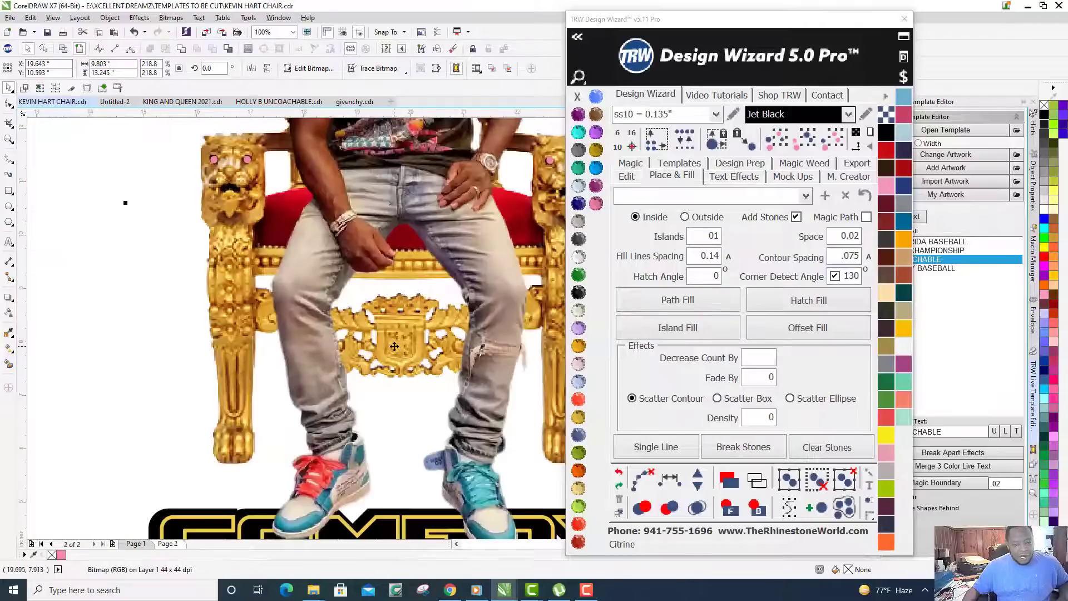
pyautogui.scroll(1, 262, 167)
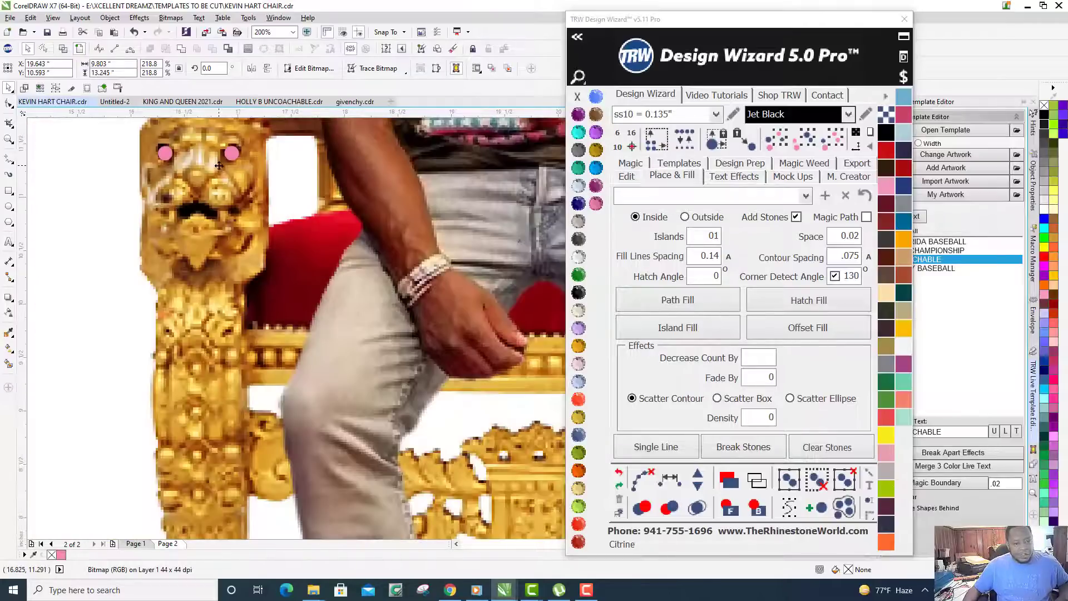
pyautogui.click(233, 159)
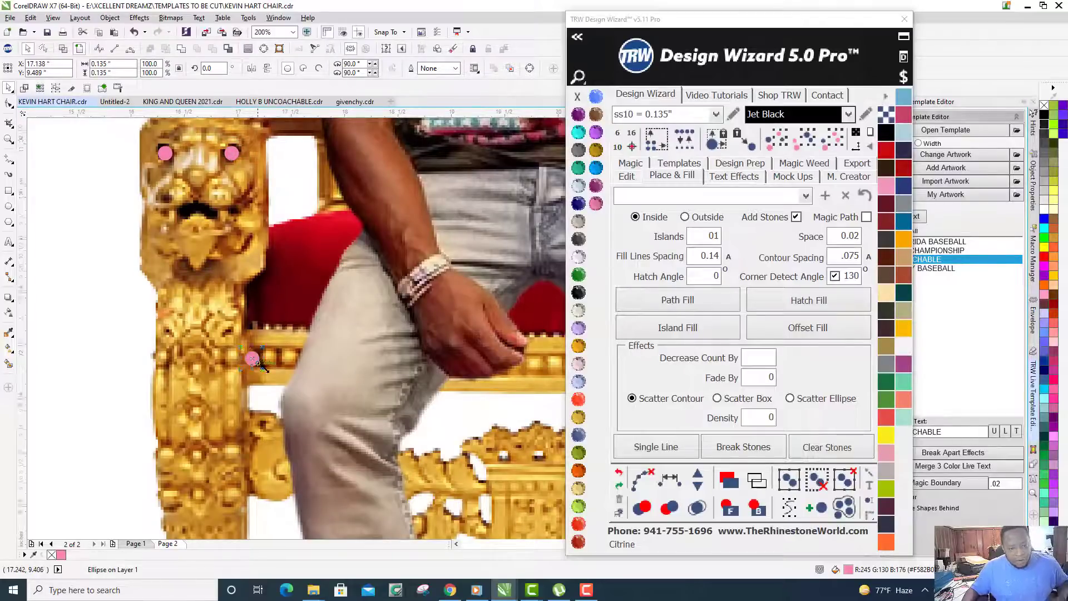
pyautogui.scroll(2, 262, 365)
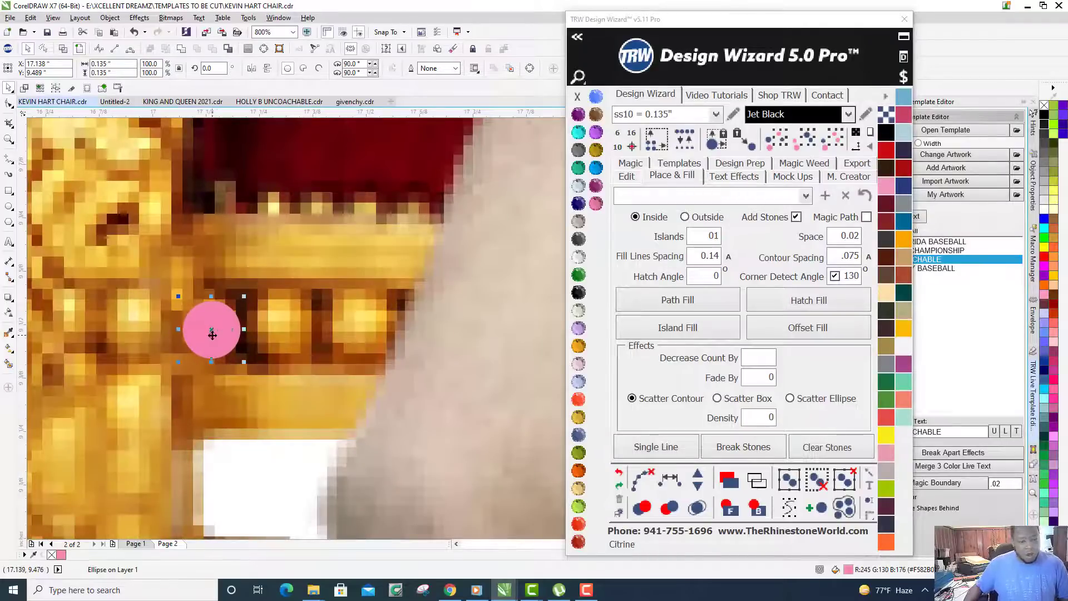
pyautogui.moveTo(212, 335); pyautogui.dragTo(279, 332)
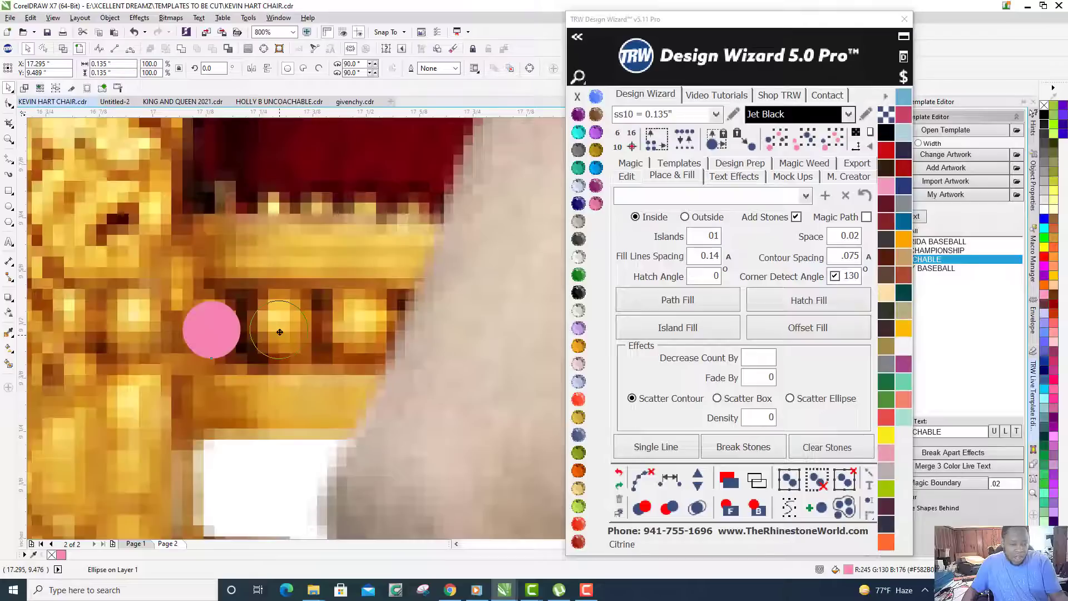
pyautogui.moveTo(279, 332); pyautogui.dragTo(280, 332)
pyautogui.moveTo(279, 332); pyautogui.dragTo(355, 333)
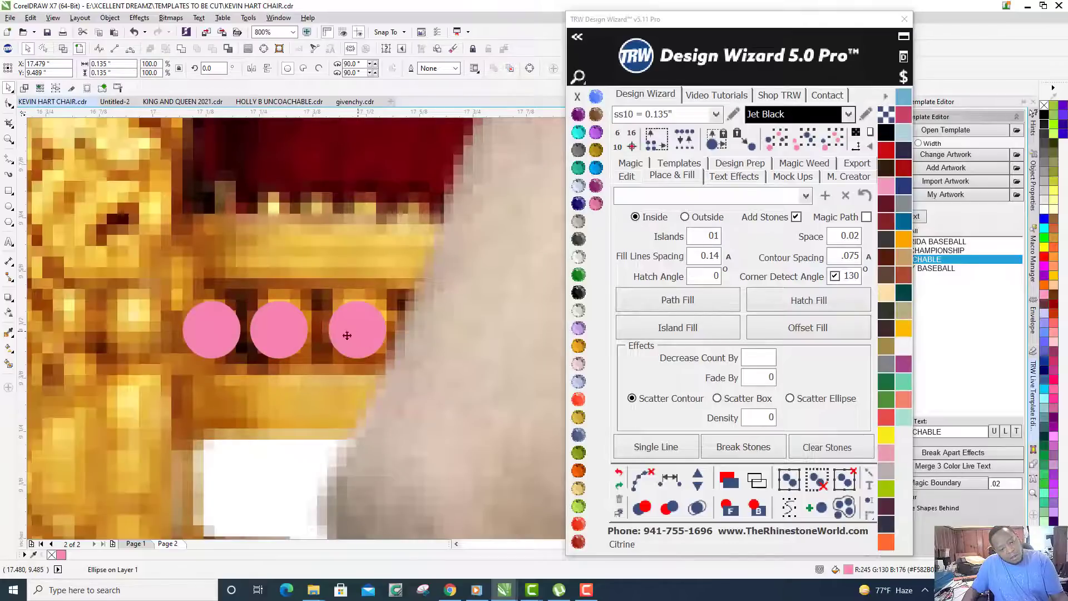
# Space the three pink stones on the seat rail's left section evenly and clear the helper path.
pyautogui.hscroll(1, 355, 333)
pyautogui.keyDown('shift'); pyautogui.click(211, 345); pyautogui.keyUp('shift')
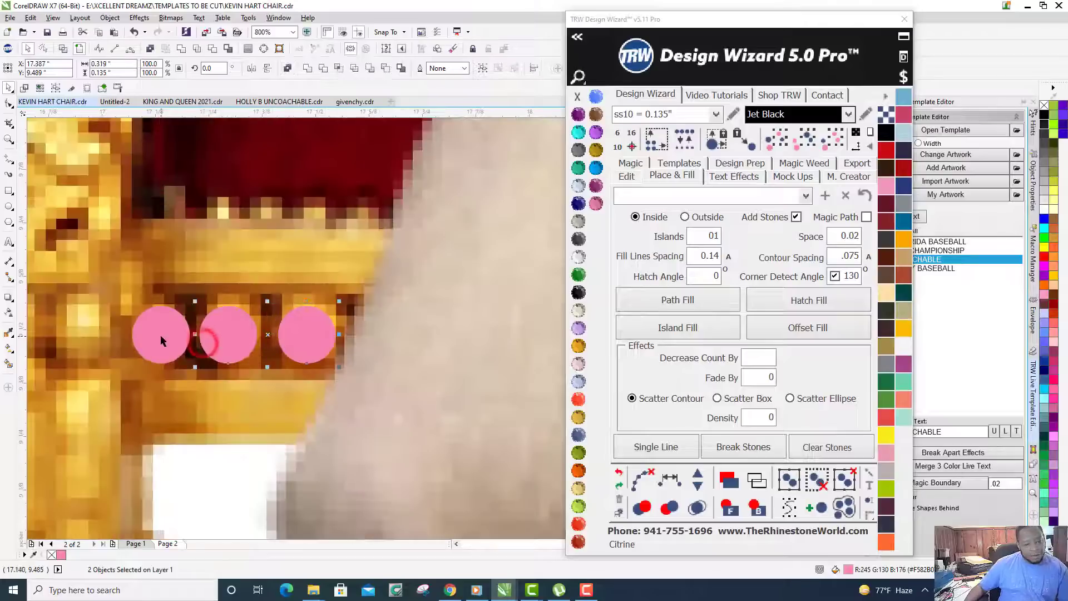
pyautogui.keyDown('shift'); pyautogui.click(160, 335); pyautogui.keyUp('shift')
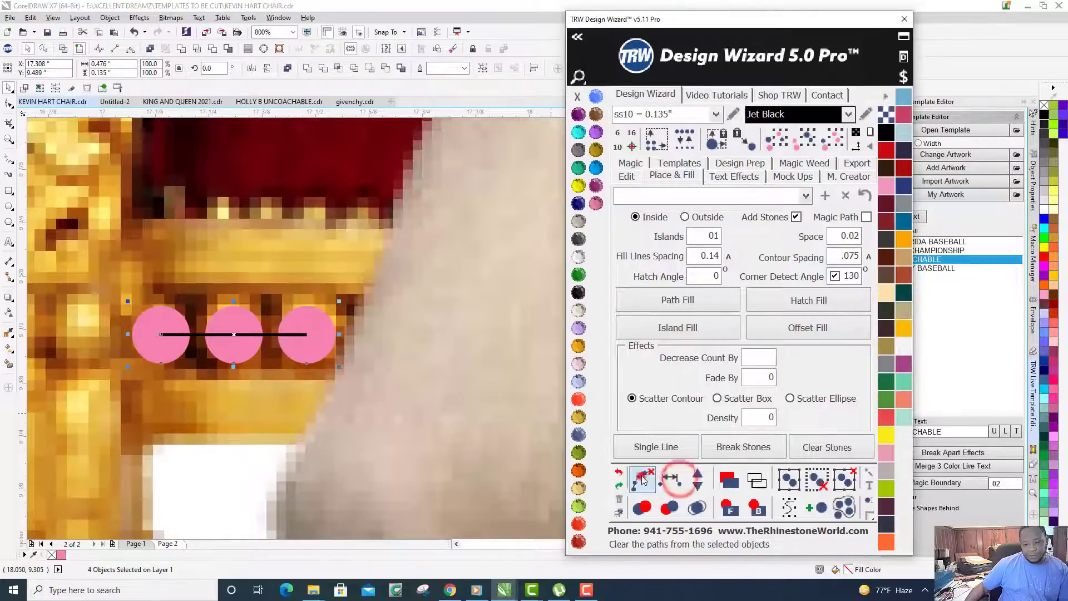
# Copy the row of three pink stones onto the seat rail between the legs and align it with the gold beads.
pyautogui.scroll(-5, 201, 365)
pyautogui.scroll(-3, 200, 371)
pyautogui.scroll(3, 269, 387)
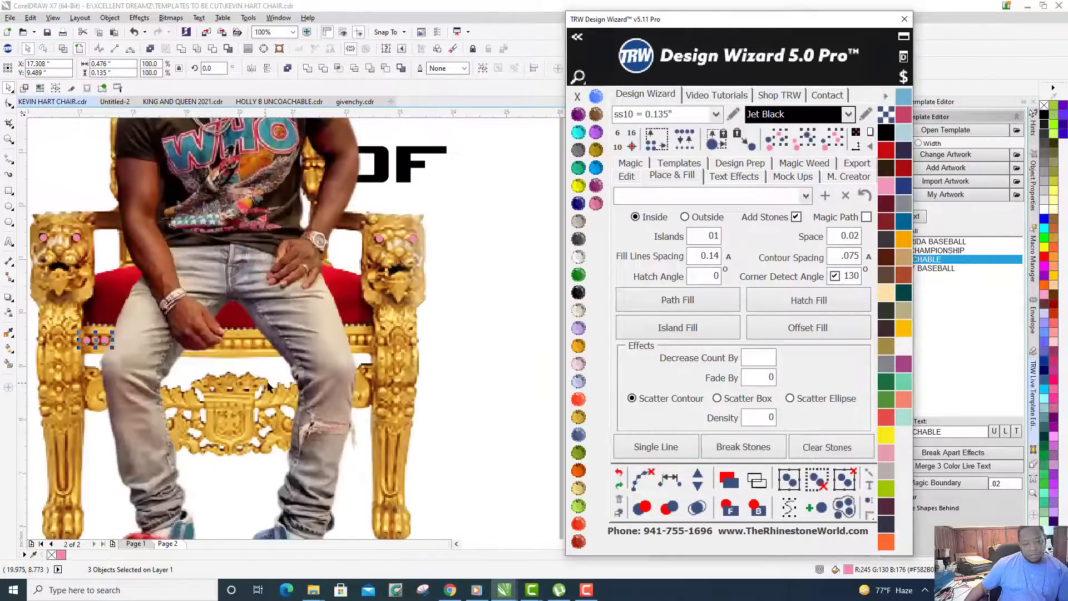
pyautogui.moveTo(95, 341); pyautogui.dragTo(242, 349)
pyautogui.scroll(2, 241, 349)
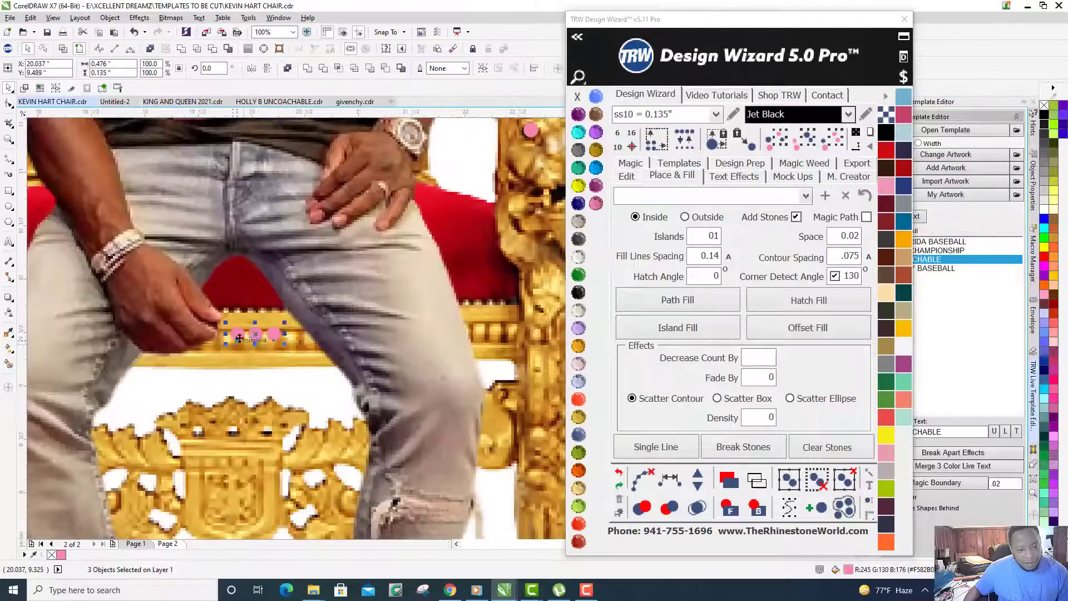
pyautogui.scroll(-1, 275, 331)
pyautogui.moveTo(268, 334); pyautogui.dragTo(256, 342)
pyautogui.click(257, 343)
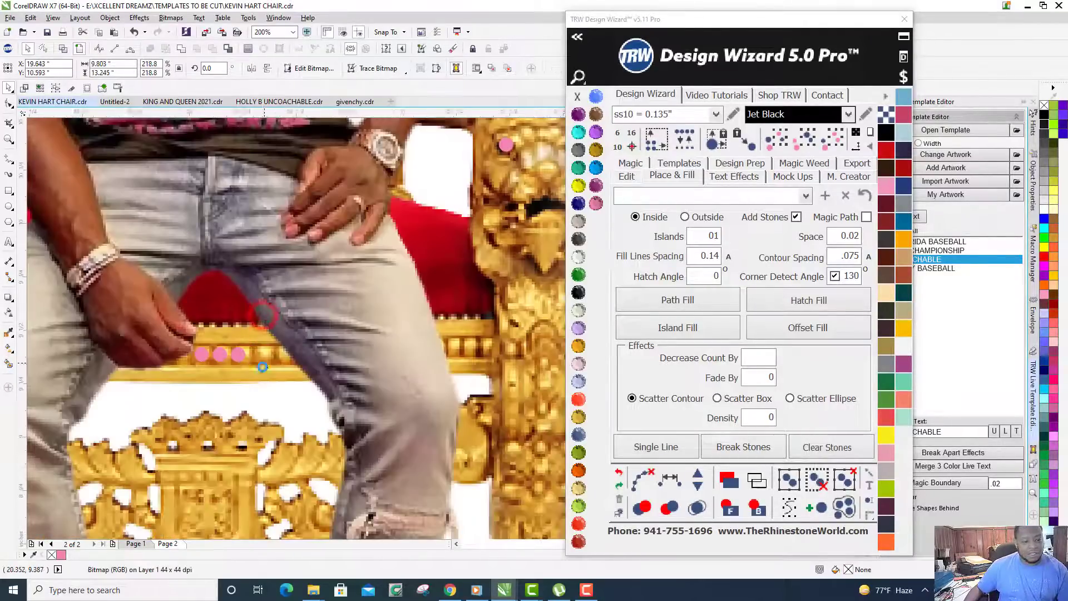
# Copy the rightmost stone of the seat rail's centre row onto the next gold bead to its right.
pyautogui.scroll(1, 261, 363)
pyautogui.moveTo(159, 323); pyautogui.dragTo(256, 323)
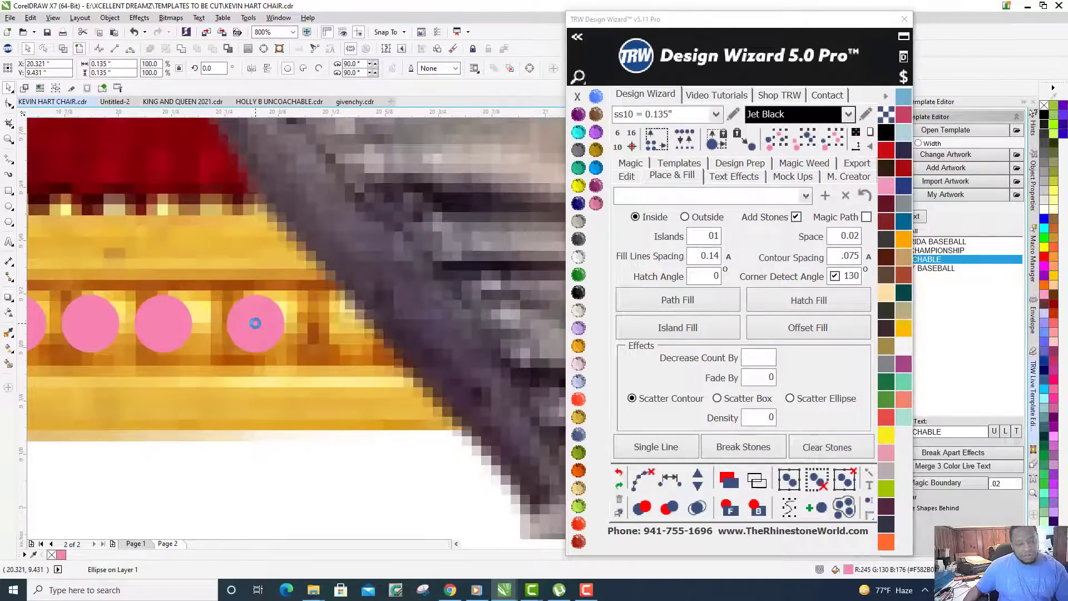
pyautogui.scroll(-3, 278, 325)
pyautogui.scroll(-3, 296, 333)
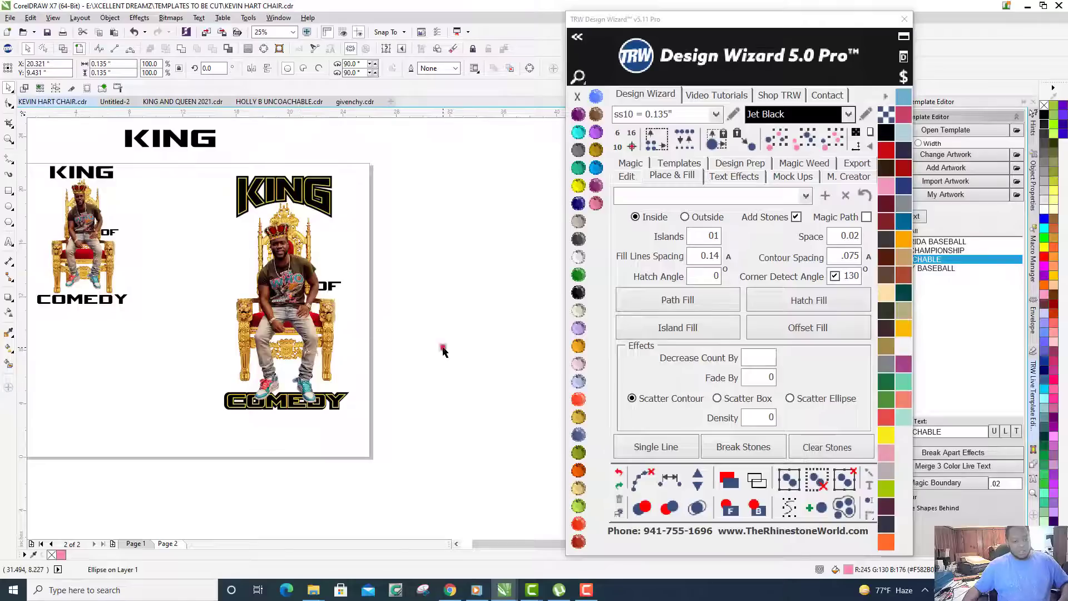
pyautogui.click(441, 350)
# Reposition individual pink stones in the seat rail's centre row so they sit over the gold beads.
pyautogui.scroll(3, 441, 351)
pyautogui.scroll(5, 241, 314)
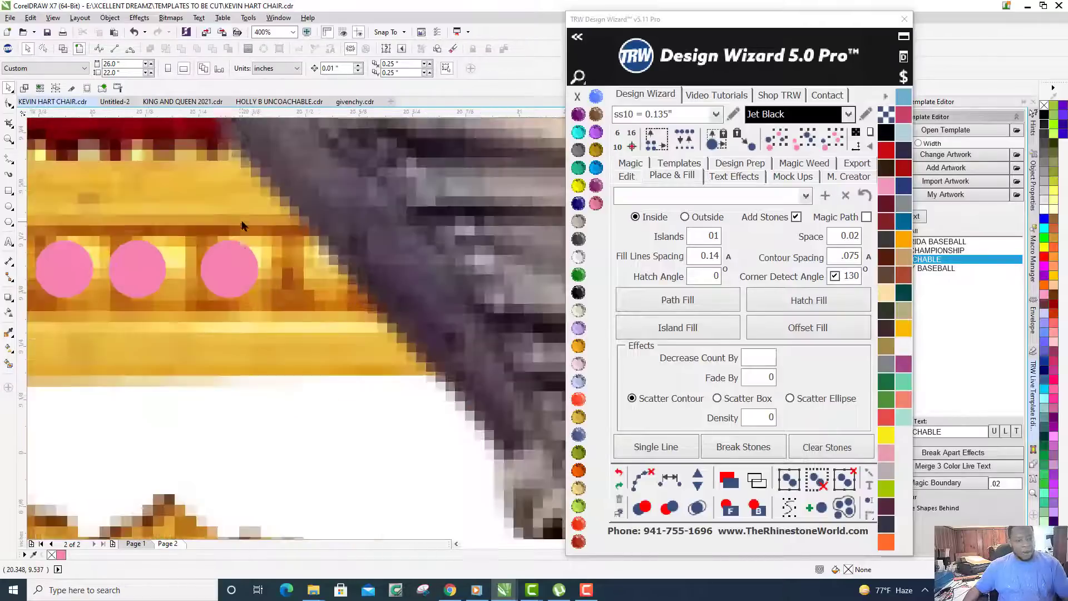
pyautogui.scroll(2, 219, 260)
pyautogui.moveTo(238, 265); pyautogui.dragTo(256, 283)
pyautogui.scroll(-4, 274, 262)
pyautogui.scroll(3, 254, 283)
pyautogui.moveTo(172, 280); pyautogui.dragTo(188, 278)
pyautogui.scroll(-5, 282, 278)
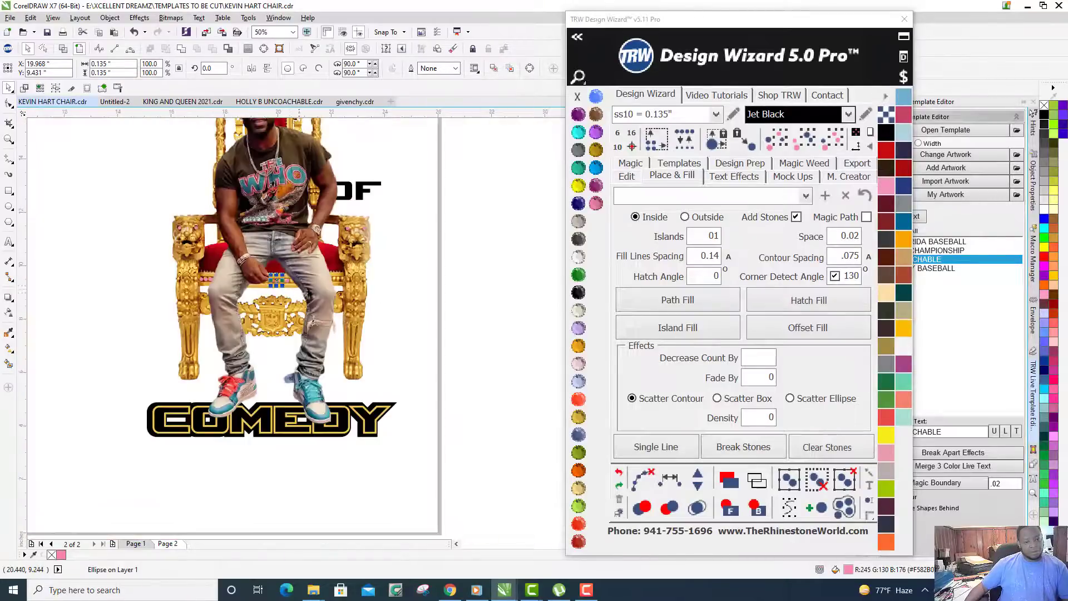
# Copy the three rightmost stones of the centre row onto the seat rail's right section beside the armrest post.
pyautogui.click(430, 298)
pyautogui.scroll(3, 369, 279)
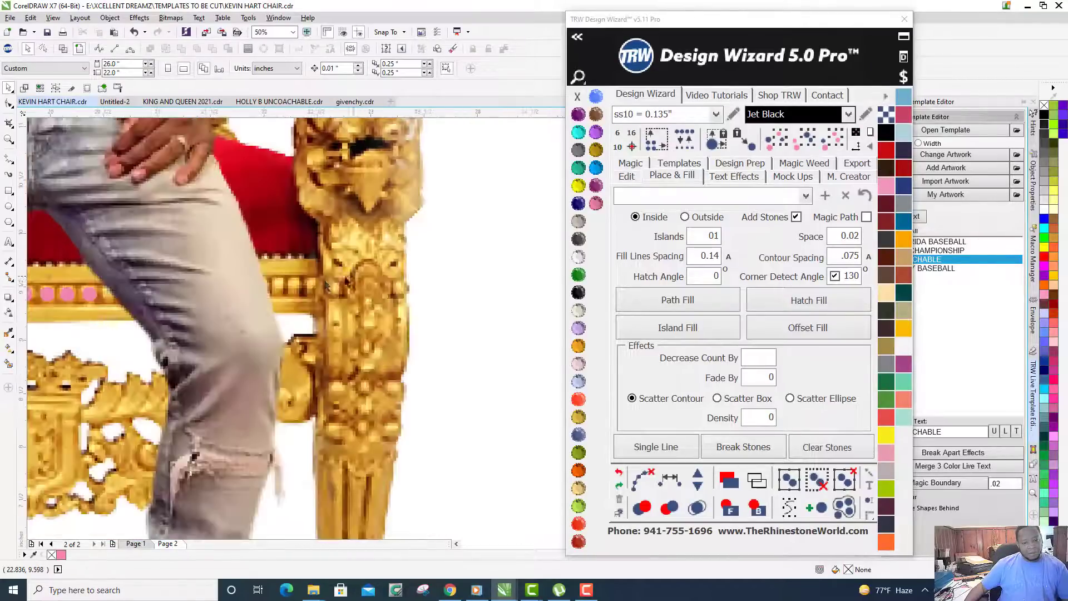
pyautogui.click(89, 294)
pyautogui.keyDown('shift'); pyautogui.click(67, 295); pyautogui.keyUp('shift')
pyautogui.keyDown('shift'); pyautogui.click(47, 294); pyautogui.keyUp('shift')
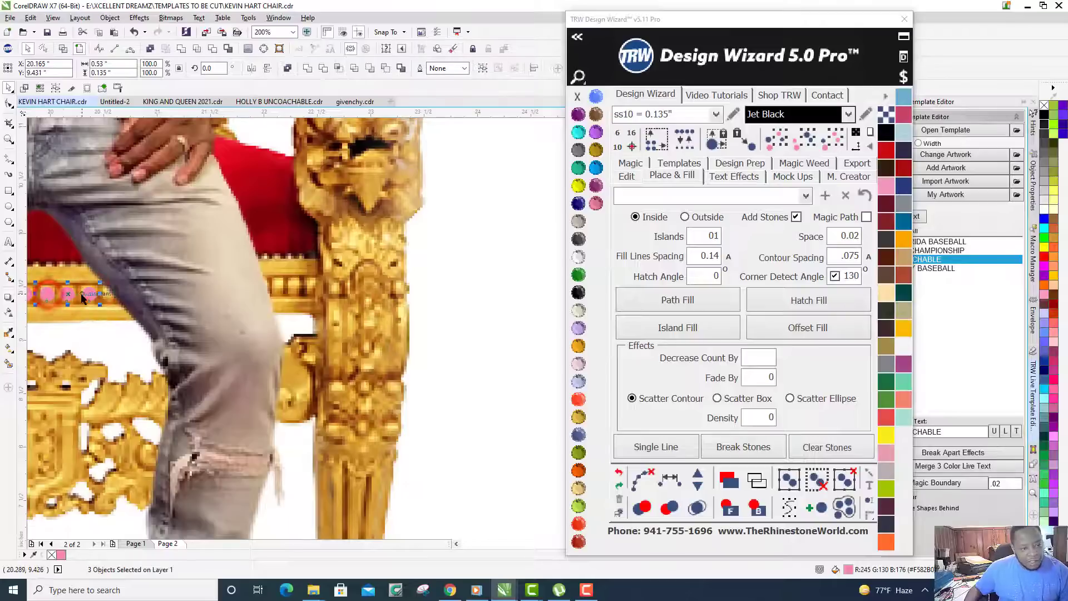
pyautogui.moveTo(211, 295); pyautogui.dragTo(273, 293)
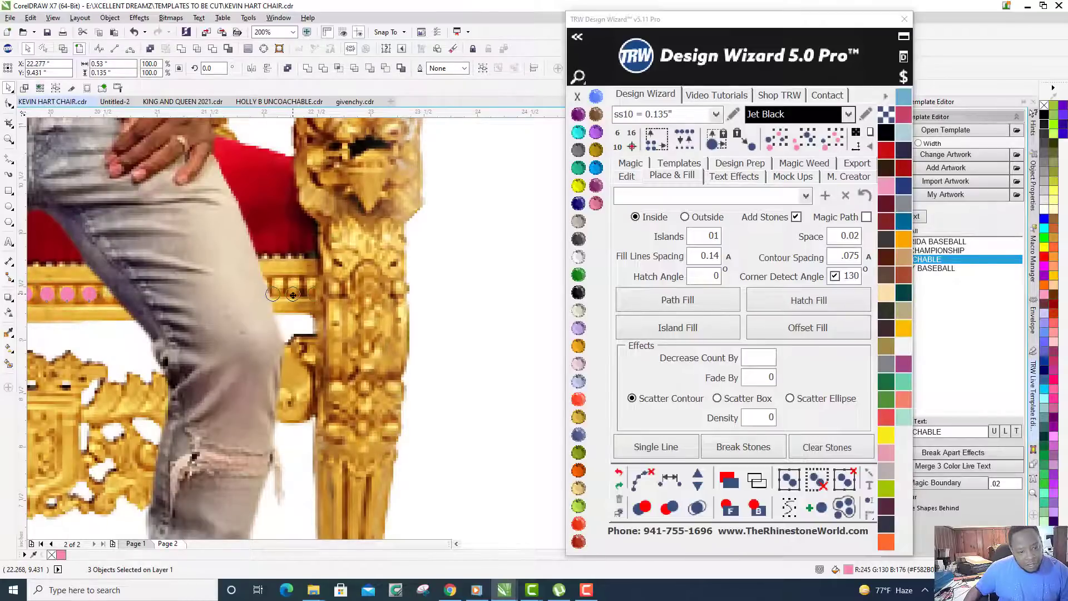
# Move the left copied stone up onto the right section's first gold bead and delete the other two copies.
pyautogui.scroll(2, 253, 287)
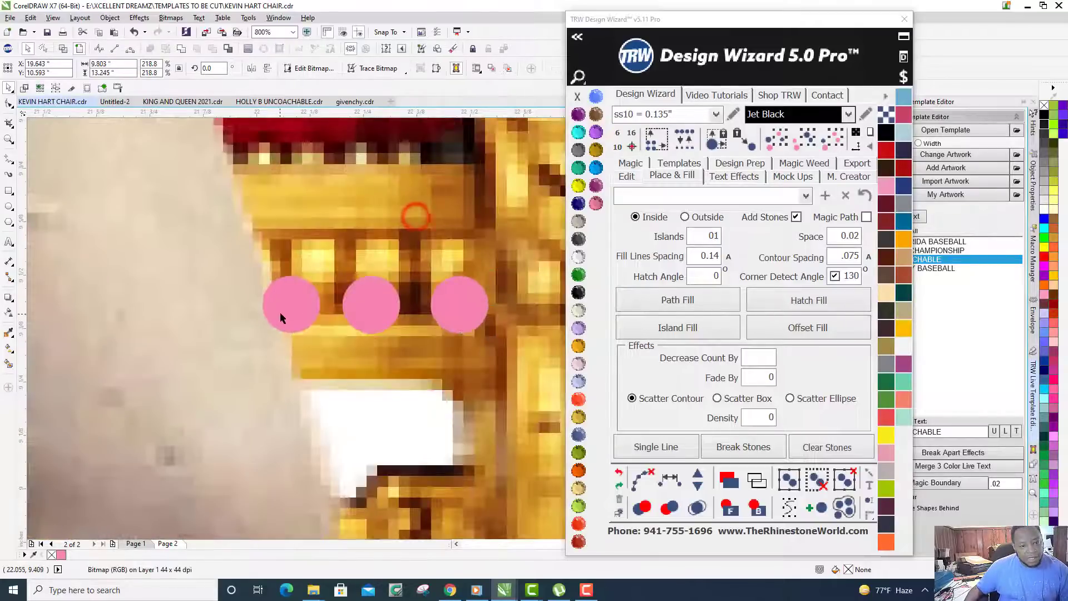
pyautogui.moveTo(284, 305); pyautogui.dragTo(293, 282)
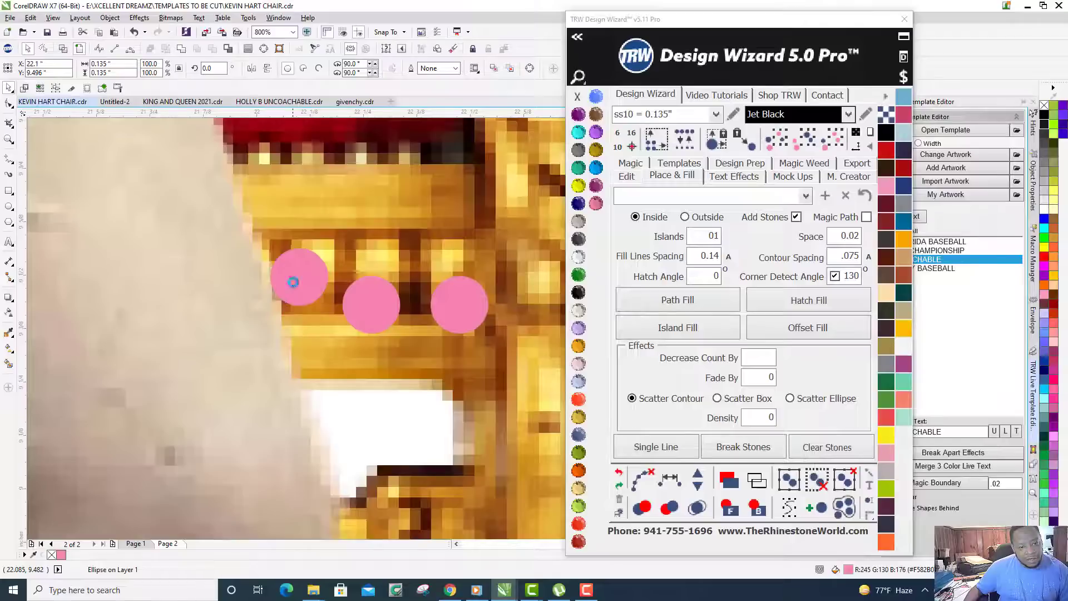
pyautogui.press('Delete')
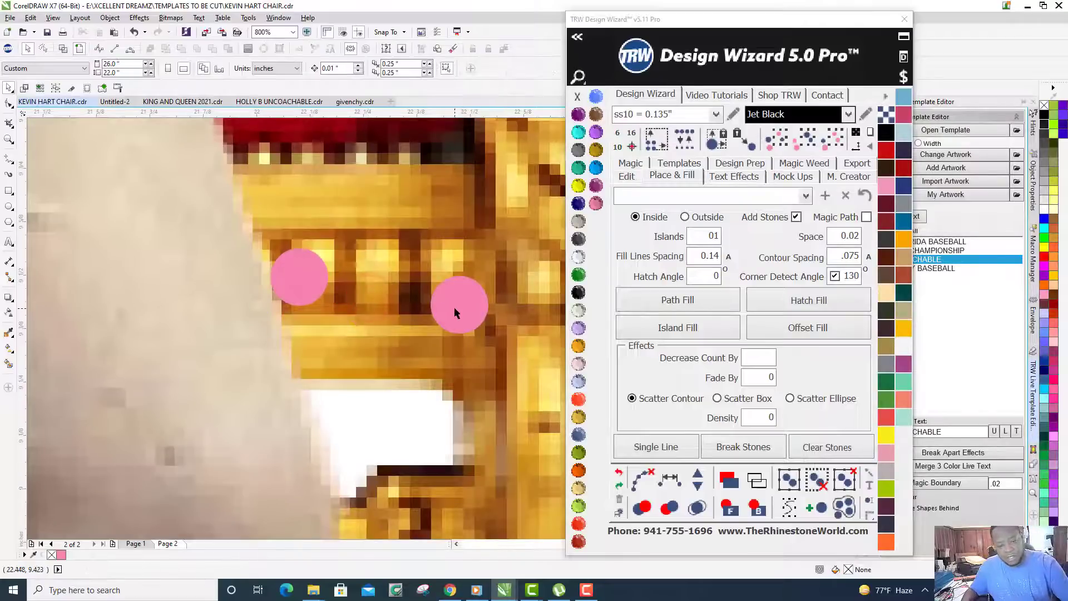
pyautogui.click(454, 306)
pyautogui.press('Delete')
# Fine-tune the remaining pink stone's position over the first gold bead of the seat rail's right section.
pyautogui.scroll(-4, 300, 274)
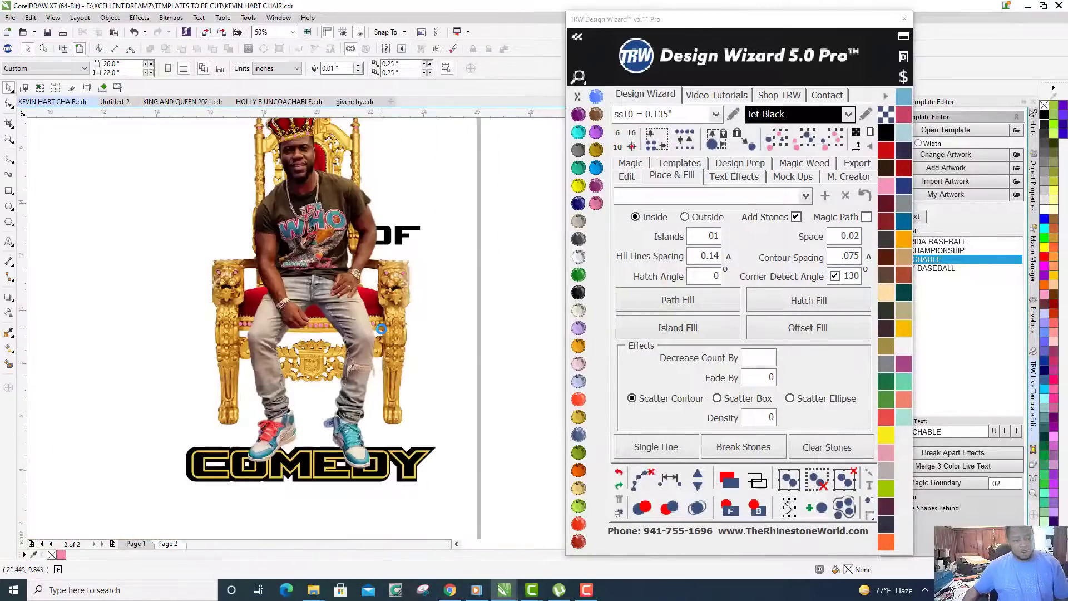
pyautogui.scroll(3, 381, 328)
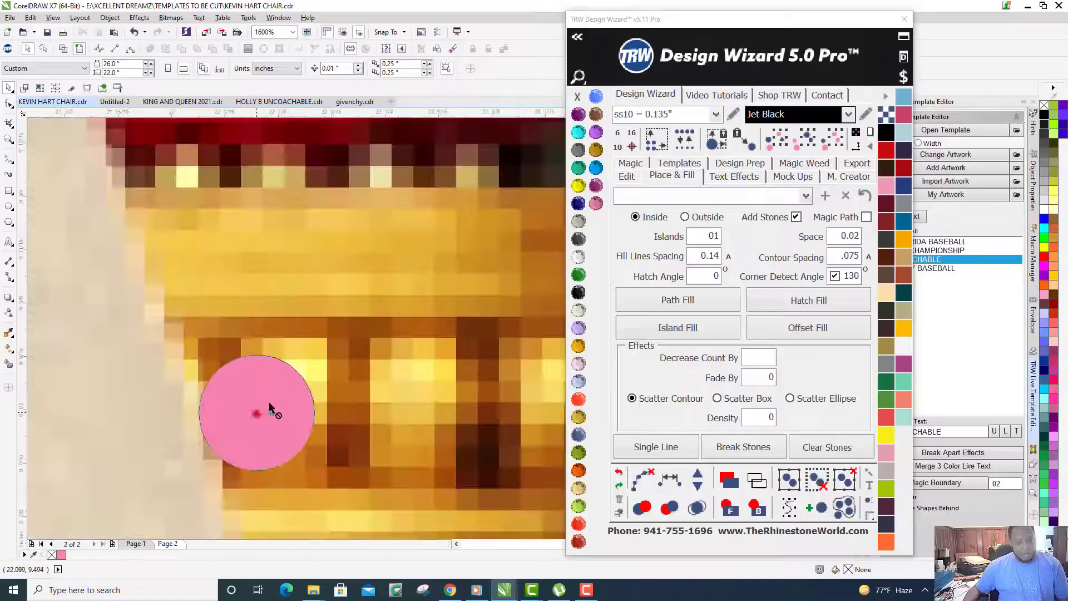
pyautogui.click(269, 402)
pyautogui.scroll(-1, 281, 396)
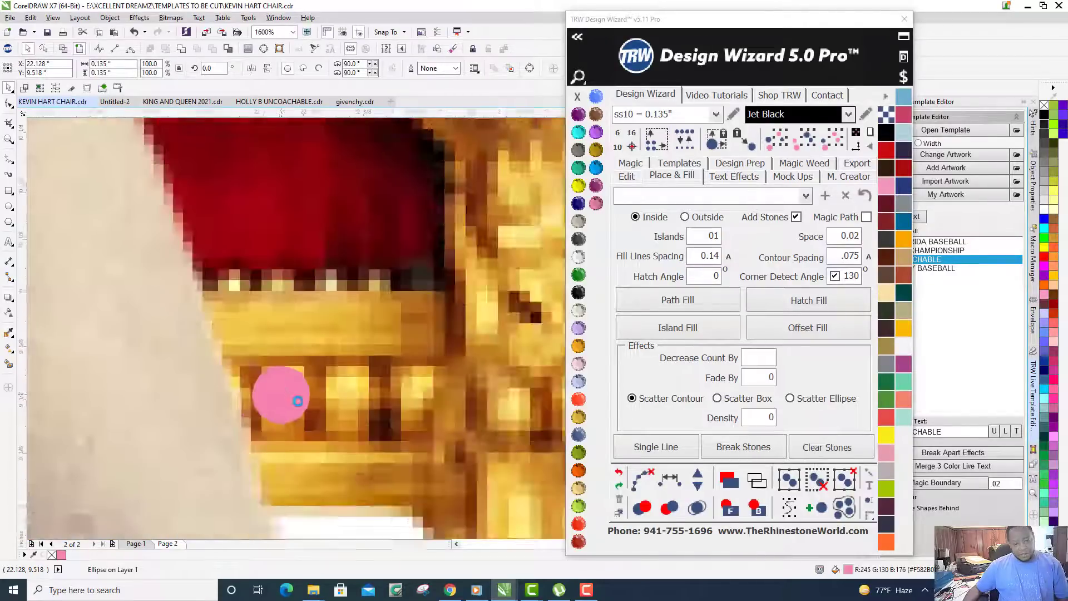
# Copy the pink stone onto the second and third gold beads of the seat rail's right section.
pyautogui.scroll(-5, 298, 401)
pyautogui.scroll(4, 287, 371)
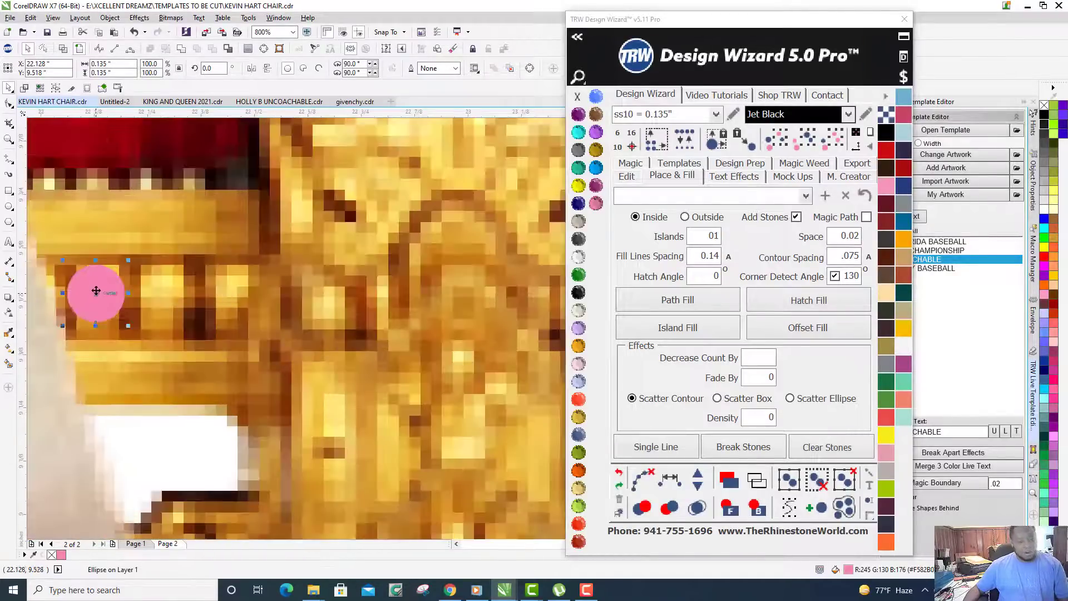
pyautogui.moveTo(96, 291); pyautogui.dragTo(231, 298)
pyautogui.rightClick(164, 300)
pyautogui.rightClick(231, 298)
pyautogui.scroll(-4, 231, 297)
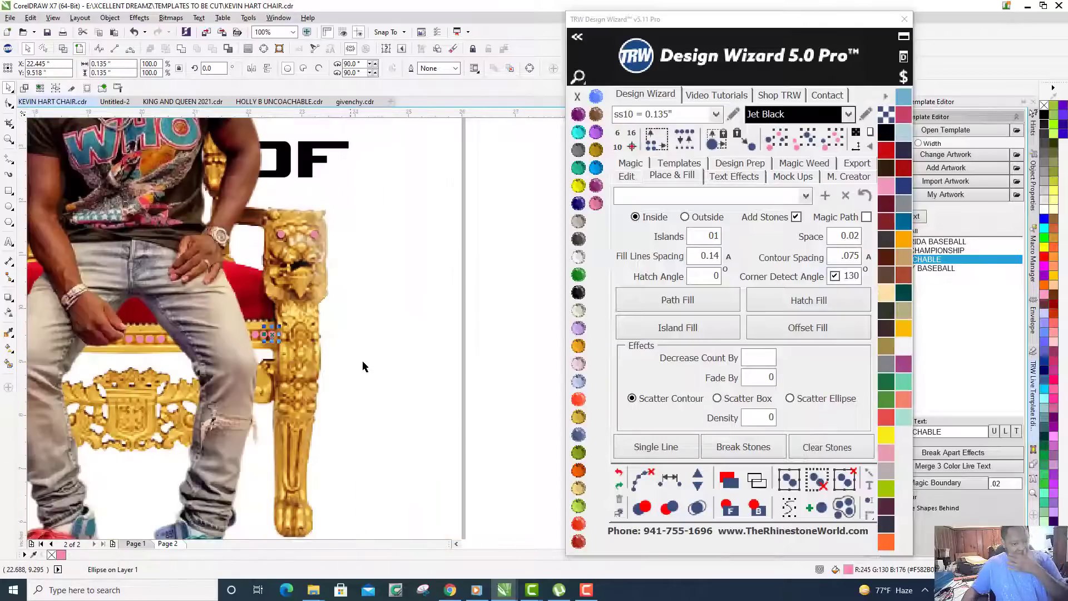
pyautogui.click(423, 368)
# Examine the throne's armrest posts, seat rail and front legs for further places to put stones.
pyautogui.scroll(-2, 420, 363)
pyautogui.scroll(1, 420, 363)
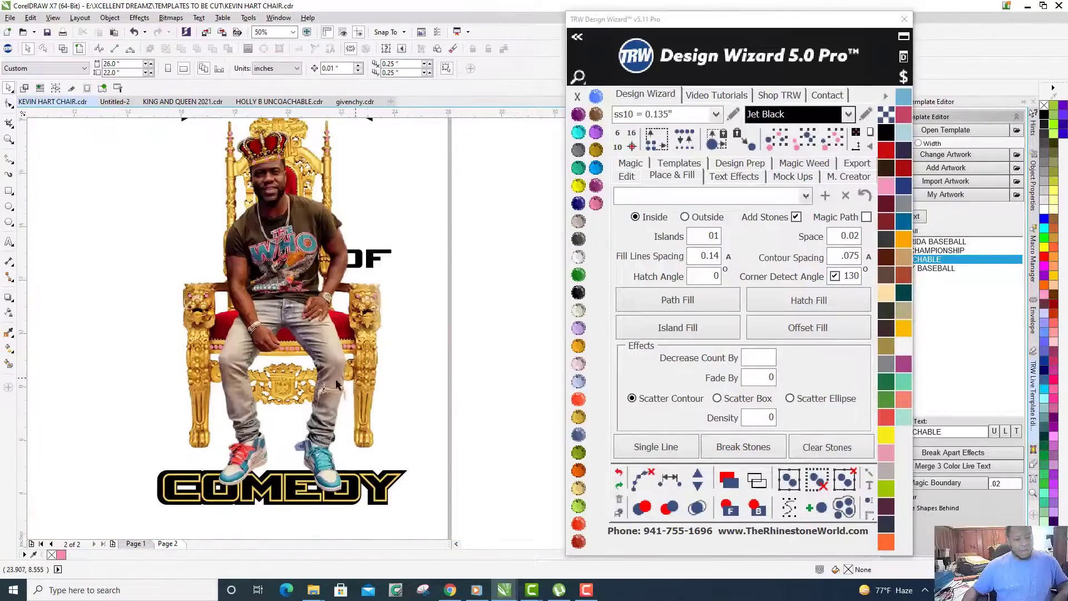
pyautogui.scroll(1, 213, 411)
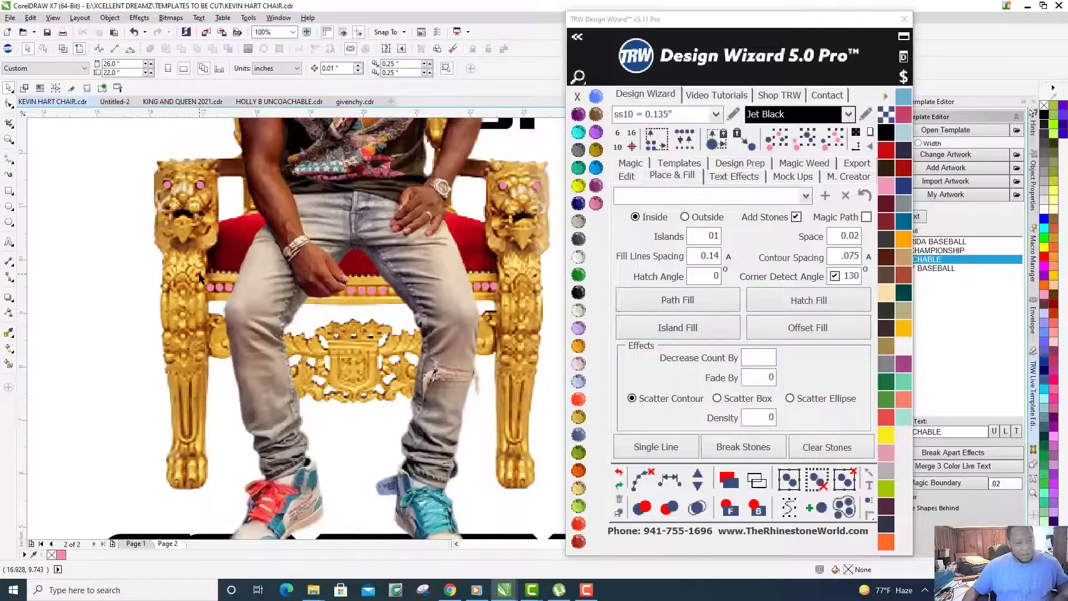
pyautogui.scroll(2, 201, 277)
pyautogui.scroll(-1, 221, 293)
pyautogui.scroll(-1, 48, 275)
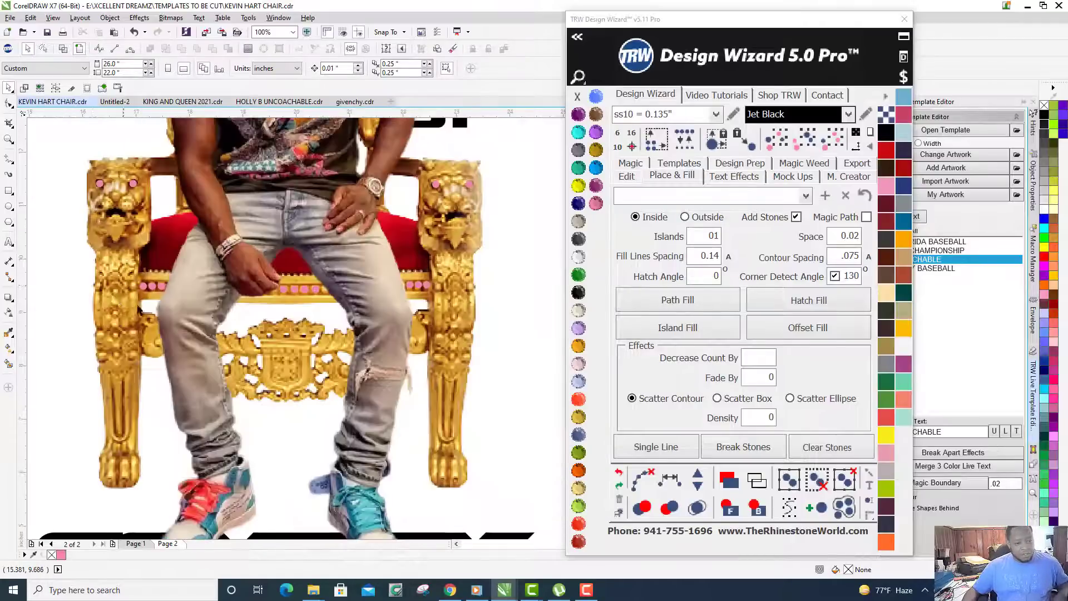
pyautogui.click(100, 338)
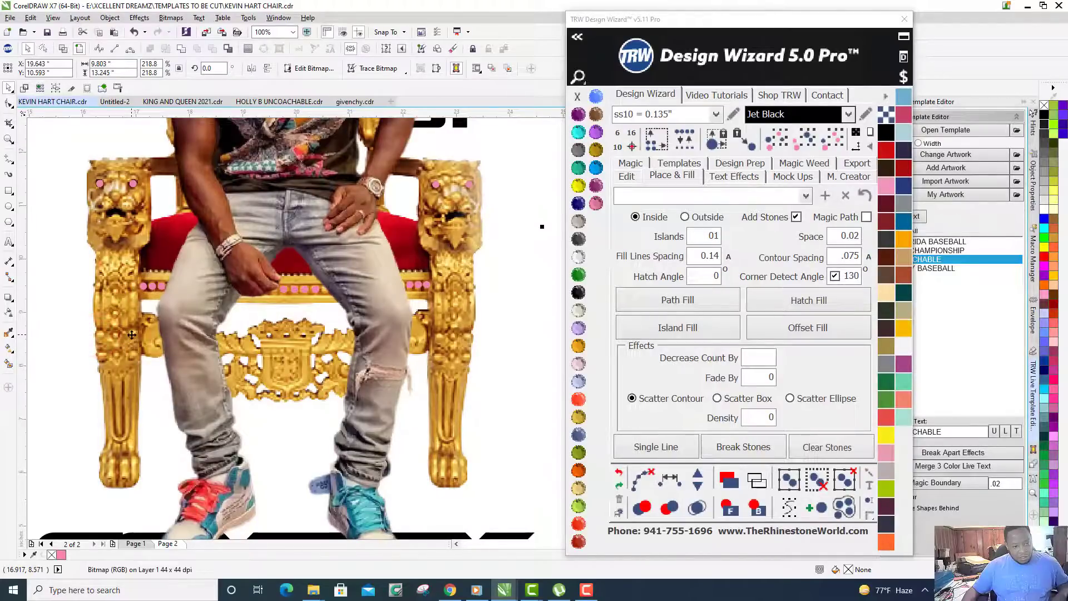
pyautogui.click(434, 361)
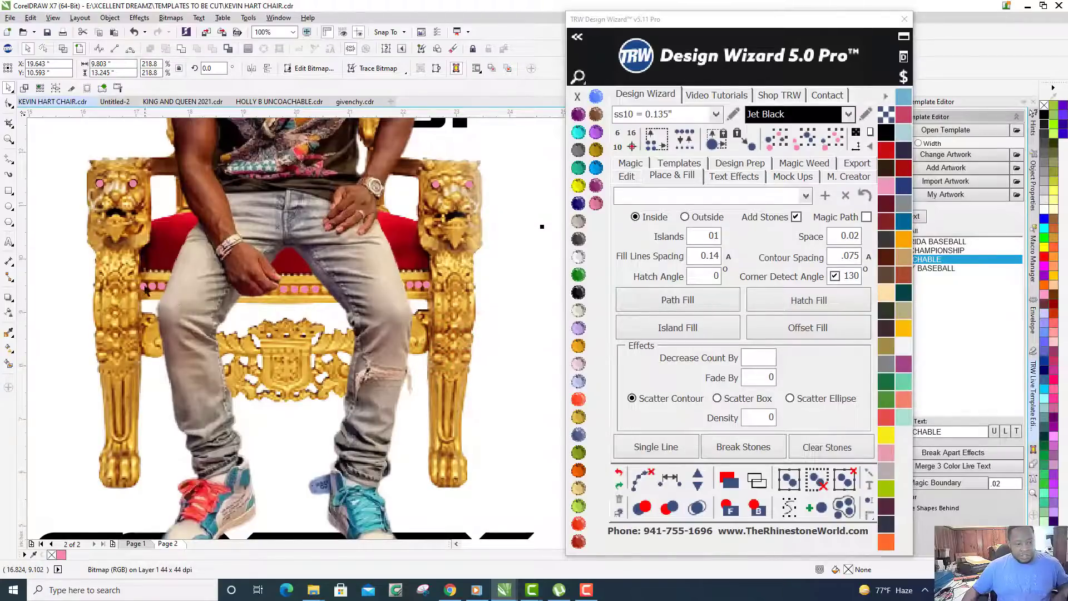
pyautogui.scroll(1, 143, 288)
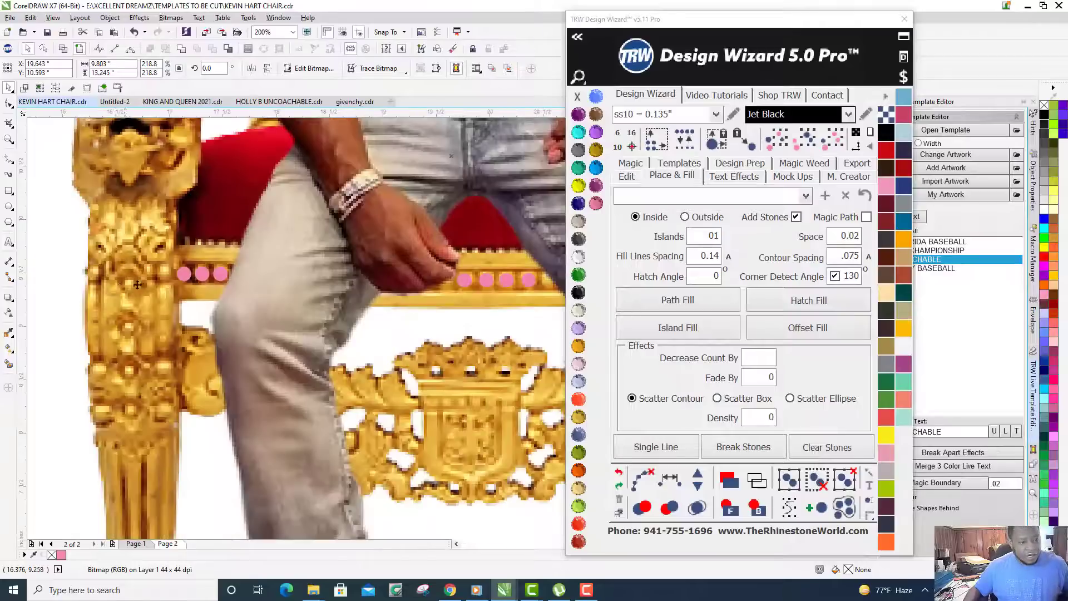
# Copy a seat-rail stone onto the inner and outer edges of the left armrest post, level with the rail, and select both copies.
pyautogui.click(185, 275)
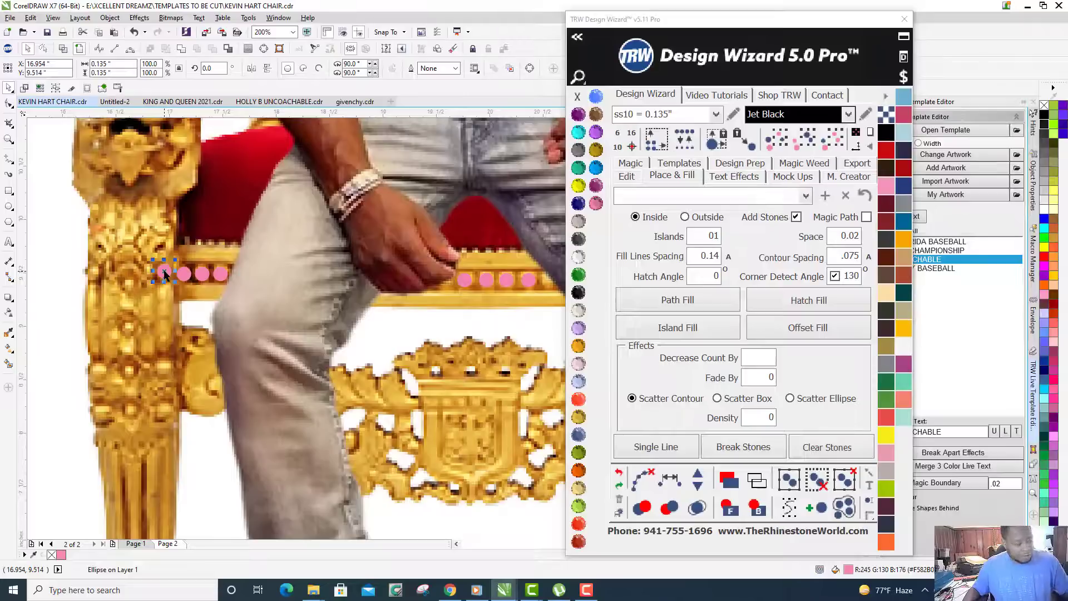
pyautogui.click(165, 272)
pyautogui.moveTo(106, 272); pyautogui.dragTo(92, 273)
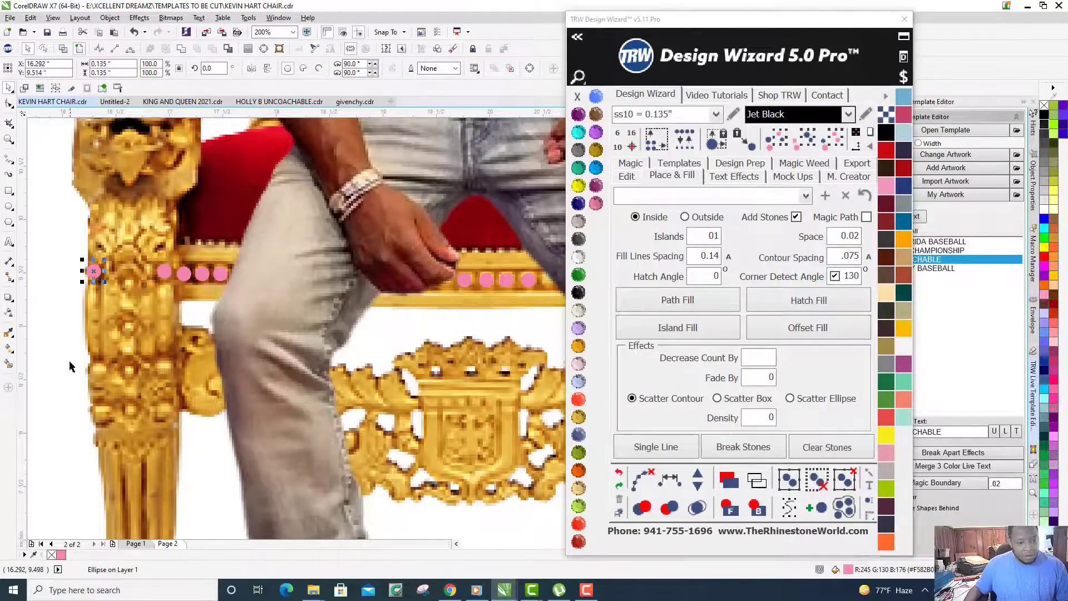
pyautogui.scroll(-2, 70, 367)
pyautogui.scroll(2, 83, 320)
pyautogui.keyDown('shift'); pyautogui.click(128, 305); pyautogui.keyUp('shift')
pyautogui.scroll(-2, 40, 356)
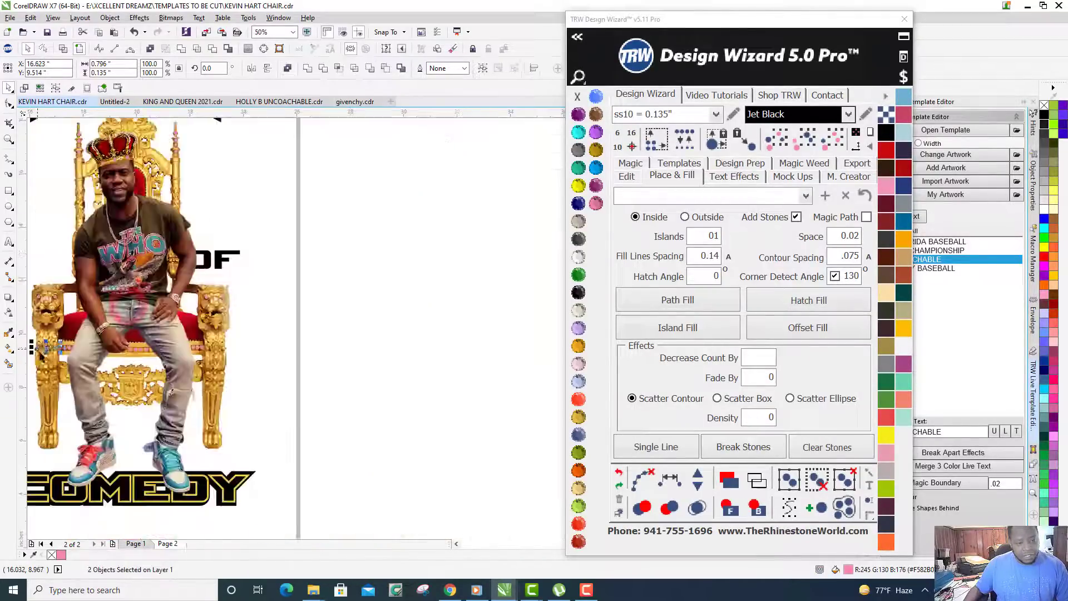
# Copy the left post's pair of stones across to the right armrest post and align it with the post's edges.
pyautogui.scroll(1, 31, 364)
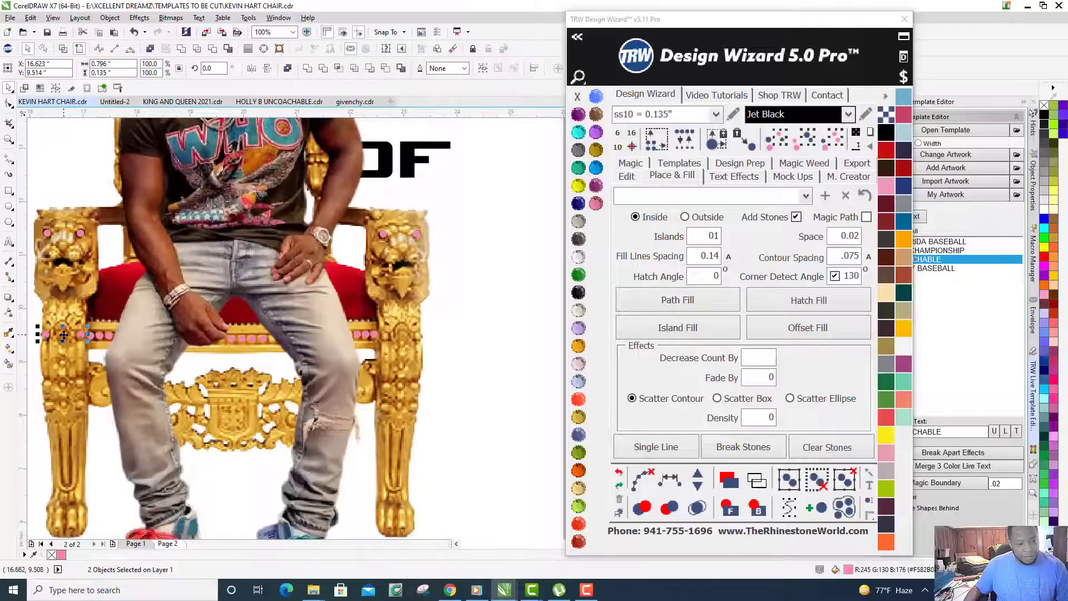
pyautogui.moveTo(64, 334); pyautogui.dragTo(404, 335)
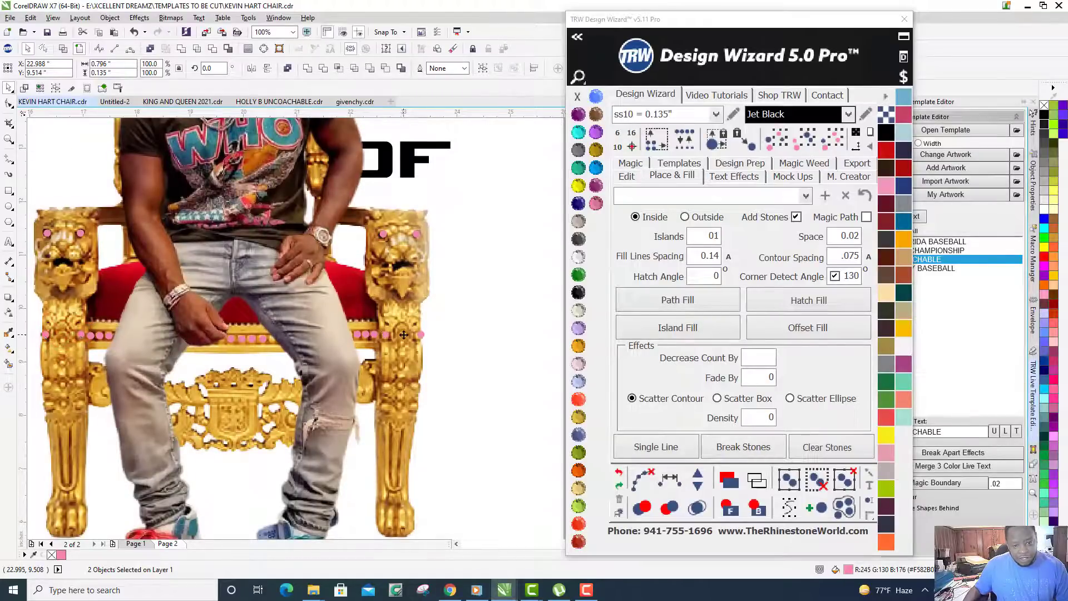
pyautogui.scroll(3, 404, 334)
pyautogui.moveTo(432, 293); pyautogui.dragTo(419, 299)
pyautogui.scroll(-2, 446, 309)
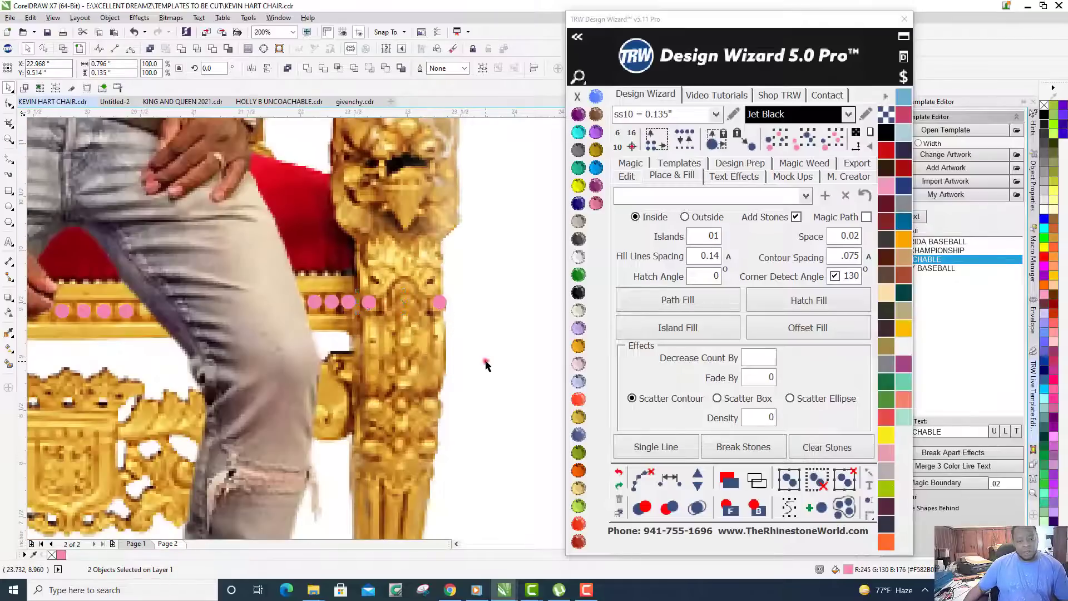
pyautogui.click(486, 364)
# Copy the right post's outer and inner stones down onto the carved band above the front leg.
pyautogui.scroll(-2, 486, 365)
pyautogui.scroll(3, 484, 362)
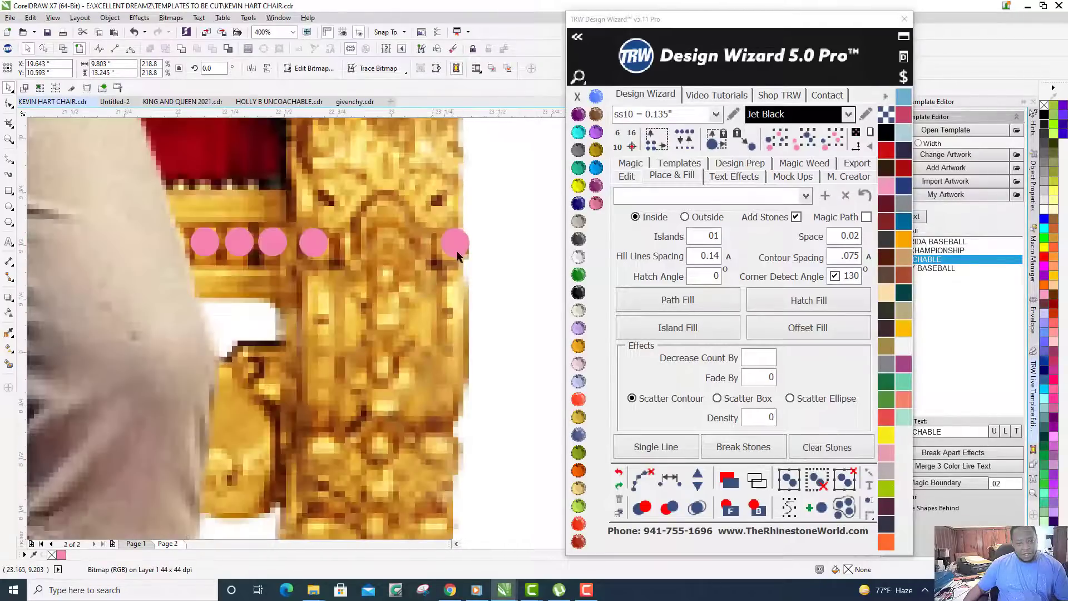
pyautogui.moveTo(456, 251); pyautogui.dragTo(437, 448)
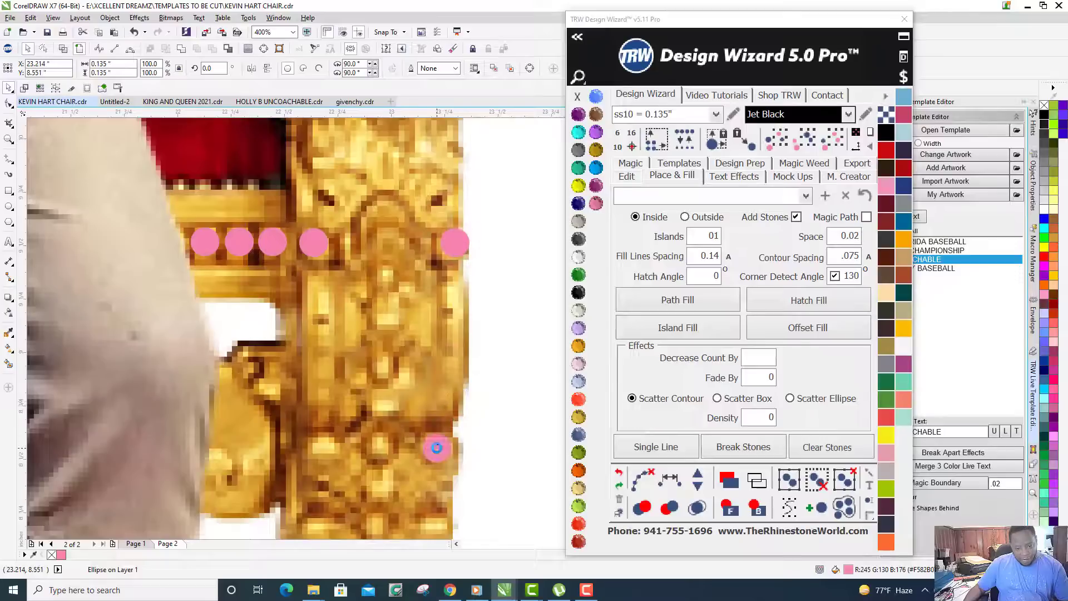
pyautogui.moveTo(312, 245); pyautogui.dragTo(322, 444)
pyautogui.scroll(-3, 322, 444)
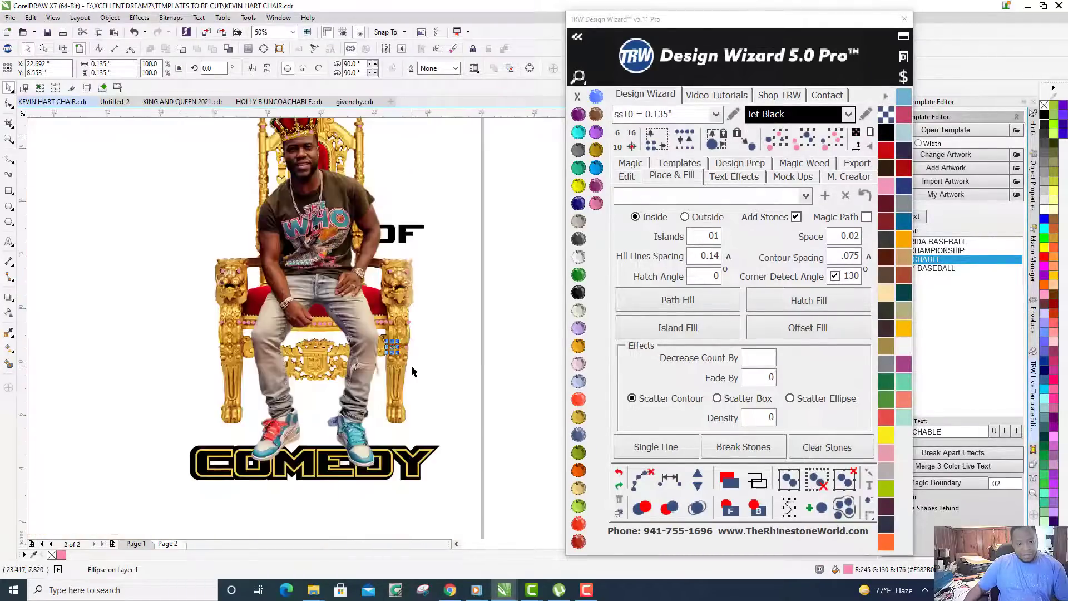
# Copy the carved band's two stones to form a second pair just below on the right post.
pyautogui.scroll(3, 399, 329)
pyautogui.scroll(-2, 406, 303)
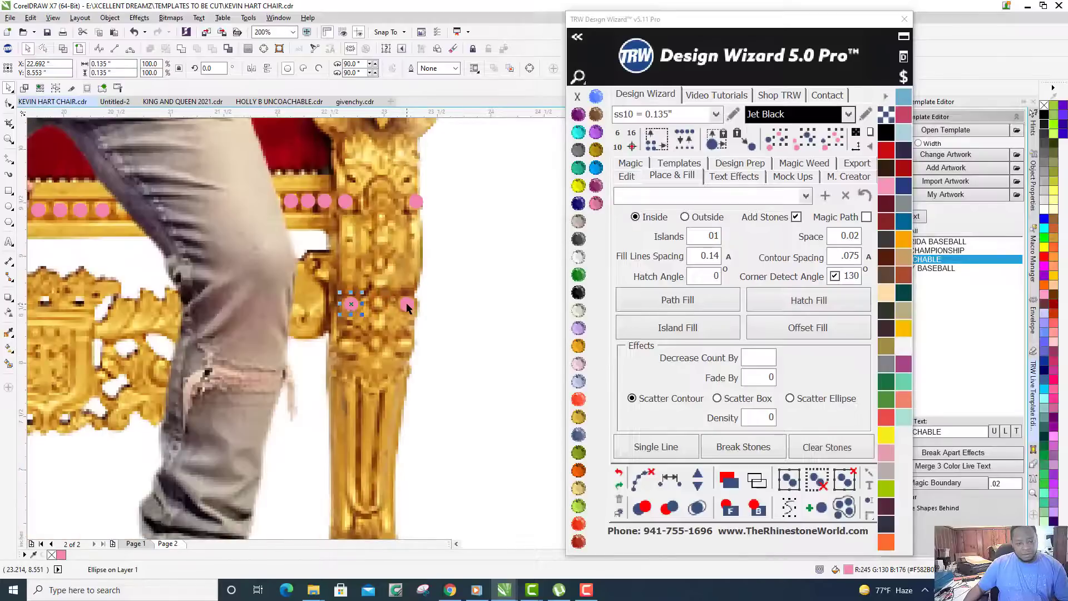
pyautogui.moveTo(406, 304); pyautogui.dragTo(346, 349)
pyautogui.press('space')
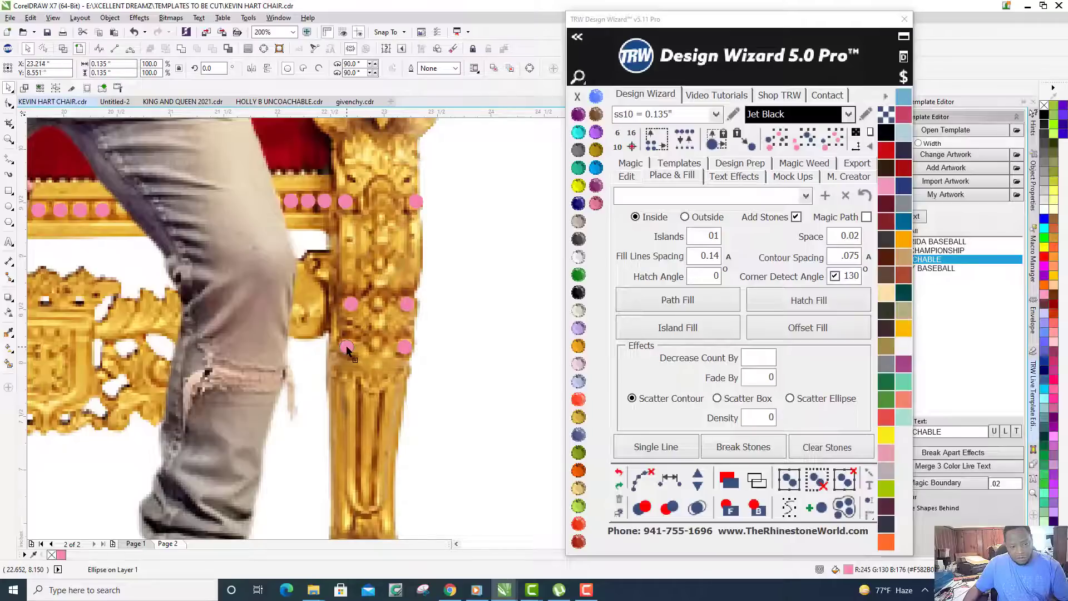
# Place one pink stone at the upper end and a copy at the lower end of the right front leg's long groove.
pyautogui.scroll(-2, 321, 415)
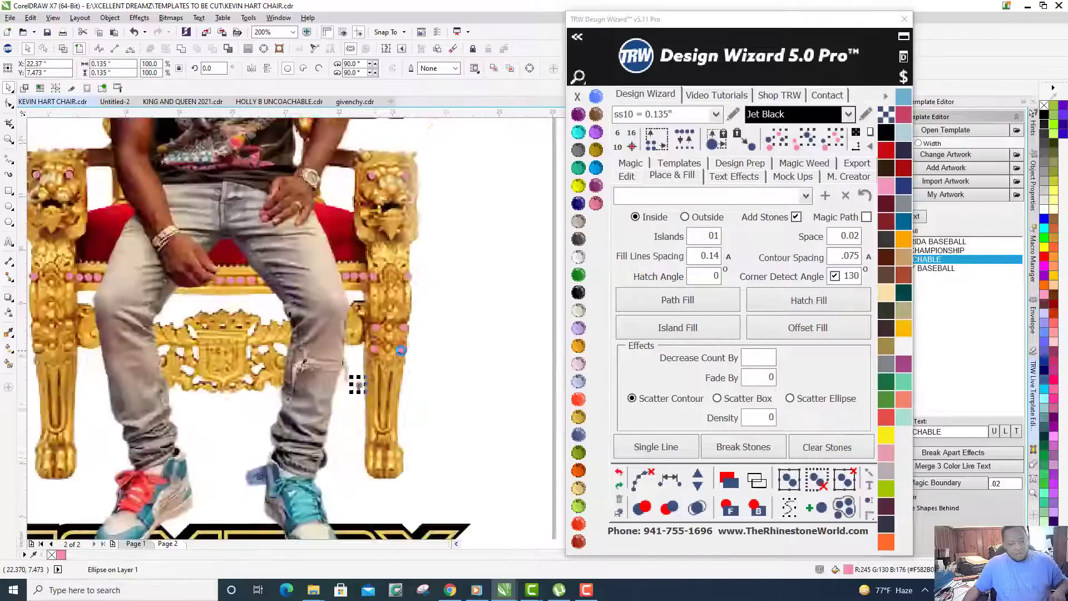
pyautogui.click(390, 412)
pyautogui.scroll(4, 389, 412)
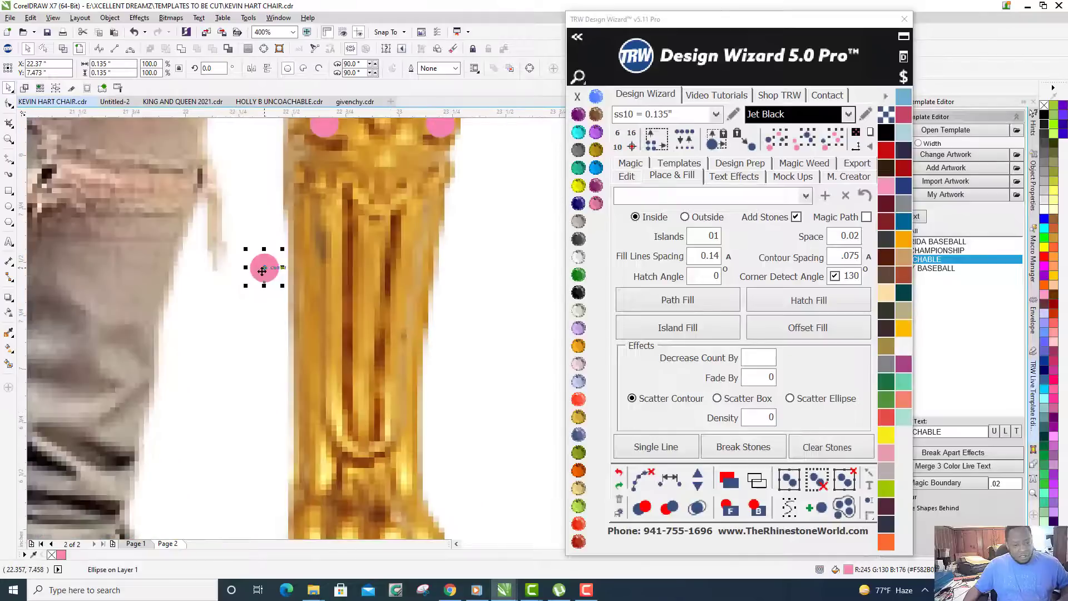
pyautogui.moveTo(262, 272); pyautogui.dragTo(362, 426)
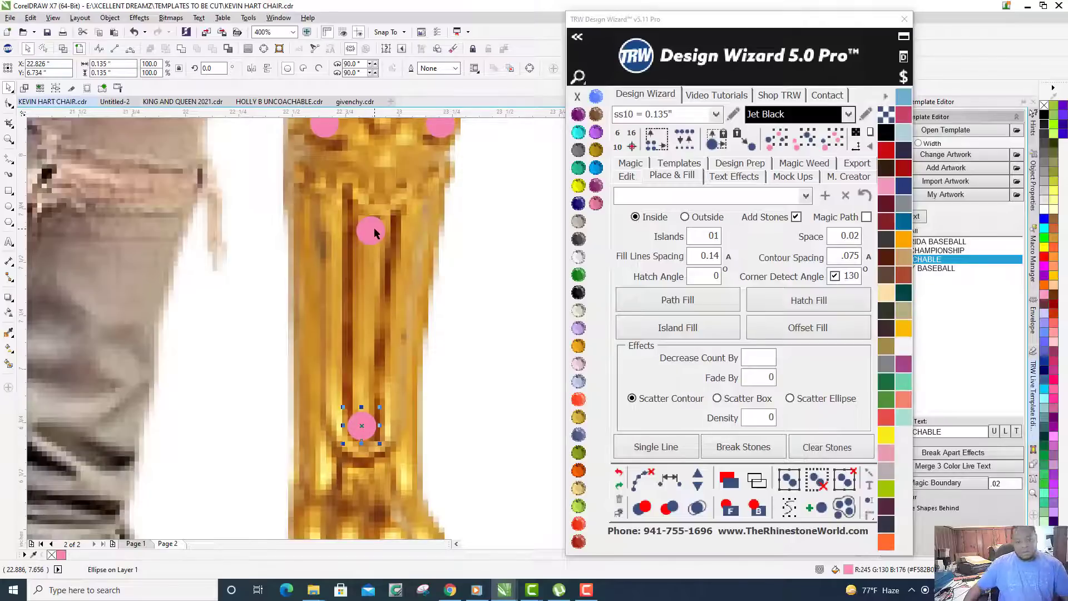
# Fill the space between the right leg groove's two end stones using Fill Between 2 with .02 spacing.
pyautogui.click(488, 431)
pyautogui.click(365, 428)
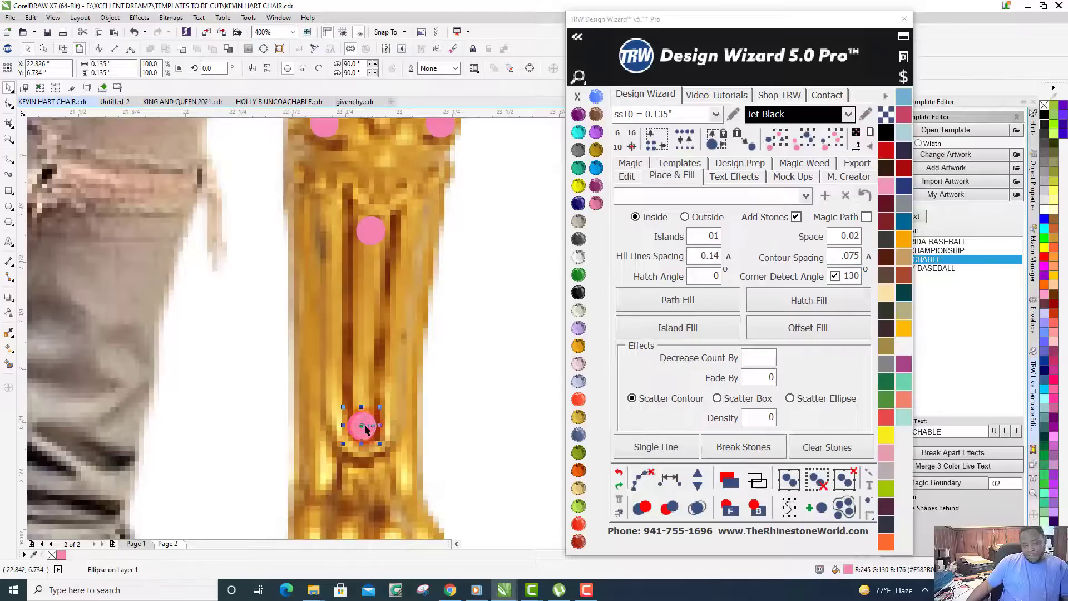
pyautogui.keyDown('shift'); pyautogui.click(369, 236); pyautogui.keyUp('shift')
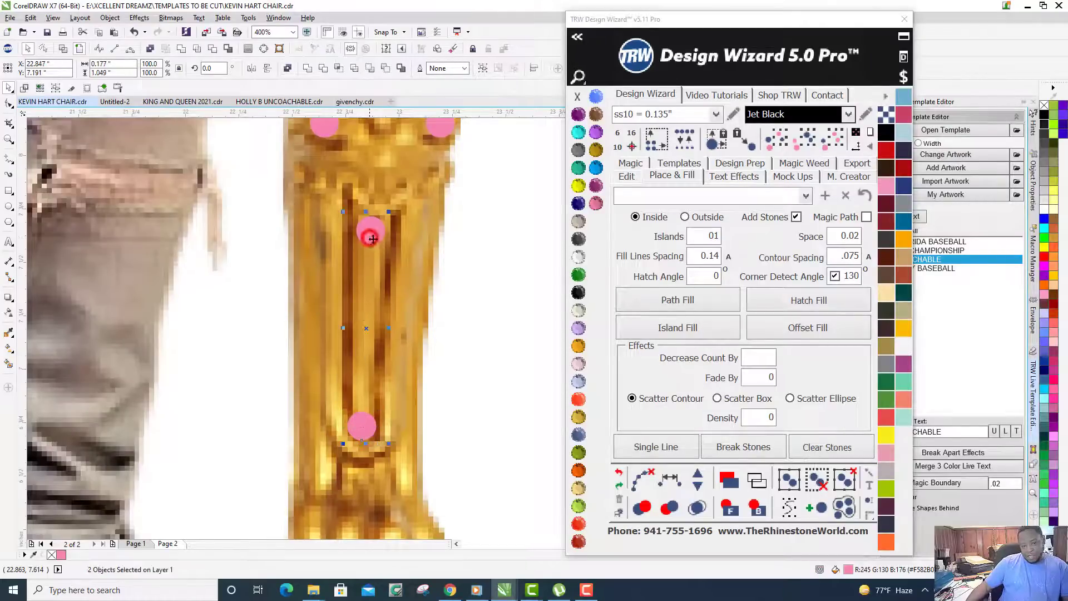
pyautogui.click(628, 176)
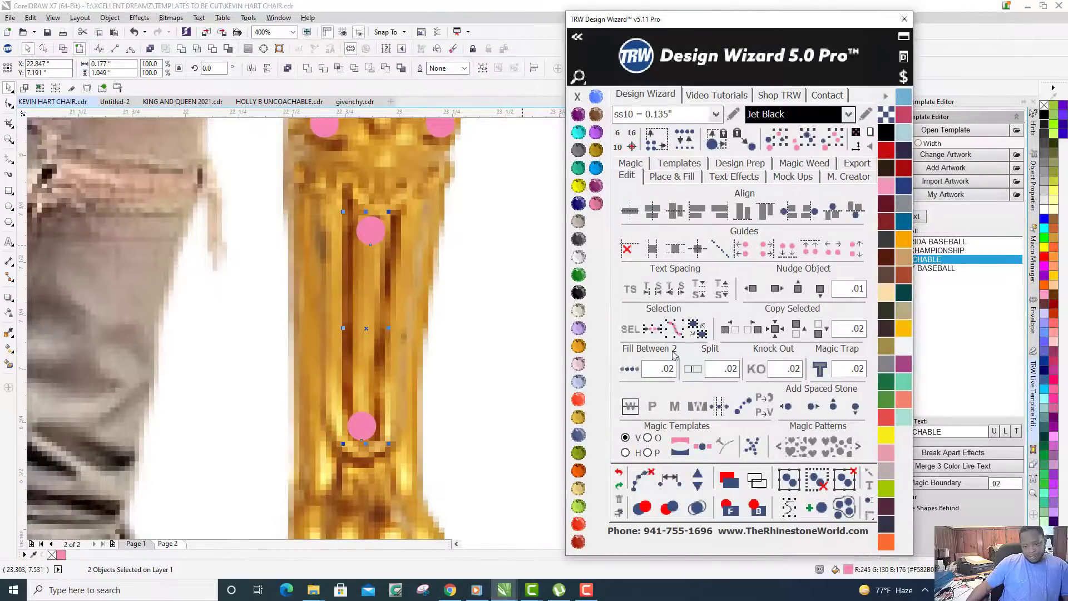
pyautogui.click(631, 372)
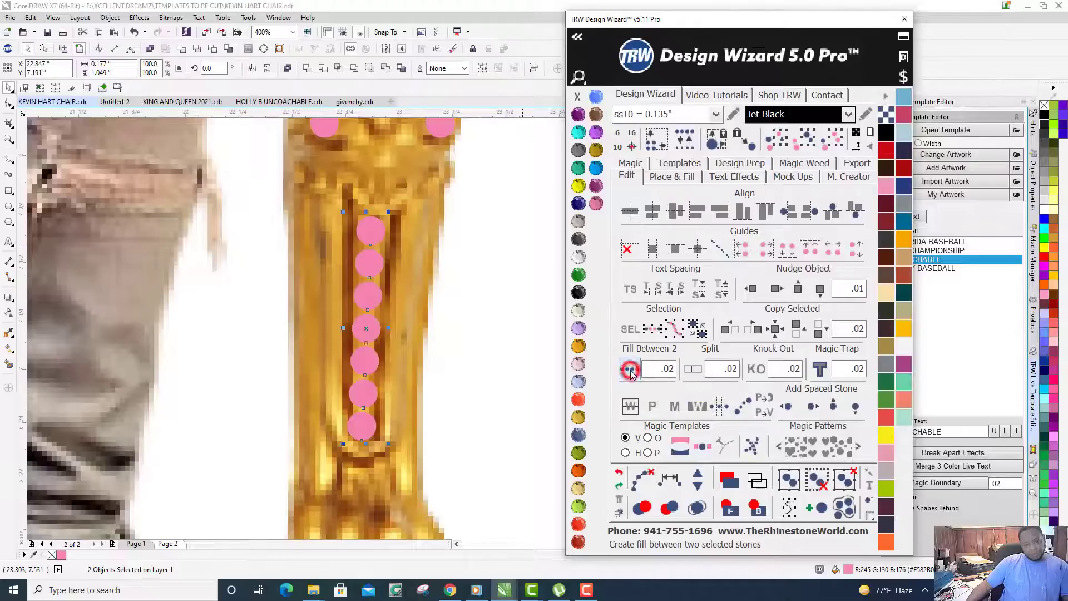
pyautogui.click(643, 476)
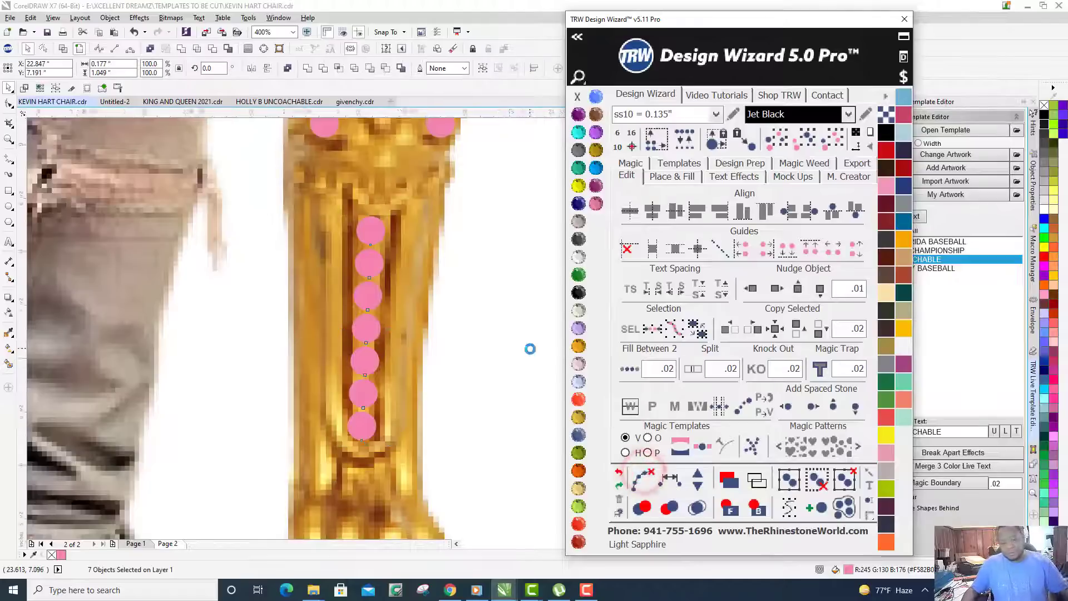
# Copy the right leg's line of stones into the left front leg's groove and mirror it horizontally.
pyautogui.scroll(-2, 530, 351)
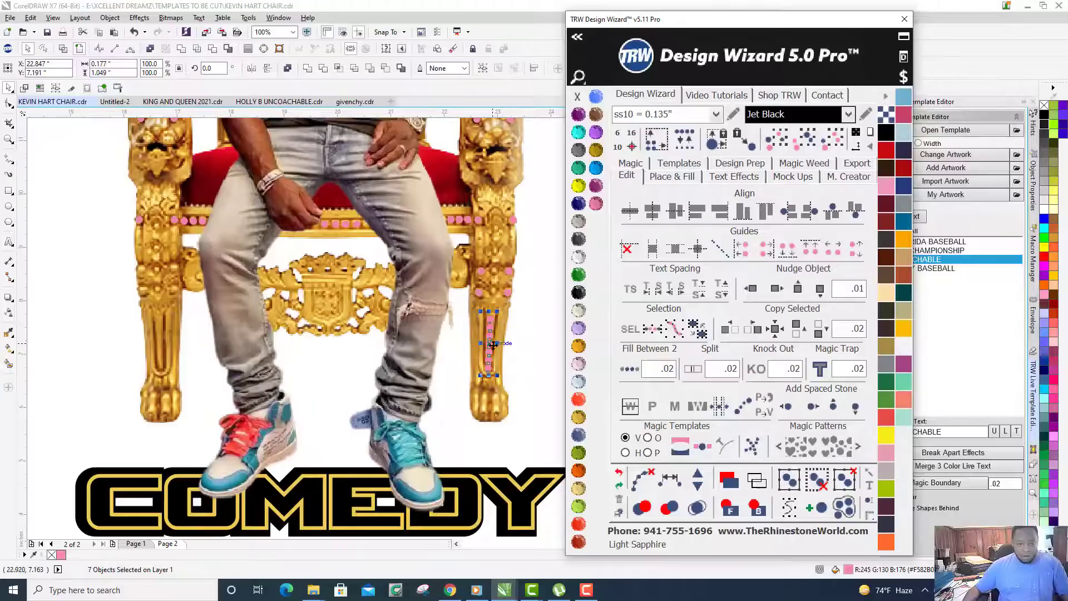
pyautogui.moveTo(490, 345); pyautogui.dragTo(160, 368)
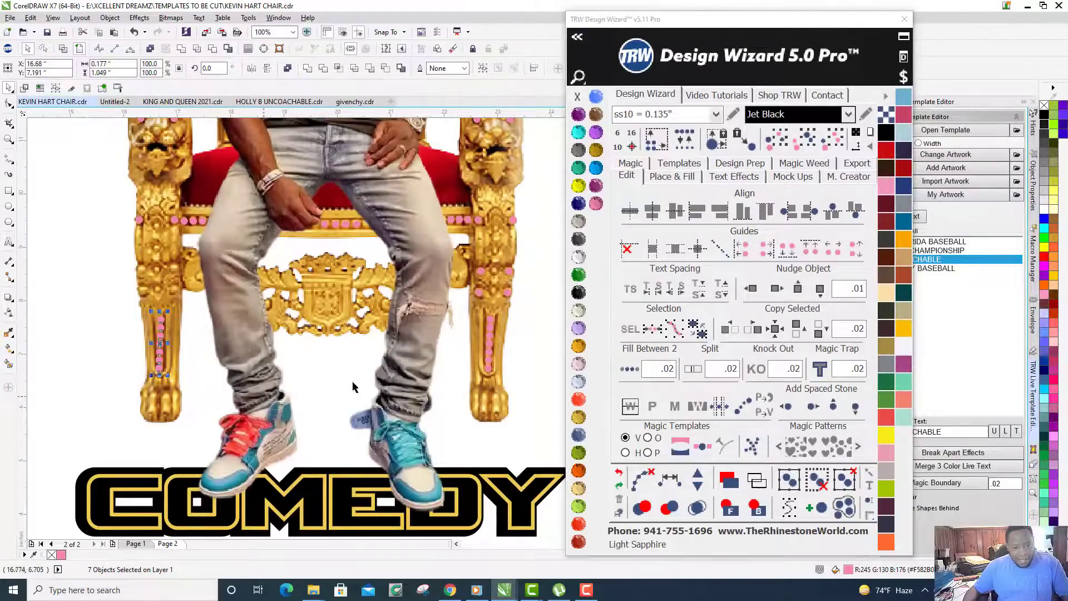
pyautogui.click(253, 68)
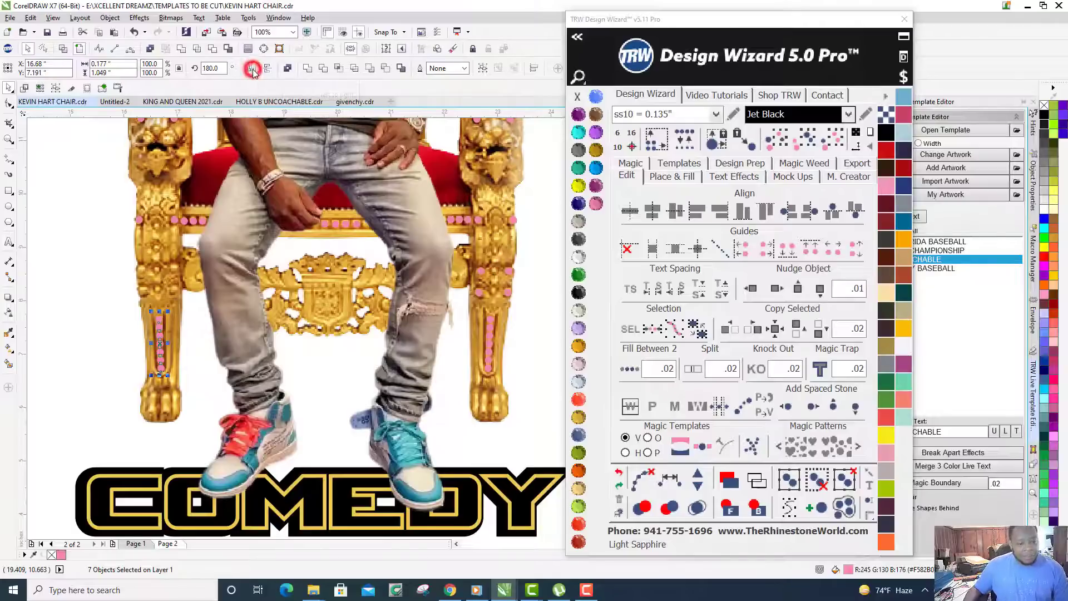
pyautogui.scroll(2, 162, 350)
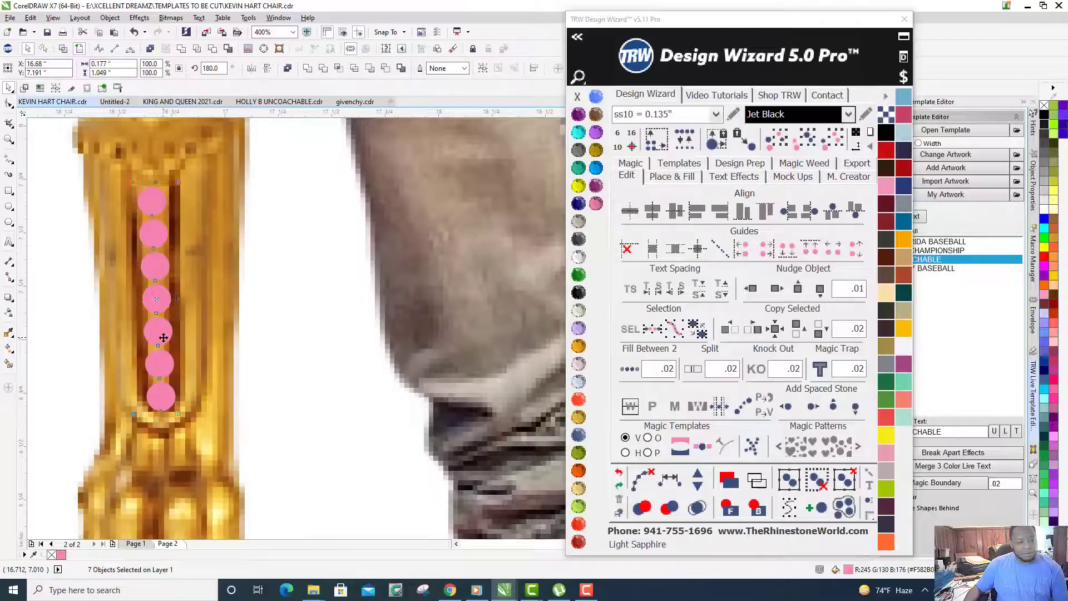
pyautogui.scroll(-1, 163, 337)
pyautogui.scroll(1, 159, 317)
pyautogui.scroll(2, 150, 245)
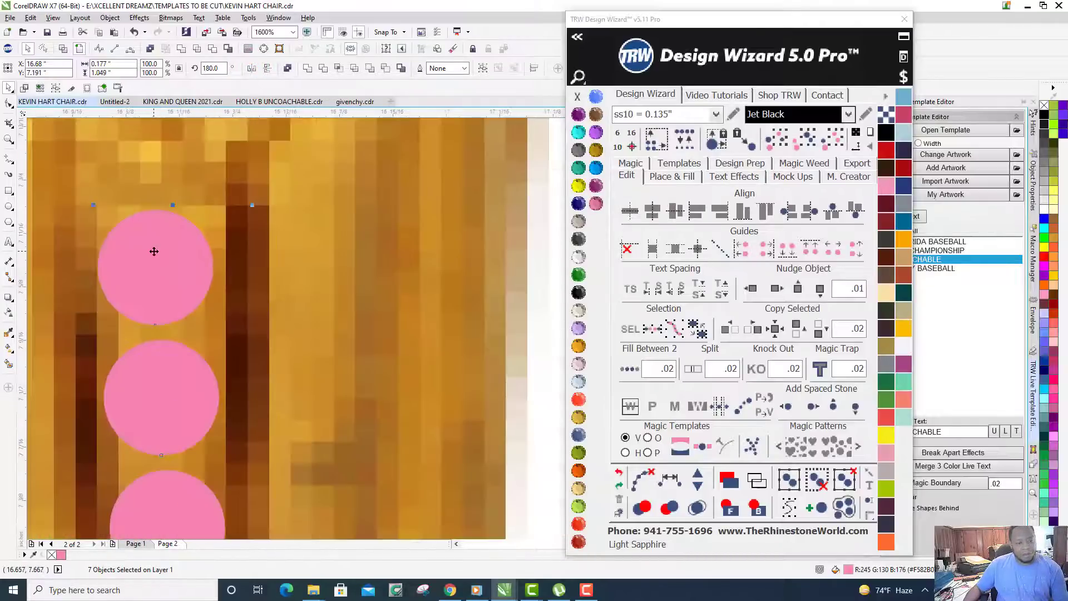
pyautogui.scroll(-5, 154, 251)
pyautogui.click(161, 373)
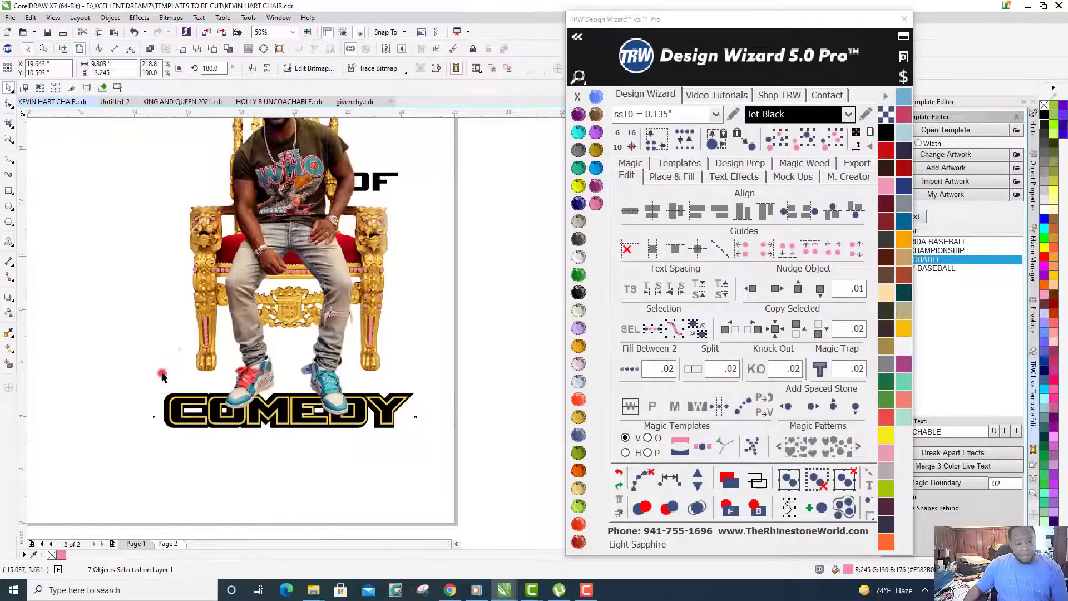
# Shift the top stone of the left leg's line slightly right to centre it in the groove.
pyautogui.scroll(5, 161, 373)
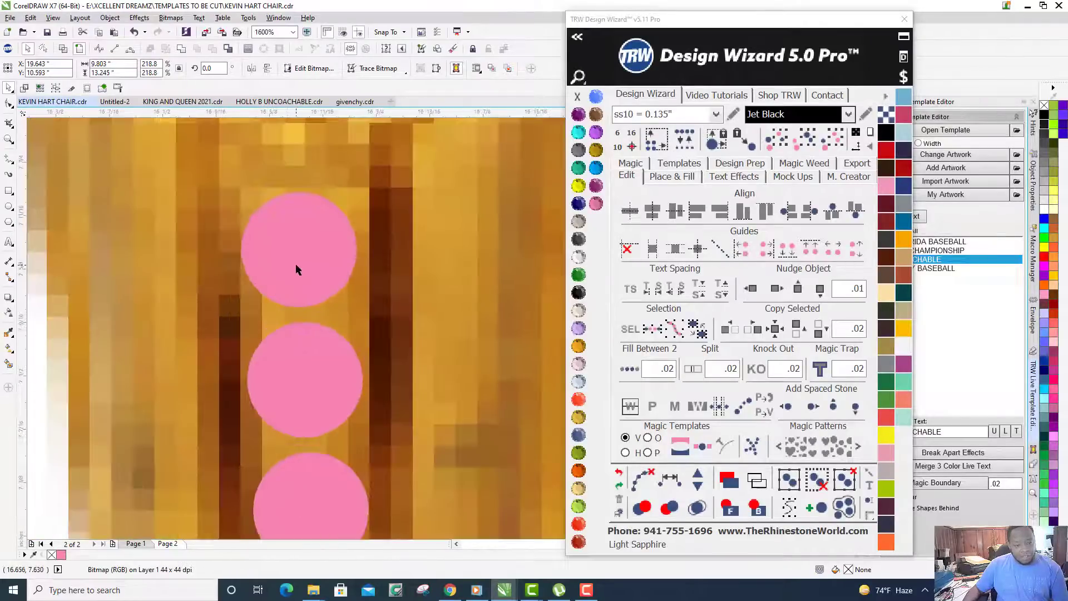
pyautogui.click(296, 270)
pyautogui.scroll(-2, 331, 340)
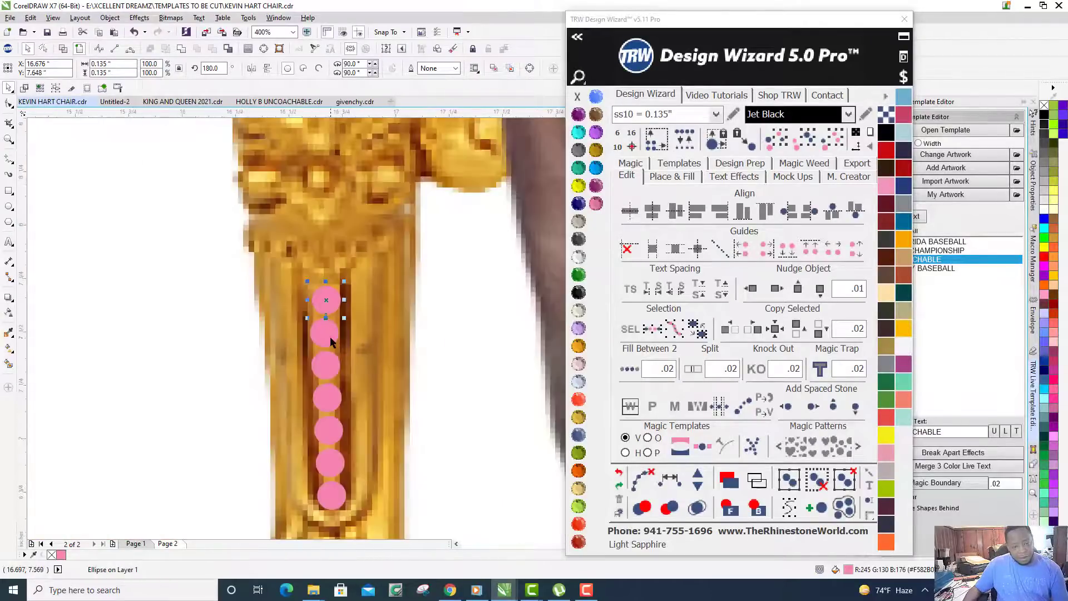
# Delete the five stones between the top and bottom stones of the left front leg's line.
pyautogui.click(329, 337)
pyautogui.press('Delete')
pyautogui.click(328, 360)
pyautogui.press('Delete')
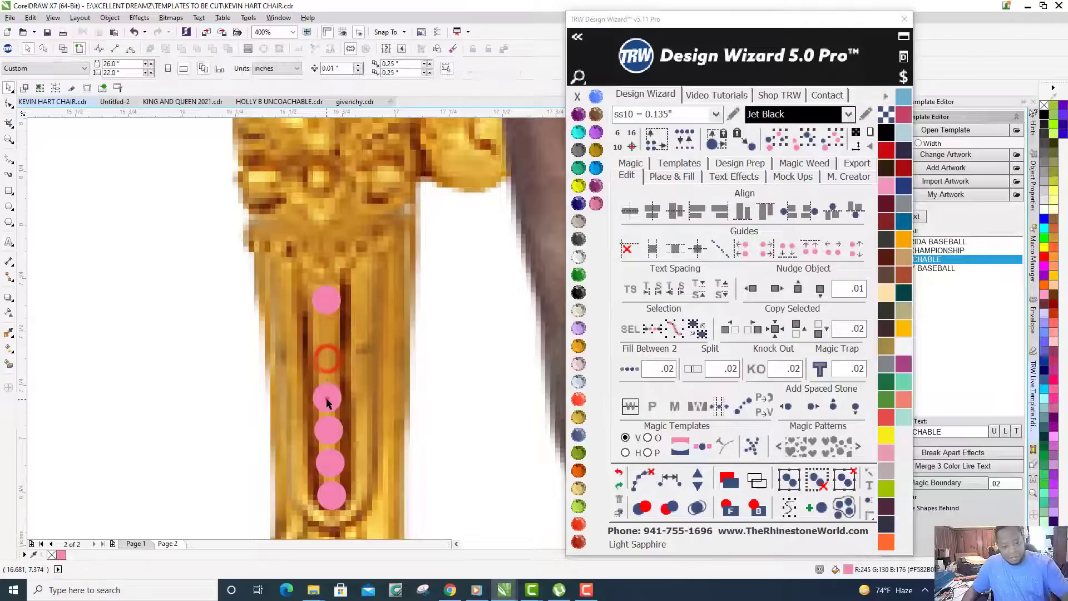
pyautogui.click(327, 398)
pyautogui.press('Delete')
pyautogui.click(329, 430)
pyautogui.press('Delete')
pyautogui.click(329, 462)
pyautogui.press('Delete')
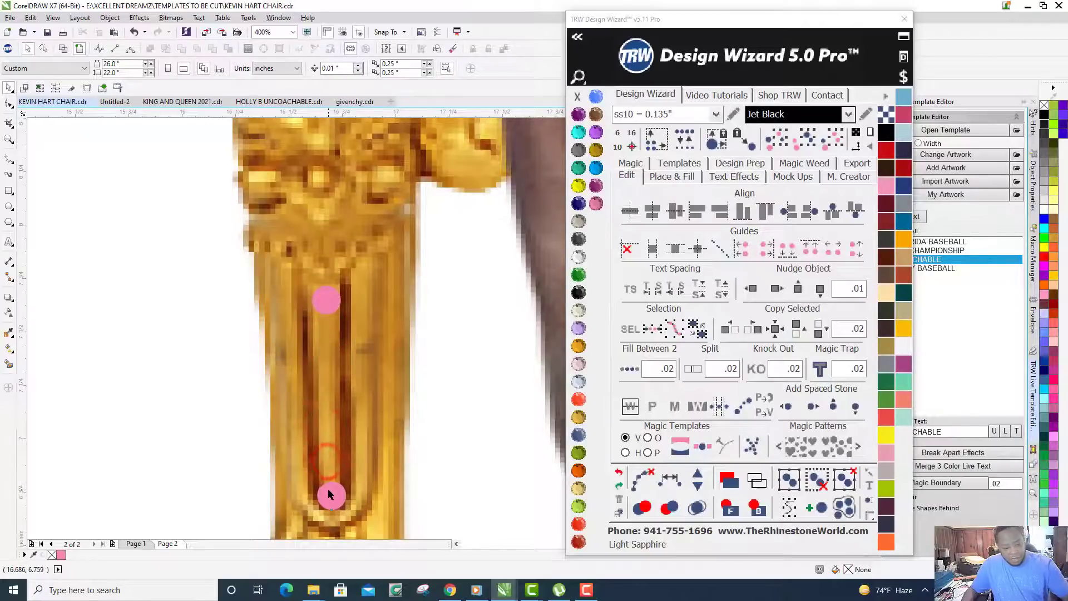
# Refill the space between the left leg's two end stones using Fill Between 2 with .02 spacing, and clear the paths.
pyautogui.click(330, 495)
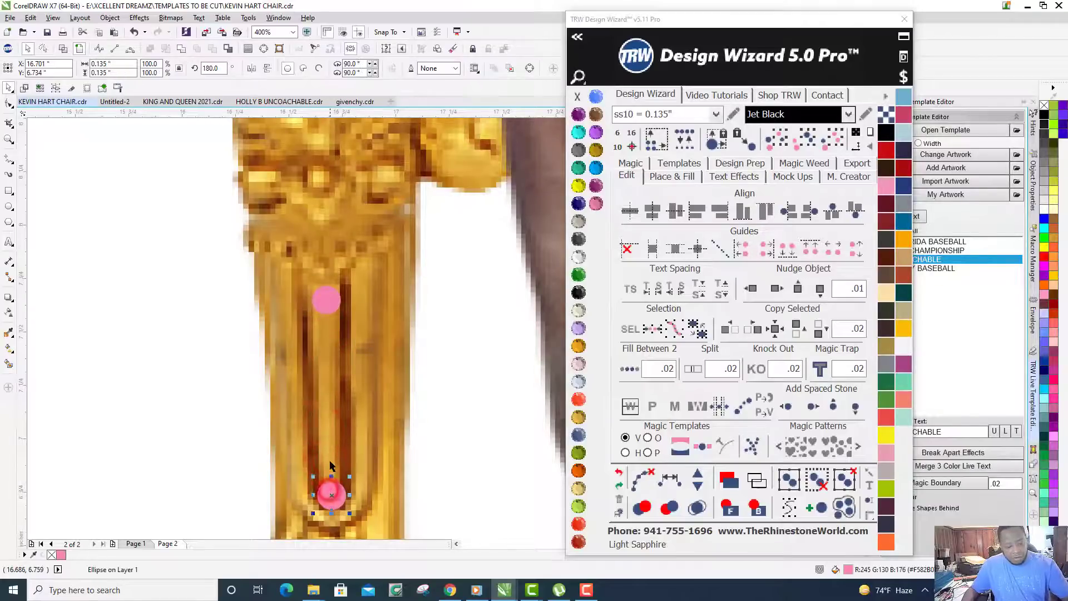
pyautogui.keyDown('shift'); pyautogui.click(325, 303); pyautogui.keyUp('shift')
pyautogui.click(630, 368)
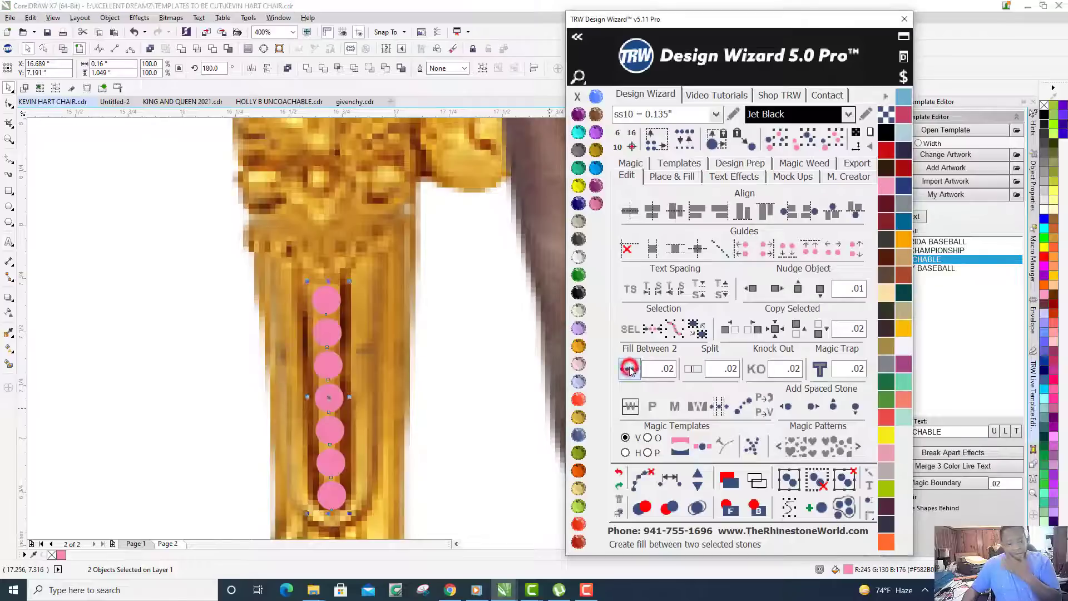
pyautogui.click(644, 480)
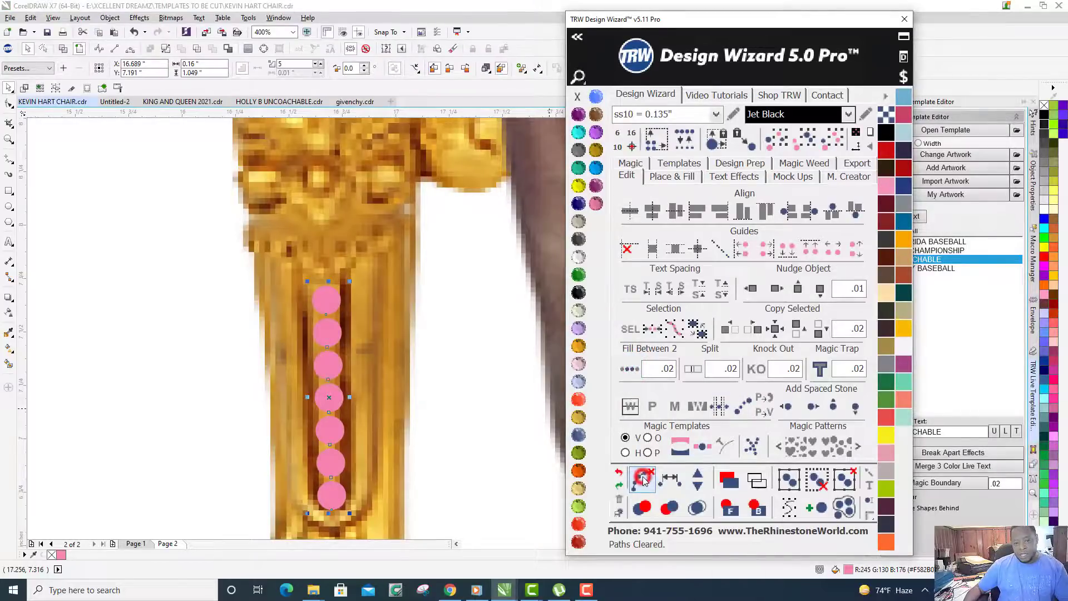
pyautogui.click(503, 337)
pyautogui.scroll(-6, 345, 382)
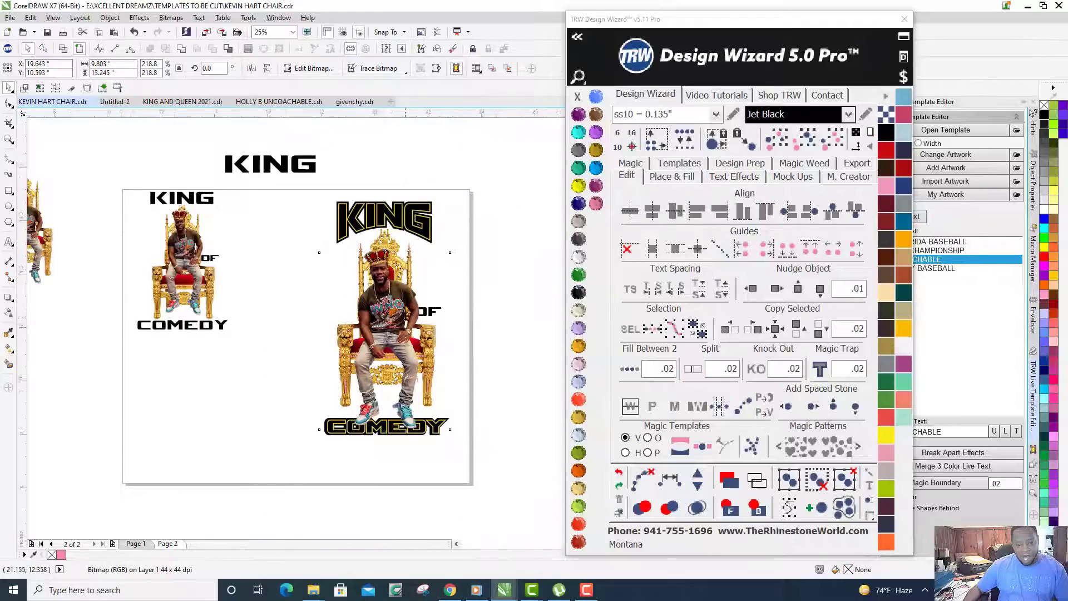
# Switch the display to wireframe to show the outlines of the stones on the throne.
pyautogui.scroll(2, 403, 335)
pyautogui.scroll(-1, 403, 336)
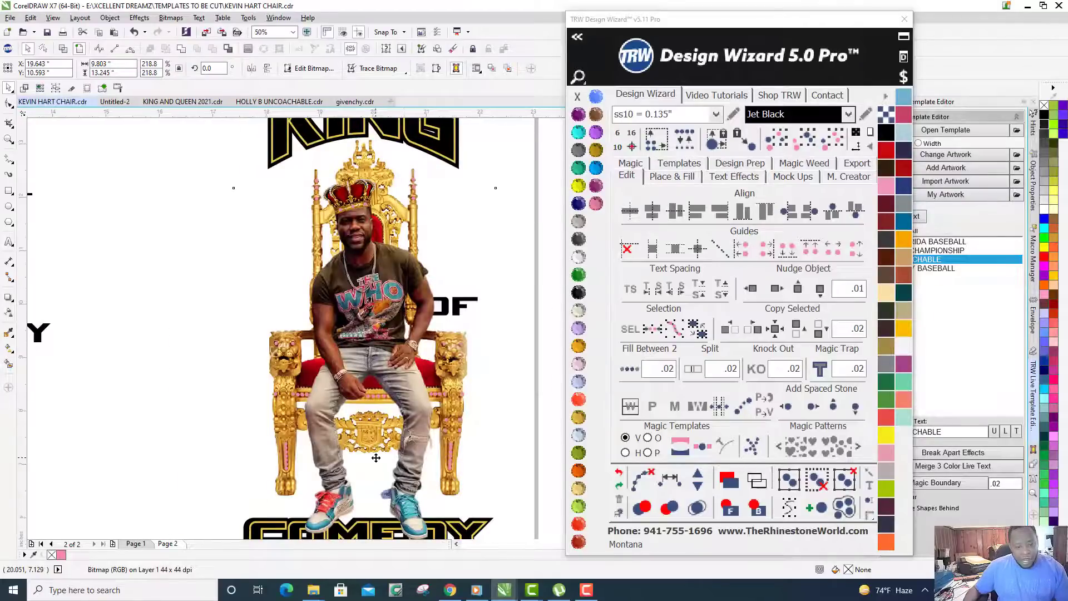
pyautogui.scroll(1, 380, 445)
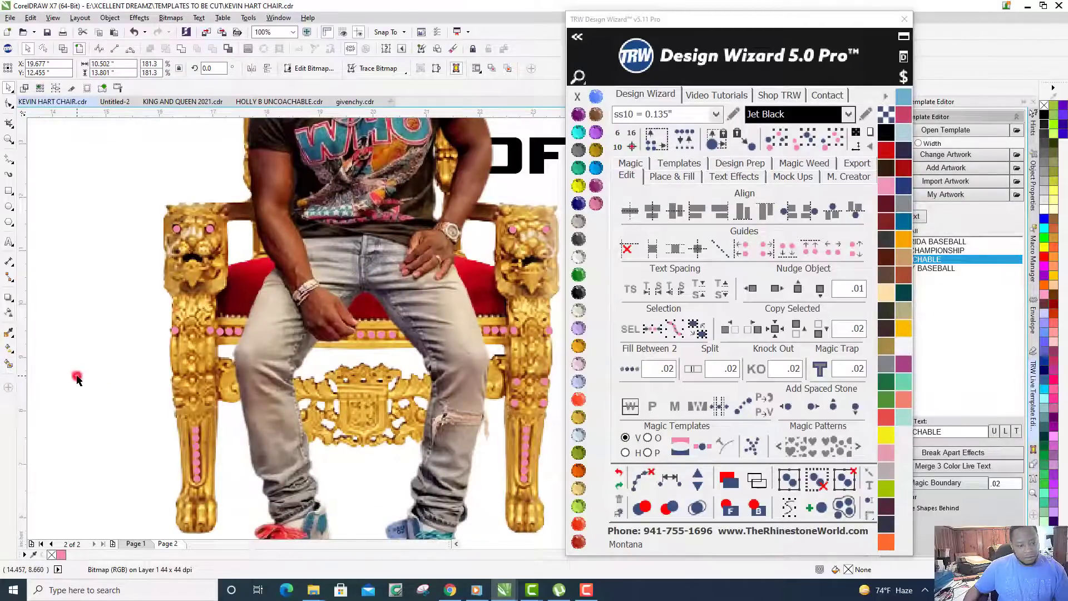
pyautogui.scroll(-3, 304, 324)
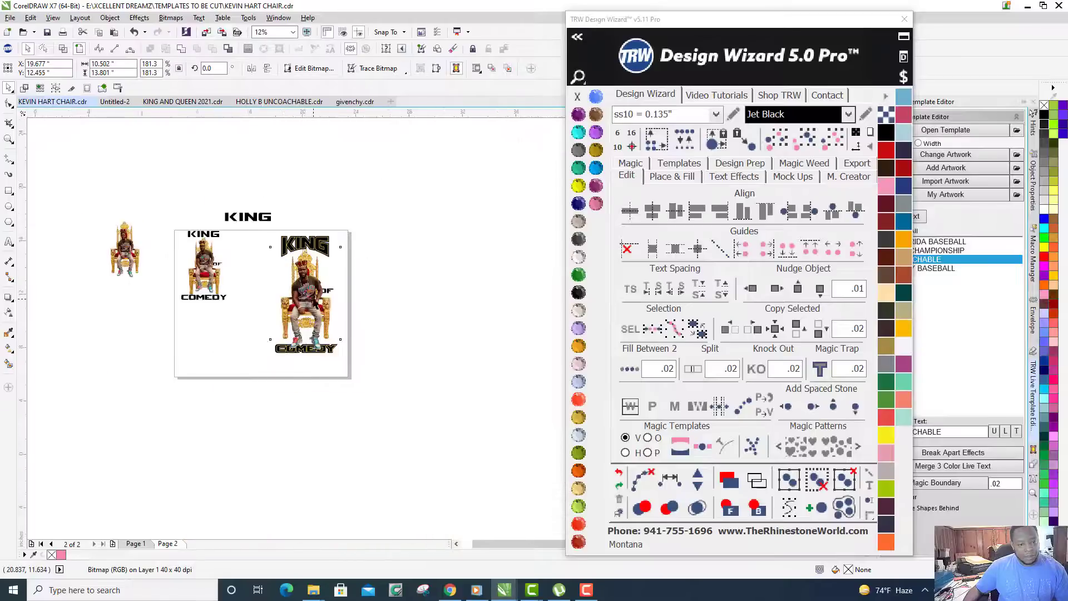
pyautogui.scroll(1, 315, 300)
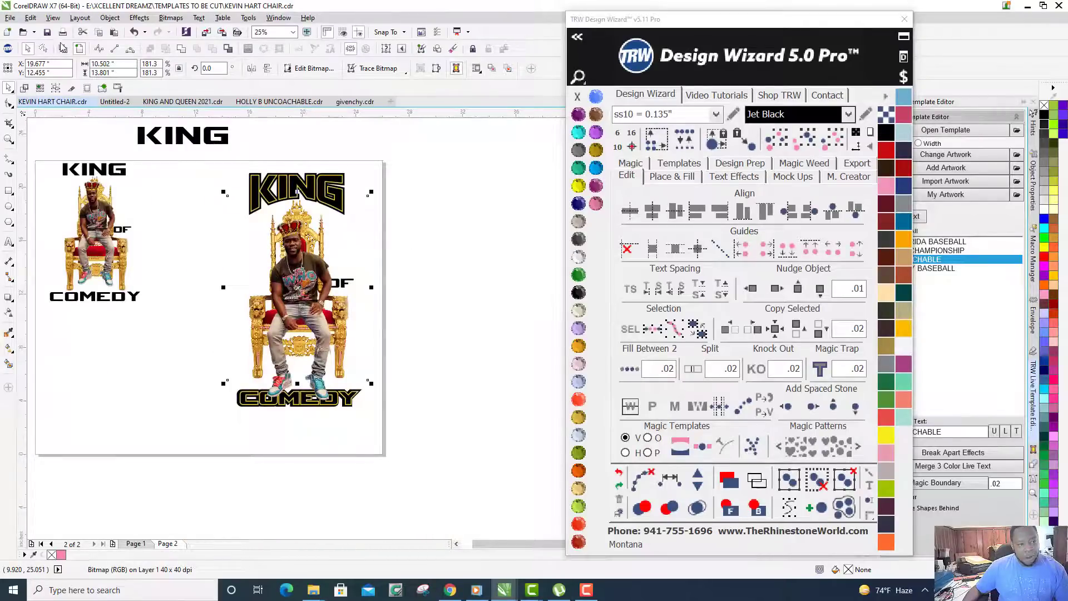
pyautogui.click(62, 49)
pyautogui.scroll(1, 364, 343)
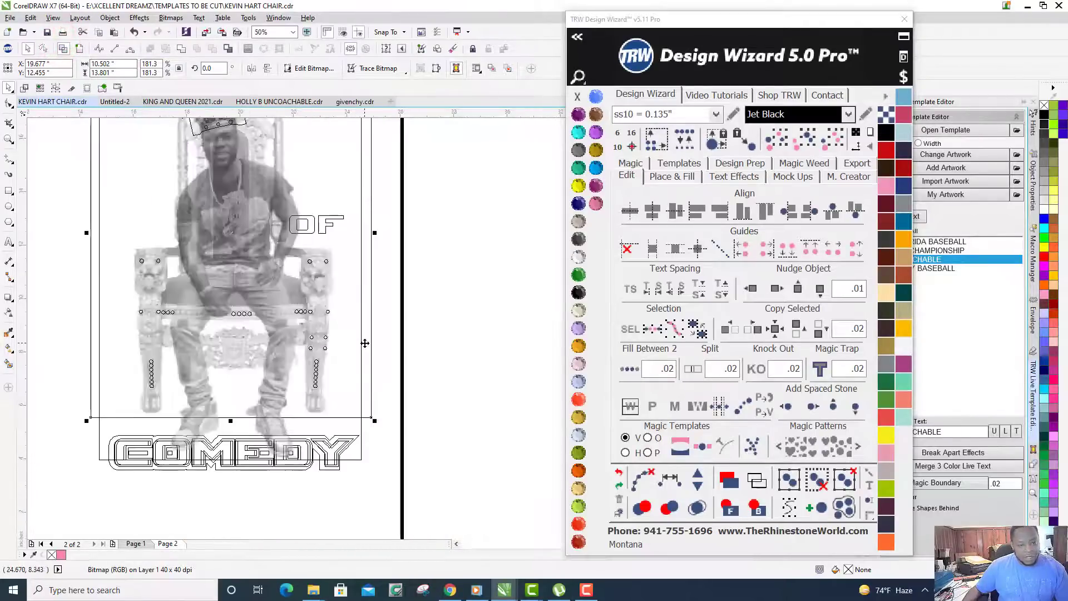
pyautogui.scroll(-1, 359, 343)
# Move the seated man's image aside to expose the throne behind it, and undo the moves.
pyautogui.click(434, 303)
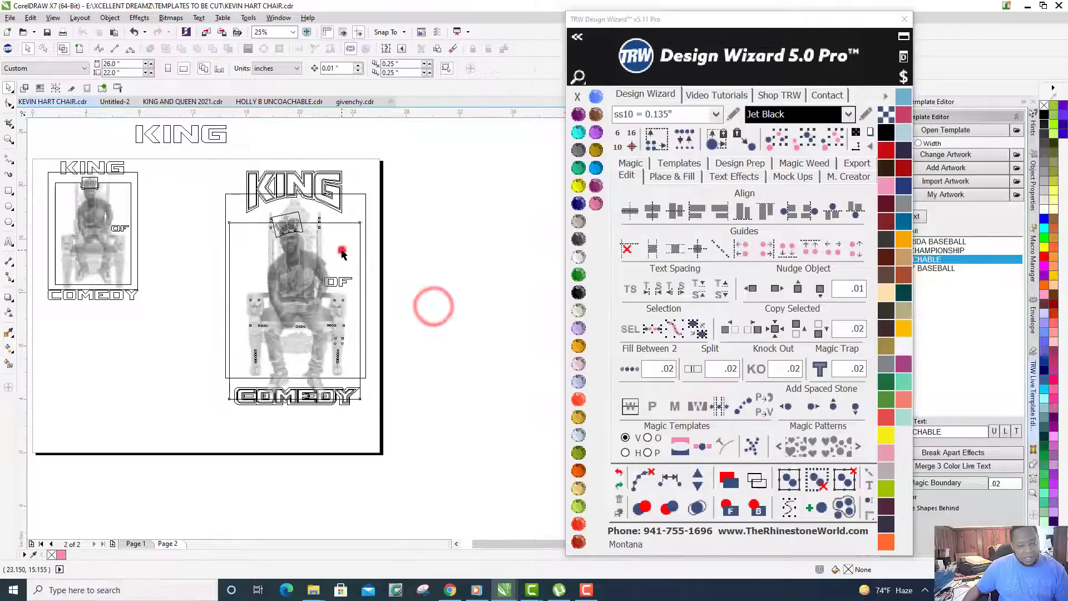
pyautogui.moveTo(341, 250); pyautogui.dragTo(467, 255)
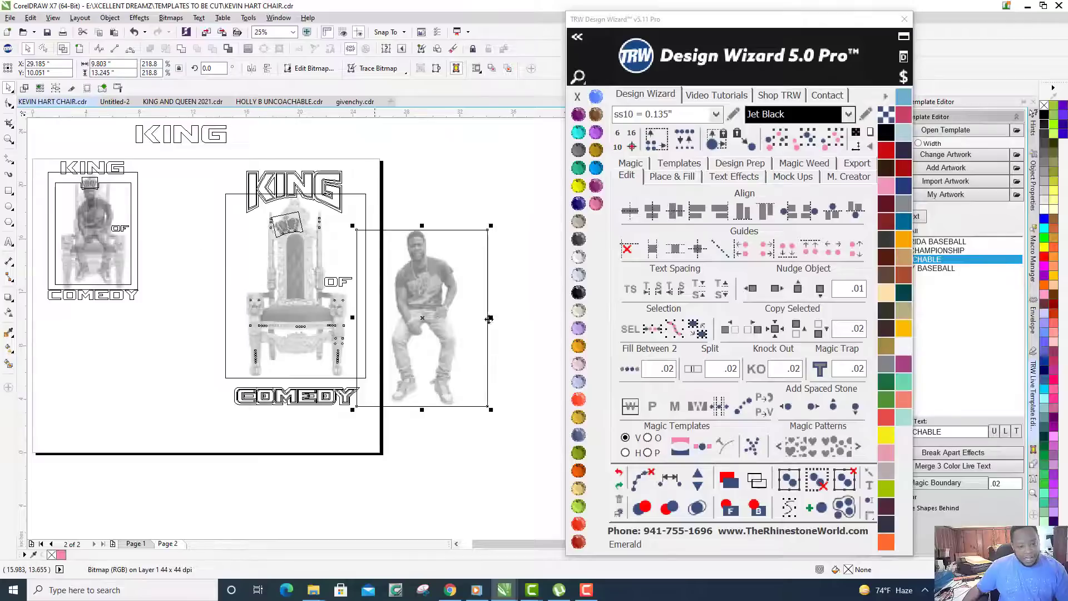
pyautogui.moveTo(448, 316); pyautogui.dragTo(446, 276)
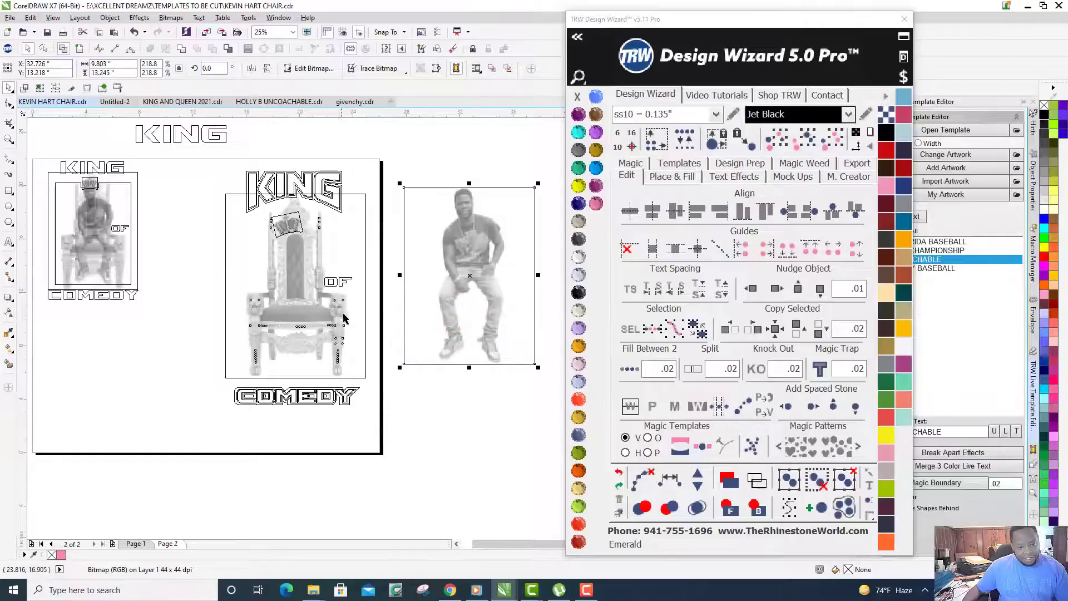
pyautogui.scroll(1, 374, 185)
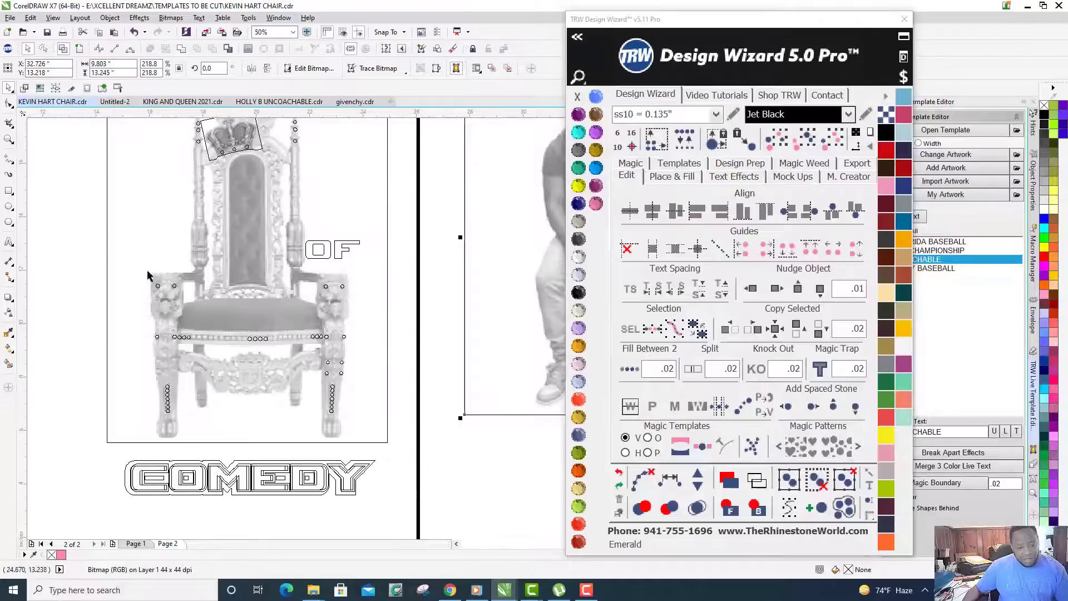
pyautogui.hotkey('ctrl', 'z')
pyautogui.hotkey('ctrl', 'z')
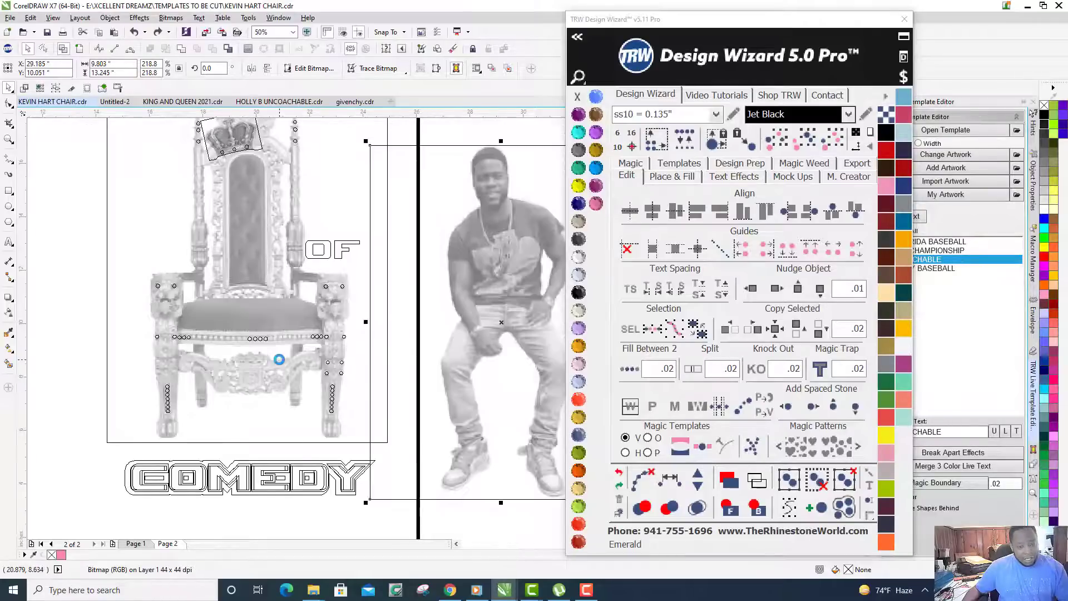
pyautogui.scroll(-1, 285, 289)
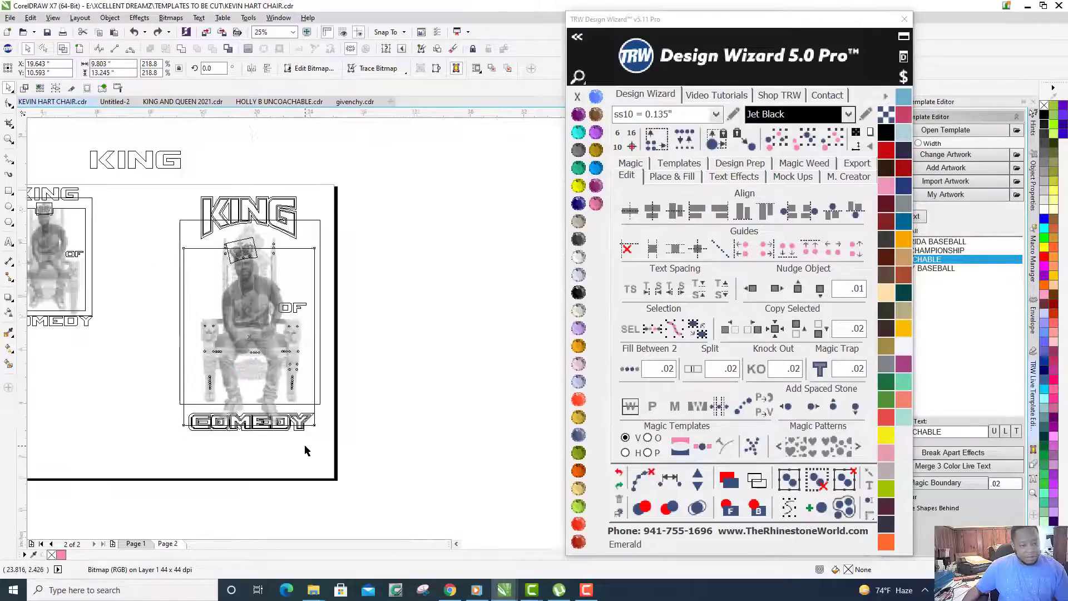
# Draw a rectangle about 9.3 by 18.4 inches over the right side of the large throne design.
pyautogui.scroll(1, 305, 448)
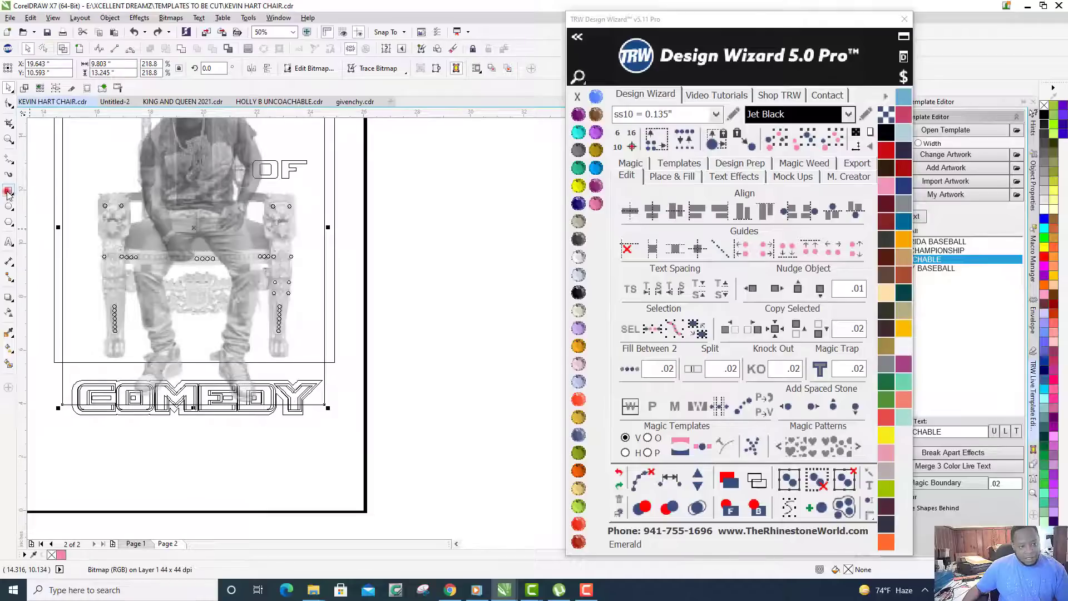
pyautogui.click(8, 192)
pyautogui.scroll(-1, 392, 414)
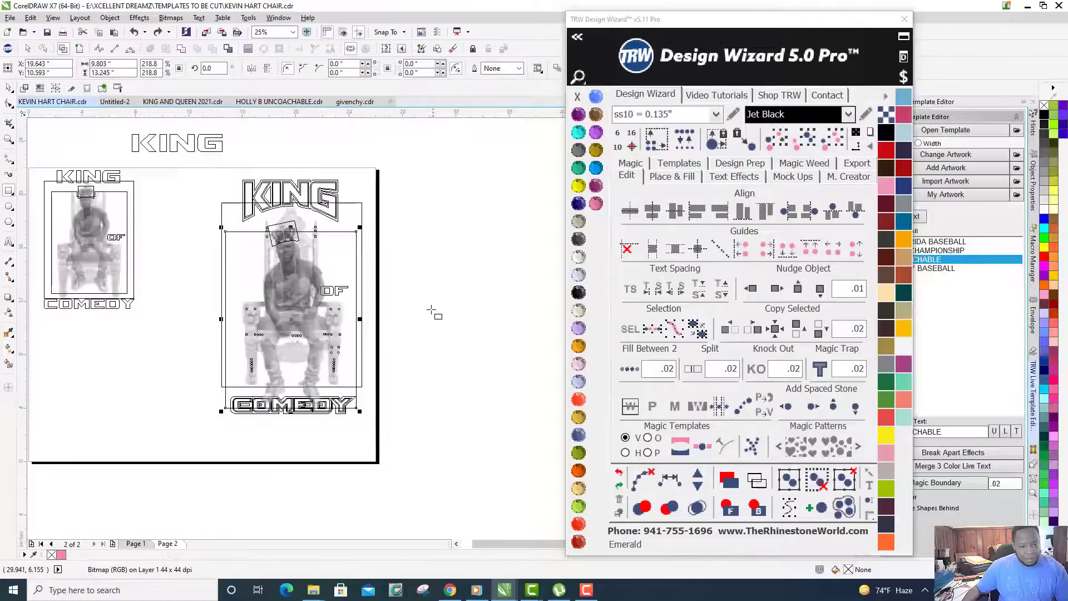
pyautogui.moveTo(452, 451); pyautogui.dragTo(326, 203)
pyautogui.scroll(2, 345, 350)
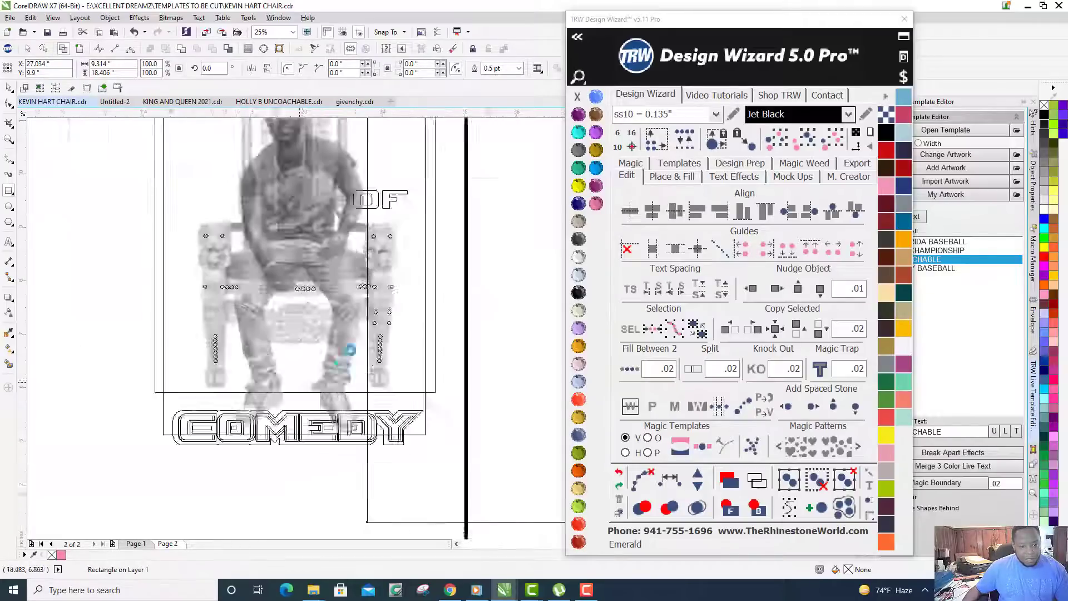
pyautogui.scroll(-3, 359, 340)
# Place a copy of the rectangle at the same height along the left side of the large throne design.
pyautogui.click(8, 89)
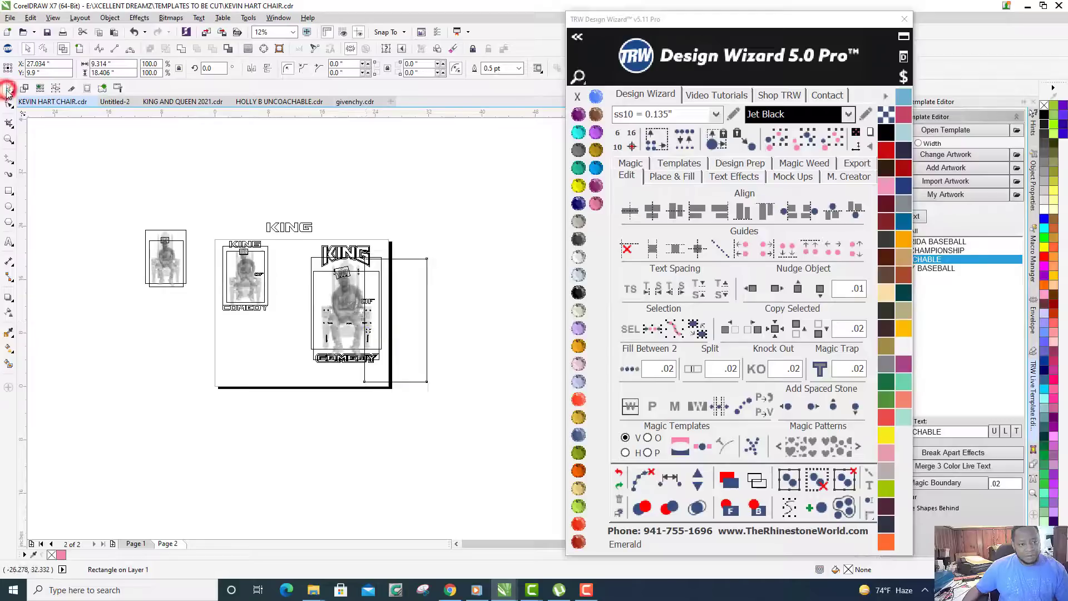
pyautogui.scroll(1, 421, 317)
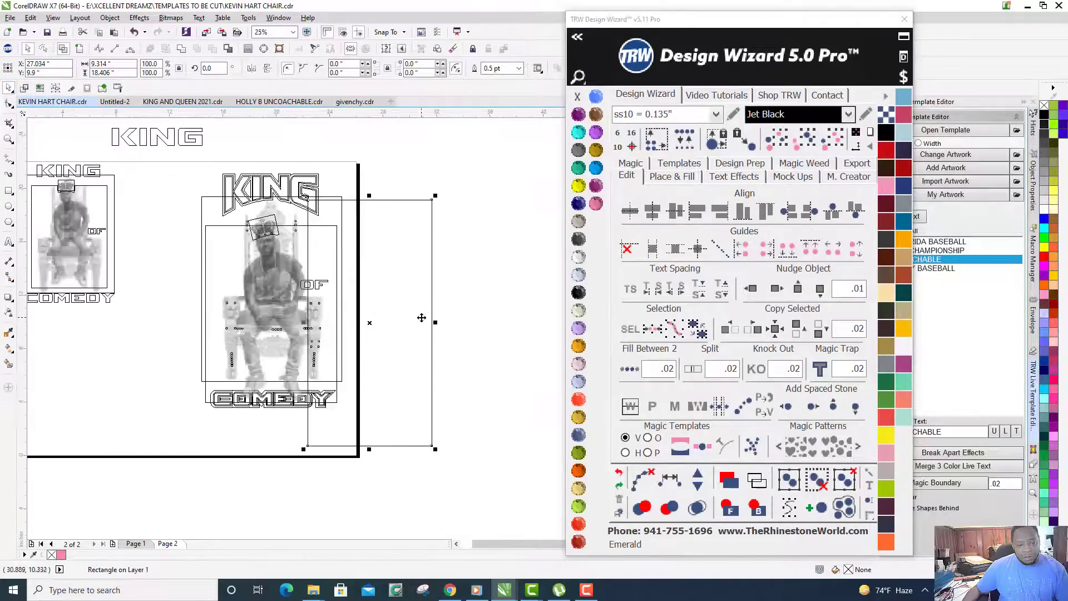
pyautogui.moveTo(410, 319); pyautogui.dragTo(200, 281)
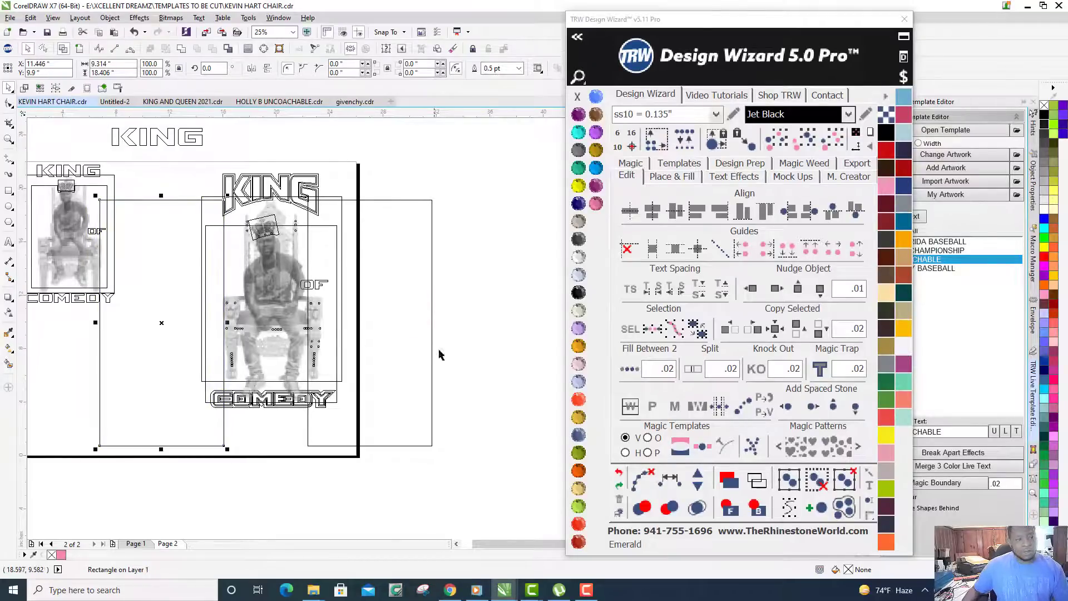
pyautogui.scroll(4, 197, 316)
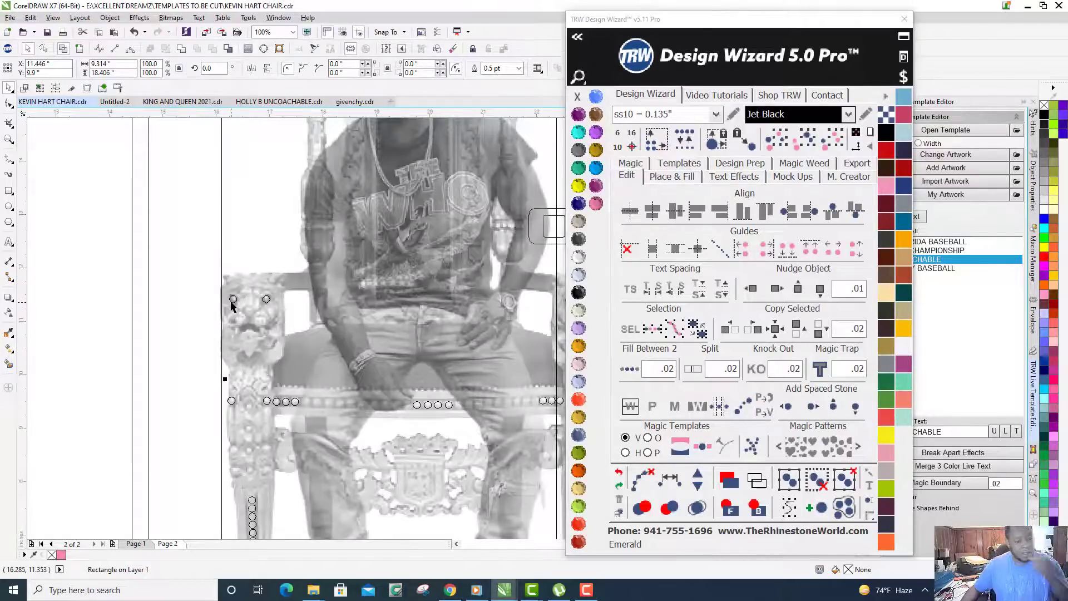
pyautogui.scroll(-4, 233, 303)
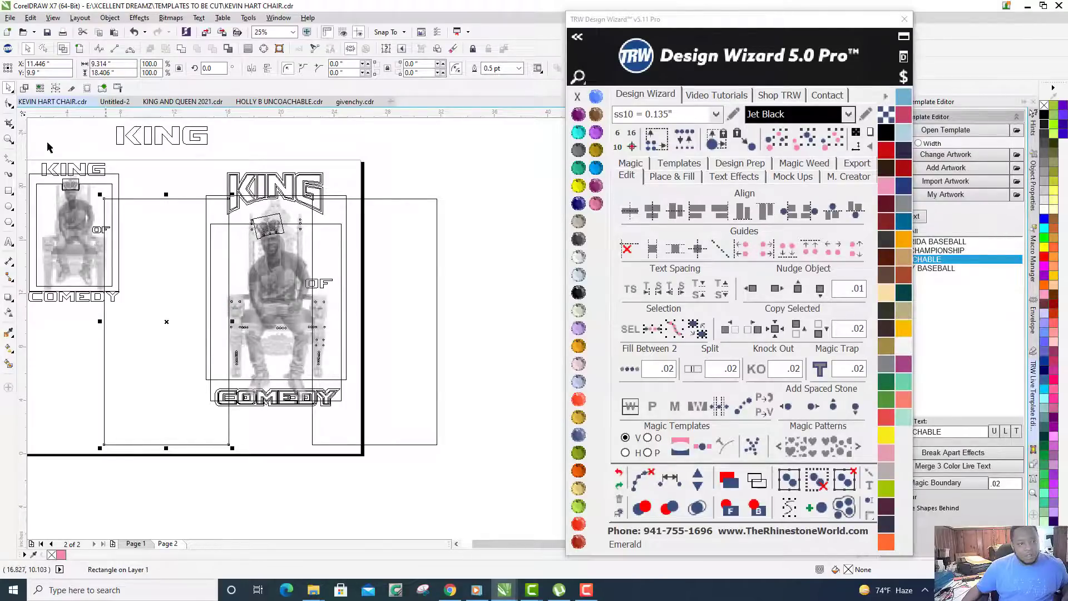
# Return to the full-colour display and fill both side rectangles with the Copper colour.
pyautogui.click(80, 49)
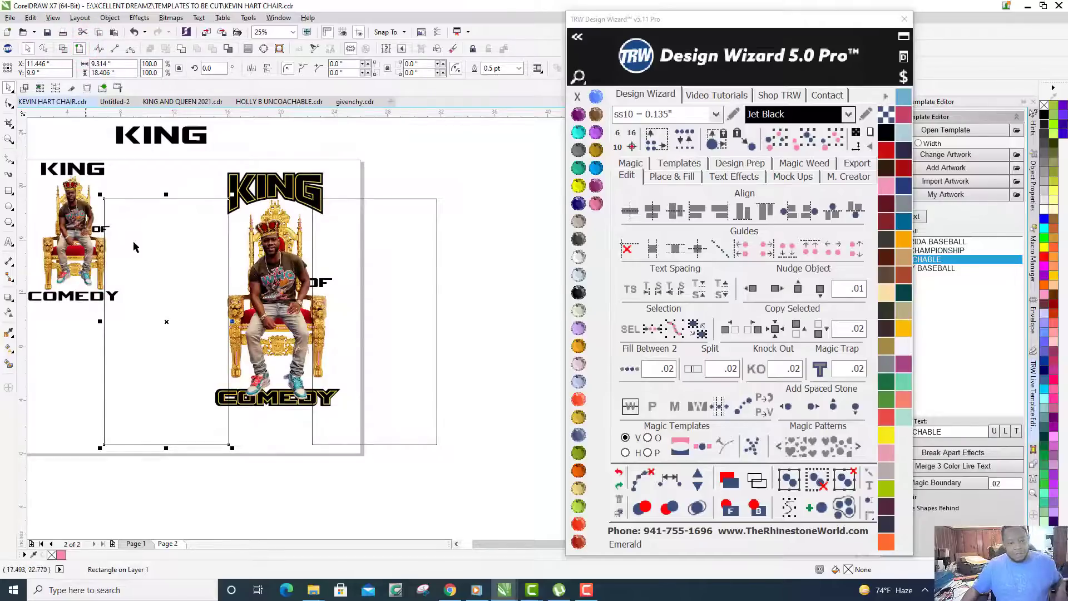
pyautogui.keyDown('shift'); pyautogui.click(406, 254); pyautogui.keyUp('shift')
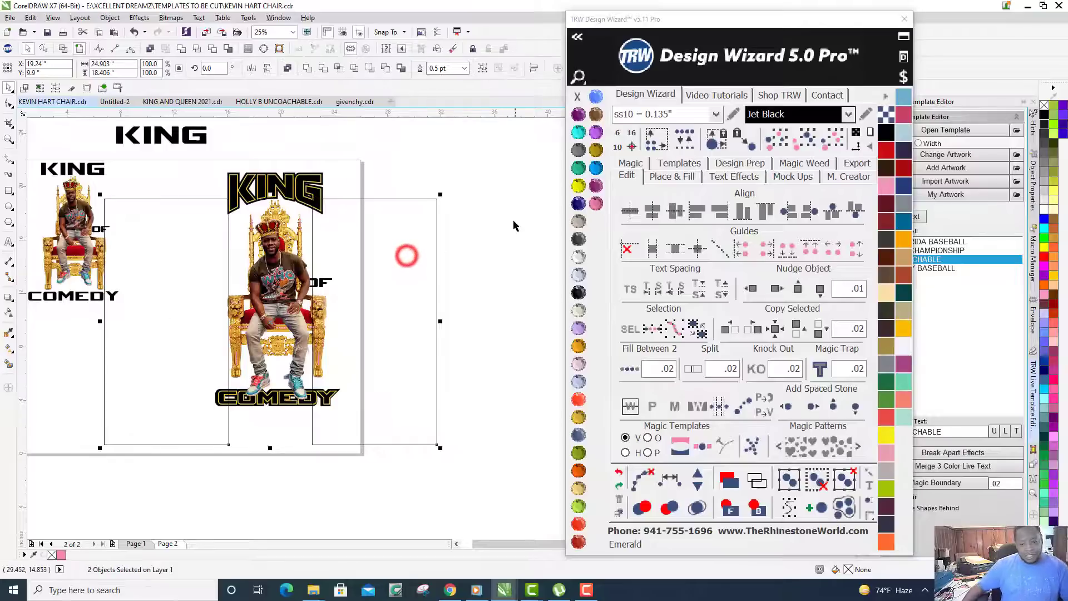
pyautogui.click(578, 223)
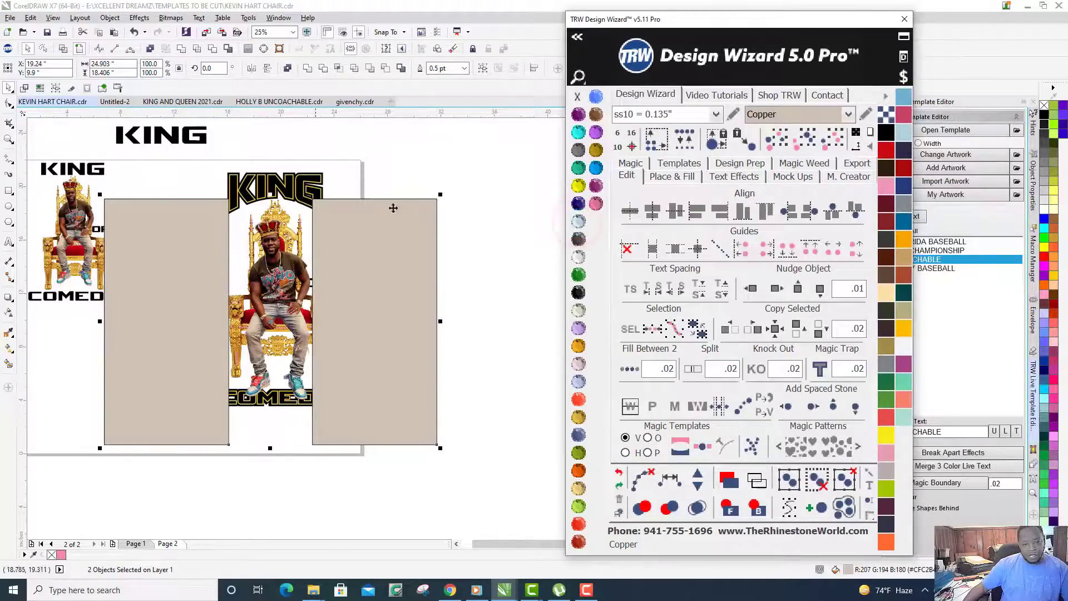
pyautogui.click(489, 185)
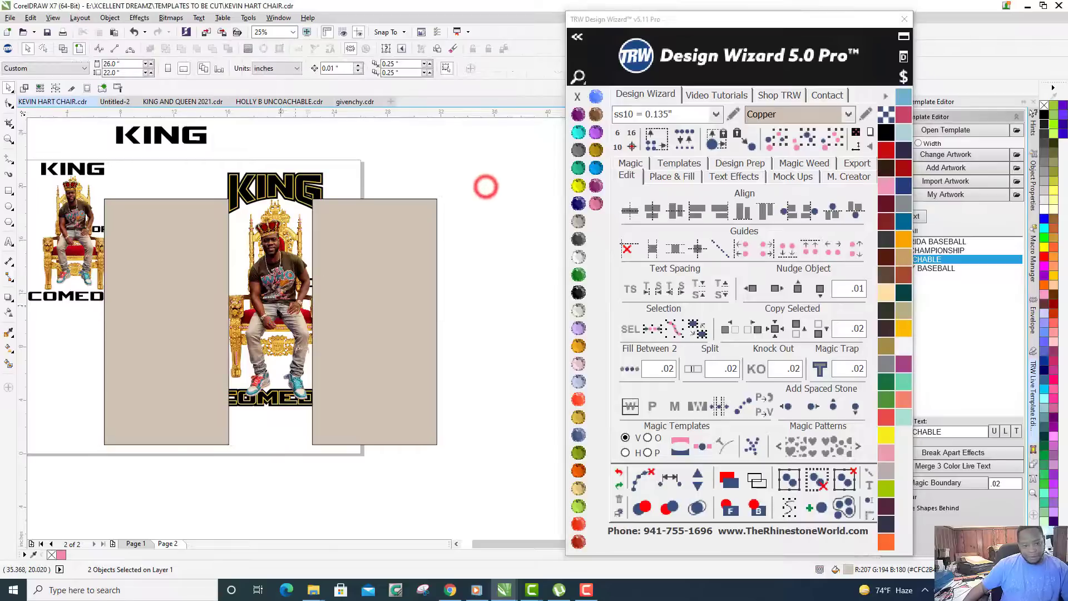
# Widen the left rectangle inward to about 10.52 inches so it covers the throne's left front leg.
pyautogui.scroll(2, 489, 186)
pyautogui.click(145, 299)
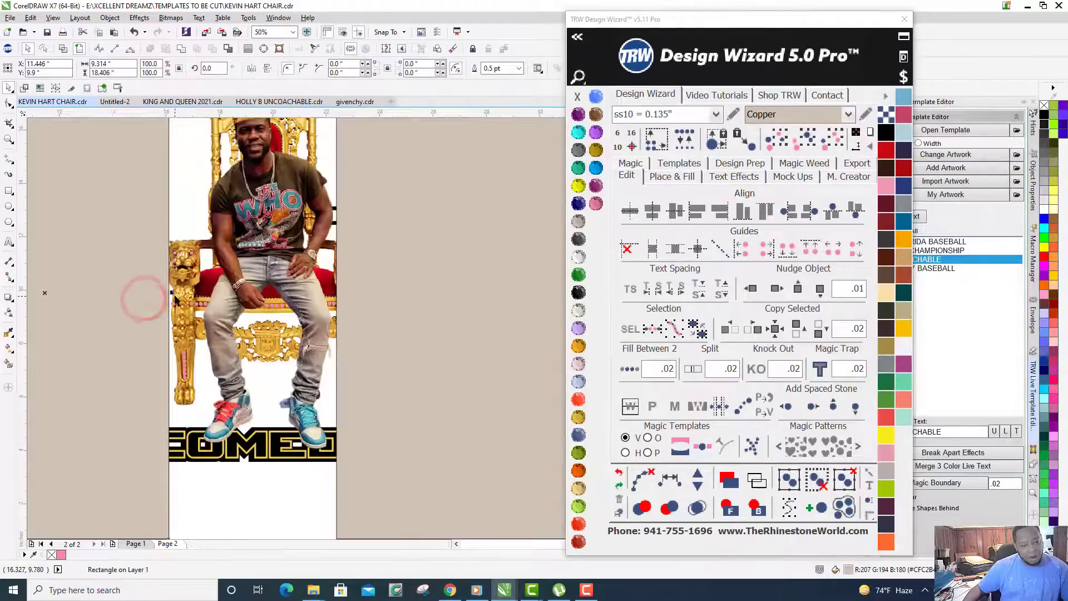
pyautogui.scroll(2, 166, 295)
pyautogui.scroll(-2, 173, 278)
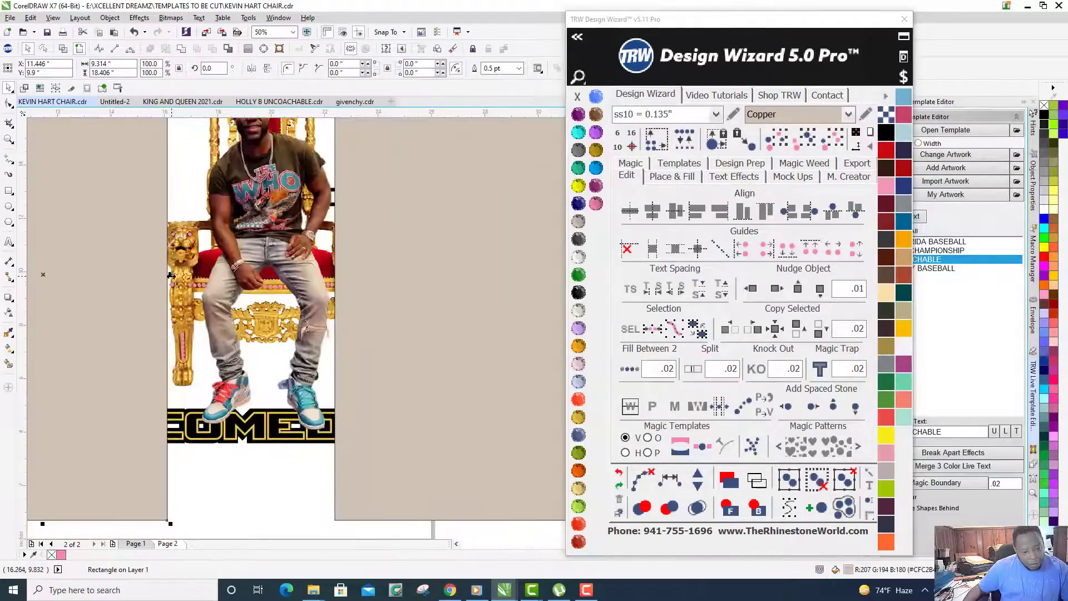
pyautogui.moveTo(171, 276); pyautogui.dragTo(199, 284)
pyautogui.scroll(3, 192, 417)
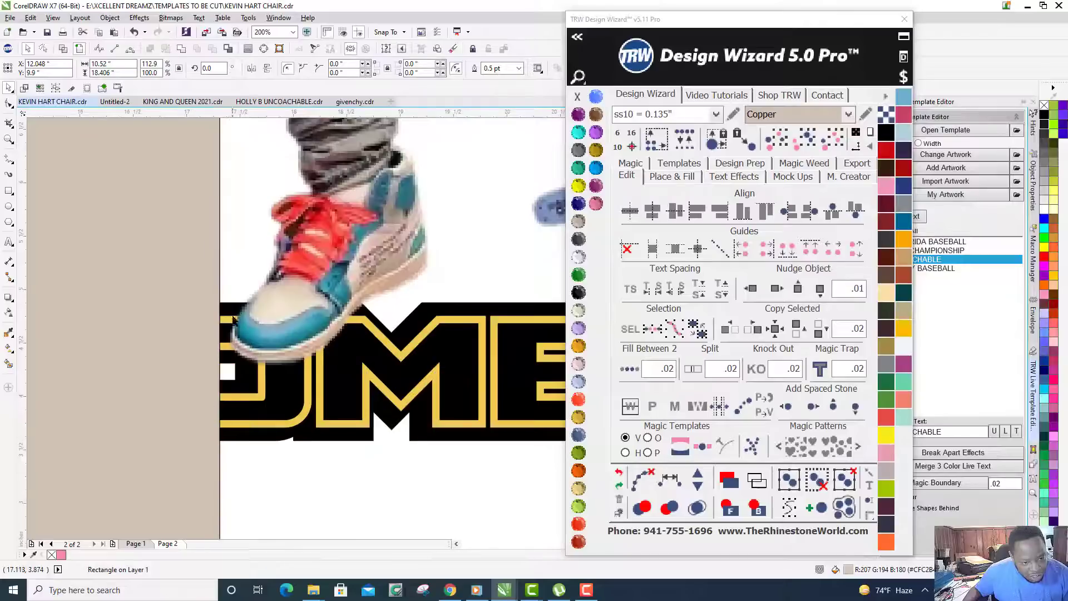
pyautogui.scroll(-4, 234, 320)
pyautogui.scroll(2, 335, 341)
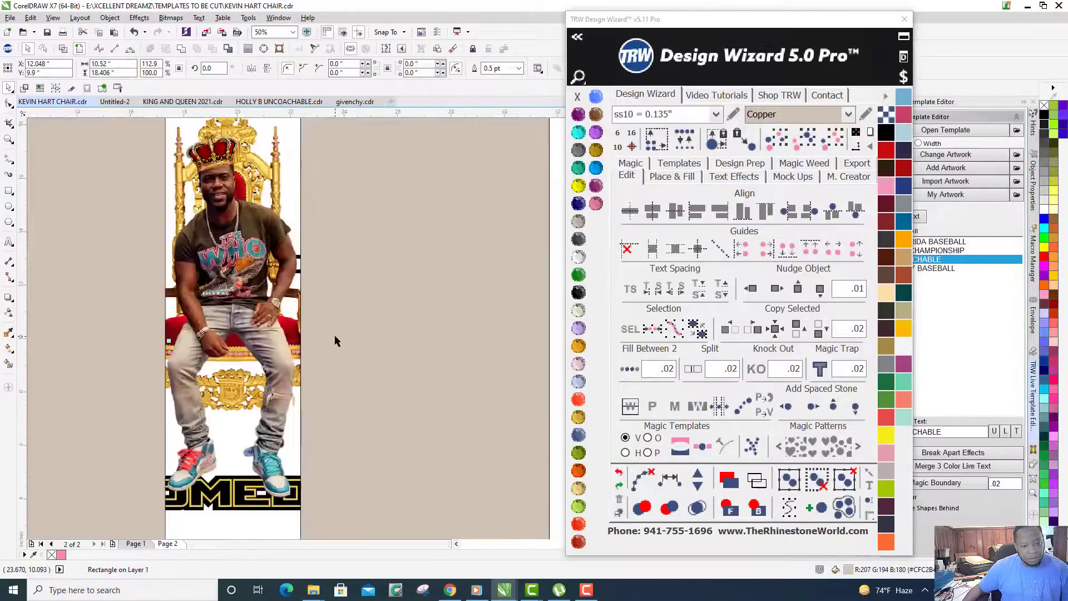
# Widen the right rectangle slightly inward to about 9.45 inches, bringing its edge closer to the seated man.
pyautogui.scroll(2, 334, 335)
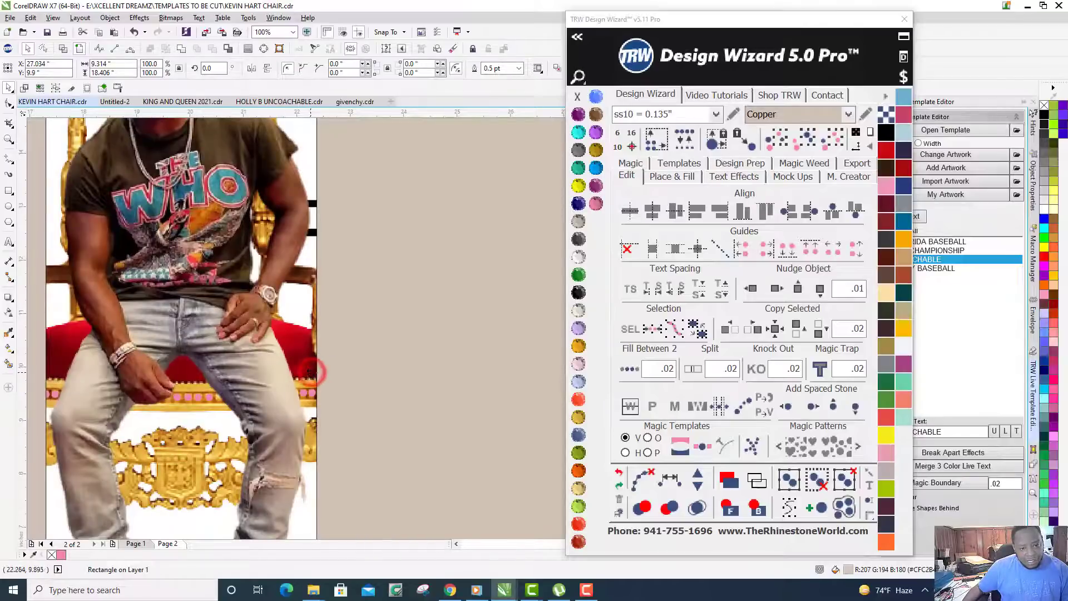
pyautogui.moveTo(310, 372); pyautogui.dragTo(317, 371)
pyautogui.moveTo(302, 374); pyautogui.dragTo(305, 373)
pyautogui.scroll(2, 321, 341)
pyautogui.scroll(-3, 353, 324)
pyautogui.scroll(2, 358, 272)
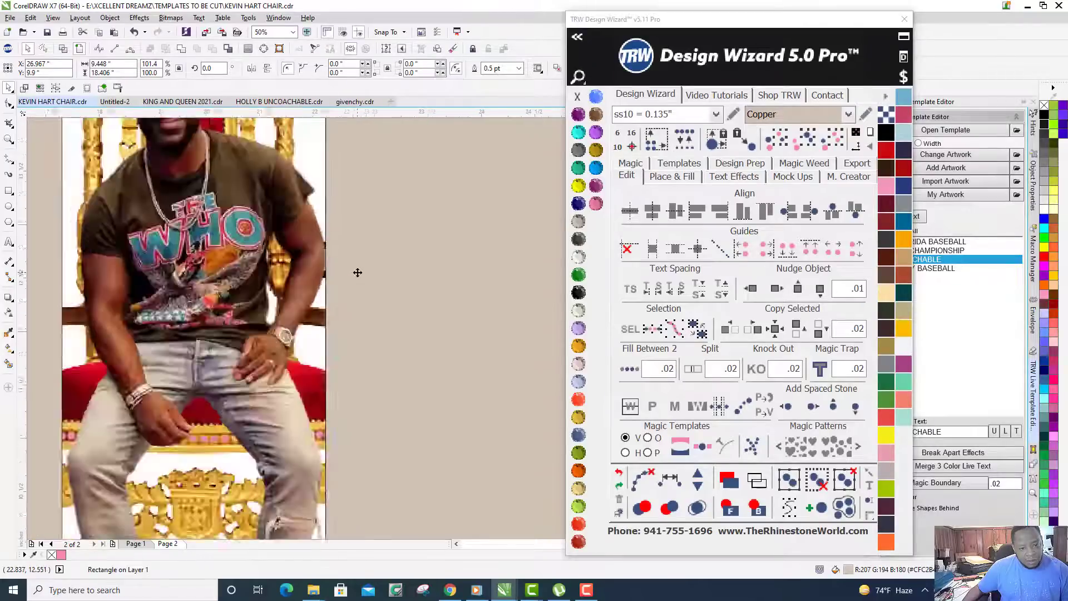
# Shift the right rectangle slightly away from the seated man, to an X position of 27.05 inches.
pyautogui.scroll(2, 358, 273)
pyautogui.scroll(-2, 354, 319)
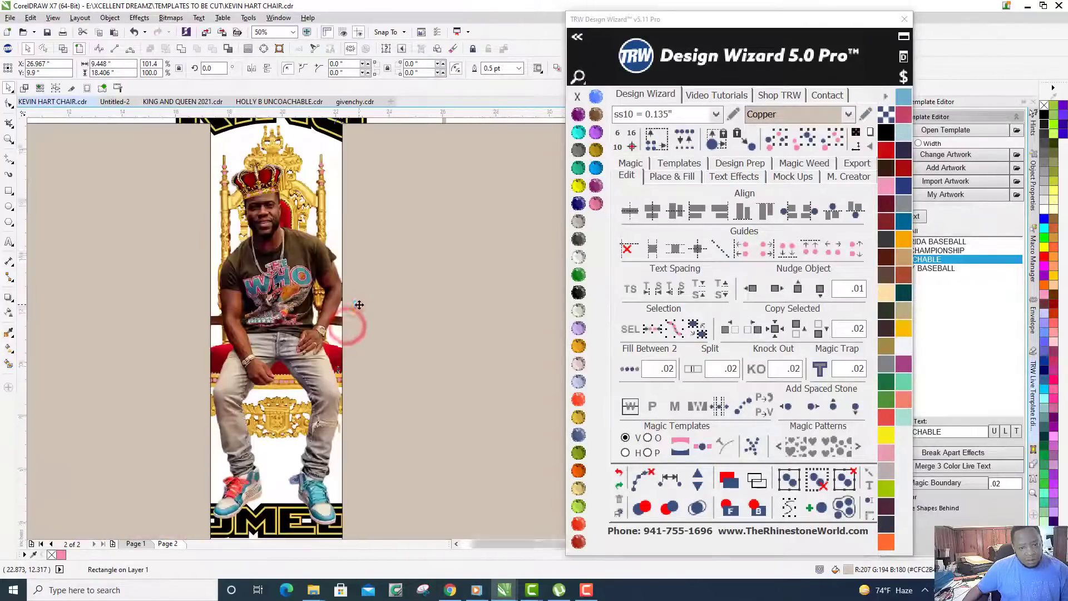
pyautogui.scroll(-1, 384, 315)
pyautogui.scroll(1, 386, 310)
pyautogui.scroll(-1, 370, 306)
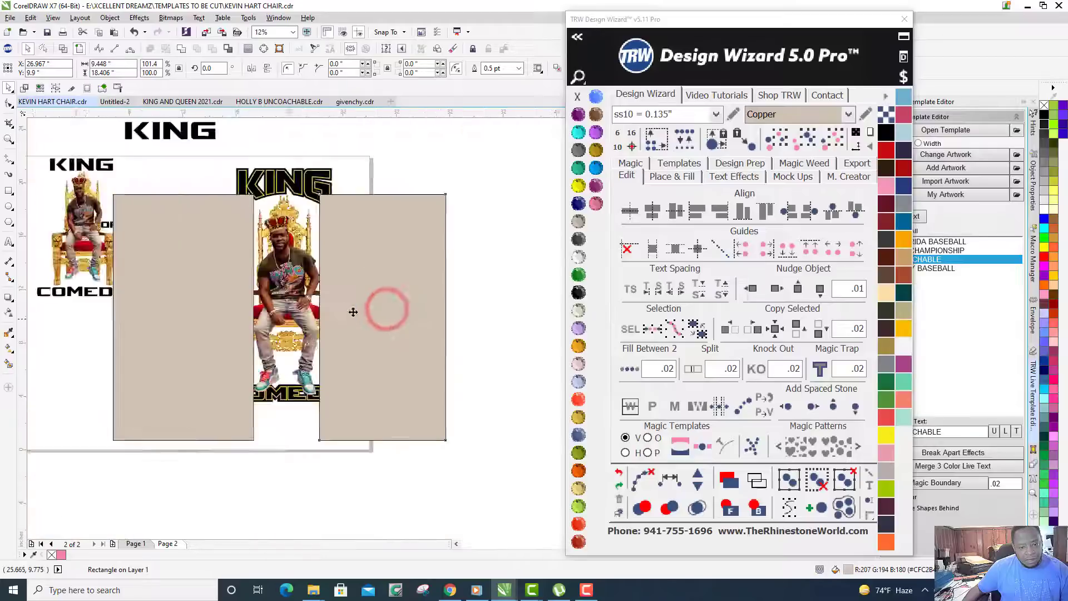
pyautogui.scroll(1, 379, 308)
pyautogui.scroll(1, 311, 284)
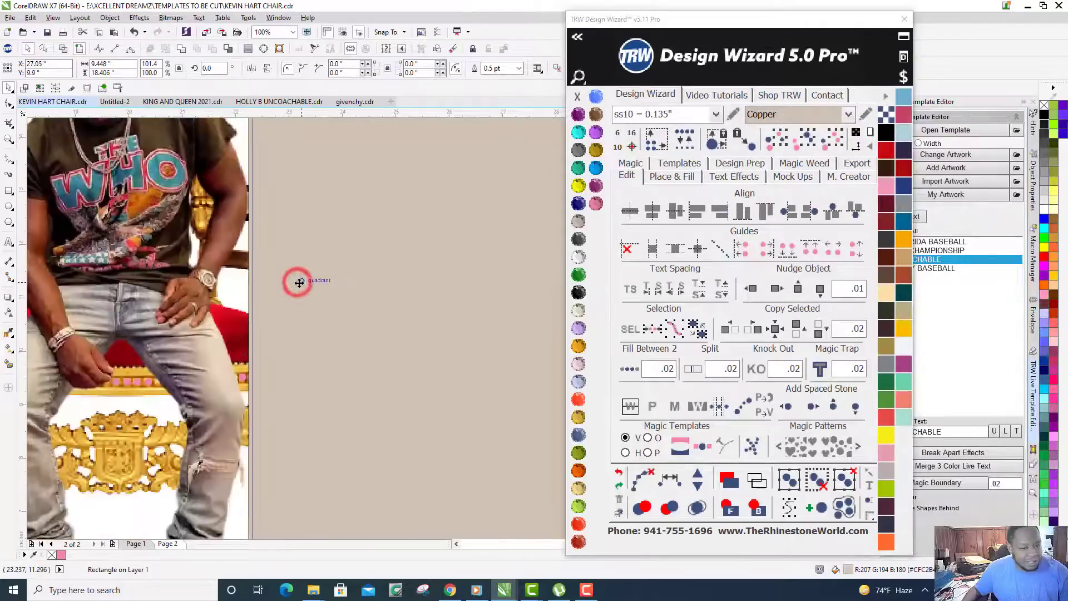
pyautogui.scroll(-2, 299, 284)
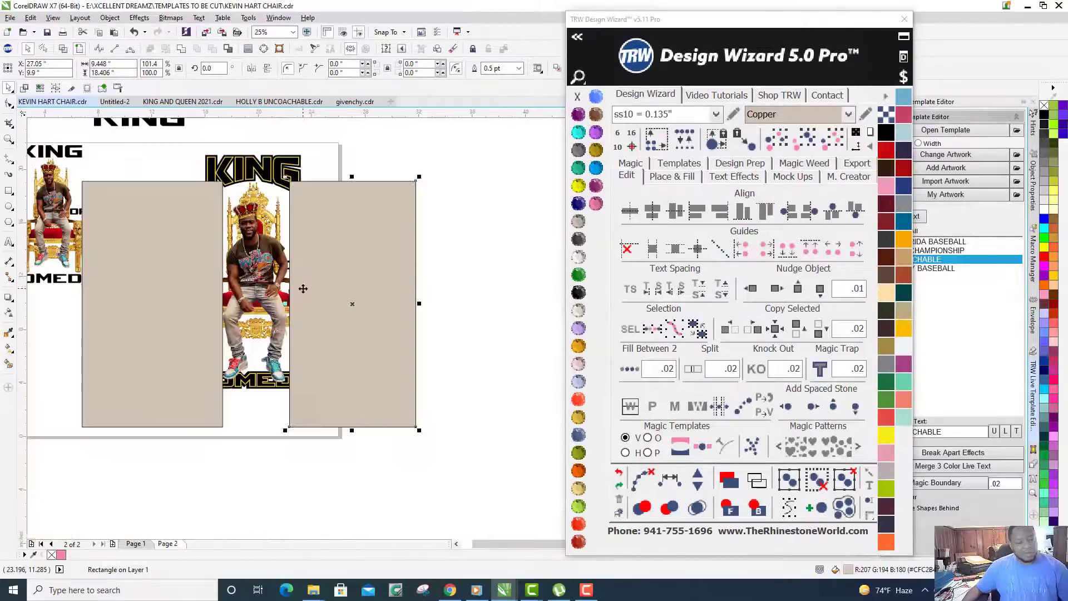
# Trim the excess right side of the seated man's image using the right rectangle as the cutter.
pyautogui.click(467, 264)
pyautogui.click(391, 272)
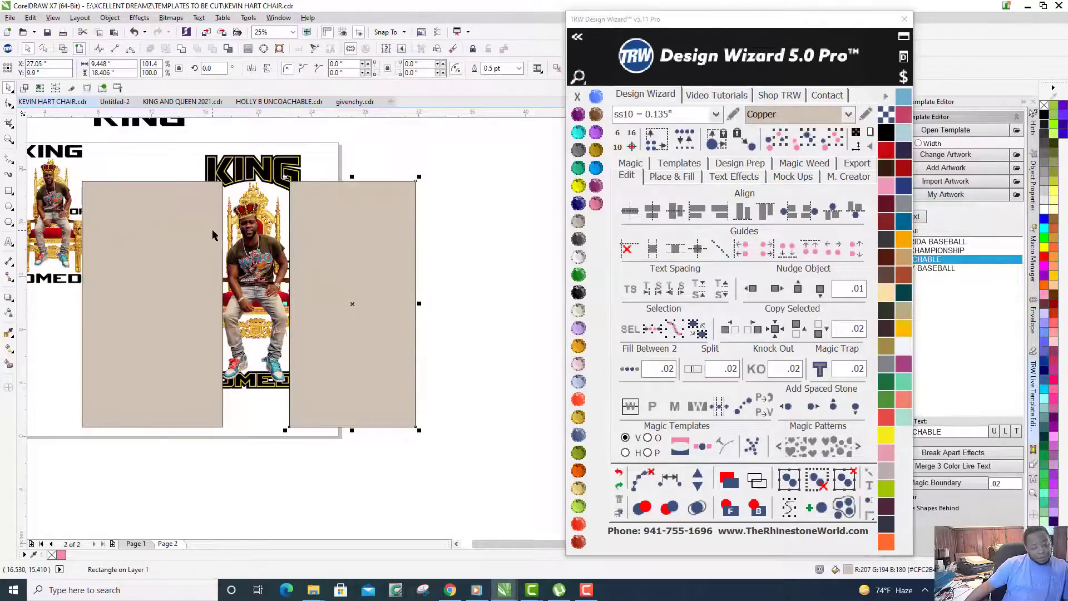
pyautogui.keyDown('shift'); pyautogui.click(188, 206); pyautogui.keyUp('shift')
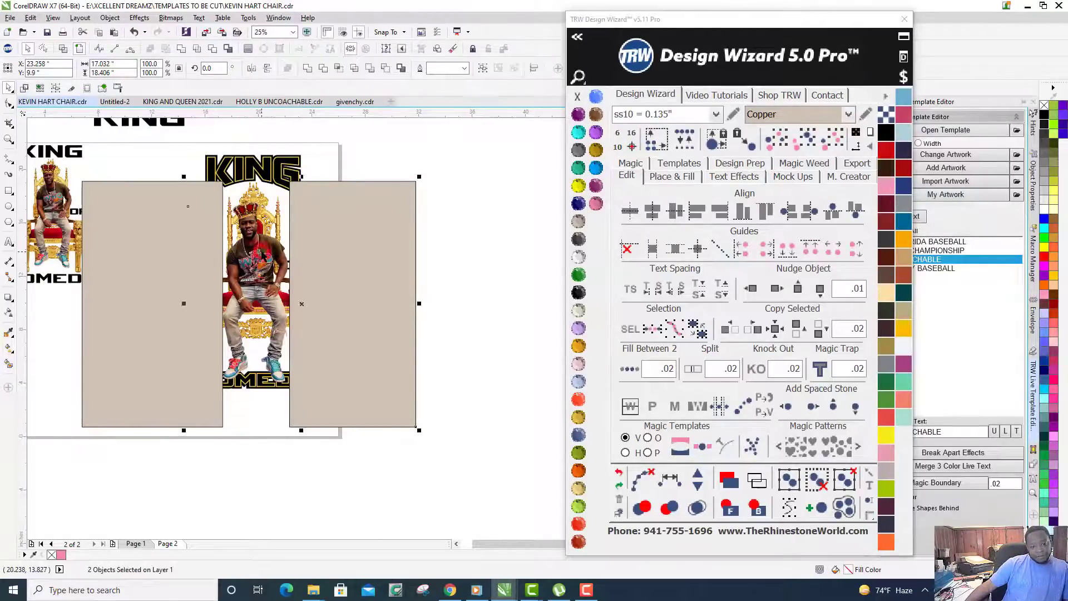
pyautogui.click(213, 50)
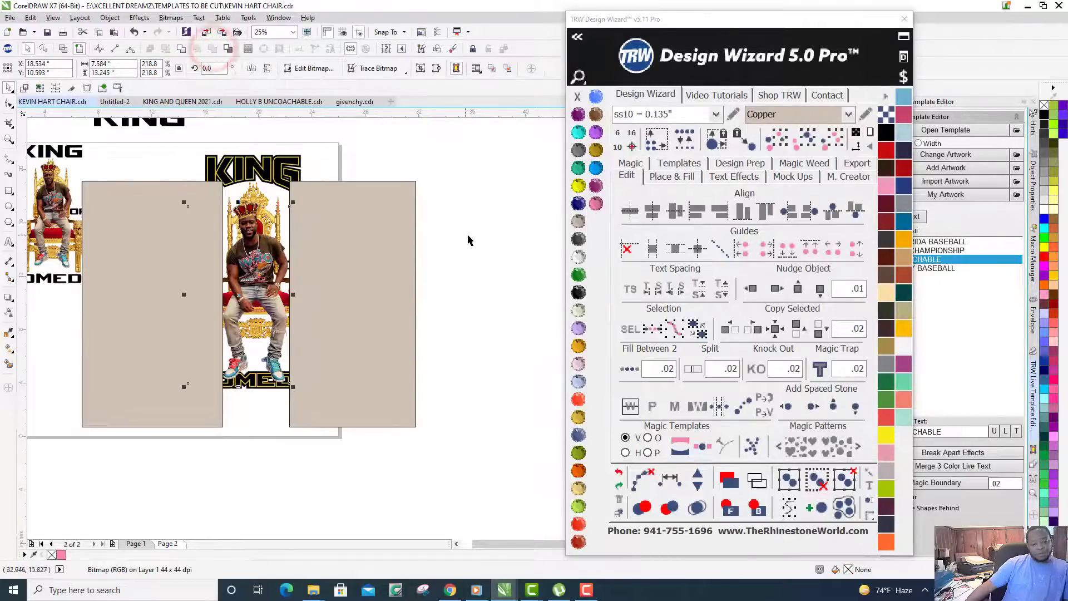
# Move the right rectangle clear of the throne artwork, just beyond the right edge of the page.
pyautogui.click(424, 133)
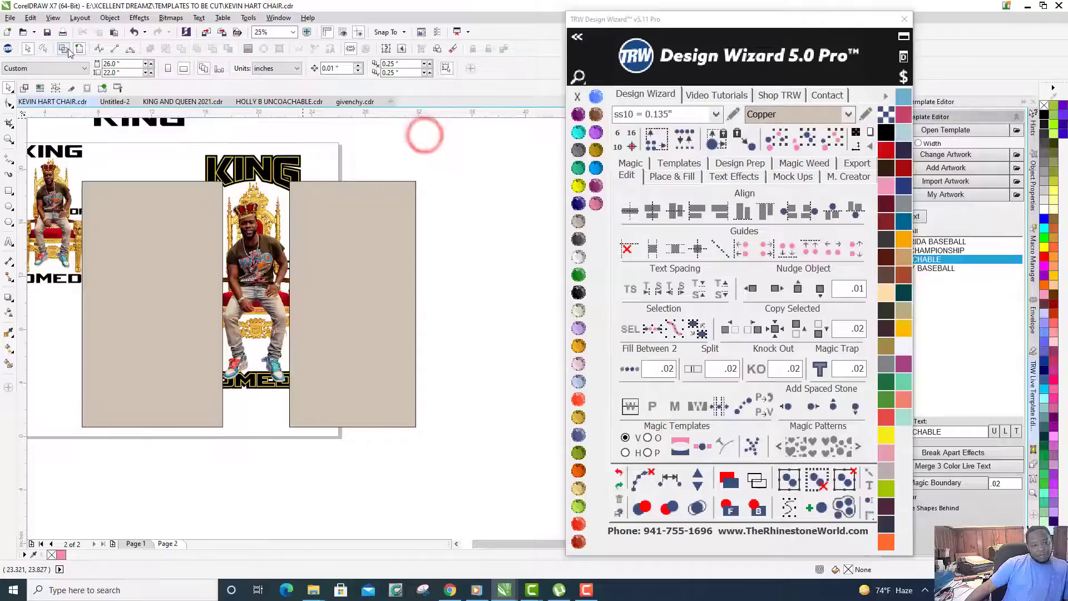
pyautogui.hotkey('shift', 'F9')
pyautogui.moveTo(391, 264); pyautogui.dragTo(448, 252)
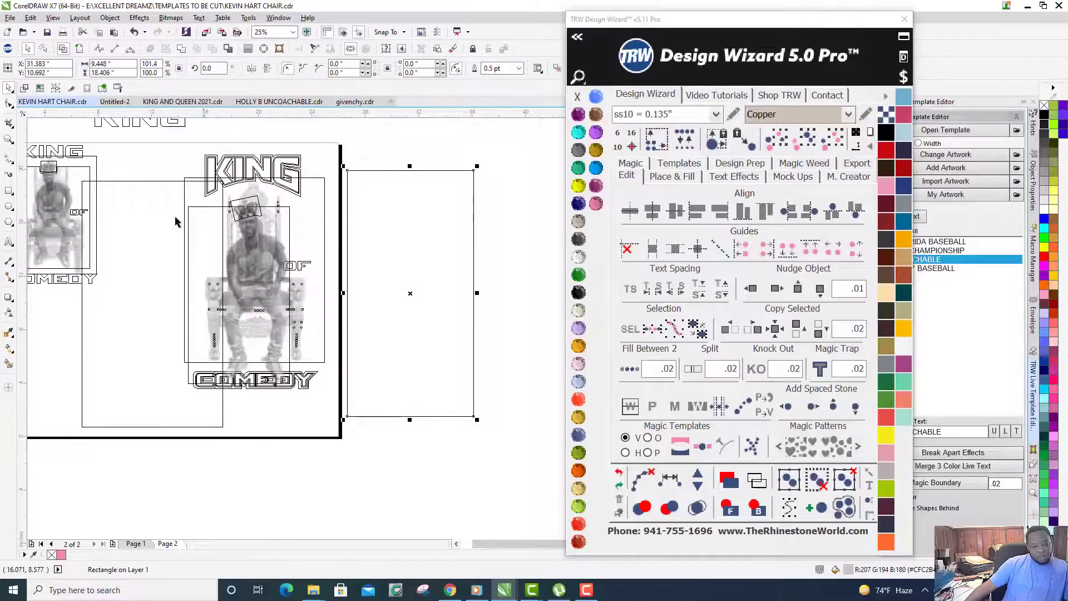
pyautogui.hotkey('shift', 'F9')
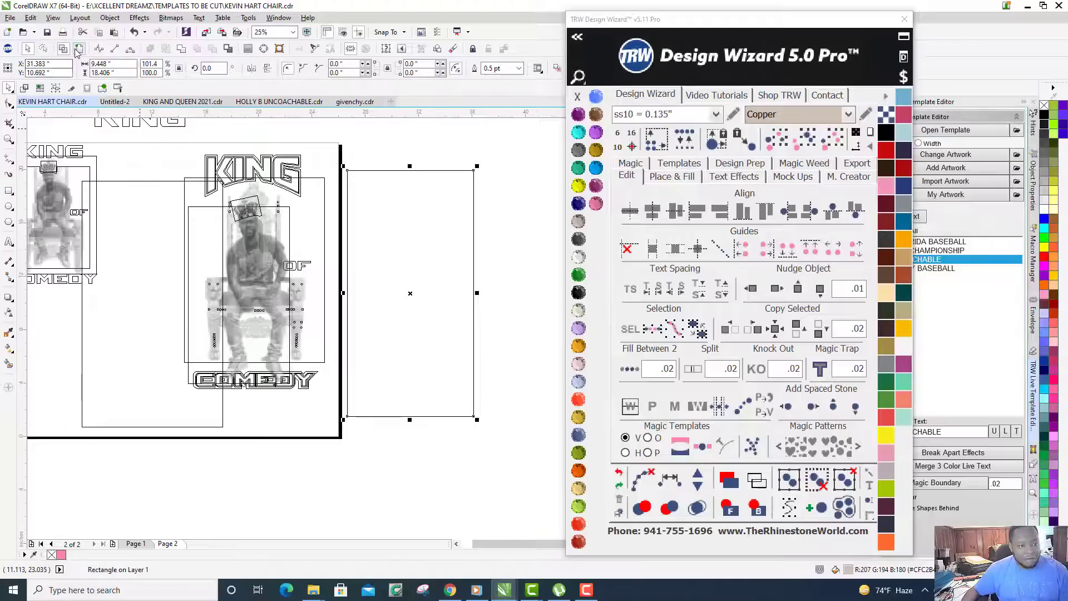
# Draw a rectangle about 15 by 14.29 inches below the page and move the seated man's image onto it.
pyautogui.click(10, 191)
pyautogui.moveTo(161, 441); pyautogui.dragTo(361, 532)
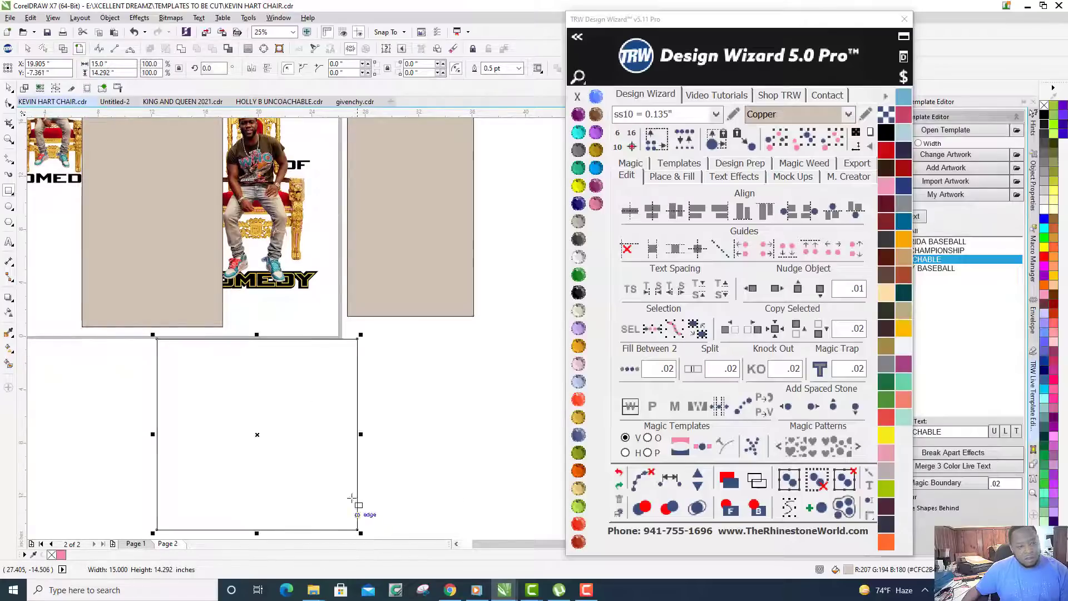
pyautogui.click(9, 88)
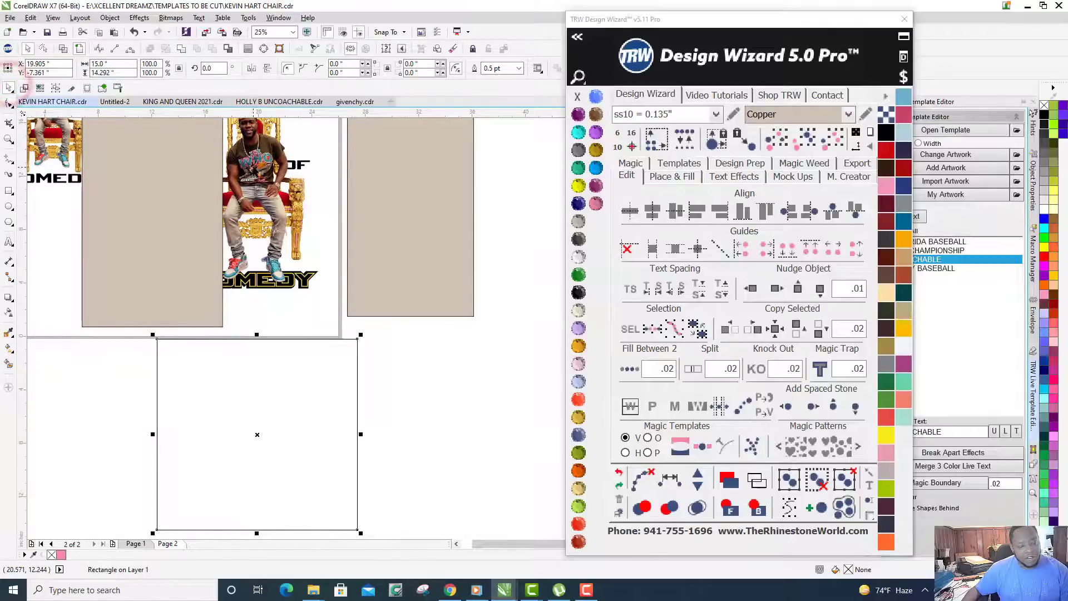
pyautogui.click(259, 163)
pyautogui.moveTo(260, 162); pyautogui.dragTo(285, 400)
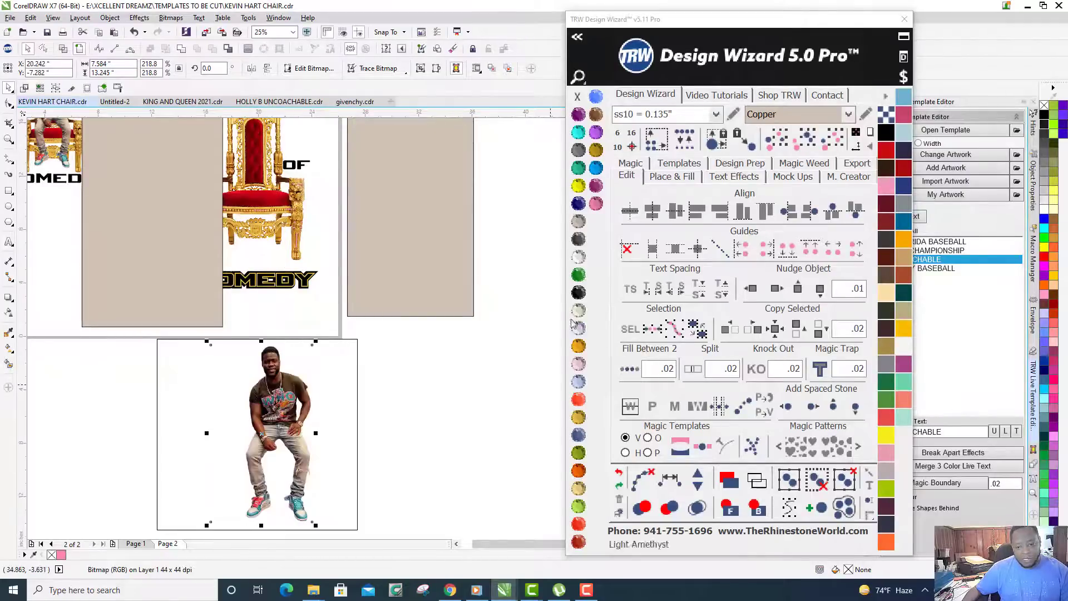
# Fill the rectangle below the page with Jet Black and send it behind the man's image.
pyautogui.click(579, 292)
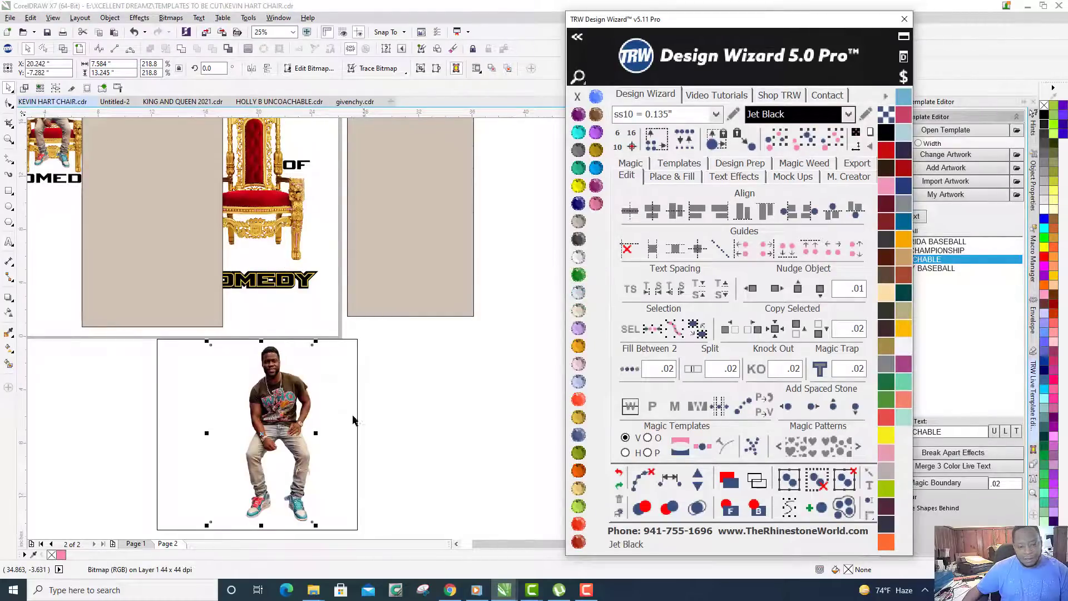
pyautogui.click(346, 365)
pyautogui.click(578, 293)
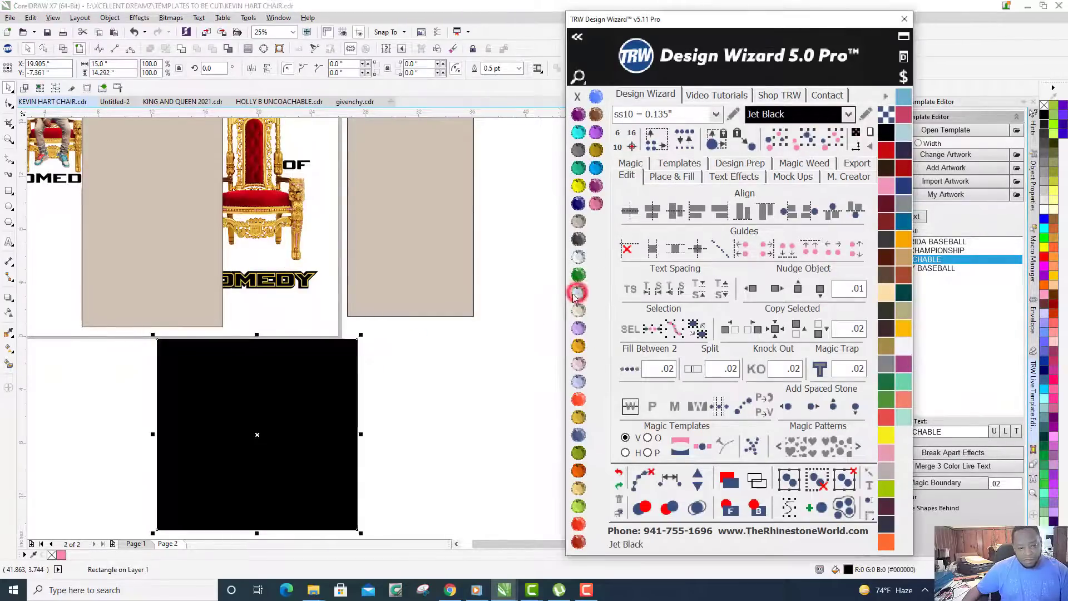
pyautogui.click(755, 512)
pyautogui.click(432, 383)
pyautogui.scroll(-1, 432, 383)
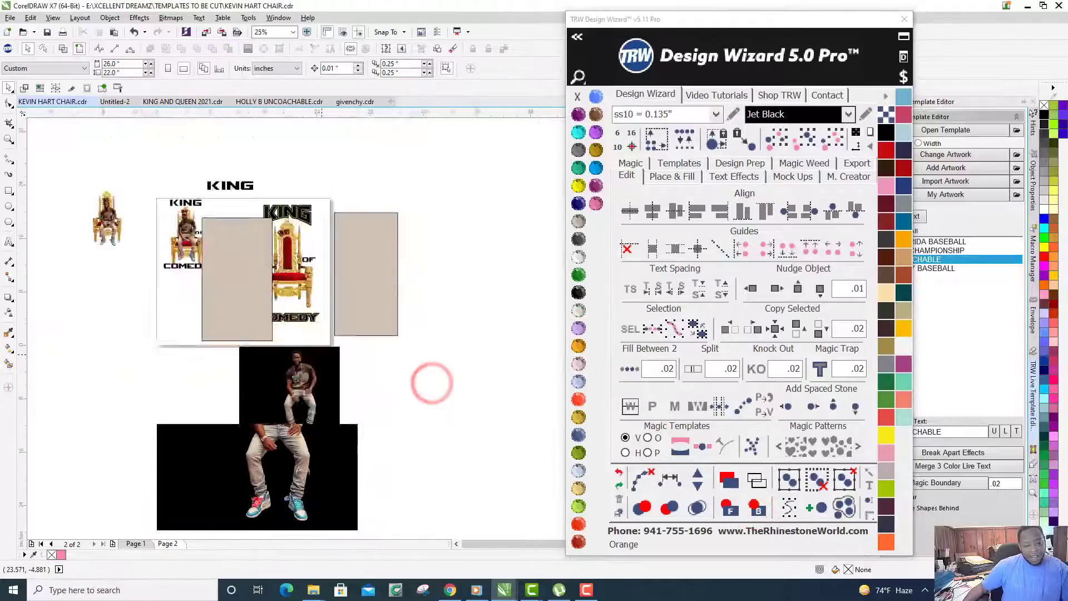
pyautogui.scroll(1, 432, 383)
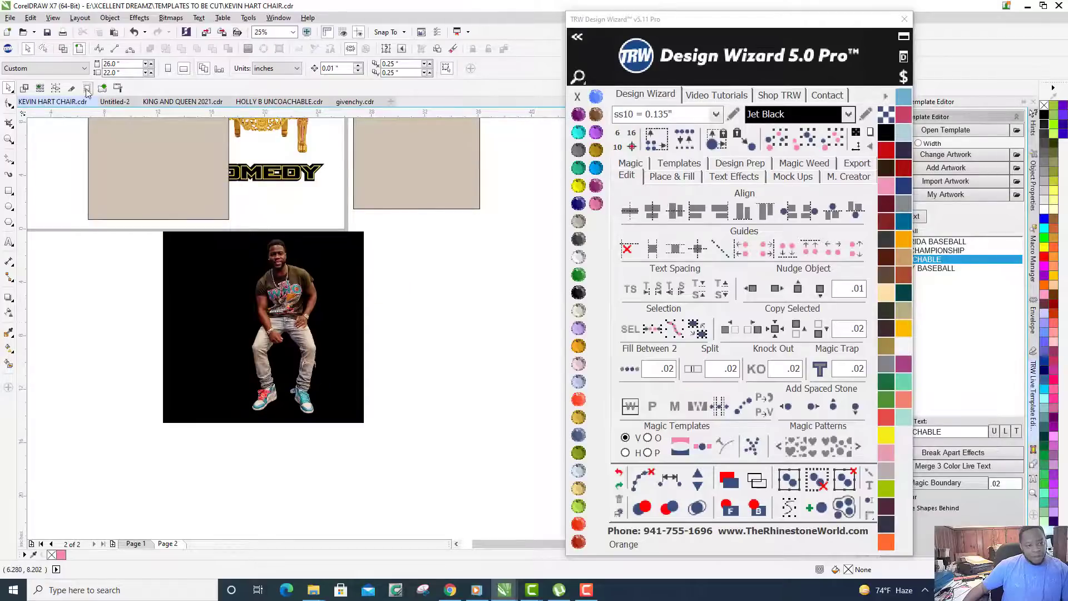
# In wireframe display, move the remaining Copper rectangle over the man's image so its right edge lies just beside his knee.
pyautogui.click(63, 49)
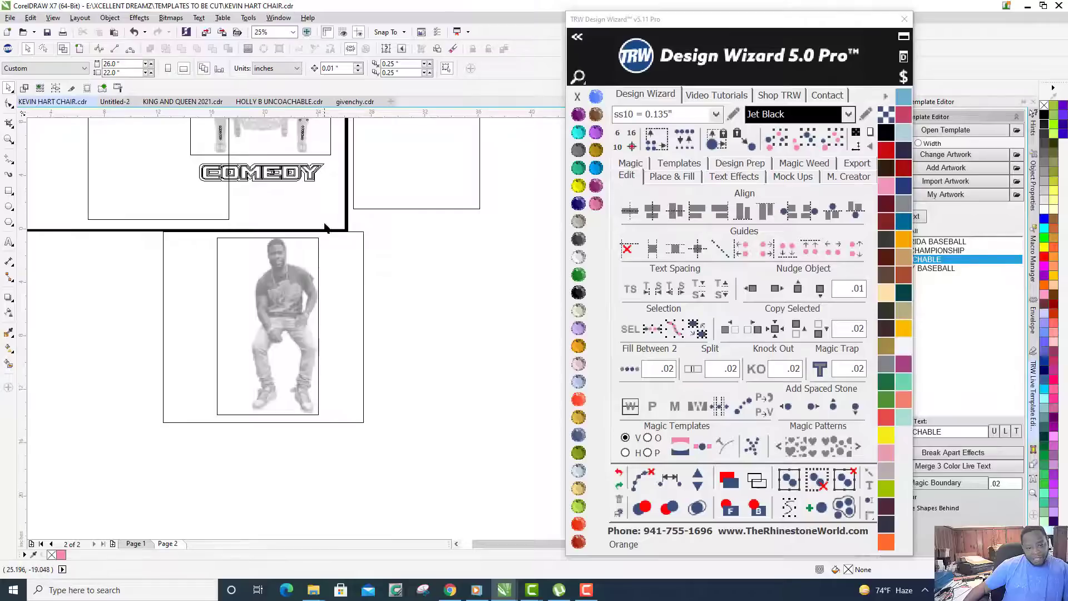
pyautogui.click(160, 196)
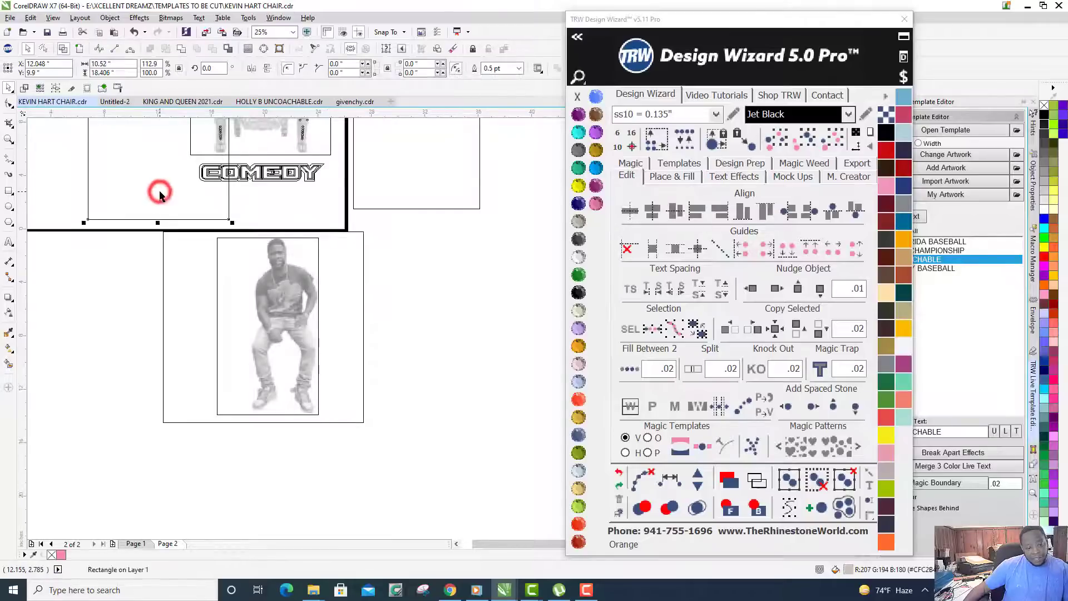
pyautogui.moveTo(150, 181); pyautogui.dragTo(175, 431)
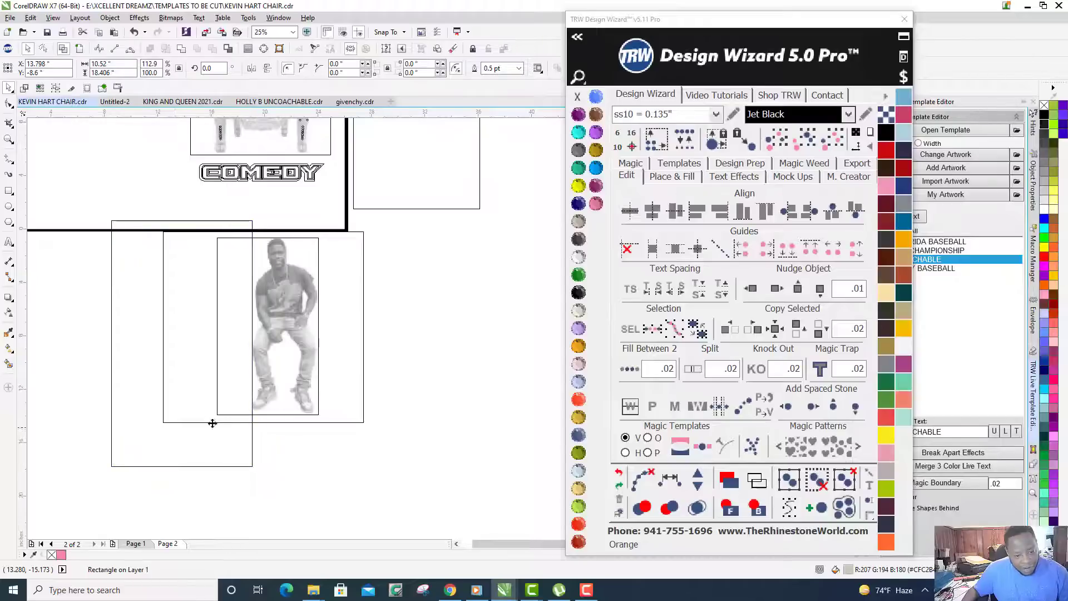
pyautogui.scroll(3, 249, 383)
pyautogui.scroll(2, 249, 383)
pyautogui.scroll(-3, 270, 267)
pyautogui.scroll(3, 272, 310)
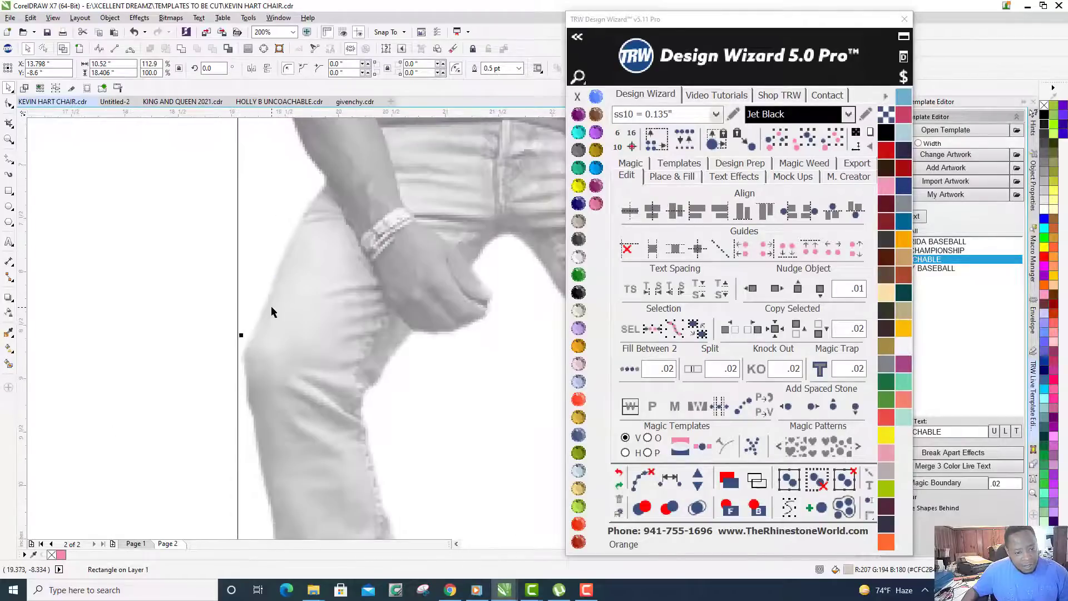
pyautogui.scroll(-1, 272, 312)
pyautogui.scroll(-3, 272, 312)
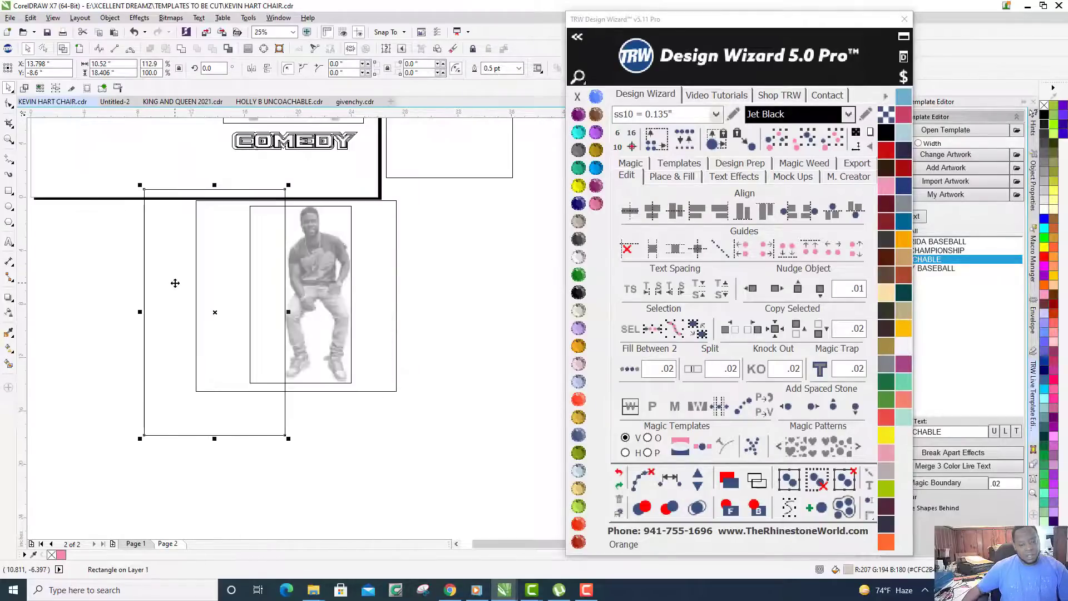
# Trim the left side off the man's image with the overlapping rectangle and delete that rectangle.
pyautogui.click(318, 255)
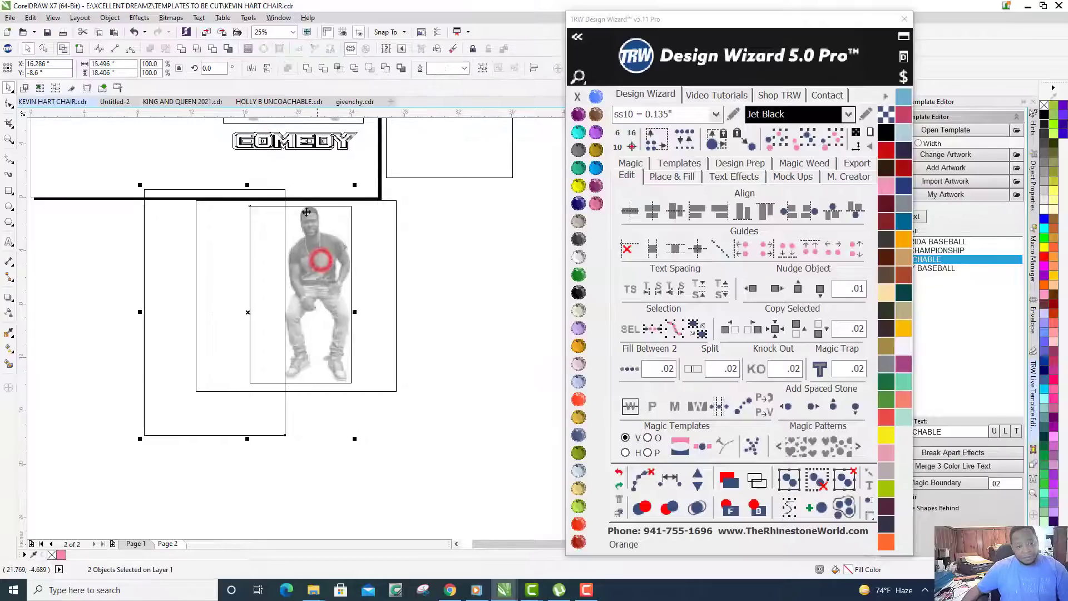
pyautogui.click(214, 49)
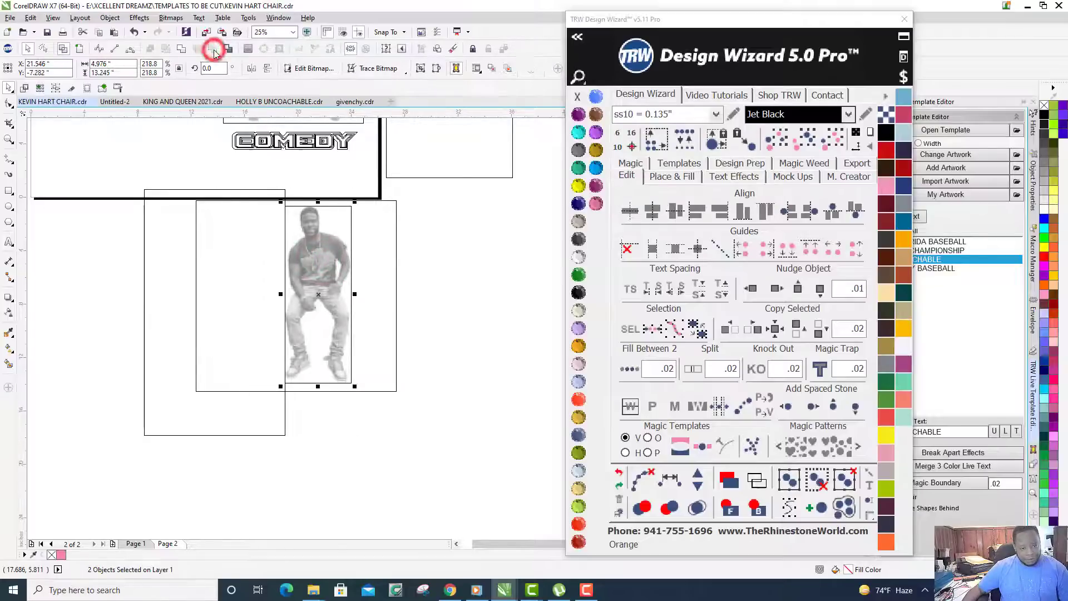
pyautogui.click(240, 326)
pyautogui.press('Delete')
# Delete the black backdrop rectangle behind the man's image and save the document.
pyautogui.click(236, 345)
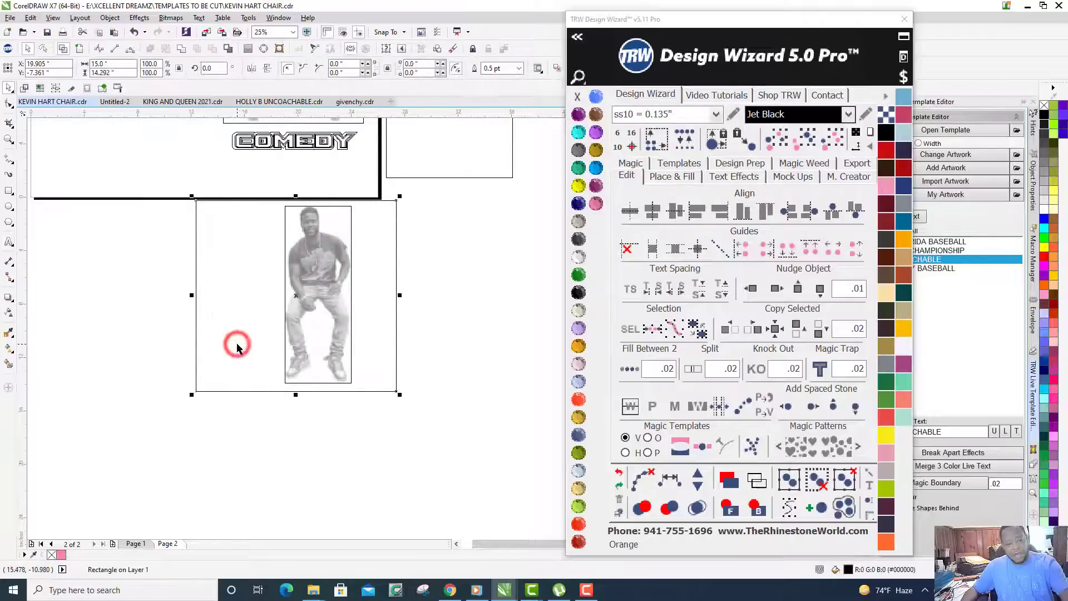
pyautogui.press('Delete')
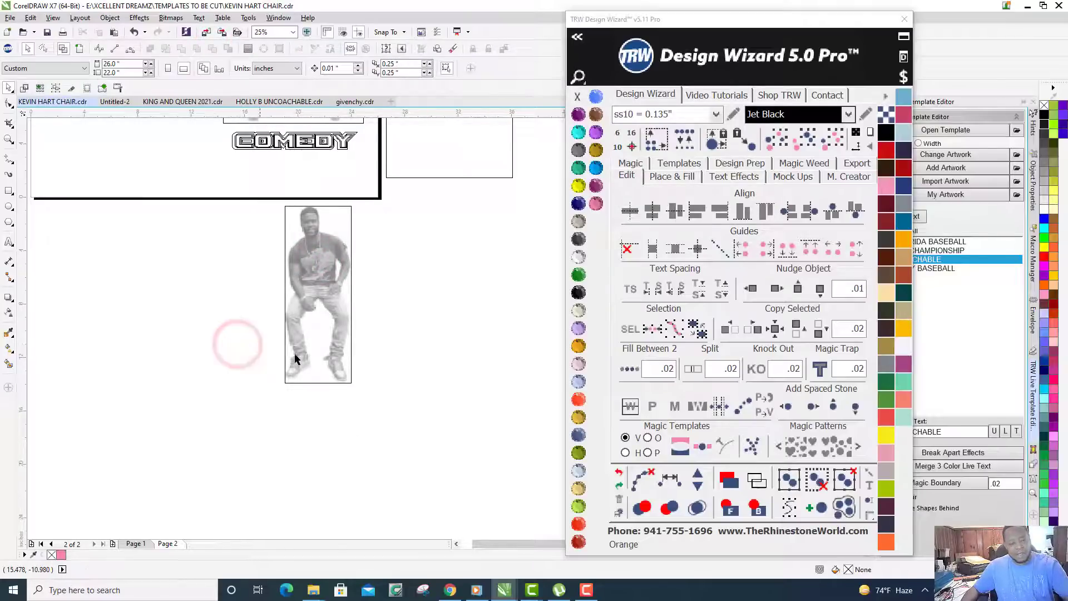
pyautogui.click(47, 32)
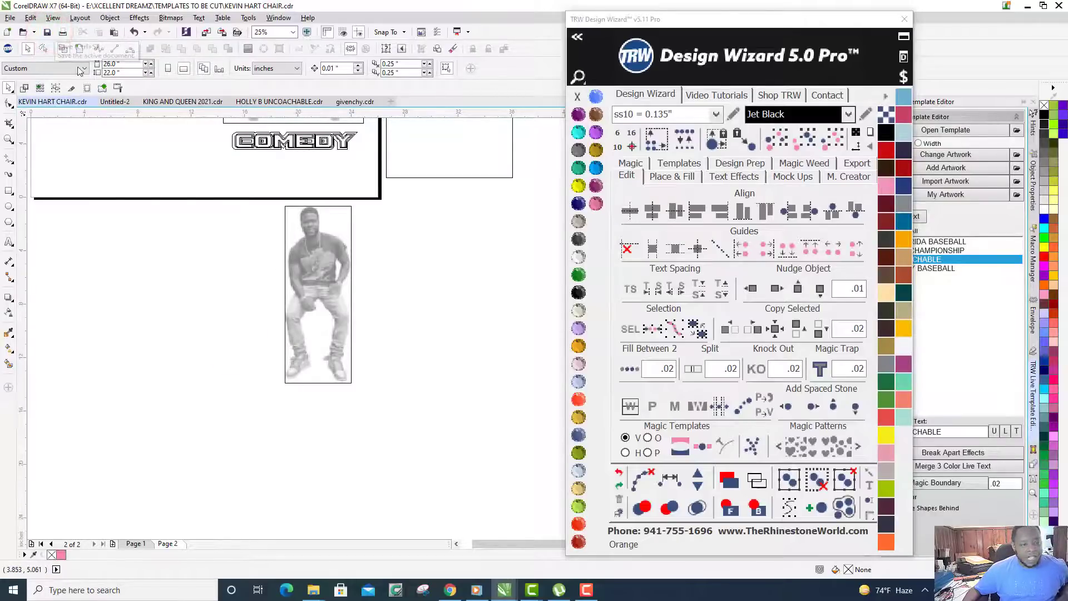
# Return to the full-colour display and move the trimmed image of the man back onto the large throne.
pyautogui.click(80, 49)
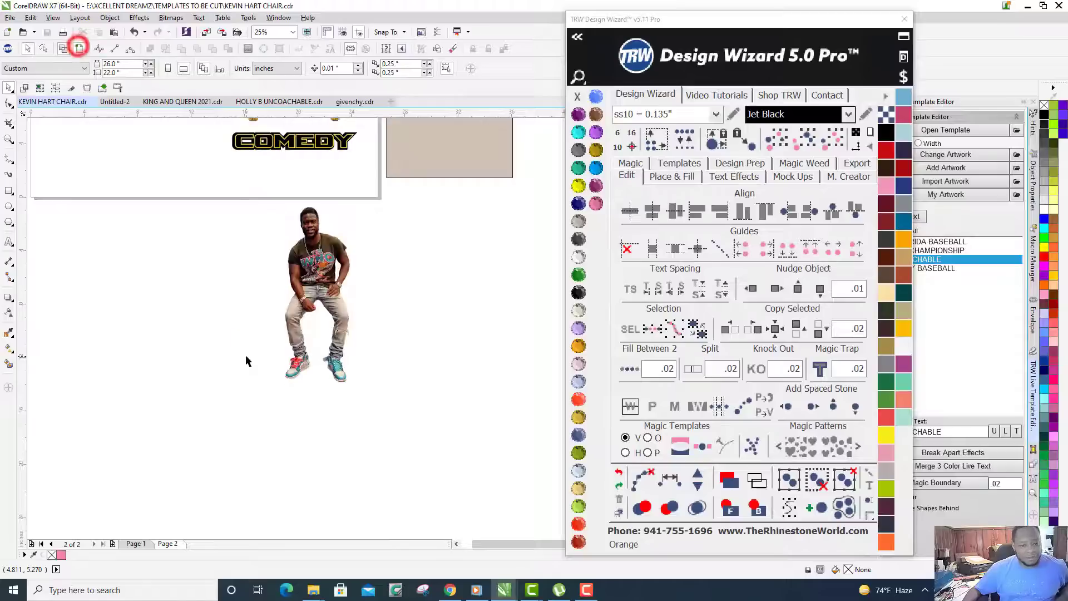
pyautogui.click(80, 50)
pyautogui.click(80, 50)
pyautogui.scroll(-2, 264, 306)
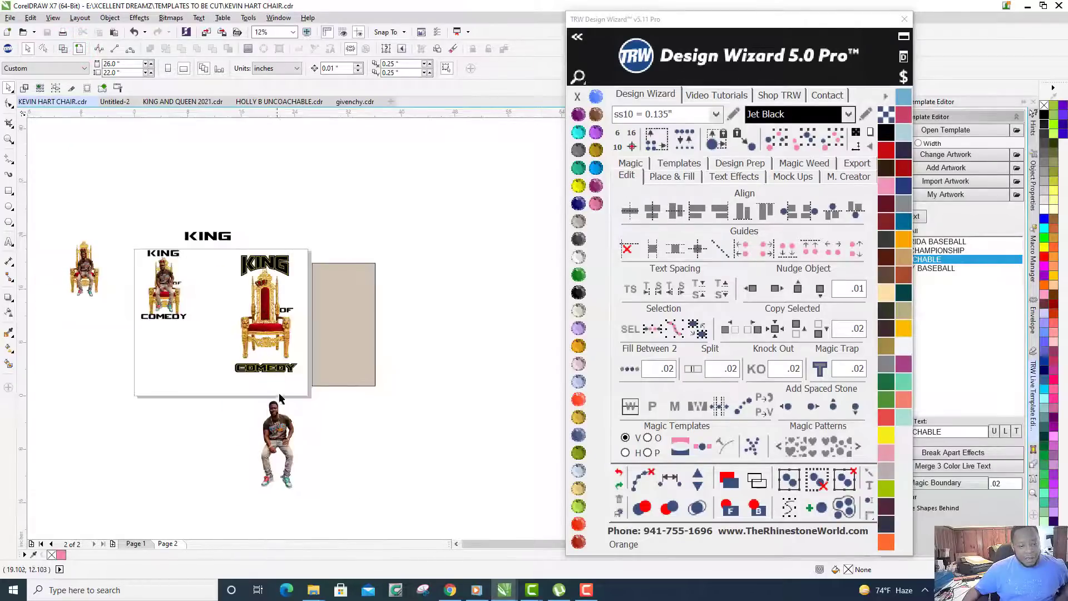
pyautogui.moveTo(284, 432); pyautogui.dragTo(272, 322)
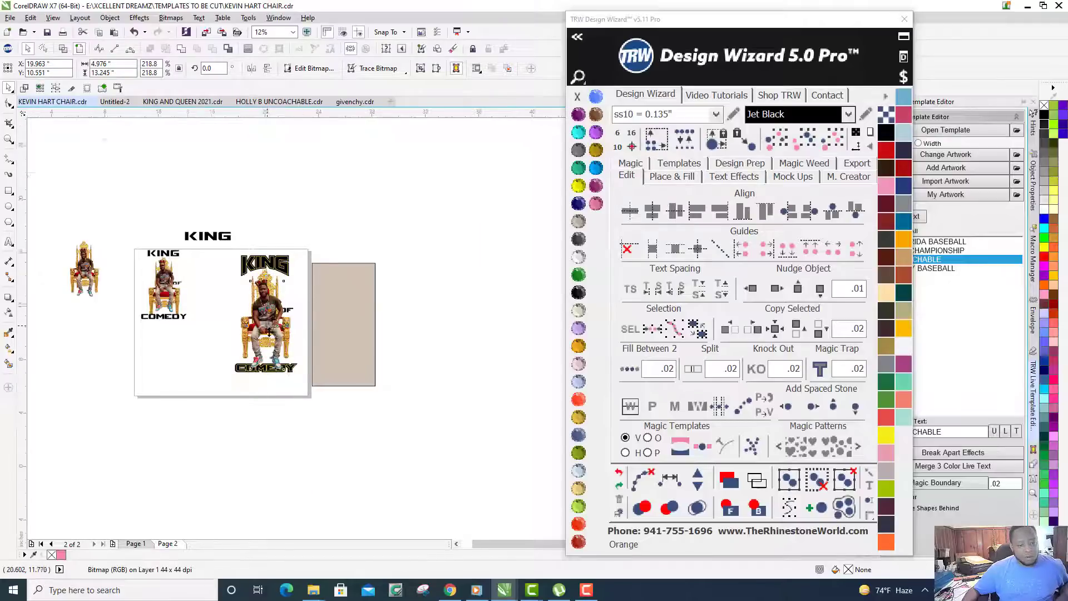
pyautogui.scroll(2, 271, 331)
pyautogui.scroll(4, 277, 313)
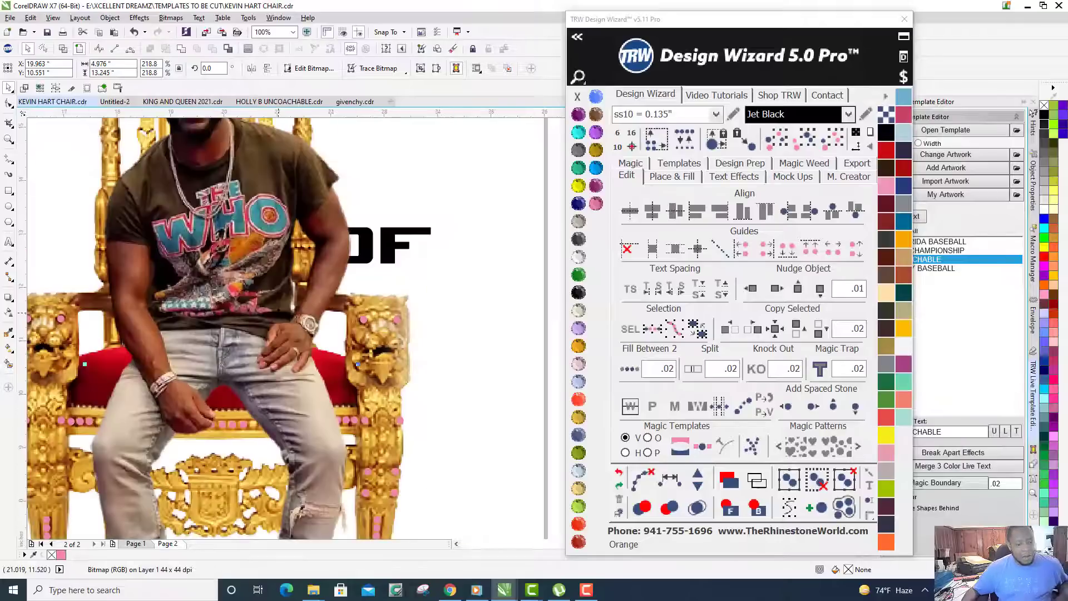
pyautogui.scroll(-2, 278, 312)
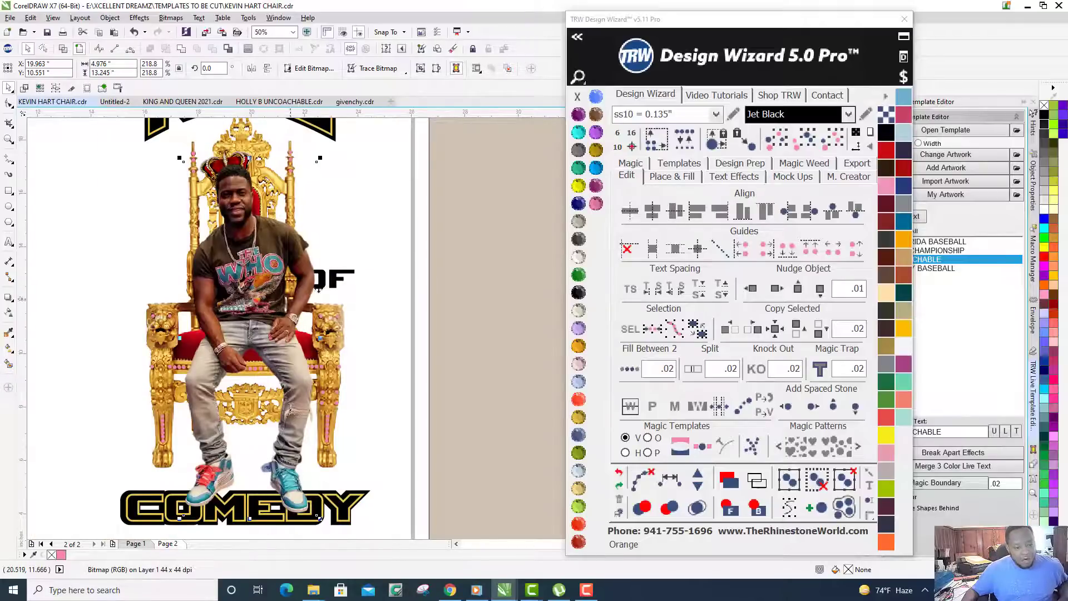
# Move the word OF higher beside the throne, to a Y position of about 14.99 inches, and save the document.
pyautogui.moveTo(336, 277); pyautogui.dragTo(334, 215)
pyautogui.scroll(-2, 334, 215)
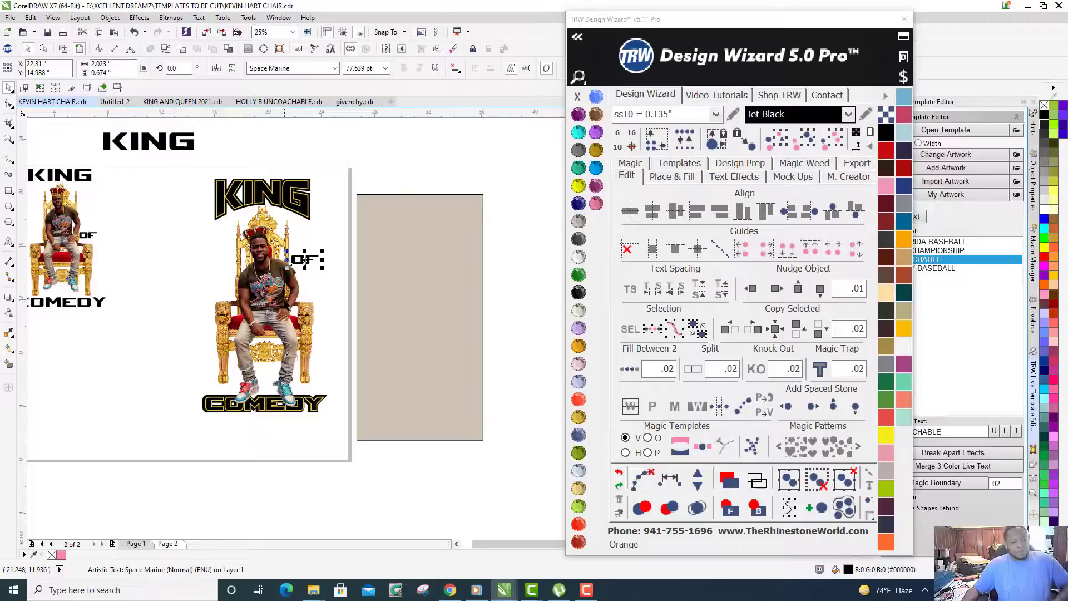
pyautogui.click(290, 448)
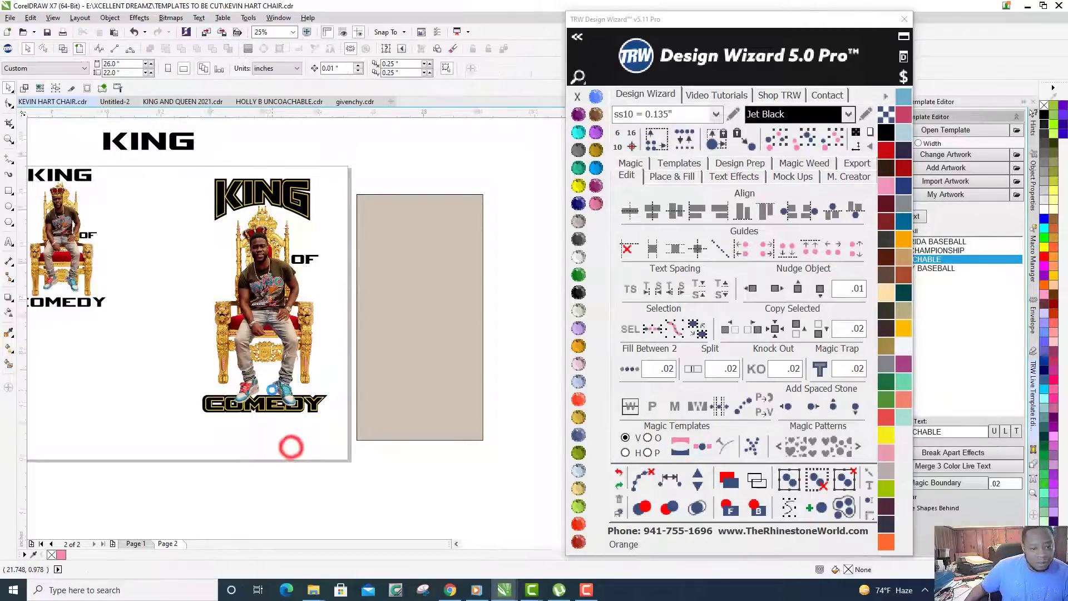
pyautogui.scroll(4, 264, 369)
pyautogui.click(46, 33)
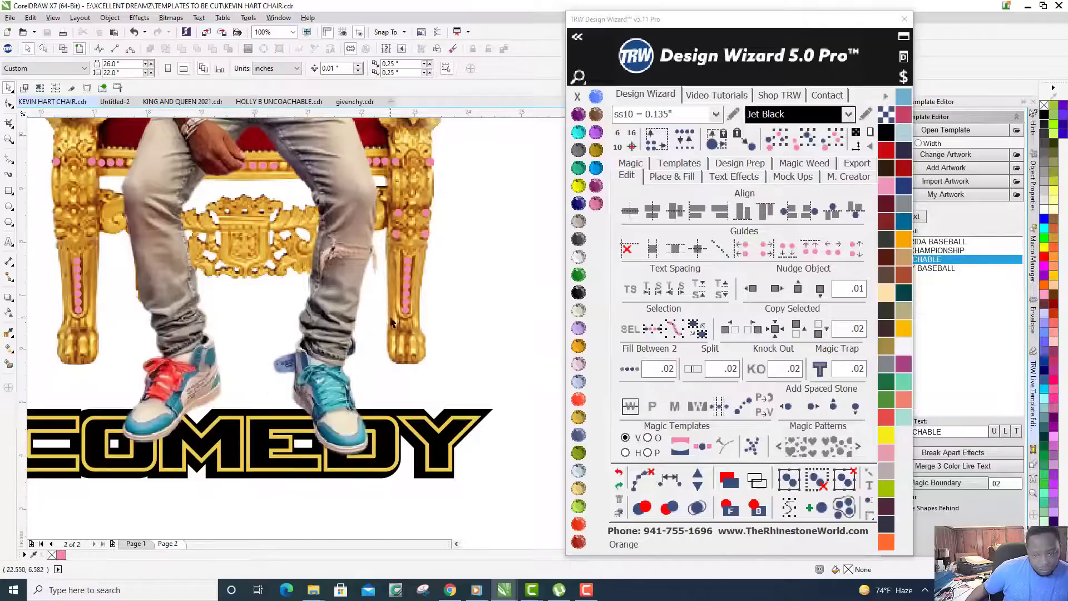
# Select all stones matching the pink stone on the throne's left front post and recolour them Emerald.
pyautogui.scroll(-3, 155, 250)
pyautogui.scroll(3, 158, 325)
pyautogui.scroll(2, 158, 303)
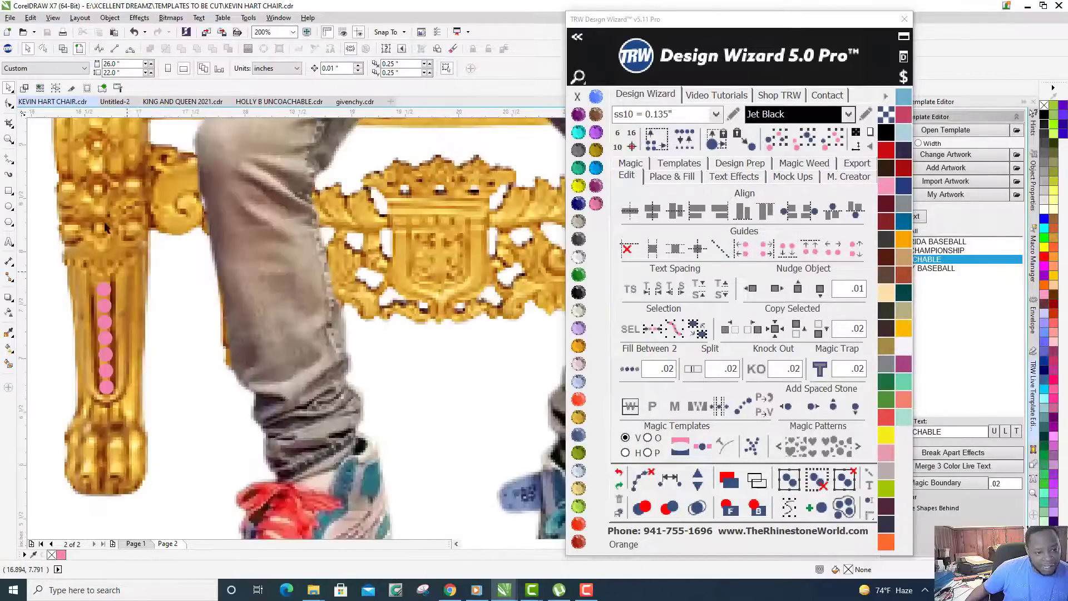
pyautogui.scroll(-2, 139, 278)
pyautogui.scroll(1, 105, 197)
pyautogui.click(108, 191)
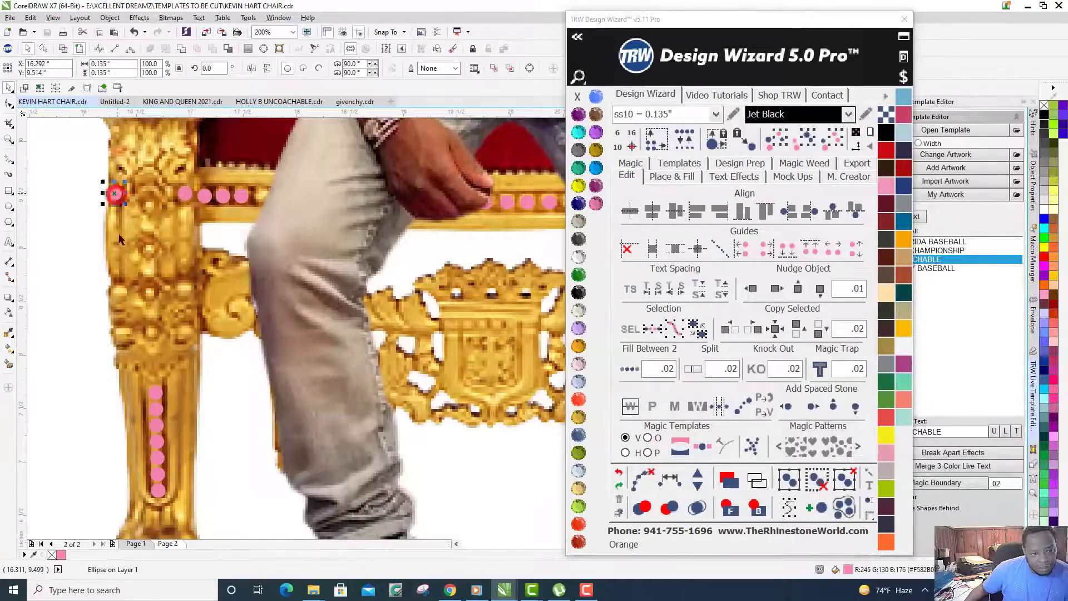
pyautogui.scroll(-3, 111, 211)
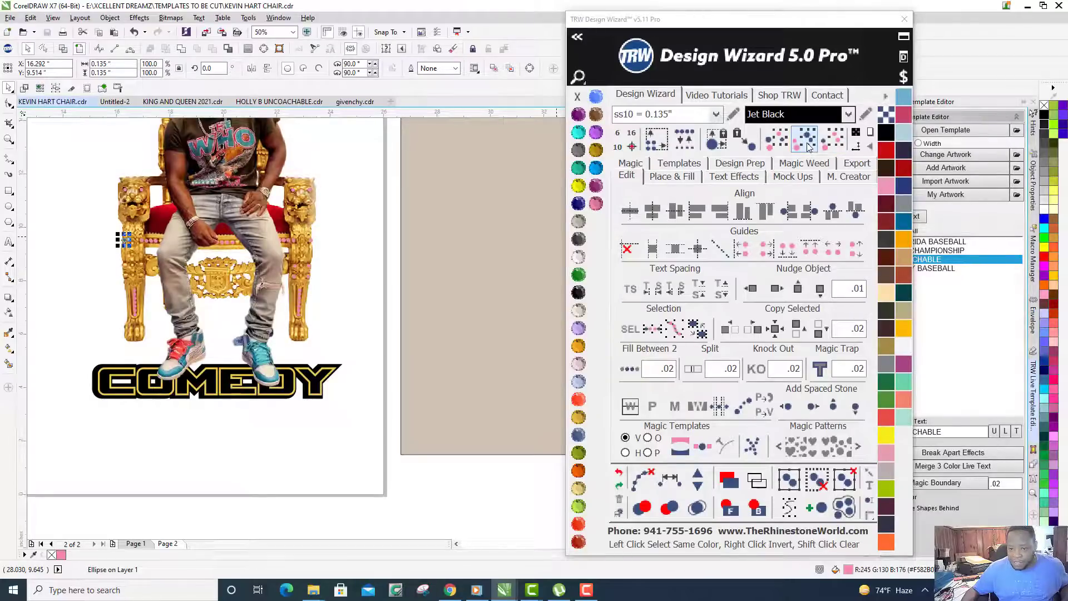
pyautogui.click(838, 146)
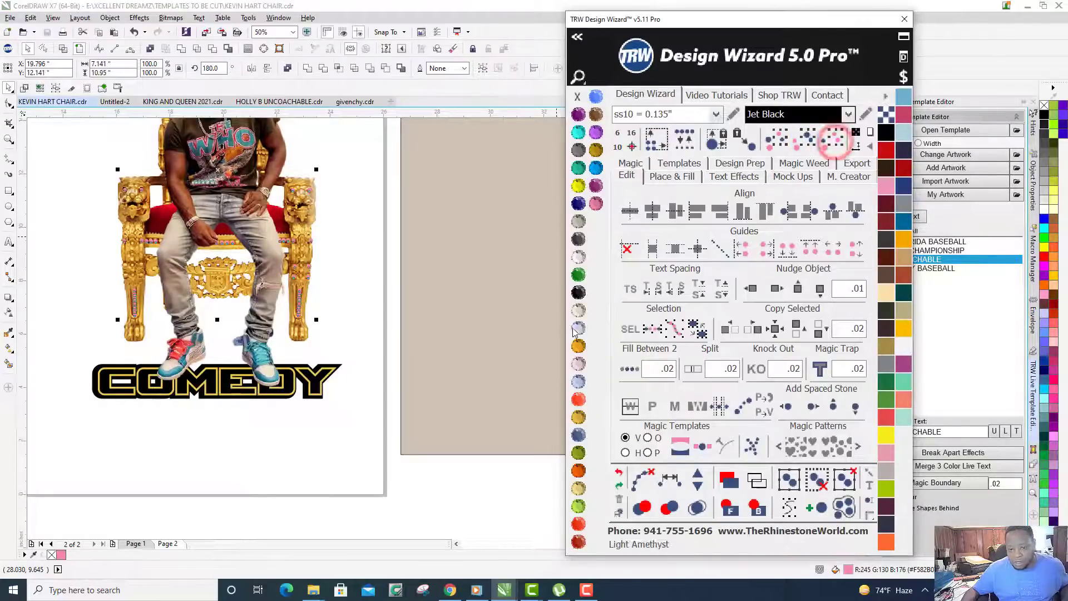
pyautogui.click(578, 277)
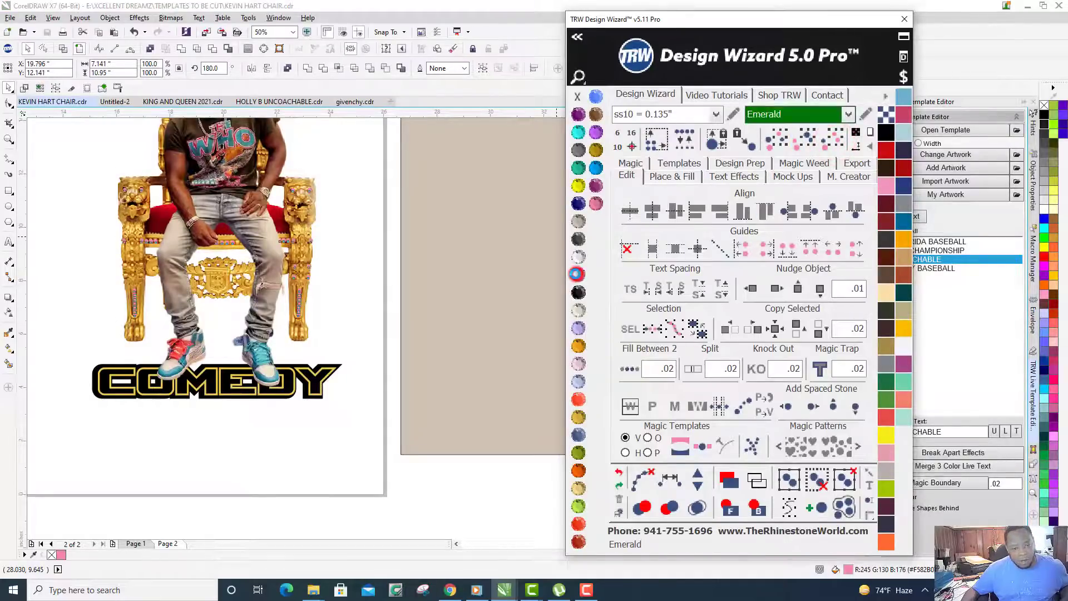
pyautogui.click(337, 282)
# Place four copies of an Emerald stone on the left front post, in two rows between the seat rail and the leg's stone column.
pyautogui.scroll(1, 128, 267)
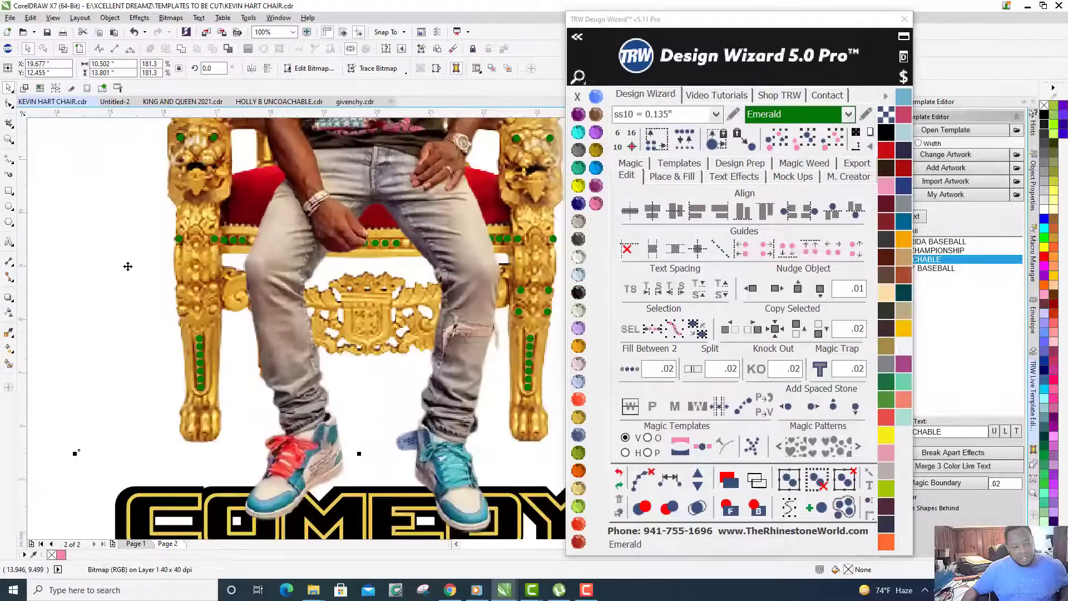
pyautogui.scroll(1, 200, 345)
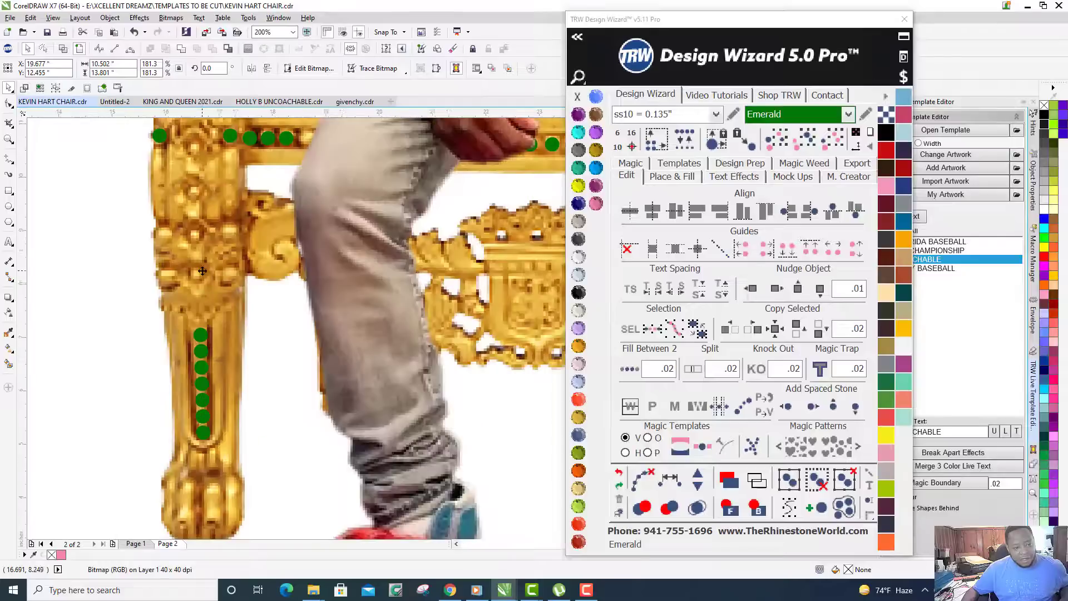
pyautogui.scroll(-1, 209, 223)
pyautogui.scroll(1, 218, 200)
pyautogui.click(221, 192)
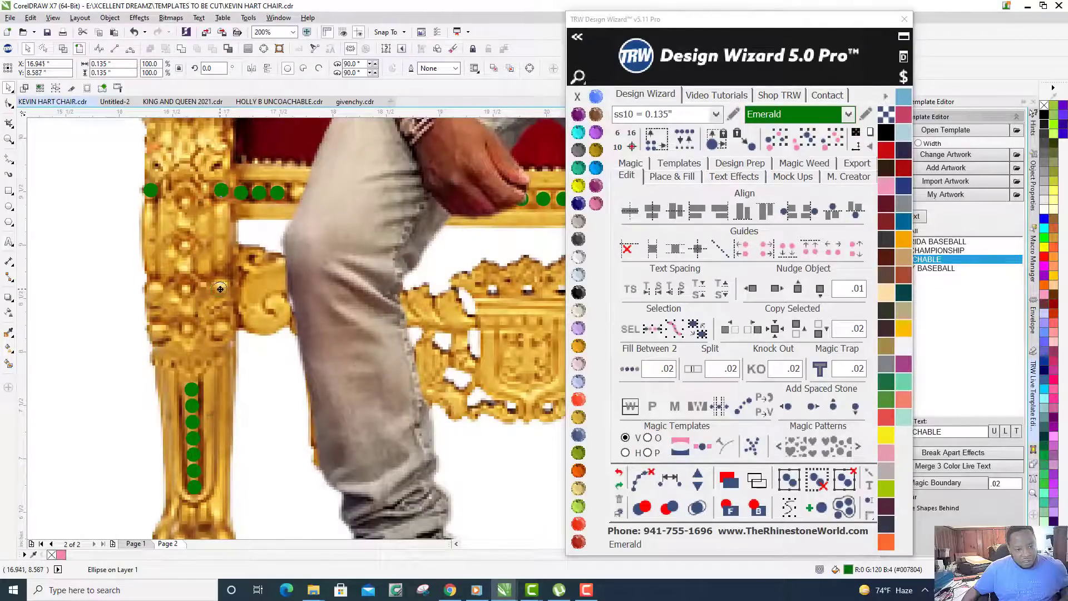
pyautogui.scroll(1, 220, 288)
pyautogui.scroll(-1, 220, 288)
pyautogui.scroll(1, 219, 288)
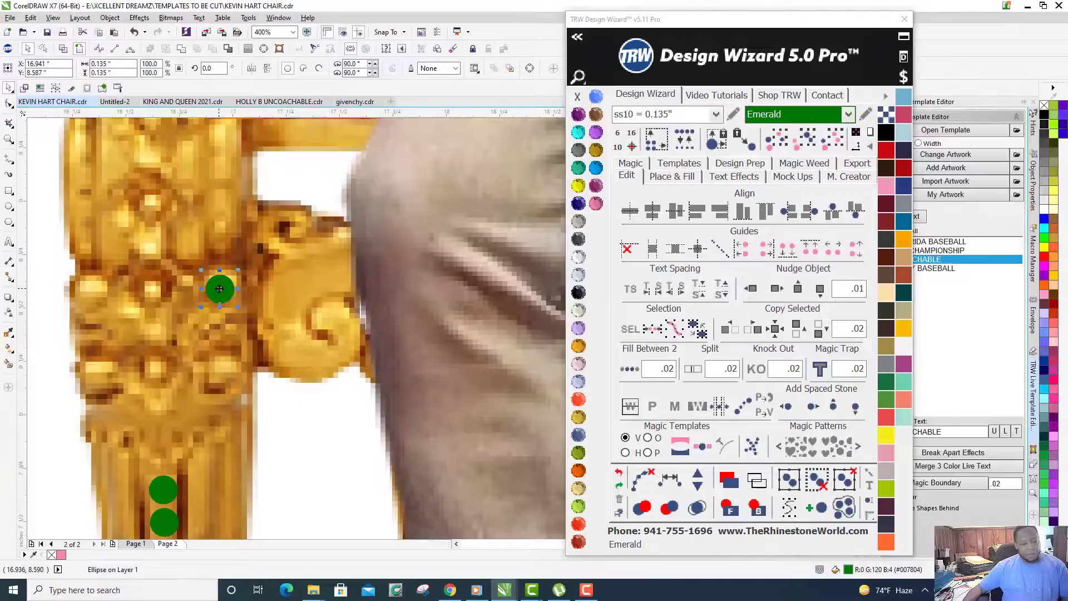
pyautogui.moveTo(221, 287); pyautogui.dragTo(220, 285)
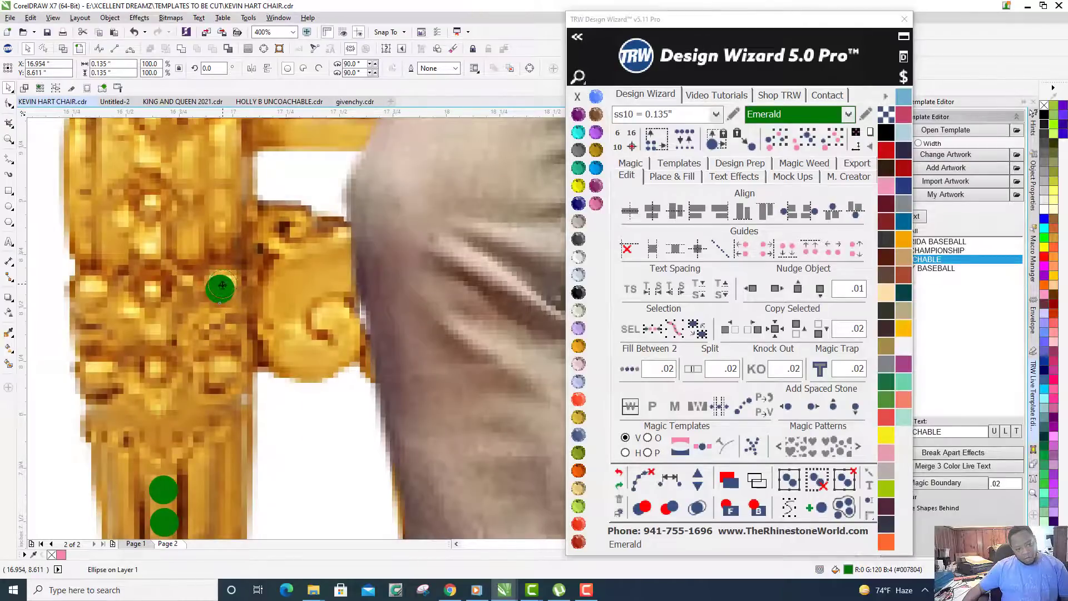
pyautogui.scroll(1, 222, 286)
pyautogui.scroll(-2, 217, 288)
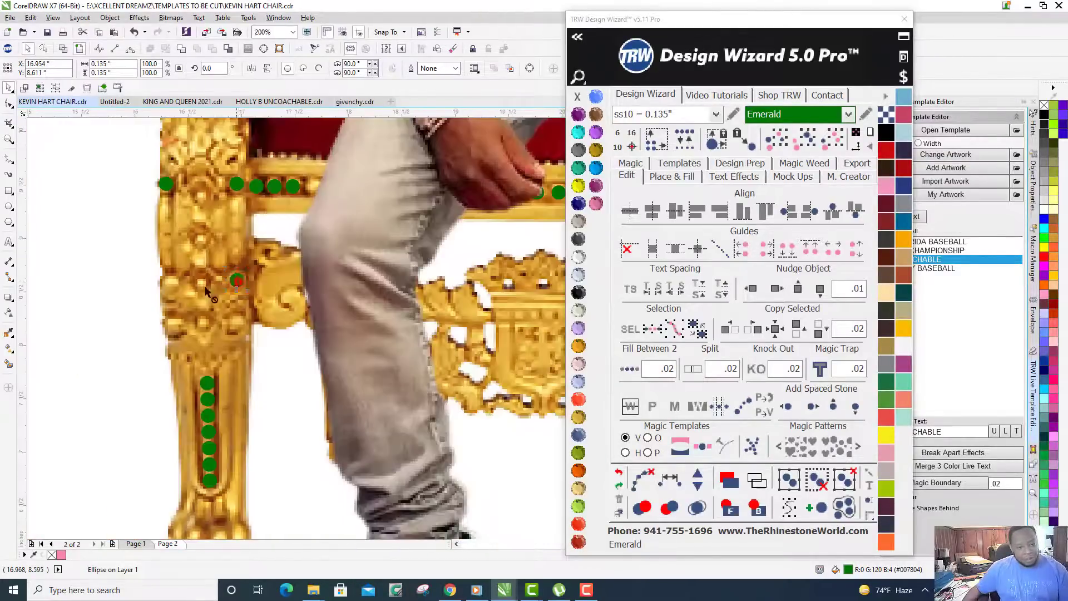
pyautogui.moveTo(236, 281); pyautogui.dragTo(171, 284)
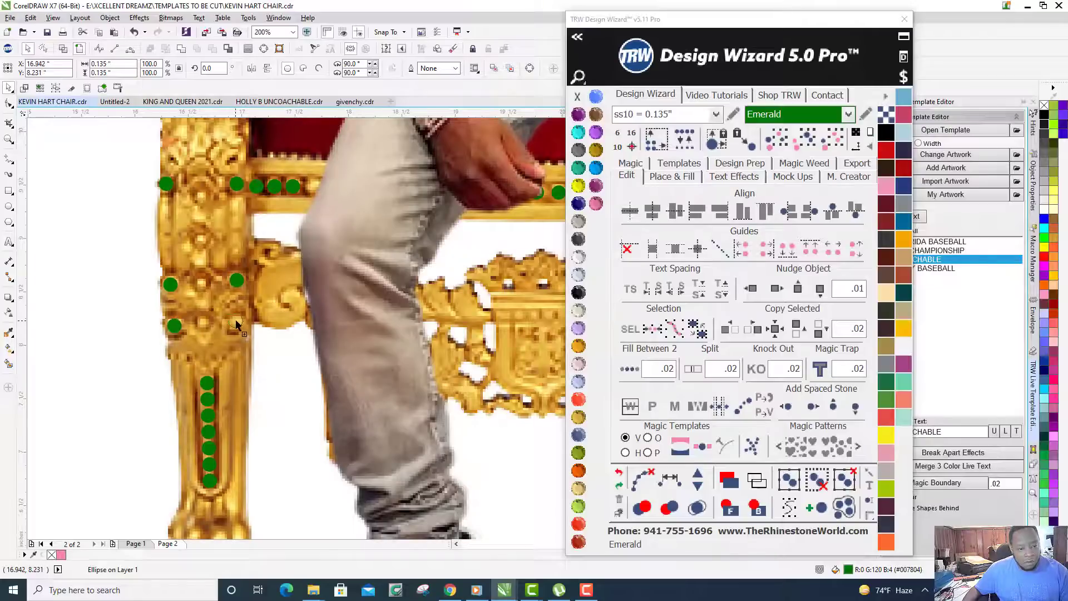
pyautogui.scroll(-3, 236, 326)
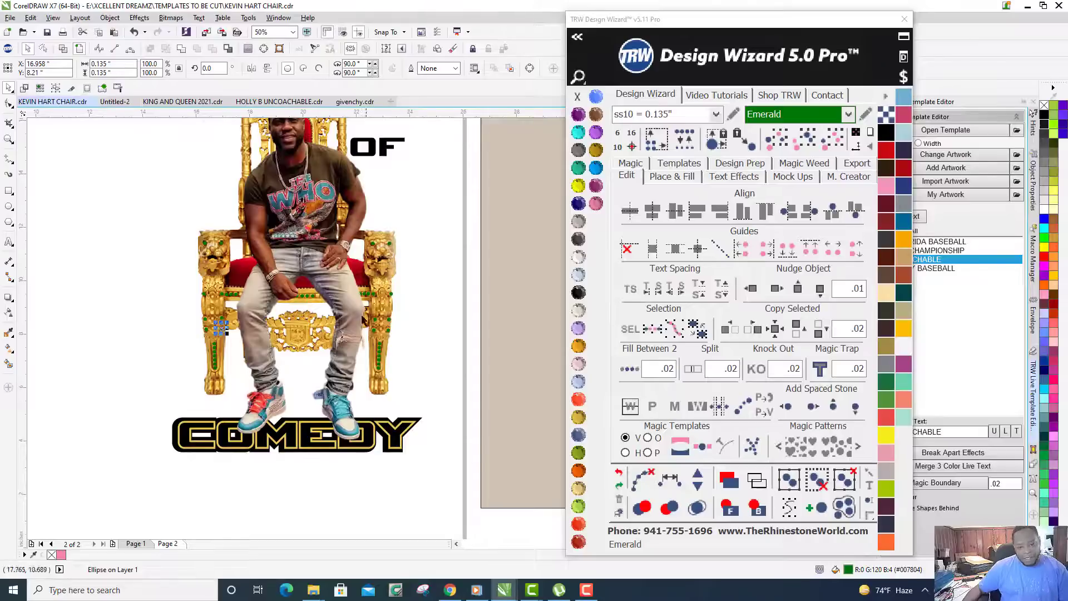
pyautogui.scroll(3, 334, 303)
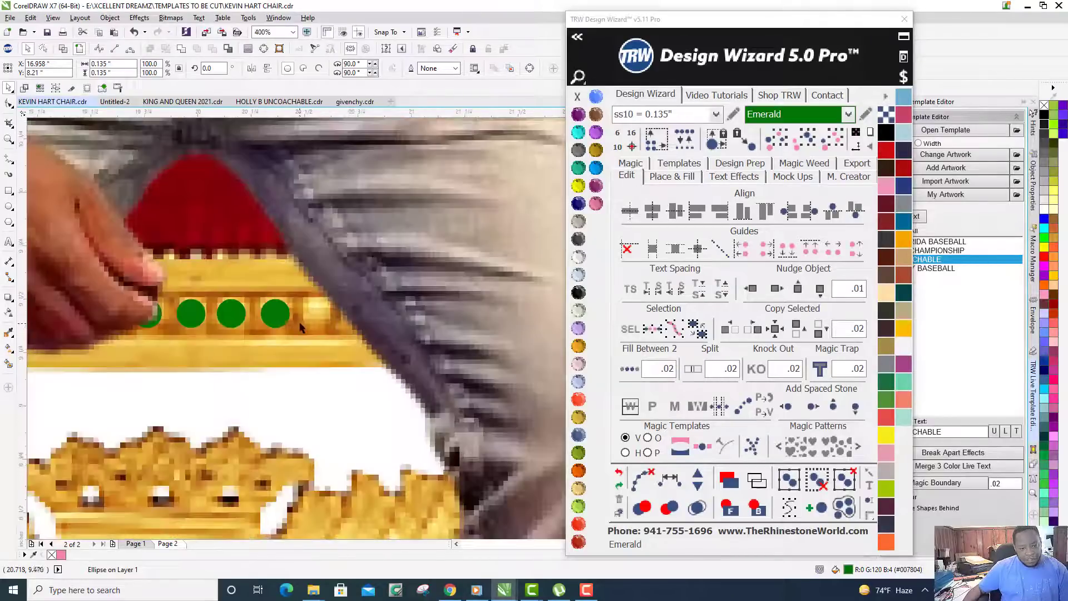
pyautogui.moveTo(272, 313); pyautogui.dragTo(317, 310)
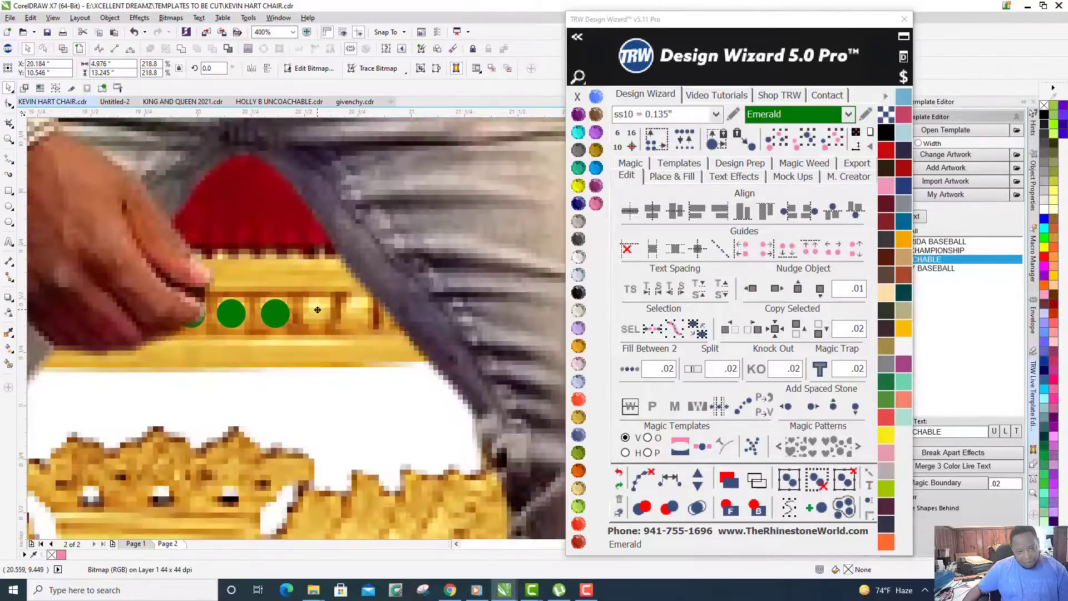
pyautogui.hotkey('ctrl', 'z')
pyautogui.scroll(-3, 318, 310)
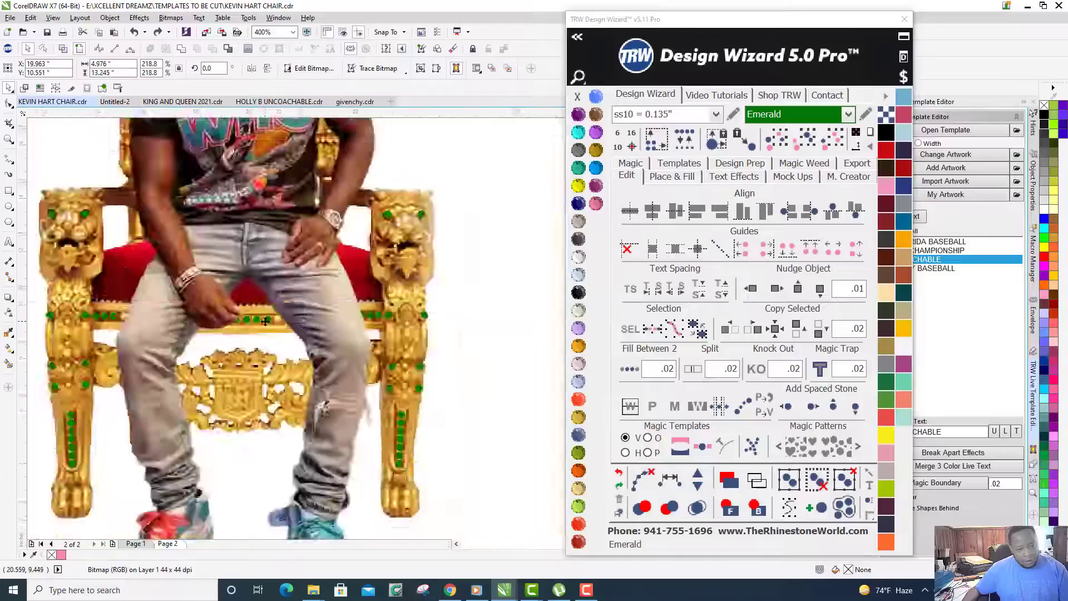
pyautogui.click(467, 325)
pyautogui.scroll(3, 202, 328)
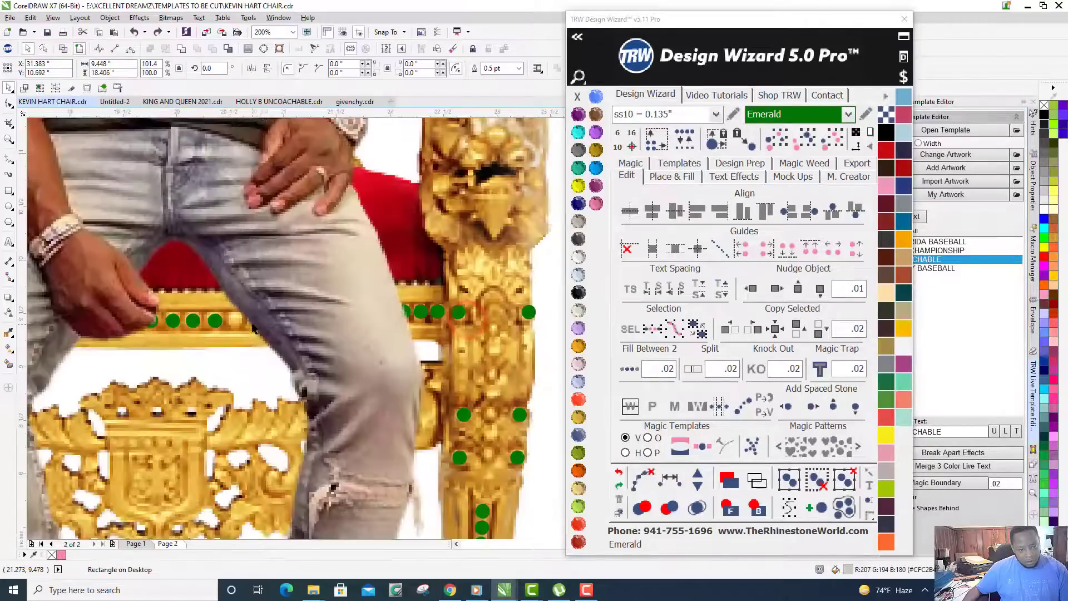
pyautogui.click(211, 318)
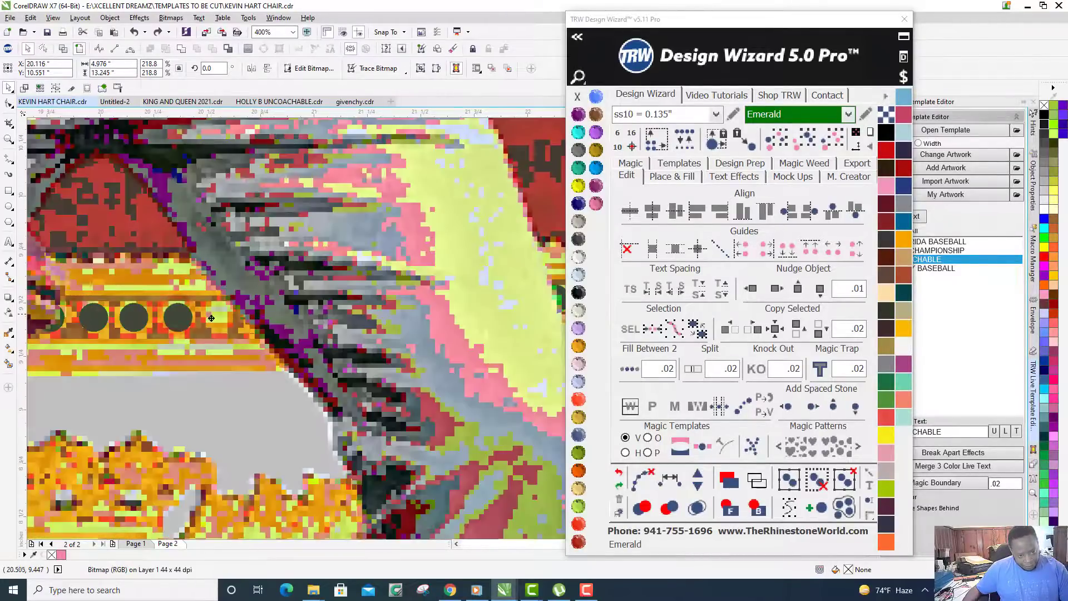
pyautogui.scroll(-3, 209, 317)
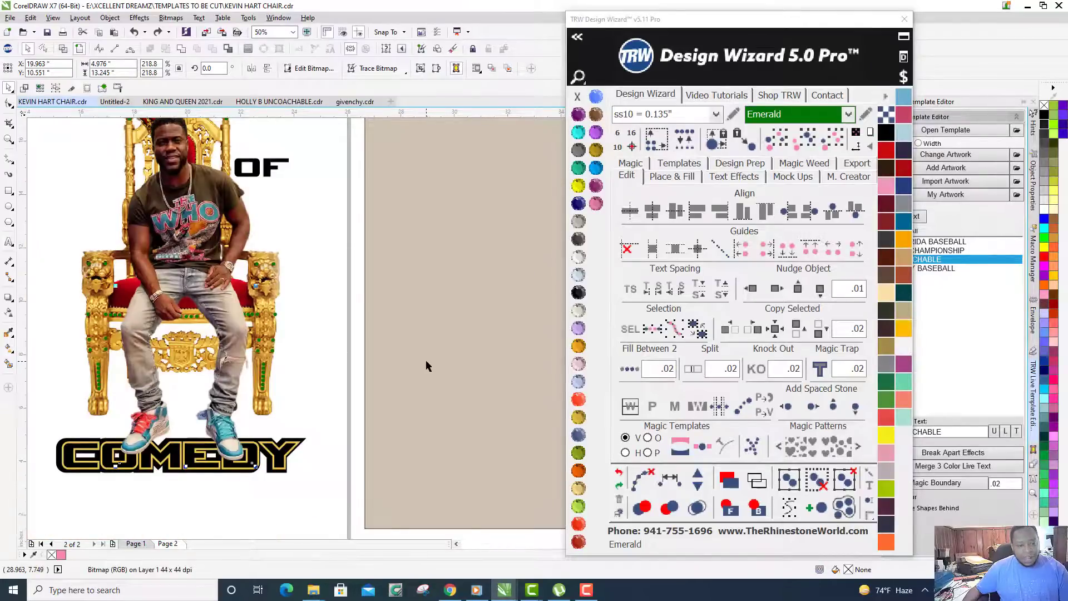
pyautogui.click(425, 364)
# Bring all Emerald stones to the front and copy the rightmost centre-rail stone onto the next bead, at about X 20.553, Y 9.431 inches.
pyautogui.scroll(2, 291, 382)
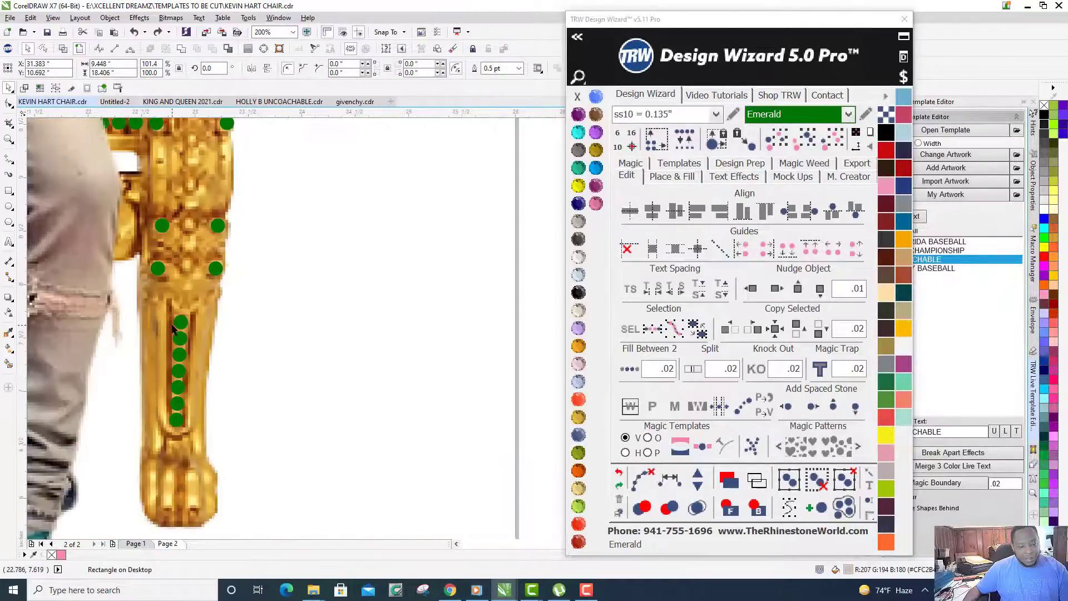
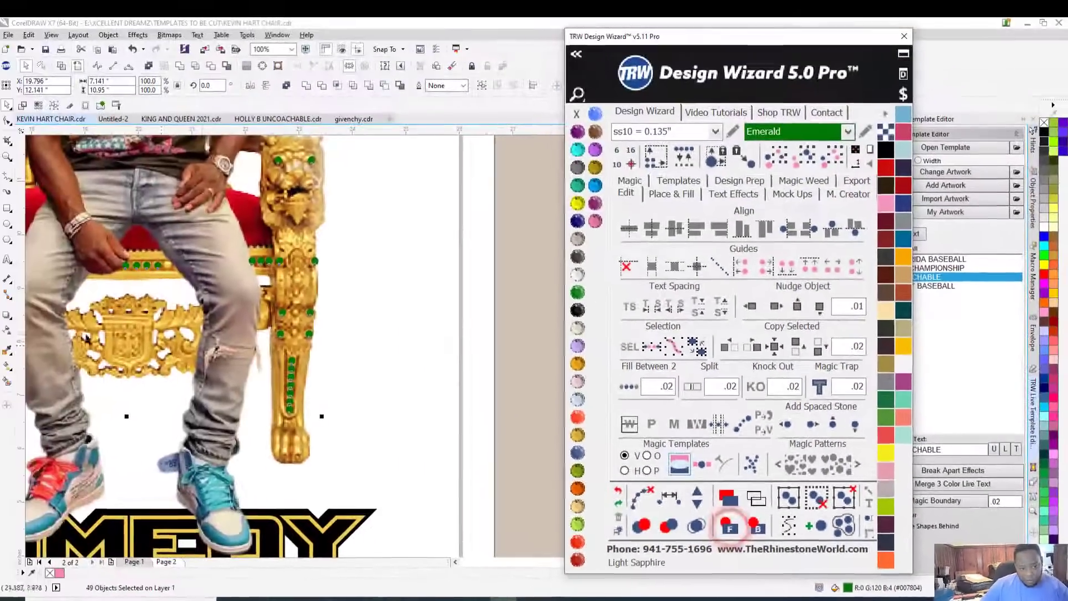
pyautogui.scroll(-2, 219, 353)
pyautogui.click(437, 297)
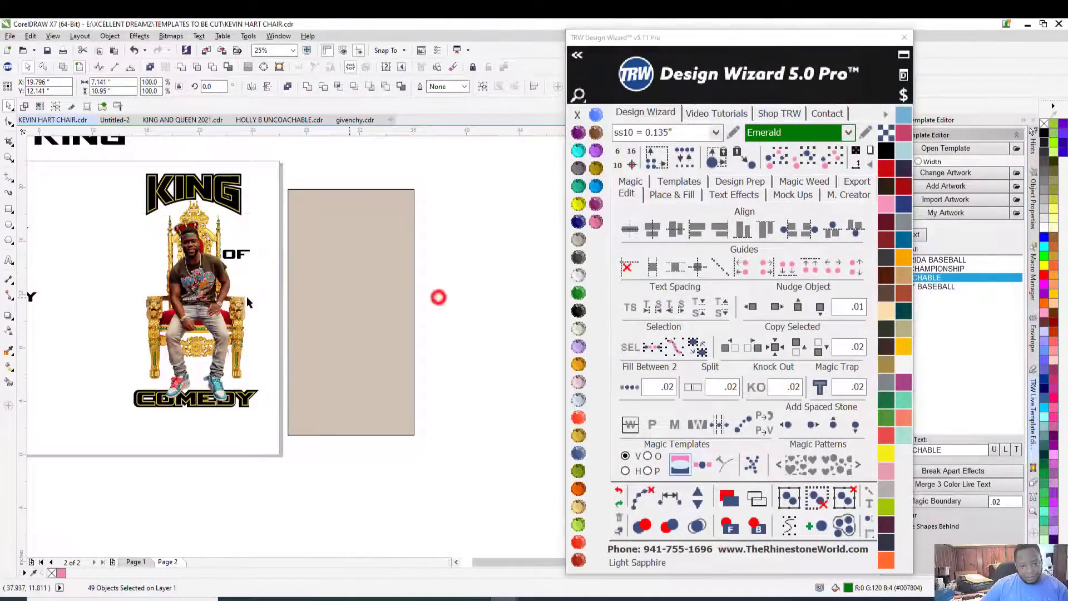
pyautogui.scroll(4, 187, 356)
pyautogui.click(180, 347)
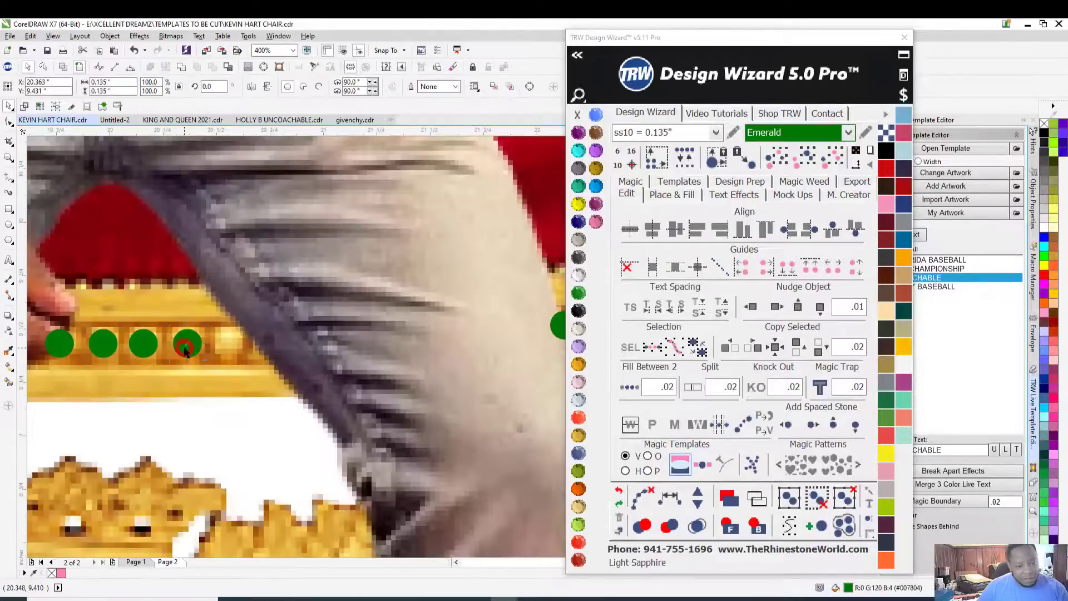
pyautogui.moveTo(180, 346); pyautogui.dragTo(219, 348)
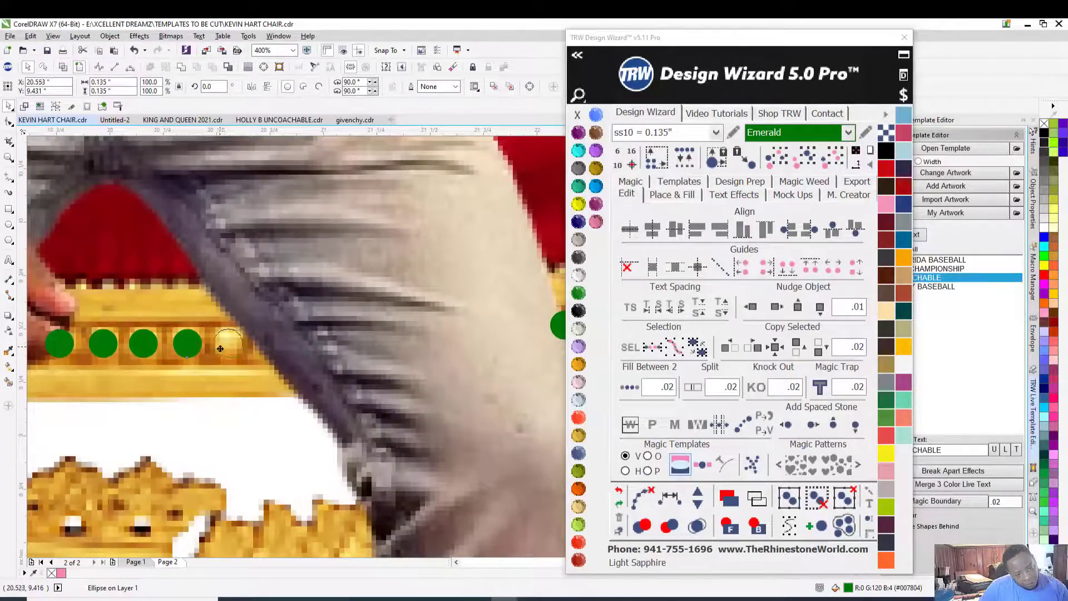
pyautogui.moveTo(220, 349); pyautogui.dragTo(224, 348)
pyautogui.scroll(-3, 223, 350)
pyautogui.scroll(2, 205, 357)
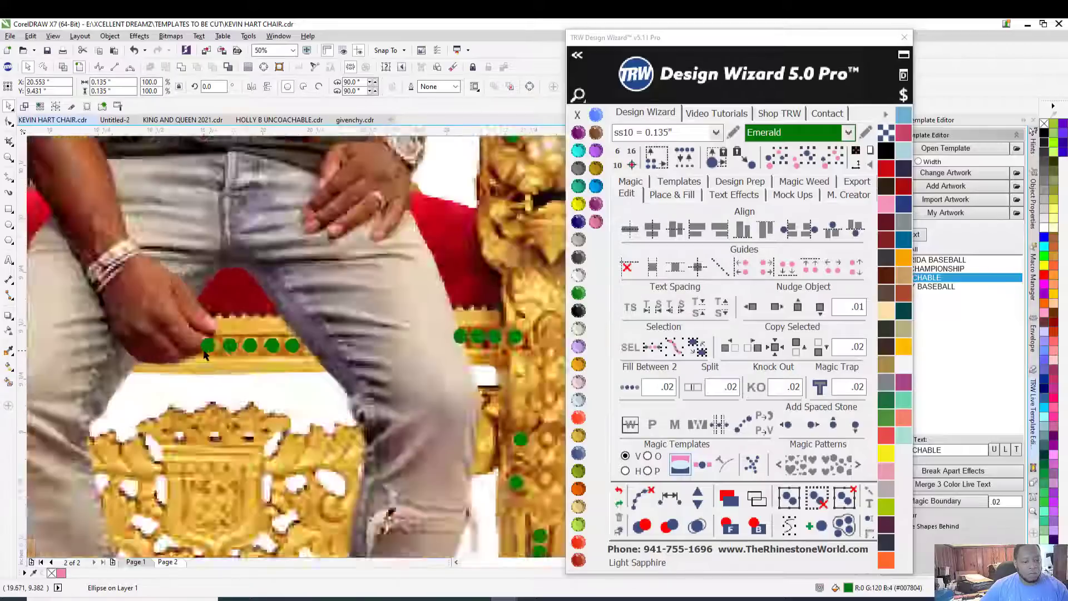
# Nudge the centre-rail stone beside the man's fingers slightly right, to about X 19.79 inches.
pyautogui.scroll(4, 205, 356)
pyautogui.click(214, 339)
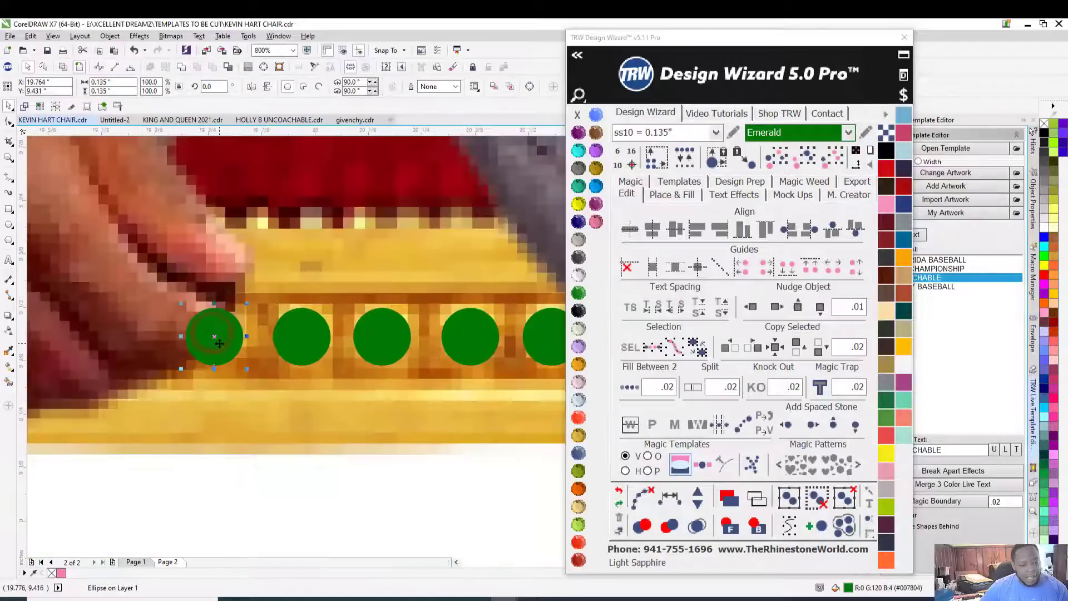
pyautogui.moveTo(221, 343); pyautogui.dragTo(230, 340)
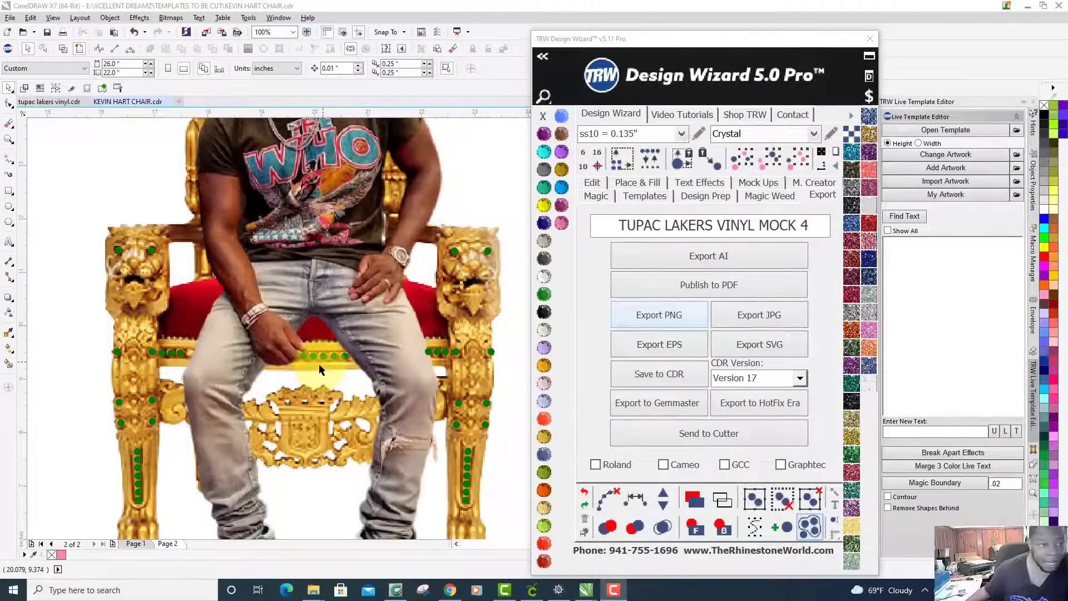
# Delete the Emerald stone beside the man's fingers on the centre section of the seat rail.
pyautogui.scroll(3, 319, 363)
pyautogui.scroll(-3, 319, 362)
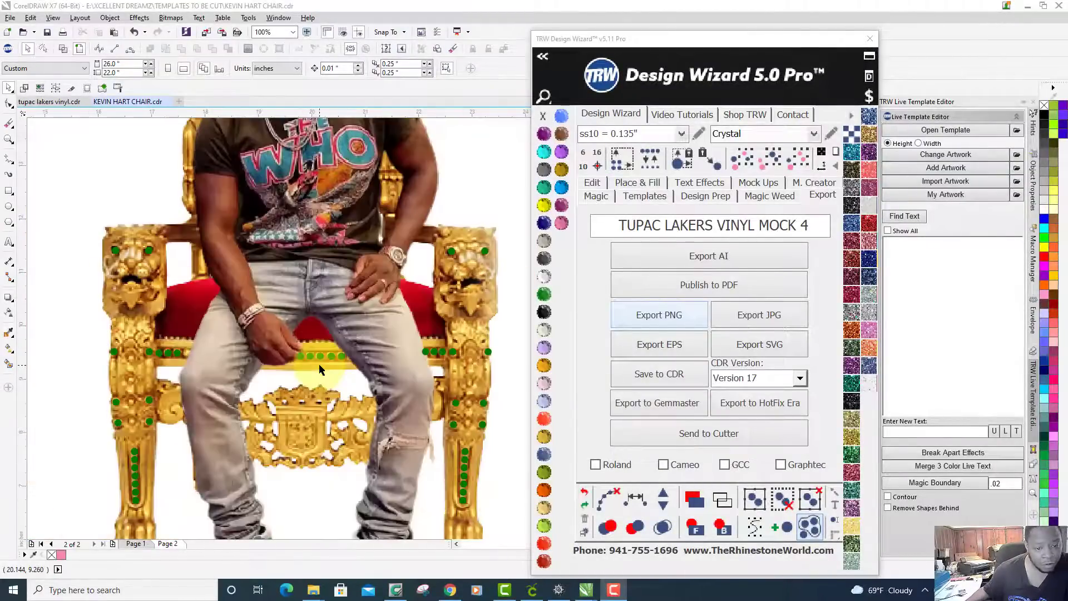
pyautogui.scroll(3, 320, 369)
pyautogui.click(225, 317)
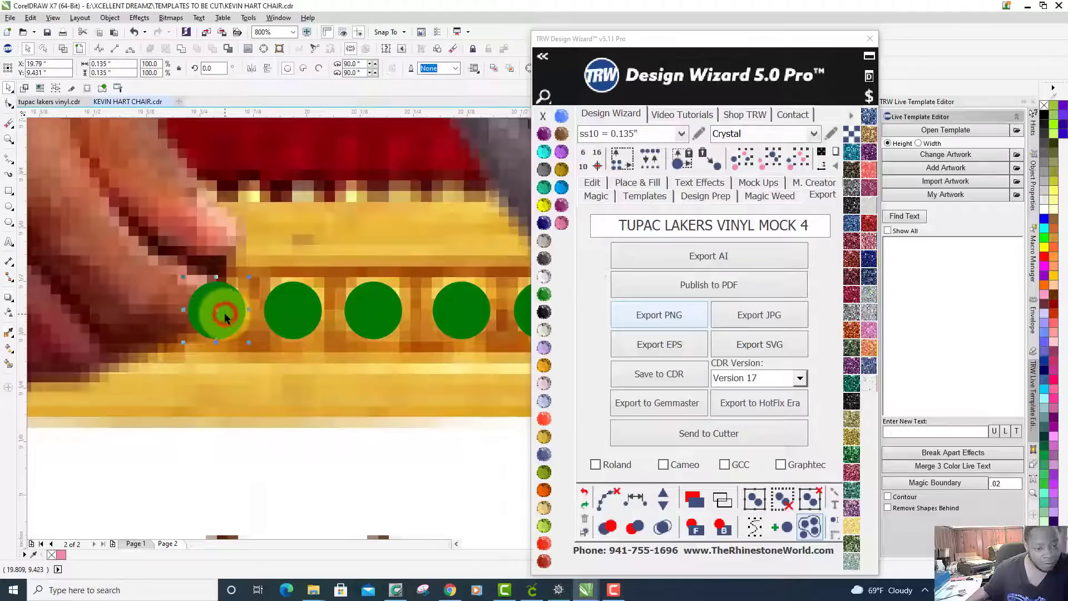
pyautogui.scroll(-1, 226, 316)
pyautogui.press('Escape')
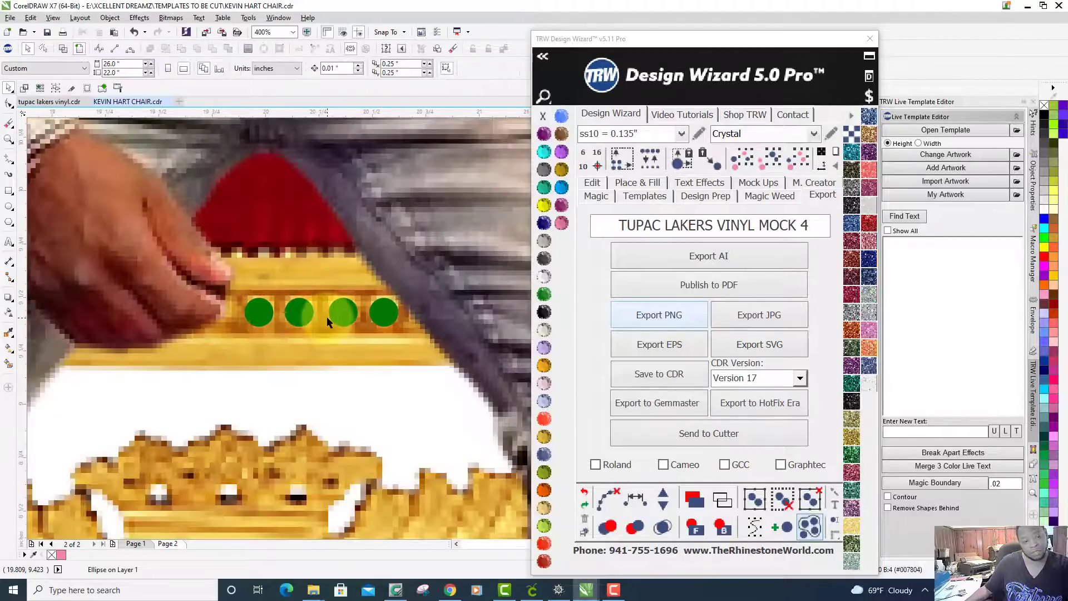
# Delete the Emerald stone closest to the man's leg on the right section of the seat rail.
pyautogui.scroll(-2, 326, 316)
pyautogui.scroll(-1, 328, 322)
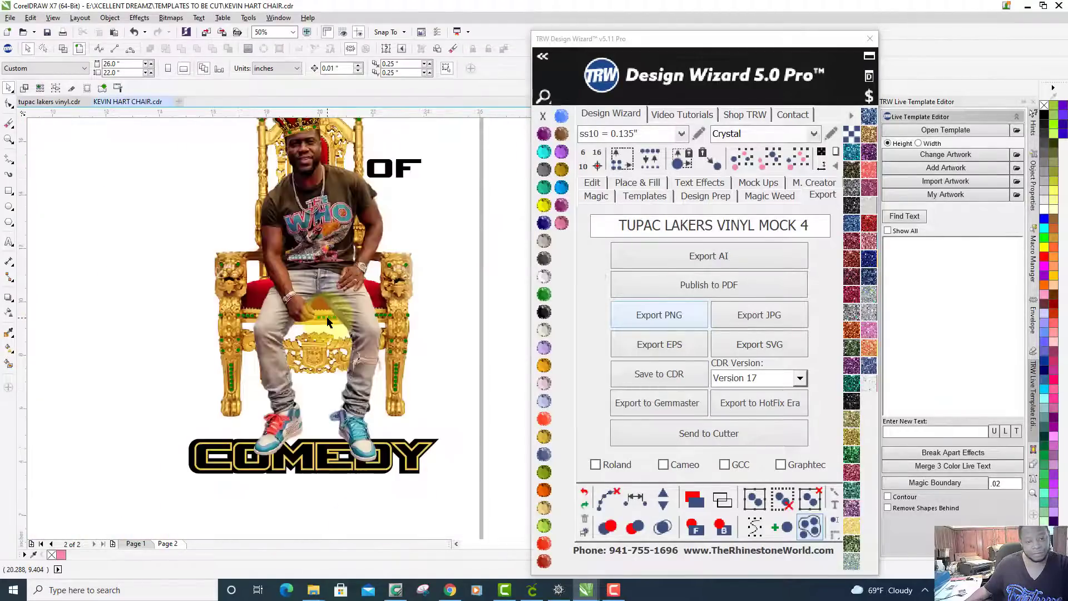
pyautogui.scroll(3, 328, 321)
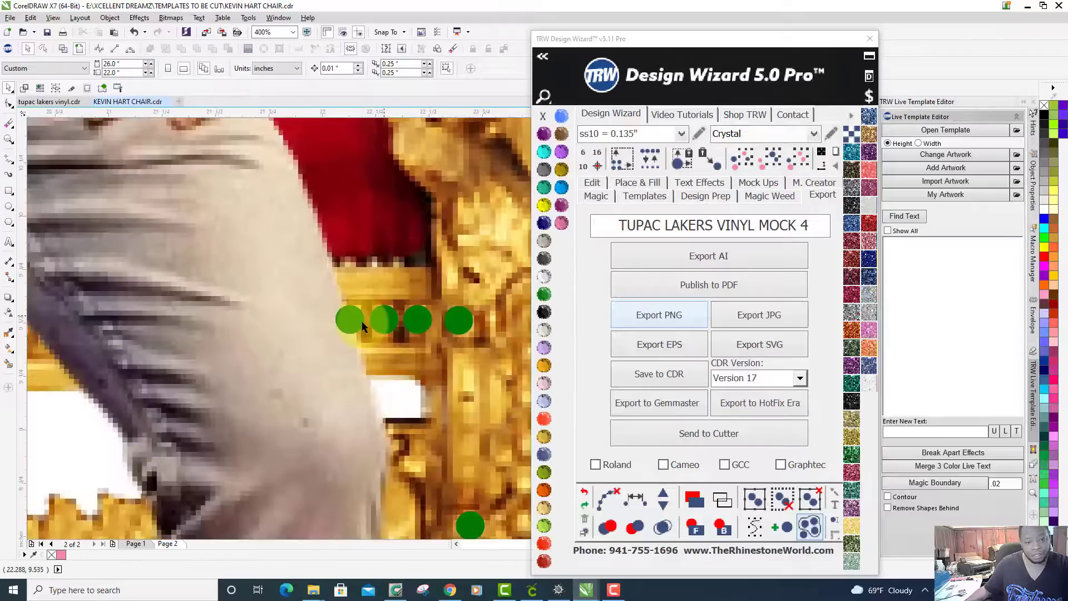
pyautogui.scroll(-2, 362, 322)
pyautogui.scroll(2, 362, 321)
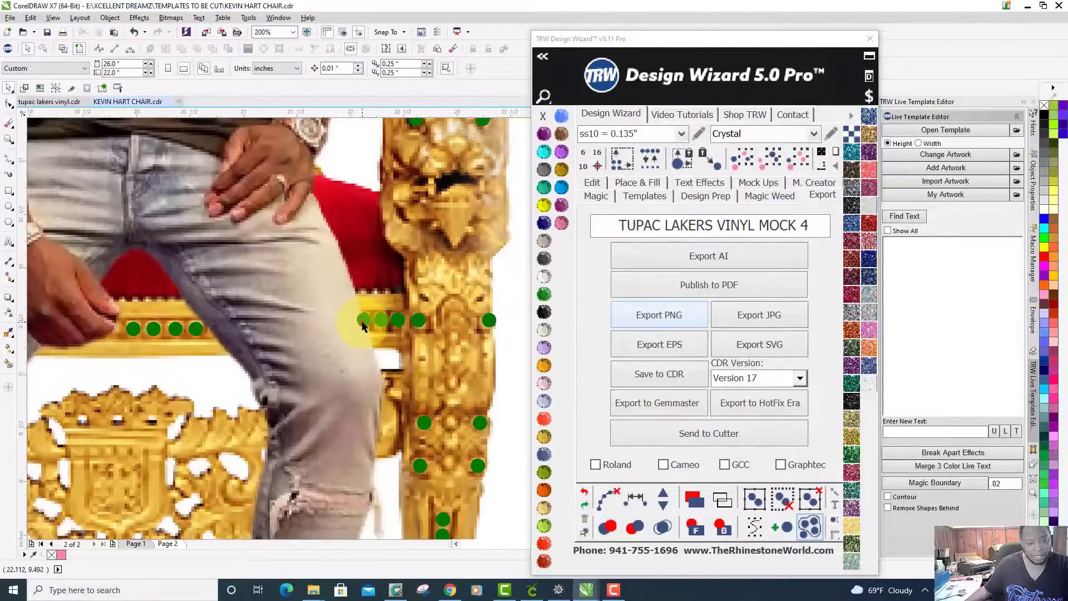
pyautogui.scroll(2, 361, 325)
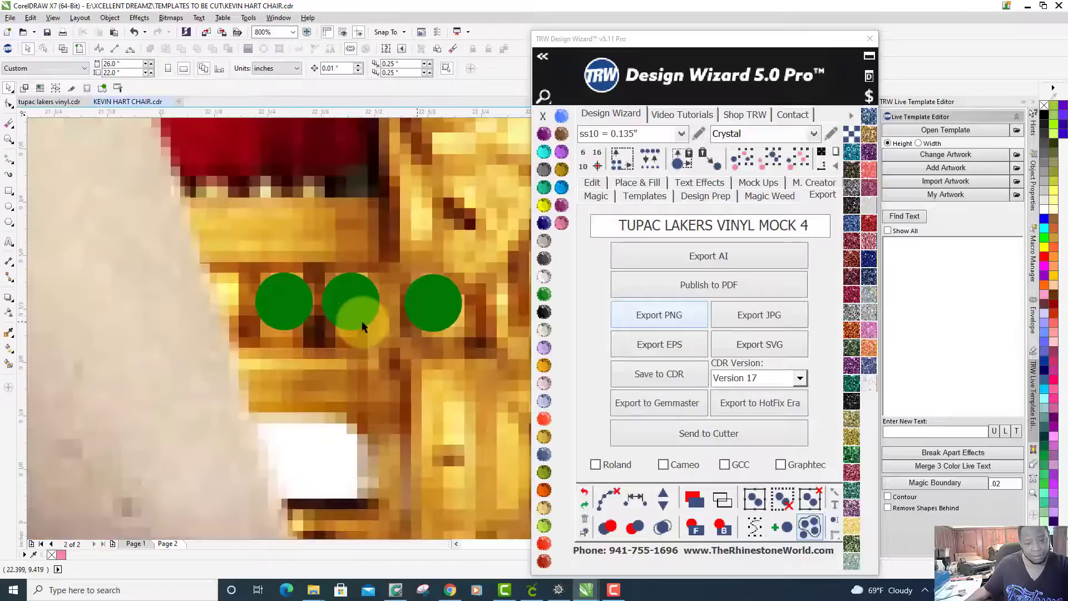
pyautogui.scroll(-4, 354, 324)
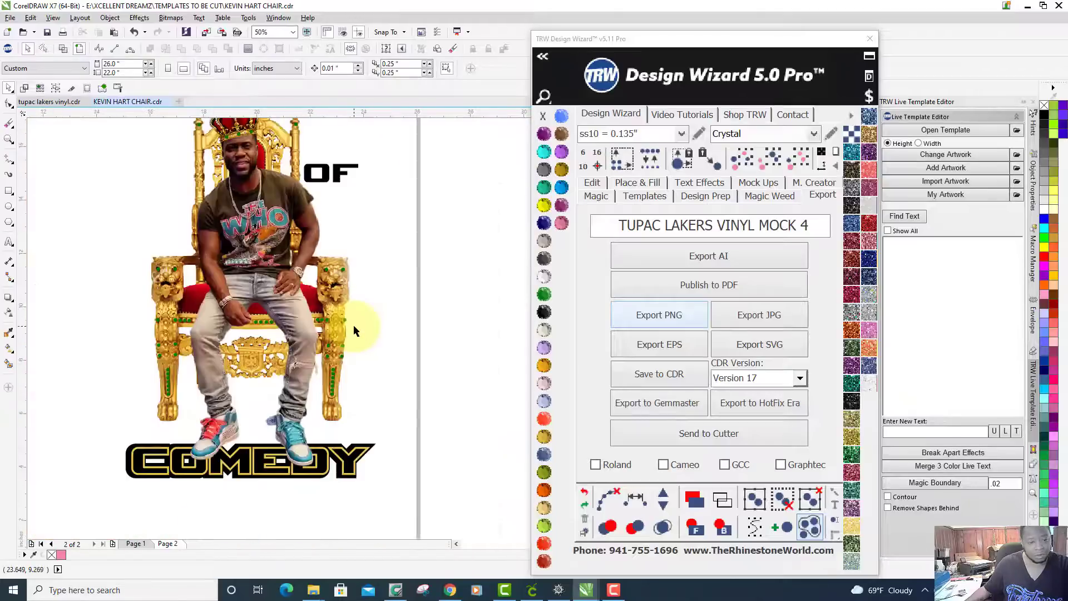
pyautogui.scroll(2, 151, 332)
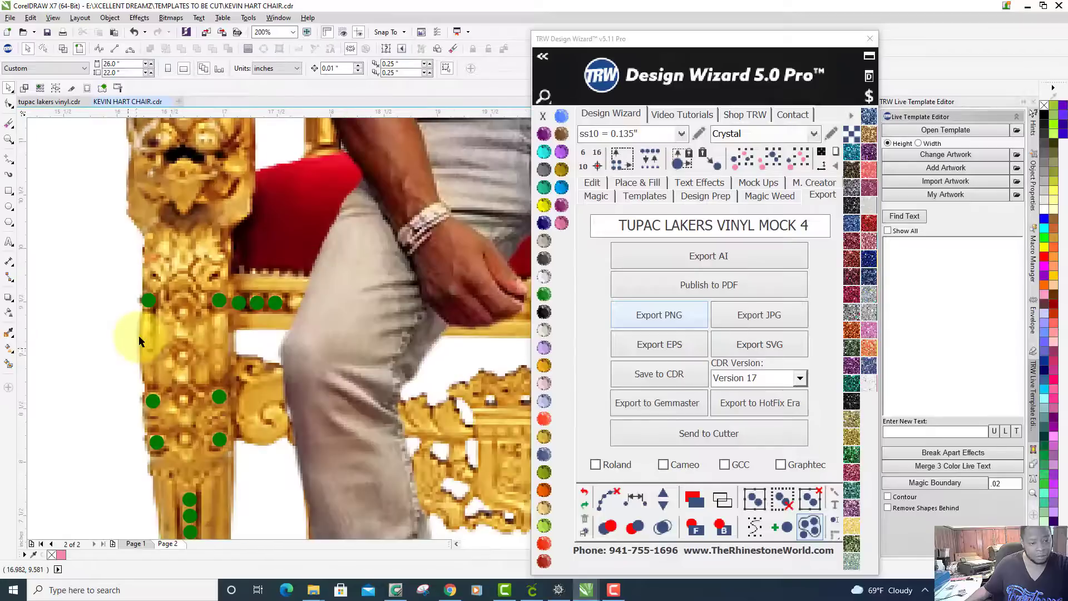
pyautogui.scroll(-2, 139, 342)
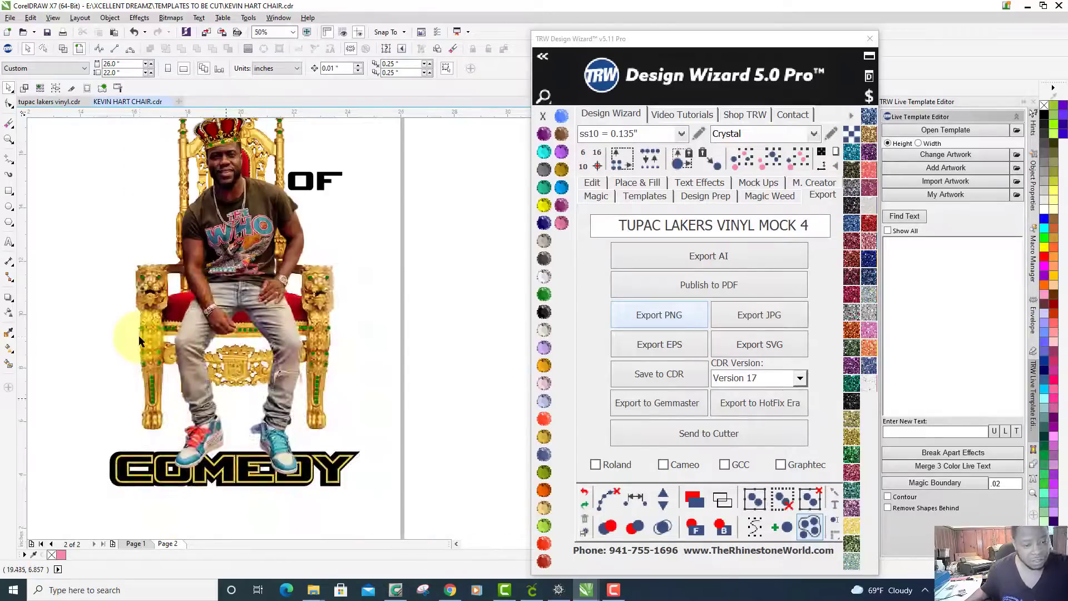
pyautogui.scroll(-1, 284, 341)
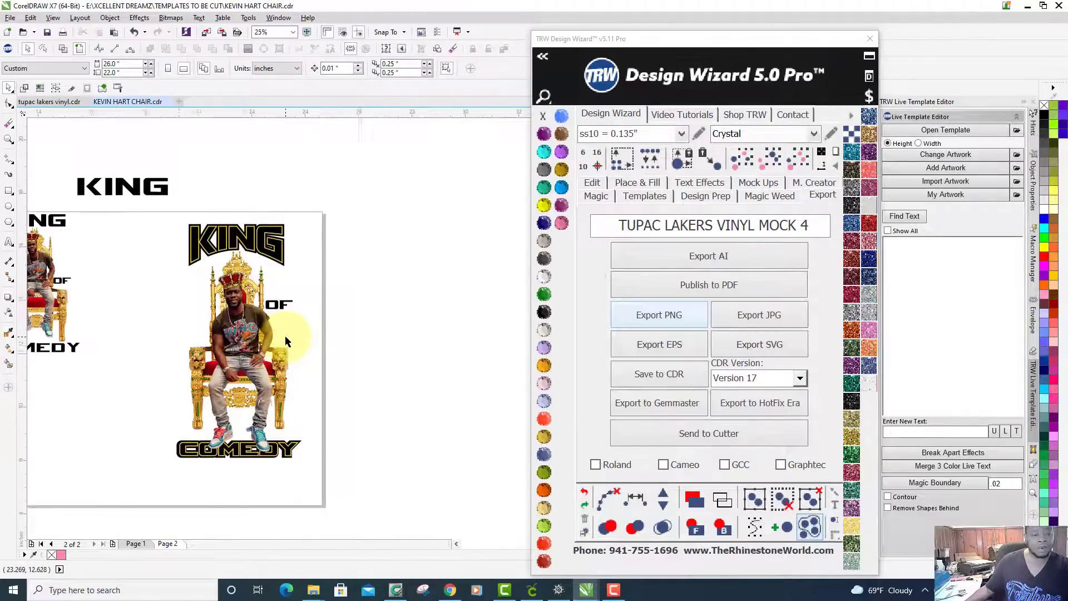
pyautogui.scroll(1, 285, 337)
pyautogui.scroll(-1, 311, 251)
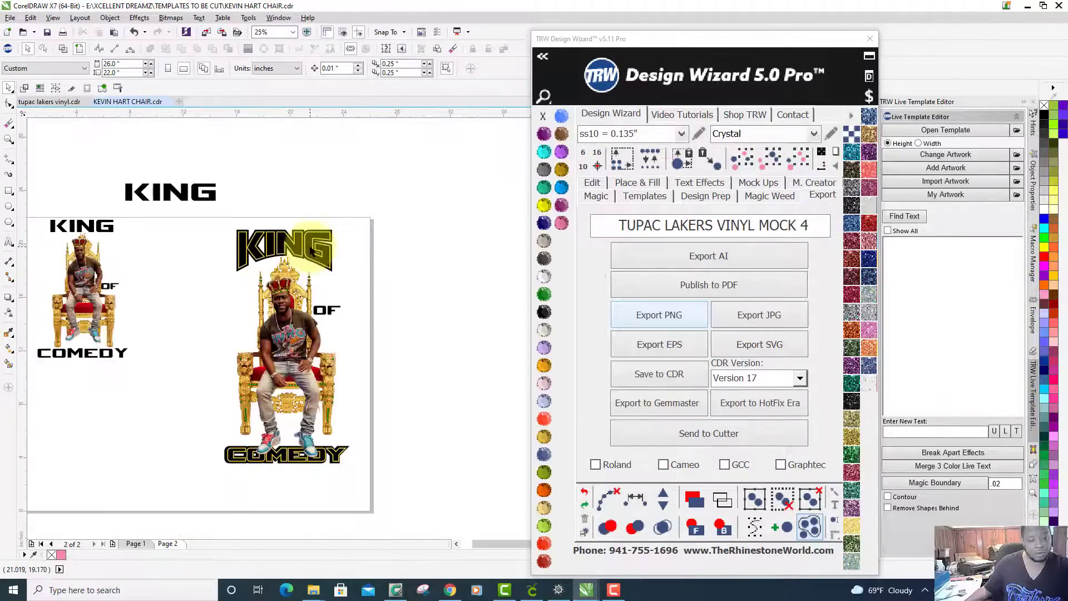
# Try moving the arched KING lettering above the throne straight down to about Y 18.66 inches, then undo the move.
pyautogui.scroll(1, 311, 251)
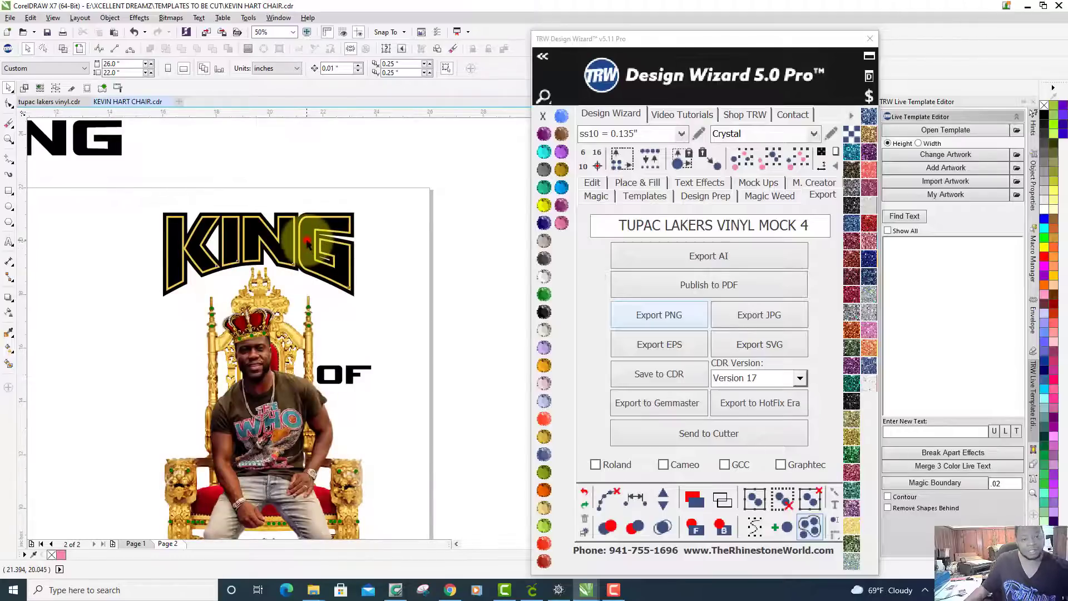
pyautogui.click(311, 250)
pyautogui.scroll(2, 306, 239)
pyautogui.moveTo(309, 281); pyautogui.dragTo(307, 337)
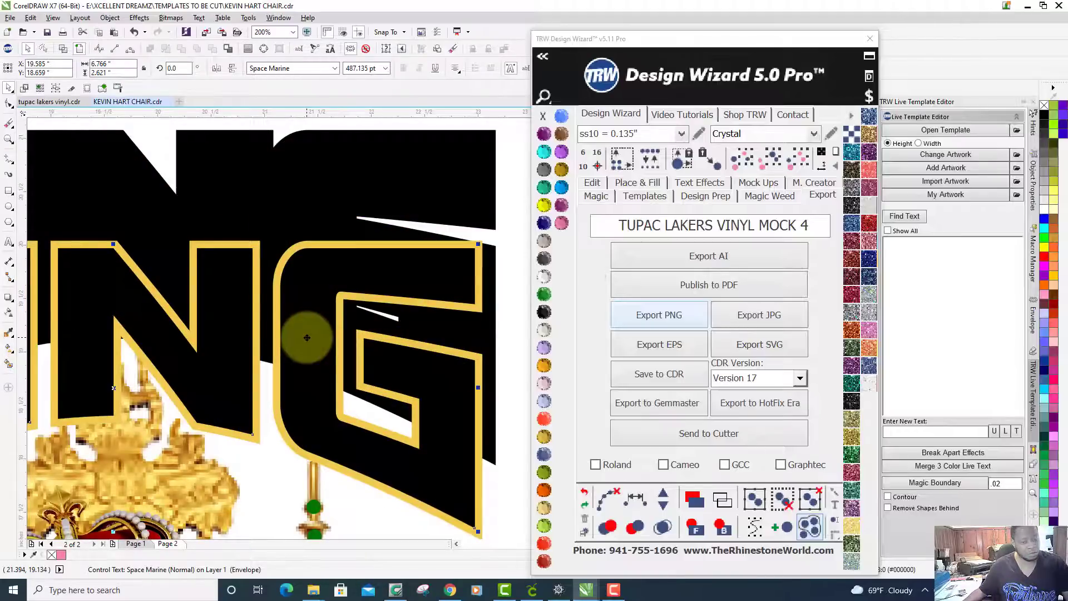
pyautogui.press('Escape')
# Break the gold contour group of the arched KING lettering apart so it becomes a separate curve.
pyautogui.rightClick(309, 297)
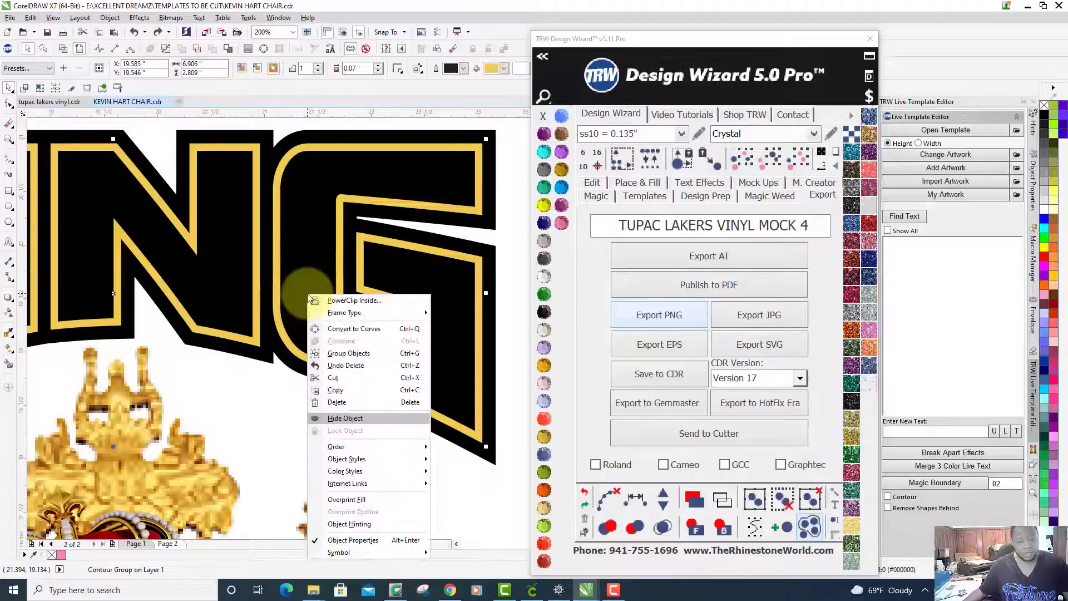
pyautogui.scroll(-2, 309, 297)
pyautogui.click(409, 187)
pyautogui.scroll(-1, 206, 188)
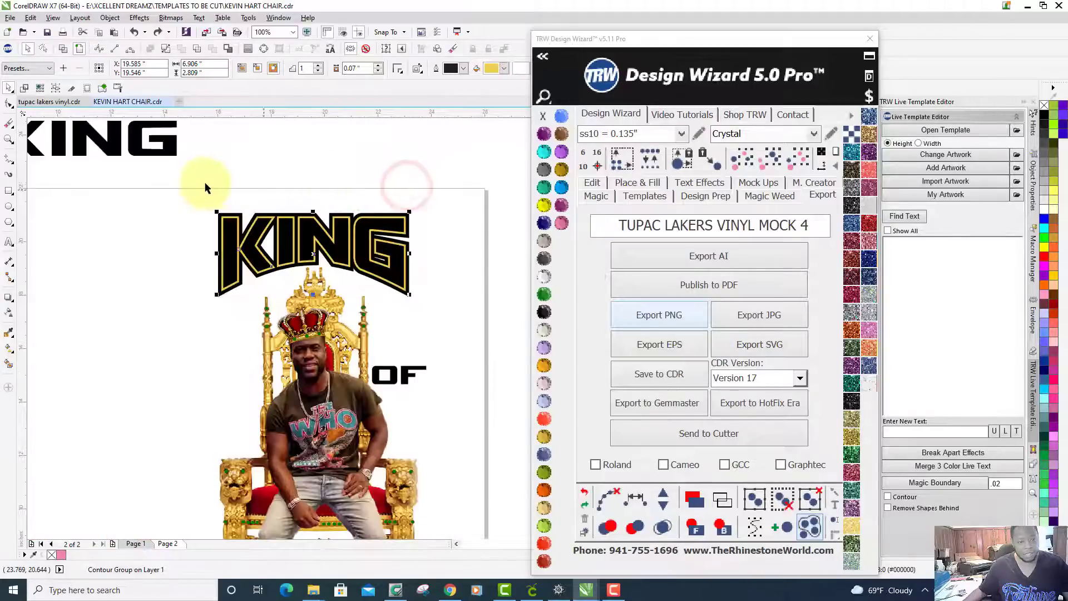
pyautogui.click(196, 181)
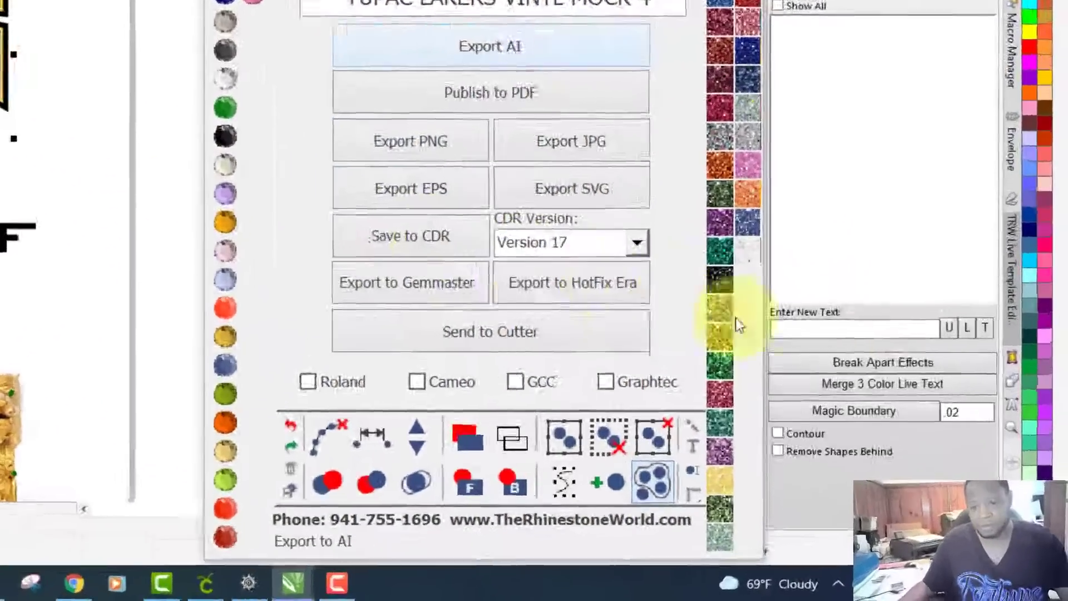
pyautogui.click(902, 365)
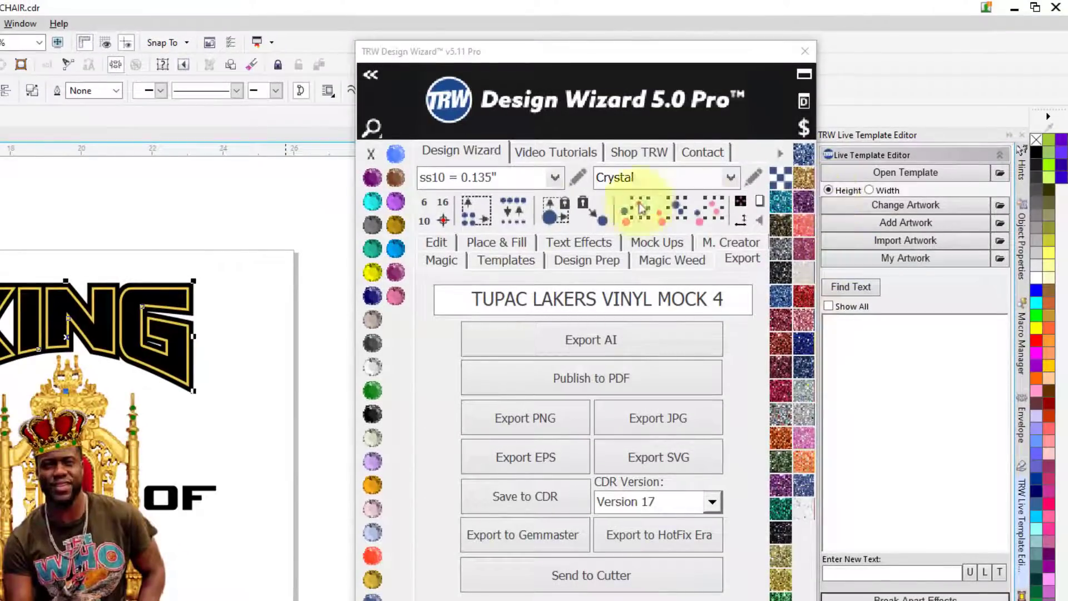
pyautogui.click(185, 222)
pyautogui.scroll(2, 163, 265)
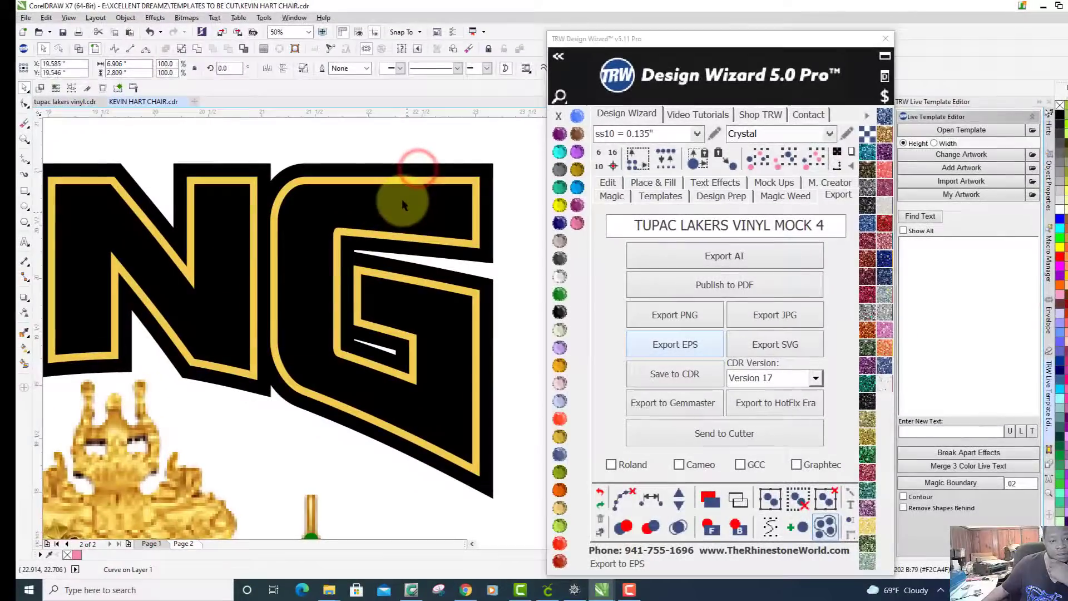
# Try pulling the black KING lettering down to about Y 18.59 inches off its gold backing, then undo the move.
pyautogui.moveTo(401, 198); pyautogui.dragTo(399, 306)
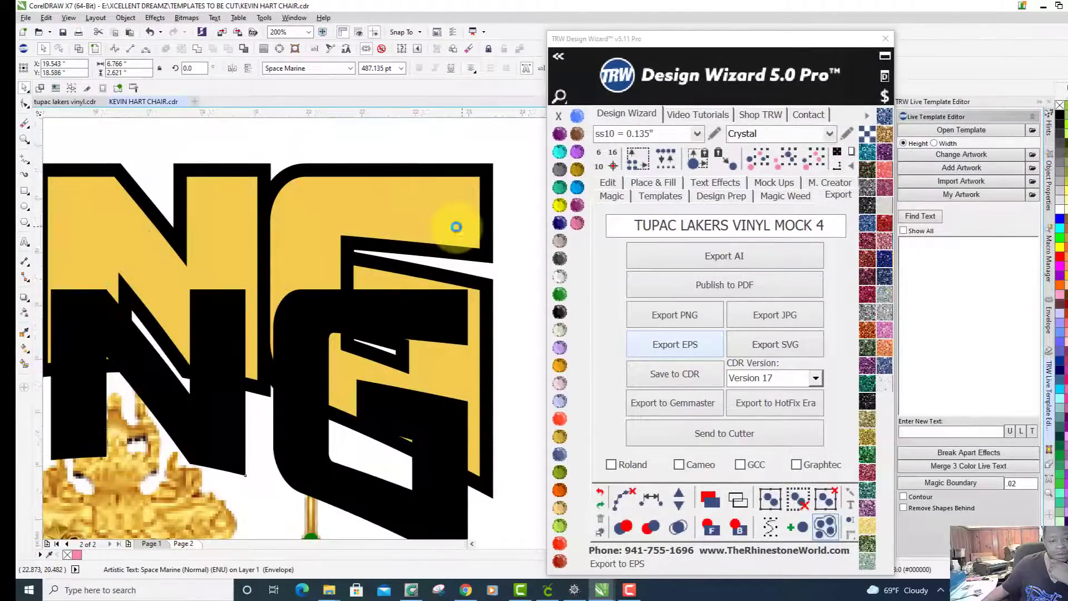
pyautogui.scroll(-2, 457, 227)
pyautogui.hotkey('ctrl', 'z')
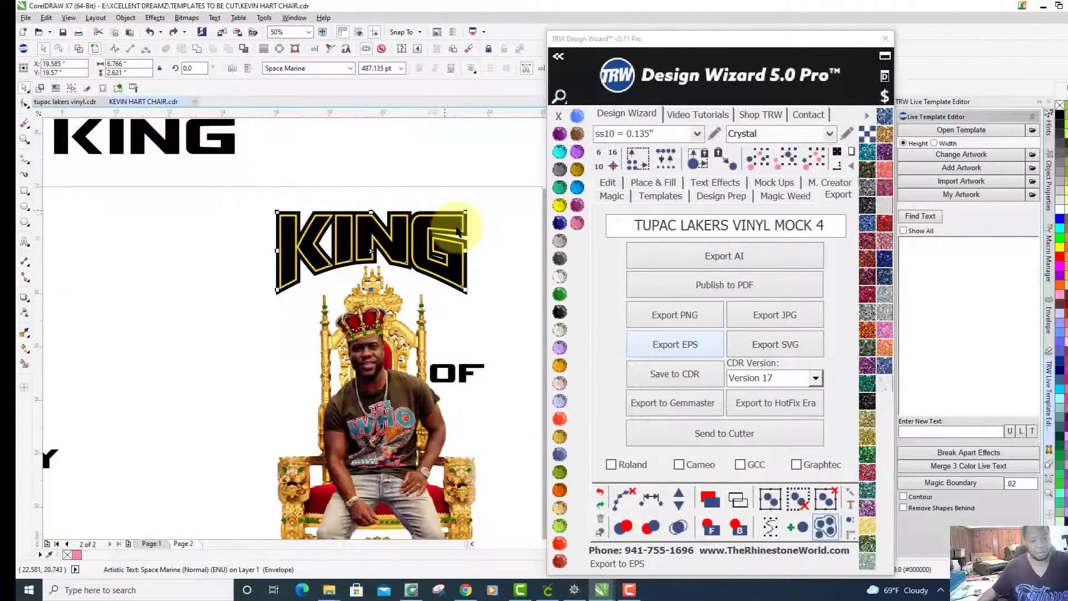
# Pull the black KING lettering and its gold backing apart to inspect the layers, then undo both moves.
pyautogui.scroll(2, 455, 227)
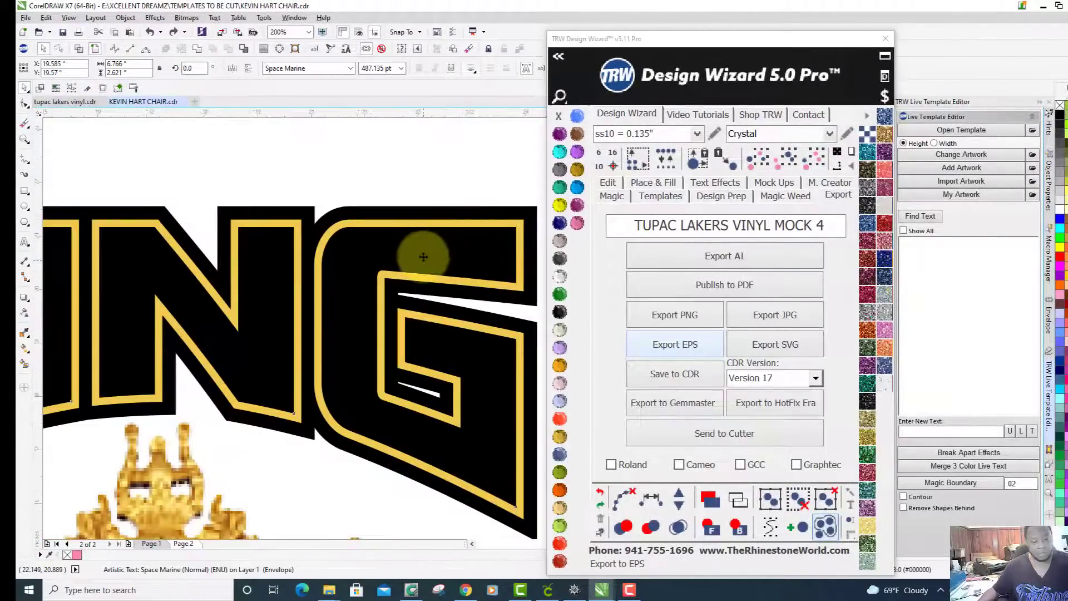
pyautogui.scroll(-2, 434, 248)
pyautogui.moveTo(424, 257); pyautogui.dragTo(269, 295)
pyautogui.moveTo(405, 268); pyautogui.dragTo(477, 182)
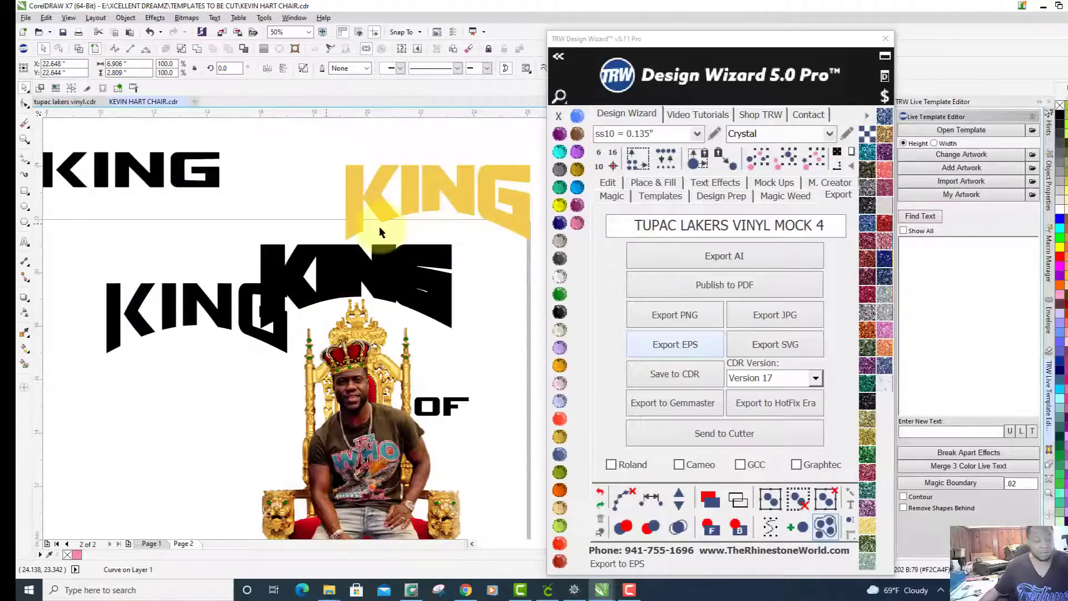
pyautogui.hotkey('ctrl', 'z')
pyautogui.hotkey('ctrl', 'z')
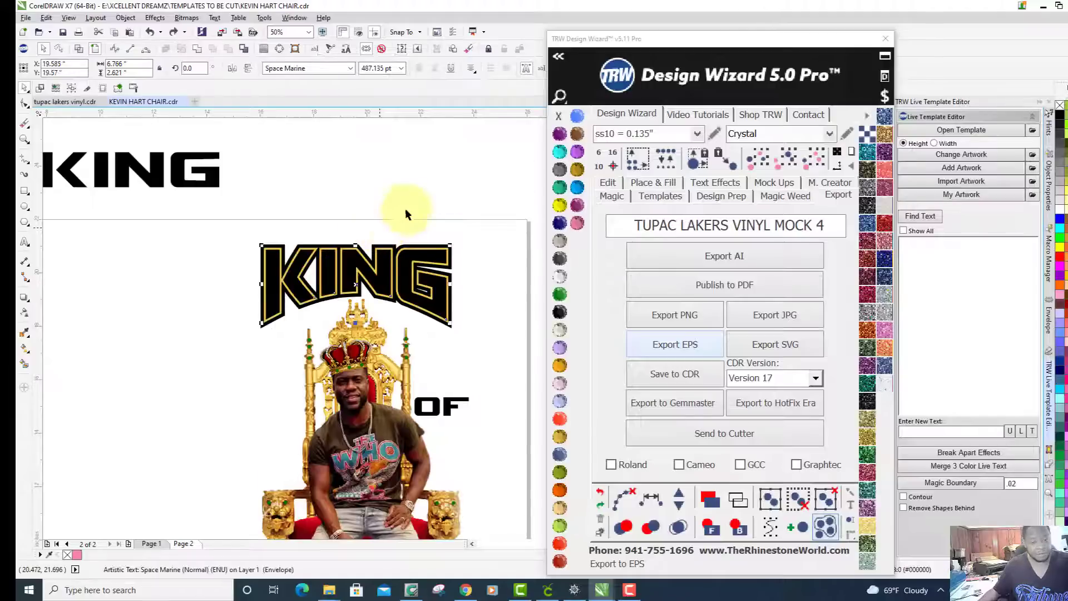
# Trim the gold KING curve out of the larger black contour behind it.
pyautogui.click(406, 210)
pyautogui.scroll(5, 410, 208)
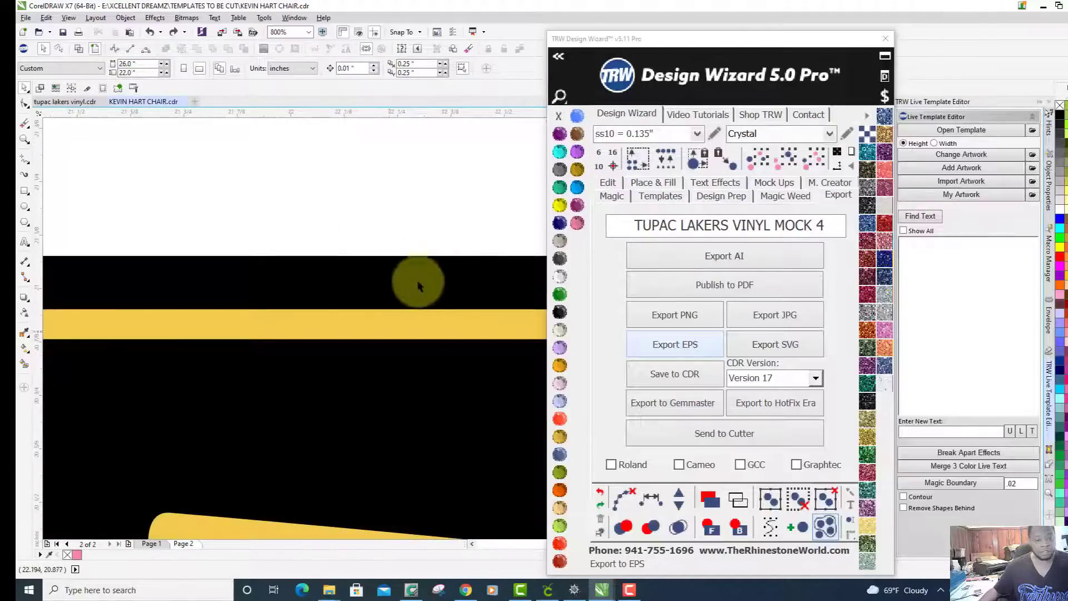
pyautogui.click(406, 319)
pyautogui.scroll(-3, 406, 288)
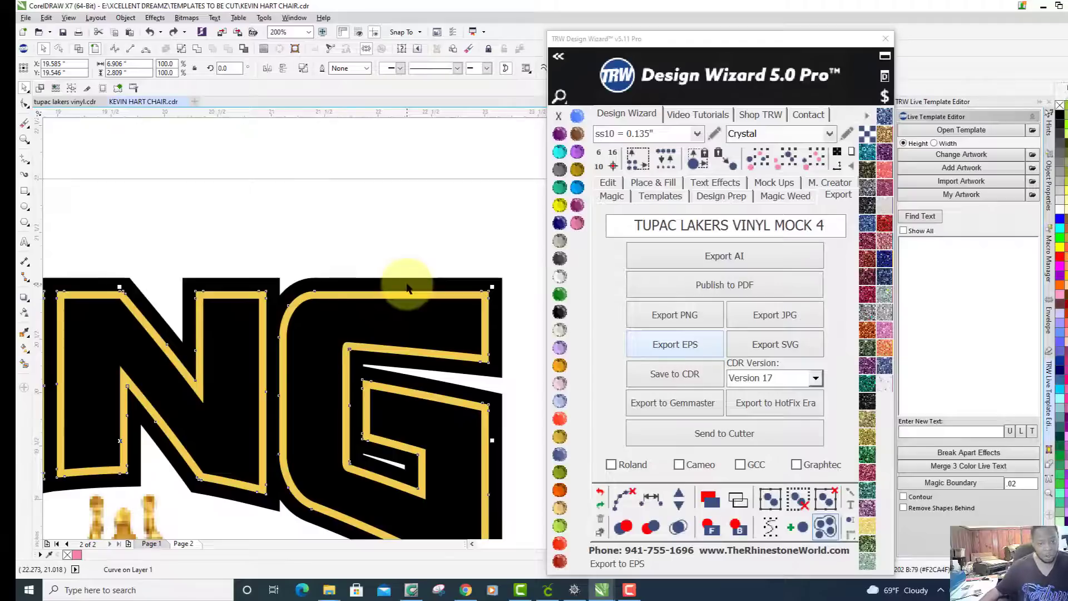
pyautogui.keyDown('shift'); pyautogui.click(407, 287); pyautogui.keyUp('shift')
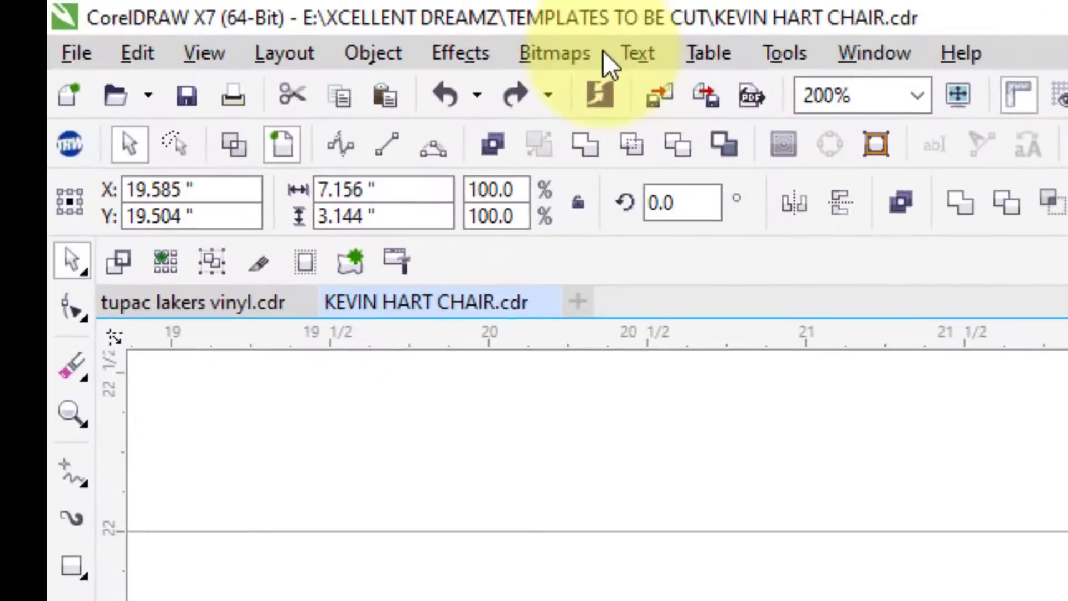
pyautogui.click(661, 92)
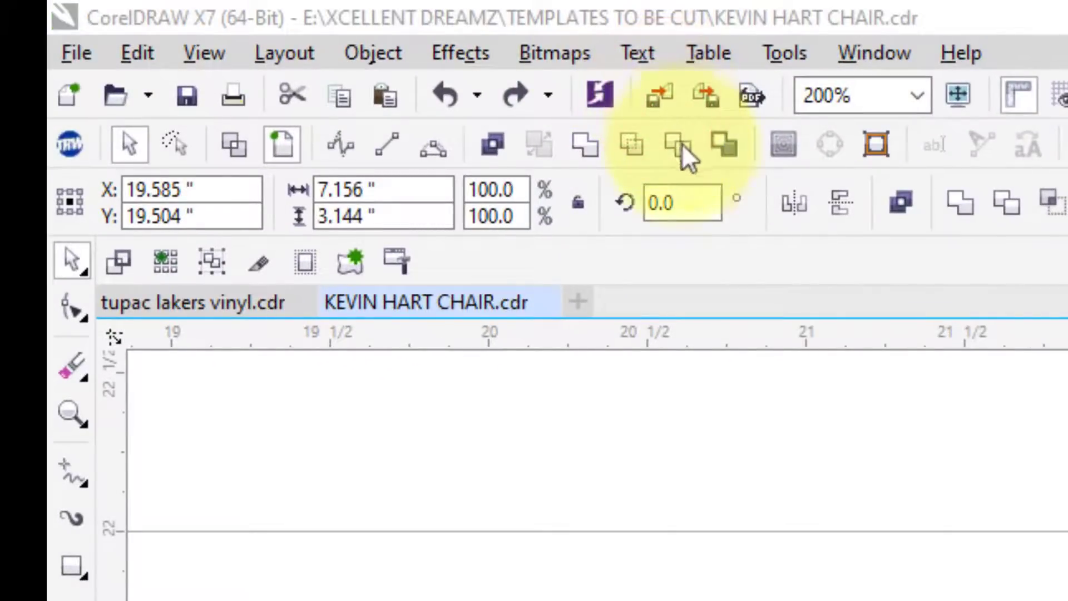
pyautogui.click(771, 11)
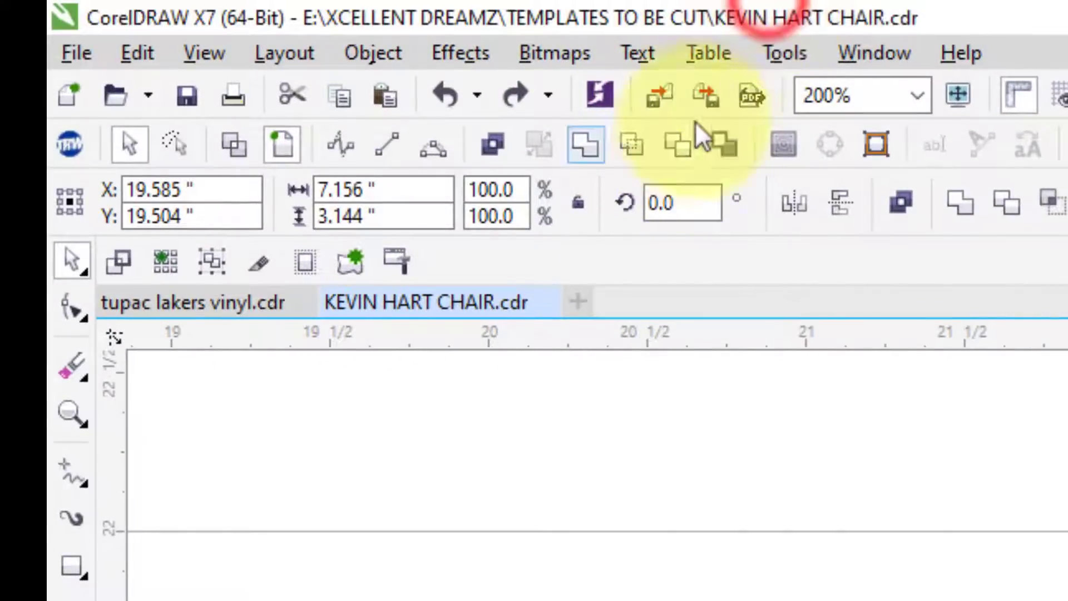
pyautogui.click(679, 148)
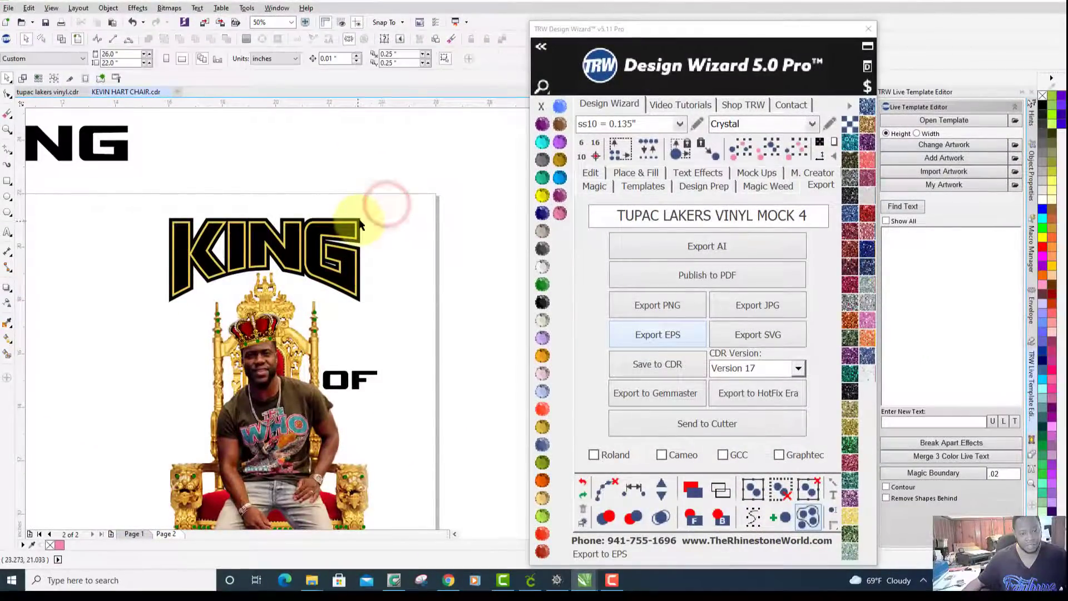
# Pull the trimmed black KING outline aside to inspect it, then return it to its place around the gold layer.
pyautogui.moveTo(359, 222); pyautogui.dragTo(430, 166)
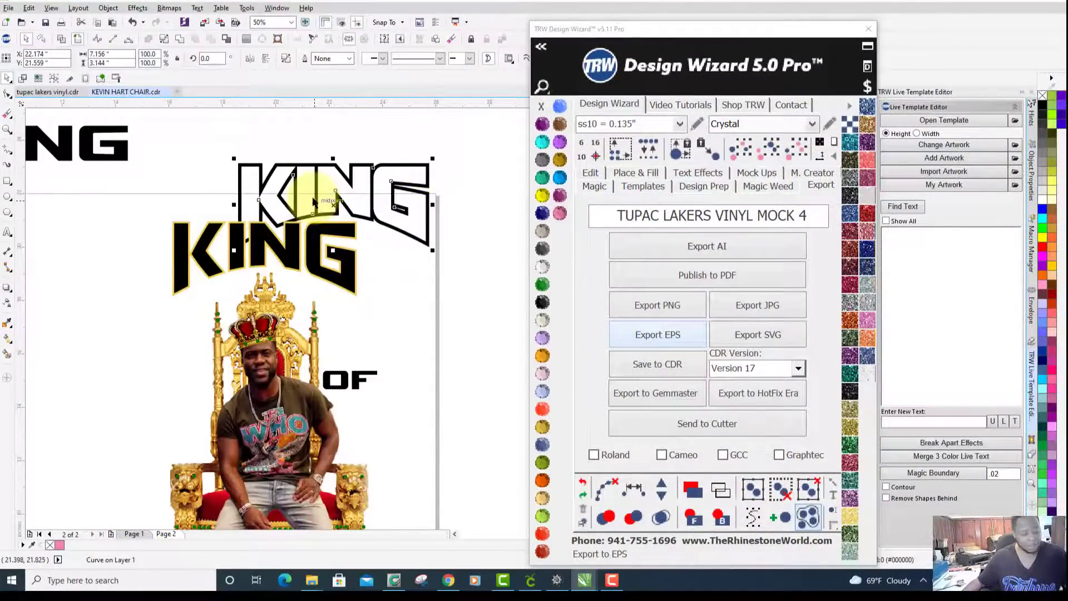
pyautogui.moveTo(313, 201); pyautogui.dragTo(245, 256)
pyautogui.click(392, 245)
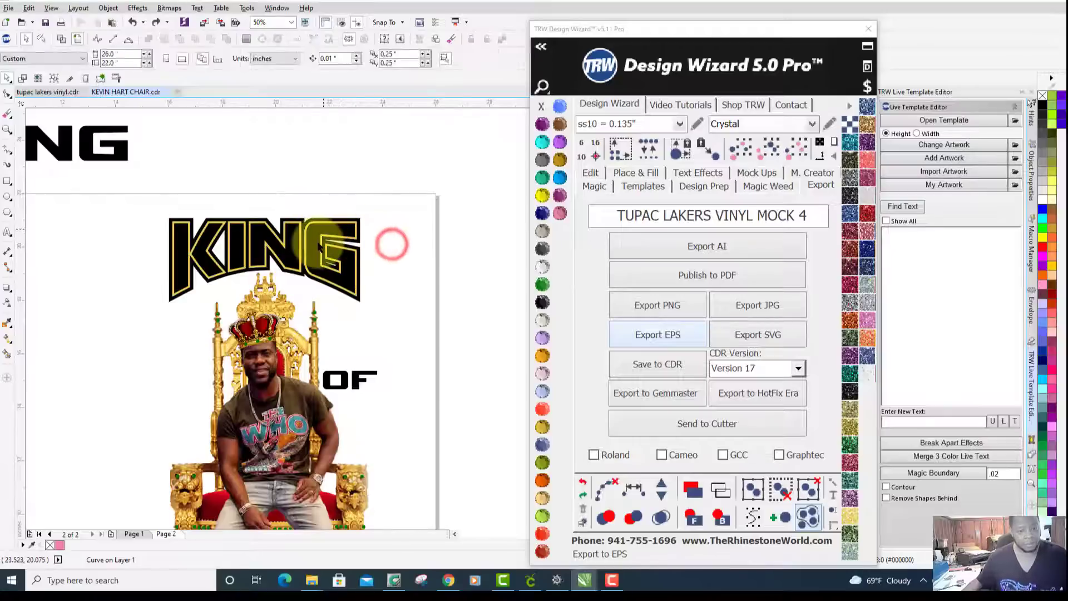
# Trim the black KING lettering out of the gold curve behind it.
pyautogui.scroll(2, 318, 246)
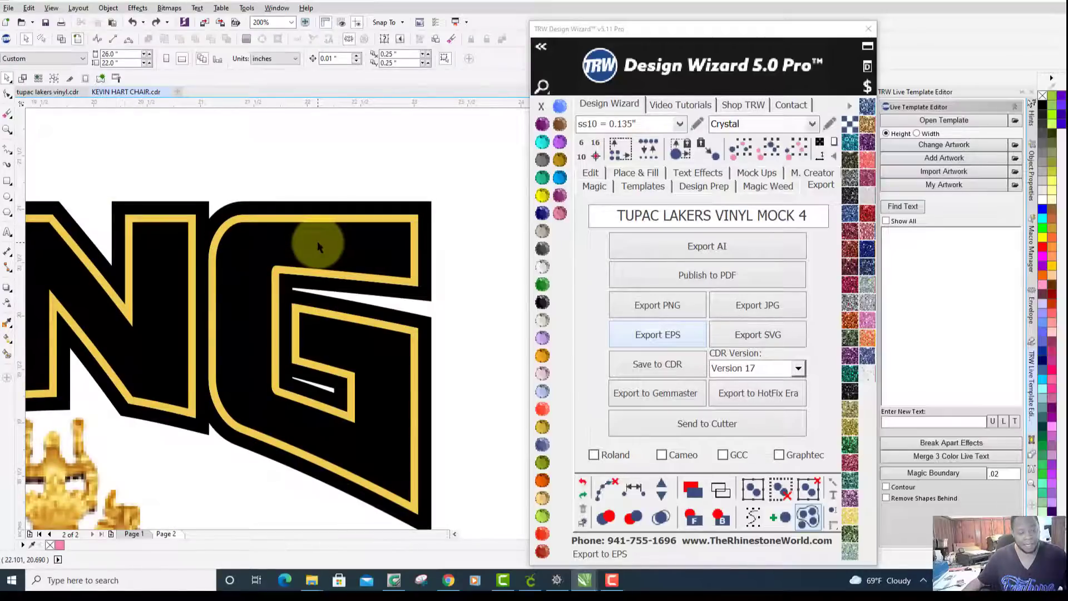
pyautogui.click(317, 241)
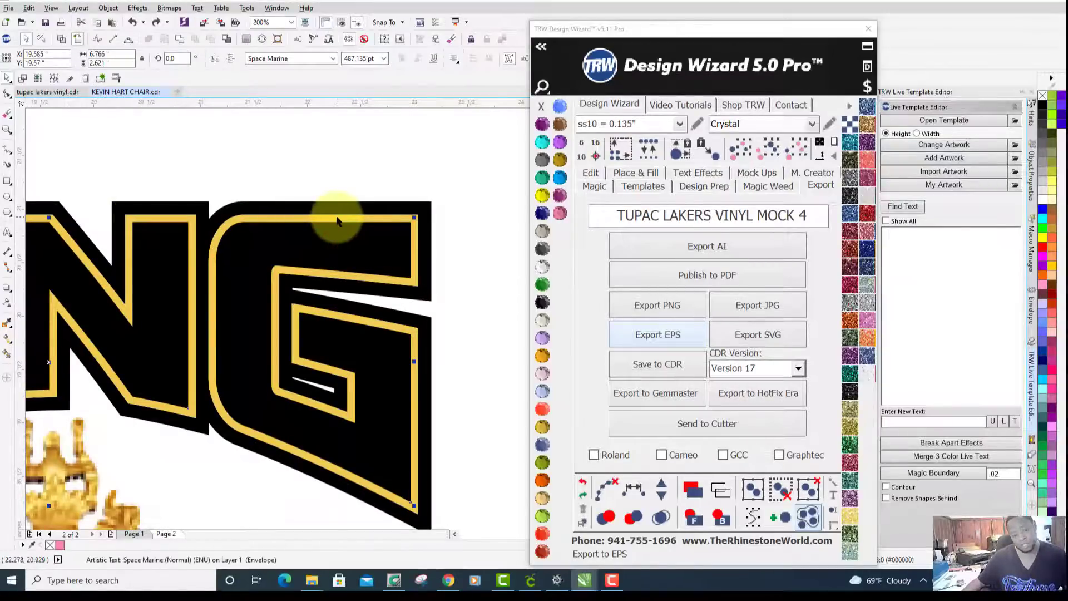
pyautogui.keyDown('shift'); pyautogui.click(336, 219); pyautogui.keyUp('shift')
pyautogui.click(210, 39)
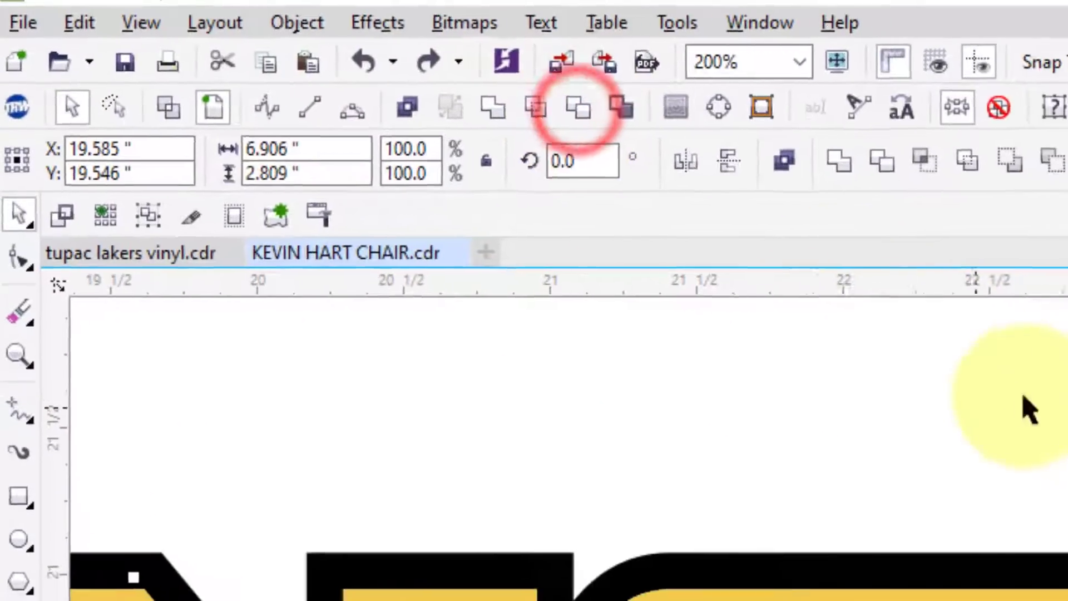
pyautogui.click(1067, 422)
pyautogui.scroll(-2, 1067, 528)
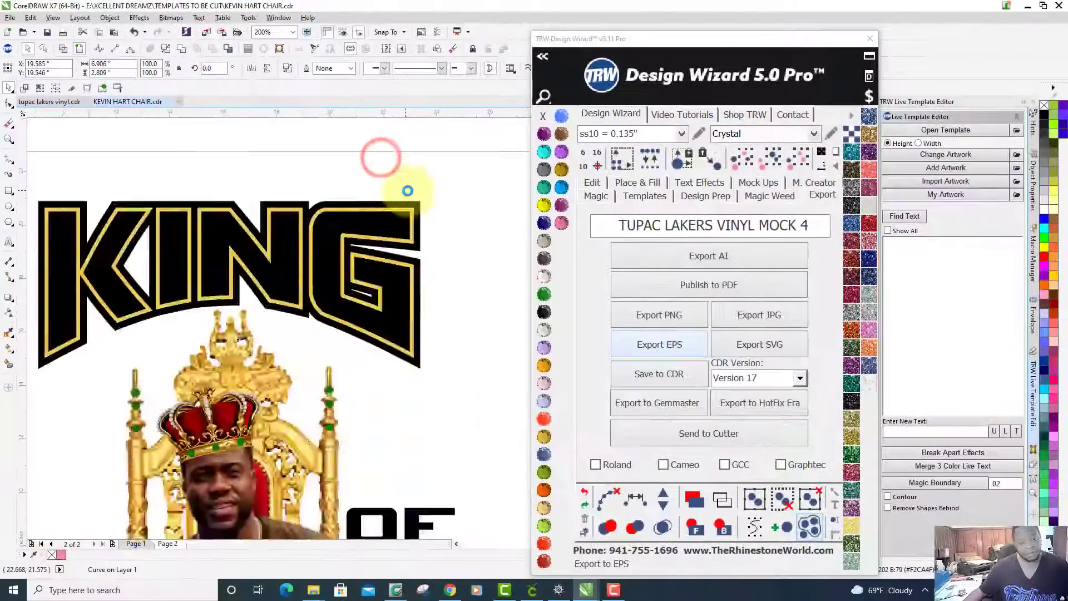
# Try pulling the black KING lettering off the trimmed gold outline to inspect the layers, then undo the moves.
pyautogui.moveTo(344, 238); pyautogui.dragTo(158, 304)
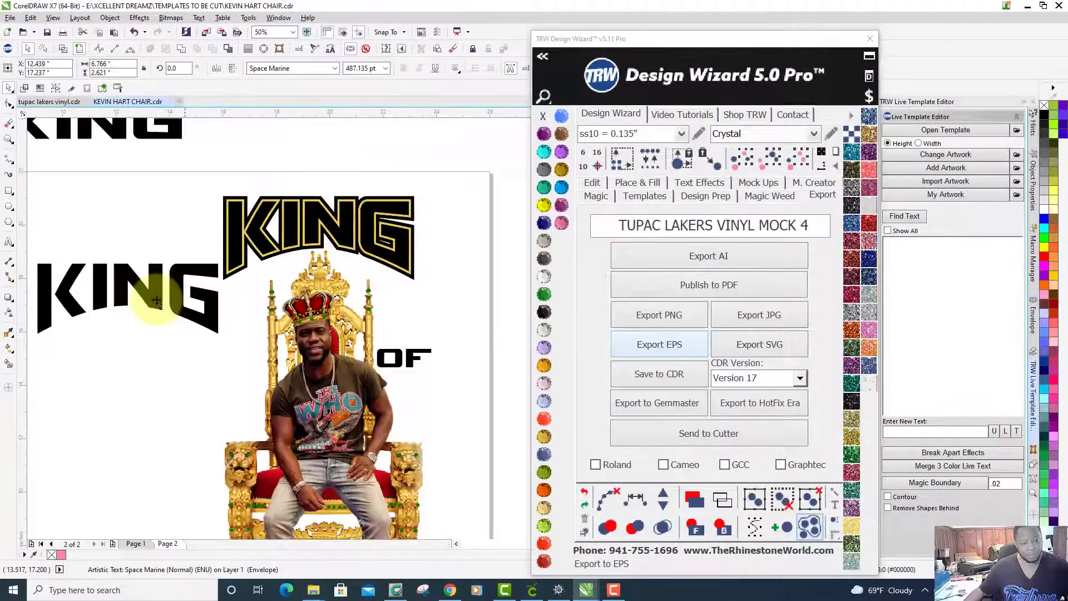
pyautogui.scroll(2, 312, 212)
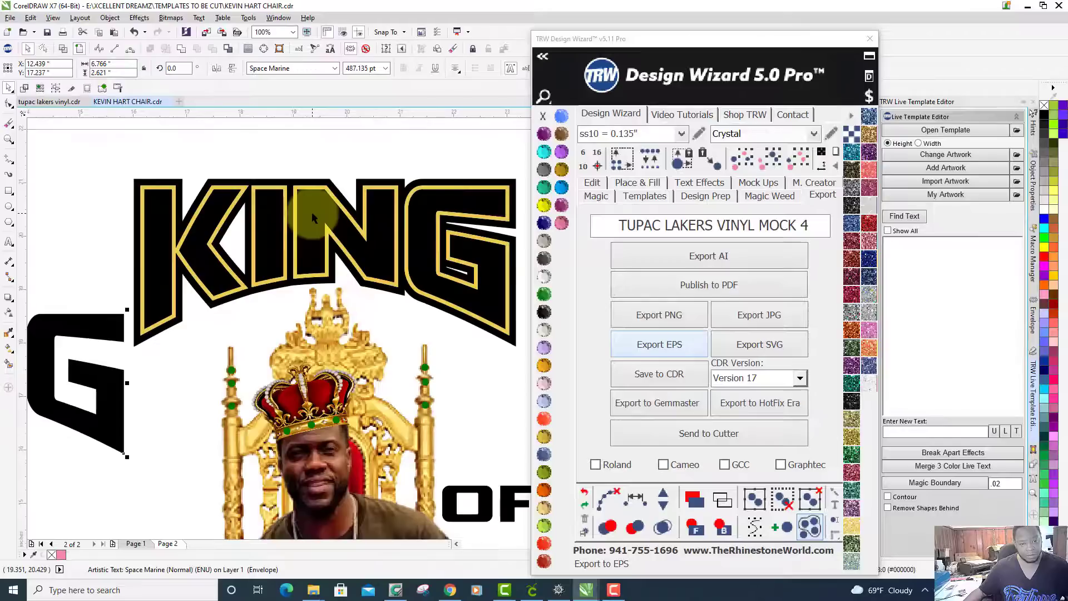
pyautogui.moveTo(311, 211); pyautogui.dragTo(180, 173)
pyautogui.scroll(-2, 179, 172)
pyautogui.scroll(2, 165, 211)
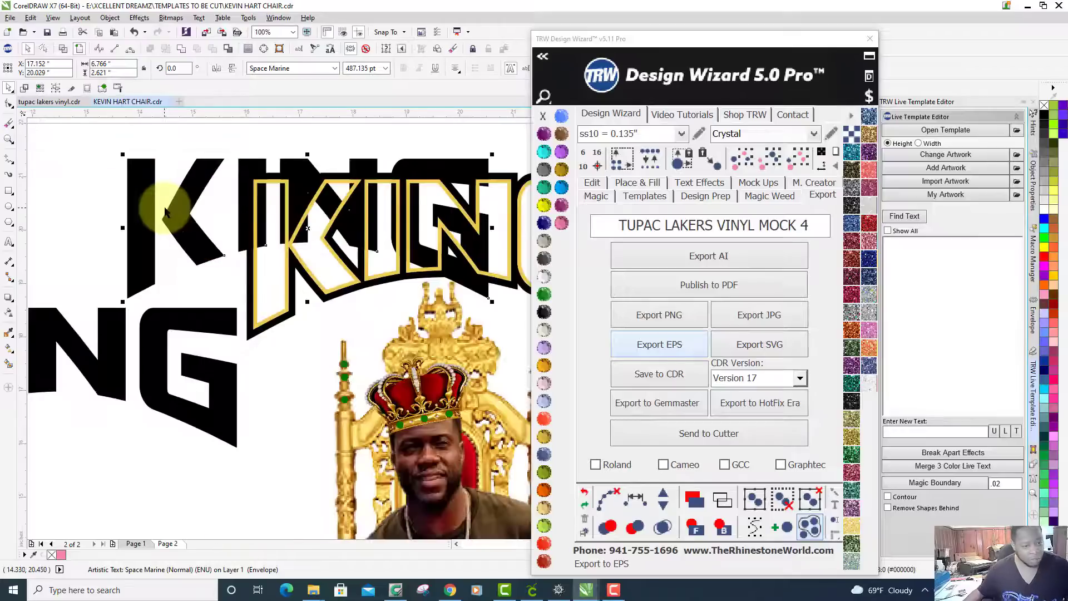
pyautogui.hotkey('ctrl', 'z')
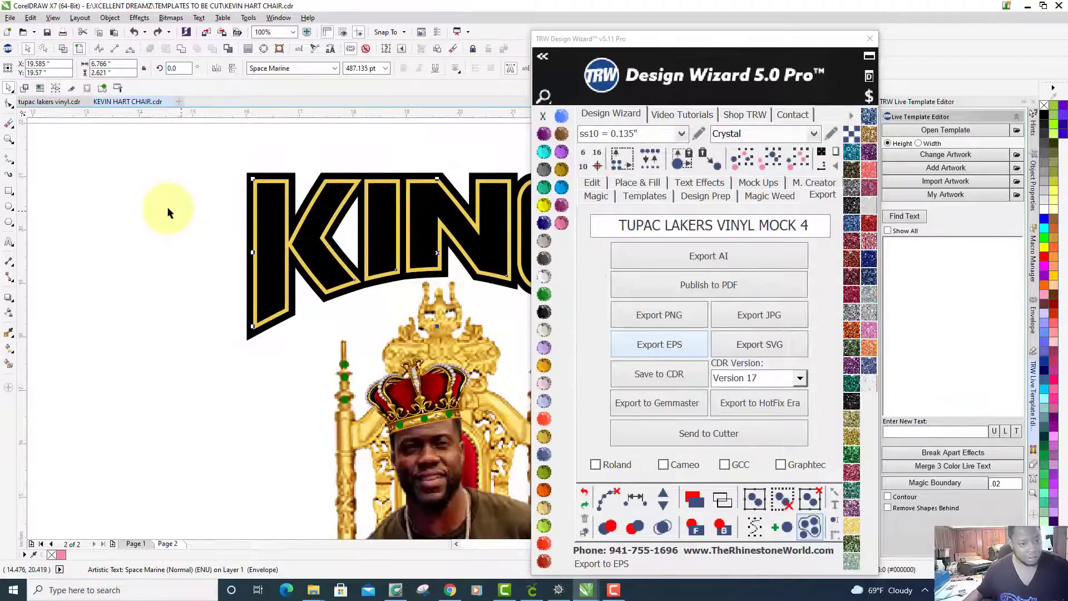
# Move the black KING lettering out of its gold outline to about X 16.48, Y 16.51 inches.
pyautogui.click(186, 210)
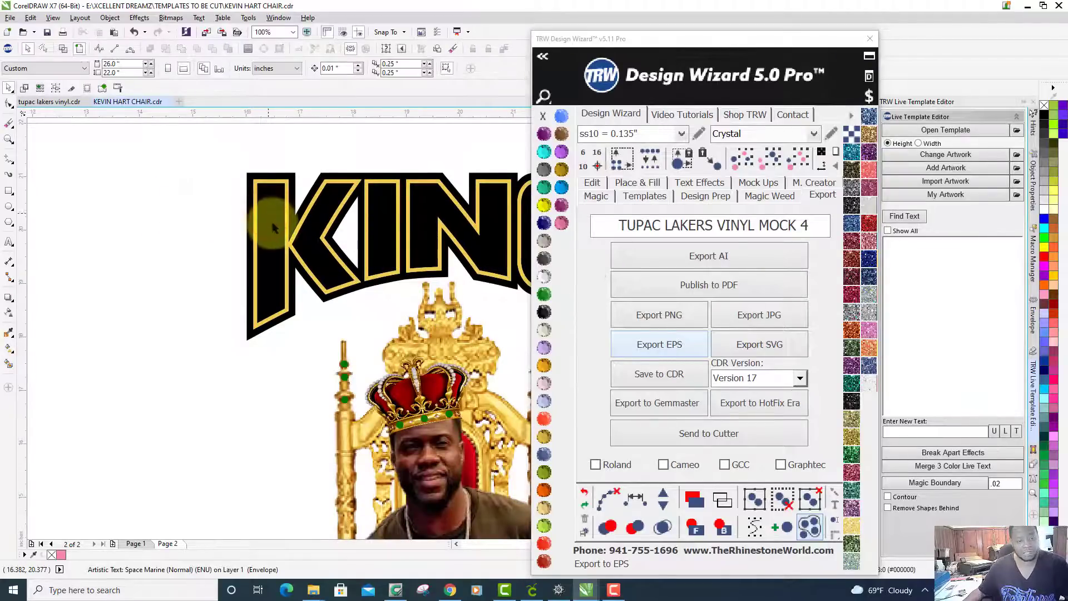
pyautogui.moveTo(273, 226); pyautogui.dragTo(124, 368)
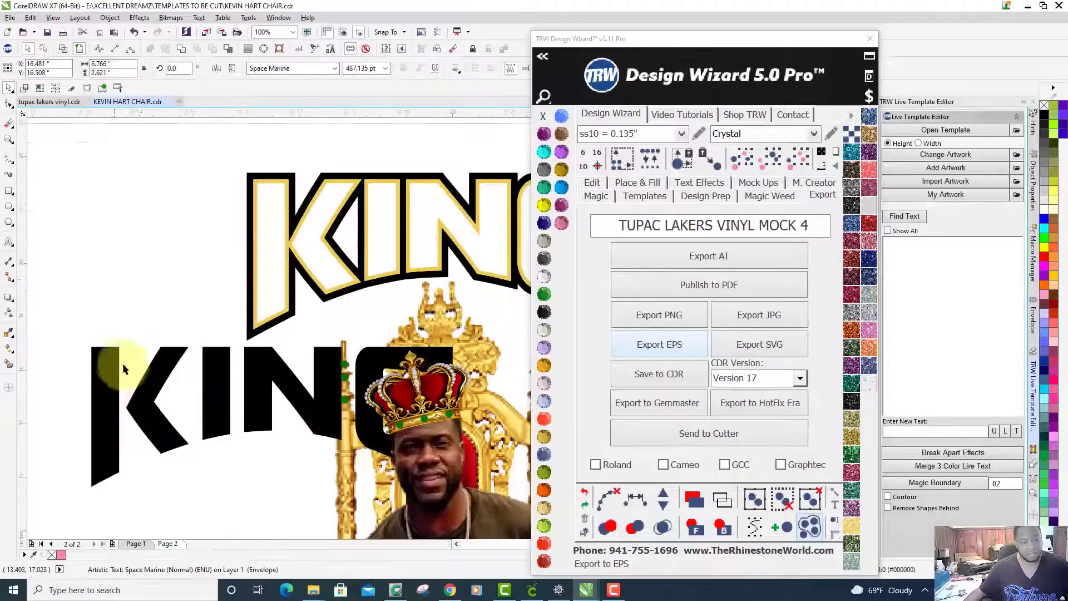
pyautogui.scroll(-1, 124, 368)
pyautogui.scroll(1, 202, 238)
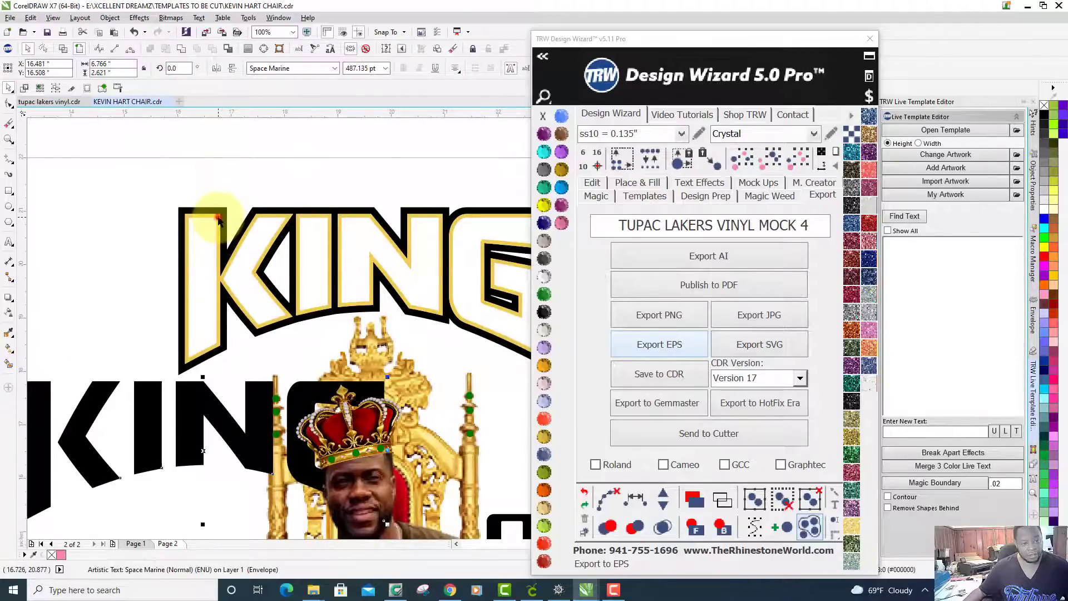
# Pull the gold KING outline aside to inspect the trimmed layers, then undo the moves to restore the stacked title.
pyautogui.moveTo(218, 220); pyautogui.dragTo(86, 320)
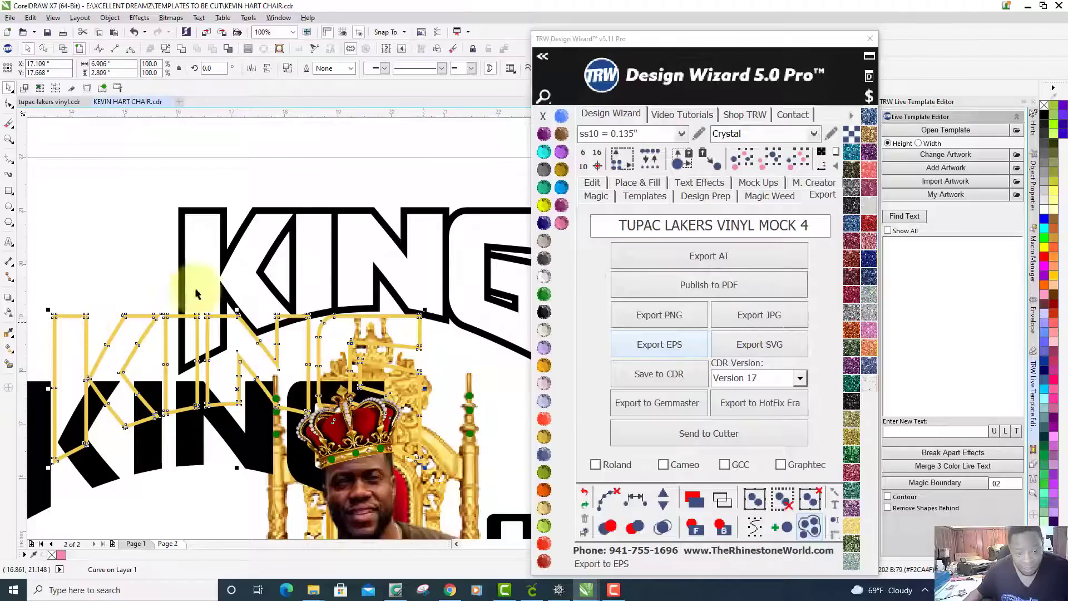
pyautogui.hotkey('ctrl', 'z')
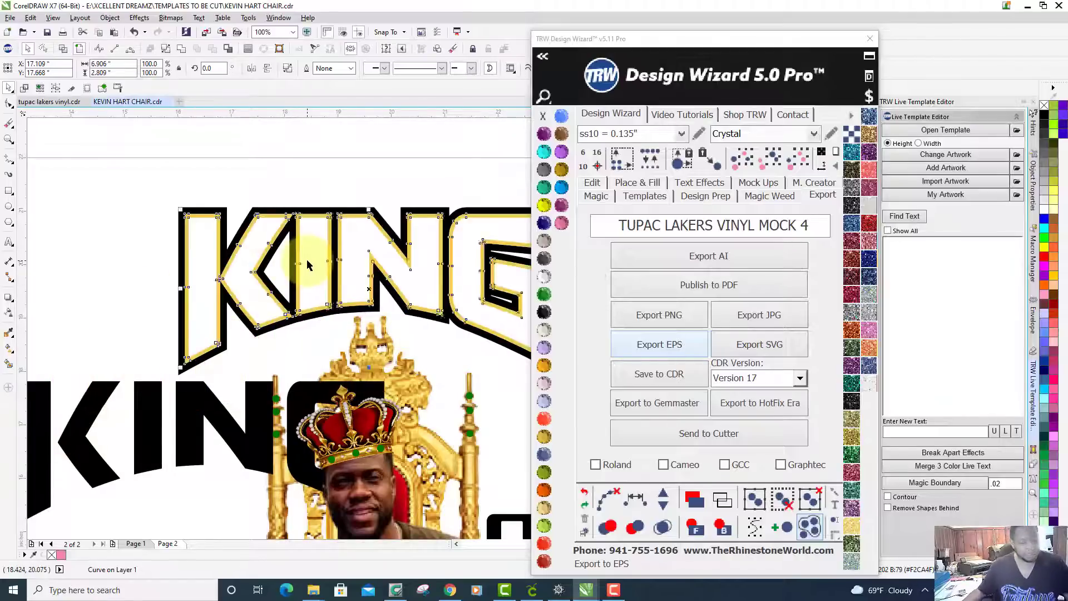
pyautogui.click(294, 187)
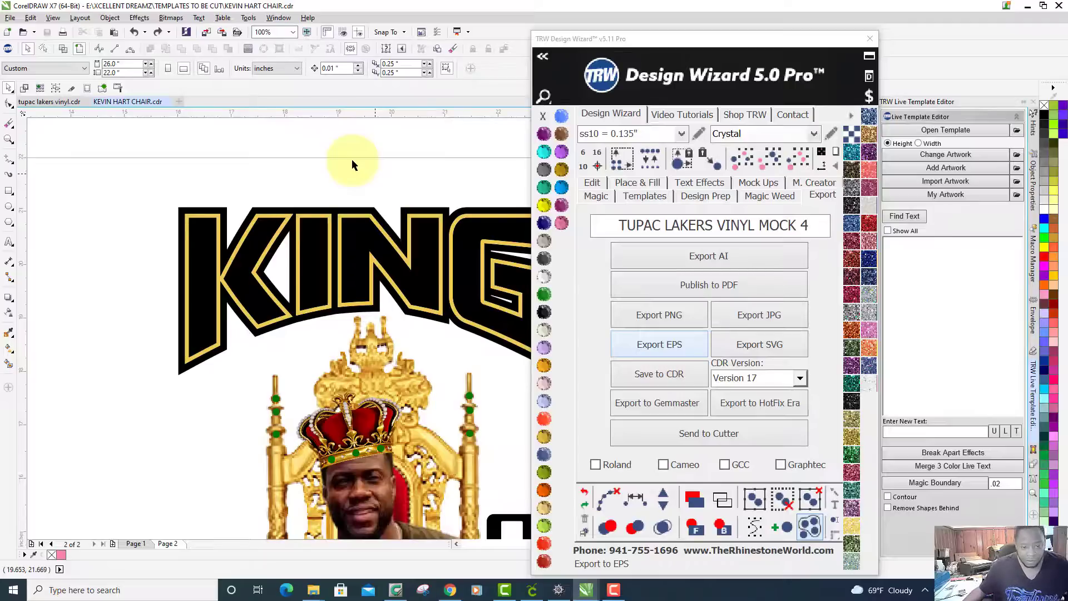
# Fill the black KING lettering on the throne artwork with ss10 Aquamarine stones using an inside Island Fill.
pyautogui.press('F4')
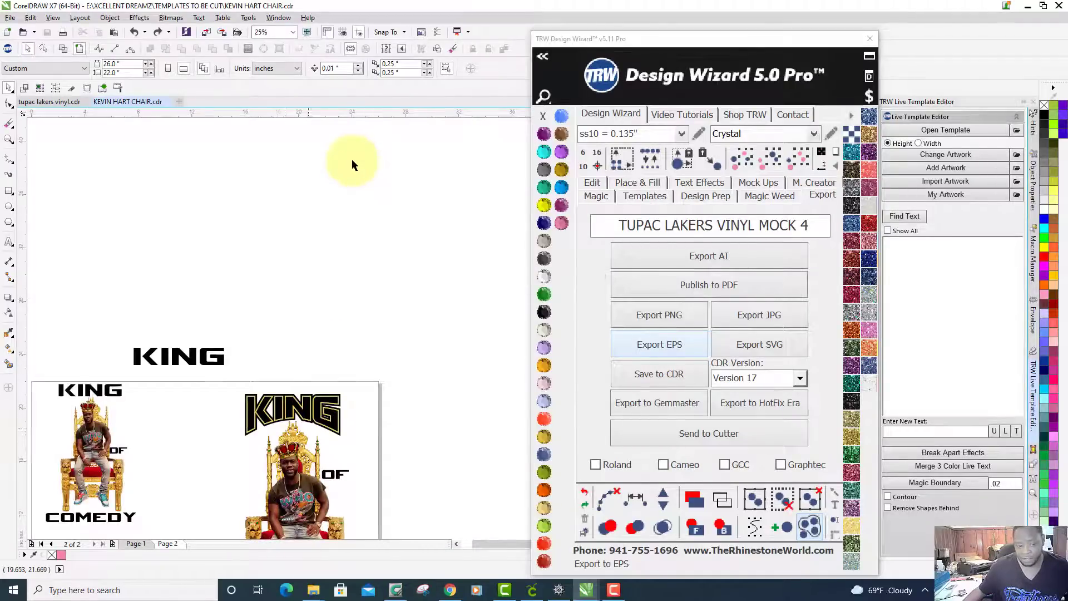
pyautogui.scroll(1, 351, 160)
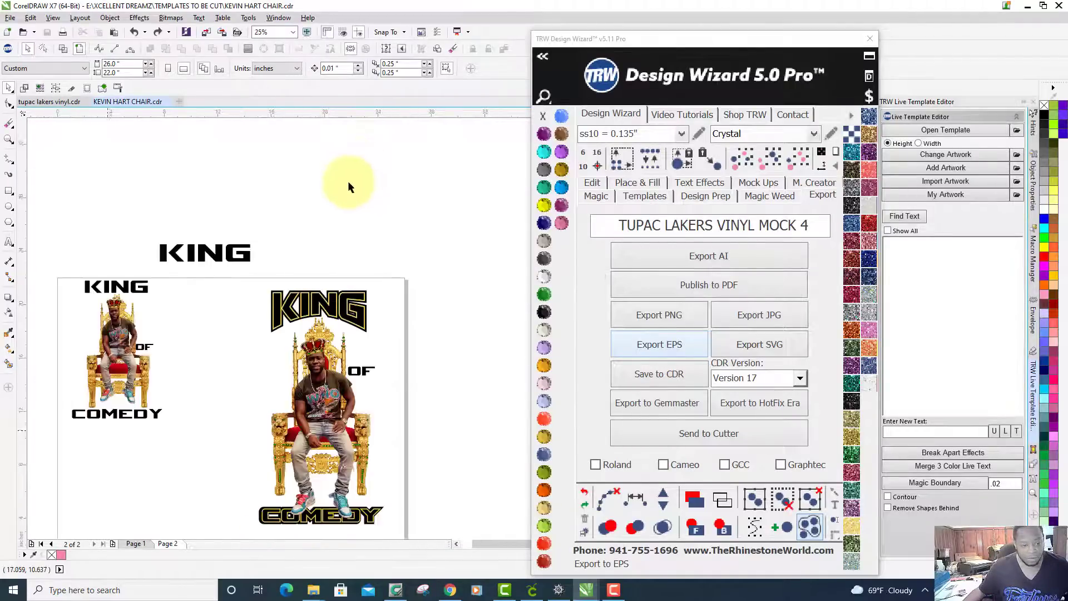
pyautogui.scroll(1, 320, 368)
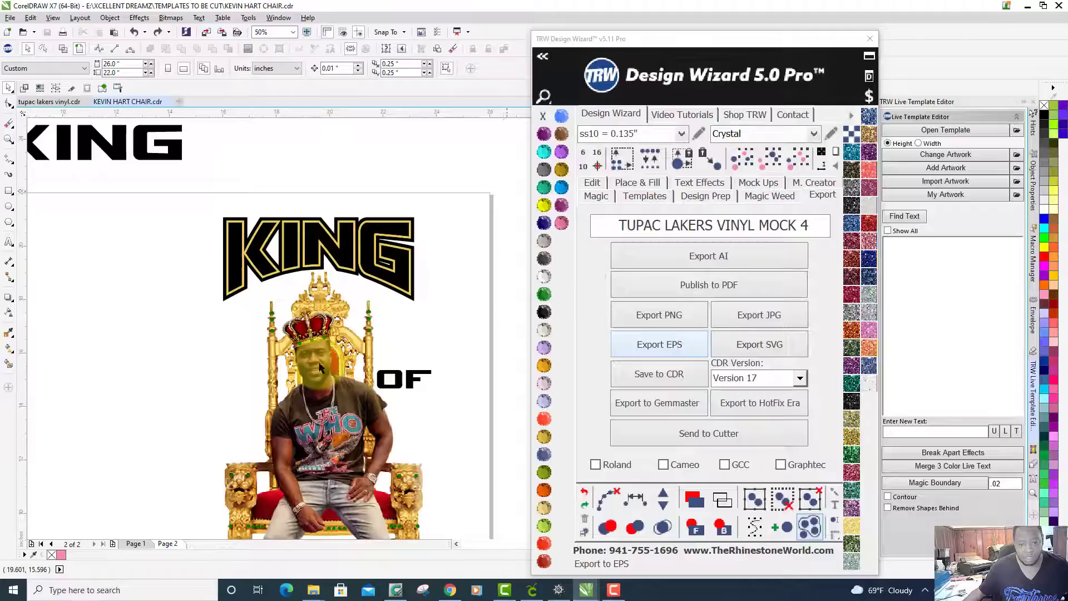
pyautogui.click(540, 151)
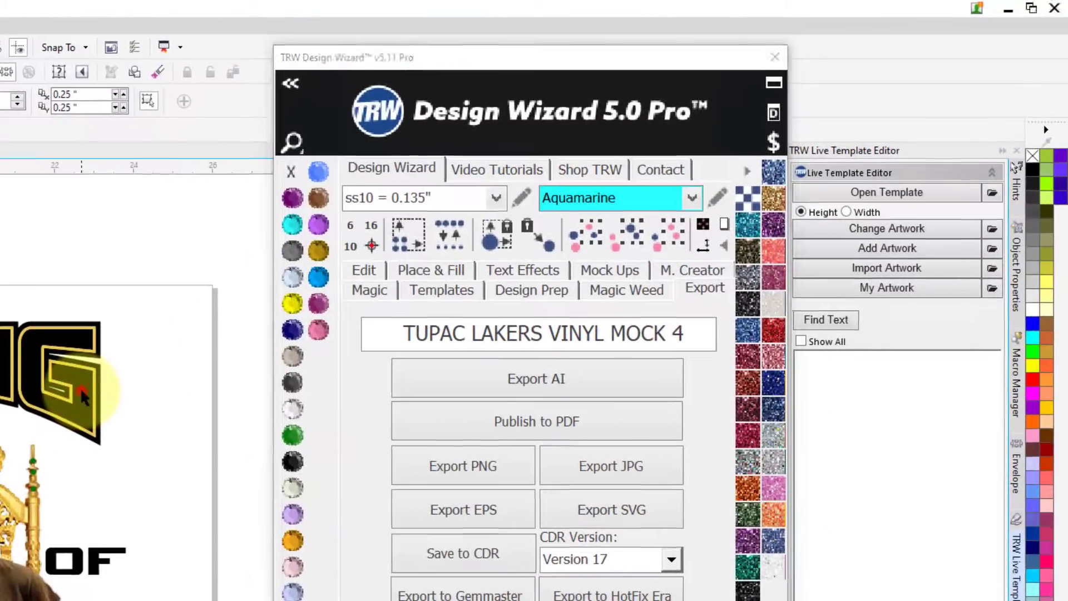
pyautogui.click(82, 394)
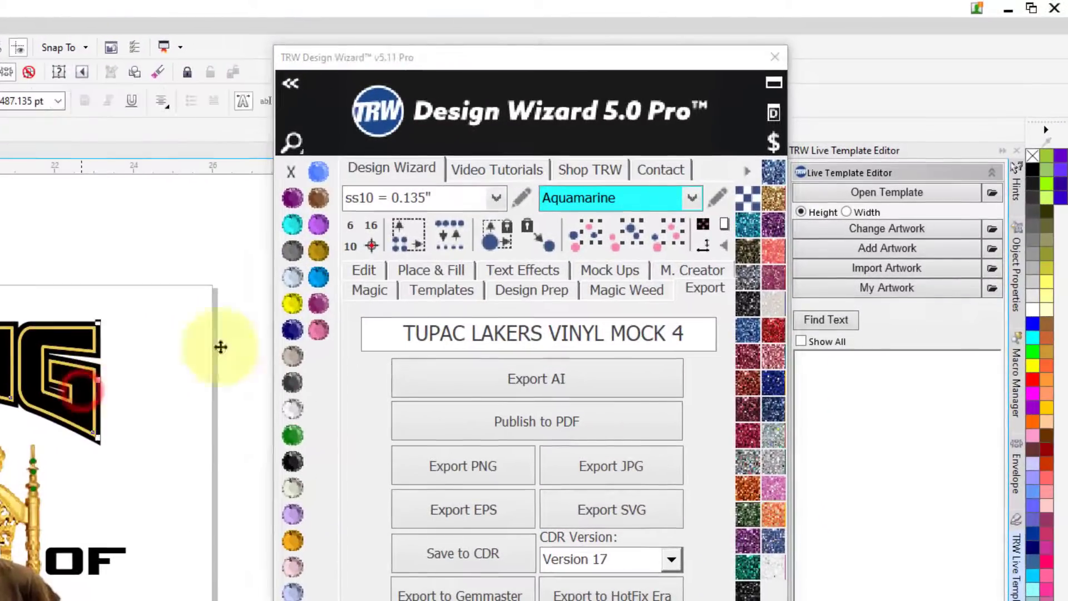
pyautogui.click(451, 274)
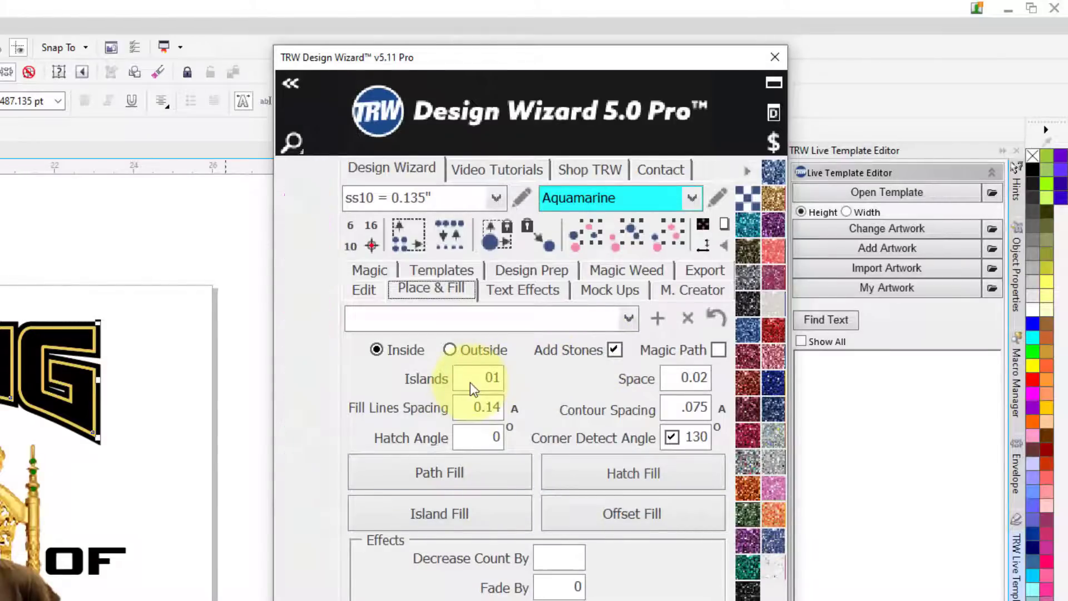
pyautogui.click(439, 514)
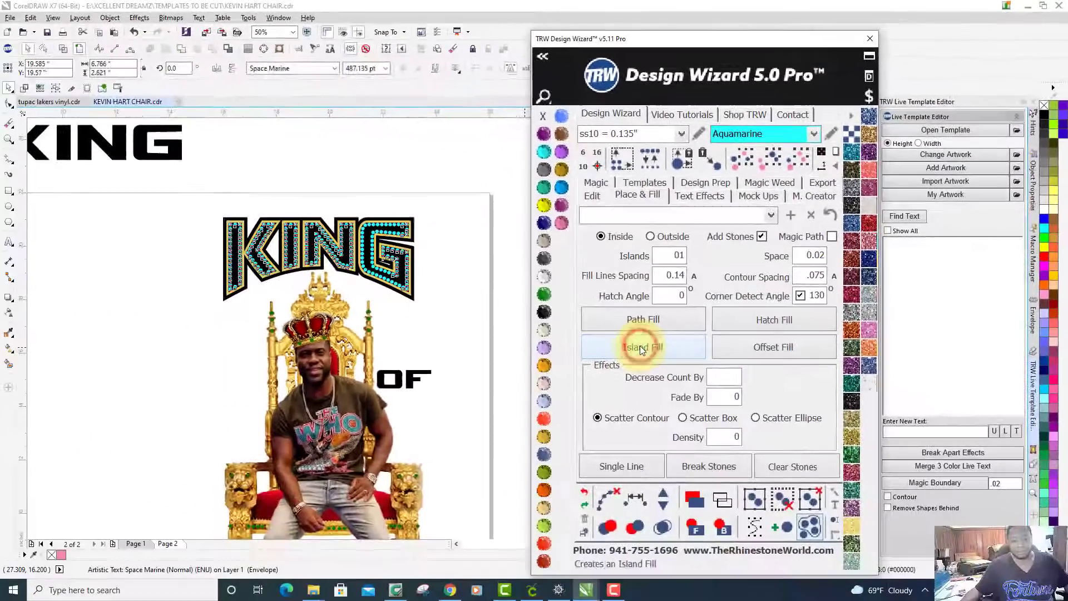
# Clear the fill paths from the Aquamarine stones placed in the KING lettering.
pyautogui.scroll(3, 310, 281)
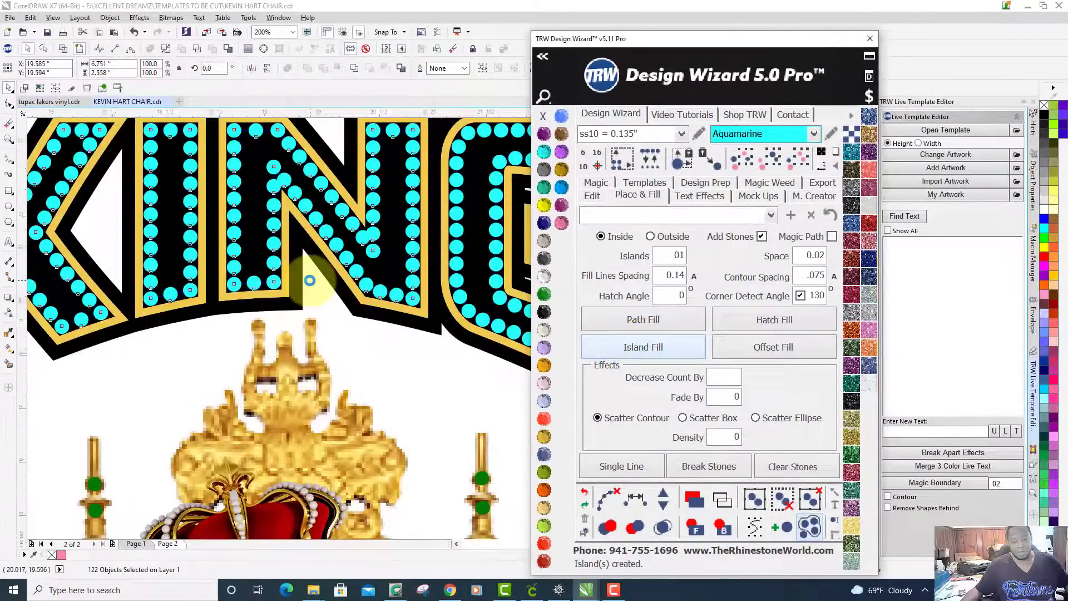
pyautogui.scroll(-2, 310, 281)
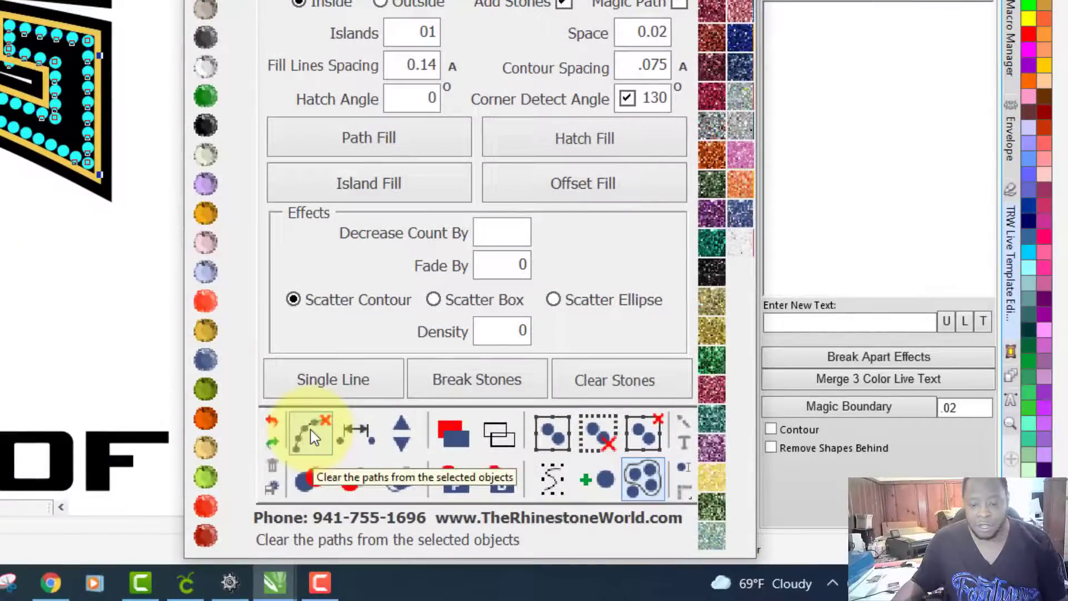
pyautogui.click(310, 430)
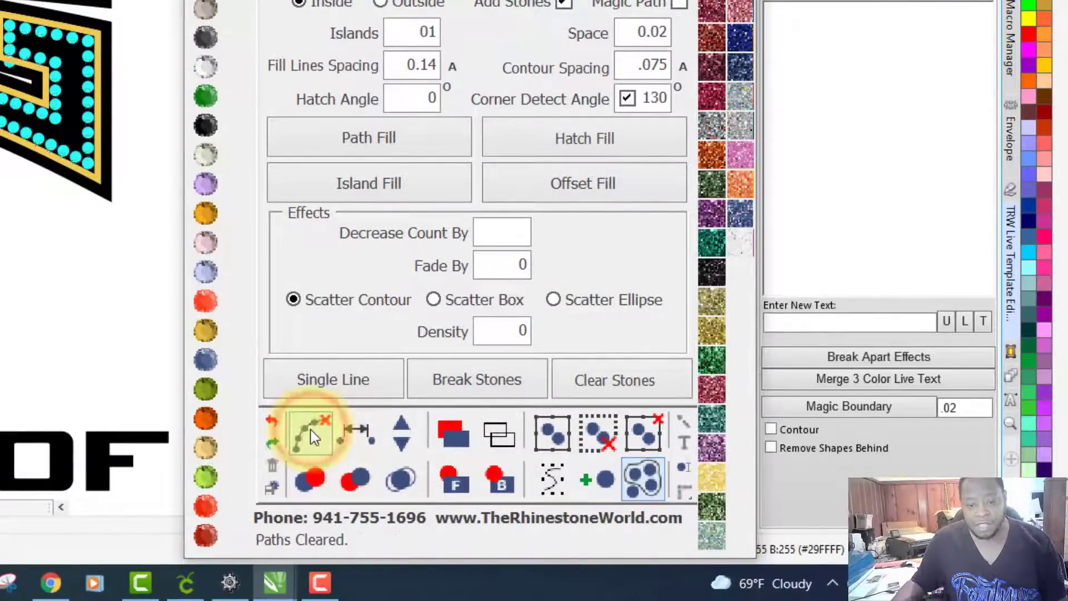
pyautogui.click(402, 470)
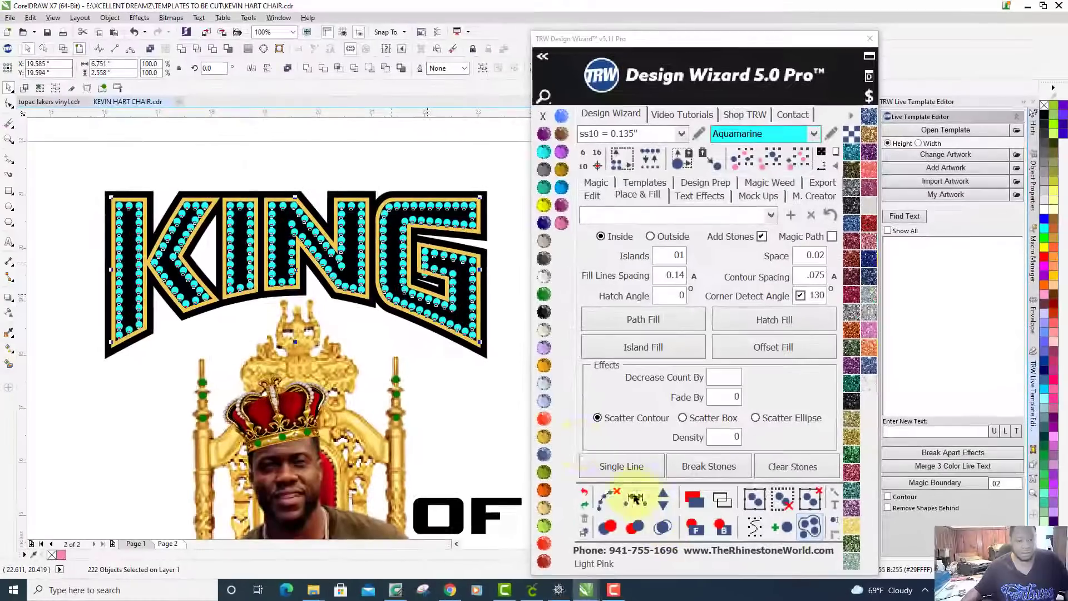
# Delete the stray Aquamarine stone overlapping the gold outline inside the letter G.
pyautogui.click(290, 176)
pyautogui.scroll(-2, 289, 177)
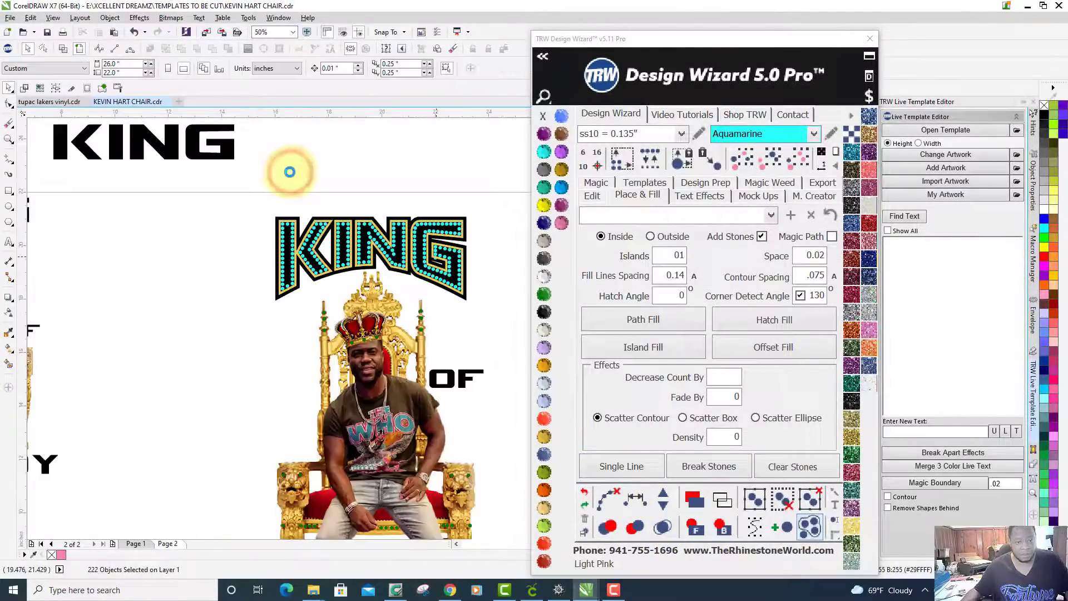
pyautogui.scroll(8, 290, 176)
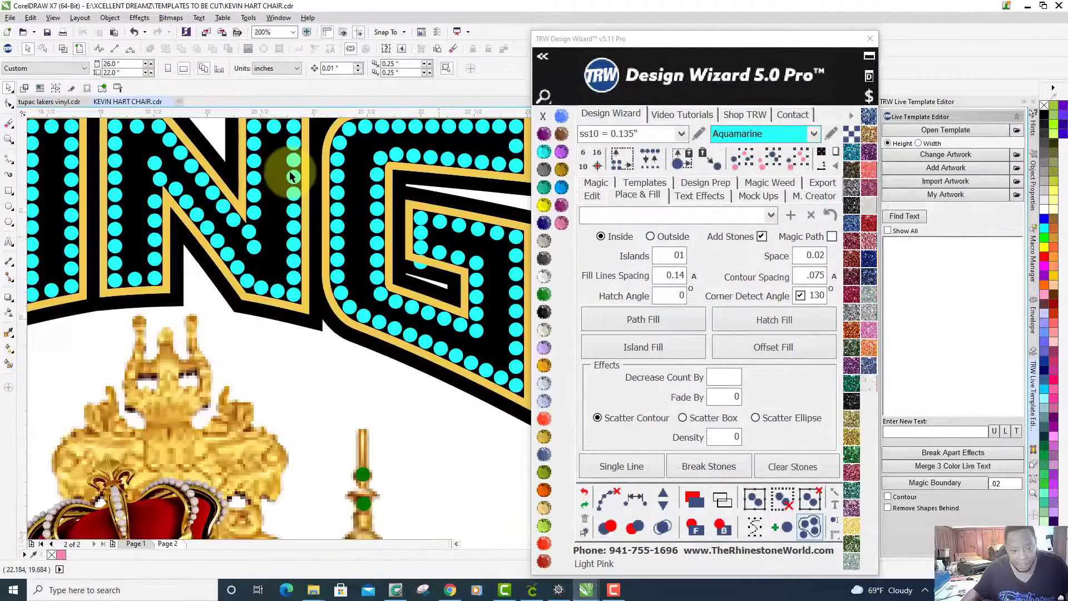
pyautogui.click(406, 302)
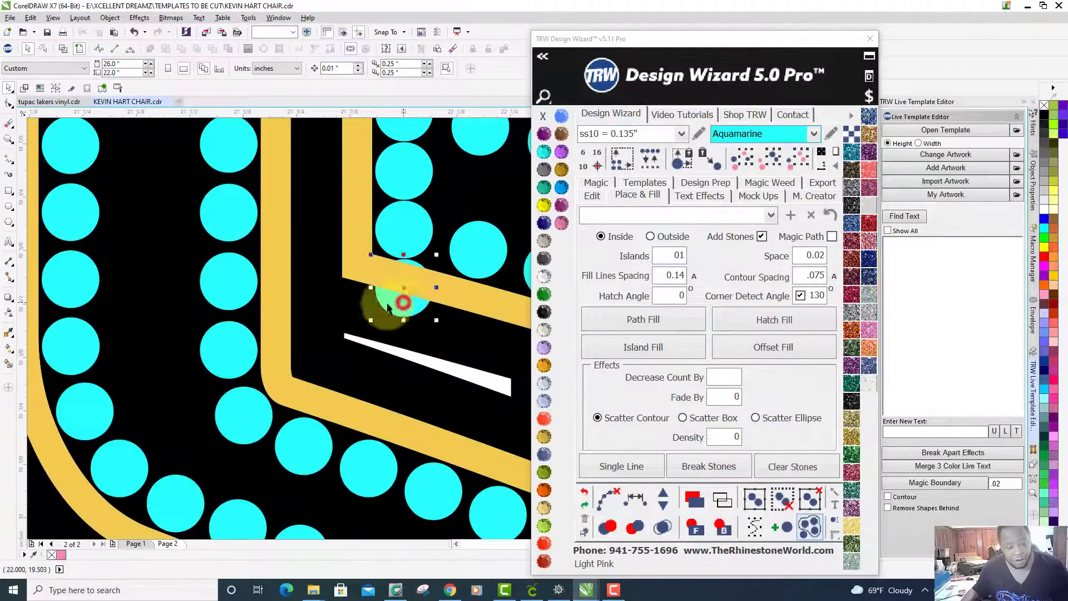
pyautogui.scroll(-6, 289, 313)
pyautogui.scroll(2, 288, 313)
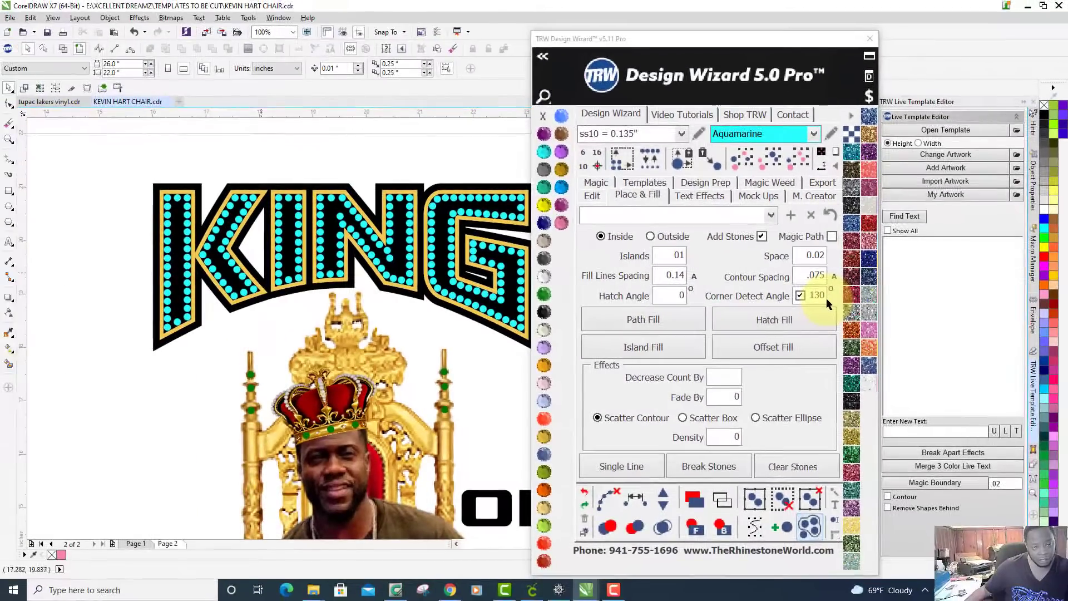
# Try deleting all KING stones matched by color and size to a stone in the N, then undo the deletion.
pyautogui.scroll(-2, 288, 210)
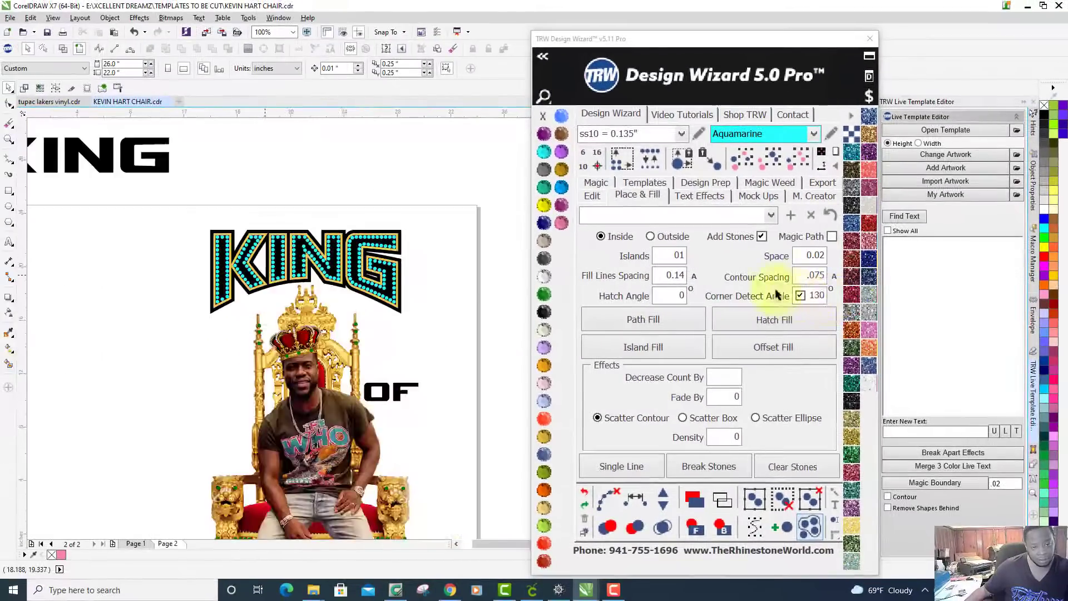
pyautogui.scroll(5, 358, 211)
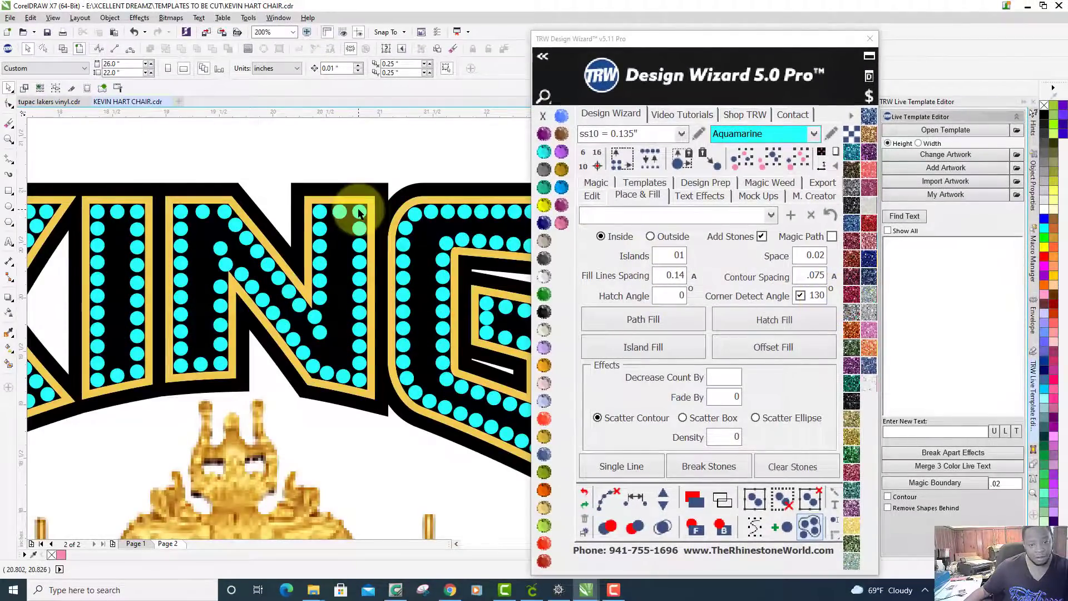
pyautogui.click(358, 211)
pyautogui.scroll(-3, 362, 209)
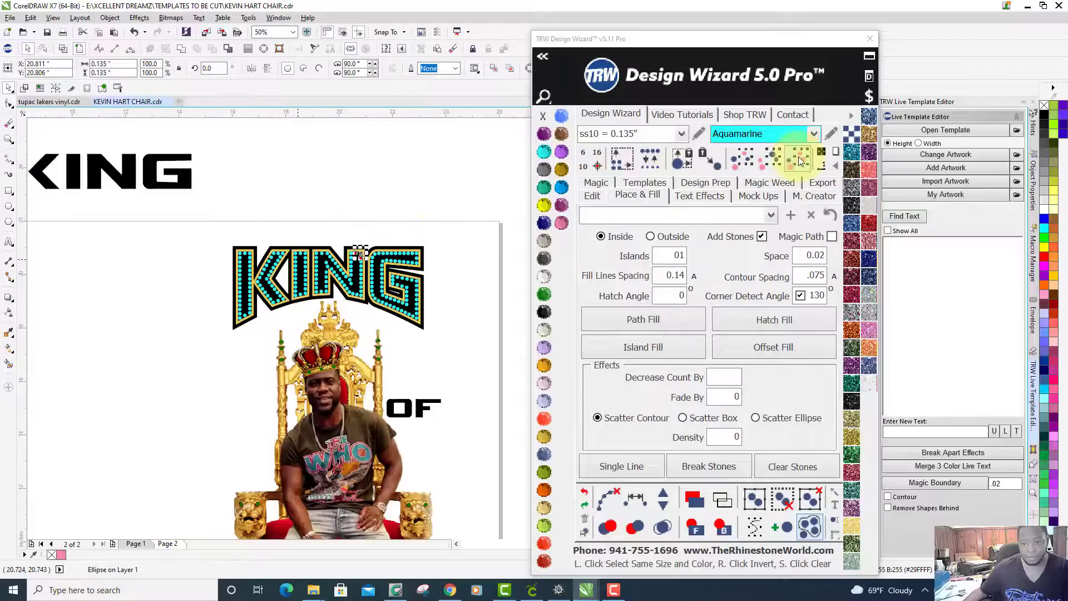
pyautogui.click(800, 161)
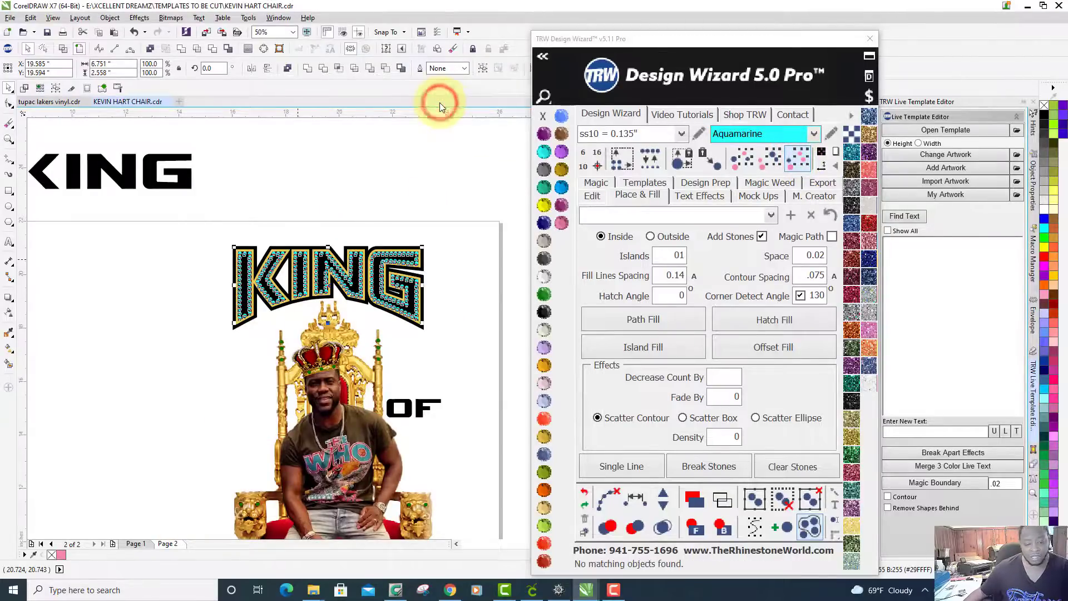
pyautogui.press('Delete')
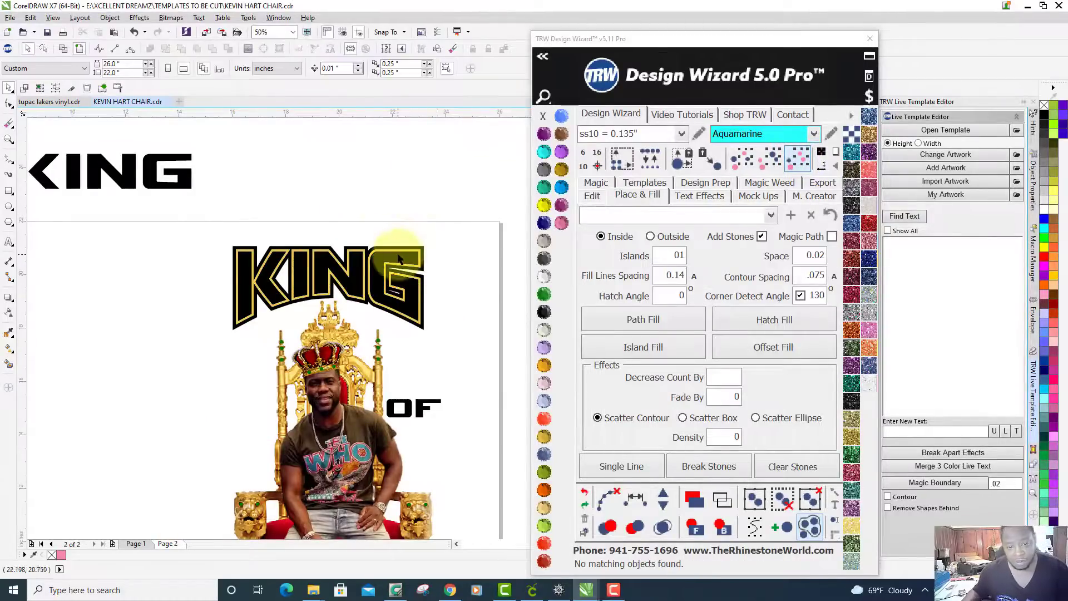
pyautogui.click(399, 257)
pyautogui.click(396, 184)
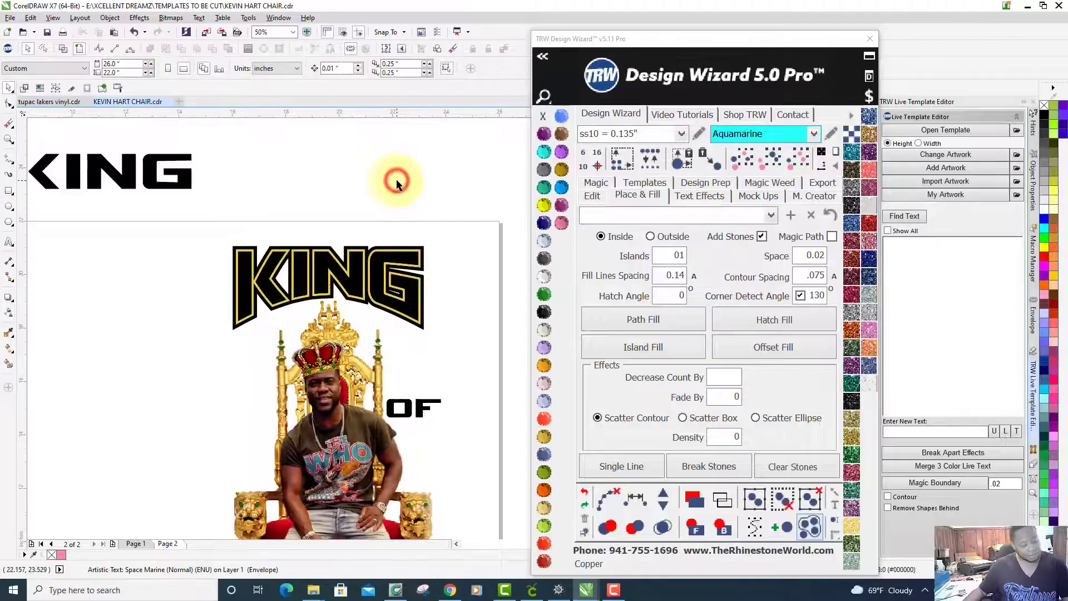
pyautogui.hotkey('ctrl', 'z')
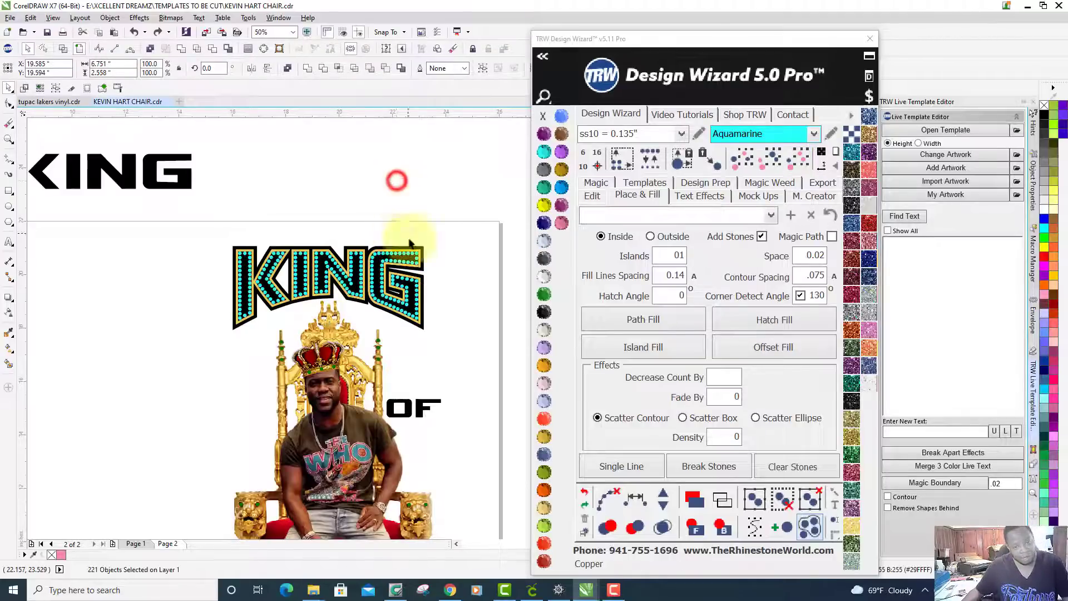
# Try selecting all stones that match the color and size of one in the G, inspect the title, then deselect them.
pyautogui.click(409, 242)
pyautogui.scroll(4, 411, 241)
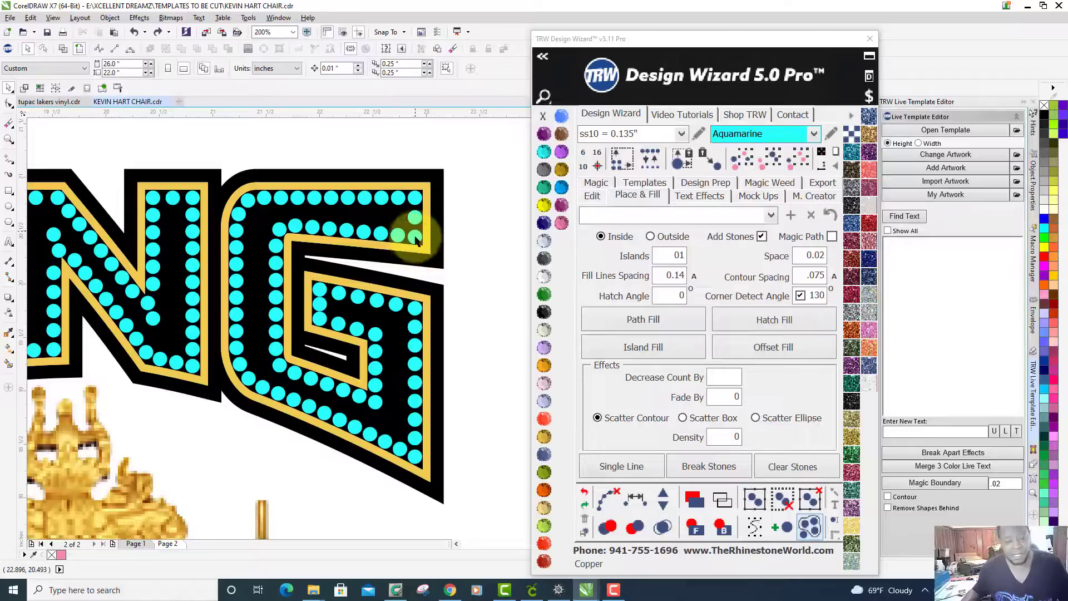
pyautogui.click(417, 239)
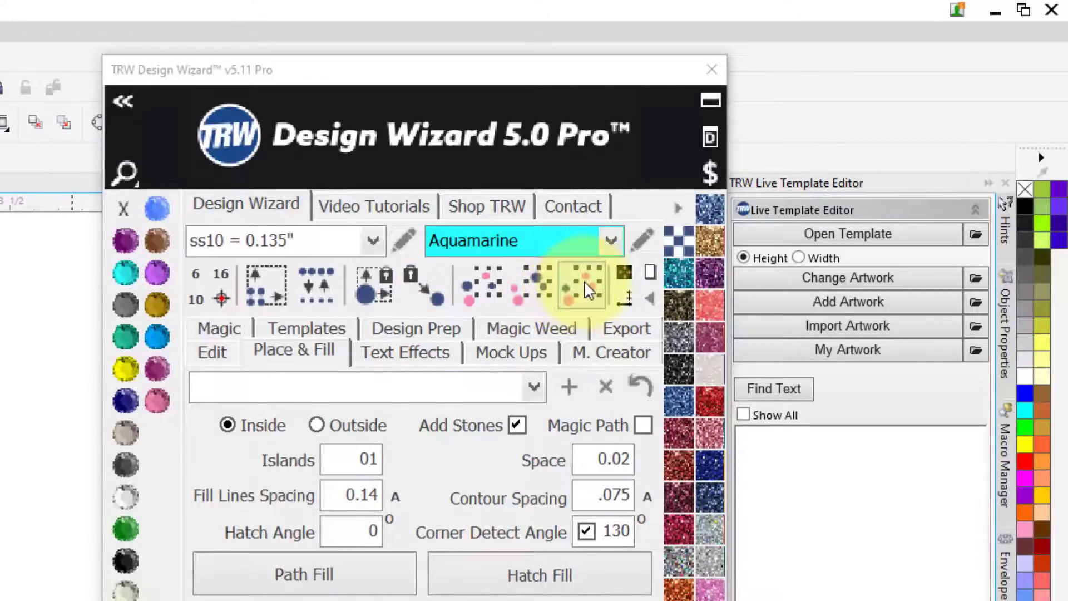
pyautogui.click(584, 282)
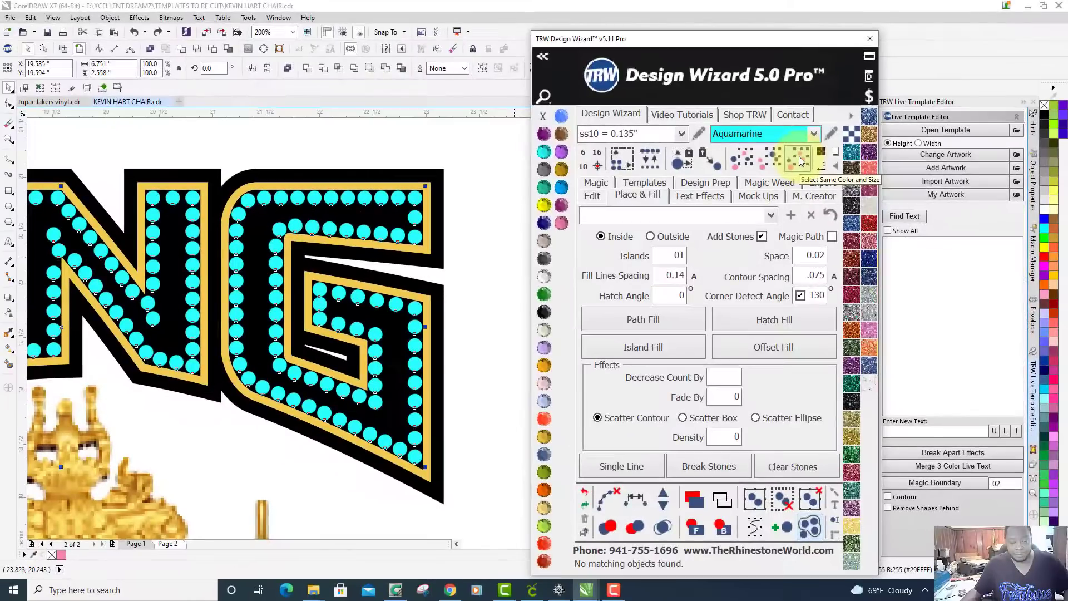
pyautogui.click(301, 237)
pyautogui.scroll(-4, 300, 245)
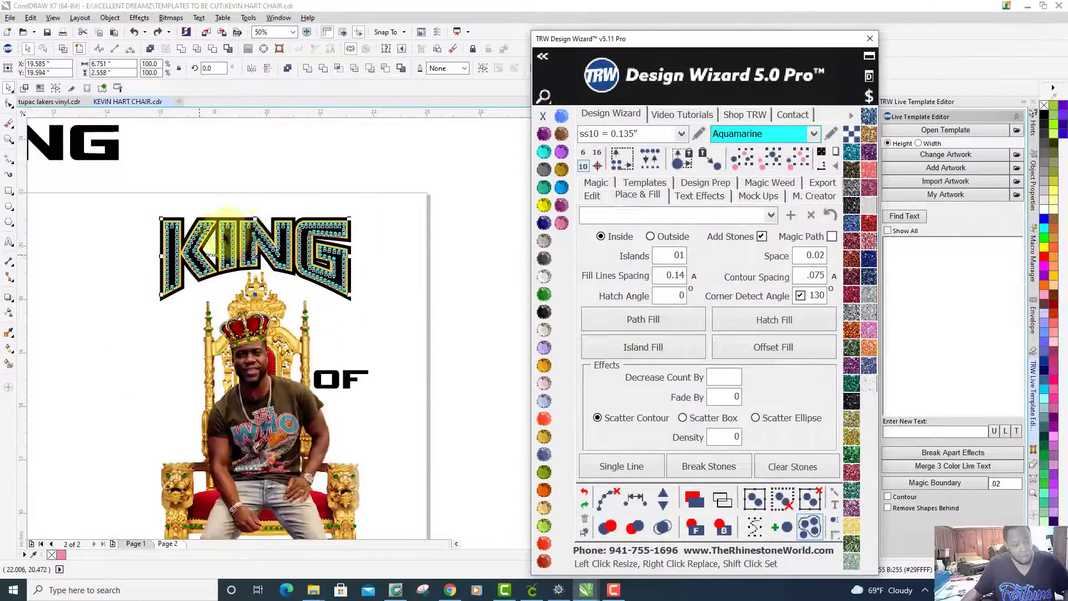
pyautogui.scroll(4, 222, 232)
pyautogui.scroll(-2, 222, 232)
pyautogui.scroll(-2, 224, 237)
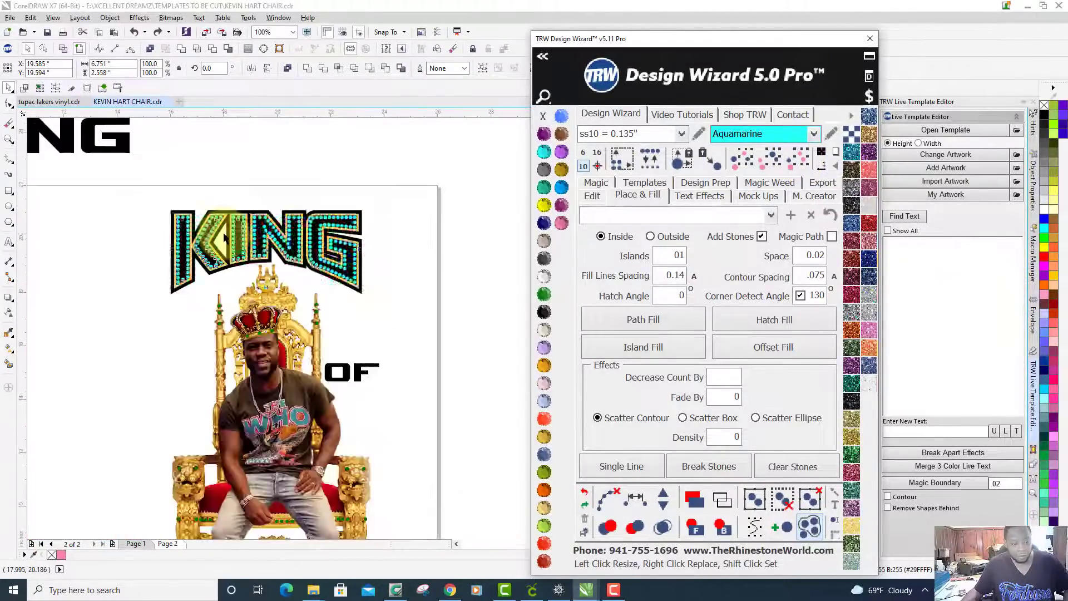
pyautogui.scroll(2, 322, 284)
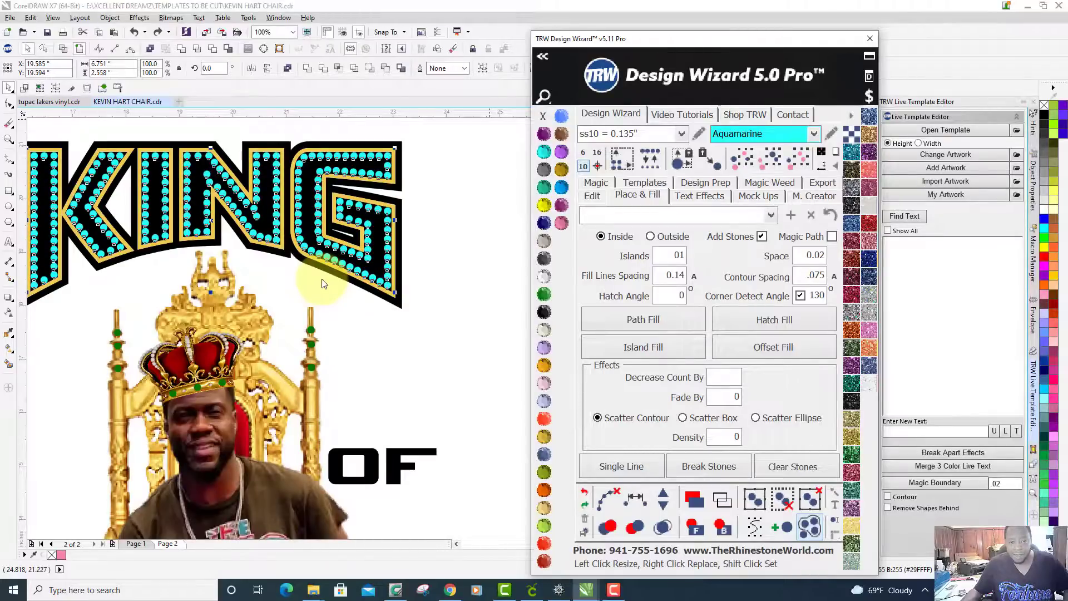
pyautogui.click(462, 204)
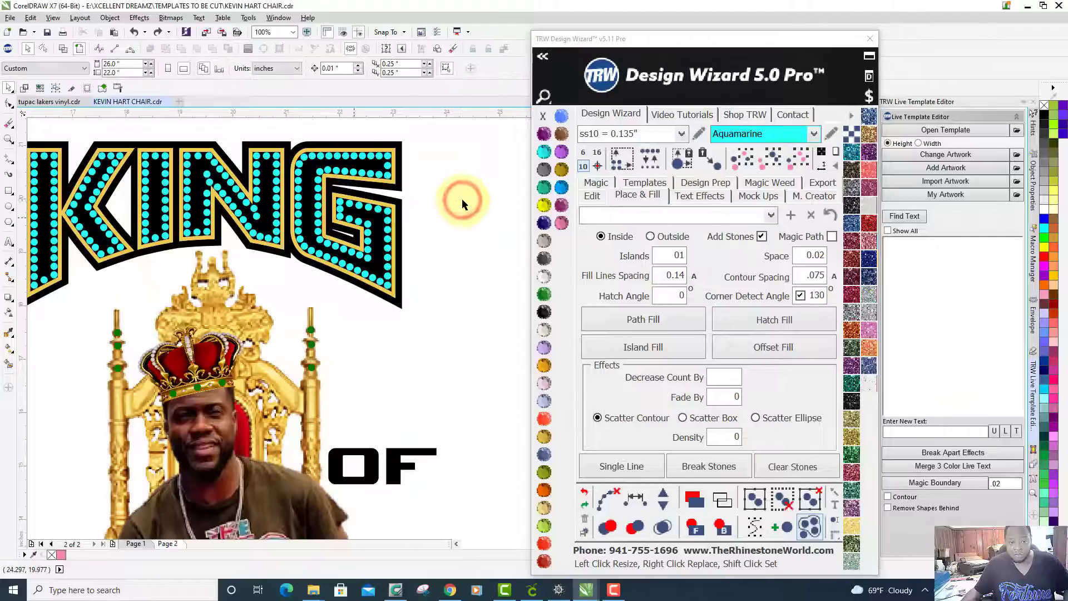
# Select all Aquamarine stones matching the size and color of one in the letter G, and delete them from the KING lettering.
pyautogui.click(389, 177)
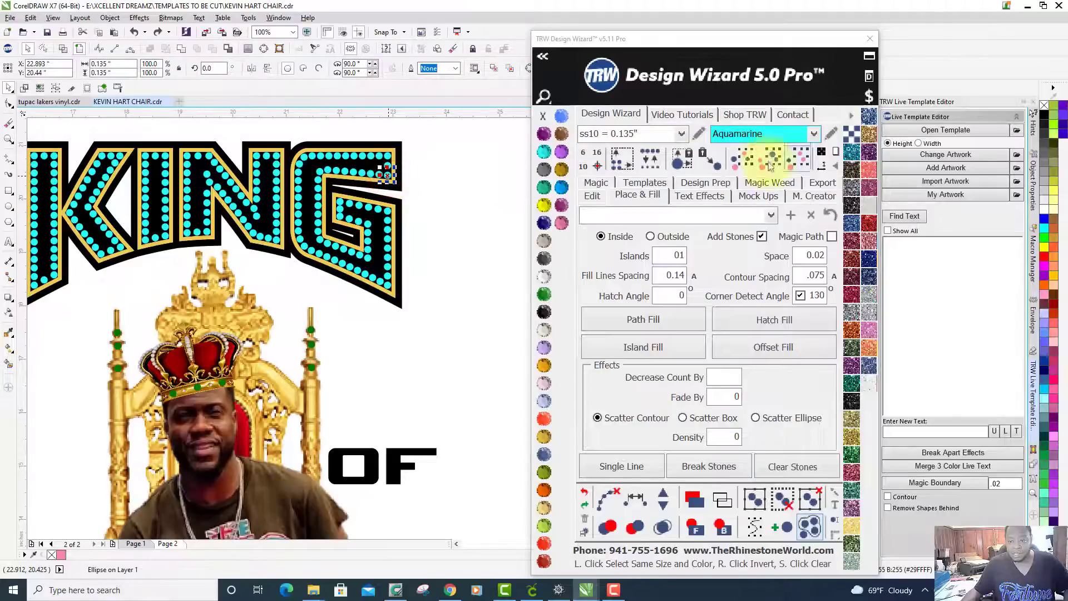
pyautogui.click(801, 162)
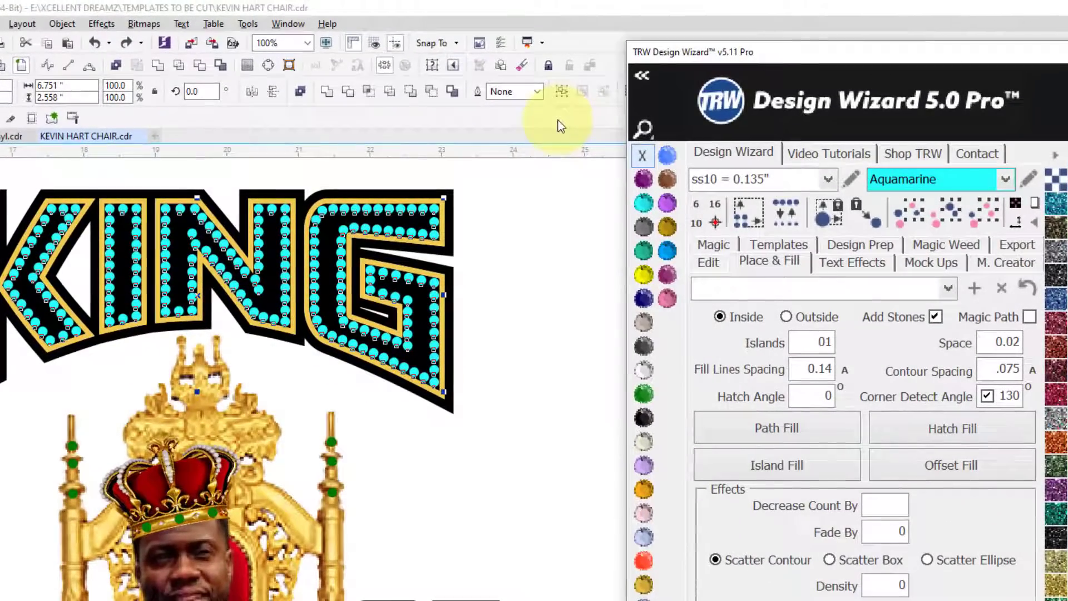
pyautogui.click(482, 90)
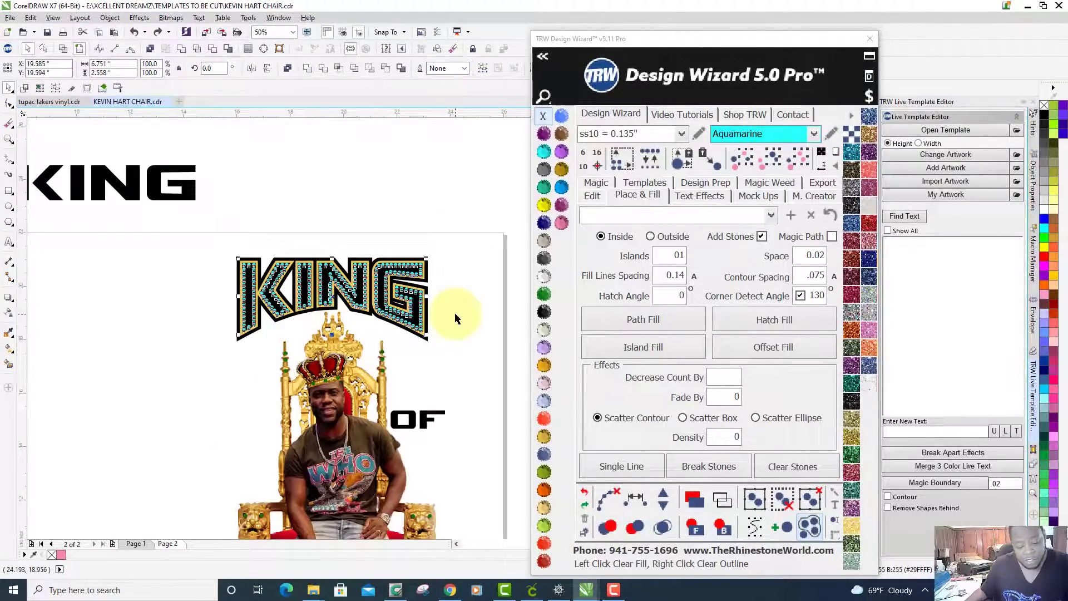
pyautogui.press('Delete')
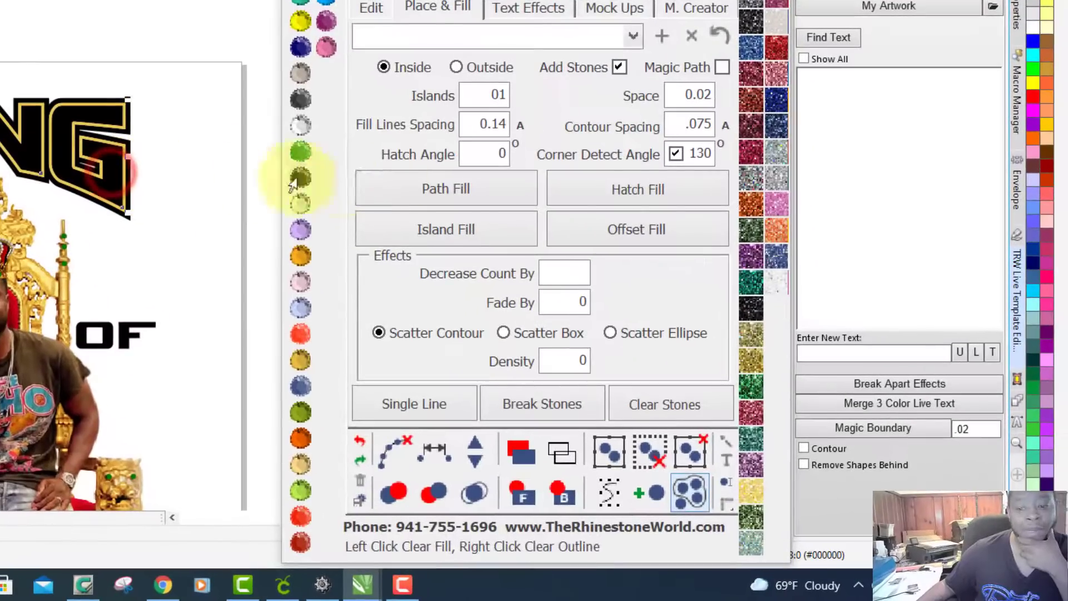
# Hatch fill the KING lettering with ss10 Aquamarine stones at 0.14 line spacing and 0° angle, then clear the fill paths and deselect.
pyautogui.click(667, 192)
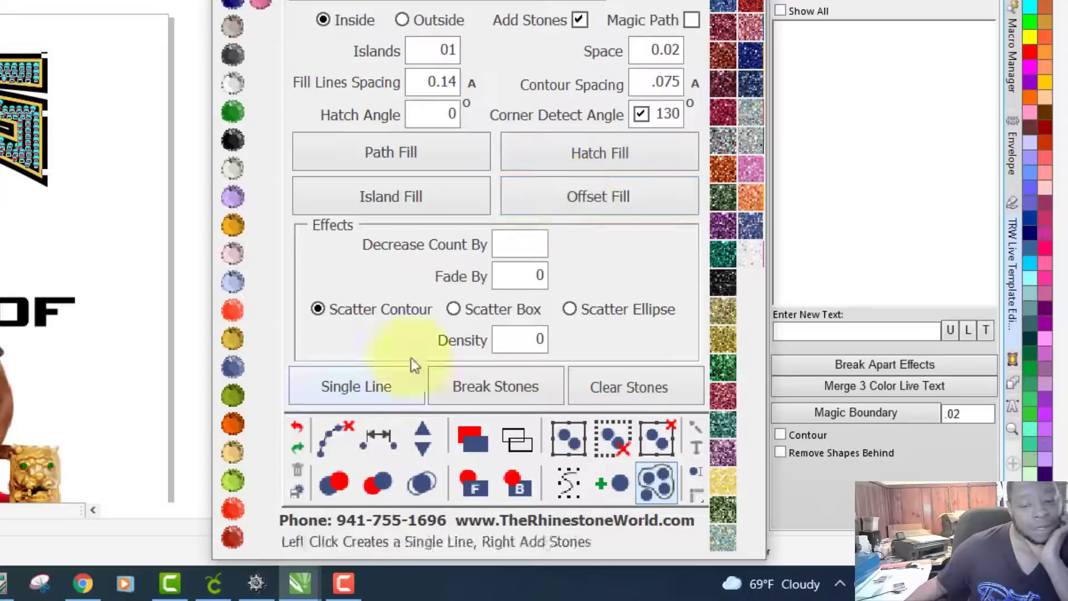
pyautogui.click(329, 434)
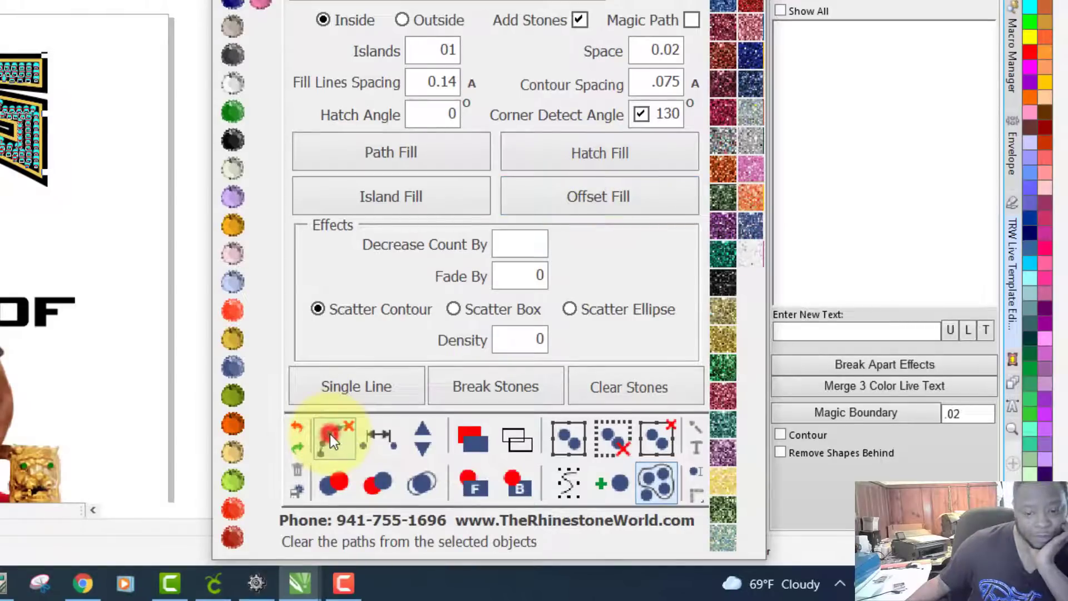
pyautogui.click(420, 483)
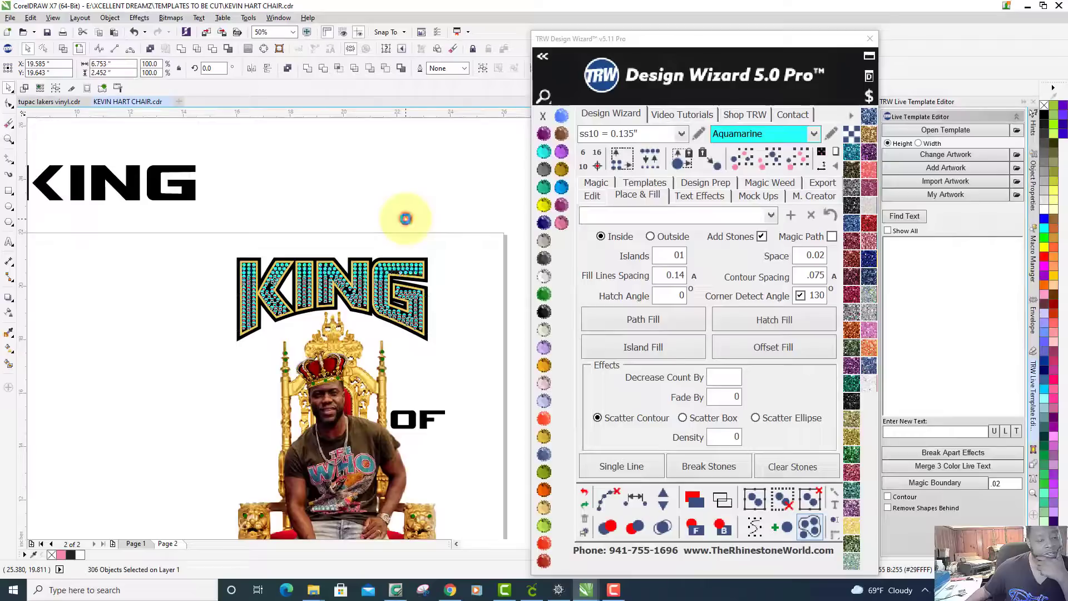
pyautogui.click(406, 218)
# Examine the hatch-filled stones in the KING lettering up close, checking their spacing and coverage inside the gold outlines.
pyautogui.scroll(-3, 385, 316)
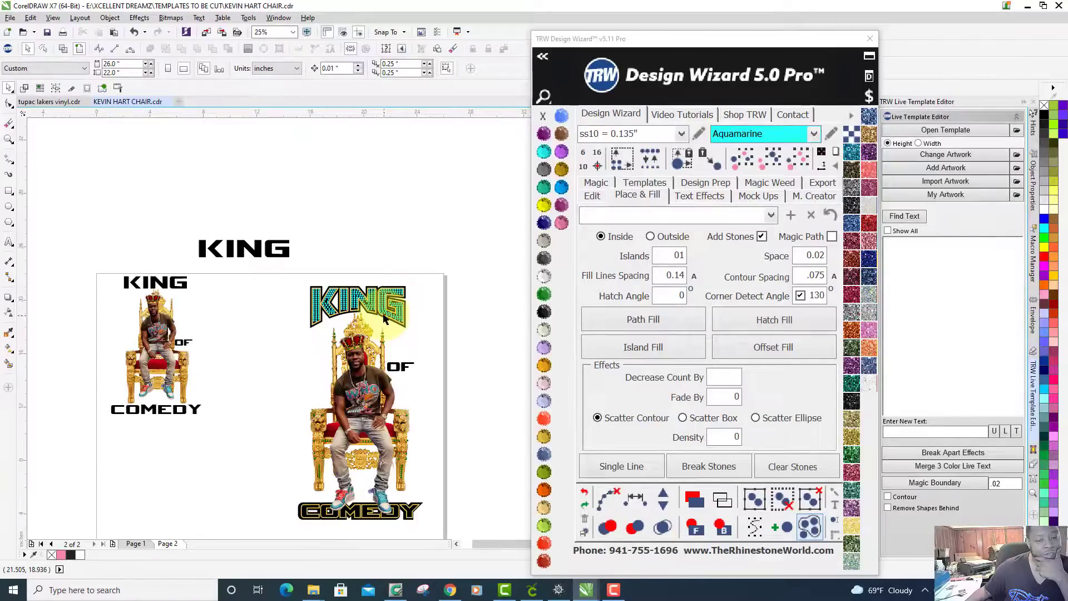
pyautogui.scroll(5, 320, 275)
pyautogui.scroll(2, 317, 273)
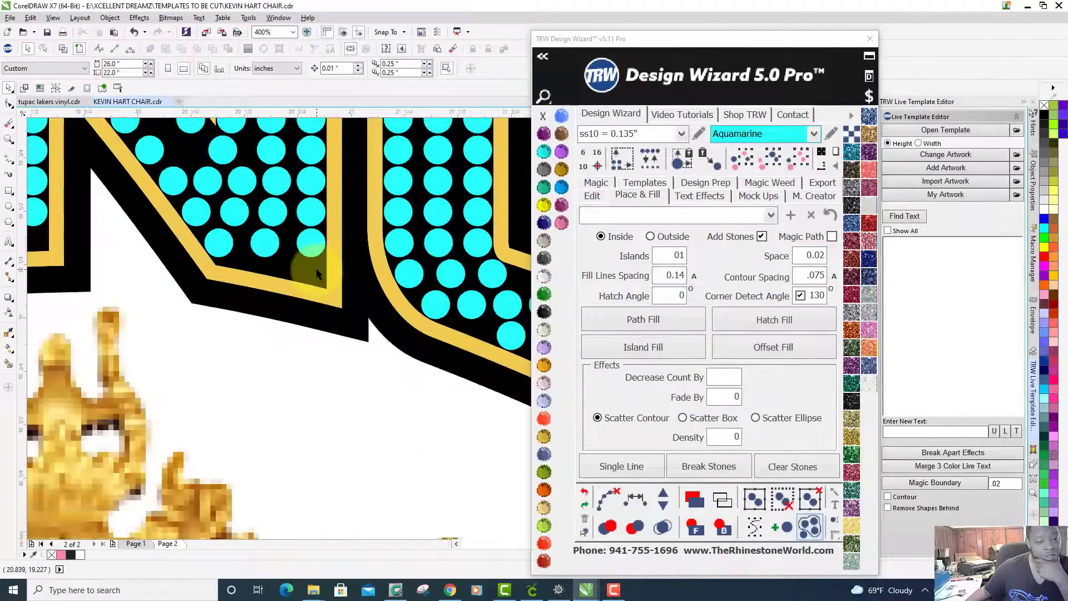
pyautogui.scroll(-2, 317, 272)
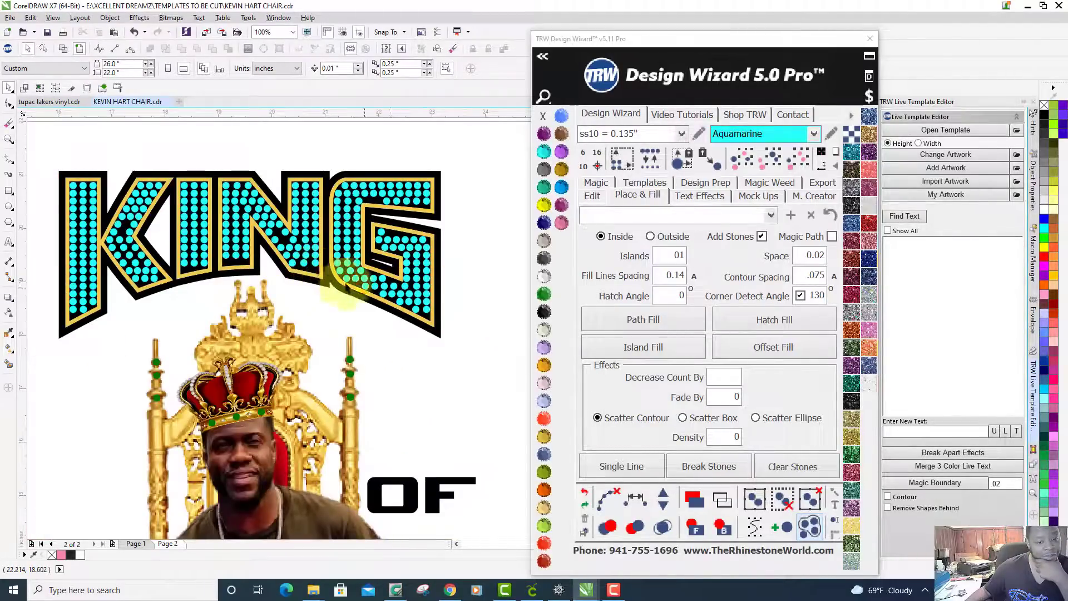
pyautogui.scroll(2, 345, 275)
pyautogui.scroll(-2, 423, 321)
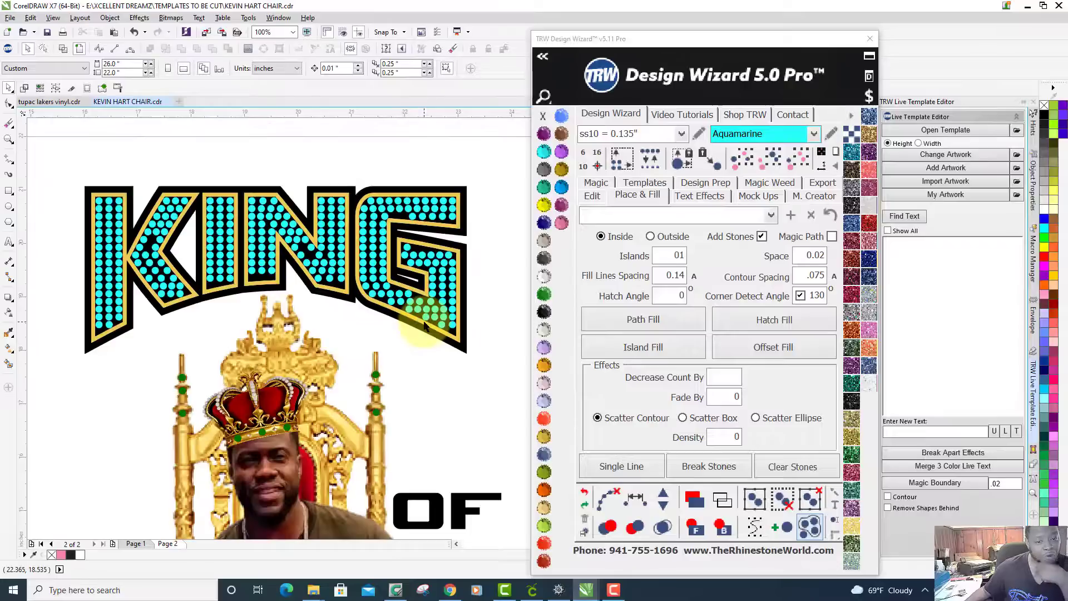
pyautogui.scroll(1, 161, 235)
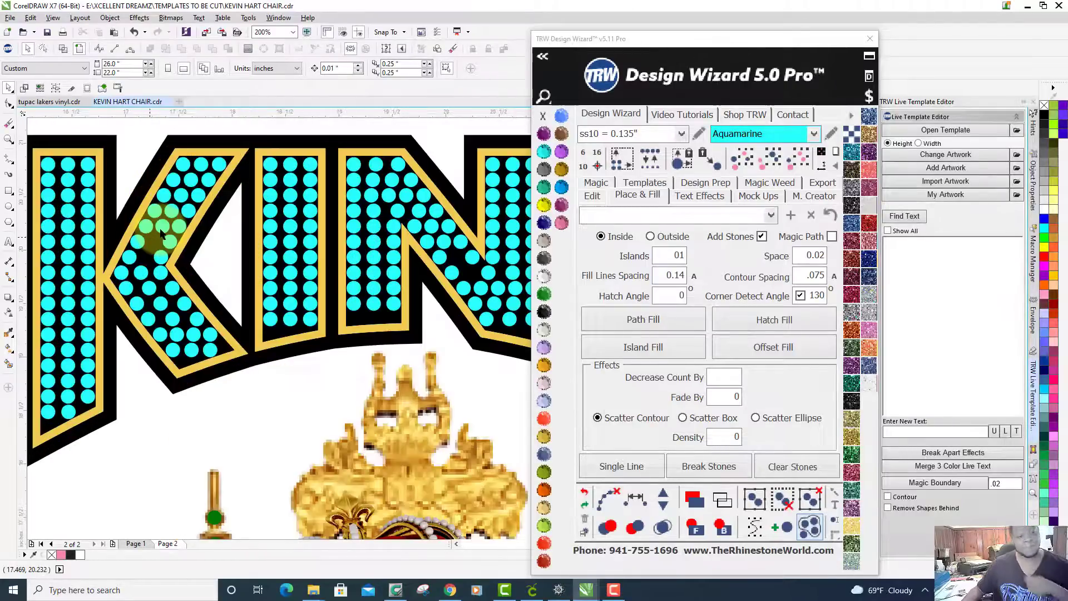
pyautogui.scroll(1, 161, 234)
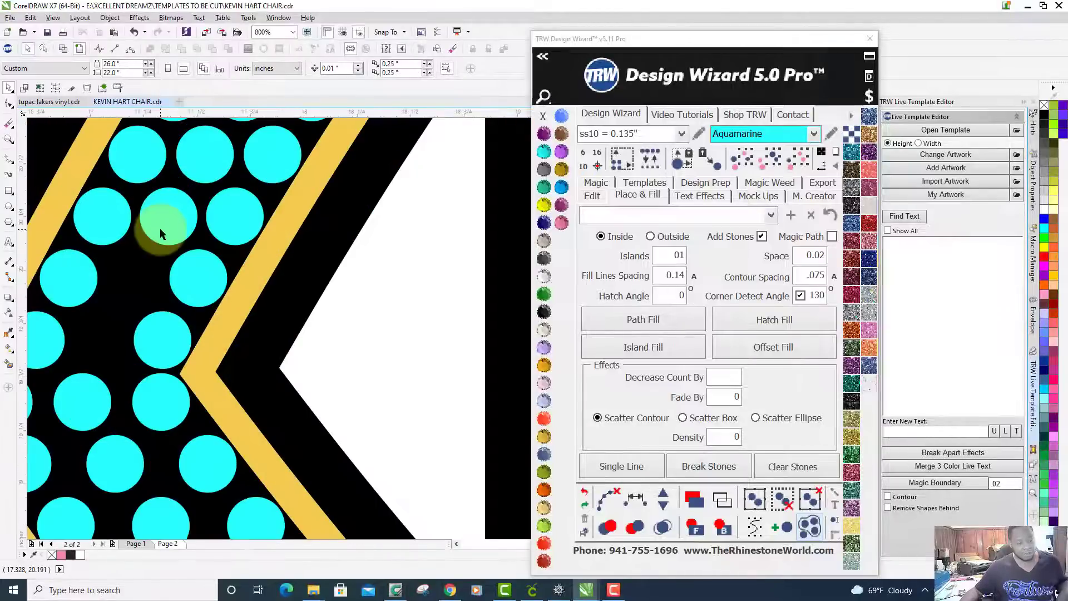
pyautogui.scroll(-2, 161, 233)
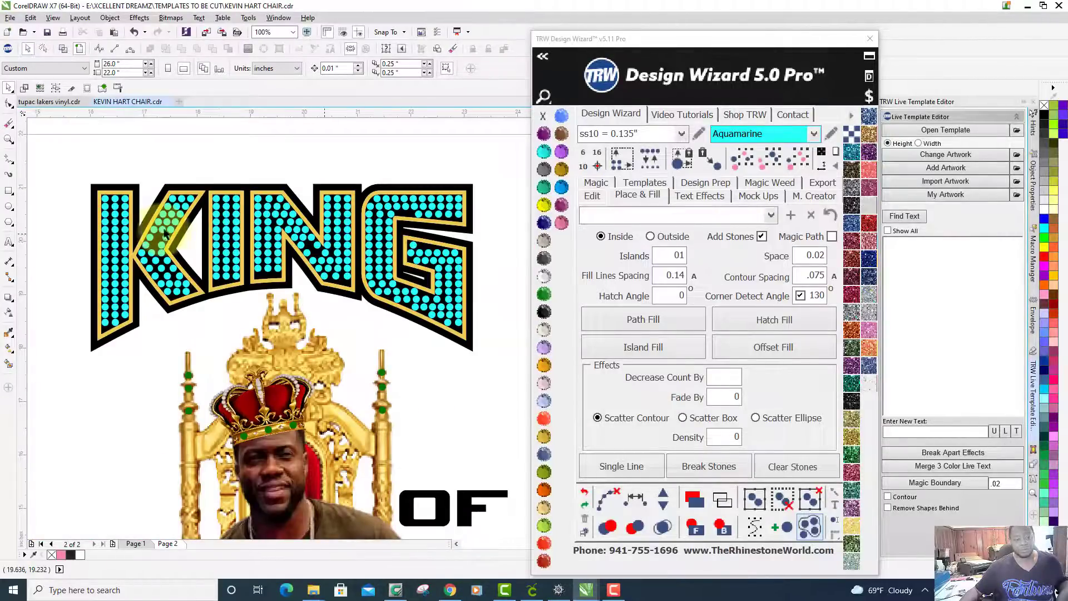
# Select all stones matching the aquamarine ones in the arched KING lettering and delete them.
pyautogui.click(346, 227)
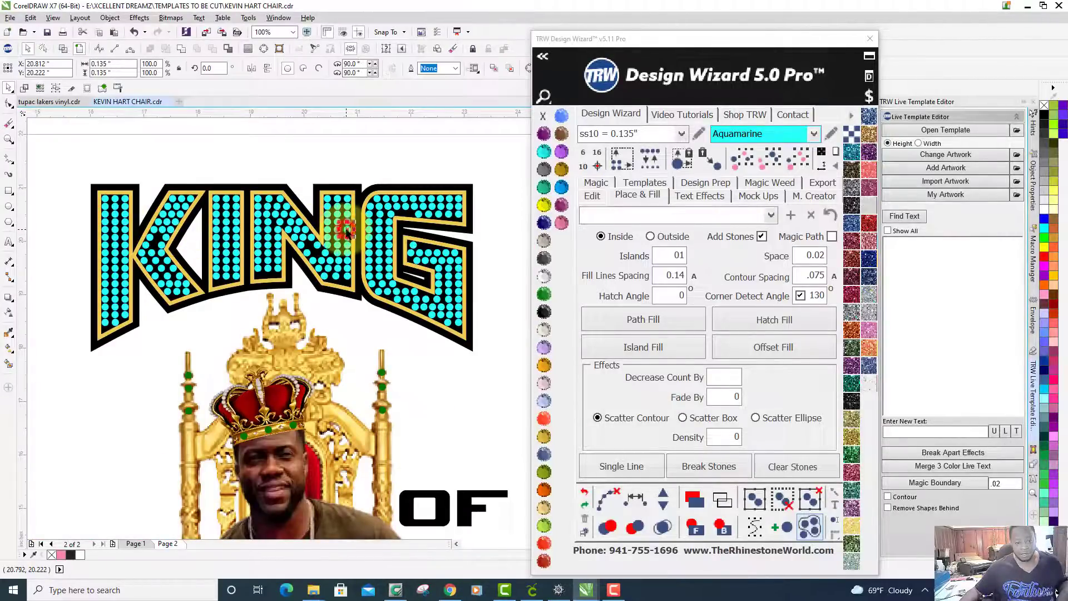
pyautogui.click(800, 159)
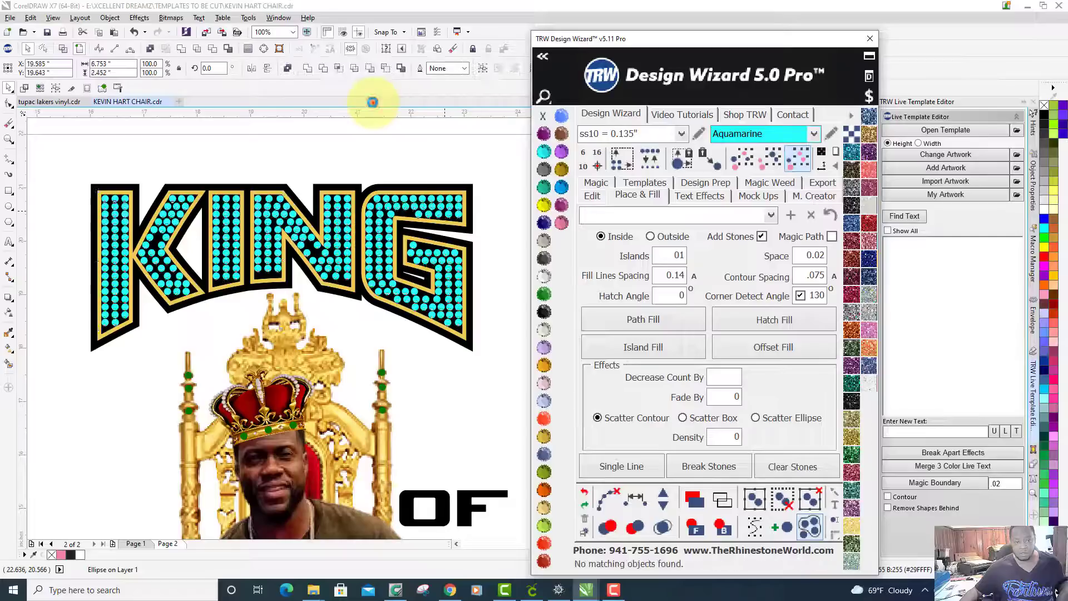
pyautogui.click(373, 102)
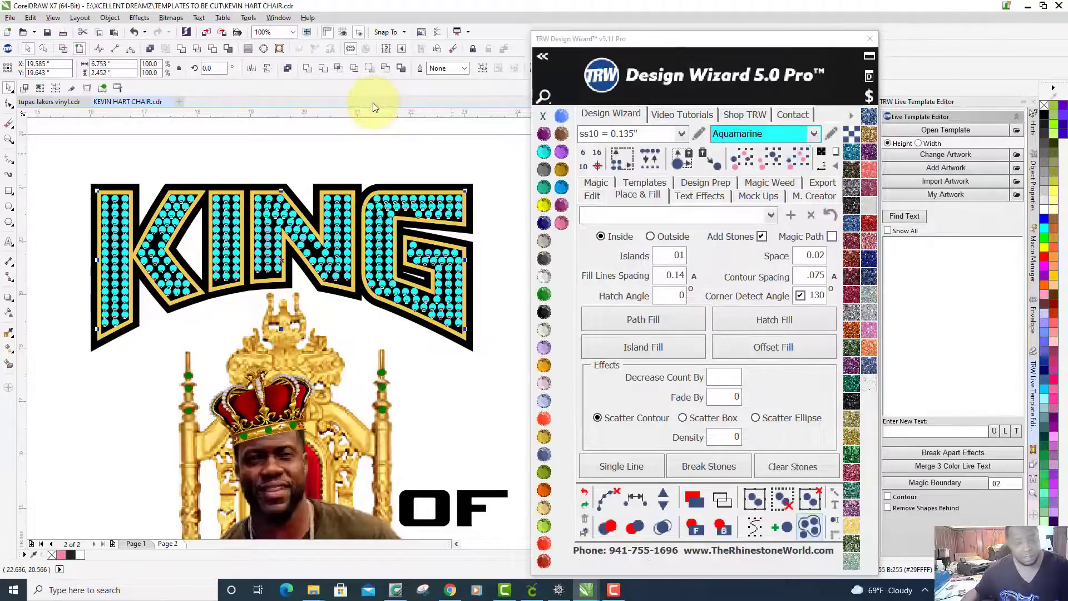
pyautogui.click(451, 167)
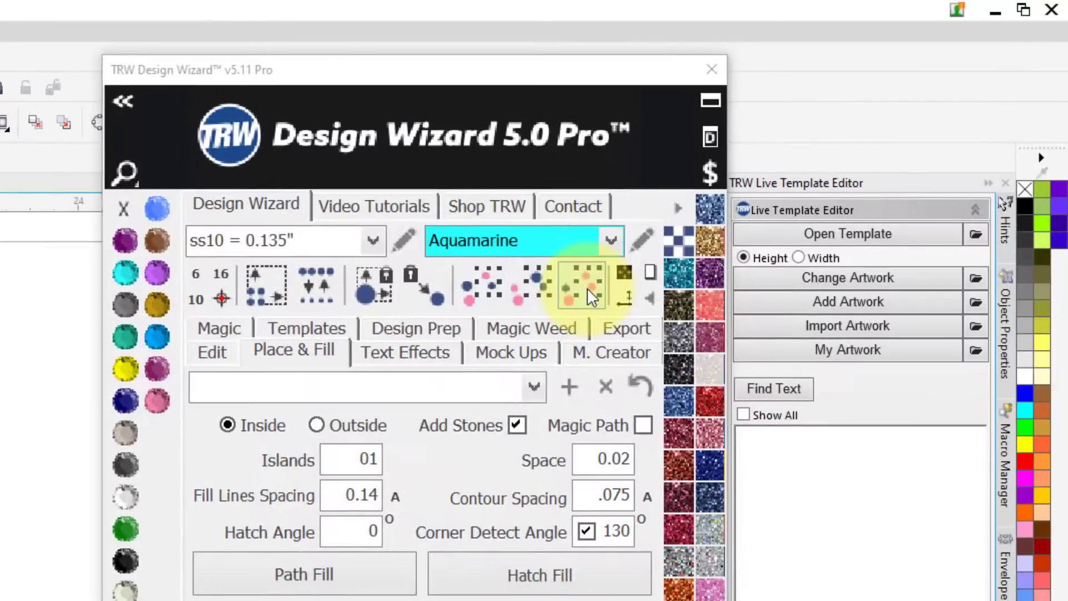
pyautogui.click(586, 288)
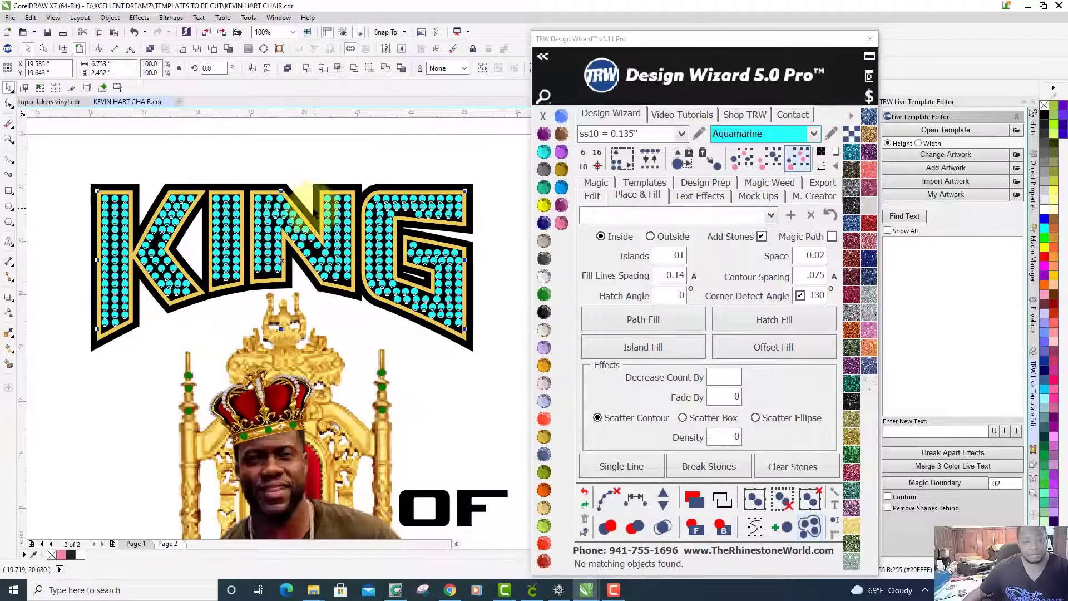
pyautogui.rightClick(337, 213)
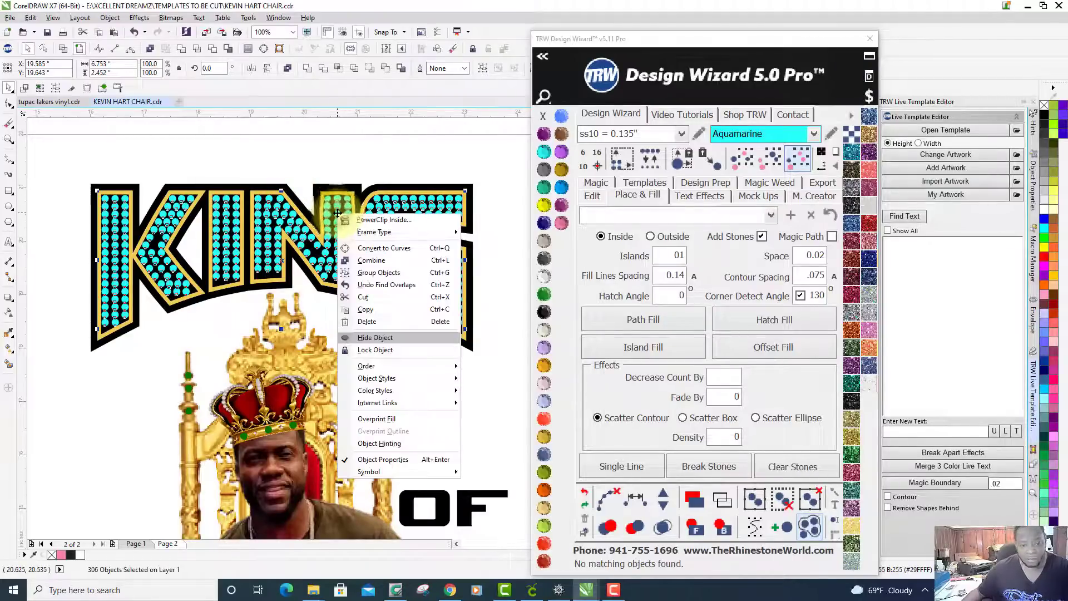
pyautogui.click(448, 92)
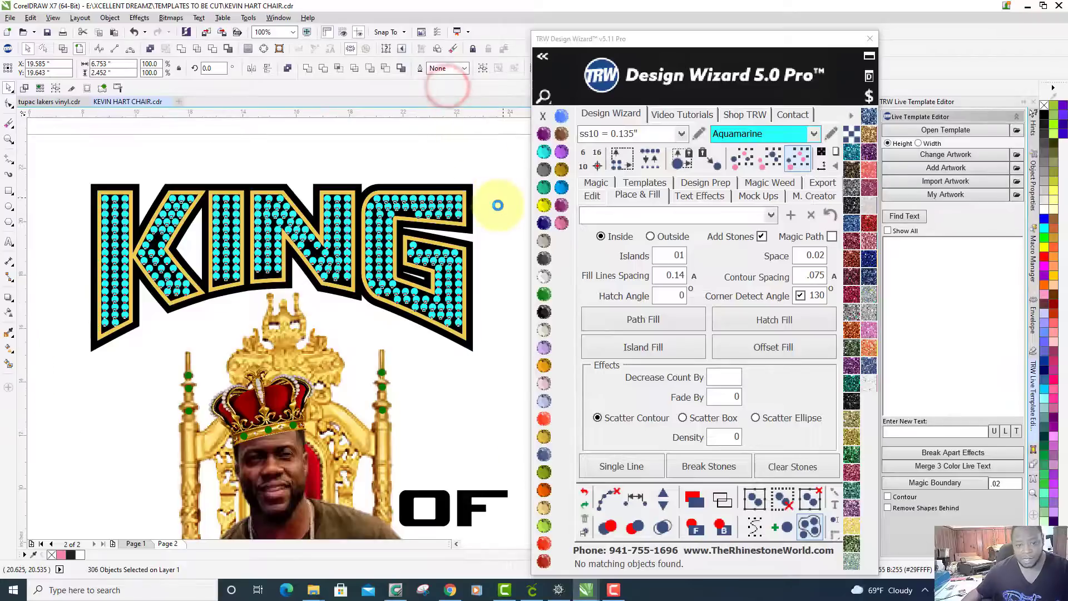
pyautogui.scroll(3, 496, 202)
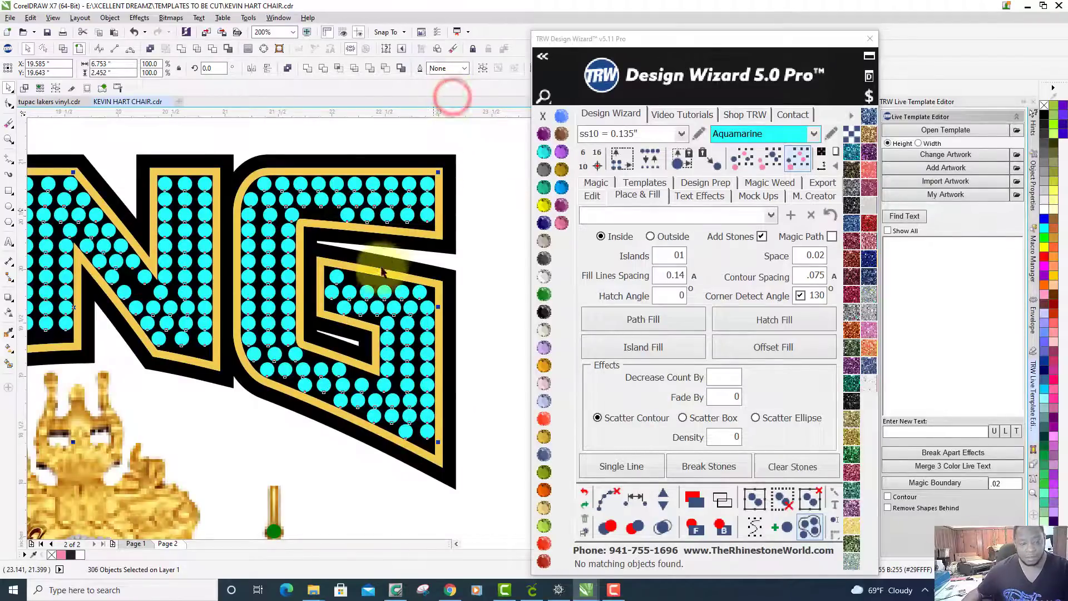
pyautogui.scroll(-3, 381, 273)
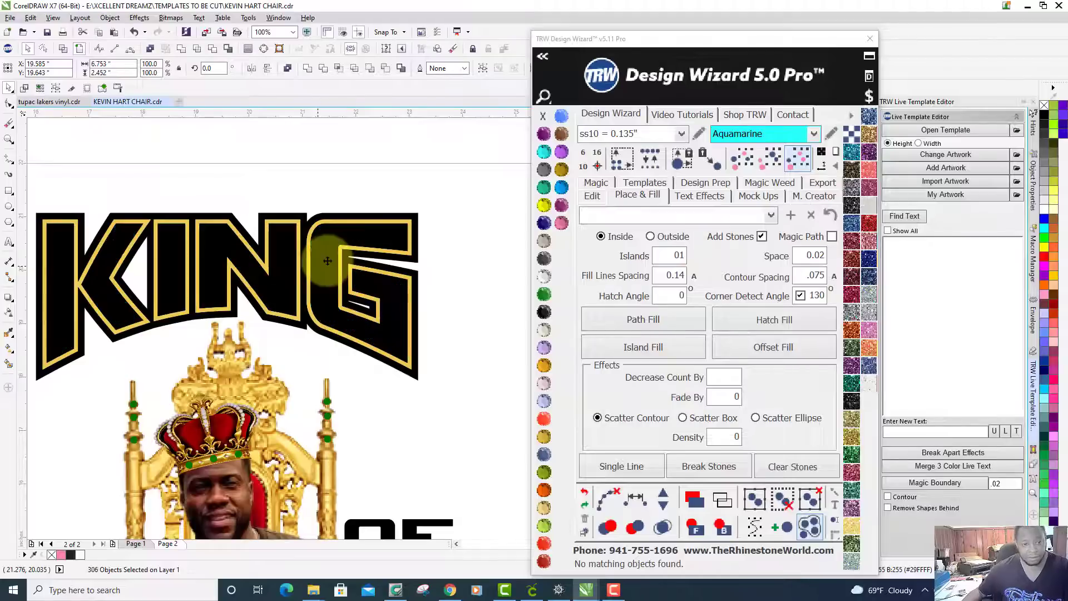
pyautogui.press('Delete')
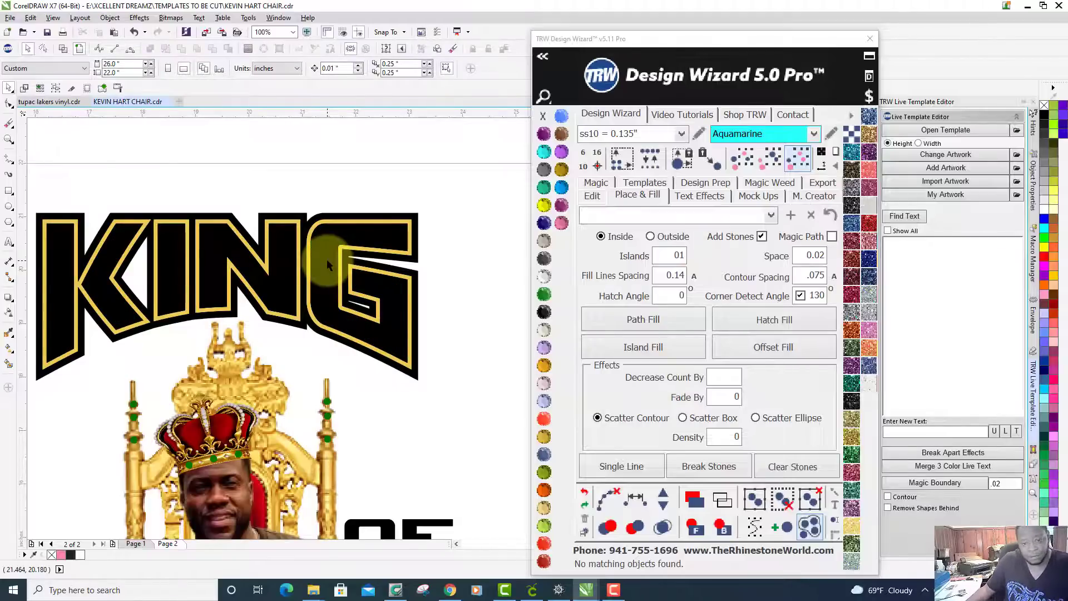
# Island-fill the inner shape of the arched KING with ss10 aquamarine stones using 0 islands, clear the paths and merge overlapping stones.
pyautogui.click(326, 259)
pyautogui.doubleClick(662, 259)
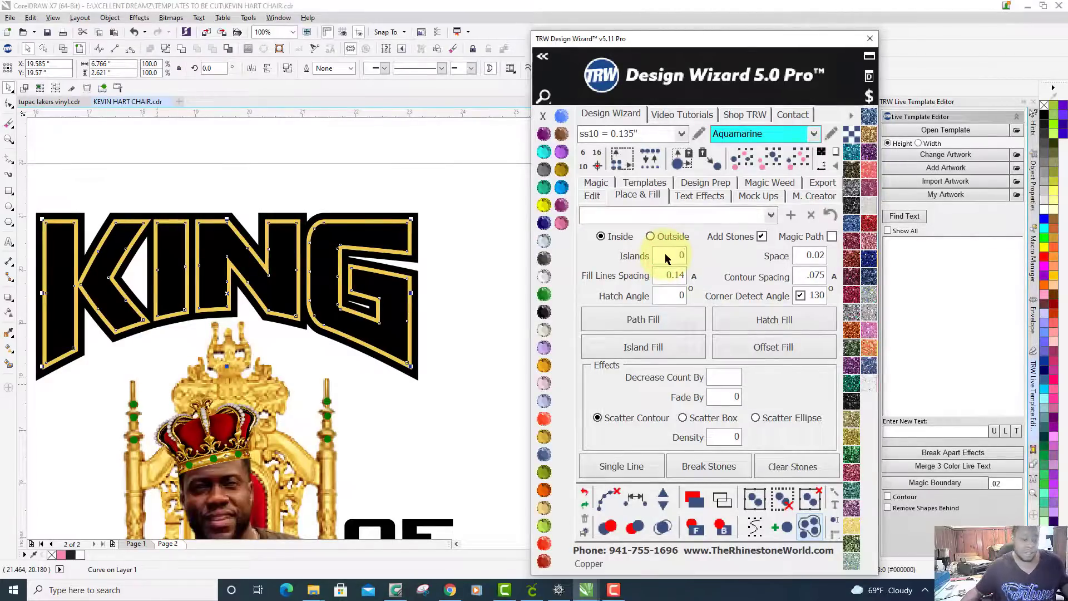
pyautogui.scroll(-2, 667, 258)
pyautogui.scroll(2, 666, 259)
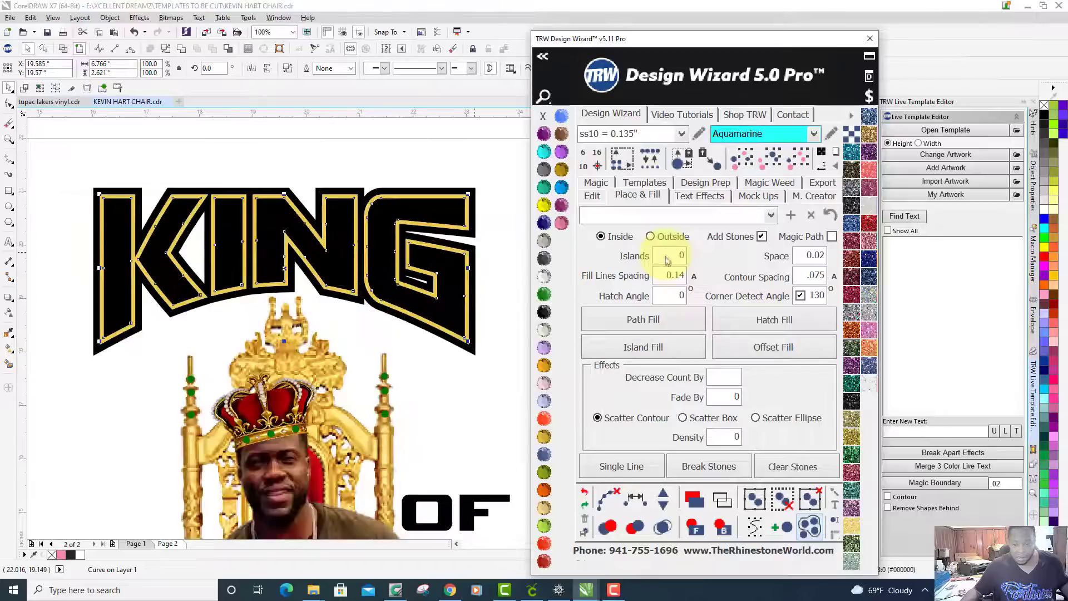
pyautogui.click(657, 348)
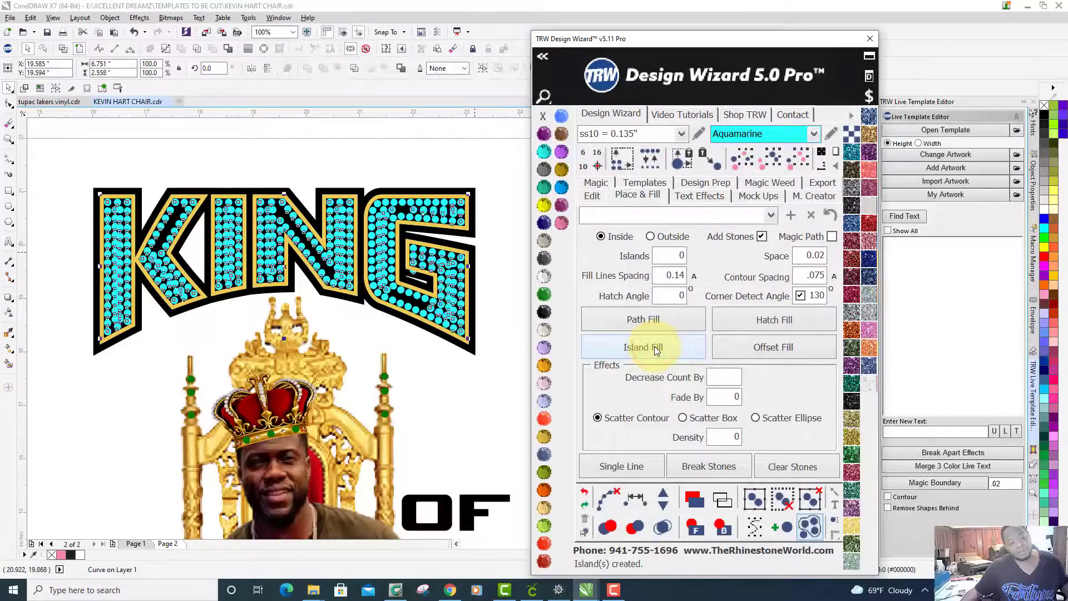
pyautogui.click(607, 499)
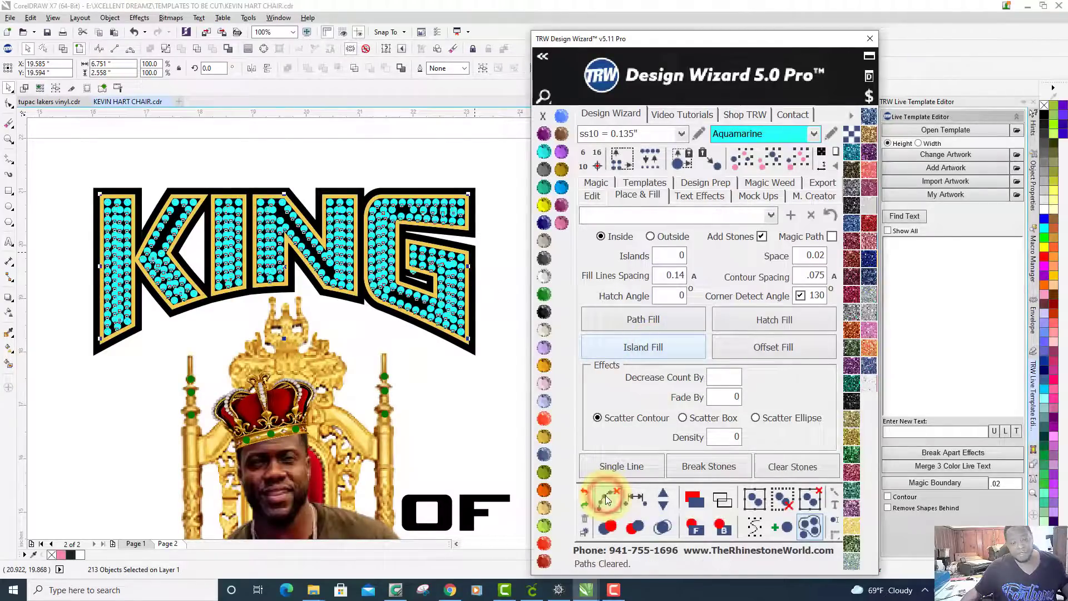
pyautogui.click(661, 528)
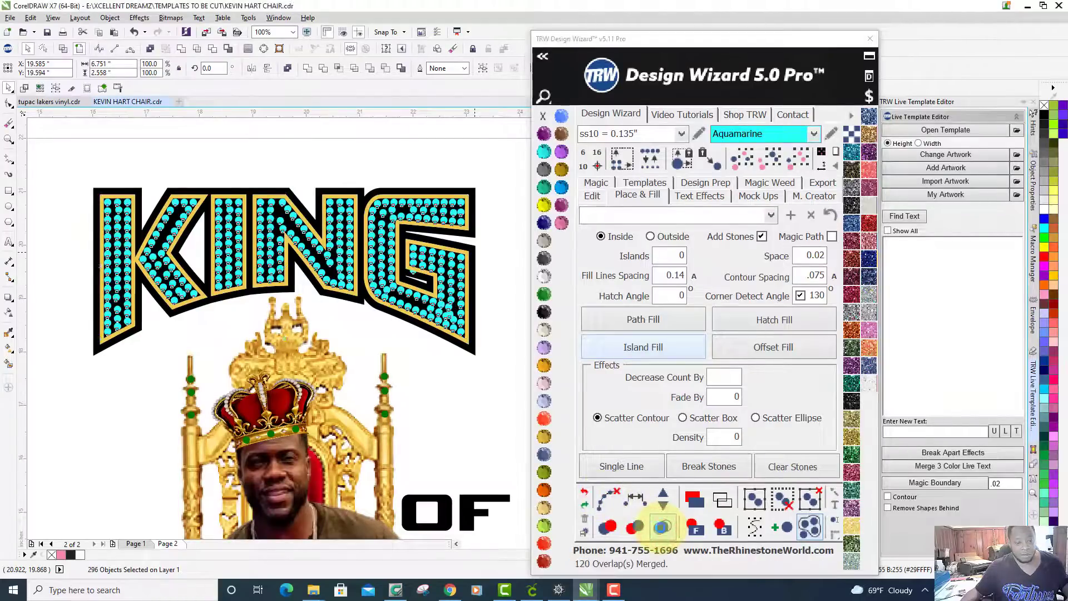
# Try repositioning a stone in the lower curve of the letter G, and undo the move.
pyautogui.click(405, 167)
pyautogui.scroll(-2, 405, 167)
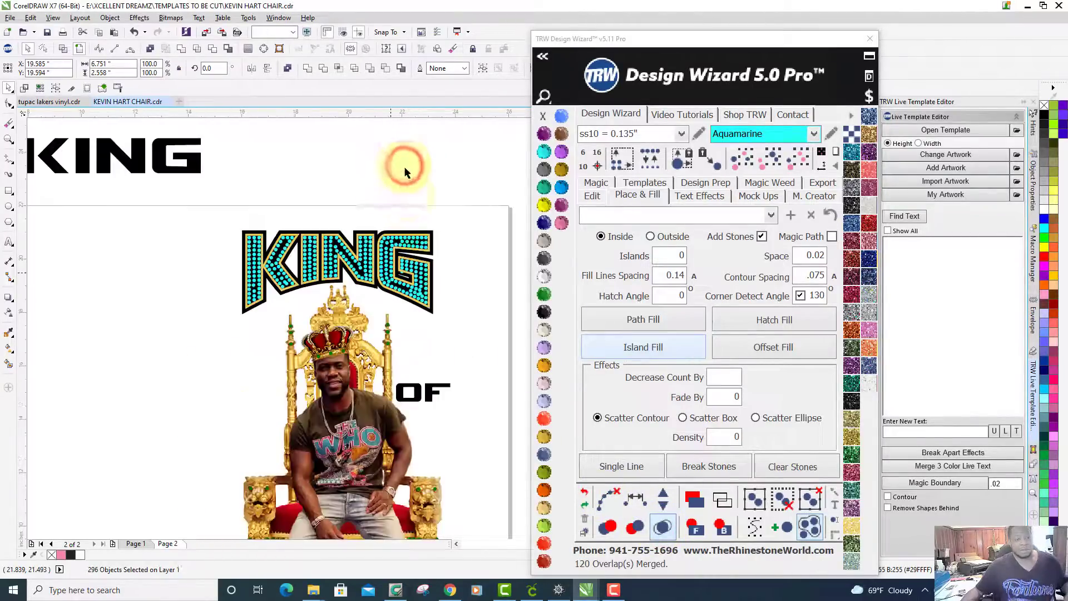
pyautogui.scroll(4, 426, 299)
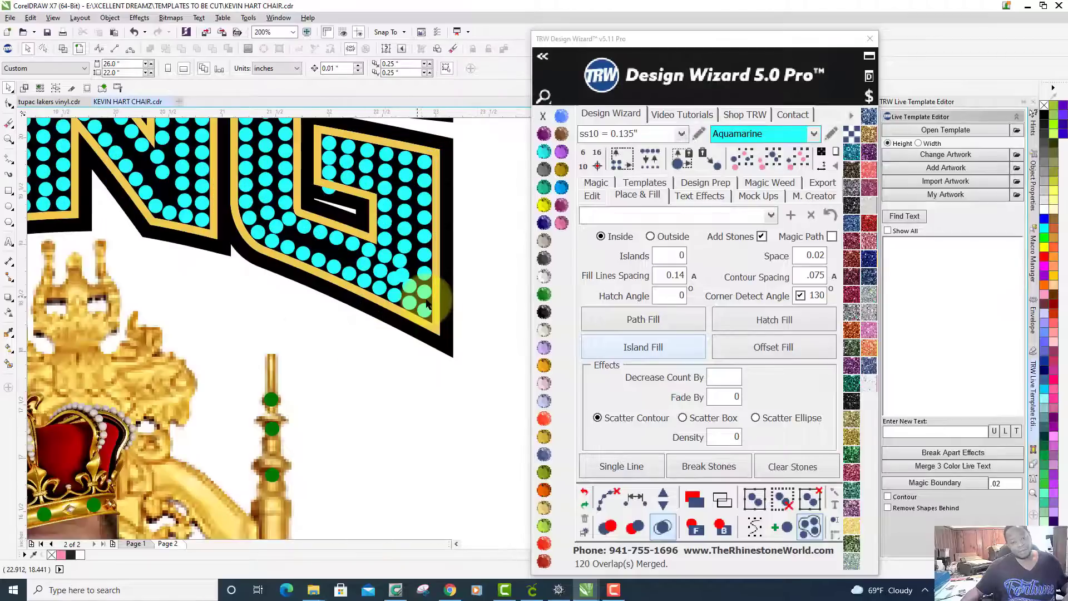
pyautogui.scroll(-3, 351, 283)
pyautogui.scroll(5, 351, 282)
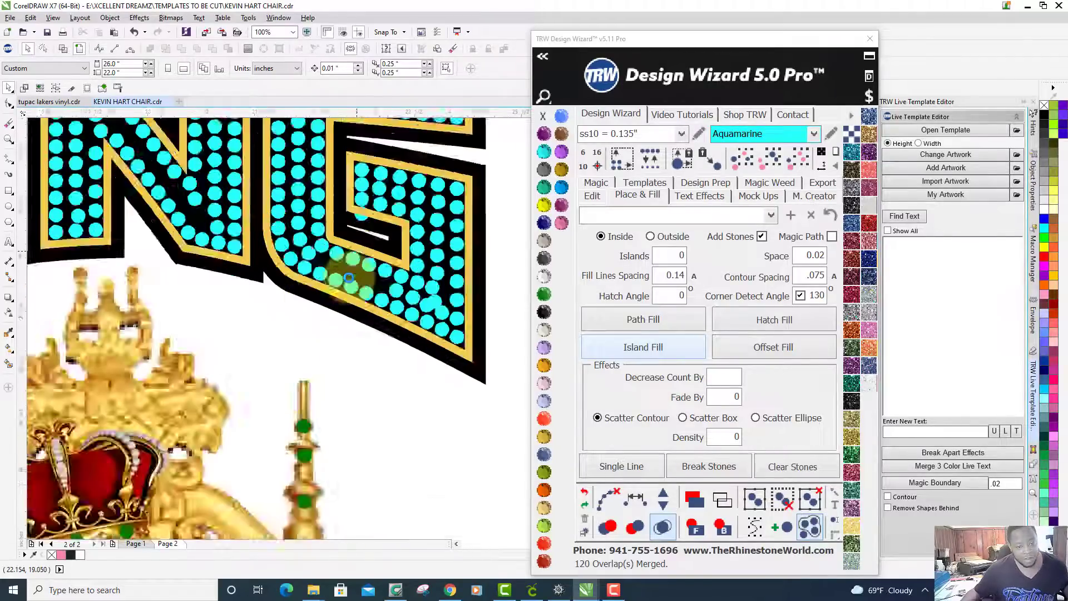
pyautogui.scroll(-1, 351, 282)
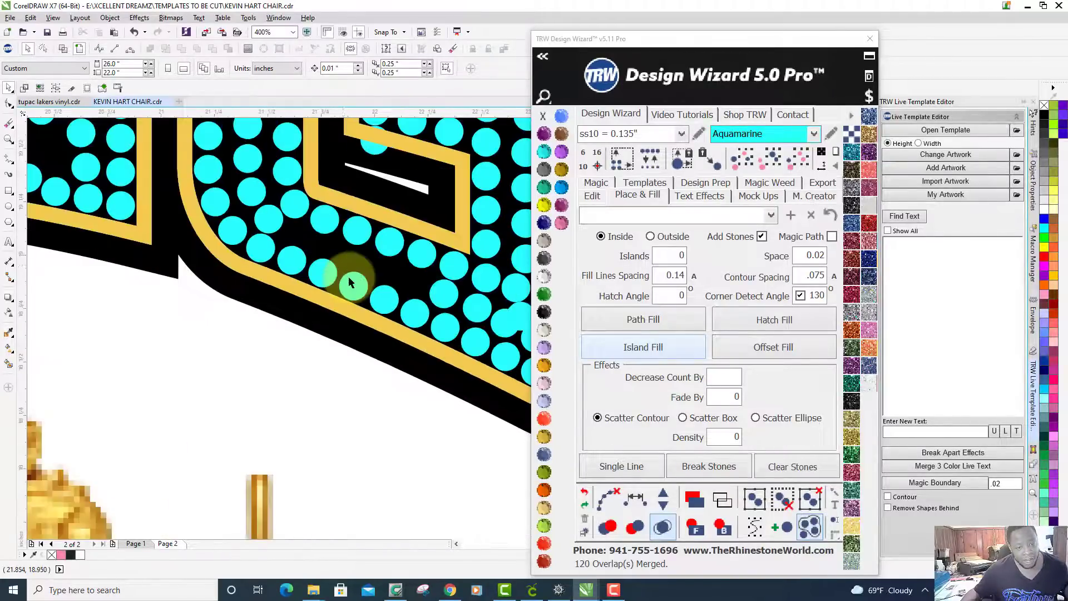
pyautogui.scroll(3, 350, 283)
pyautogui.click(341, 284)
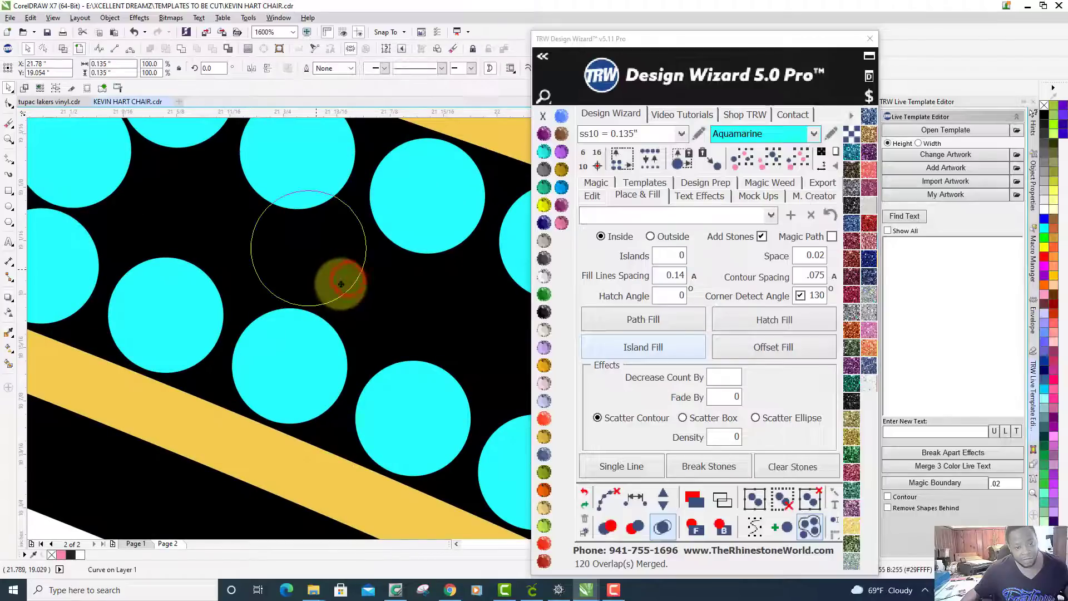
pyautogui.moveTo(341, 284); pyautogui.dragTo(341, 283)
pyautogui.scroll(-3, 341, 284)
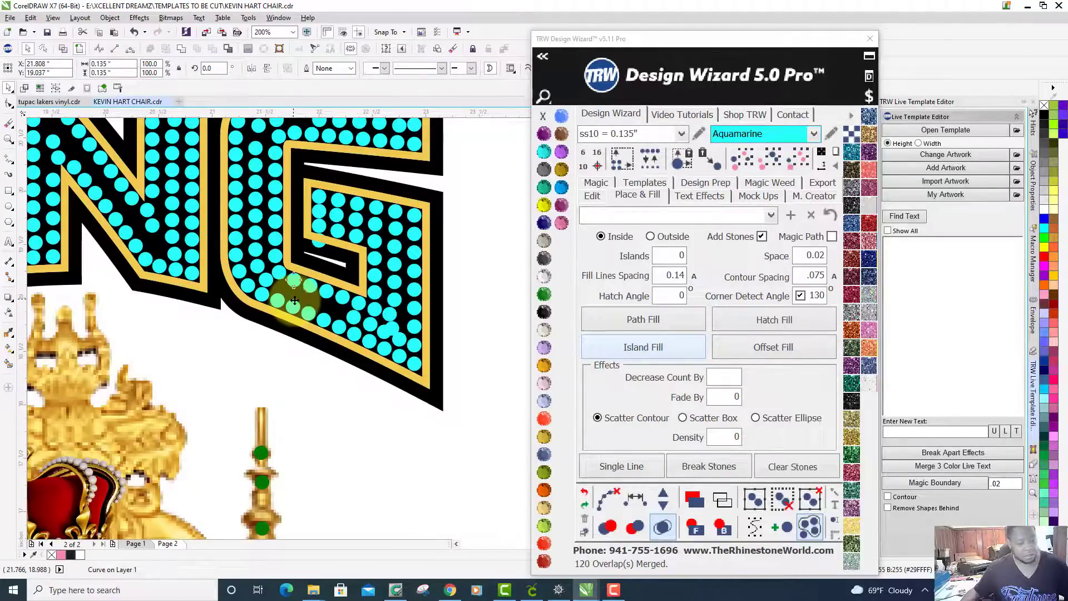
pyautogui.hotkey('ctrl', 'z')
# Examine the spacing and coverage of the stone fill across the arched KING lettering, especially the letter G.
pyautogui.scroll(-1, 294, 301)
pyautogui.scroll(-1, 374, 330)
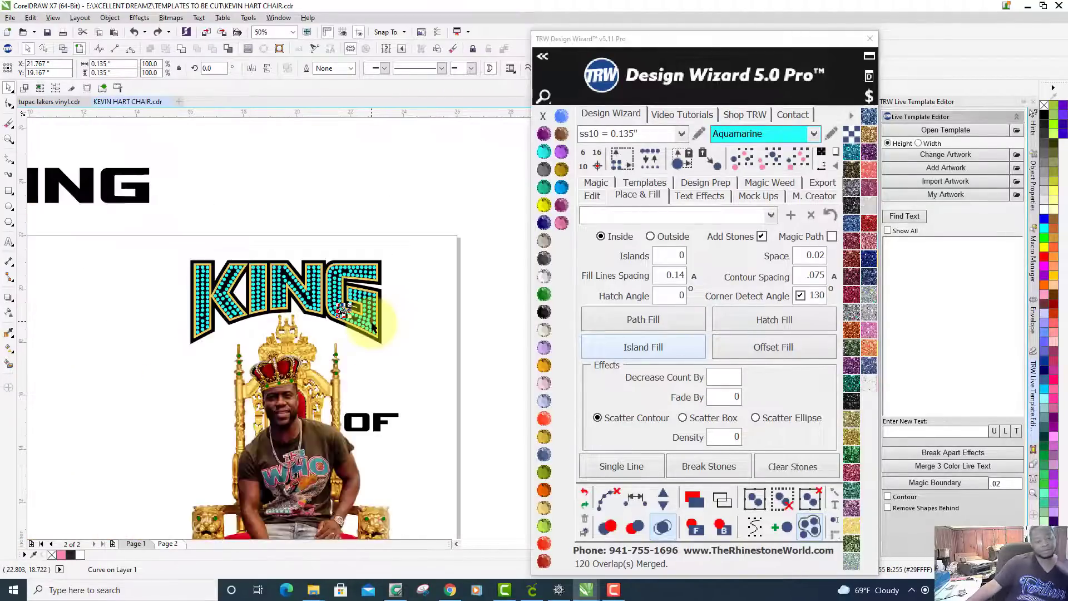
pyautogui.scroll(1, 373, 327)
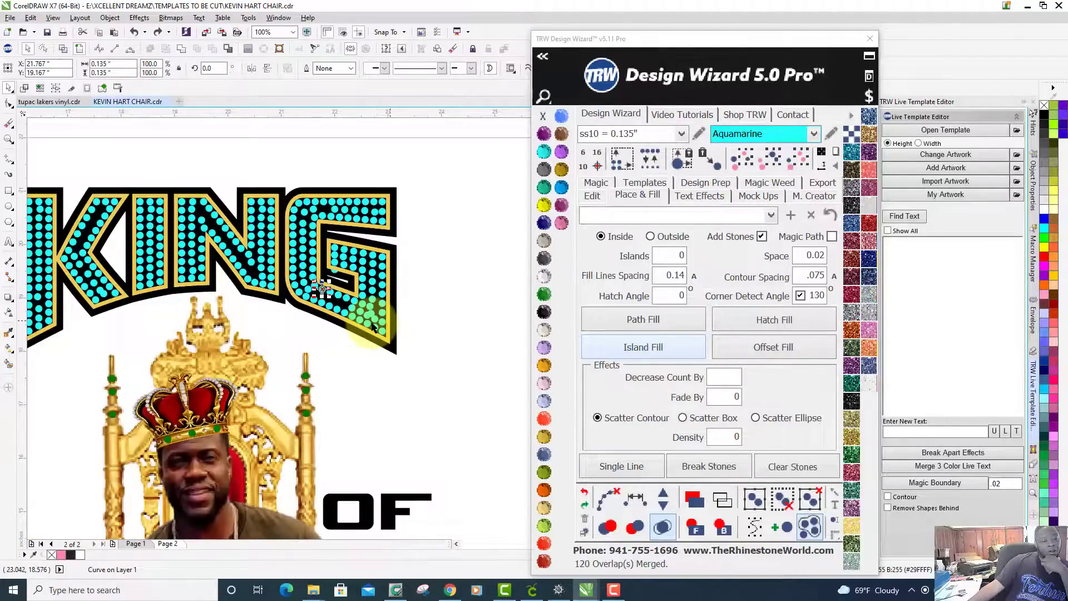
pyautogui.scroll(-1, 373, 327)
pyautogui.scroll(1, 373, 327)
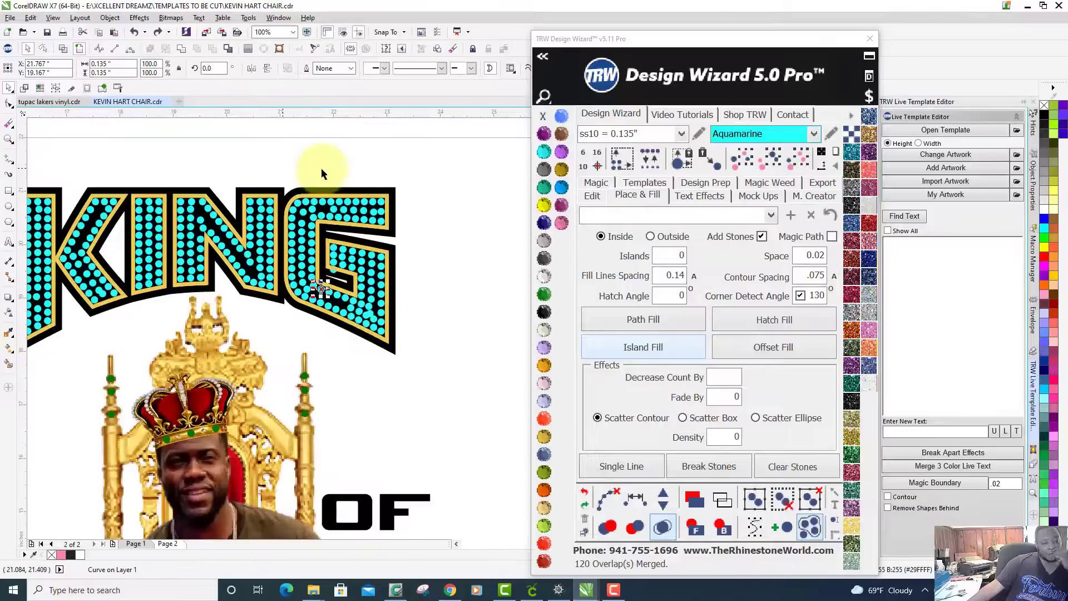
pyautogui.scroll(-1, 322, 169)
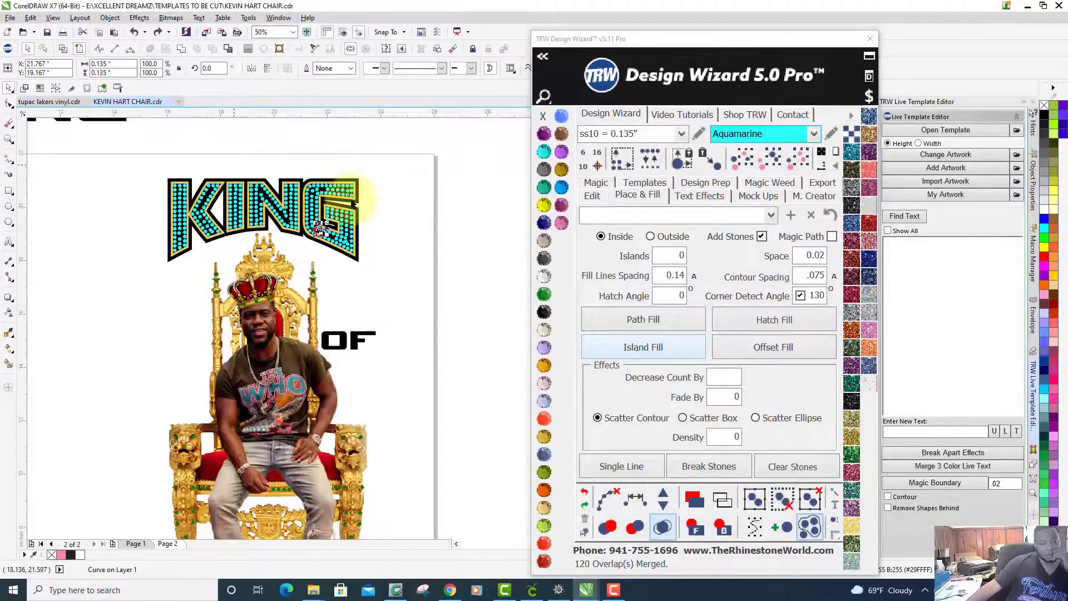
pyautogui.click(381, 230)
pyautogui.scroll(1, 381, 229)
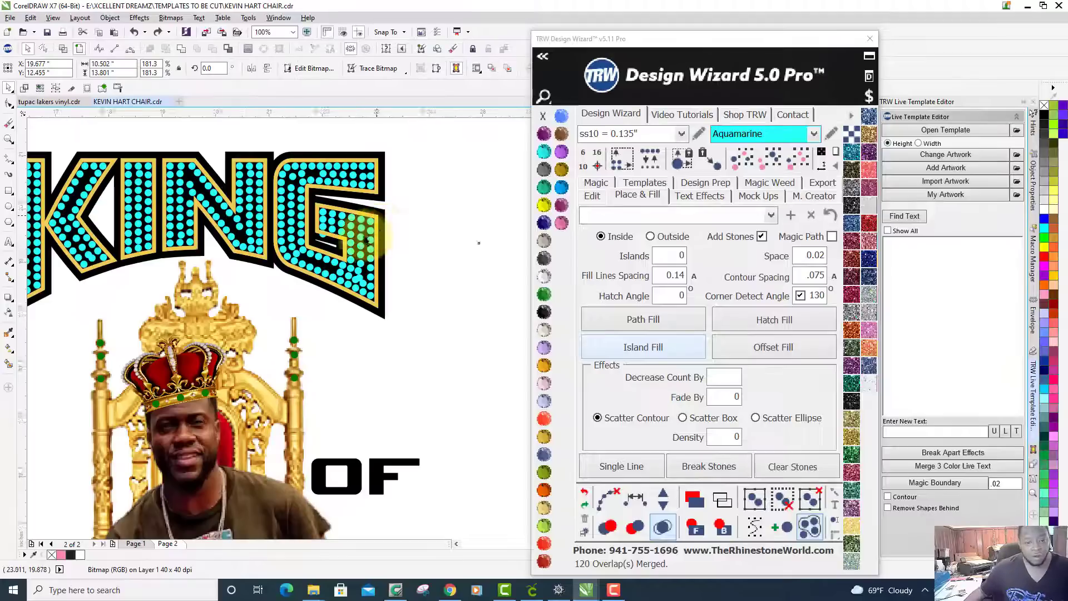
pyautogui.scroll(2, 354, 244)
# Select every stone matching one in the letter G by size and color and delete the trial fill.
pyautogui.click(354, 244)
pyautogui.scroll(-4, 354, 244)
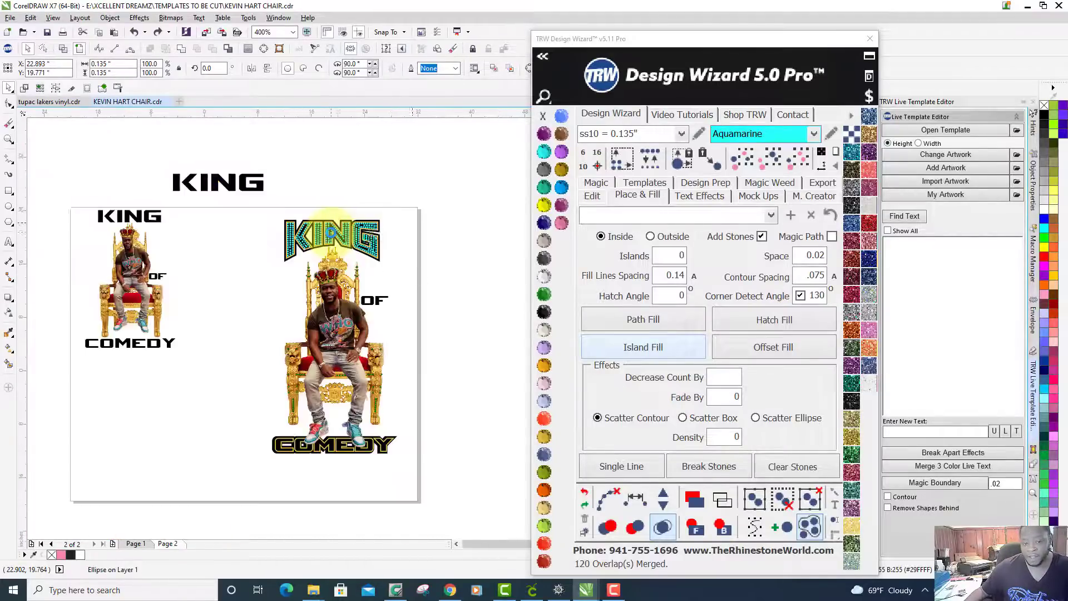
pyautogui.scroll(1, 331, 237)
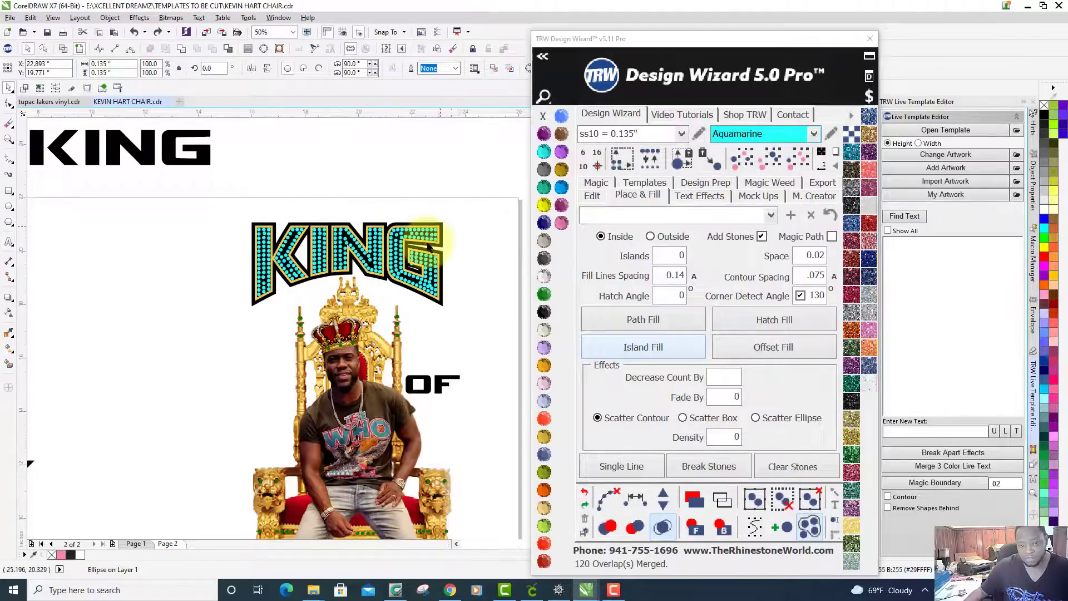
pyautogui.scroll(2, 426, 242)
pyautogui.scroll(-1, 427, 243)
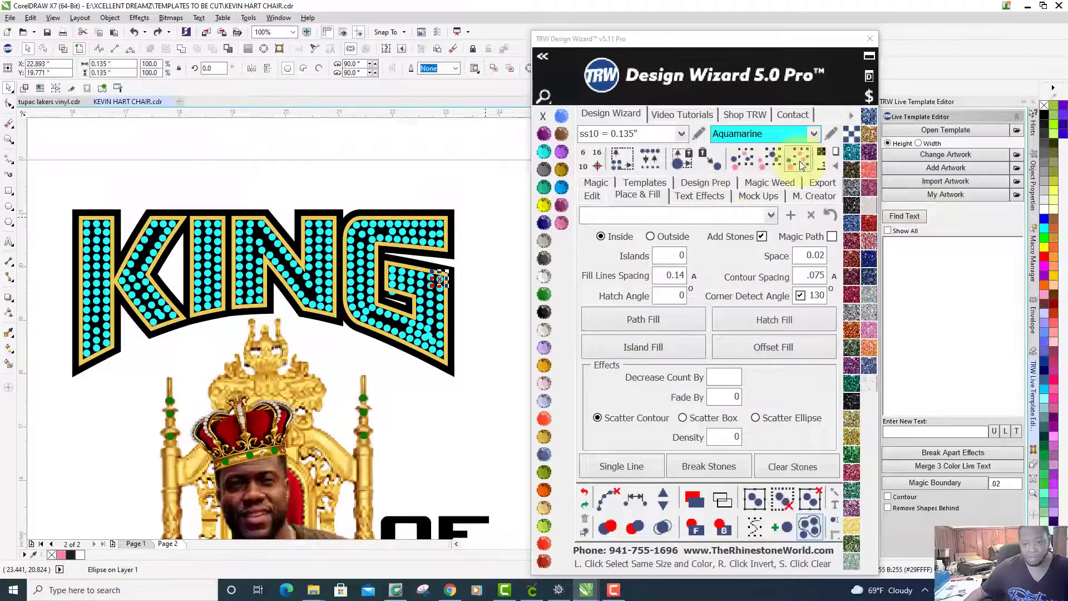
pyautogui.click(381, 98)
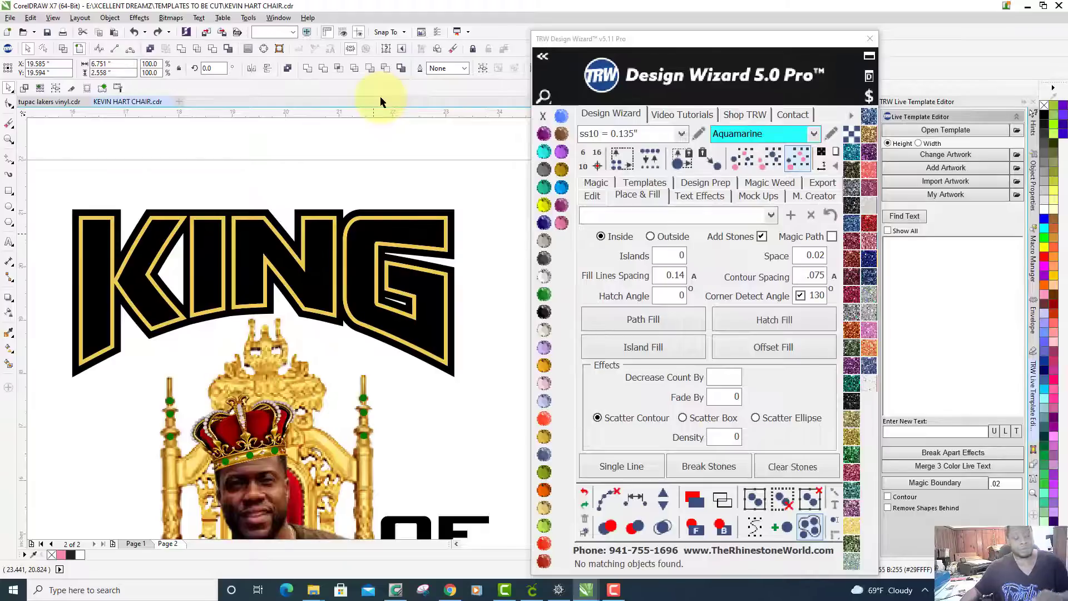
# Set the fill options to 1 island, automatic fill lines spacing and a contour spacing of .09.
pyautogui.click(680, 256)
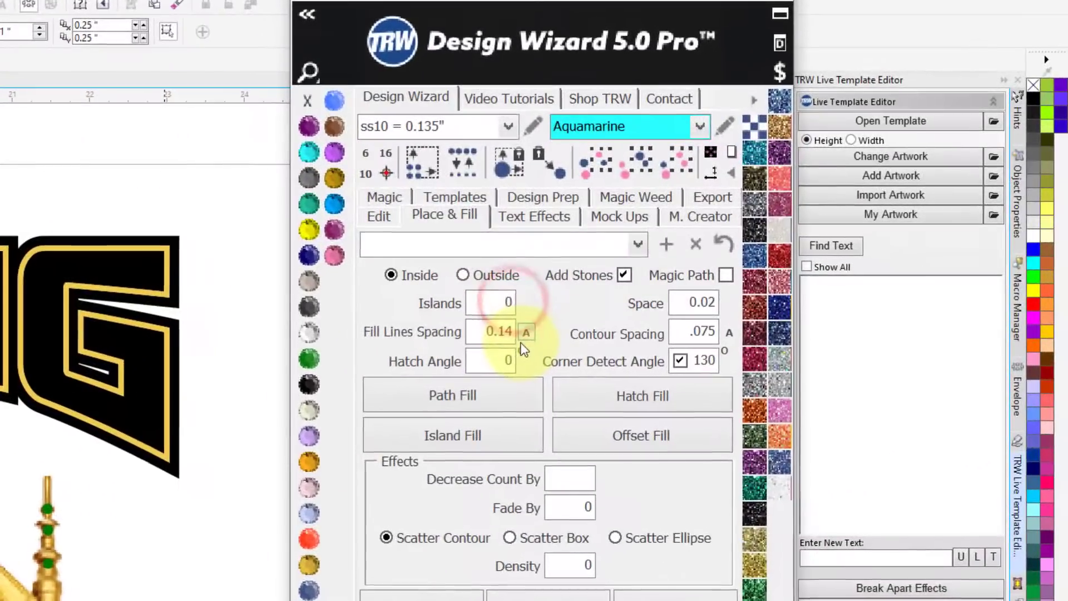
pyautogui.write('1')
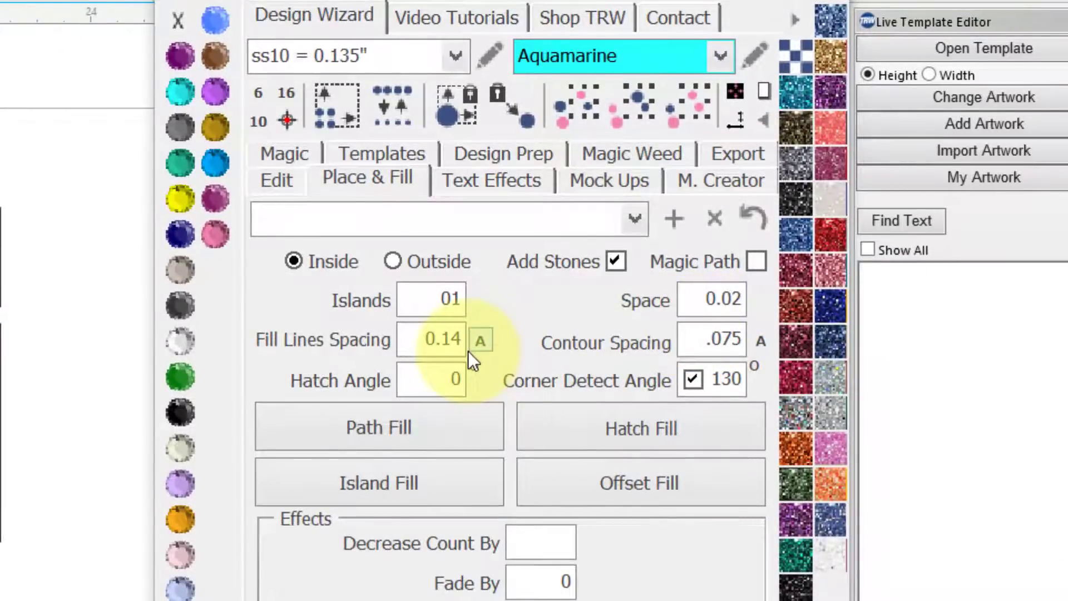
pyautogui.click(479, 341)
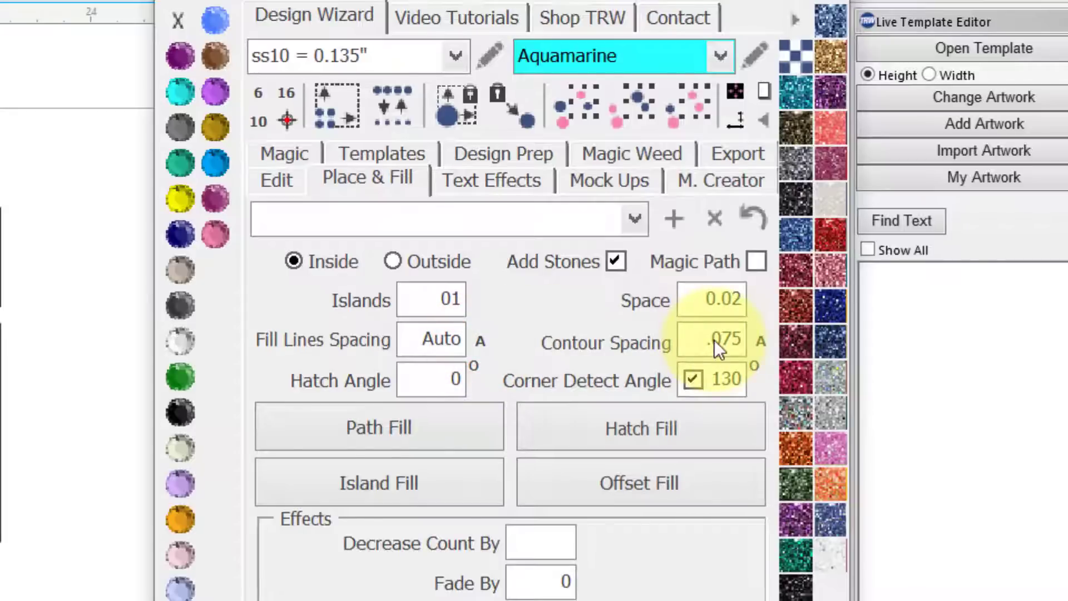
pyautogui.doubleClick(695, 344)
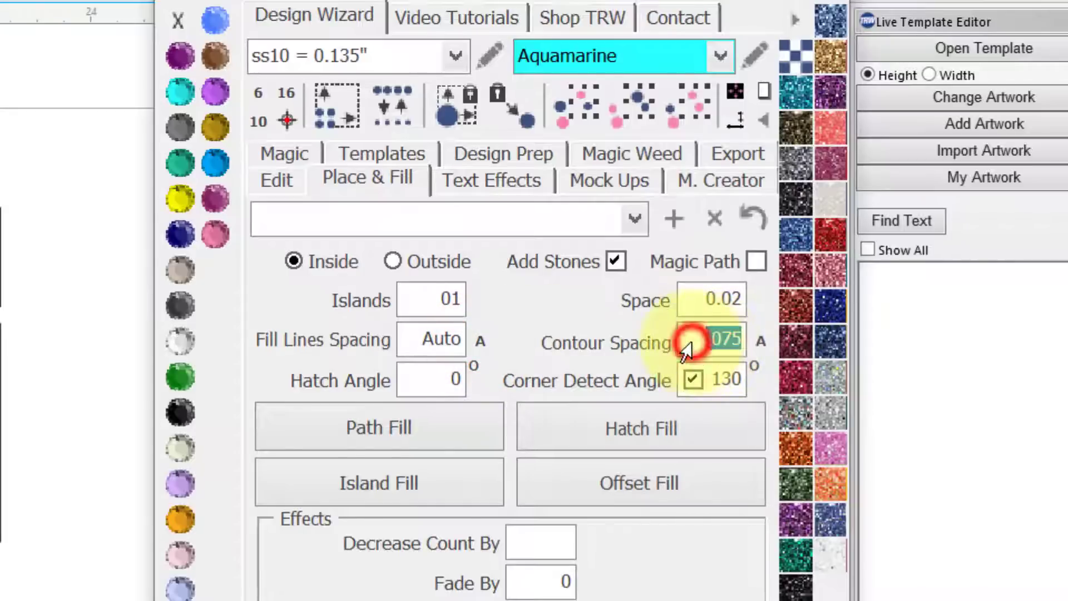
pyautogui.press('BackSpace')
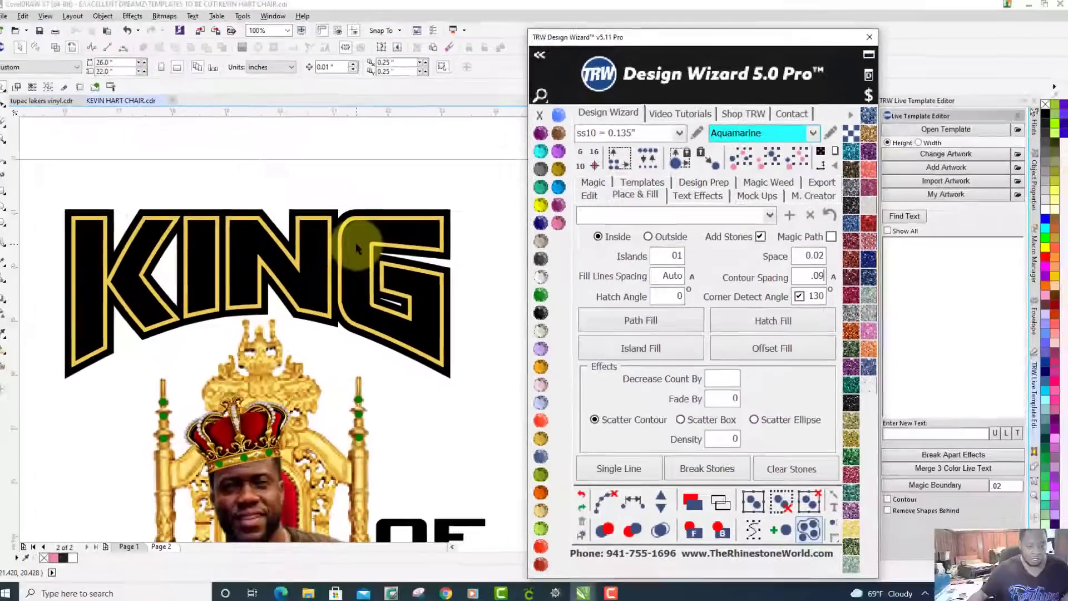
# Apply an Island Fill of ss10 aquamarine stones to the arched KING lettering and clear the leftover fill paths.
pyautogui.click(362, 245)
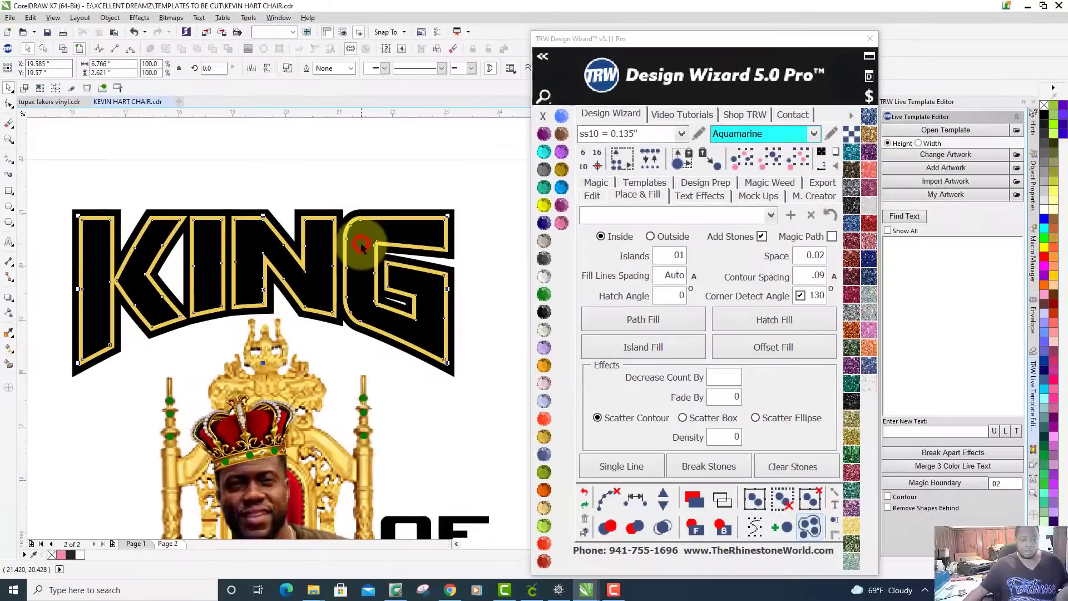
pyautogui.click(664, 350)
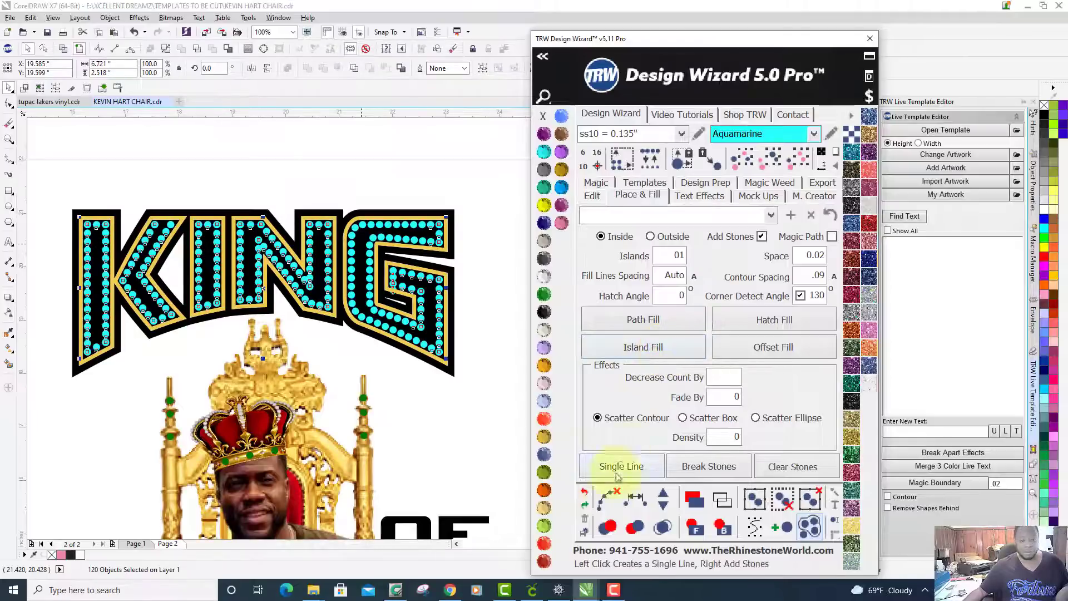
pyautogui.click(607, 501)
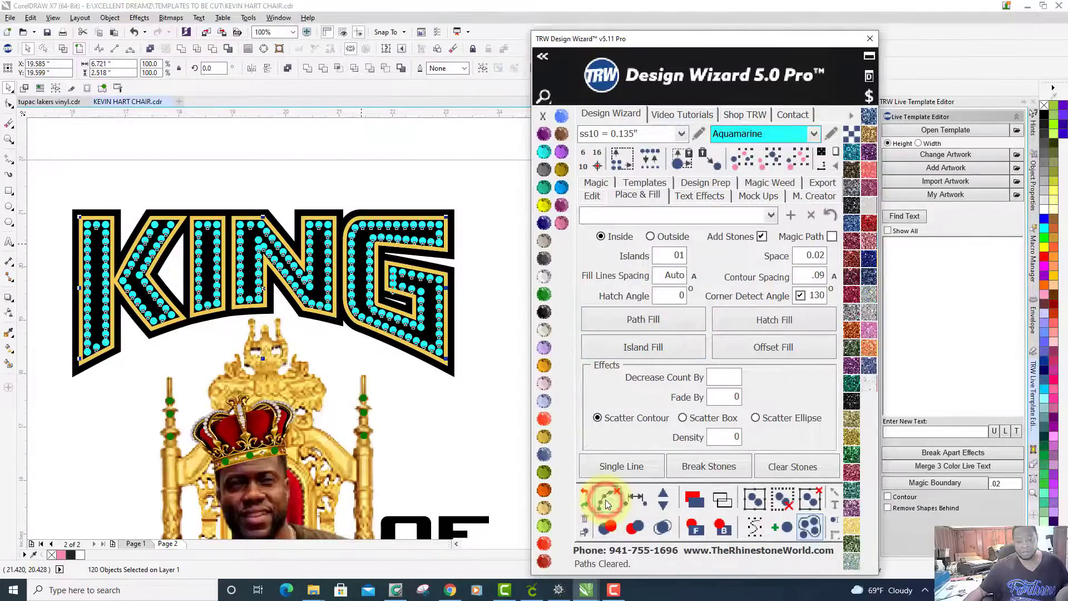
pyautogui.click(664, 528)
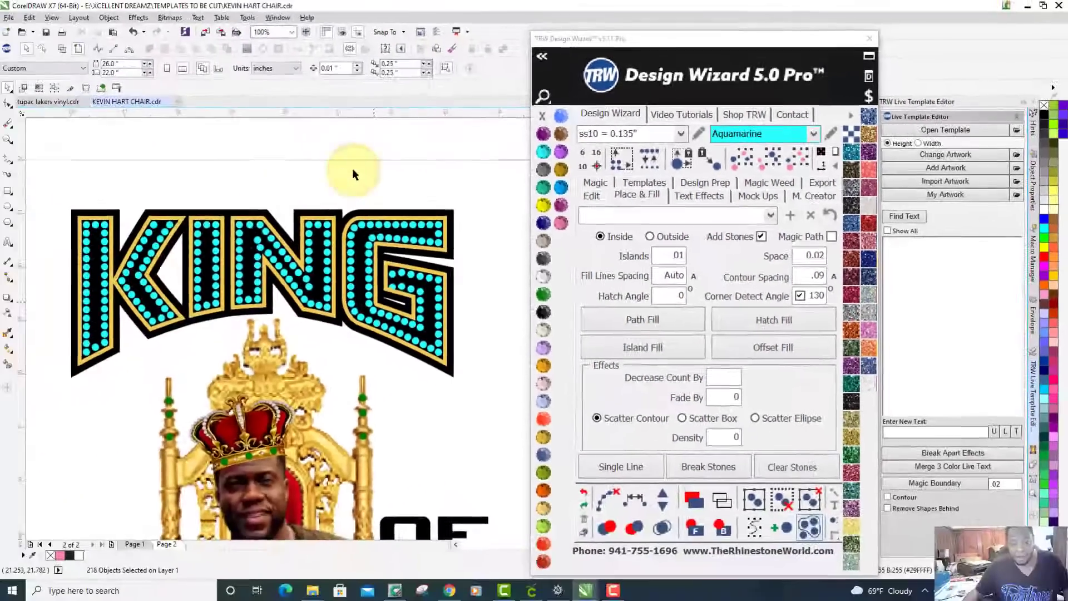
# Move the two innermost stones of the letter G's crossbar, one from each row, up about 0.065 inches together.
pyautogui.scroll(5, 0, 189)
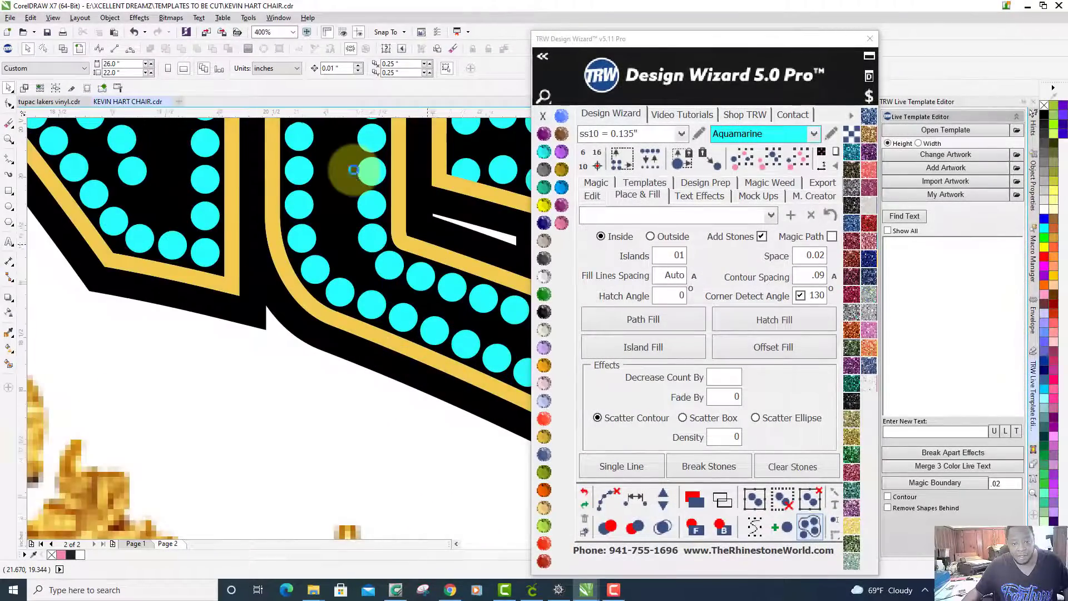
pyautogui.scroll(-5, 352, 169)
pyautogui.scroll(7, 352, 168)
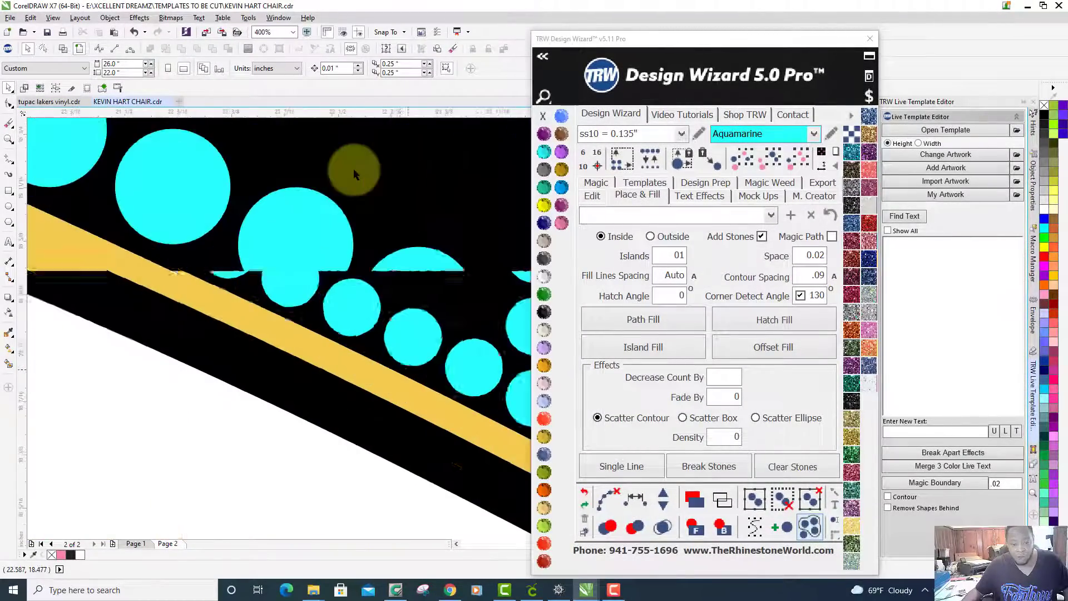
pyautogui.scroll(-3, 353, 168)
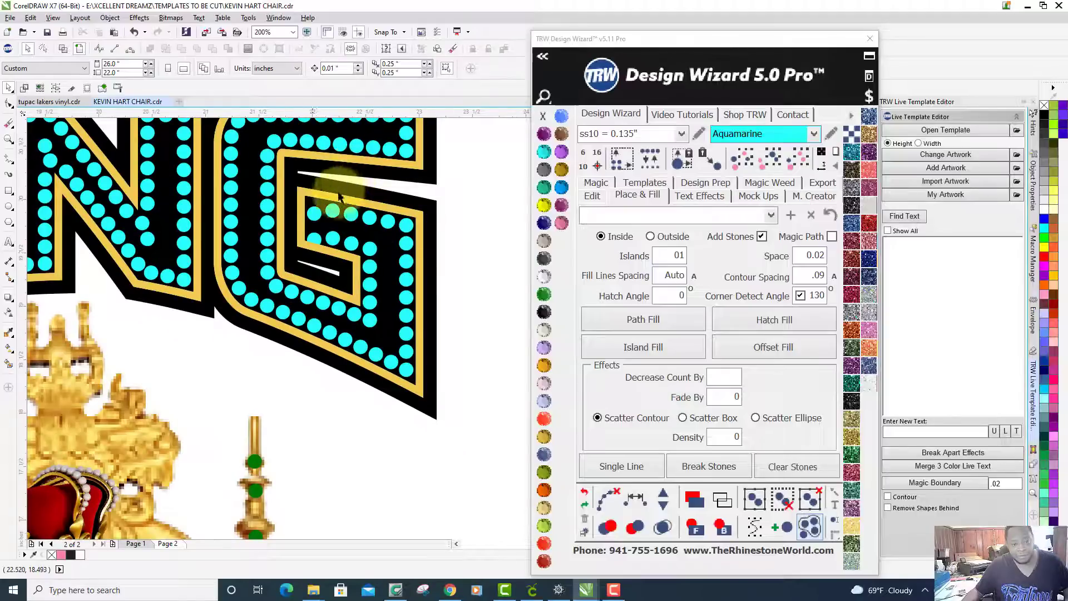
pyautogui.scroll(6, 339, 195)
pyautogui.click(318, 221)
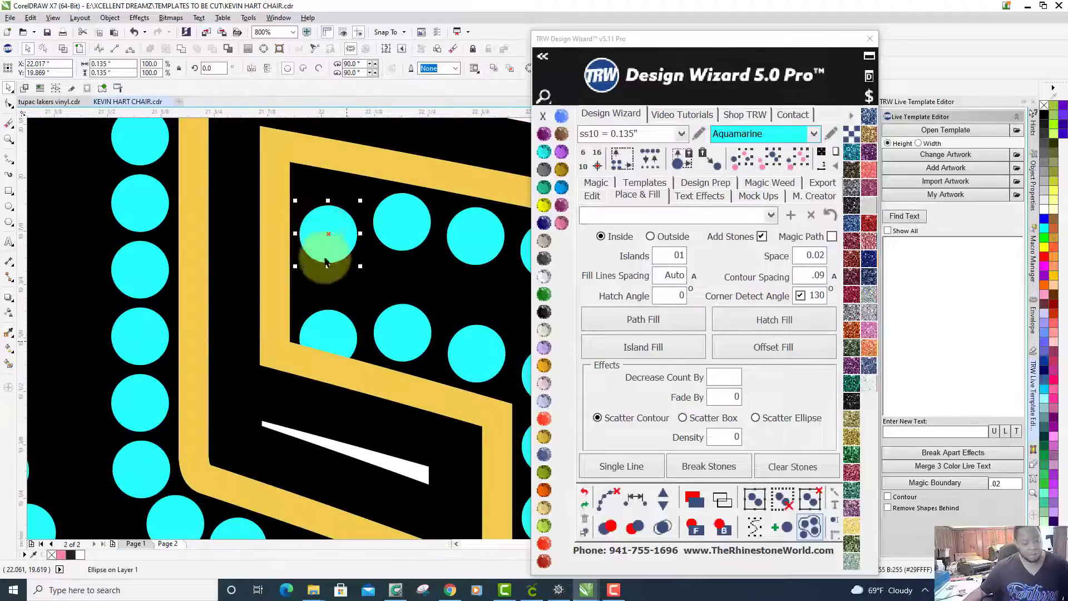
pyautogui.keyDown('shift'); pyautogui.click(338, 334); pyautogui.keyUp('shift')
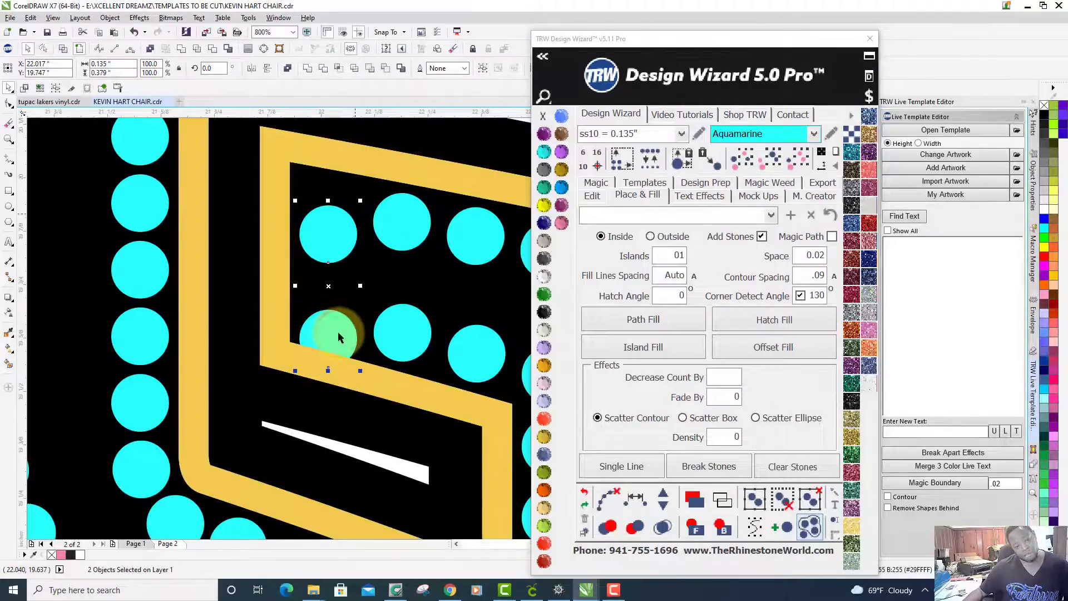
pyautogui.scroll(2, 340, 333)
pyautogui.click(381, 197)
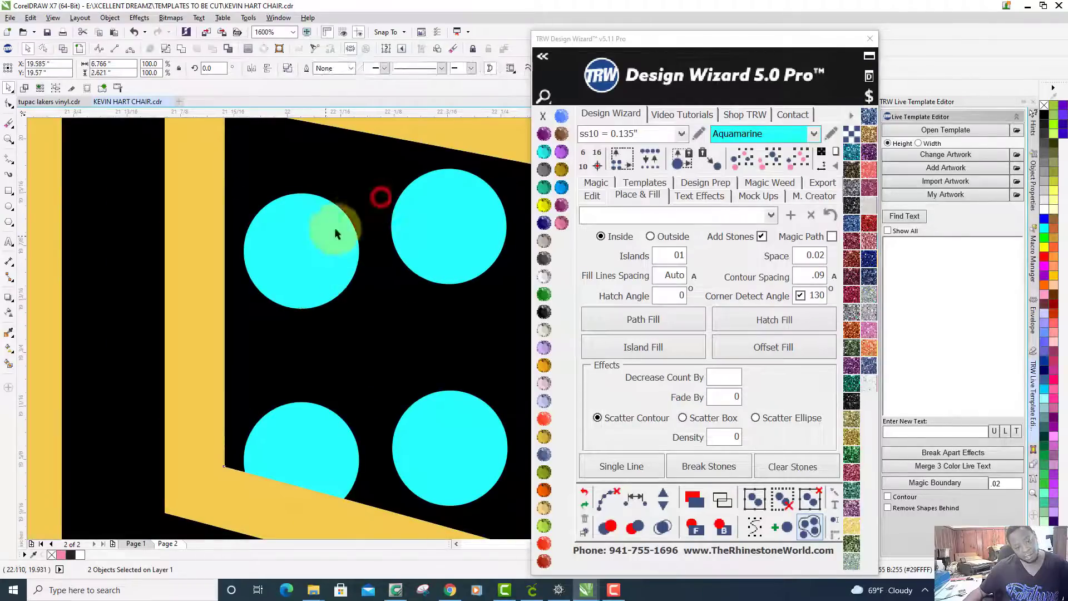
pyautogui.click(323, 236)
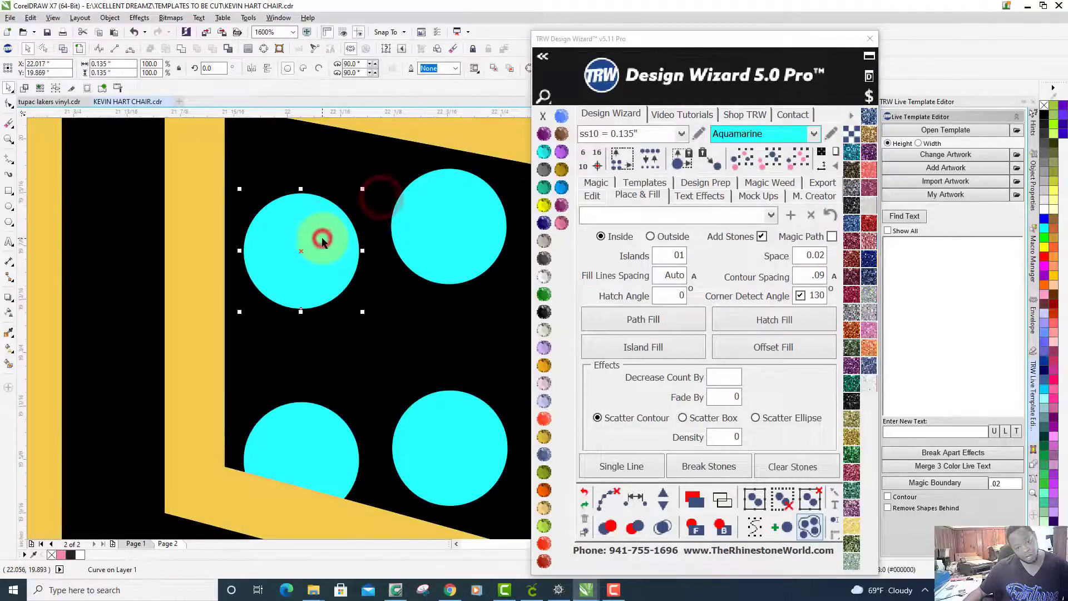
pyautogui.keyDown('shift'); pyautogui.click(301, 456); pyautogui.keyUp('shift')
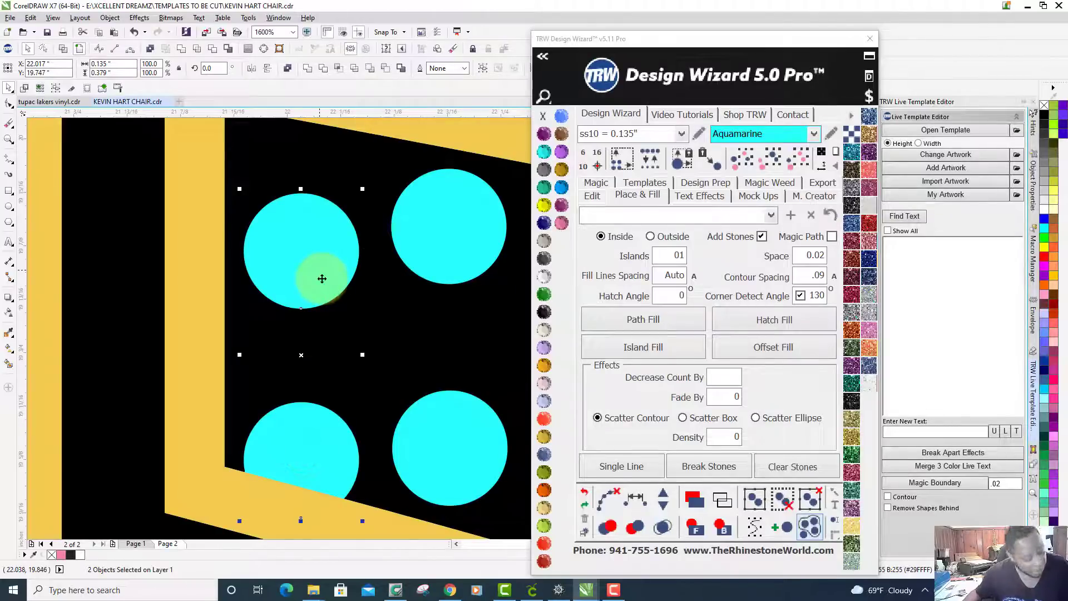
pyautogui.moveTo(322, 279); pyautogui.dragTo(314, 224)
pyautogui.scroll(-10, 311, 228)
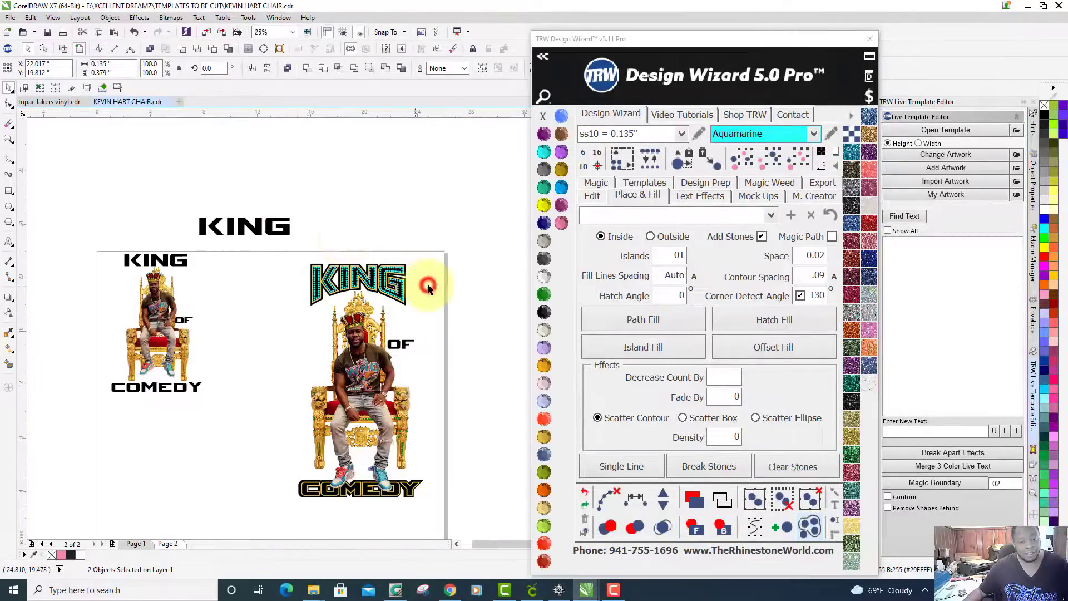
pyautogui.click(428, 286)
# Examine the shape and gold outline of the COMEDY lettering below the chair.
pyautogui.scroll(2, 429, 286)
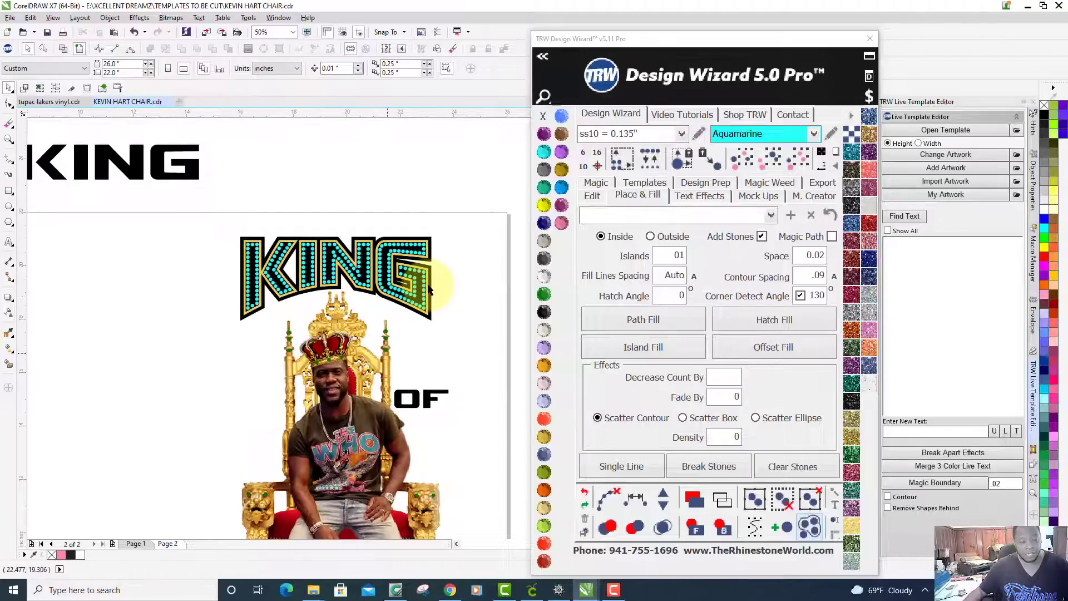
pyautogui.scroll(-2, 428, 289)
pyautogui.scroll(4, 428, 288)
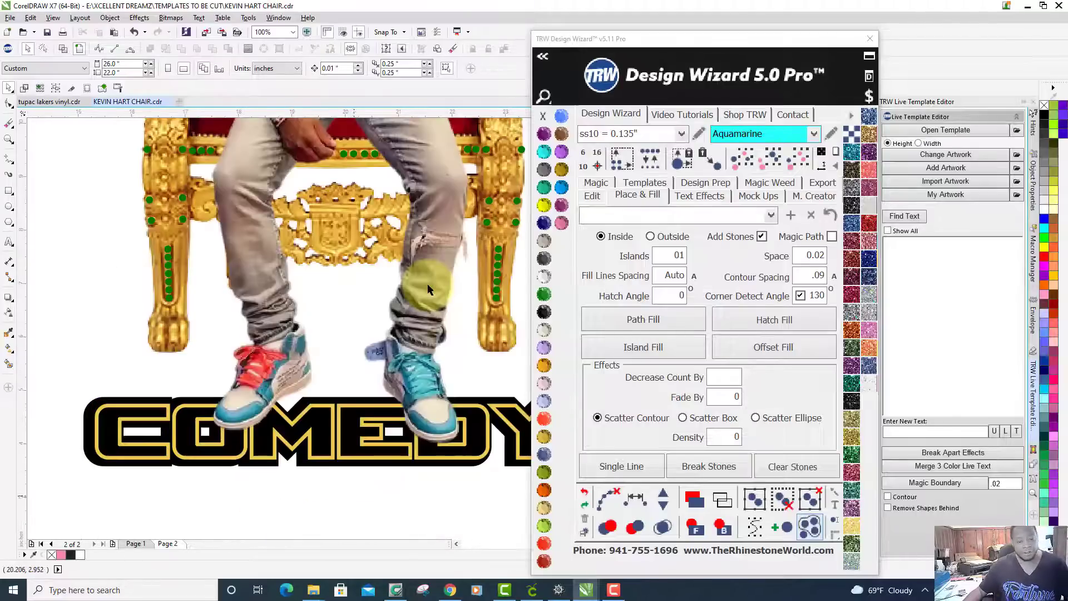
pyautogui.scroll(2, 428, 289)
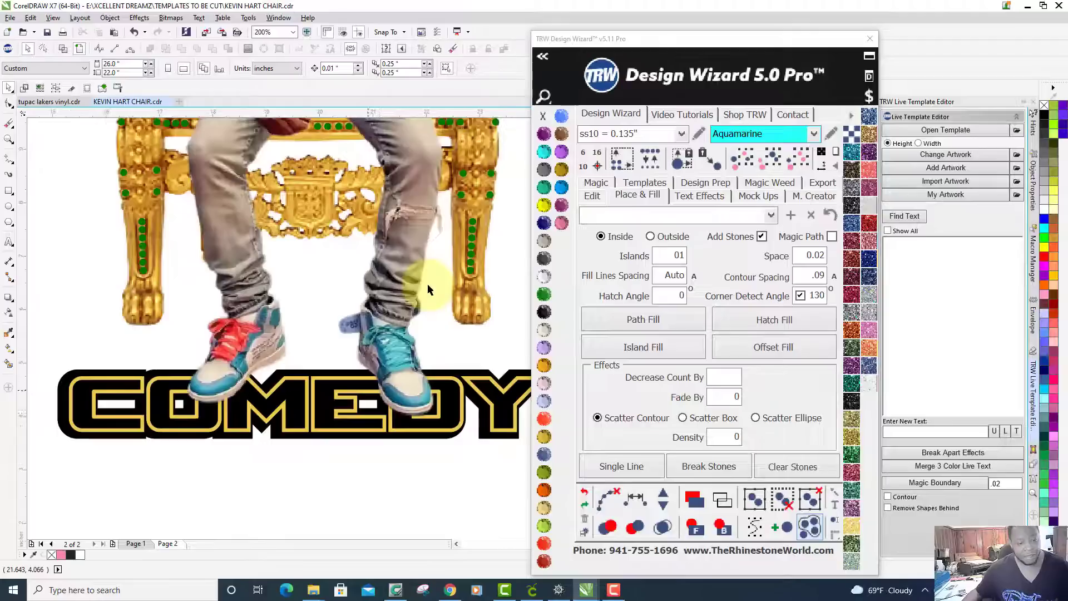
pyautogui.scroll(-2, 427, 288)
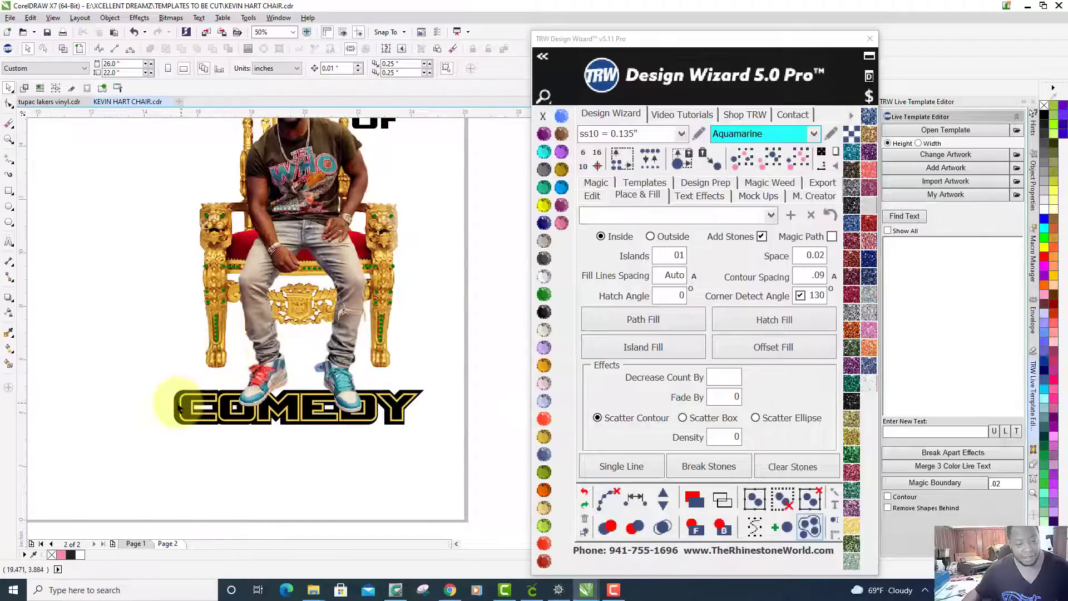
pyautogui.scroll(2, 177, 408)
pyautogui.scroll(3, 177, 408)
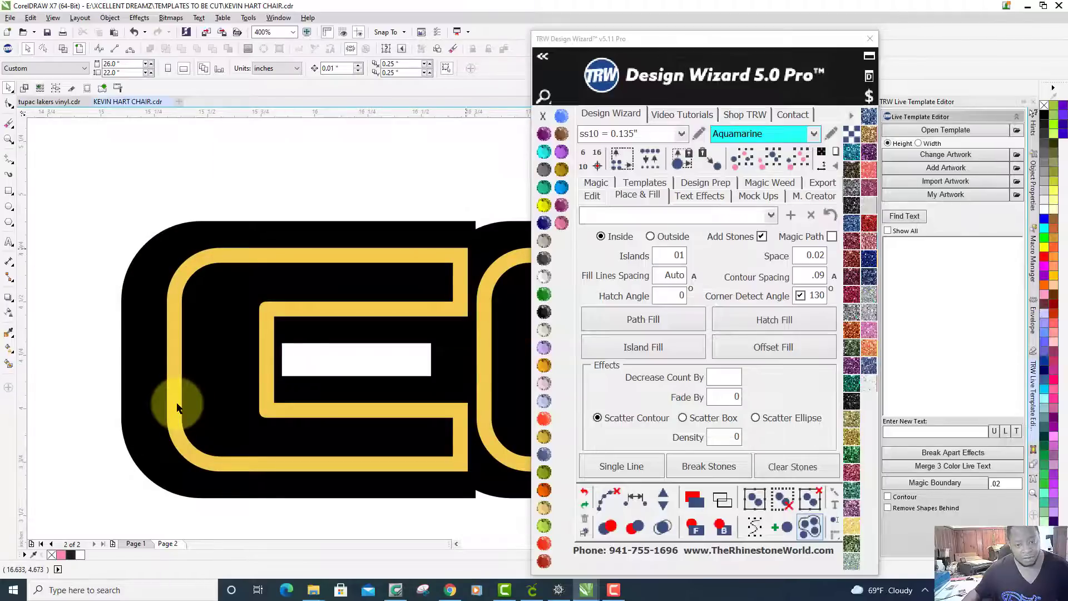
pyautogui.scroll(2, 177, 408)
pyautogui.scroll(-3, 177, 408)
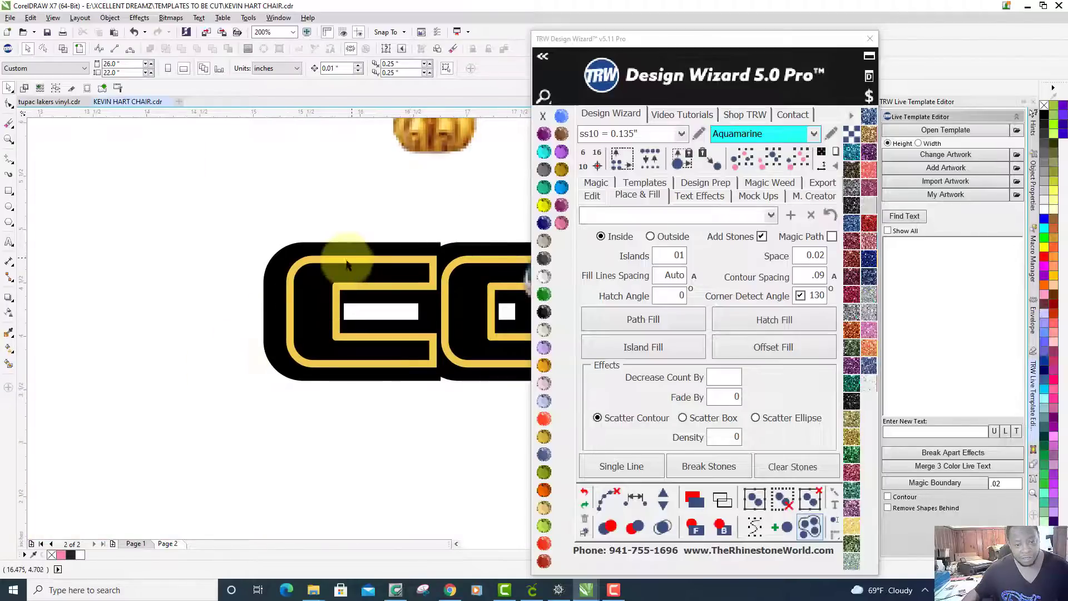
# Try moving the gold contour group of the COMEDY lettering down, and undo the move.
pyautogui.moveTo(349, 259); pyautogui.dragTo(355, 346)
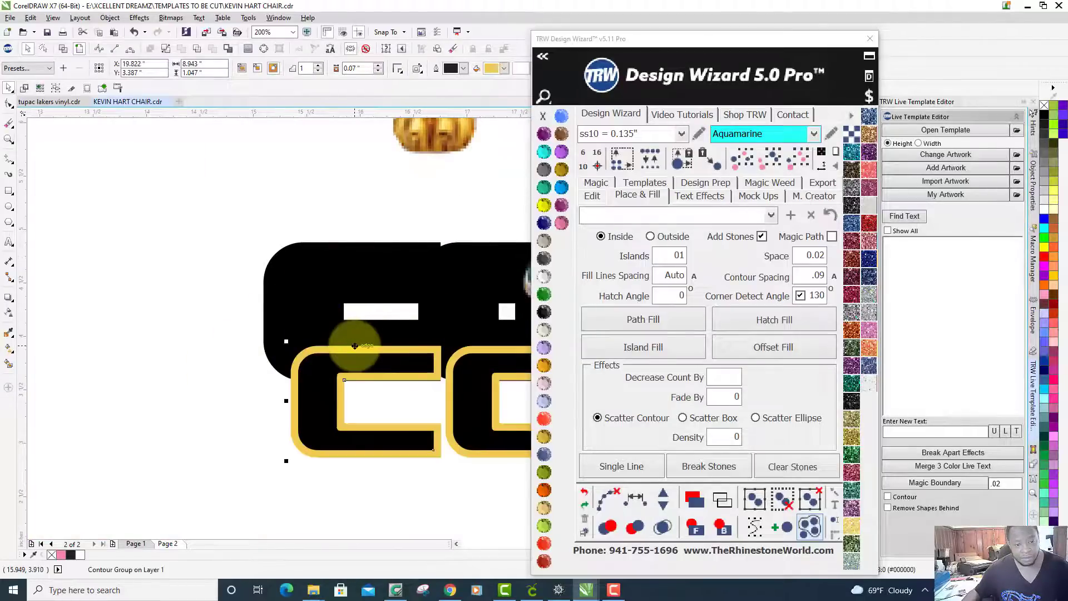
pyautogui.hotkey('ctrl', 'z')
pyautogui.scroll(1, 293, 304)
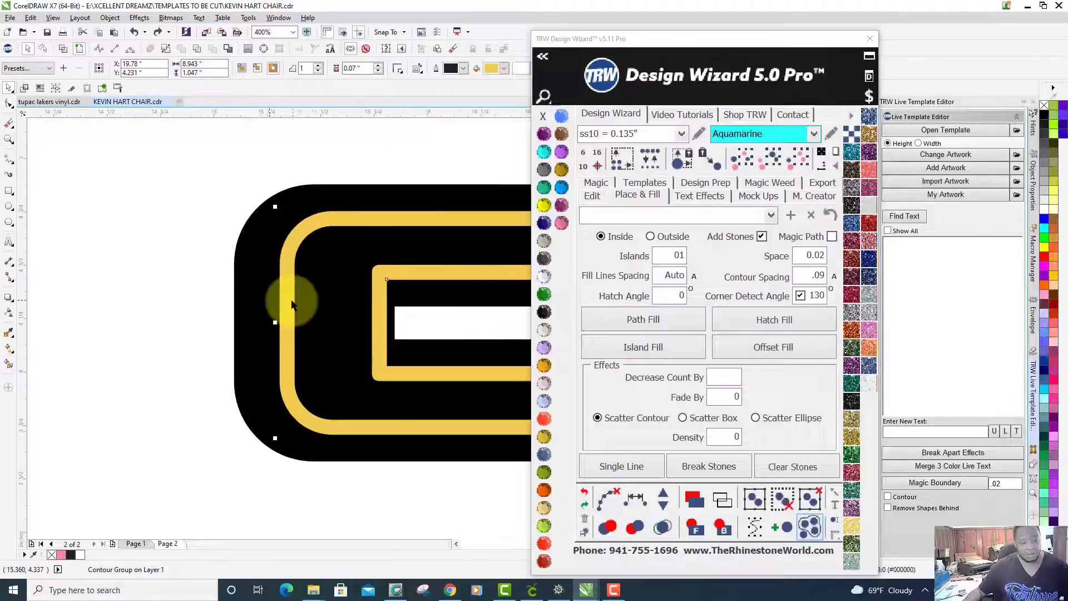
pyautogui.scroll(-3, 292, 303)
pyautogui.moveTo(449, 353); pyautogui.dragTo(116, 288)
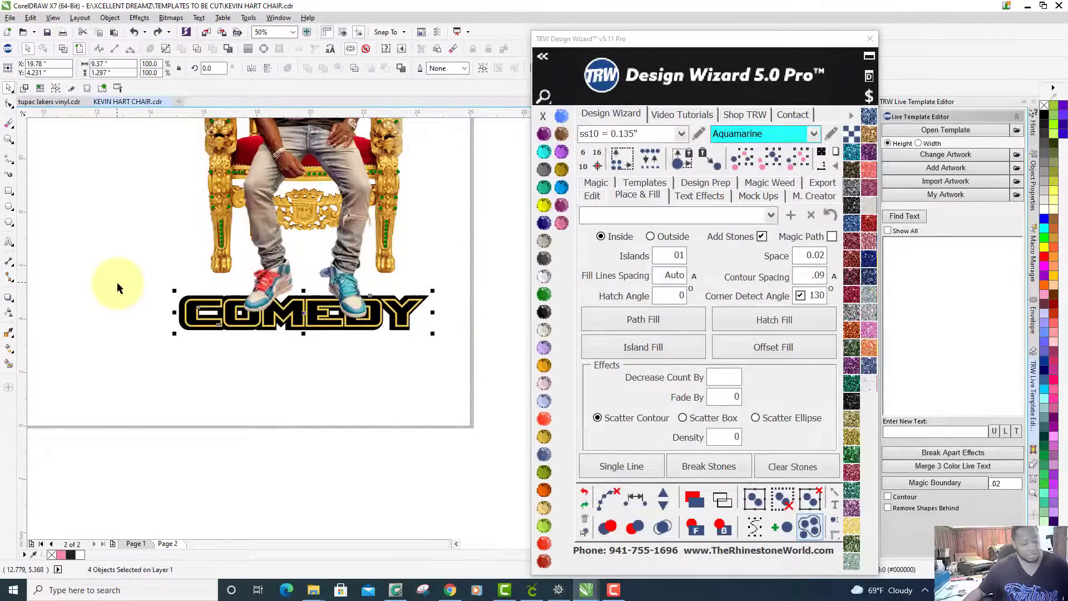
pyautogui.scroll(2, 218, 313)
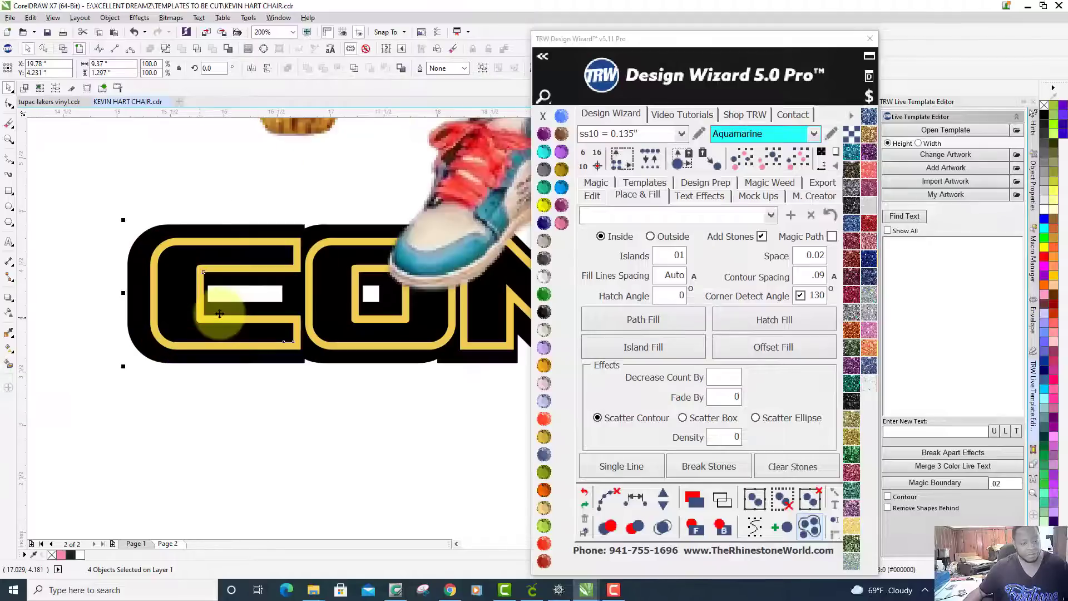
pyautogui.scroll(-1, 220, 315)
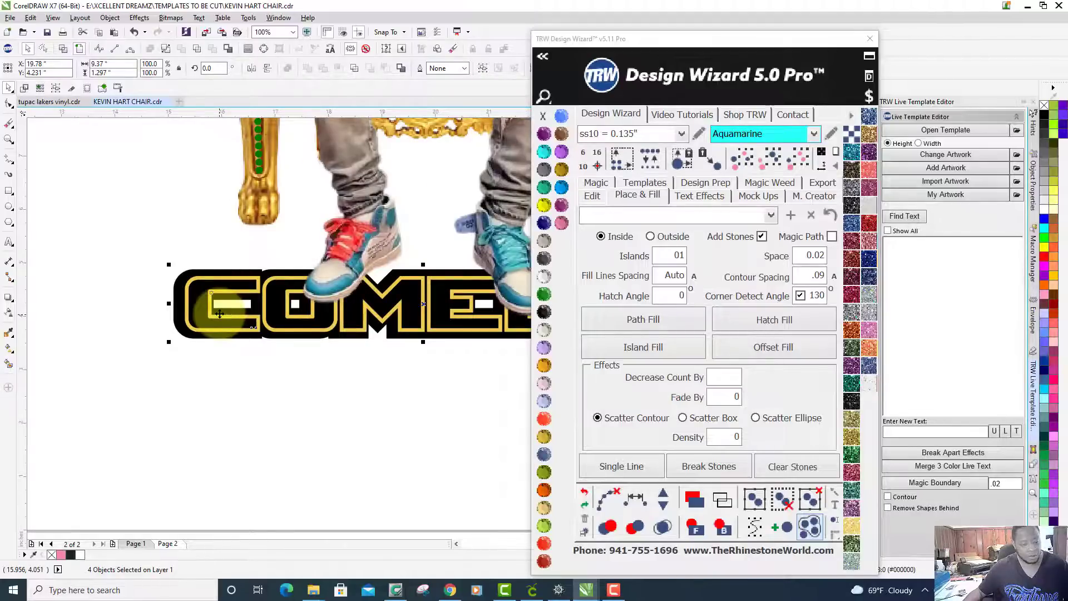
pyautogui.click(269, 374)
pyautogui.scroll(1, 269, 374)
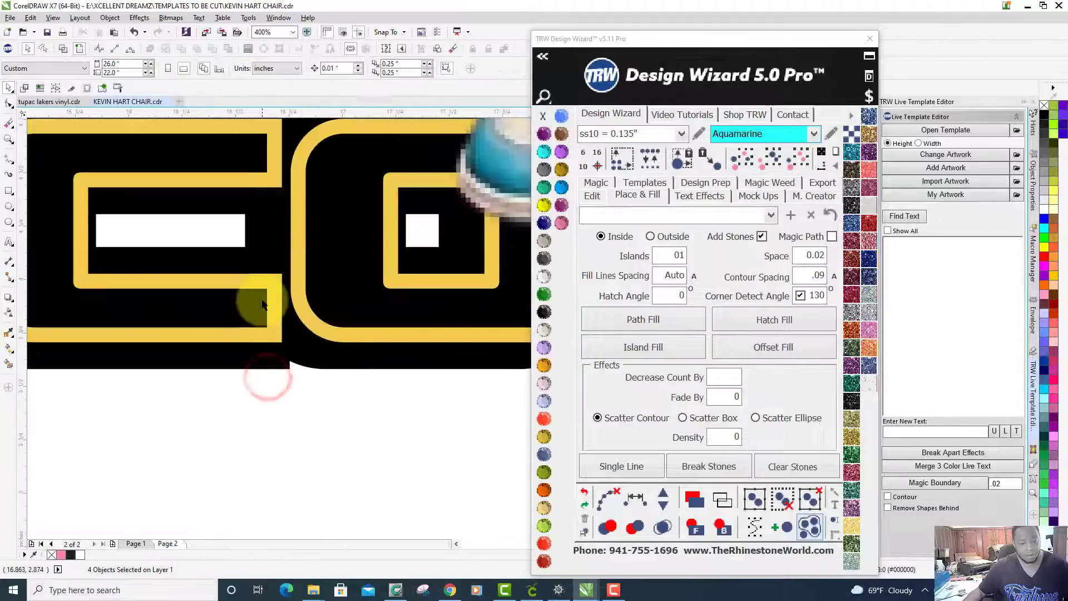
pyautogui.scroll(1, 269, 220)
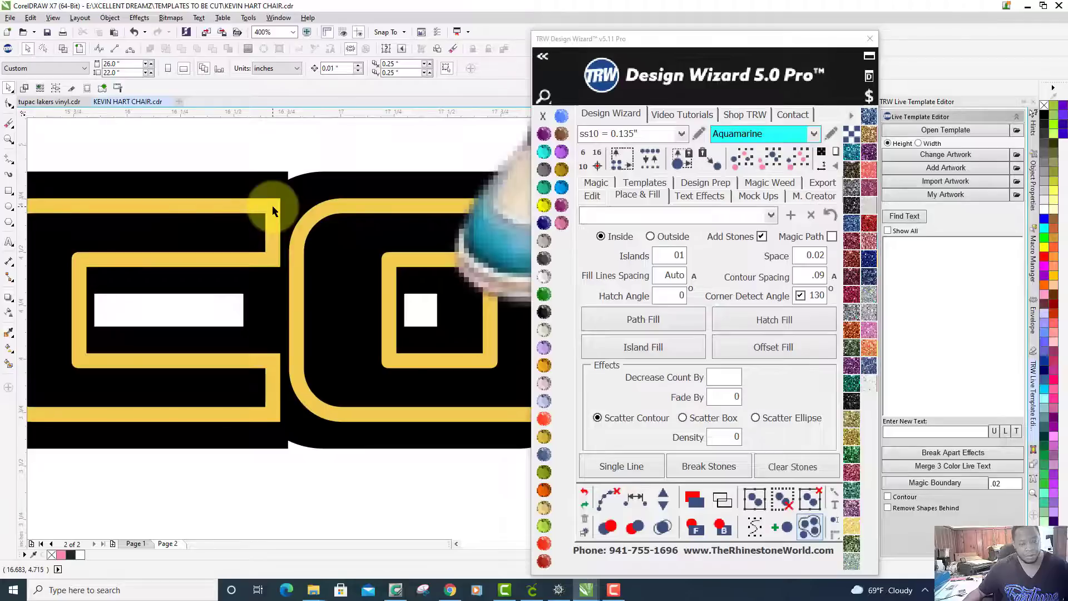
pyautogui.click(272, 210)
pyautogui.rightClick(273, 210)
pyautogui.scroll(-3, 244, 351)
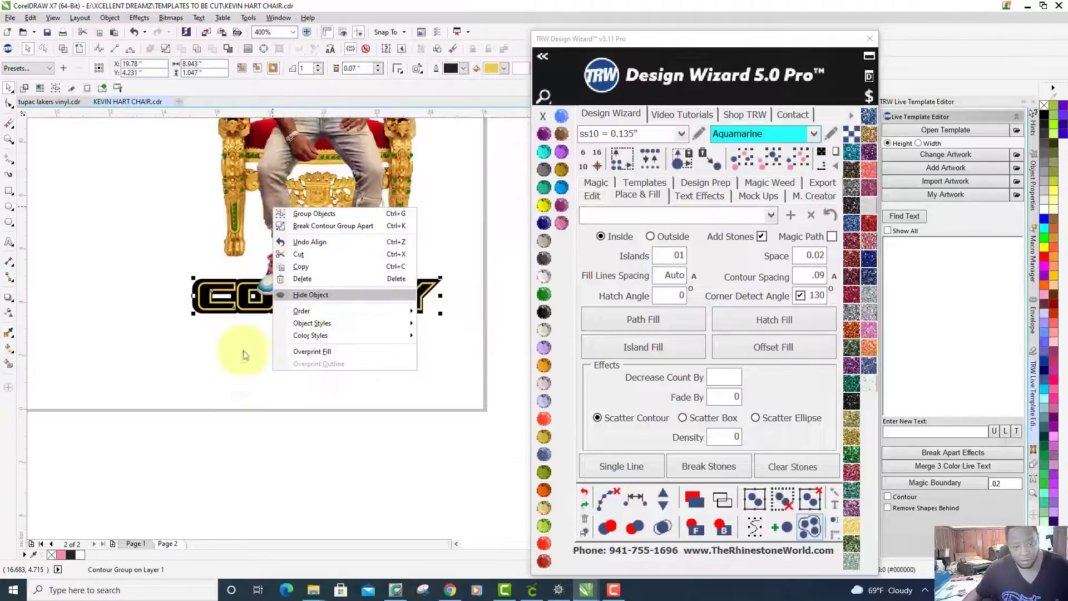
pyautogui.click(239, 379)
# Select the whole COMEDY lettering with its contours and break apart its effects.
pyautogui.click(162, 263)
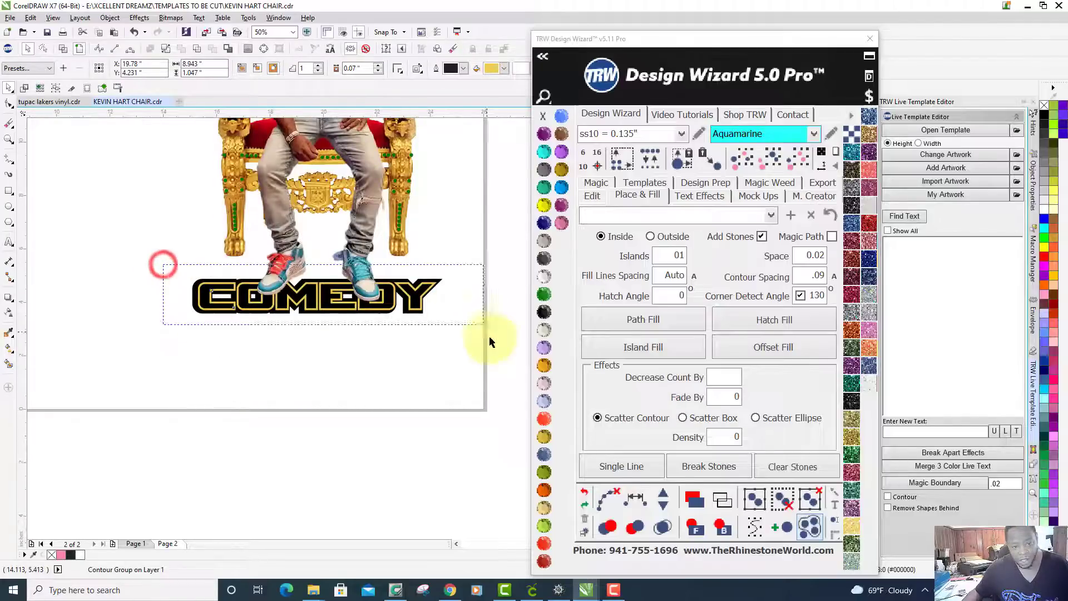
pyautogui.hotkey('ctrl', 'k')
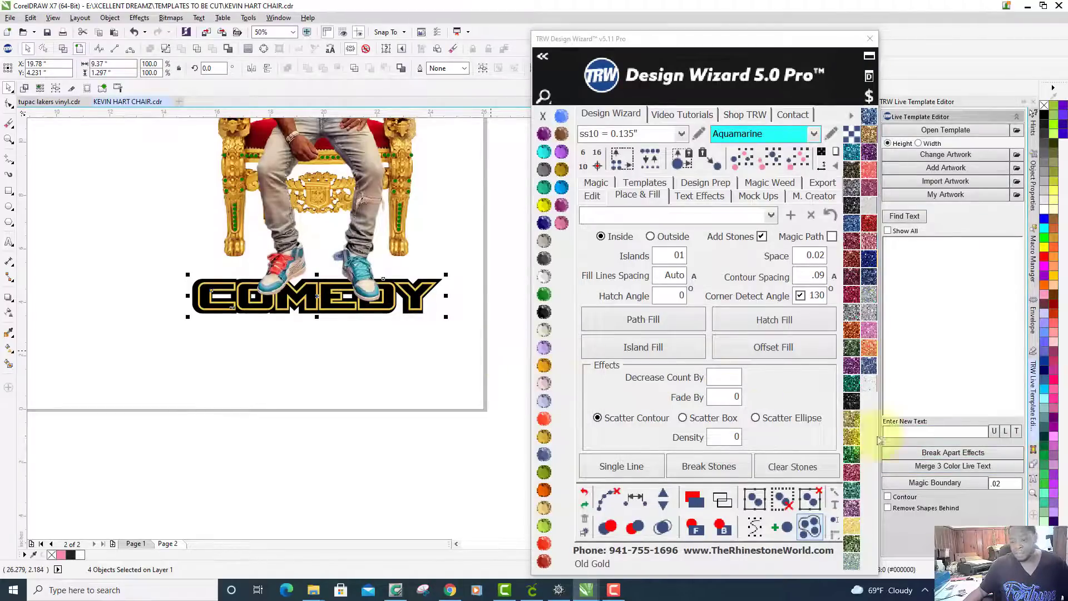
pyautogui.click(964, 454)
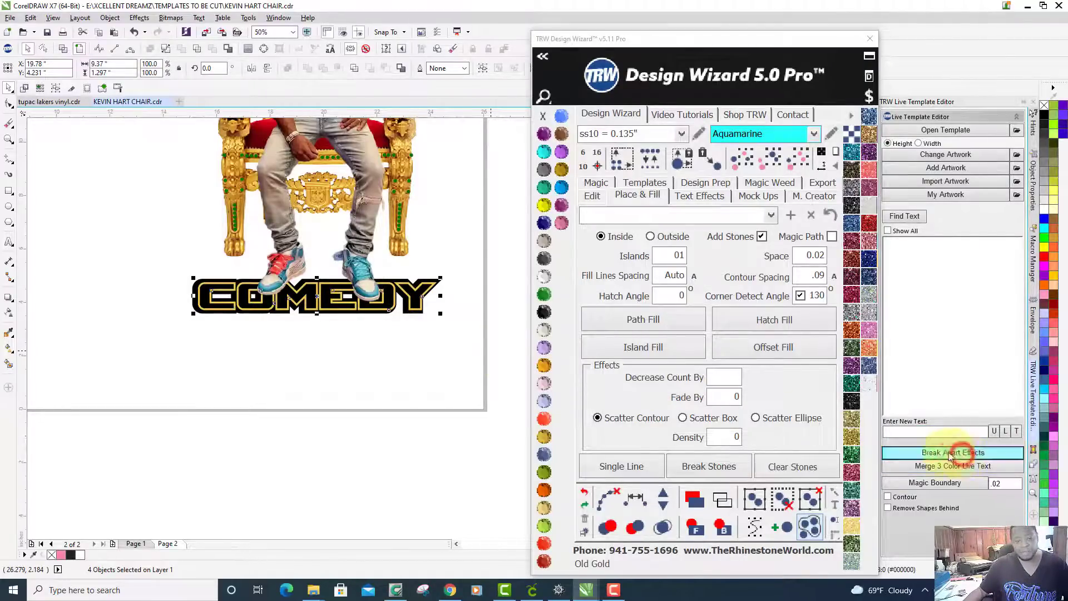
pyautogui.click(352, 361)
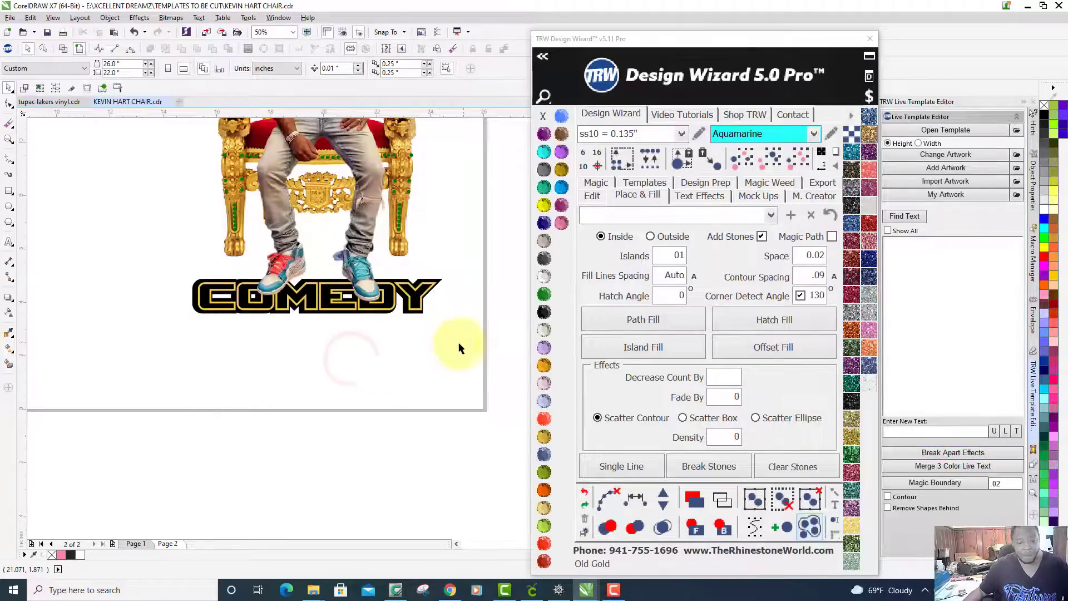
# Select the whole COMEDY lettering and examine its outlines in wireframe and full-colour views.
pyautogui.moveTo(463, 342); pyautogui.dragTo(90, 254)
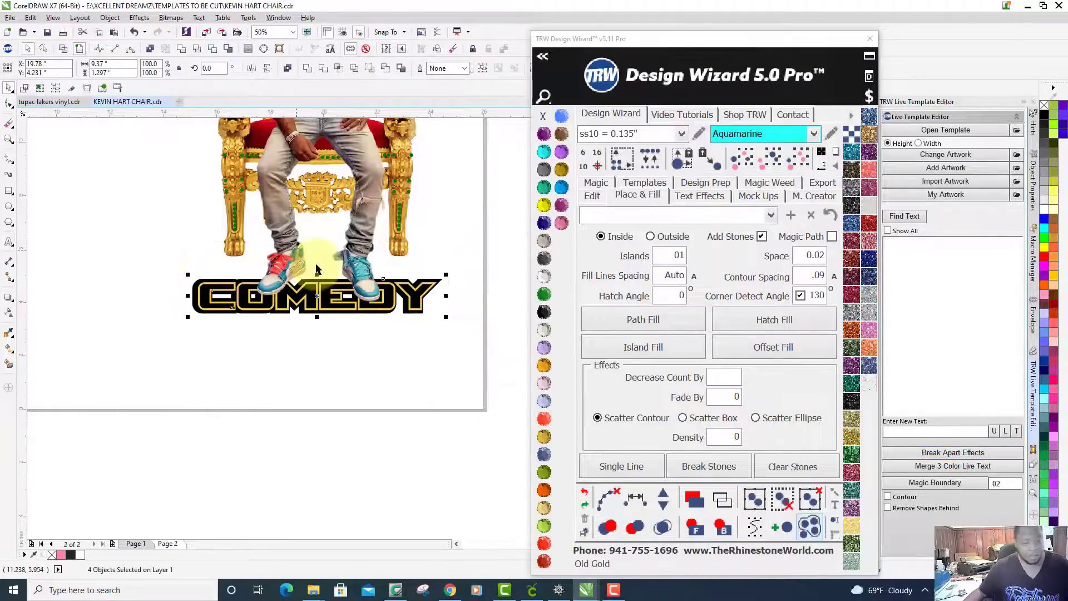
pyautogui.scroll(2, 317, 269)
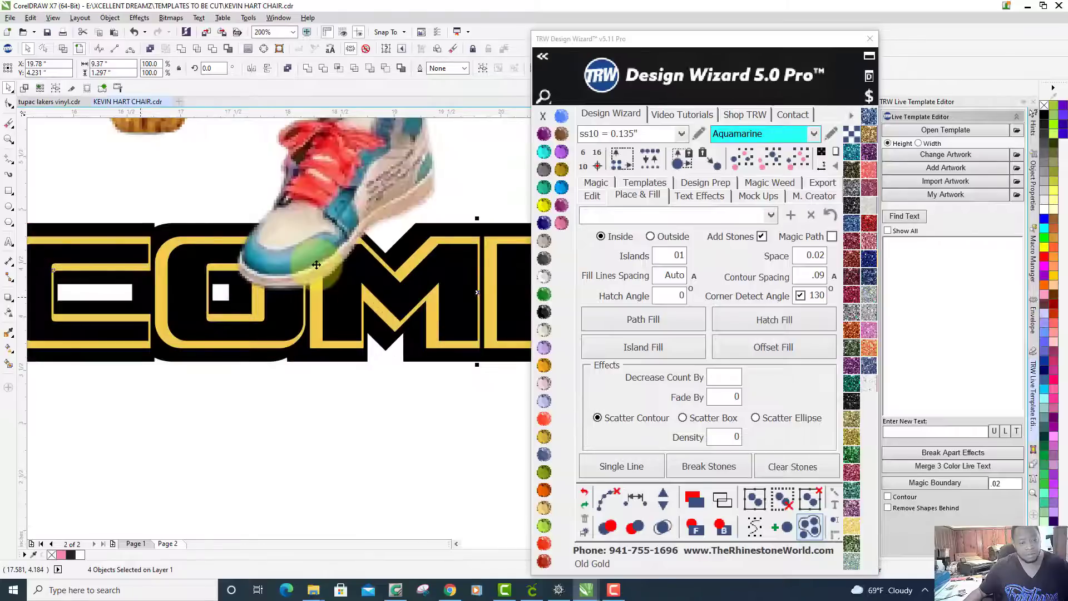
pyautogui.scroll(-4, 316, 269)
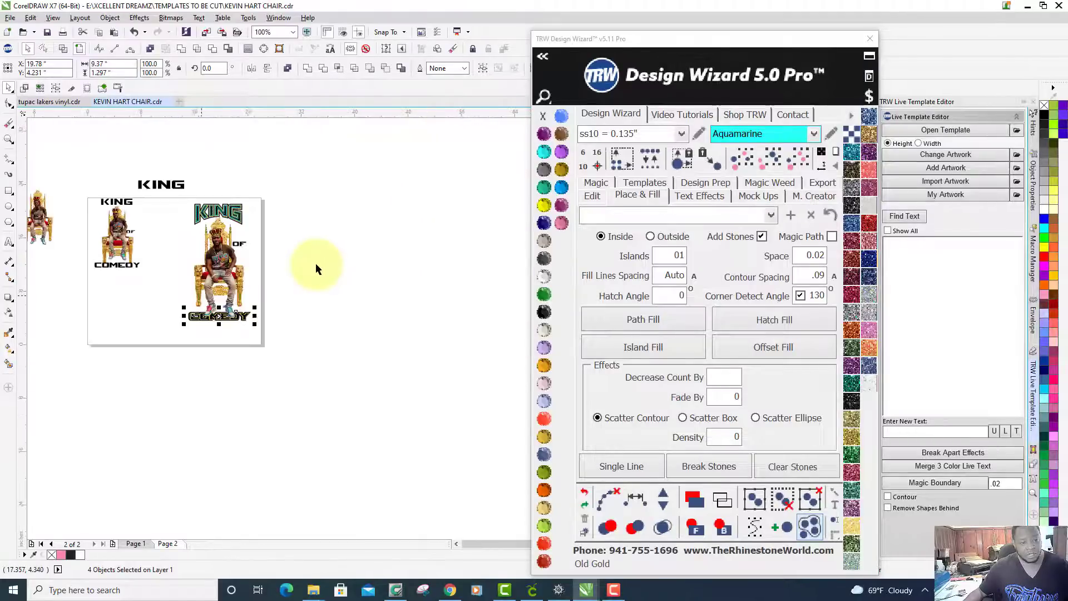
pyautogui.scroll(4, 316, 264)
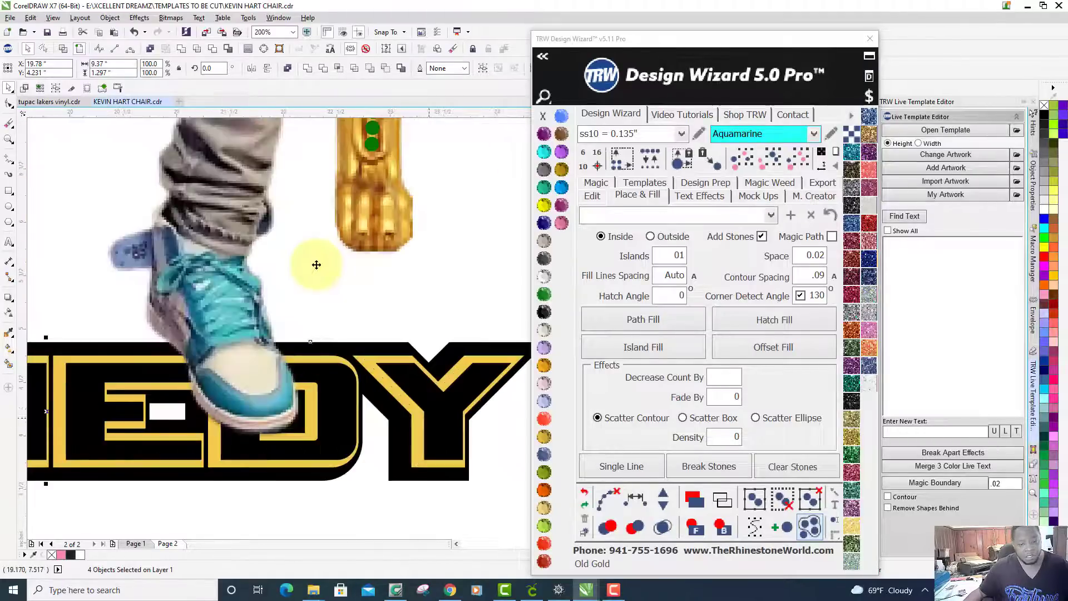
pyautogui.scroll(-1, 316, 265)
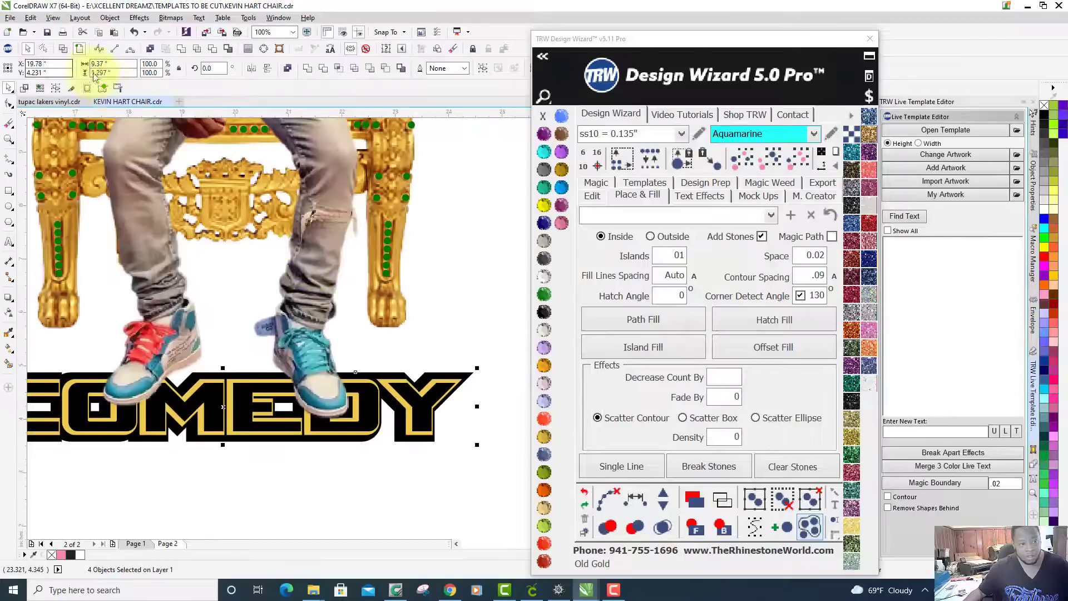
pyautogui.click(65, 50)
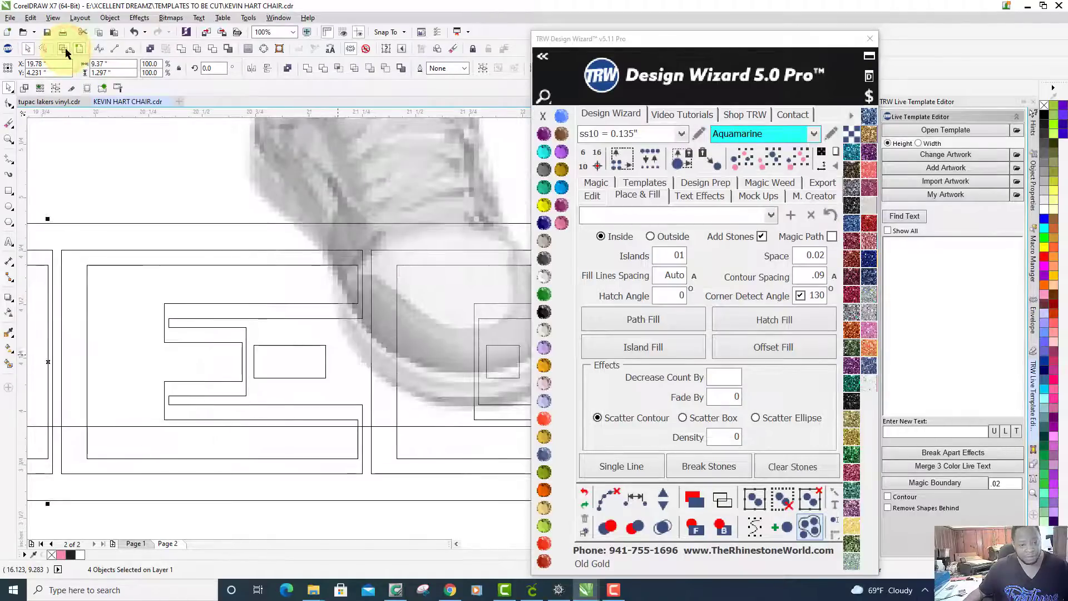
pyautogui.click(65, 49)
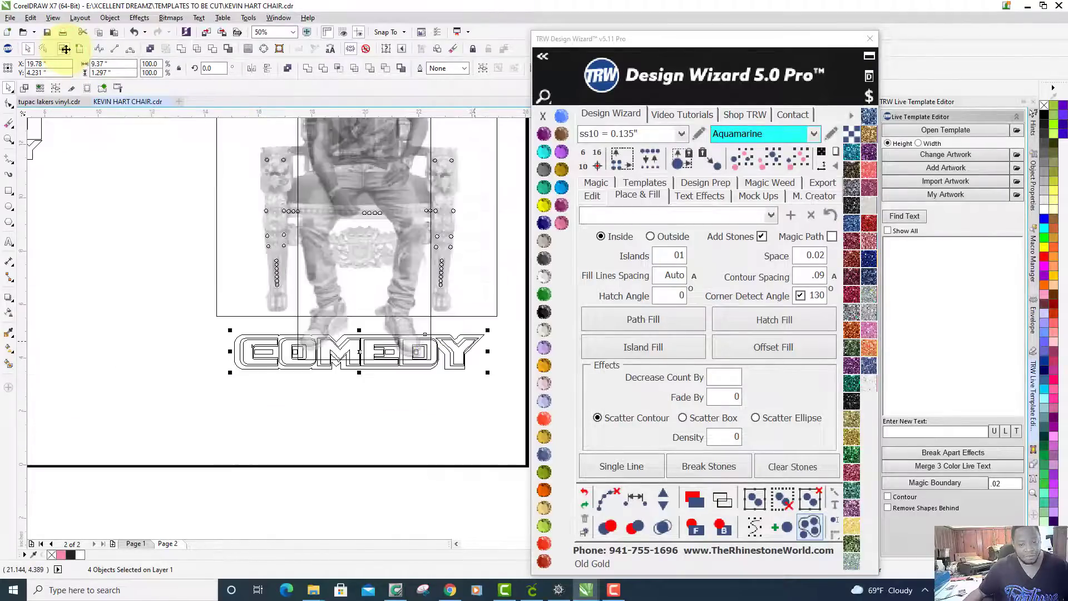
pyautogui.click(65, 49)
pyautogui.click(80, 53)
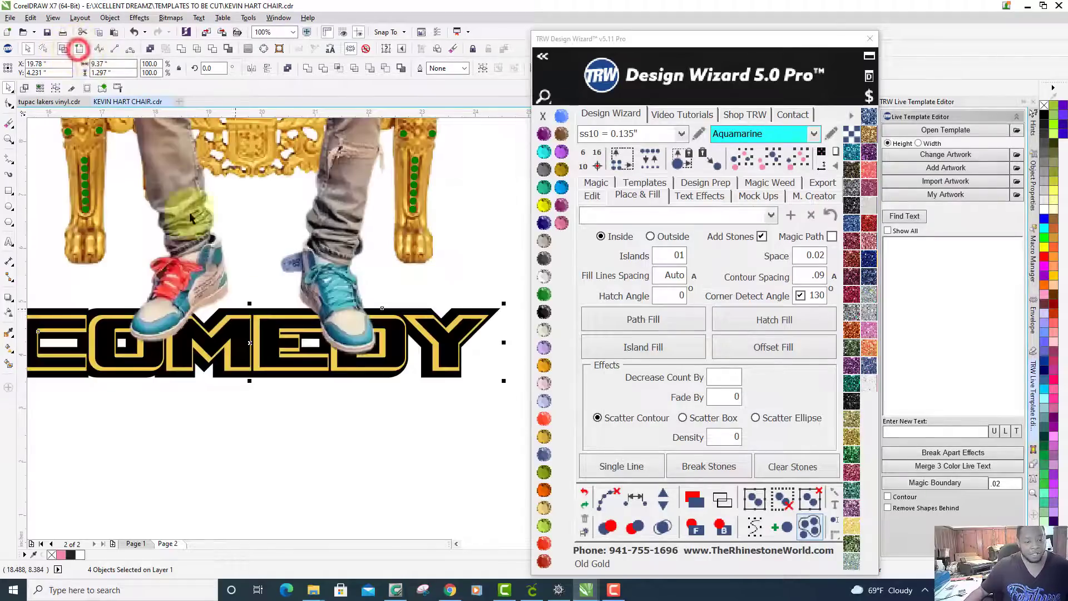
pyautogui.click(334, 427)
pyautogui.scroll(-2, 334, 427)
pyautogui.scroll(3, 334, 427)
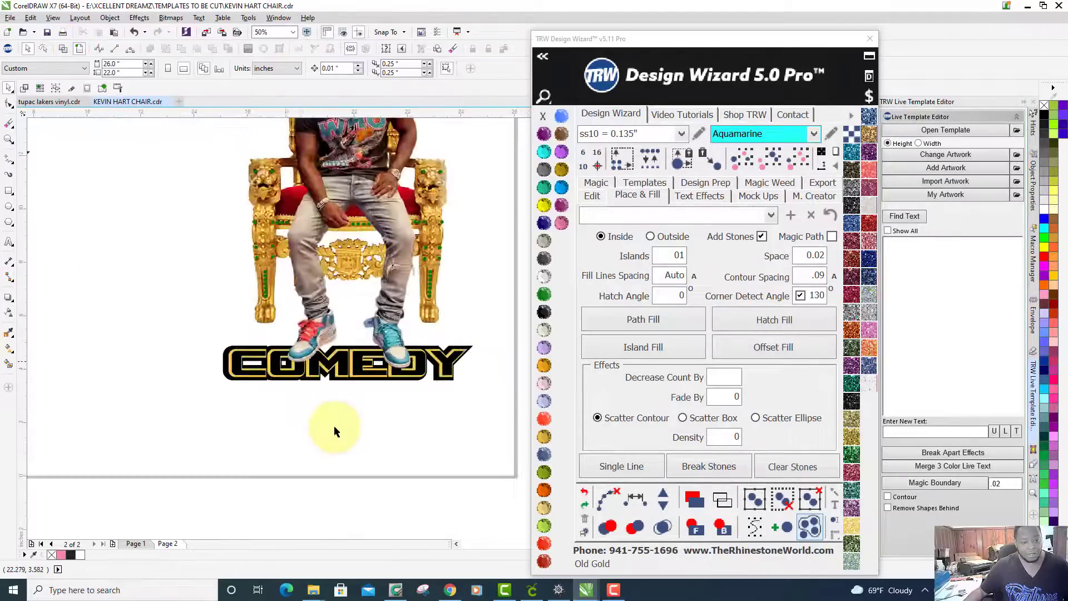
pyautogui.scroll(-2, 334, 427)
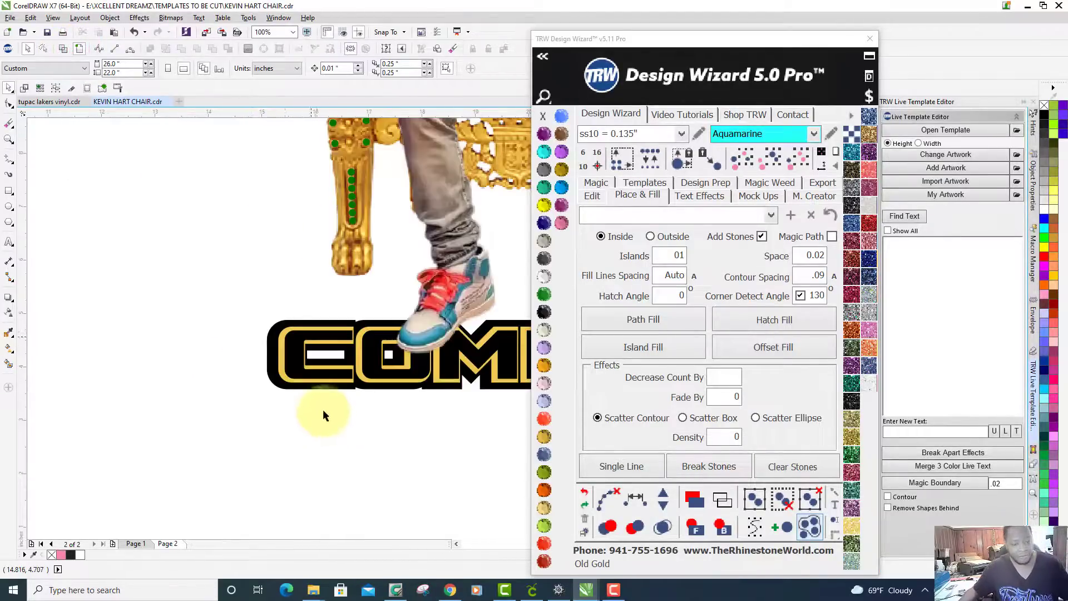
# Select the inner black COMEDY text and move it left about 0.033 inches.
pyautogui.scroll(2, 314, 343)
pyautogui.click(273, 341)
pyautogui.scroll(4, 273, 339)
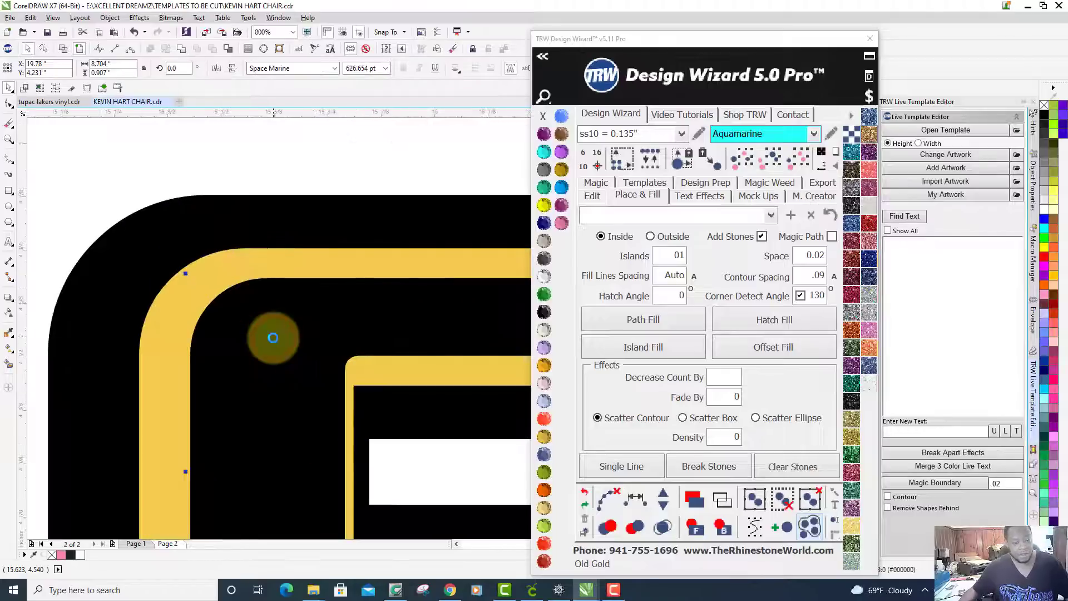
pyautogui.scroll(-4, 269, 337)
pyautogui.scroll(4, 256, 334)
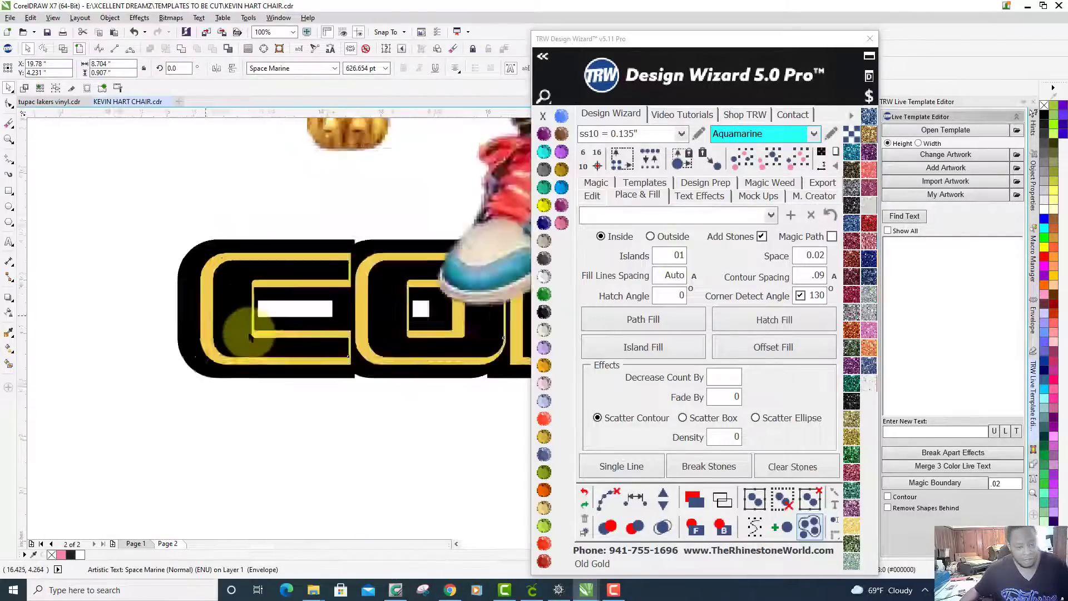
pyautogui.scroll(1, 248, 333)
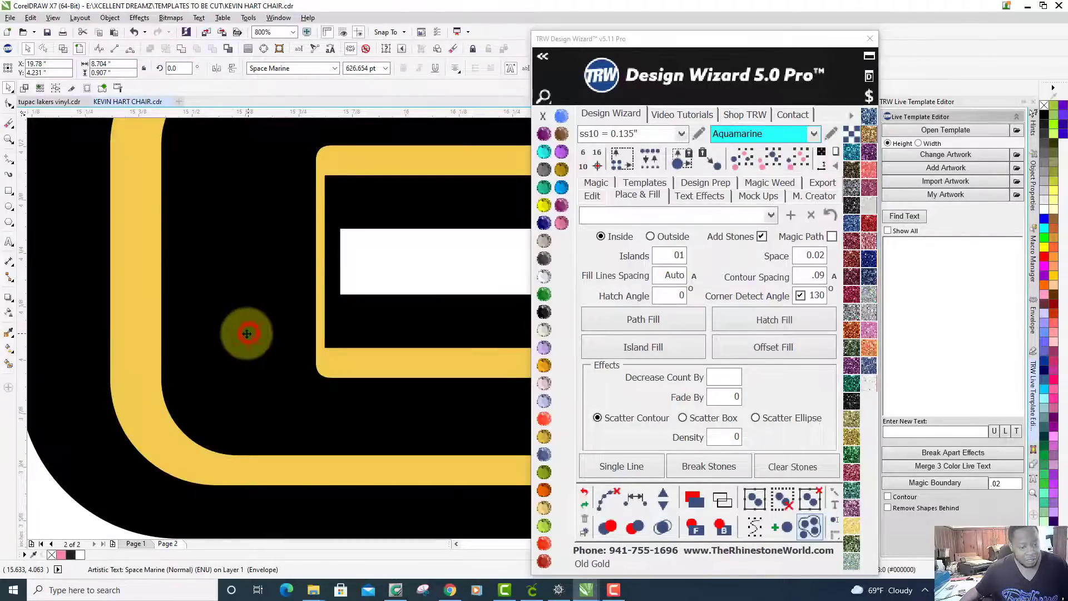
pyautogui.moveTo(247, 333); pyautogui.dragTo(231, 329)
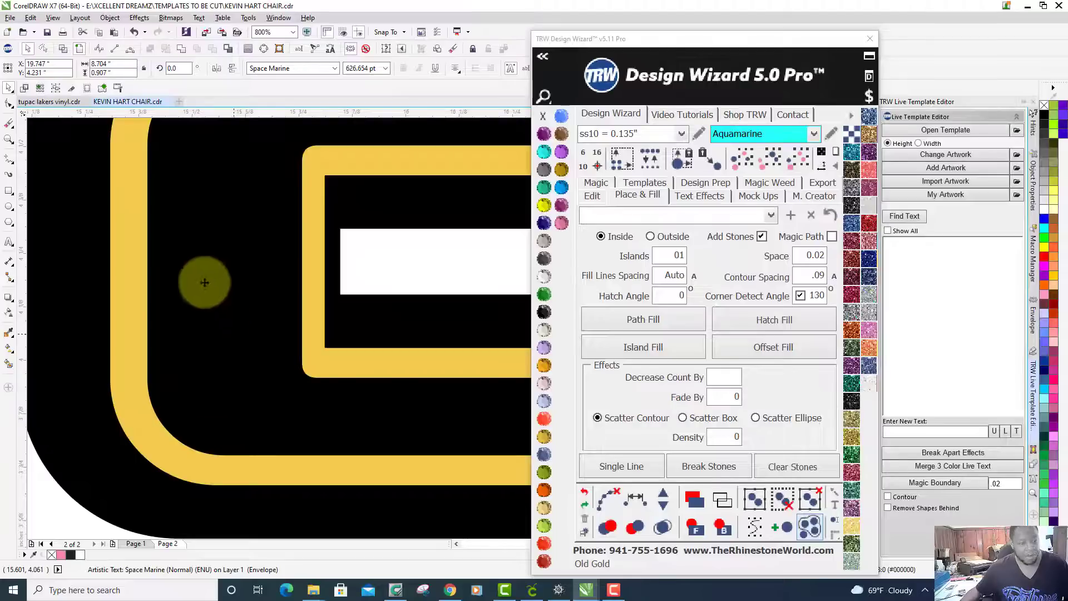
# Show the artwork as wireframe and move the inner COMEDY text right about 0.034 inches to centre it within its contours.
pyautogui.click(64, 49)
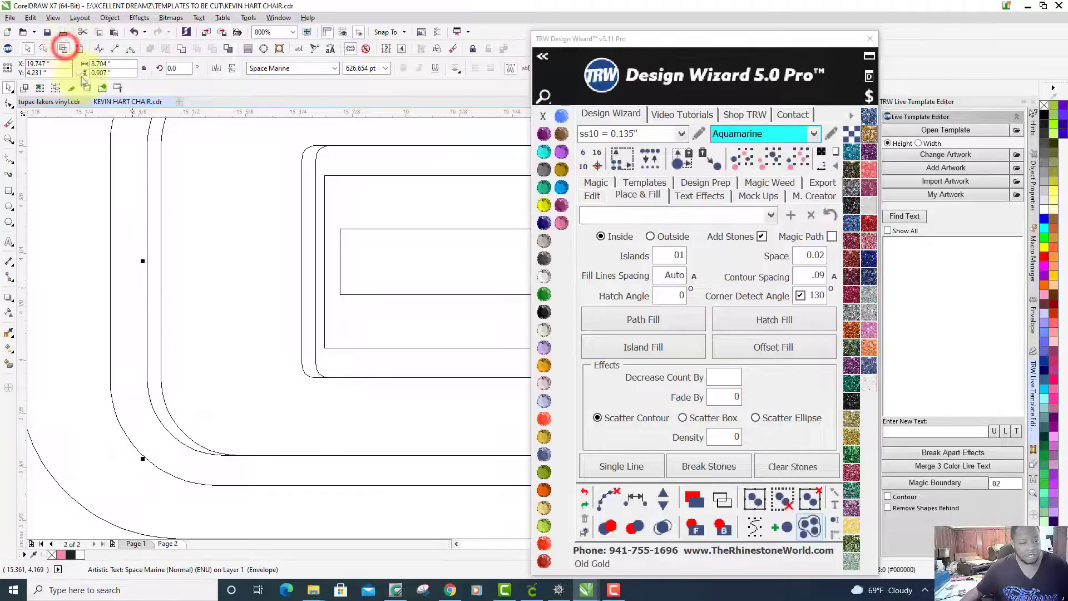
pyautogui.click(209, 303)
pyautogui.moveTo(212, 304); pyautogui.dragTo(188, 315)
pyautogui.scroll(-4, 138, 334)
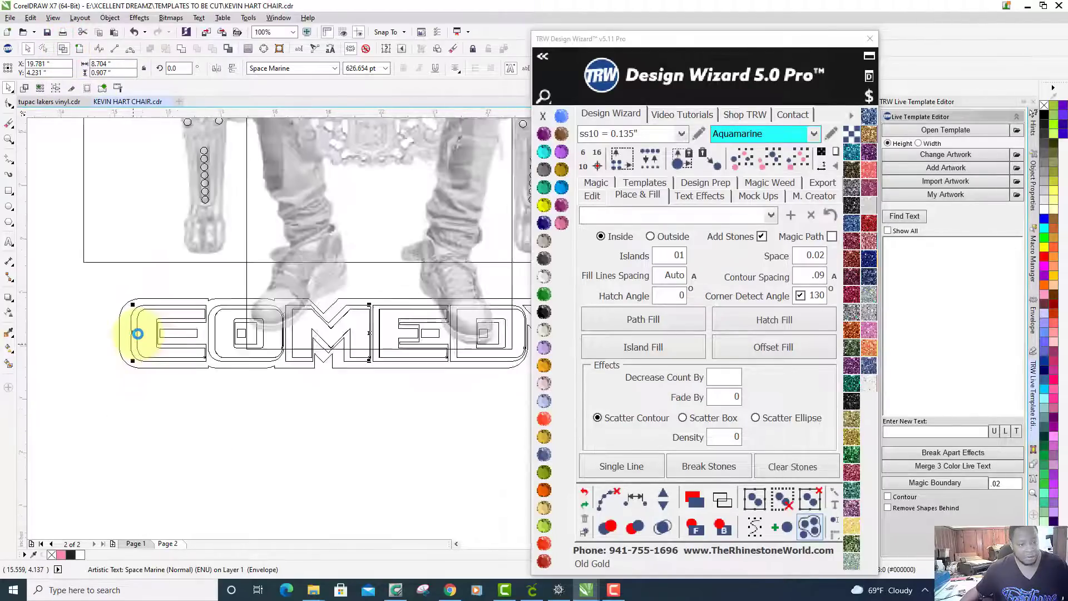
pyautogui.scroll(3, 138, 334)
pyautogui.scroll(1, 138, 333)
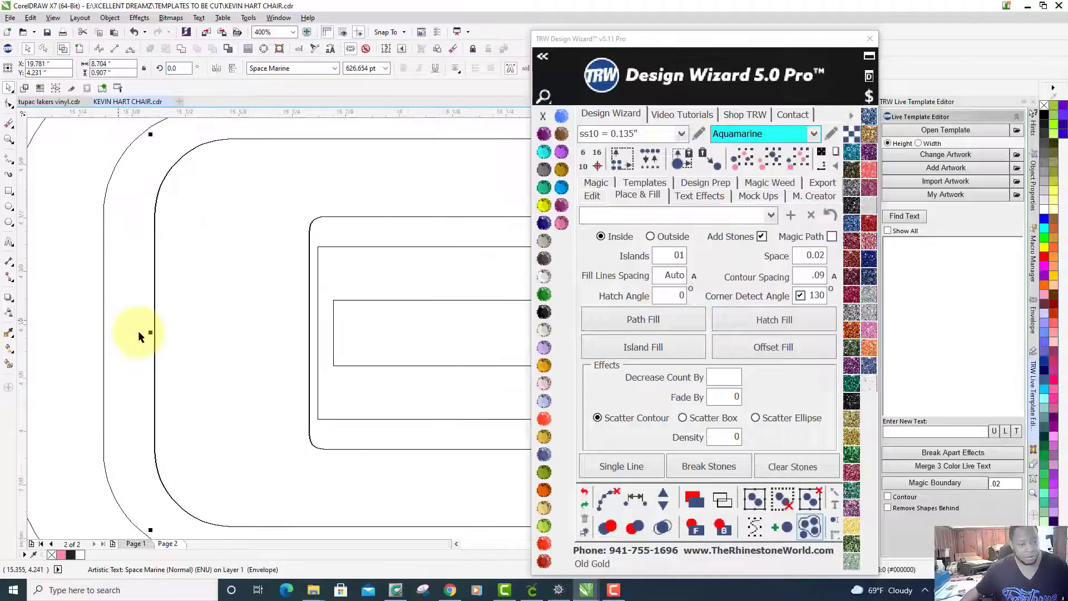
pyautogui.scroll(-2, 179, 245)
pyautogui.scroll(2, 178, 245)
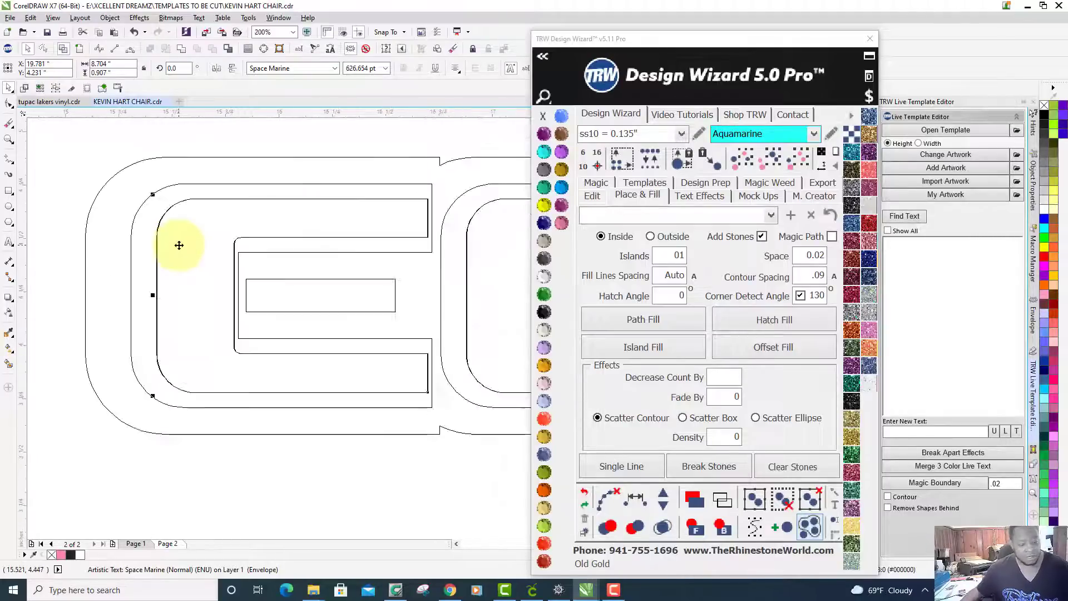
# Select the gold contour curve of the COMEDY lettering and return the artwork to full-colour display.
pyautogui.click(180, 250)
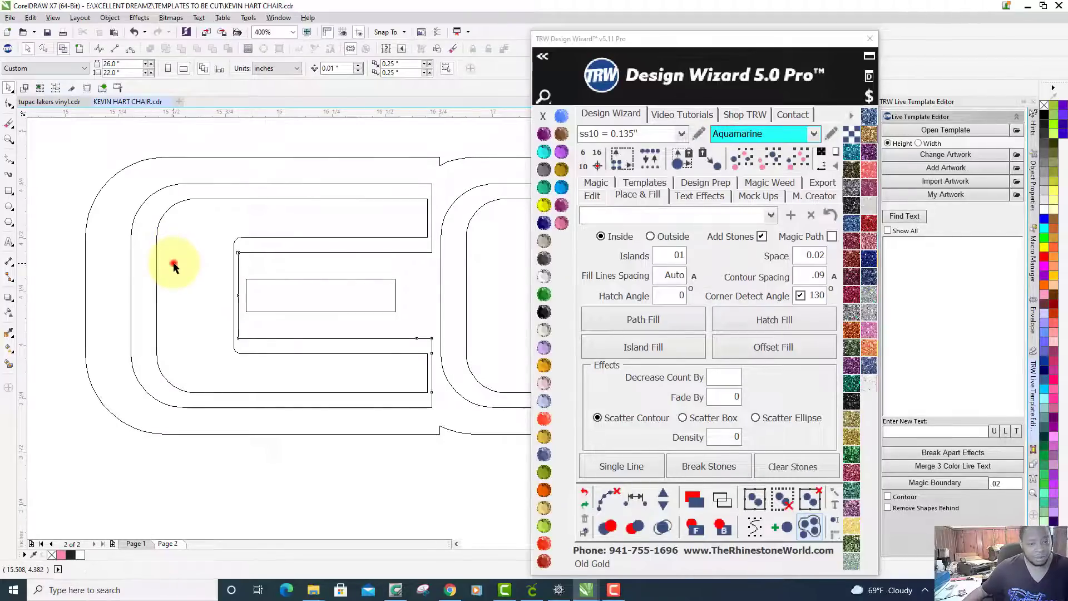
pyautogui.click(172, 261)
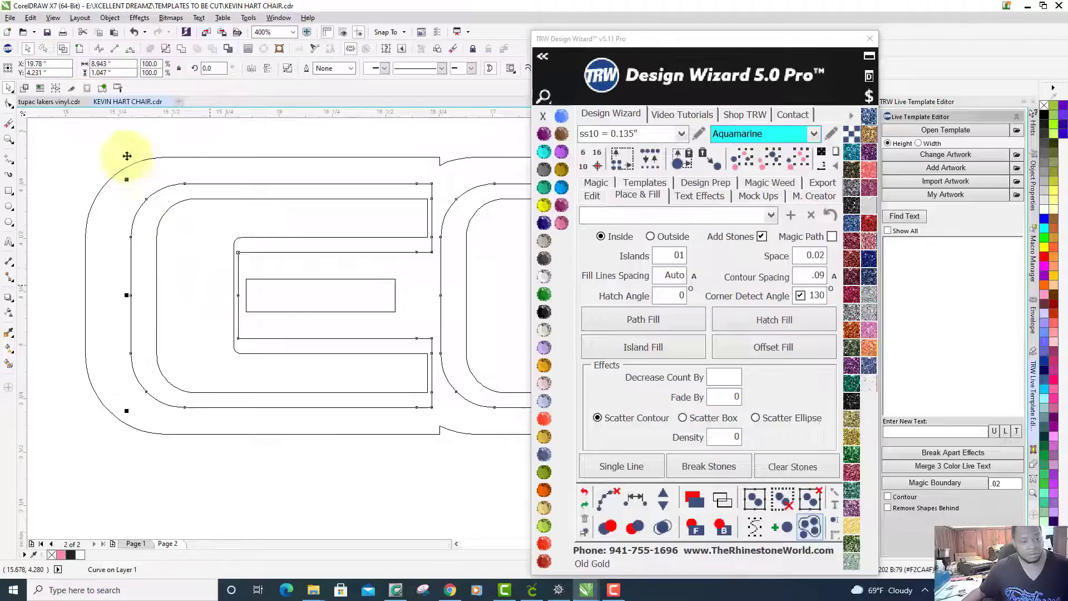
pyautogui.click(80, 48)
pyautogui.scroll(-4, 198, 282)
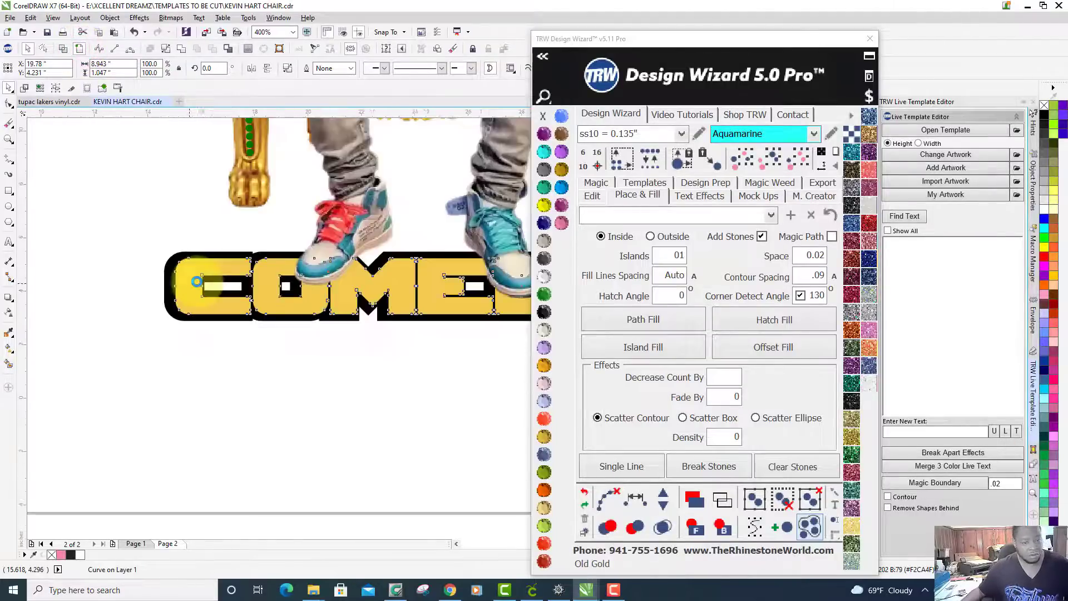
pyautogui.scroll(-2, 333, 301)
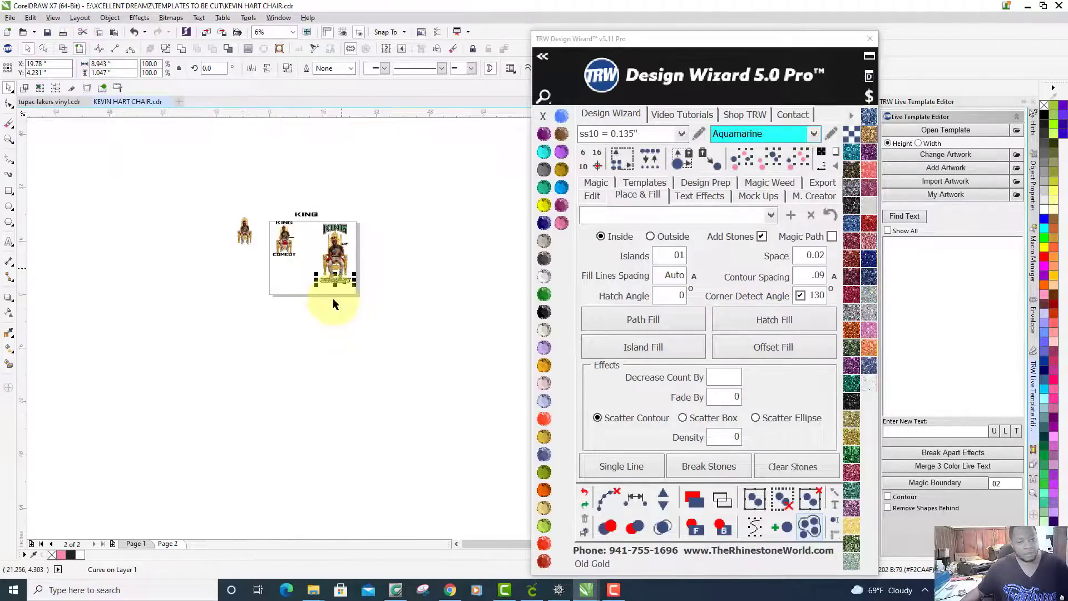
pyautogui.scroll(2, 333, 298)
pyautogui.scroll(5, 331, 301)
pyautogui.scroll(2, 331, 302)
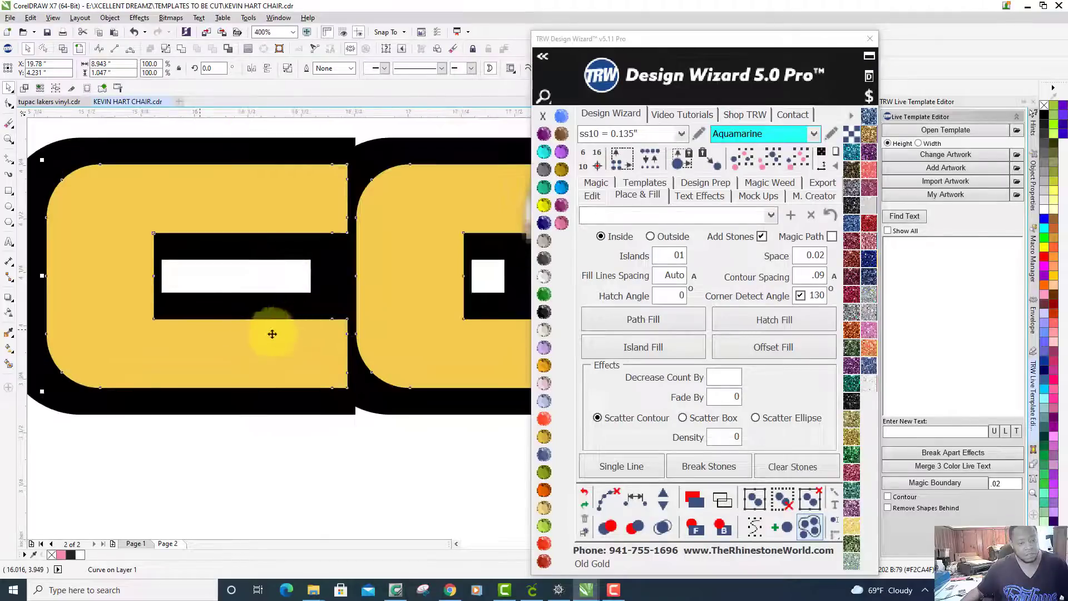
# Shift the gold COMEDY contour left about 0.125 inches in small moves, using the wireframe view to judge its offset.
pyautogui.moveTo(246, 347); pyautogui.dragTo(240, 347)
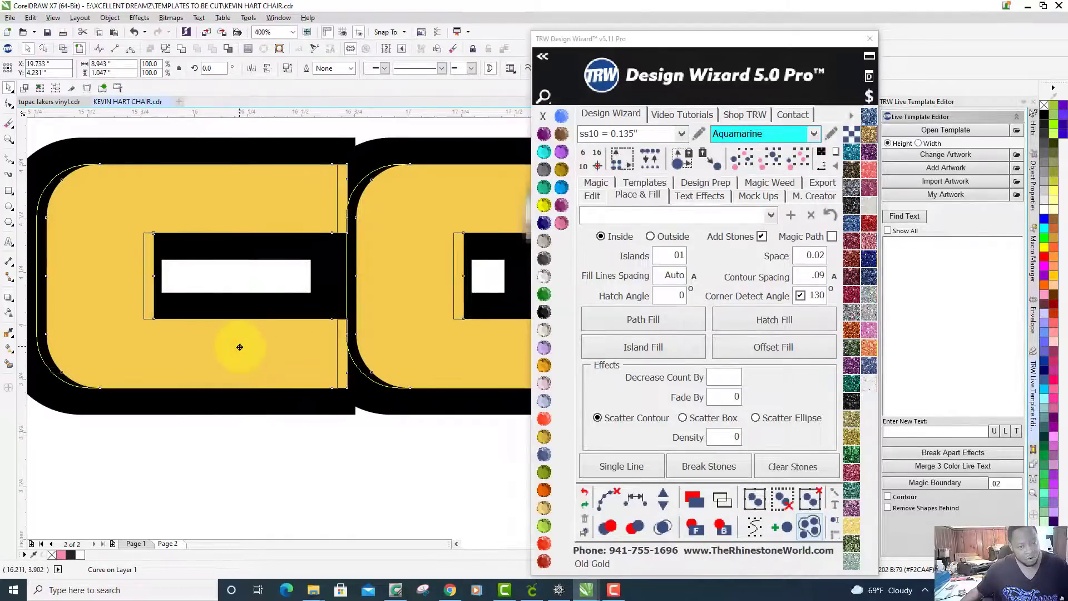
pyautogui.scroll(-2, 240, 347)
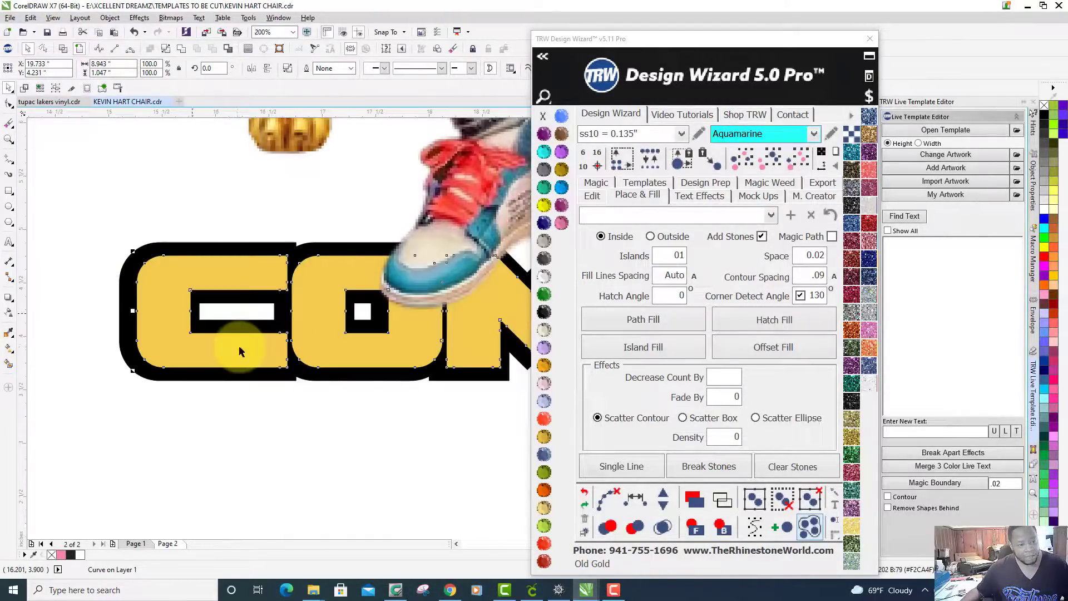
pyautogui.click(63, 49)
pyautogui.scroll(2, 144, 301)
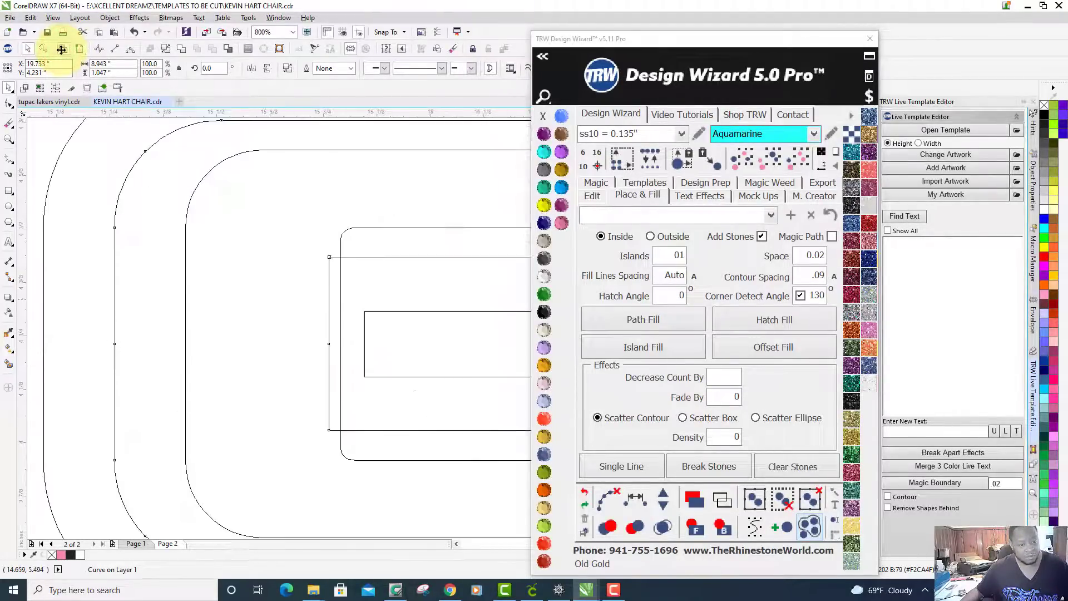
pyautogui.press('F3')
pyautogui.moveTo(212, 273); pyautogui.dragTo(204, 273)
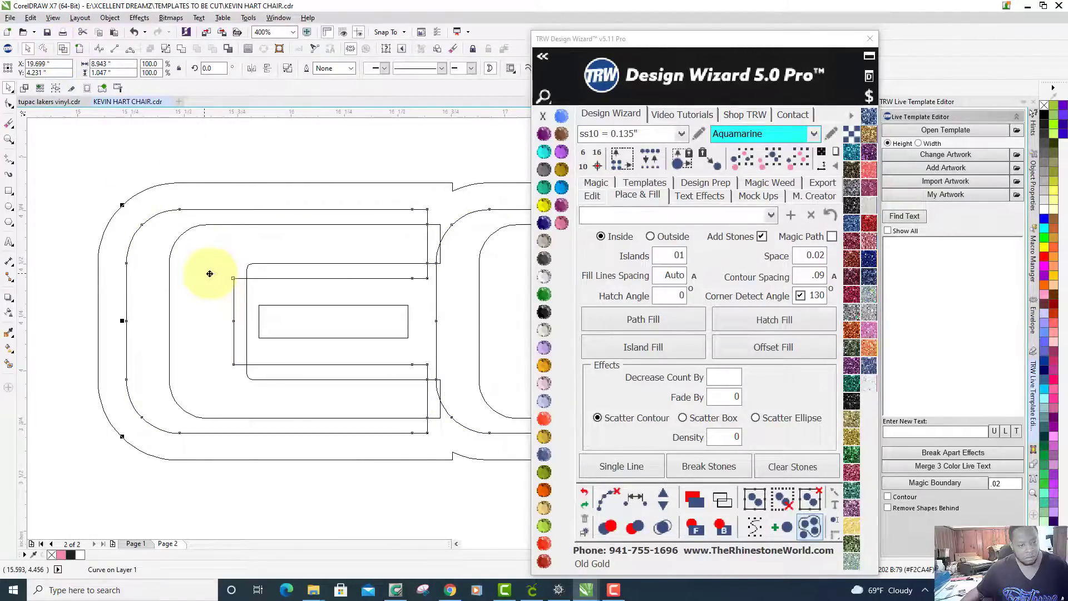
pyautogui.moveTo(205, 273); pyautogui.dragTo(195, 274)
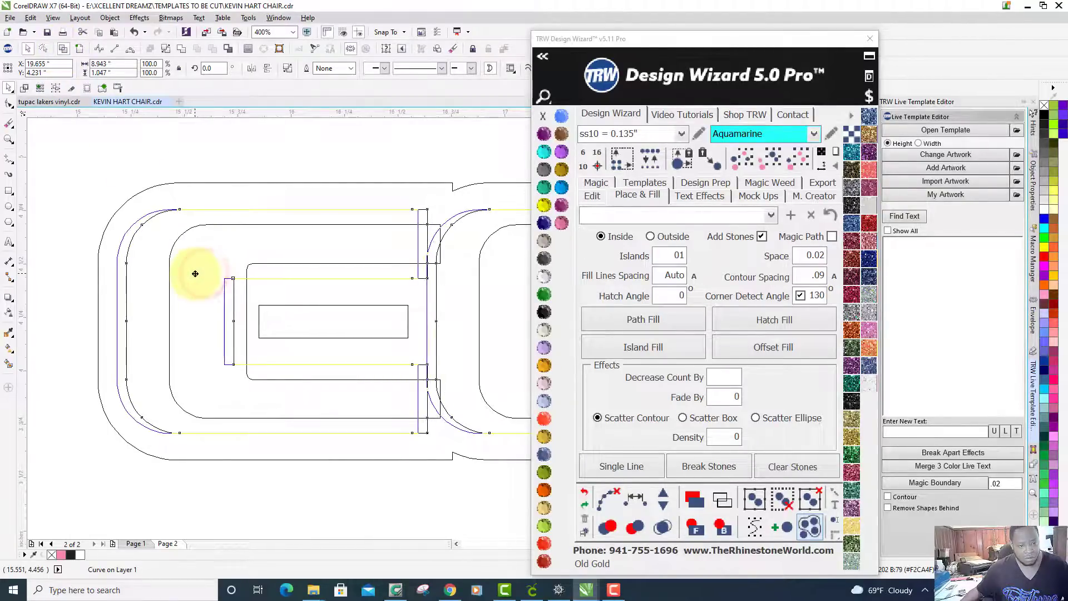
# Return to full-colour display and send the gold COMEDY contour to the back of the lettering.
pyautogui.scroll(-3, 195, 273)
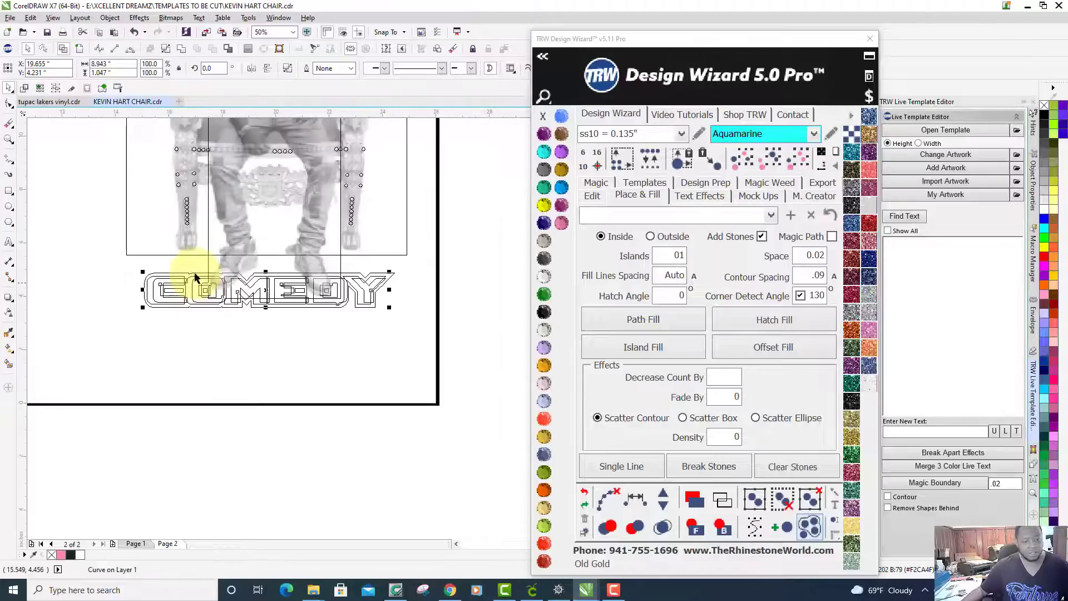
pyautogui.scroll(3, 195, 277)
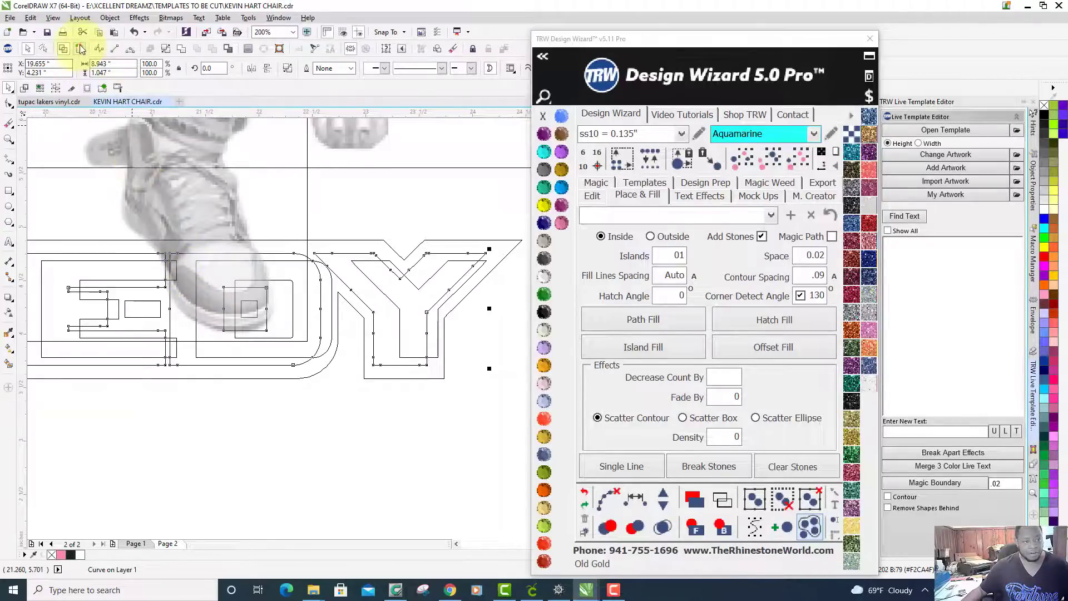
pyautogui.click(80, 48)
pyautogui.click(426, 419)
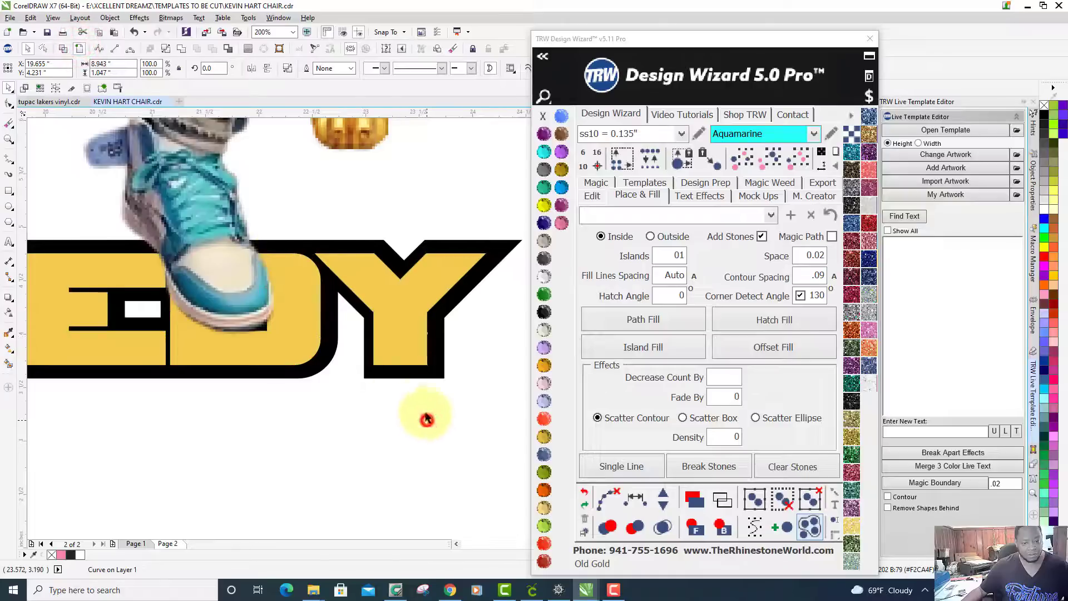
pyautogui.click(403, 320)
pyautogui.scroll(-2, 403, 319)
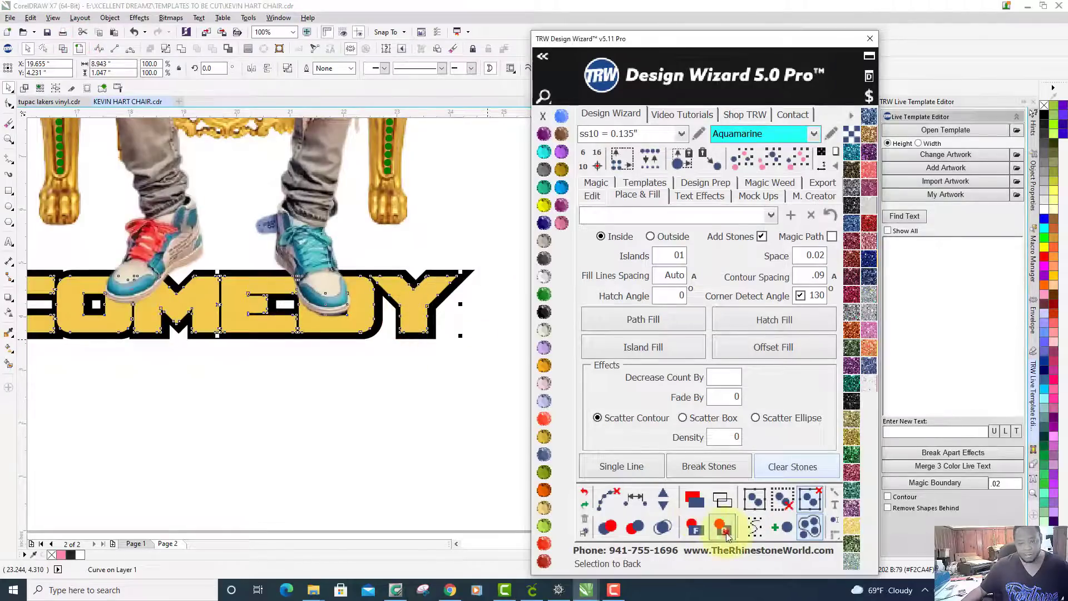
pyautogui.click(723, 529)
pyautogui.click(371, 381)
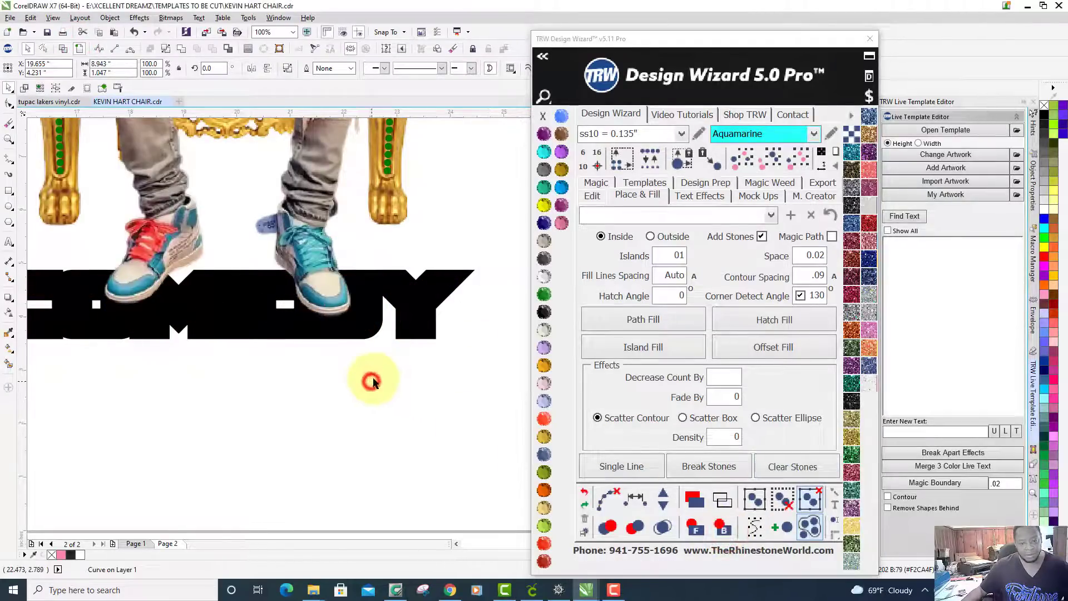
# Select the inner black COMEDY text and recolour it Emerald.
pyautogui.click(415, 302)
pyautogui.click(544, 293)
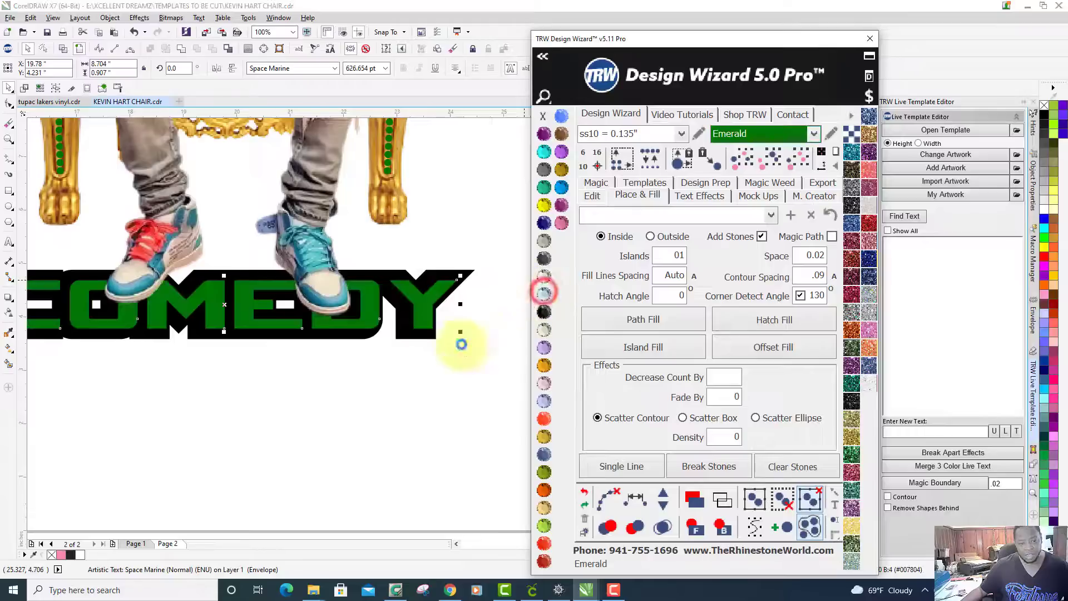
pyautogui.click(352, 412)
pyautogui.scroll(-1, 356, 415)
pyautogui.scroll(2, 357, 413)
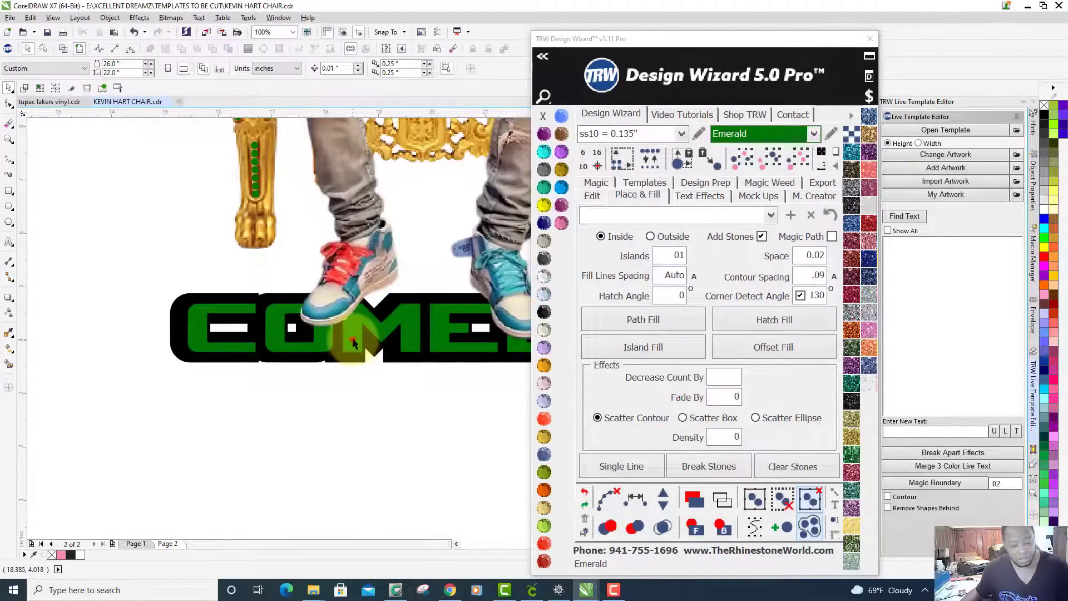
# Send the inner emerald COMEDY text to the back, then the outer black contour, so the gold layer sits on top.
pyautogui.click(352, 341)
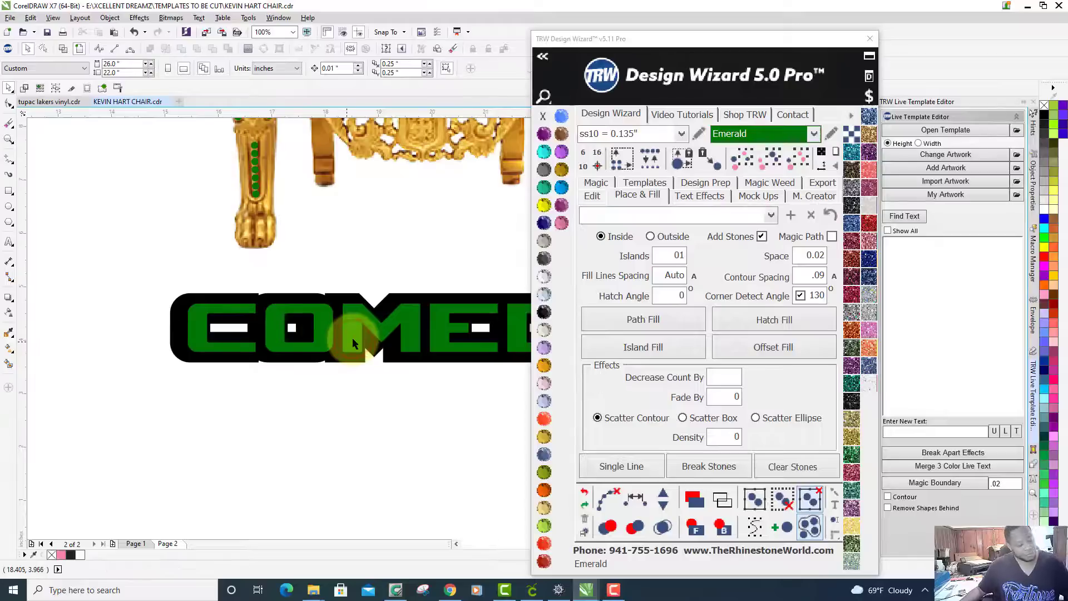
pyautogui.click(336, 400)
pyautogui.click(196, 348)
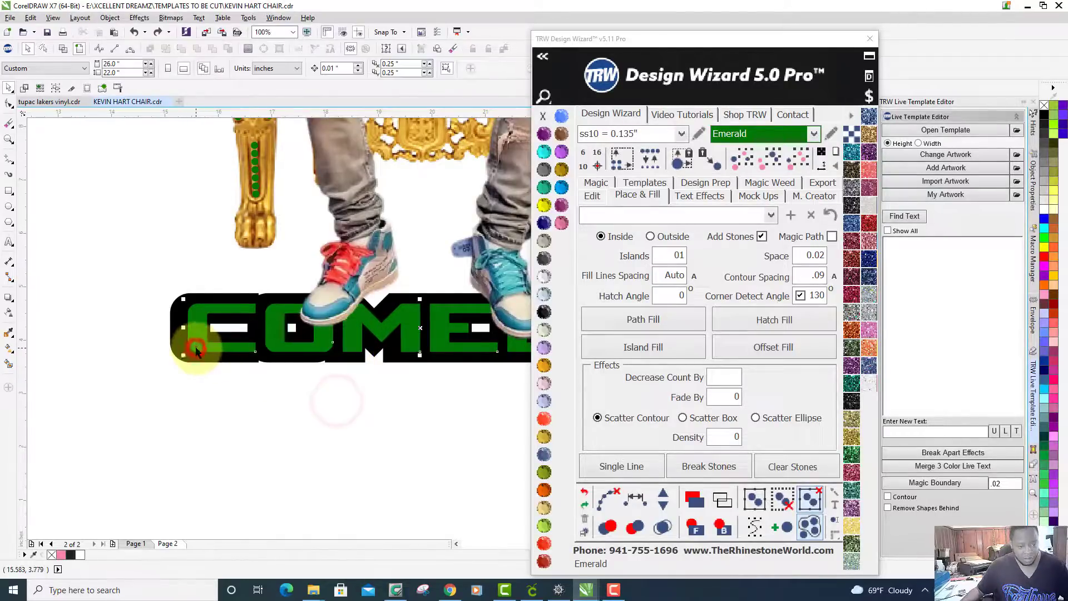
pyautogui.click(179, 337)
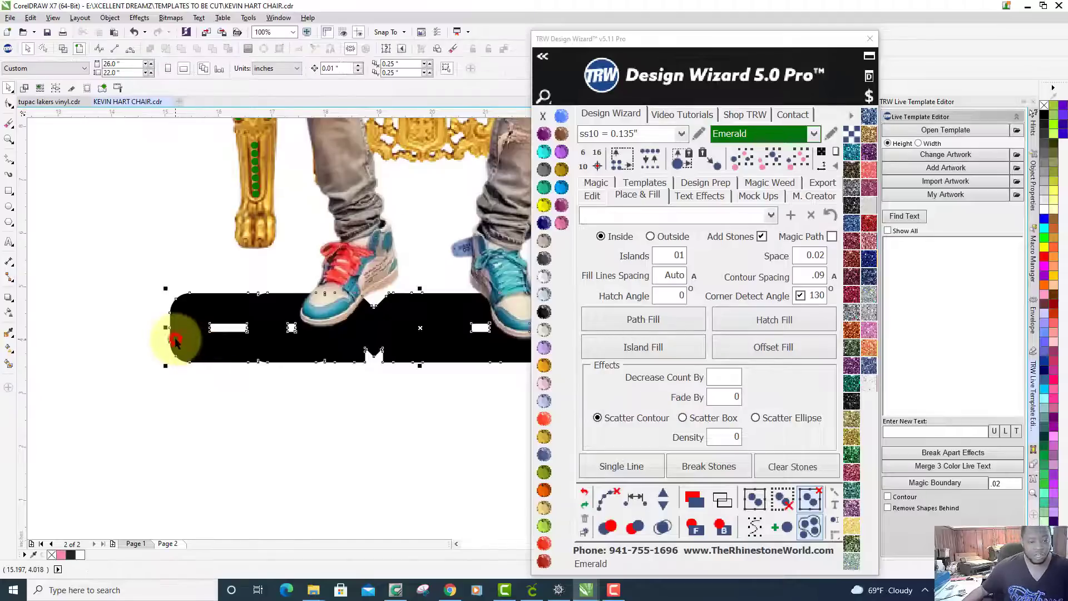
pyautogui.click(721, 529)
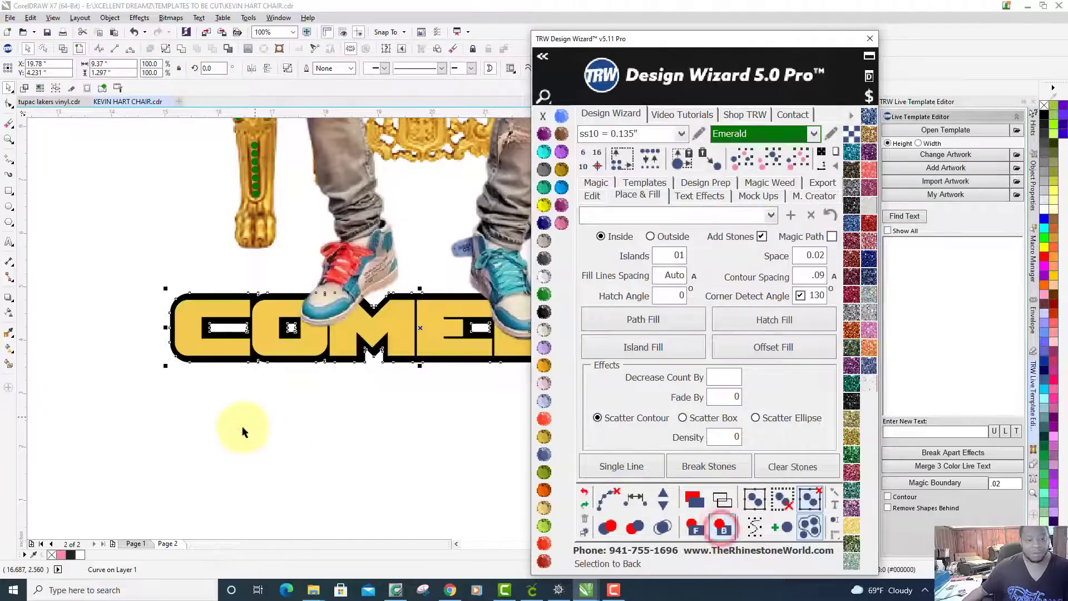
pyautogui.click(238, 429)
# Examine the layered COMEDY lettering and where both shoes overlap it, up close and within the whole design.
pyautogui.scroll(-5, 242, 428)
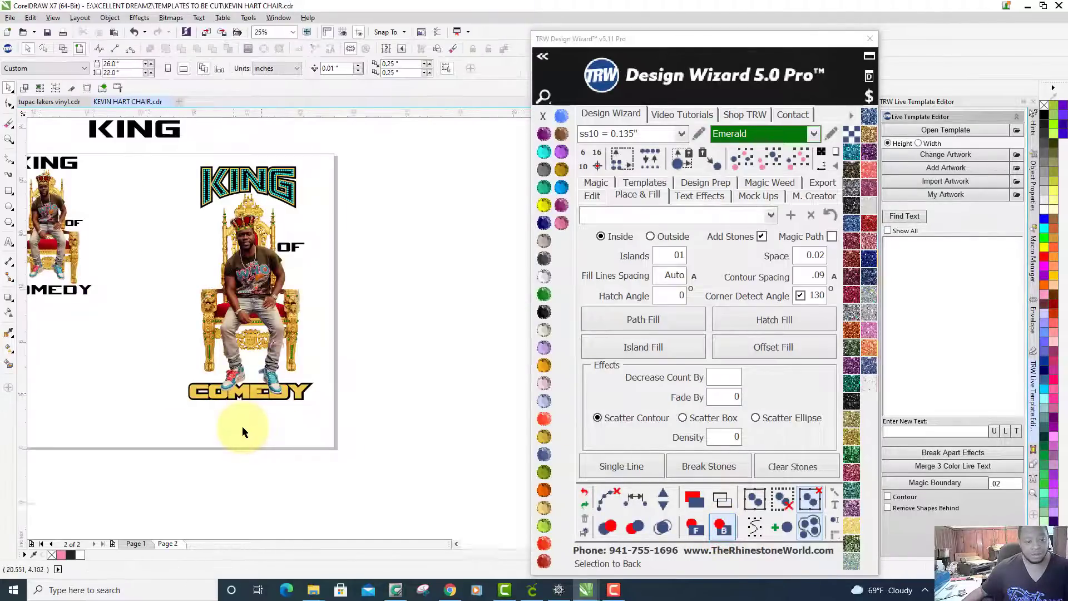
pyautogui.scroll(7, 254, 426)
pyautogui.scroll(-6, 397, 402)
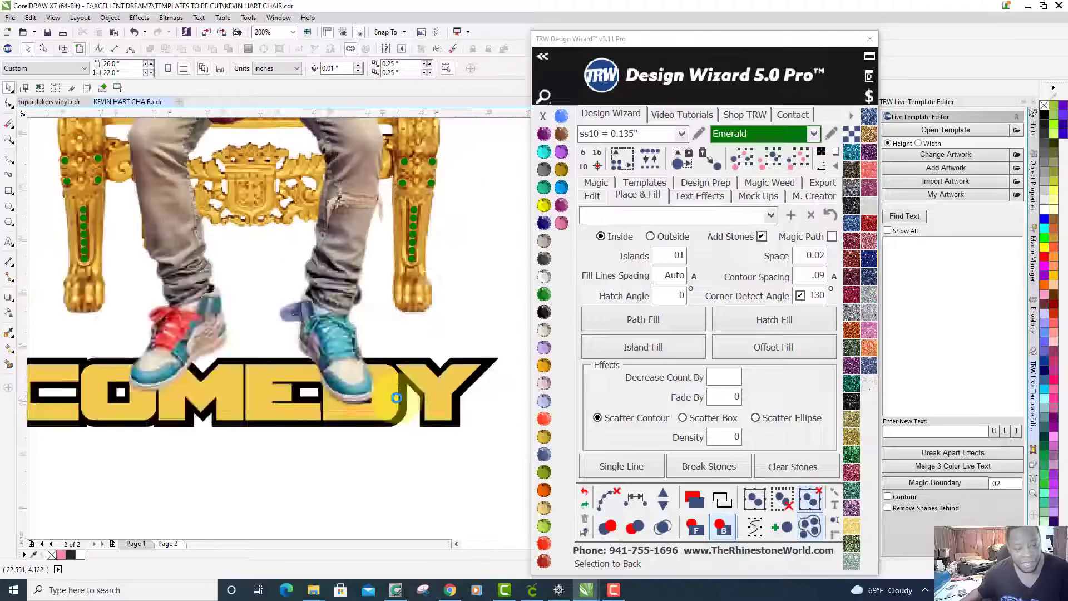
pyautogui.scroll(2, 434, 434)
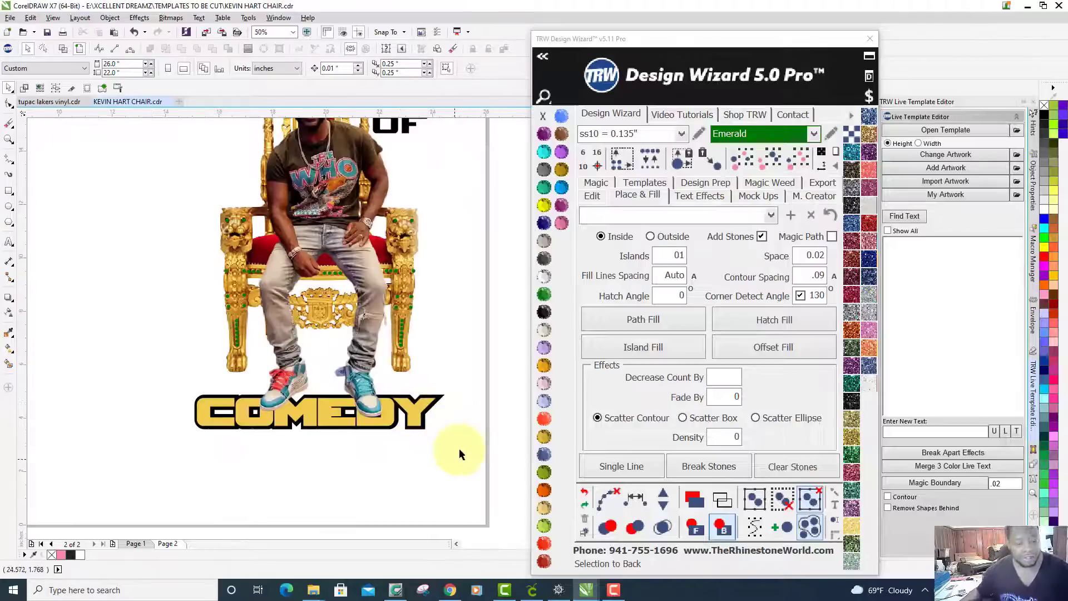
pyautogui.scroll(-3, 383, 460)
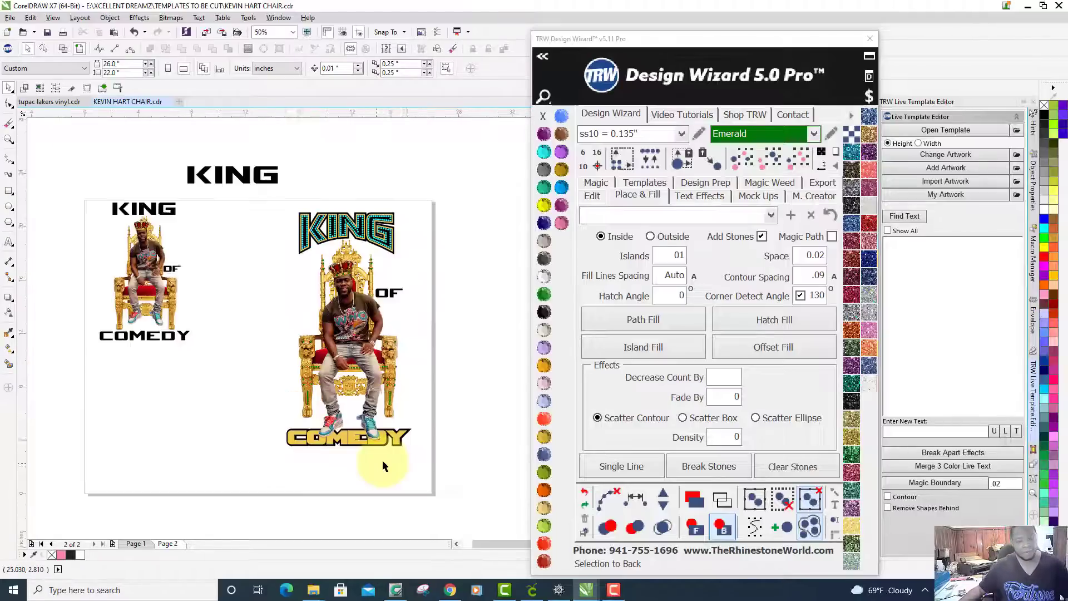
pyautogui.scroll(3, 383, 460)
pyautogui.scroll(2, 382, 460)
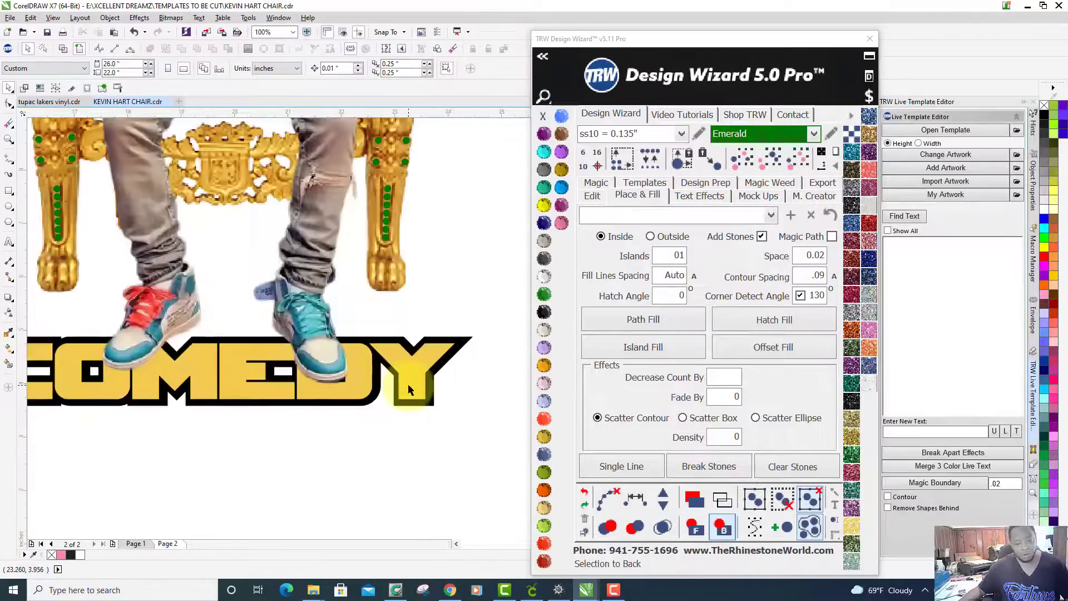
pyautogui.scroll(-3, 408, 383)
pyautogui.scroll(3, 408, 383)
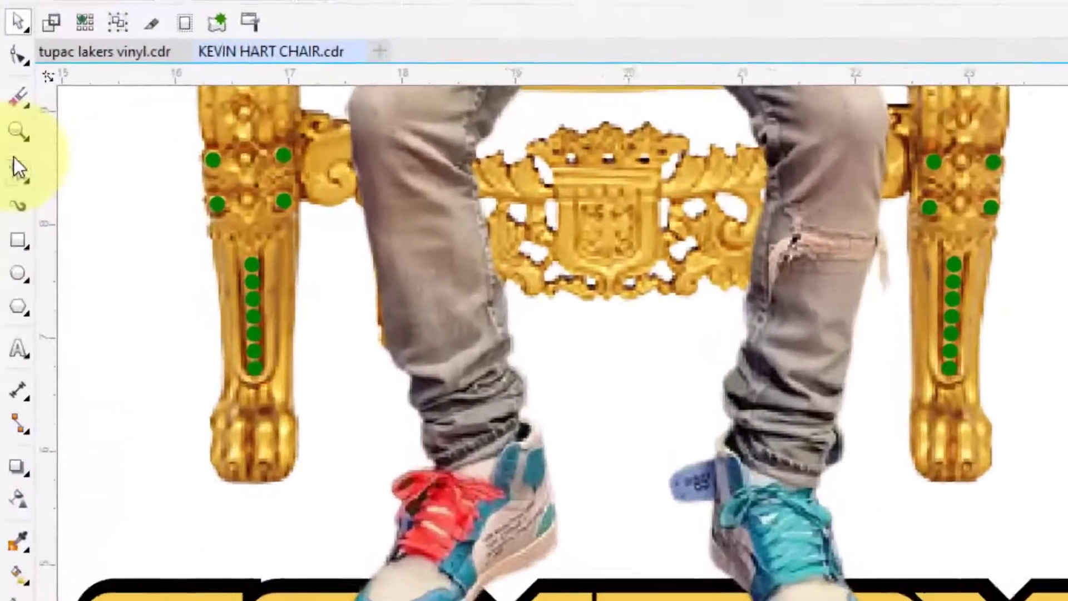
# Trace the toe and sole of the red-laced shoe with the Polyline tool where it overlaps the COMEDY lettering.
pyautogui.click(16, 161)
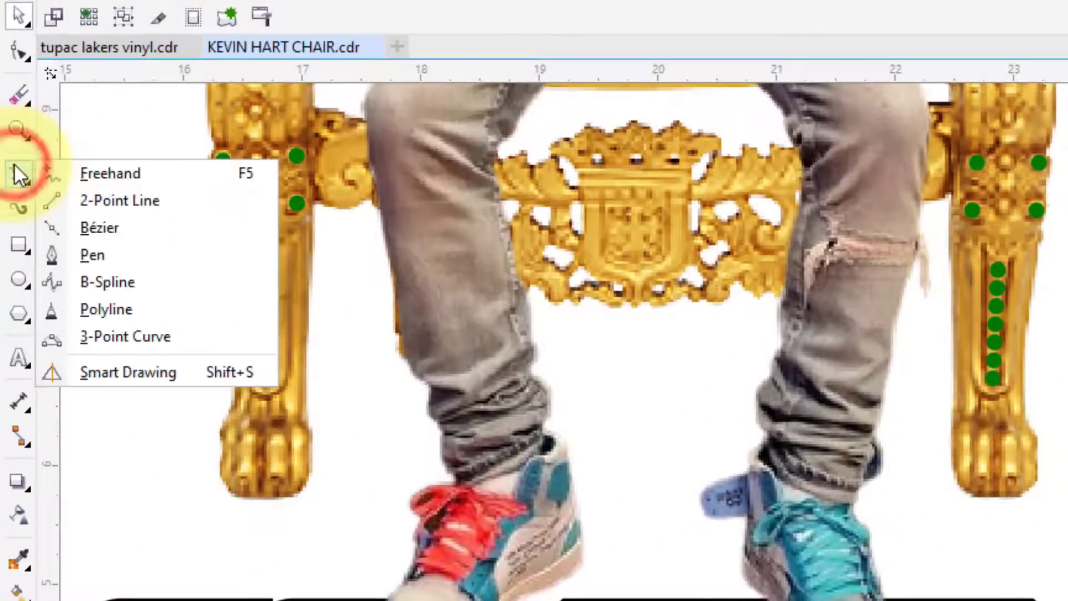
pyautogui.click(124, 315)
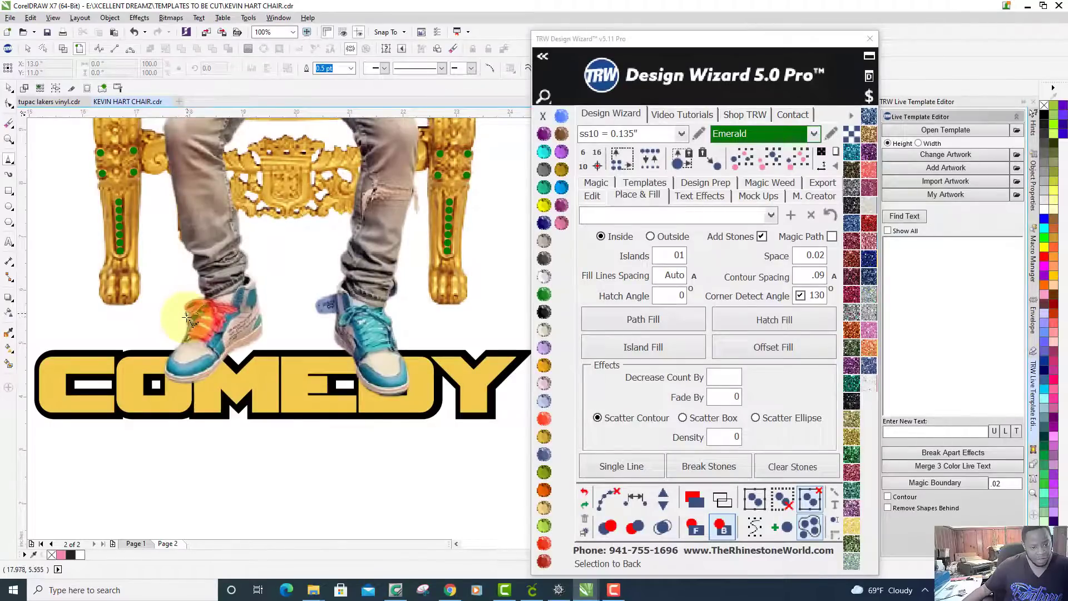
pyautogui.click(186, 318)
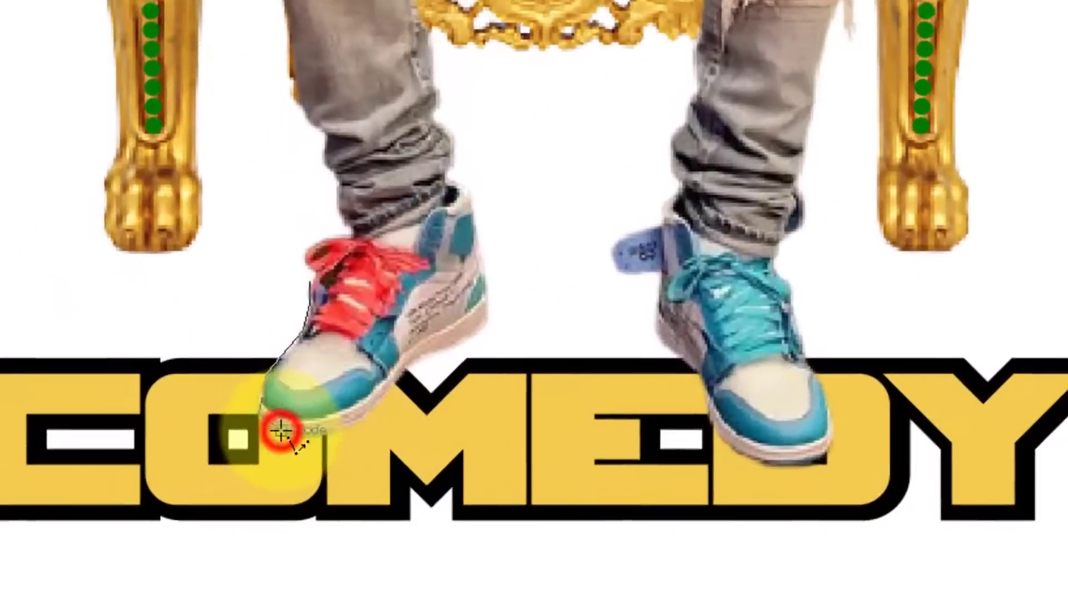
pyautogui.click(171, 384)
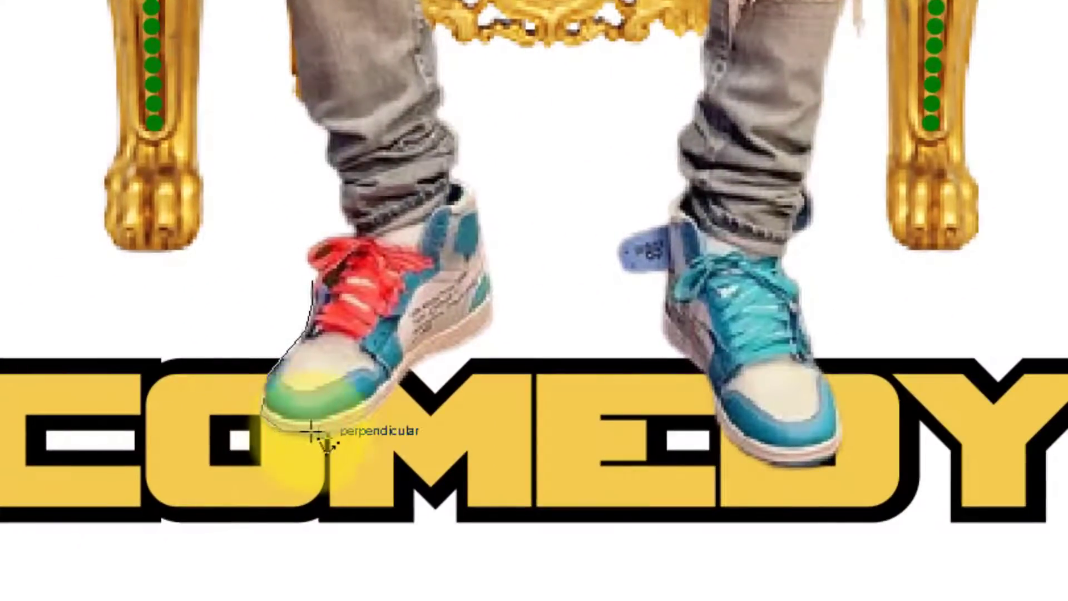
pyautogui.click(329, 434)
pyautogui.click(361, 420)
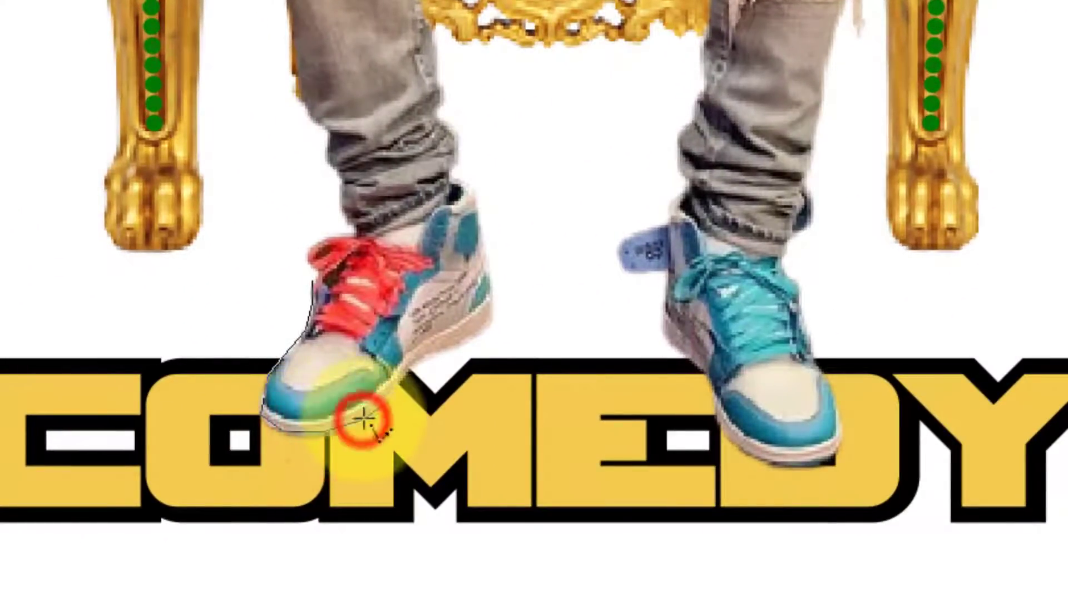
pyautogui.click(415, 359)
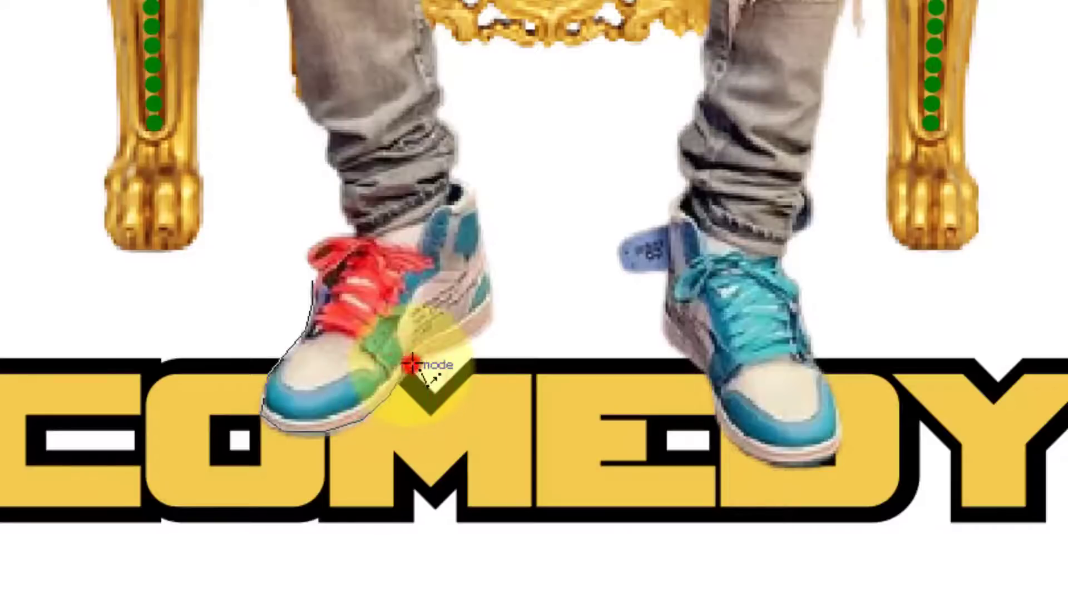
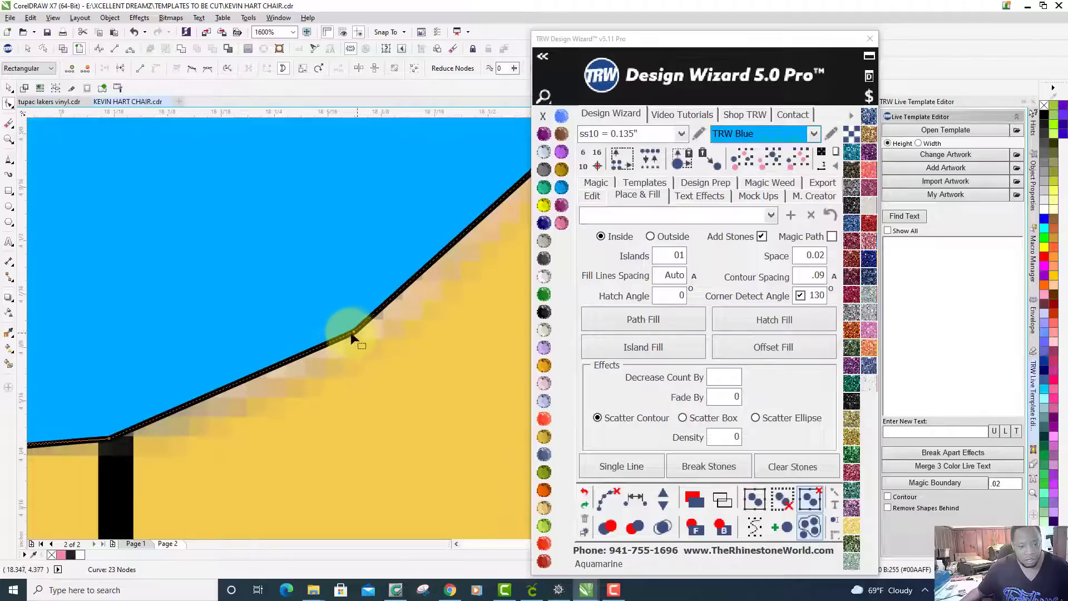
# Move the node under the red-laced shoe's toe out to the sole edge and bend the adjoining segment into a matching curve.
pyautogui.moveTo(379, 352); pyautogui.dragTo(376, 348)
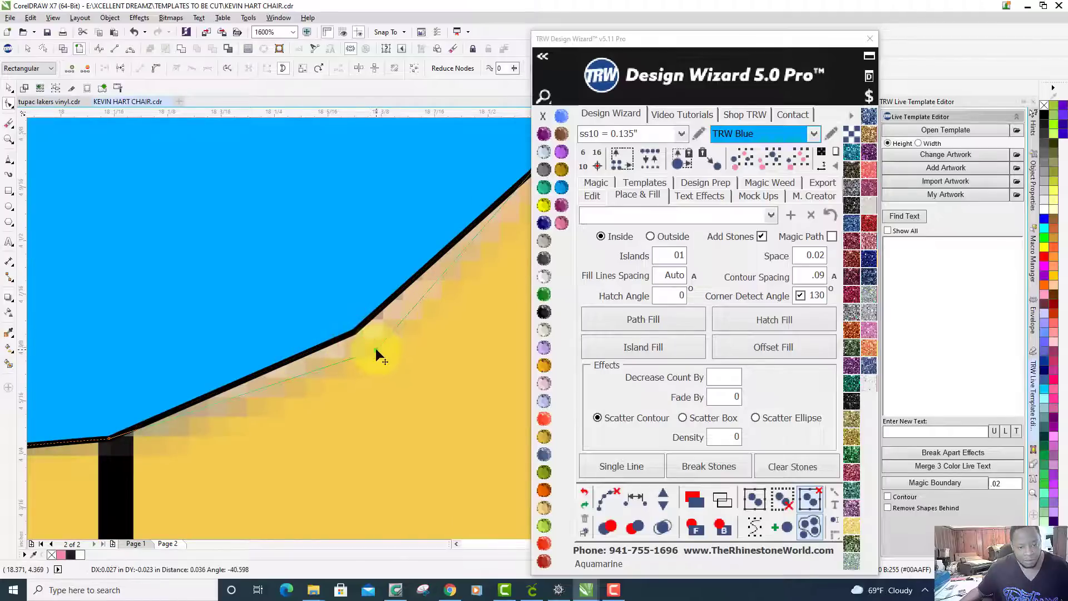
pyautogui.rightClick(377, 350)
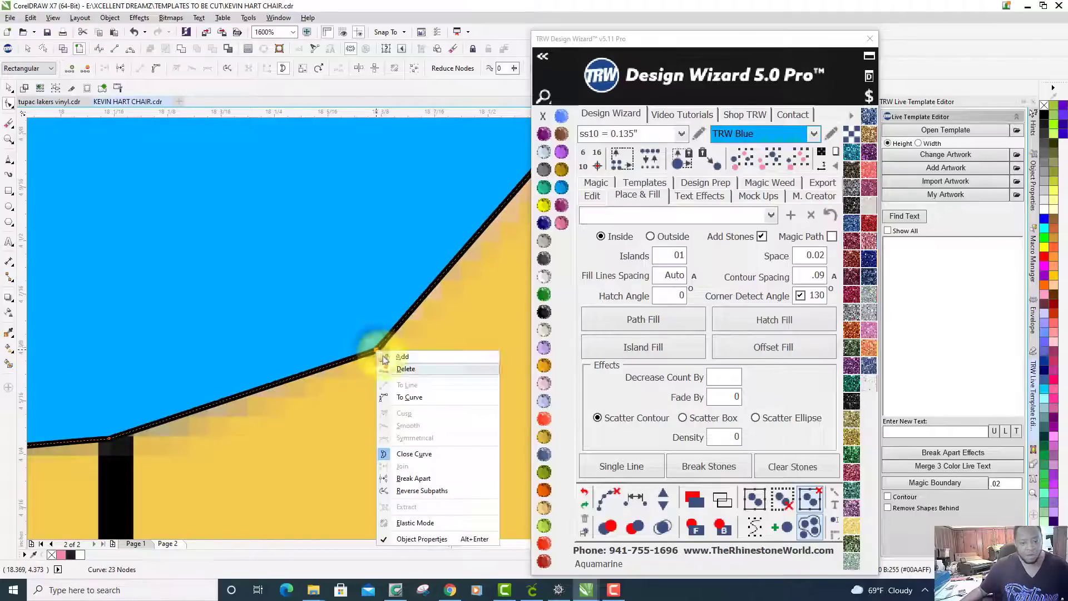
pyautogui.click(429, 398)
pyautogui.click(286, 380)
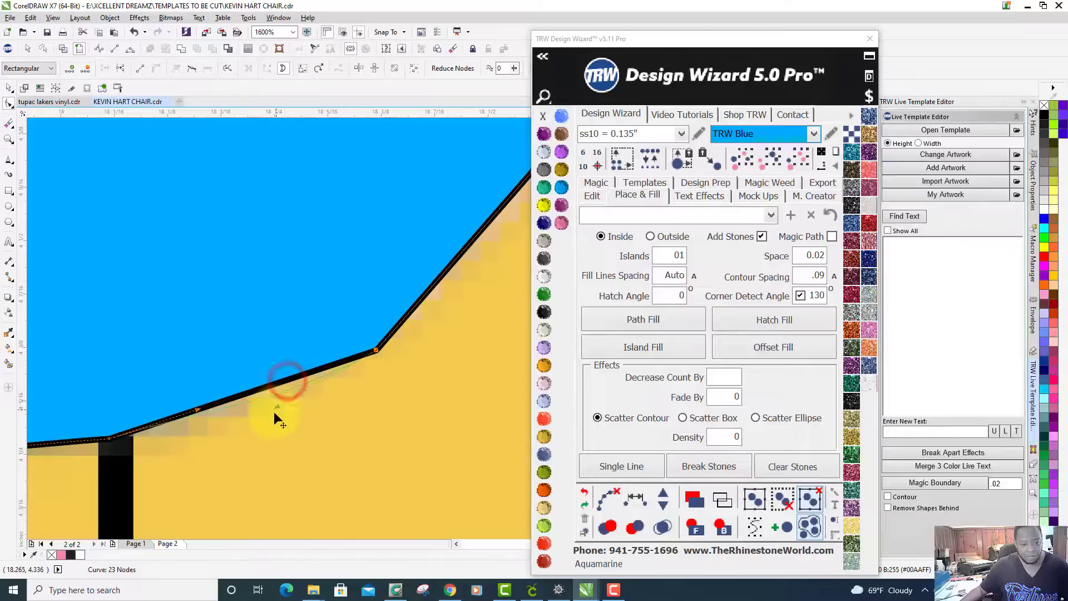
pyautogui.moveTo(276, 410); pyautogui.dragTo(274, 422)
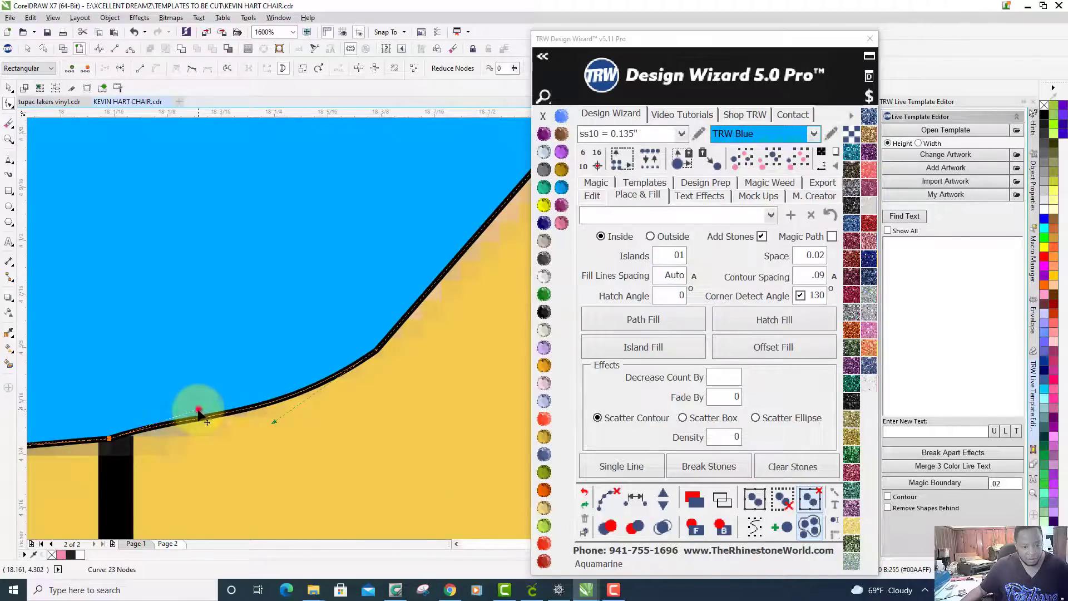
pyautogui.moveTo(199, 412); pyautogui.dragTo(206, 436)
# Convert the left side segment of the blue-laced shoe's tracing to a curve and bend it to follow the shoe edge.
pyautogui.scroll(-1, 215, 435)
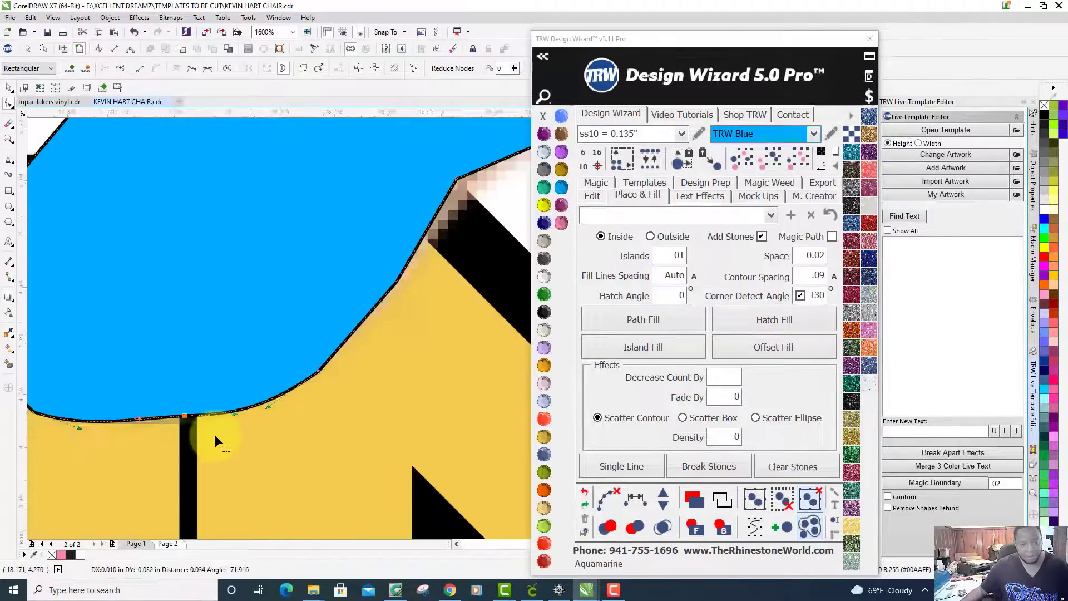
pyautogui.scroll(-6, 215, 435)
pyautogui.scroll(5, 215, 435)
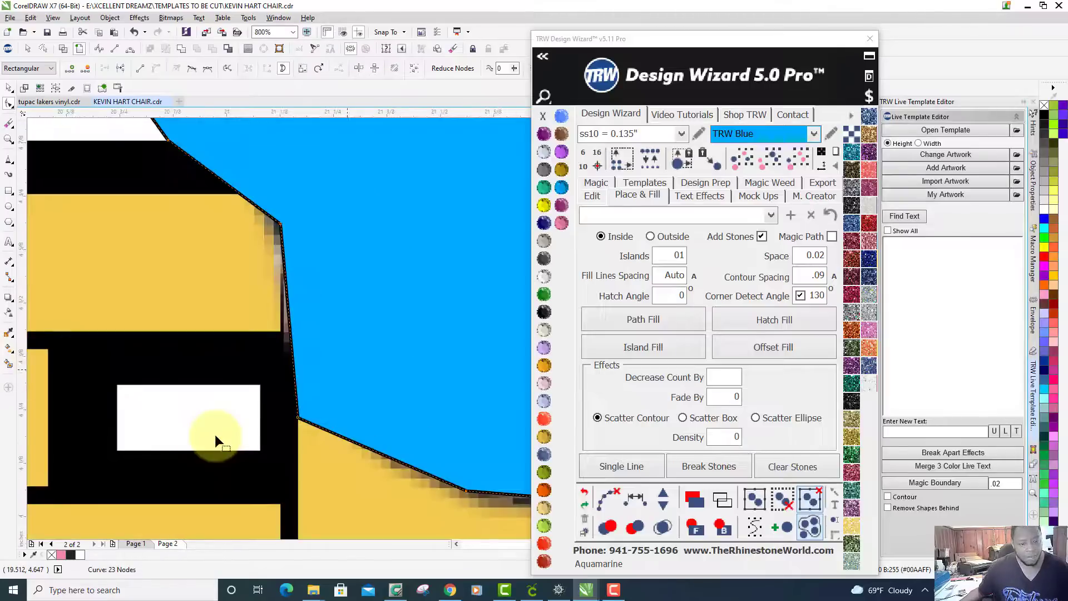
pyautogui.rightClick(298, 417)
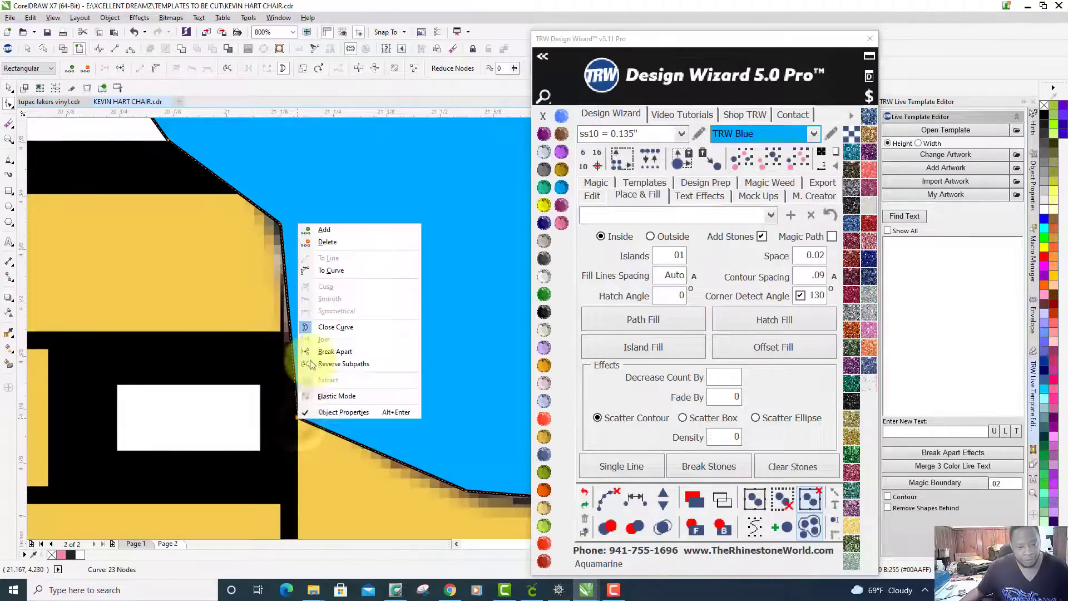
pyautogui.click(329, 272)
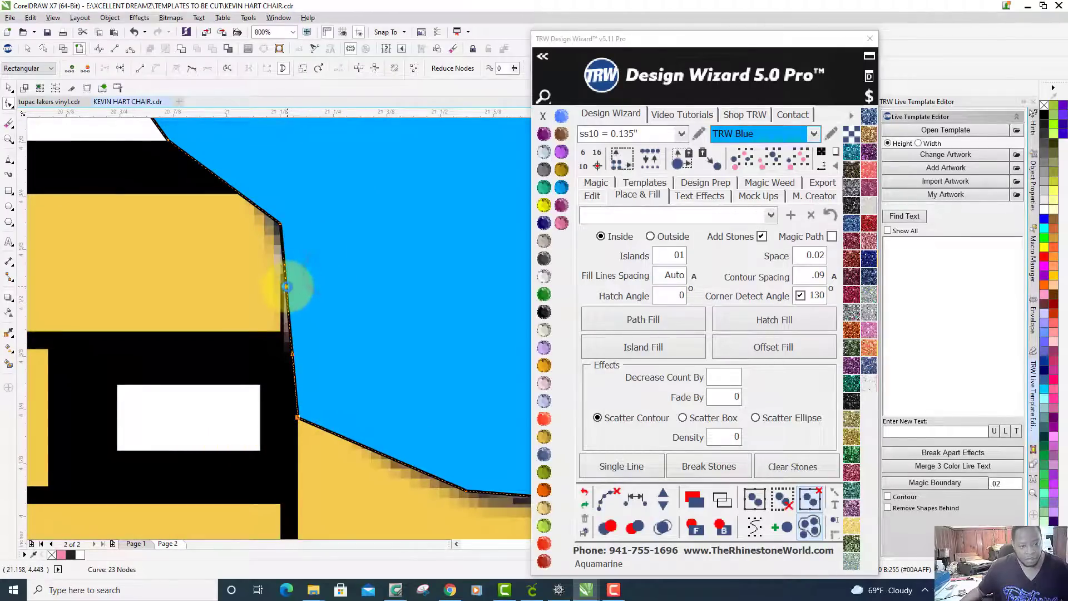
pyautogui.moveTo(285, 294); pyautogui.dragTo(275, 298)
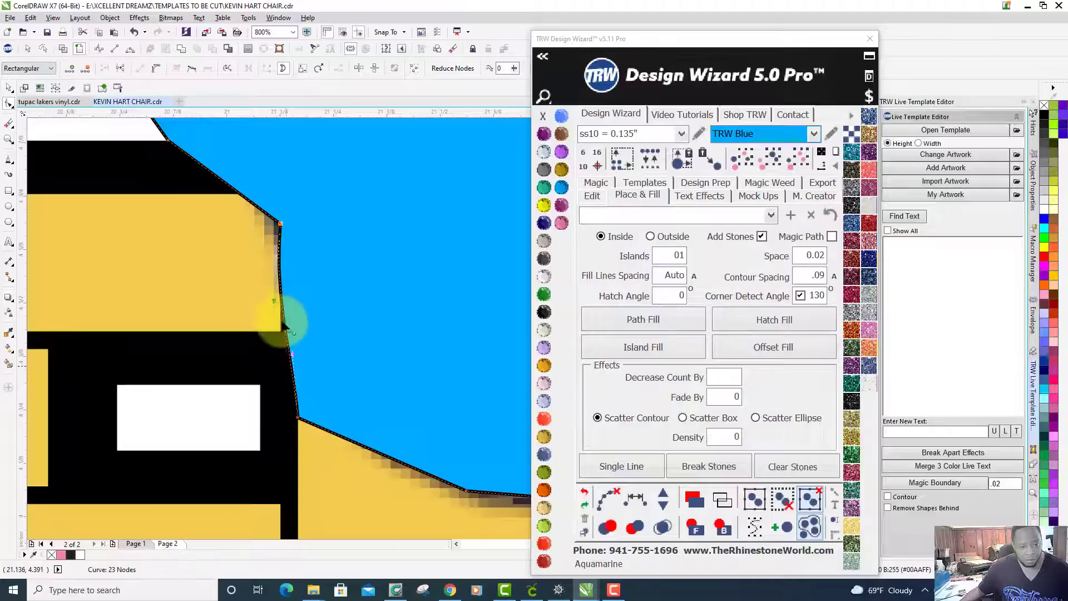
# Curve the lower-left segment of the blue-laced shoe's tracing and move its bottom node down to the sole edge.
pyautogui.scroll(-6, 284, 350)
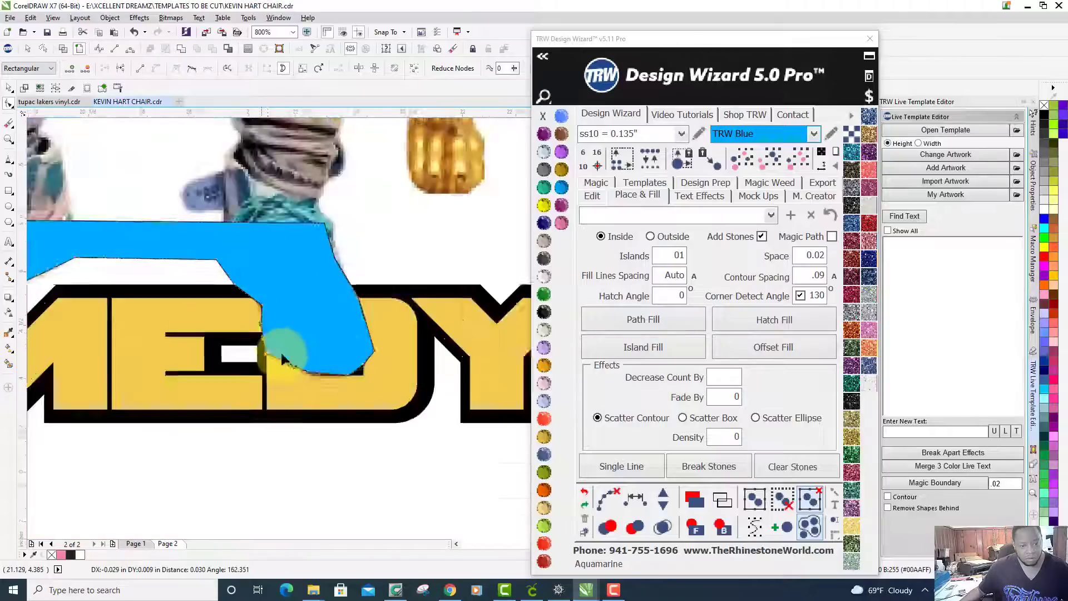
pyautogui.scroll(3, 288, 380)
pyautogui.scroll(3, 288, 380)
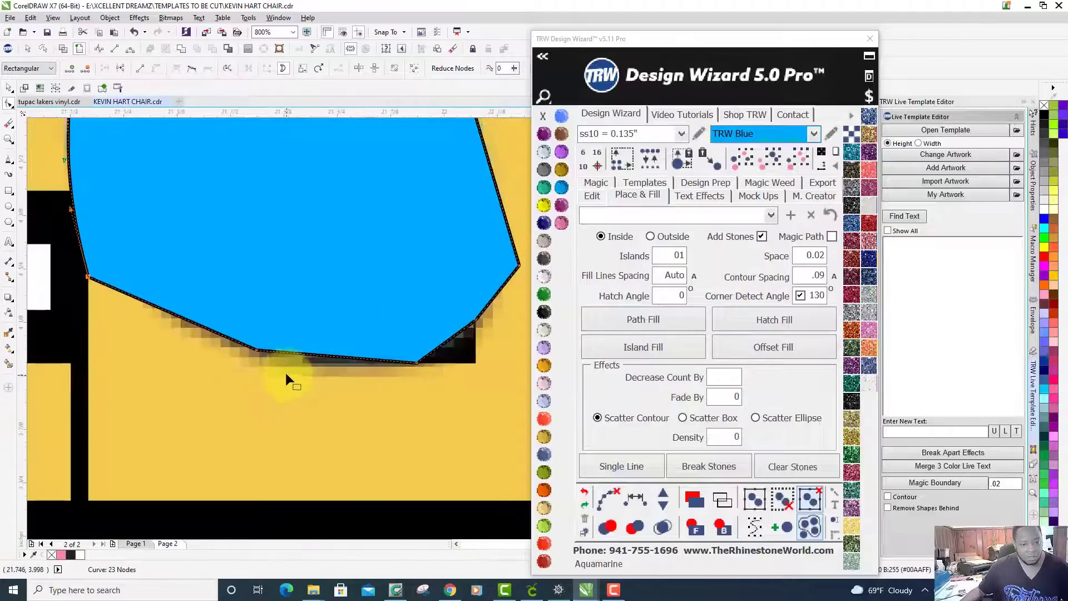
pyautogui.rightClick(256, 348)
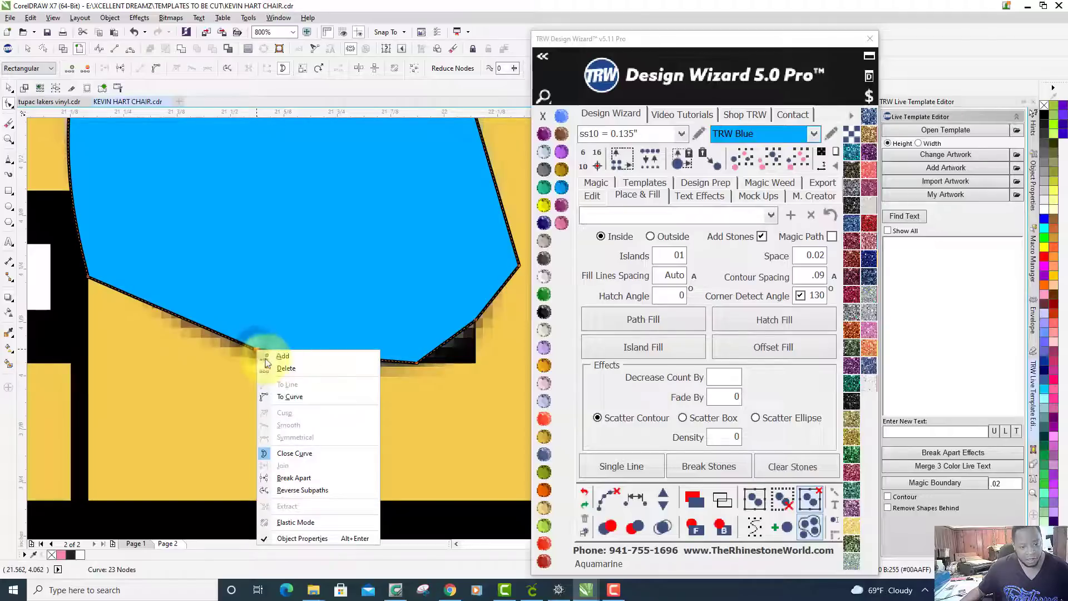
pyautogui.click(305, 401)
pyautogui.moveTo(257, 351); pyautogui.dragTo(254, 363)
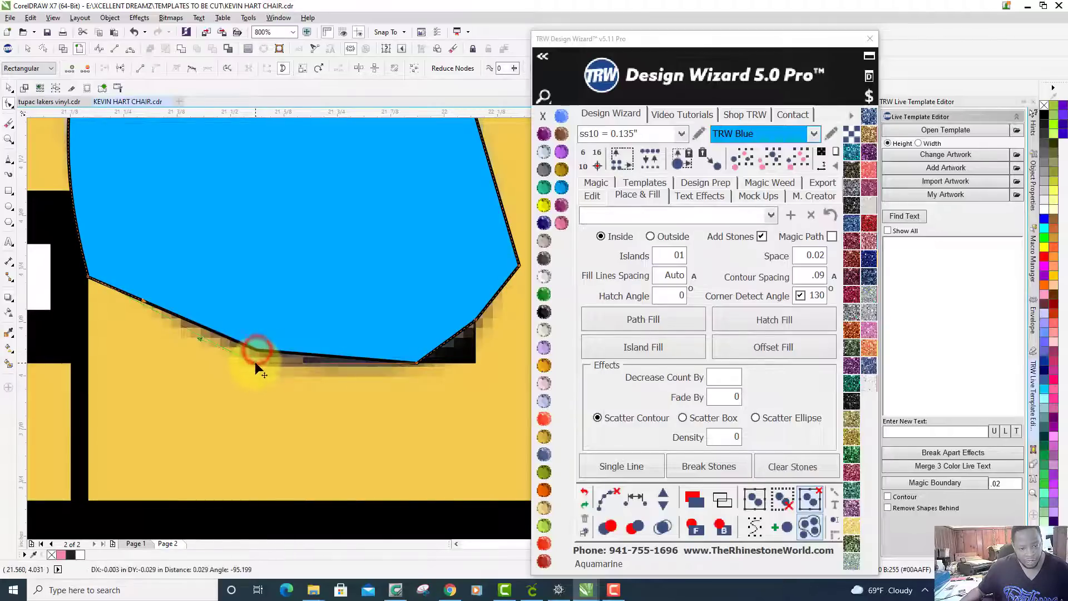
pyautogui.moveTo(199, 340); pyautogui.dragTo(138, 313)
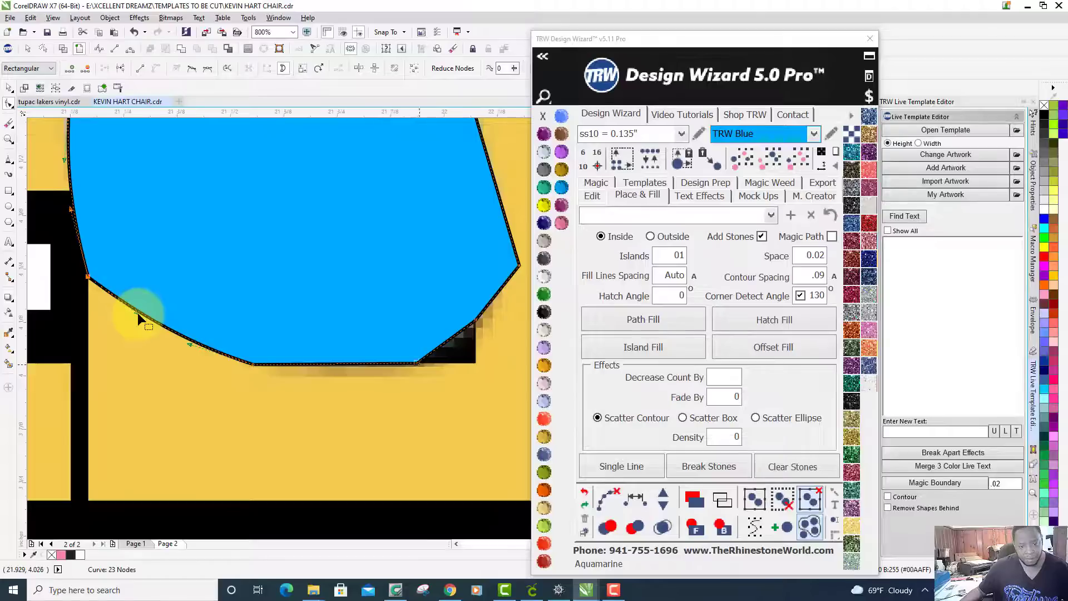
# Delete the extra node at the lower-right of the blue-laced shoe's tracing and curve the remaining segment around the toe edge.
pyautogui.press('F3')
pyautogui.hotkey('shift', 'F2')
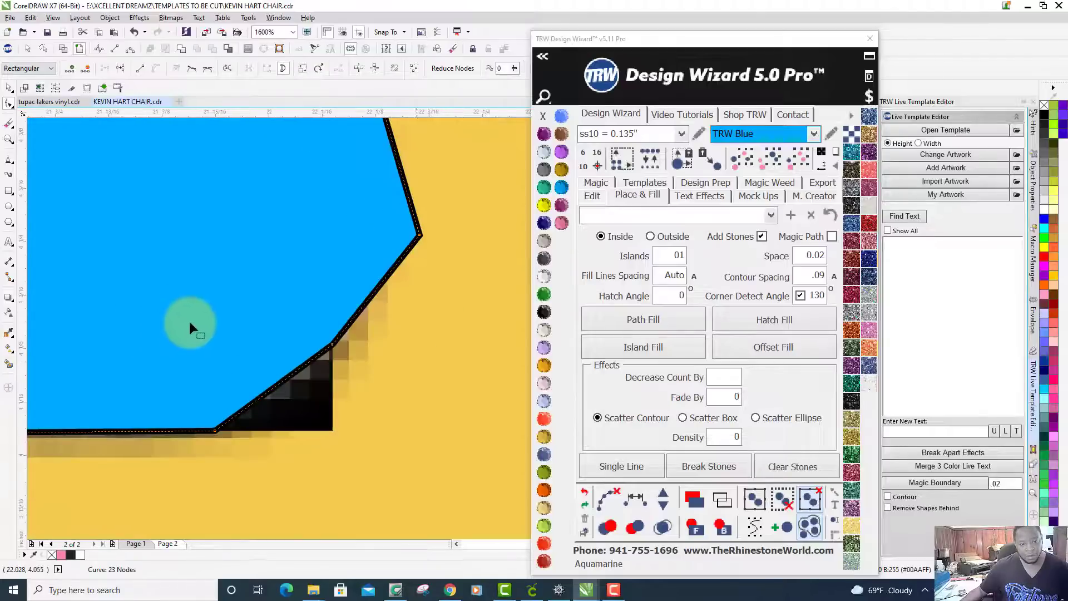
pyautogui.rightClick(332, 346)
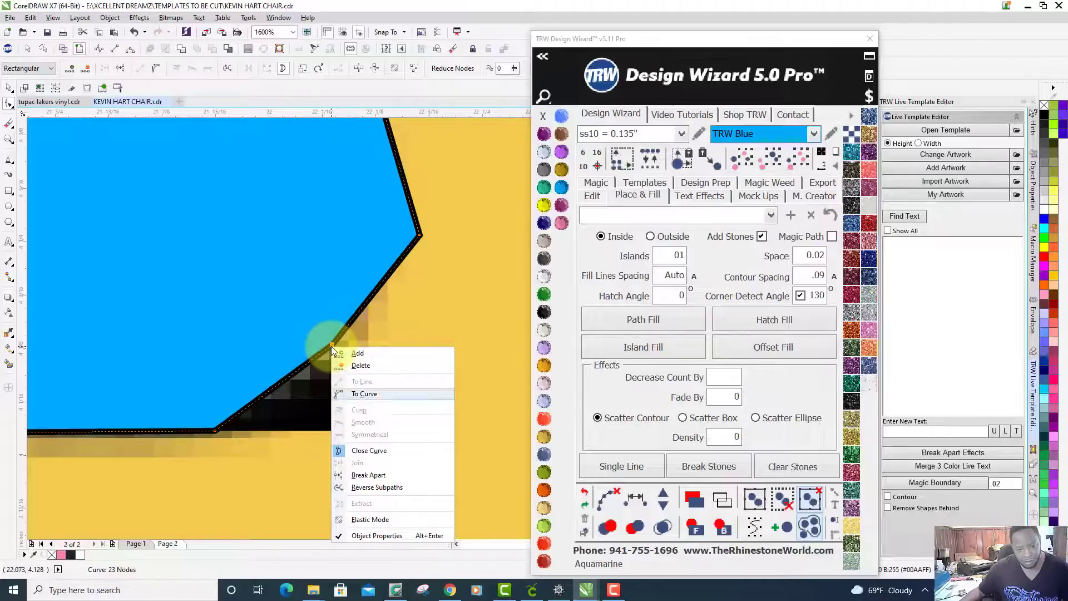
pyautogui.click(359, 365)
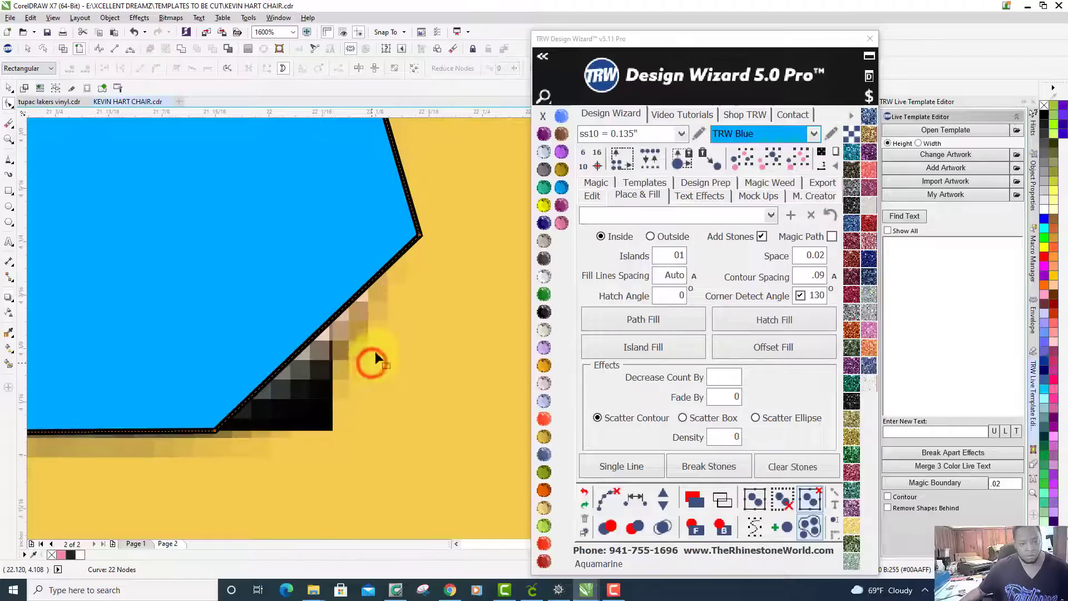
pyautogui.rightClick(422, 238)
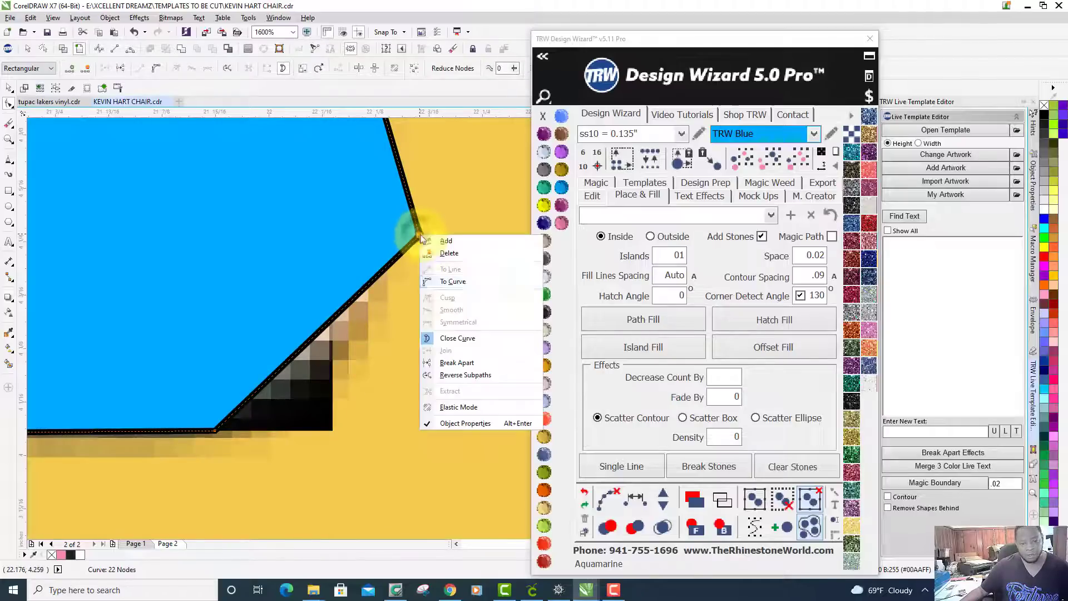
pyautogui.click(472, 281)
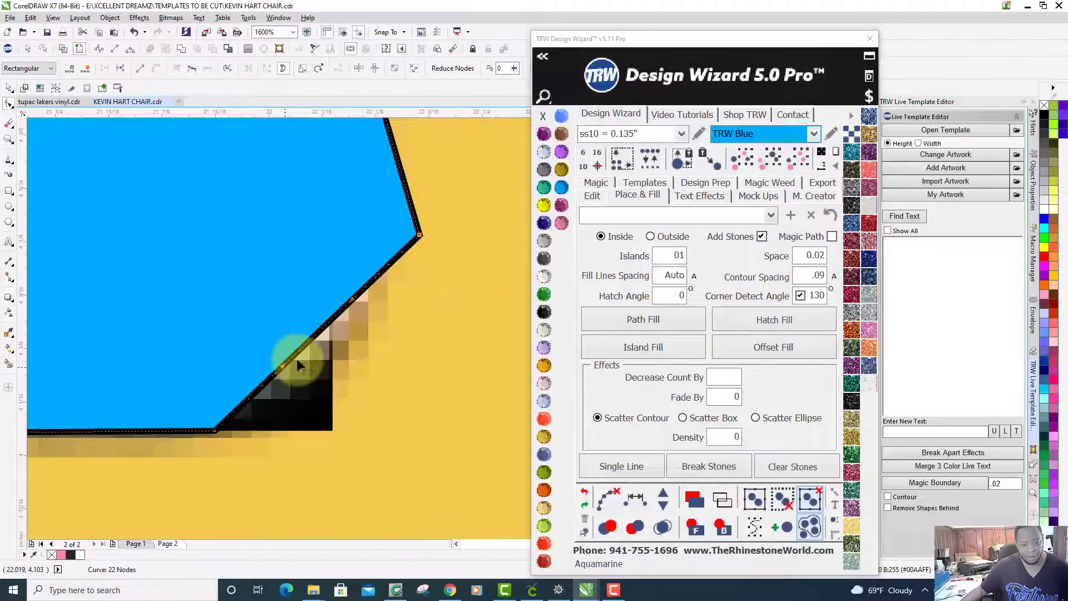
pyautogui.moveTo(282, 366); pyautogui.dragTo(389, 436)
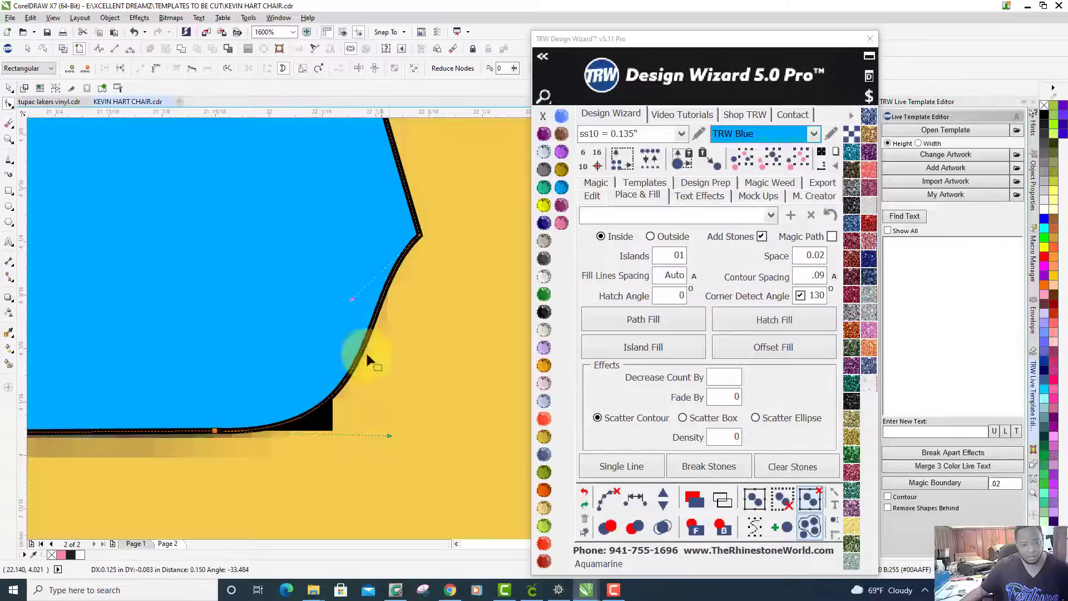
pyautogui.moveTo(352, 299); pyautogui.dragTo(384, 341)
# Adjust the red-laced shoe's tracing along the sole's inner edge above the M so it follows the shoe outline.
pyautogui.scroll(-1, 370, 334)
pyautogui.scroll(-5, 352, 333)
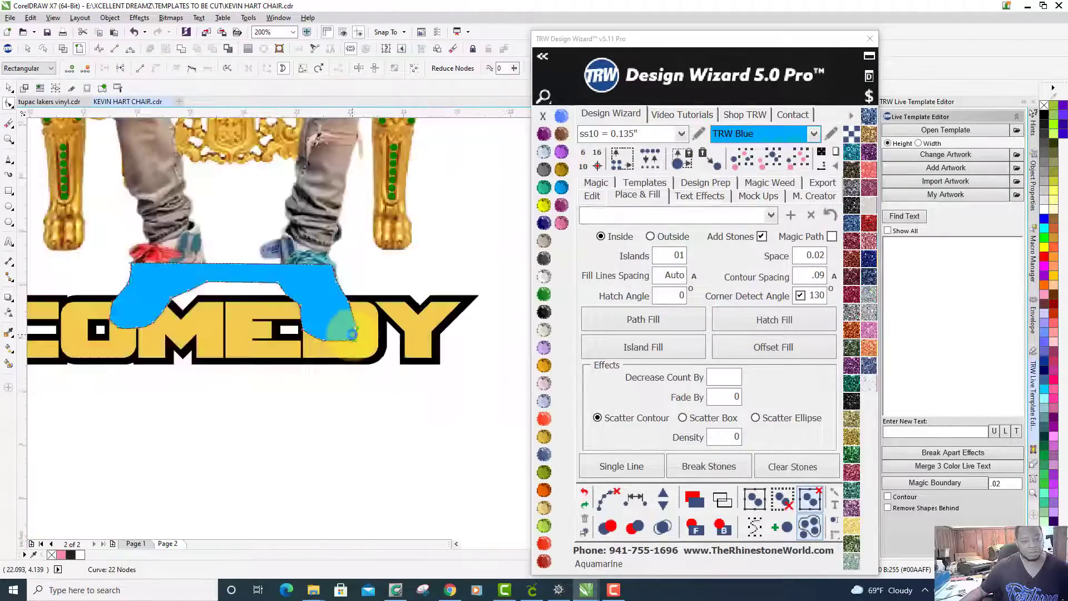
pyautogui.scroll(2, 287, 325)
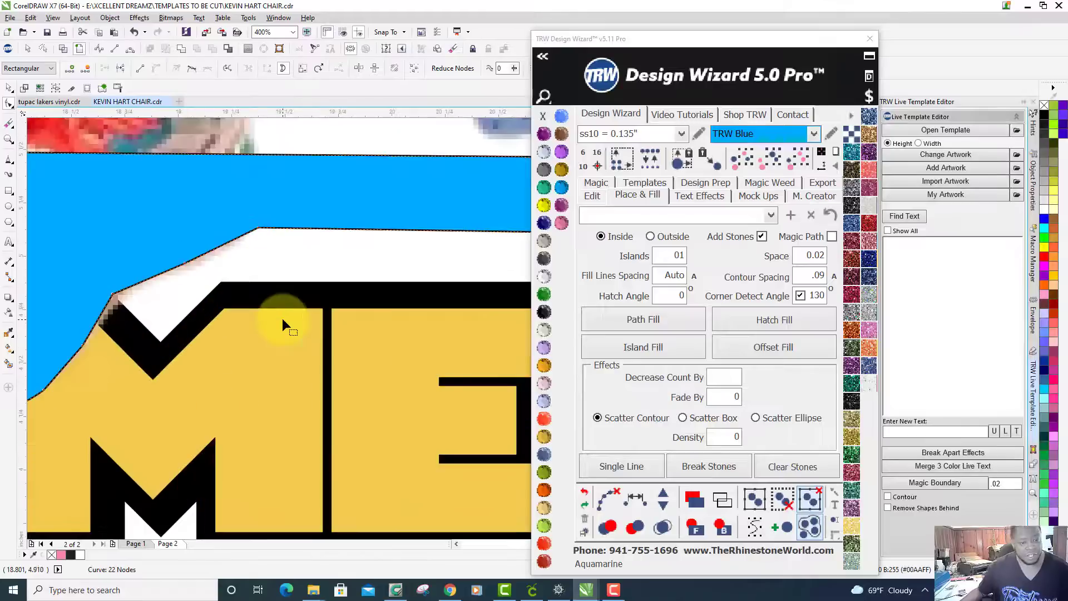
pyautogui.scroll(3, 283, 318)
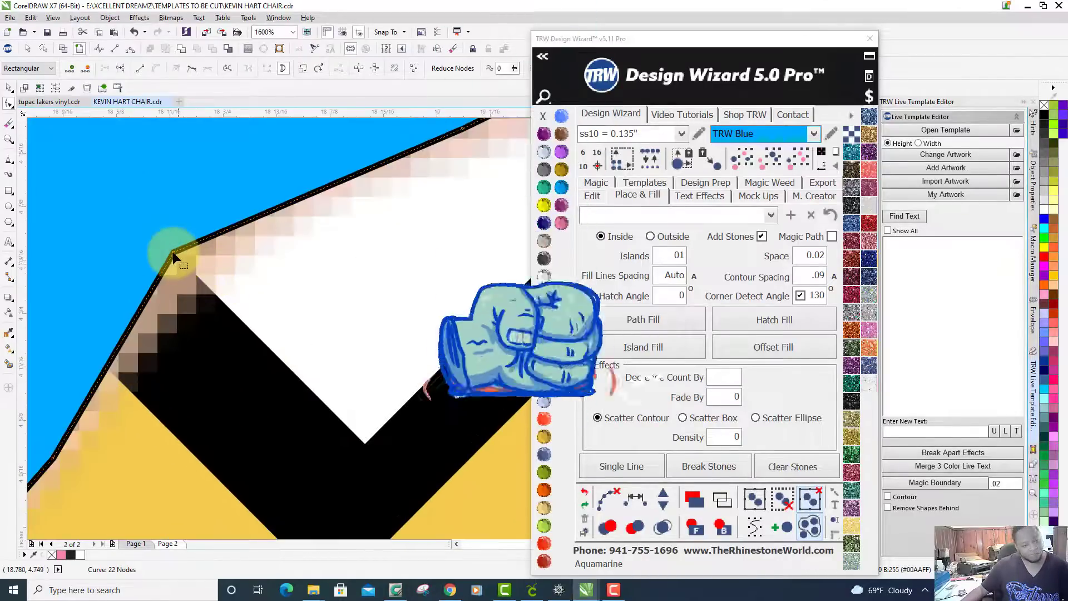
pyautogui.moveTo(174, 256); pyautogui.dragTo(214, 301)
pyautogui.scroll(-3, 211, 295)
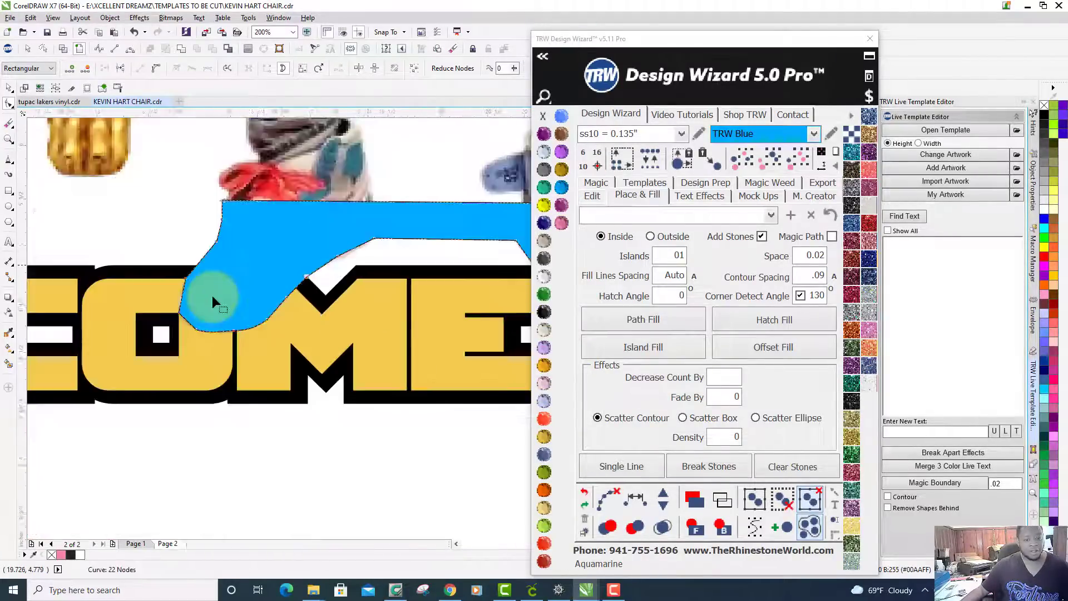
pyautogui.scroll(1, 213, 292)
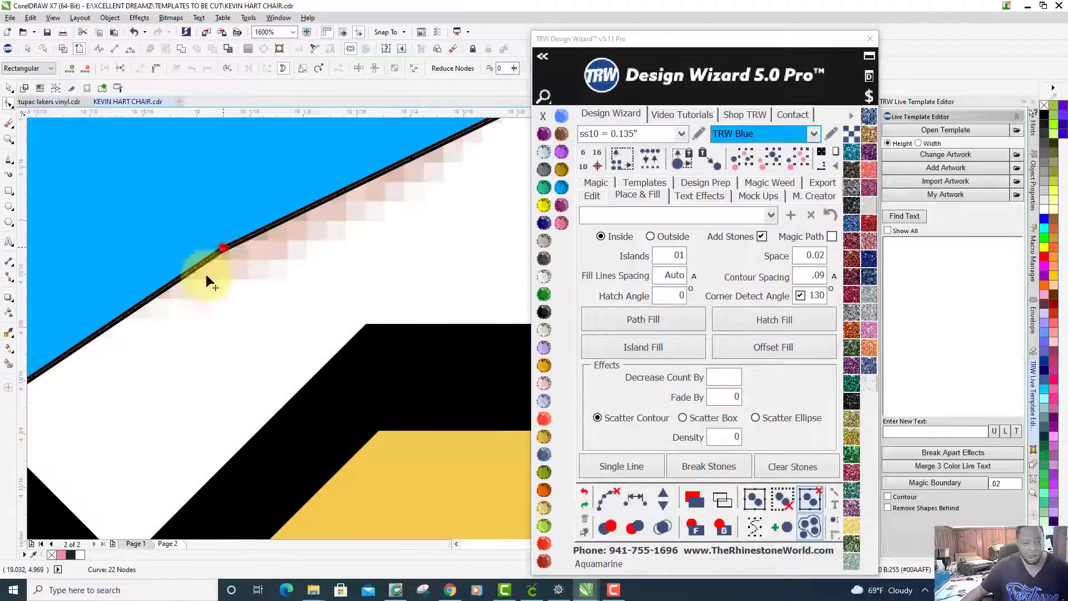
pyautogui.moveTo(199, 297); pyautogui.dragTo(386, 220)
pyautogui.scroll(-2, 385, 221)
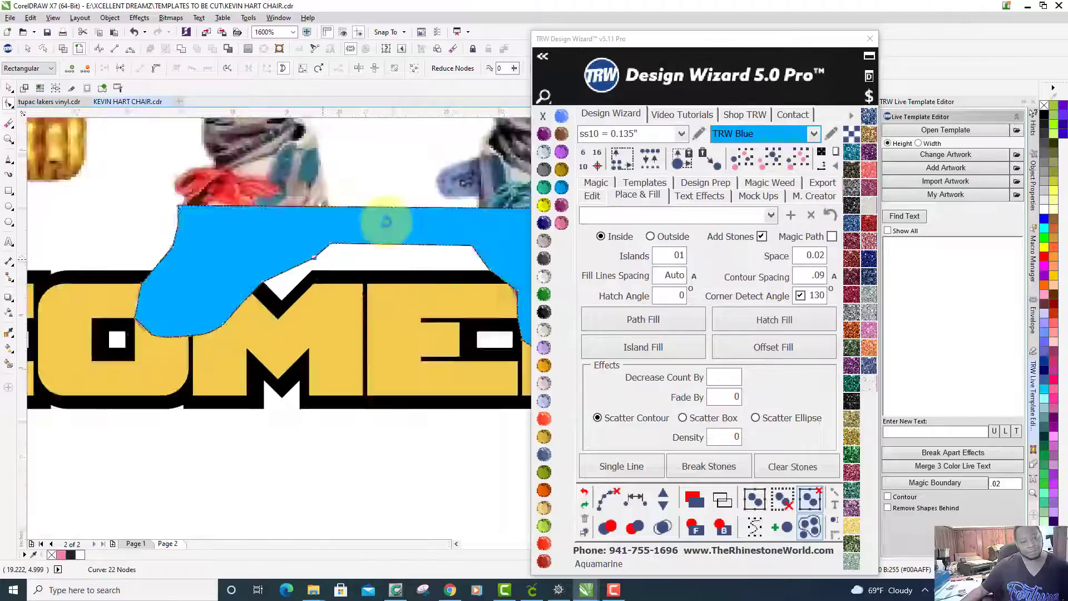
pyautogui.scroll(-3, 385, 220)
pyautogui.scroll(2, 219, 162)
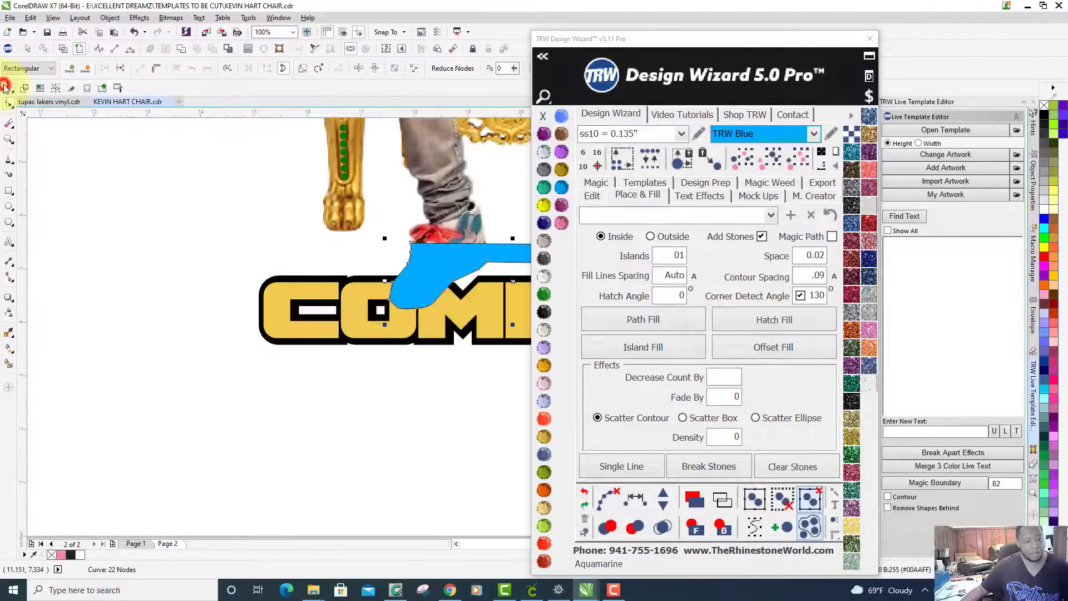
# Select the blue shoe tracing together with the gold COMEDY lettering and cut the tracing's shape out of the gold lettering.
pyautogui.click(4, 88)
pyautogui.scroll(1, 260, 310)
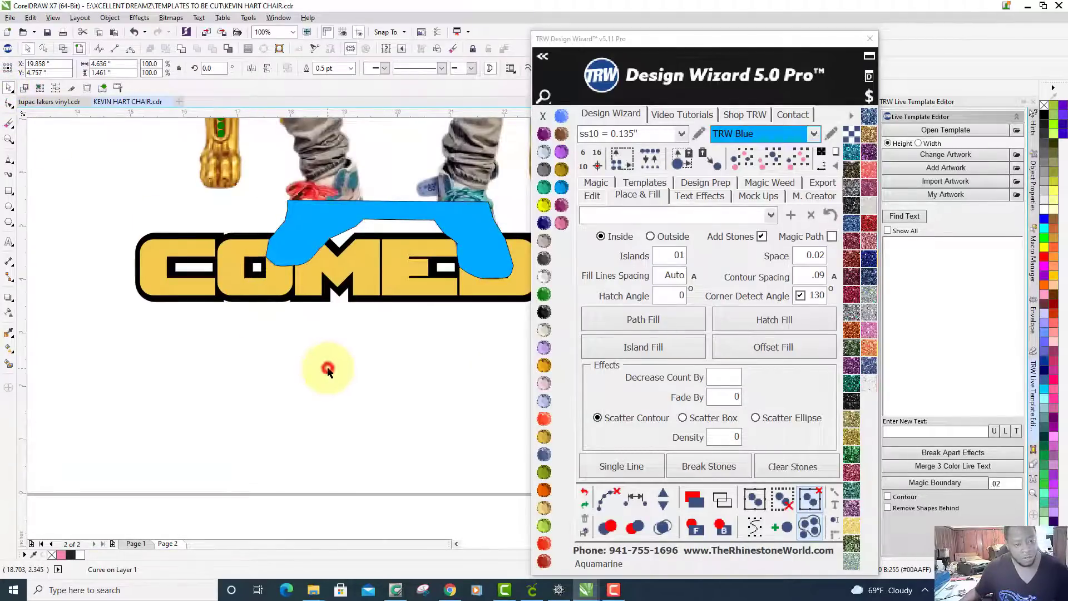
pyautogui.click(328, 368)
pyautogui.scroll(-1, 328, 367)
pyautogui.scroll(2, 336, 345)
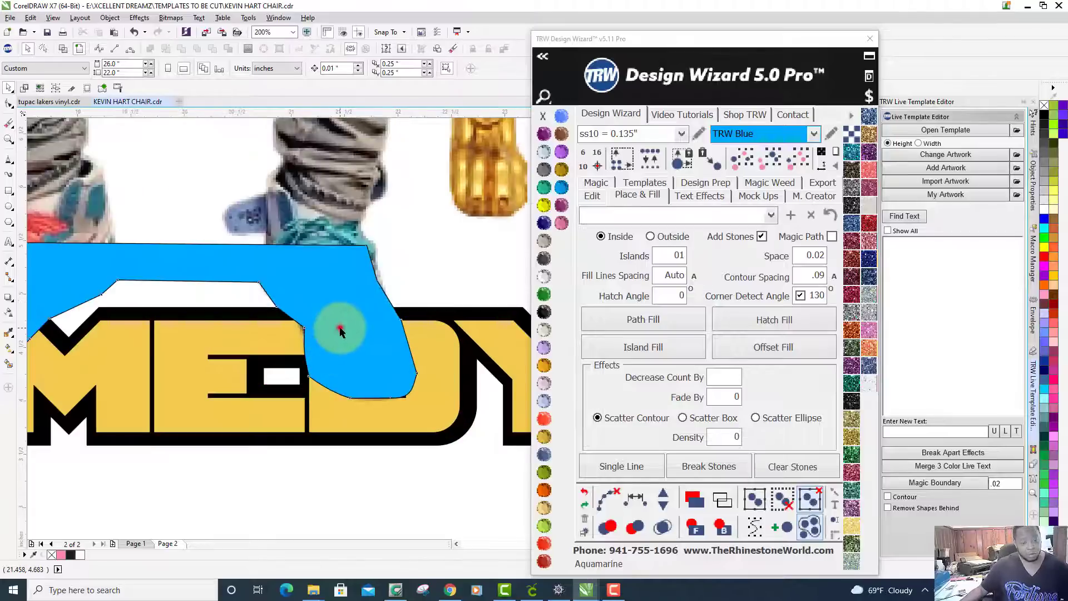
pyautogui.click(340, 331)
pyautogui.scroll(-1, 340, 329)
pyautogui.scroll(1, 340, 330)
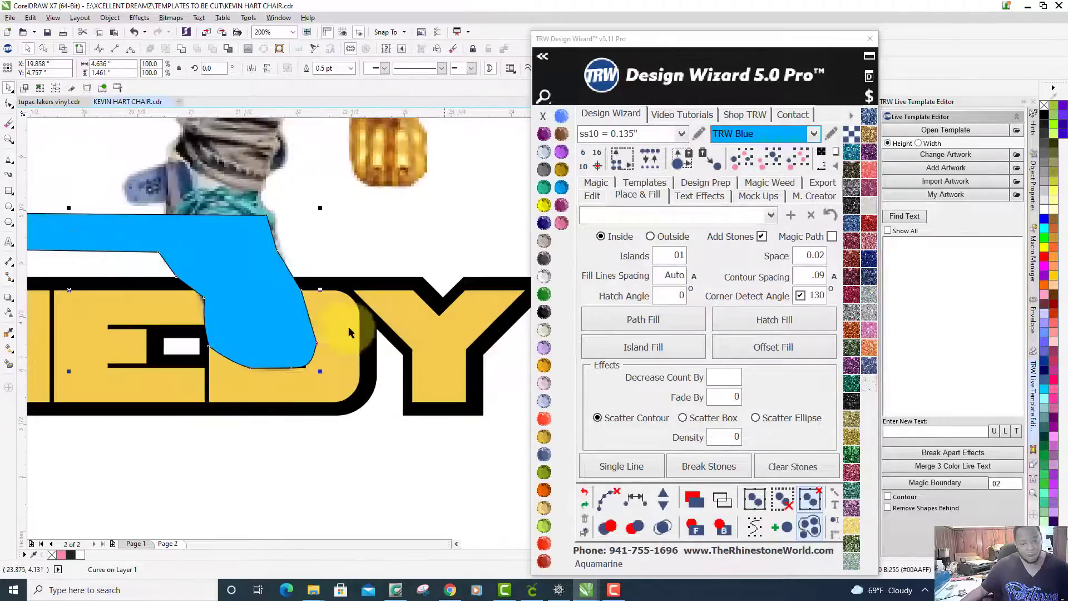
pyautogui.keyDown('shift'); pyautogui.click(454, 333); pyautogui.keyUp('shift')
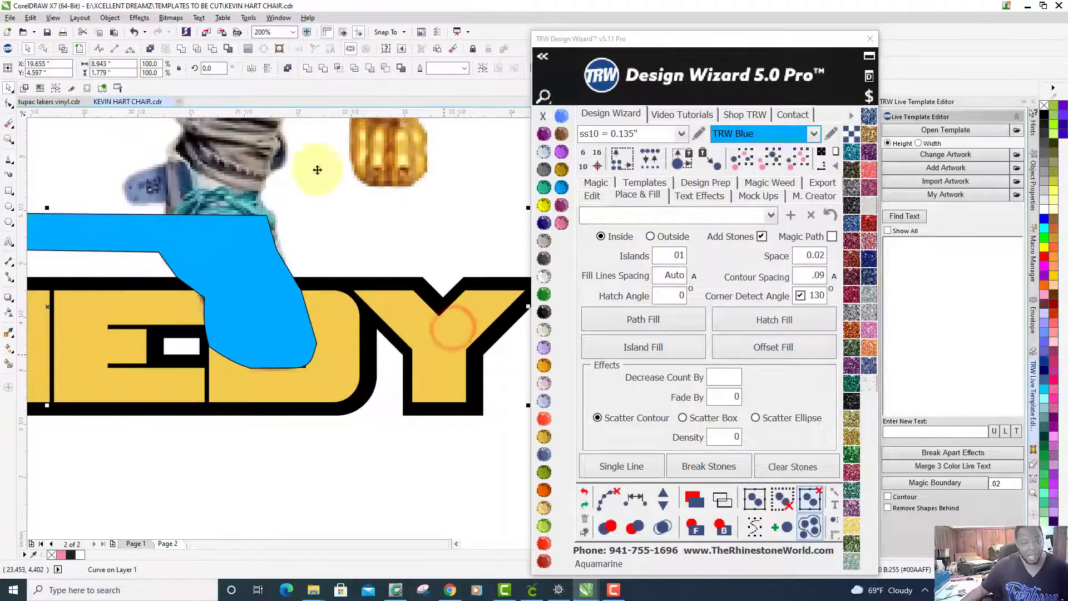
pyautogui.click(212, 49)
# Delete the blue tracing shape that covers both shoes.
pyautogui.scroll(-2, 315, 388)
pyautogui.click(315, 387)
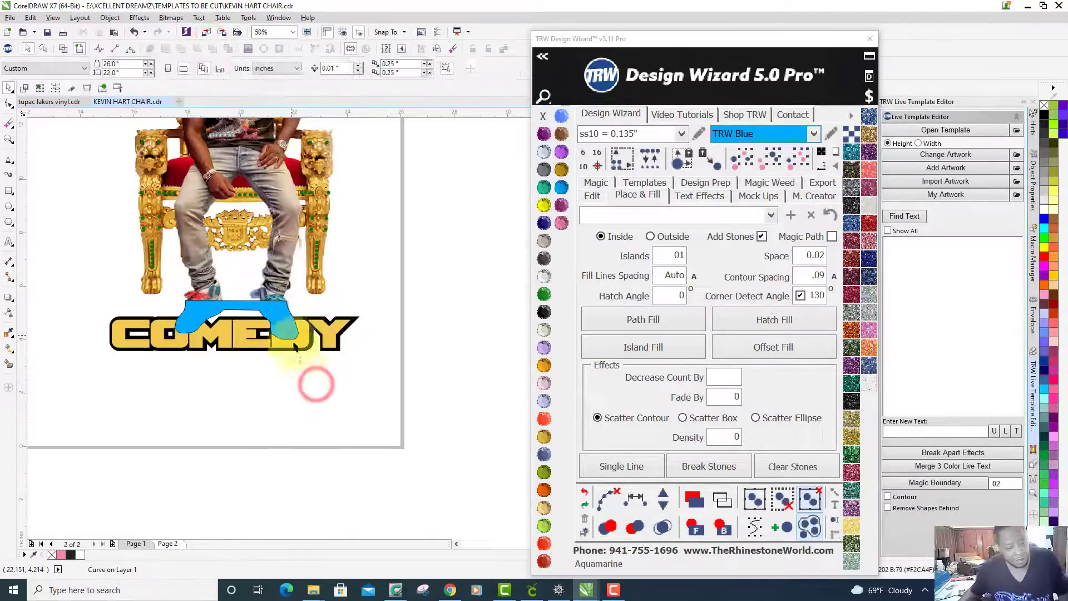
pyautogui.click(280, 317)
pyautogui.press('Delete')
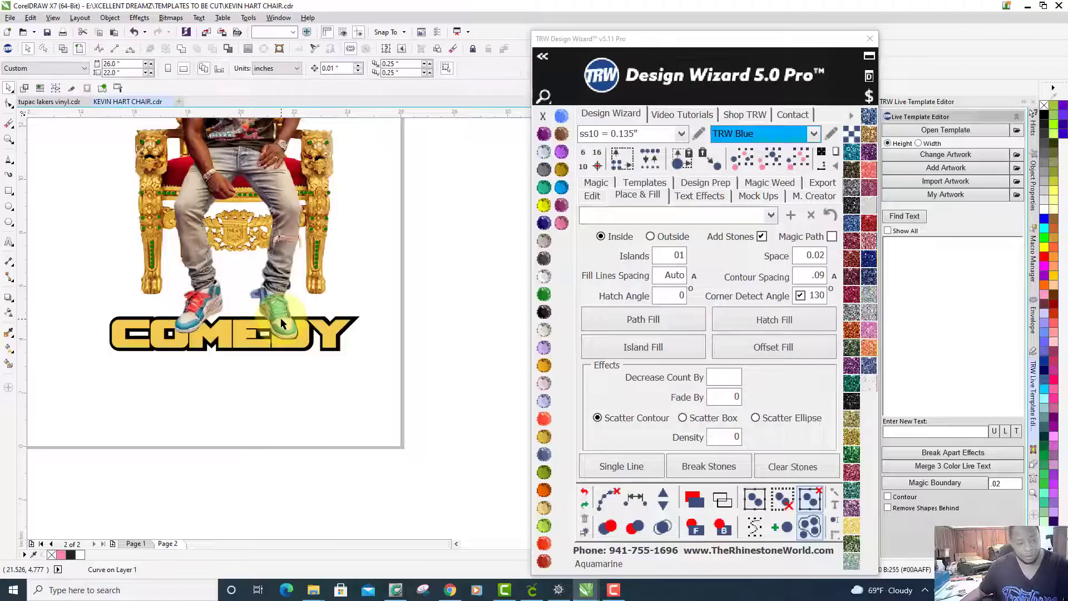
pyautogui.scroll(1, 281, 320)
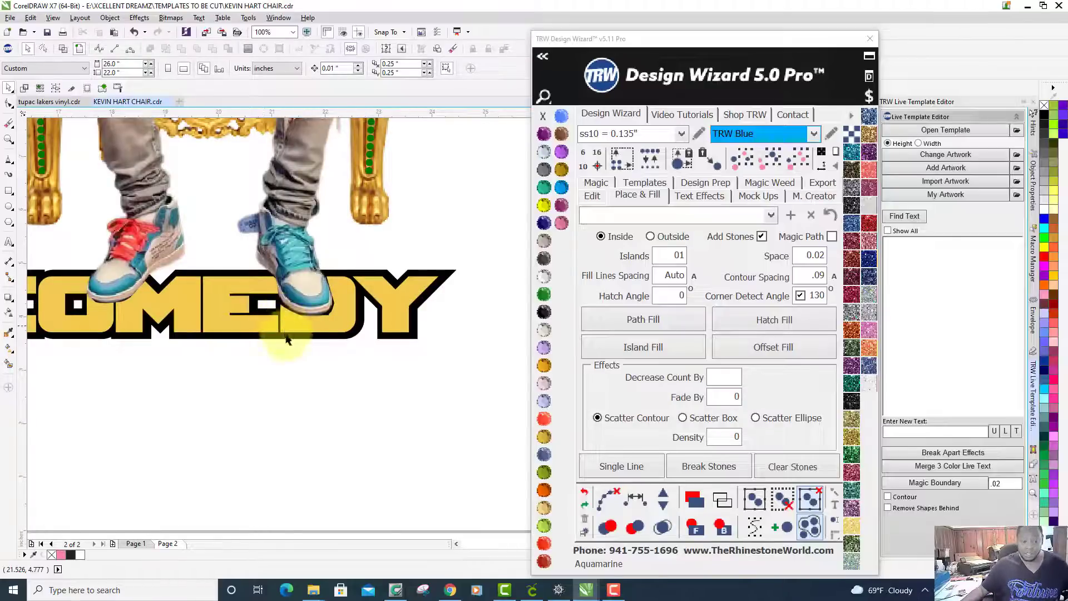
pyautogui.scroll(-2, 301, 386)
pyautogui.scroll(1, 302, 389)
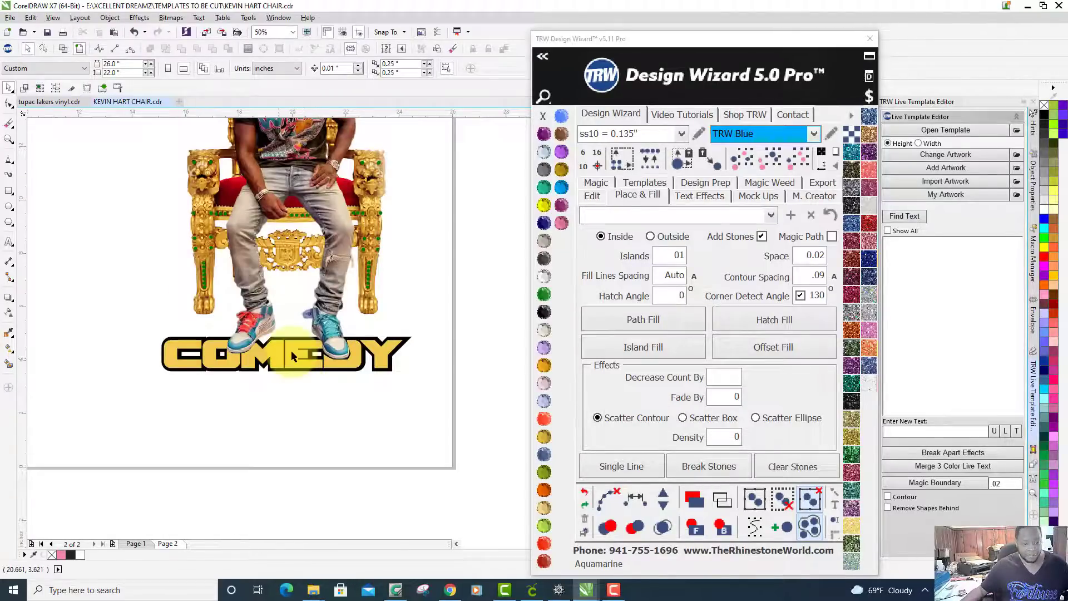
# Move the gold COMEDY lettering below its black backing to inspect the shoe cut-outs, and undo the move.
pyautogui.moveTo(291, 356); pyautogui.dragTo(290, 414)
pyautogui.hotkey('ctrl', 'z')
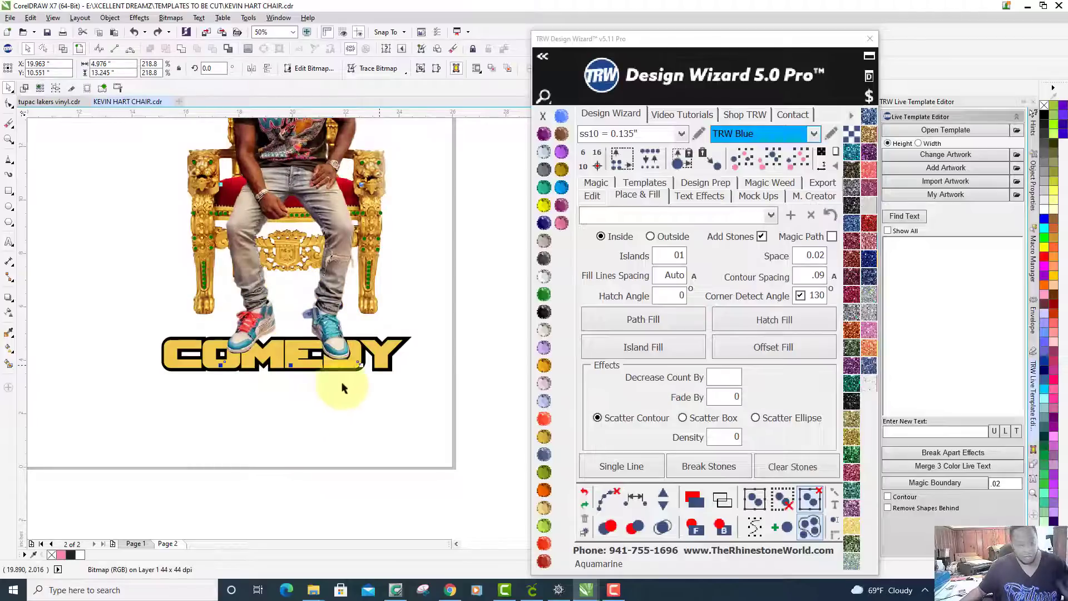
pyautogui.click(383, 361)
pyautogui.moveTo(384, 385); pyautogui.dragTo(383, 393)
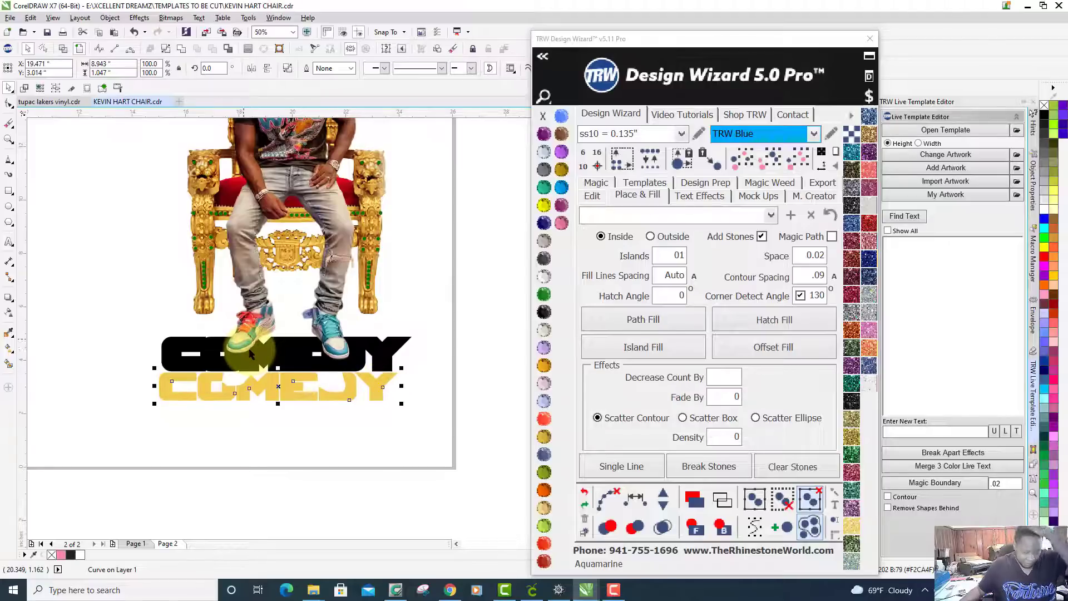
pyautogui.scroll(2, 250, 353)
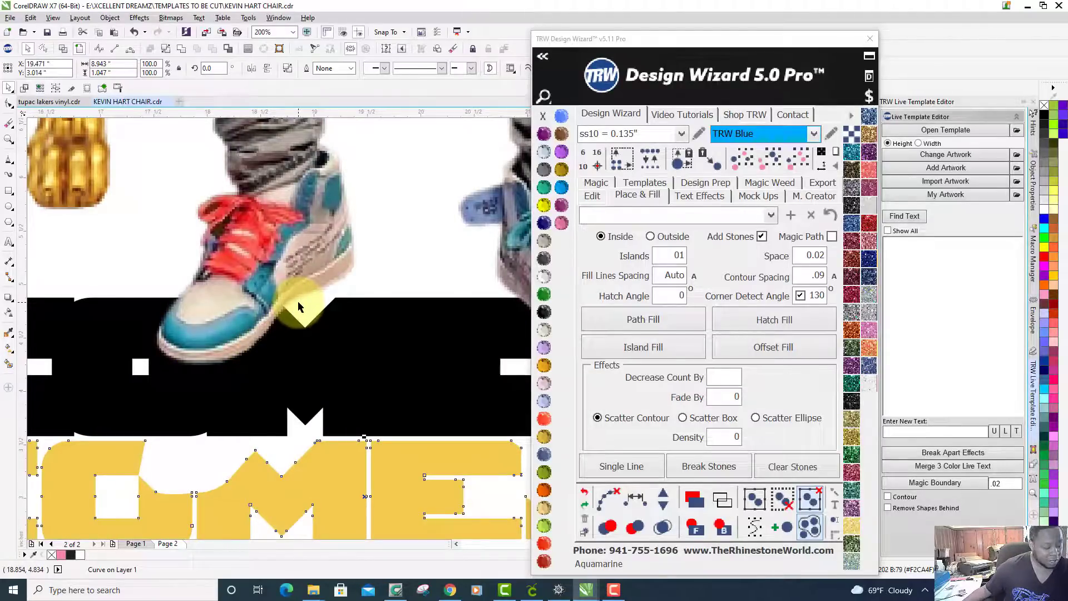
pyautogui.scroll(-2, 299, 308)
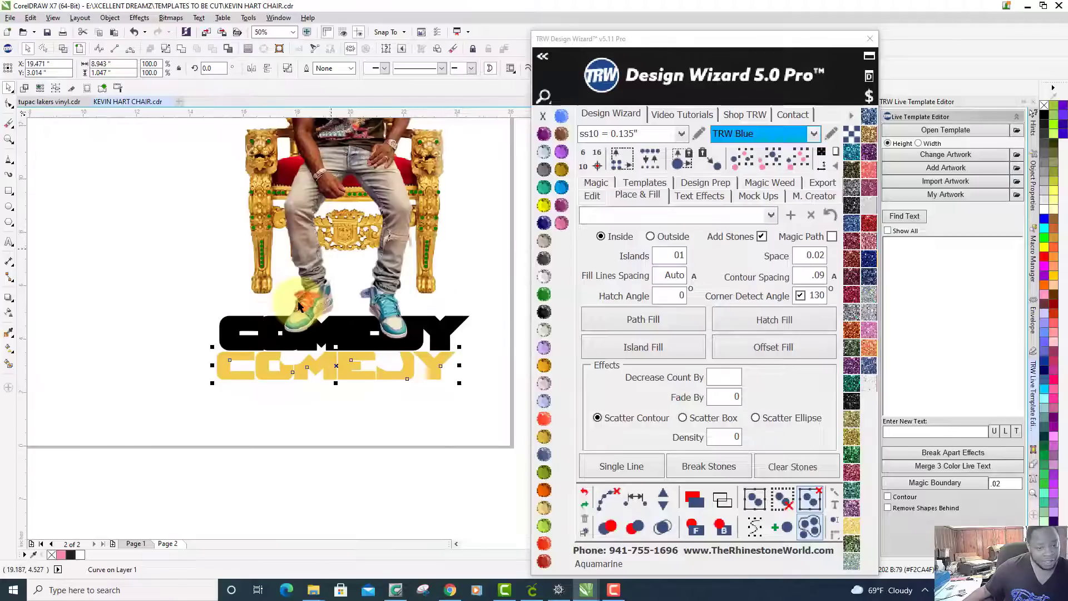
pyautogui.scroll(-2, 298, 307)
pyautogui.scroll(2, 362, 358)
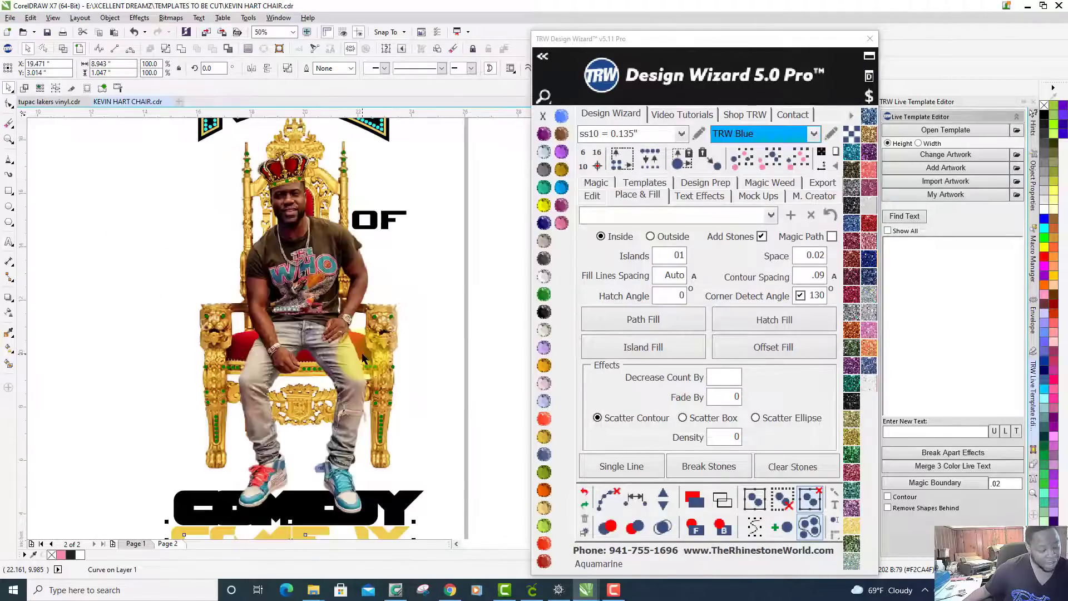
pyautogui.hotkey('ctrl', 'z')
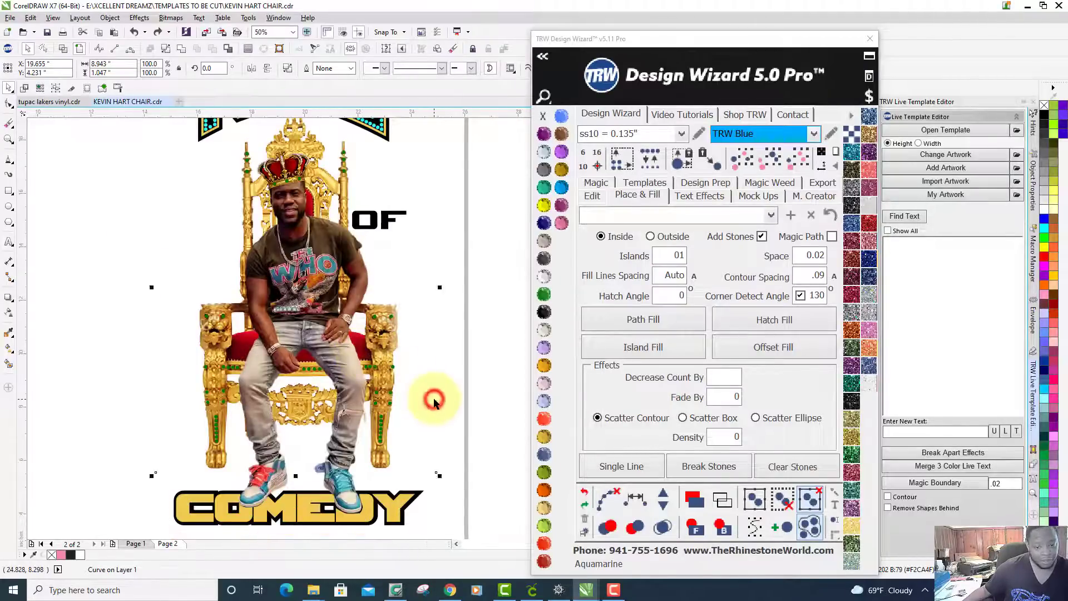
# Hatch fill the gold COMEDY lettering with ss10 Aquamarine stones, placed inside with 0.02 space and a hatch angle of 0.
pyautogui.click(434, 401)
pyautogui.scroll(-1, 434, 401)
pyautogui.scroll(1, 434, 401)
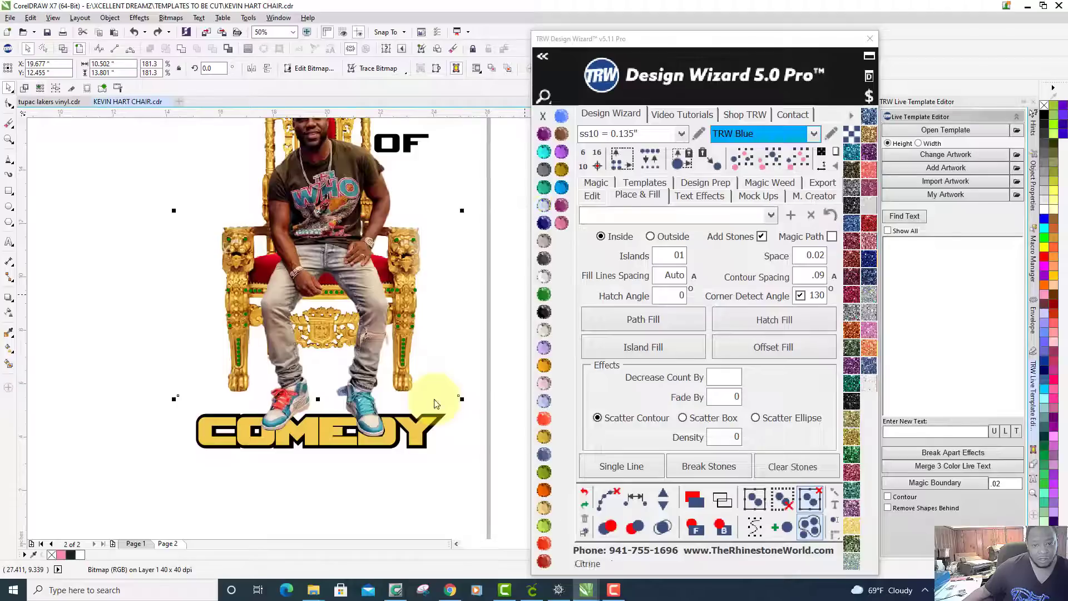
pyautogui.click(545, 152)
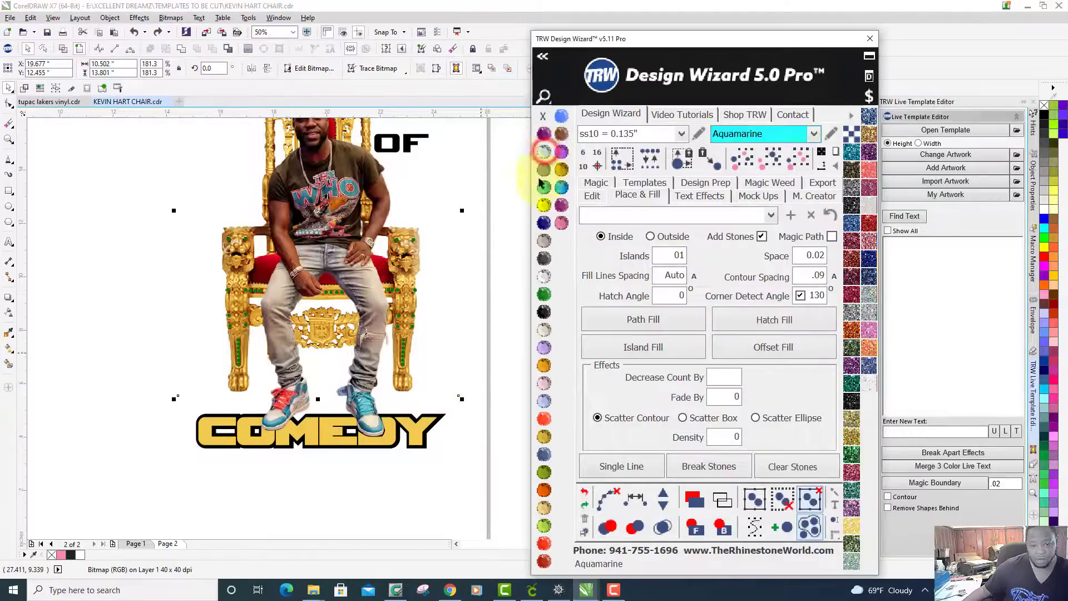
pyautogui.click(496, 369)
pyautogui.scroll(1, 440, 434)
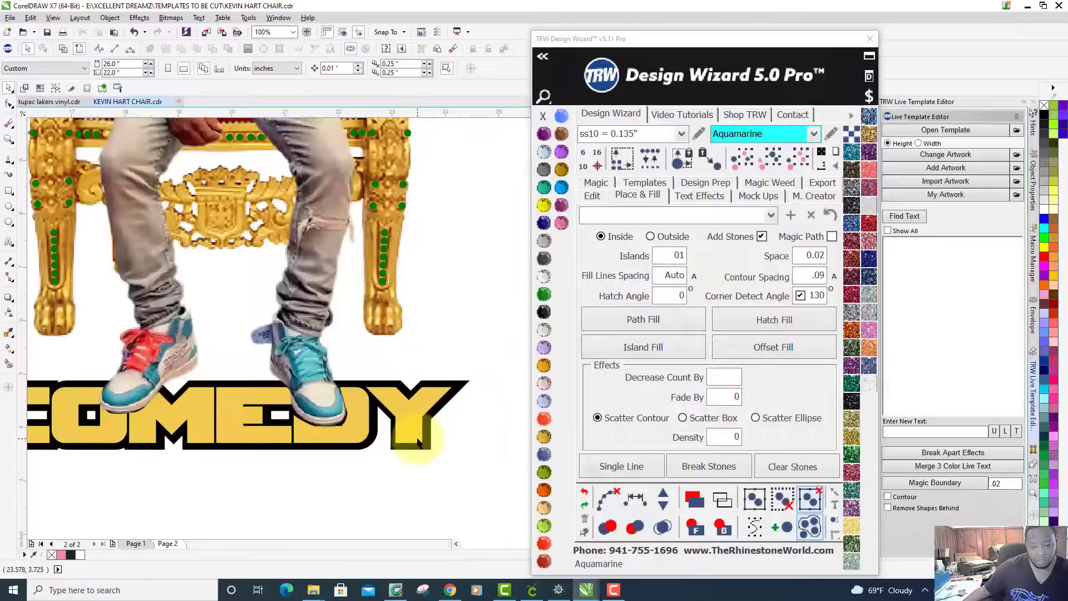
pyautogui.click(419, 443)
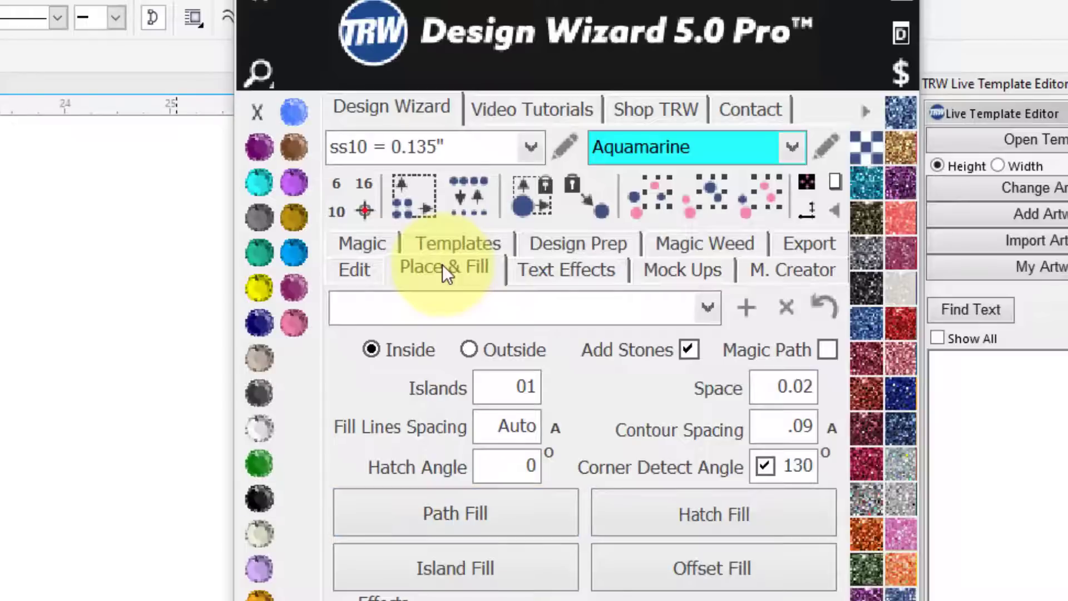
pyautogui.click(751, 509)
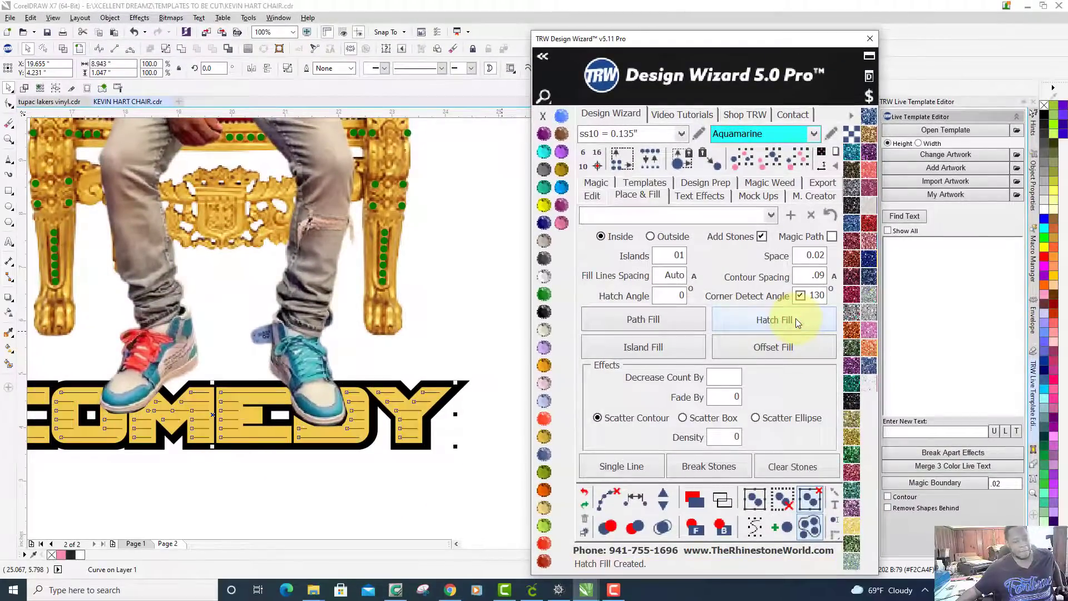
# Inspect the stones on the COMEDY lettering and remove the fill paths from the selected stones.
pyautogui.scroll(-2, 351, 392)
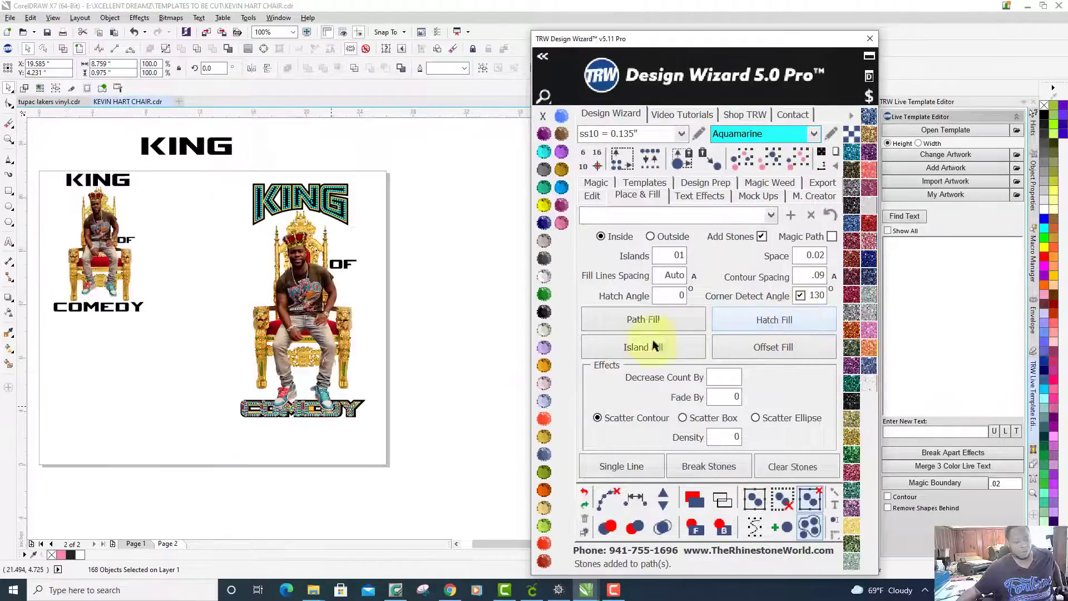
pyautogui.scroll(6, 351, 392)
pyautogui.scroll(-4, 351, 392)
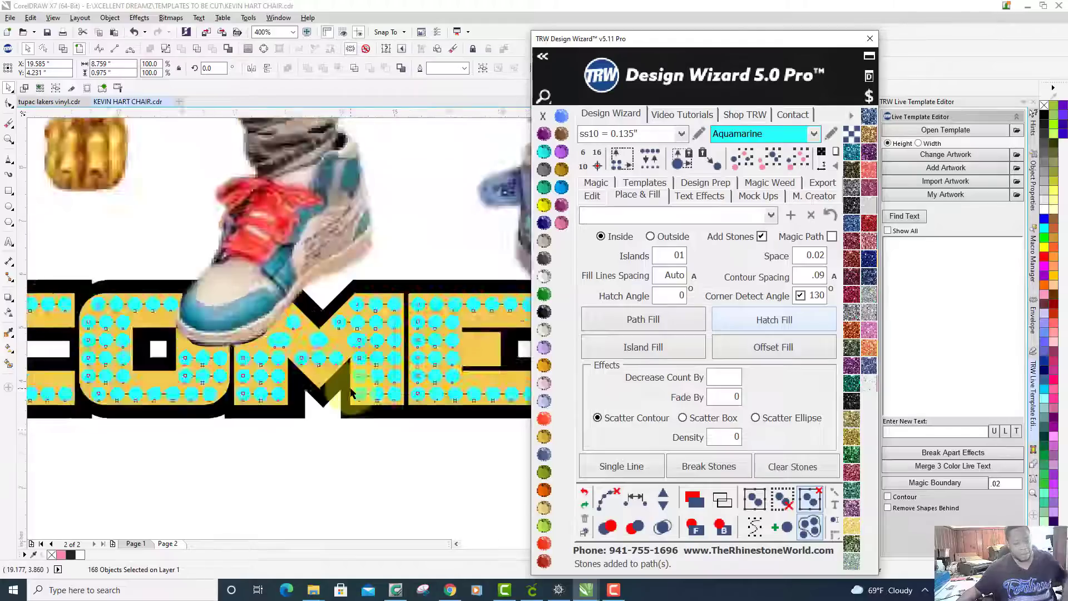
pyautogui.click(611, 497)
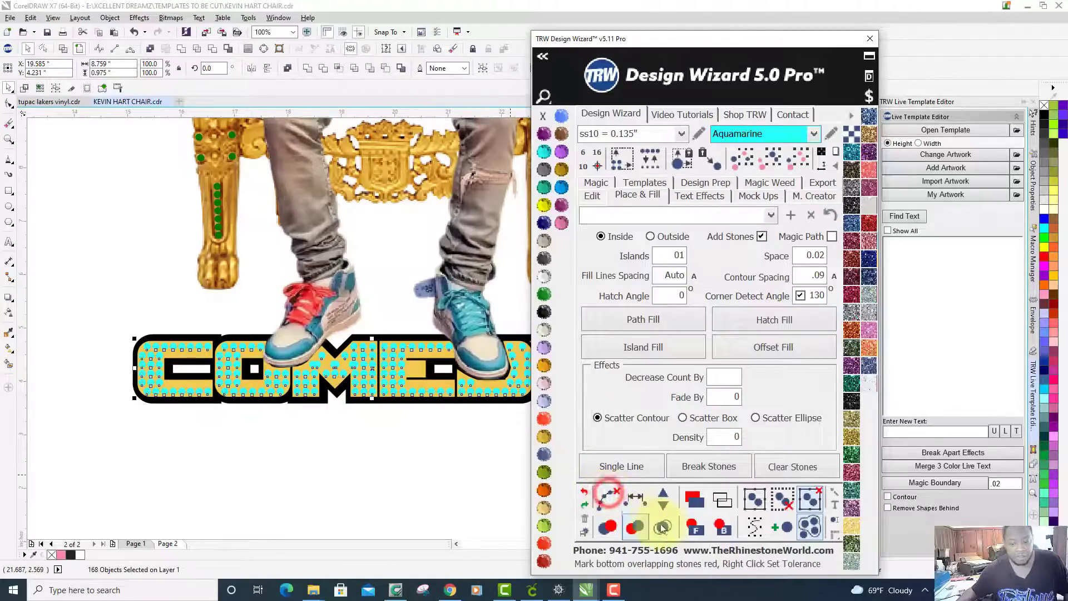
# Merge the overlapping stones on the COMEDY lettering and inspect the fill around the shoes.
pyautogui.click(663, 528)
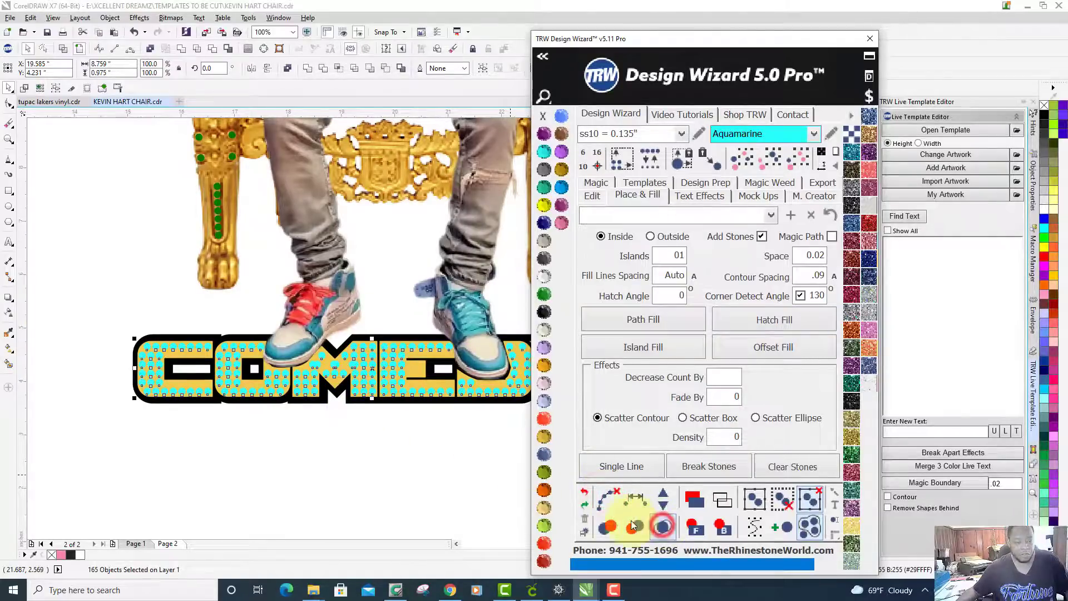
pyautogui.click(338, 481)
pyautogui.scroll(-4, 329, 467)
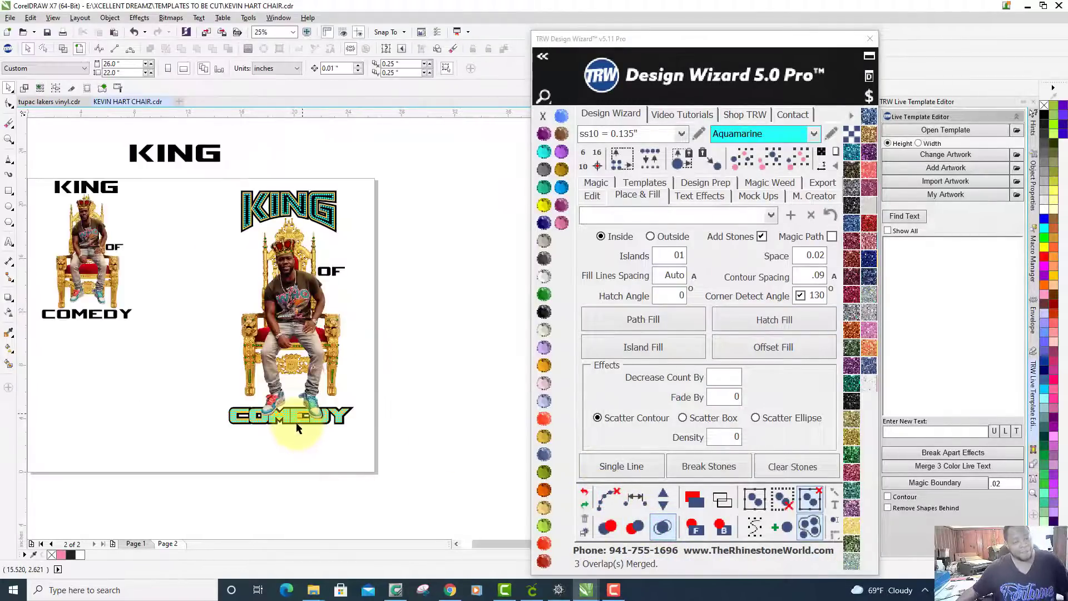
pyautogui.scroll(4, 297, 424)
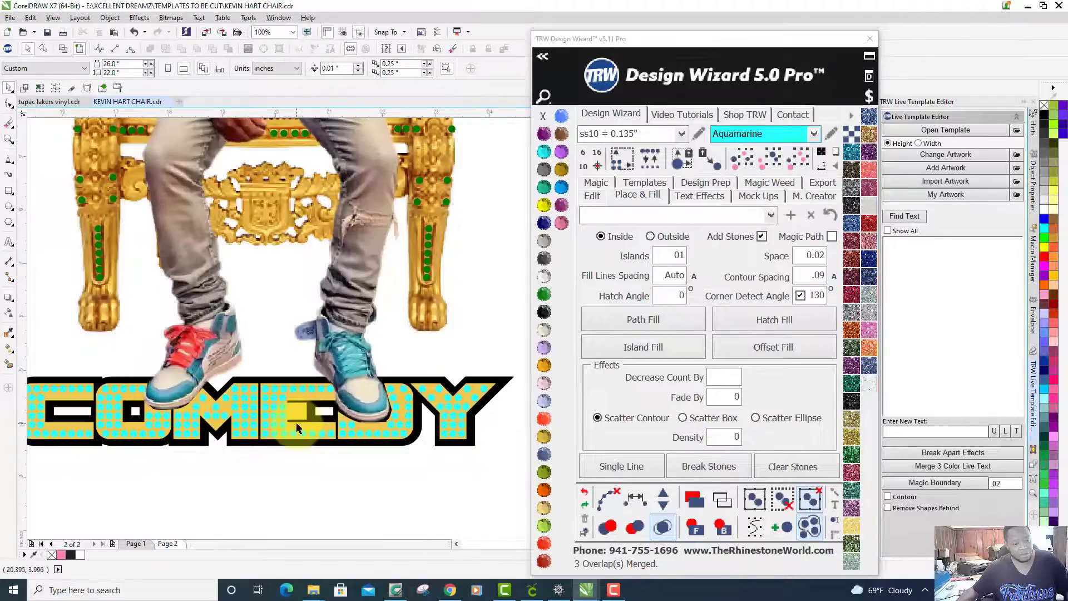
pyautogui.scroll(-2, 296, 424)
pyautogui.scroll(-2, 297, 427)
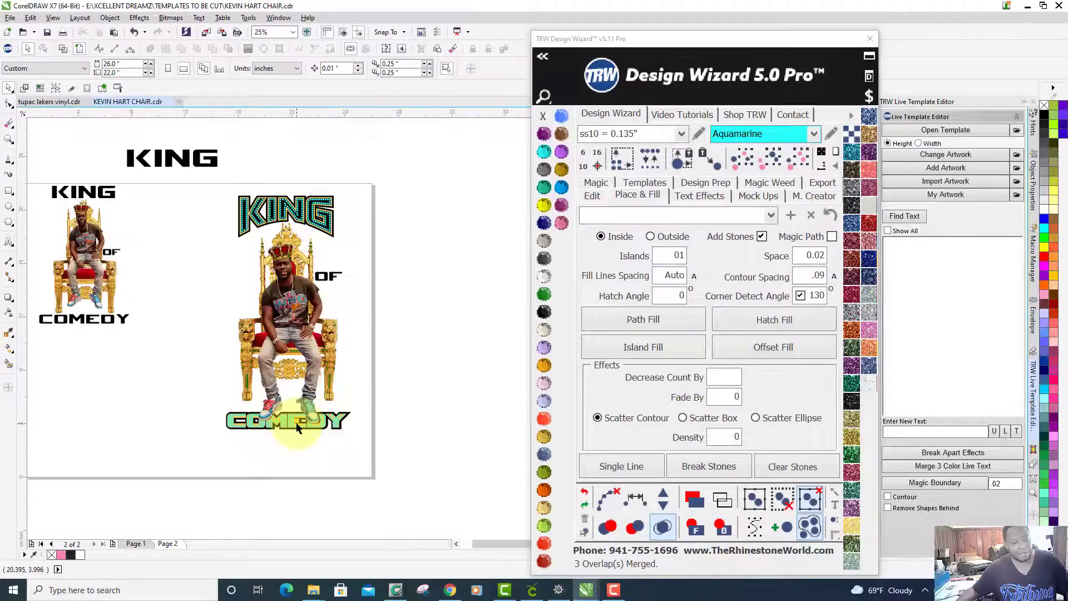
pyautogui.scroll(2, 298, 428)
pyautogui.scroll(2, 298, 428)
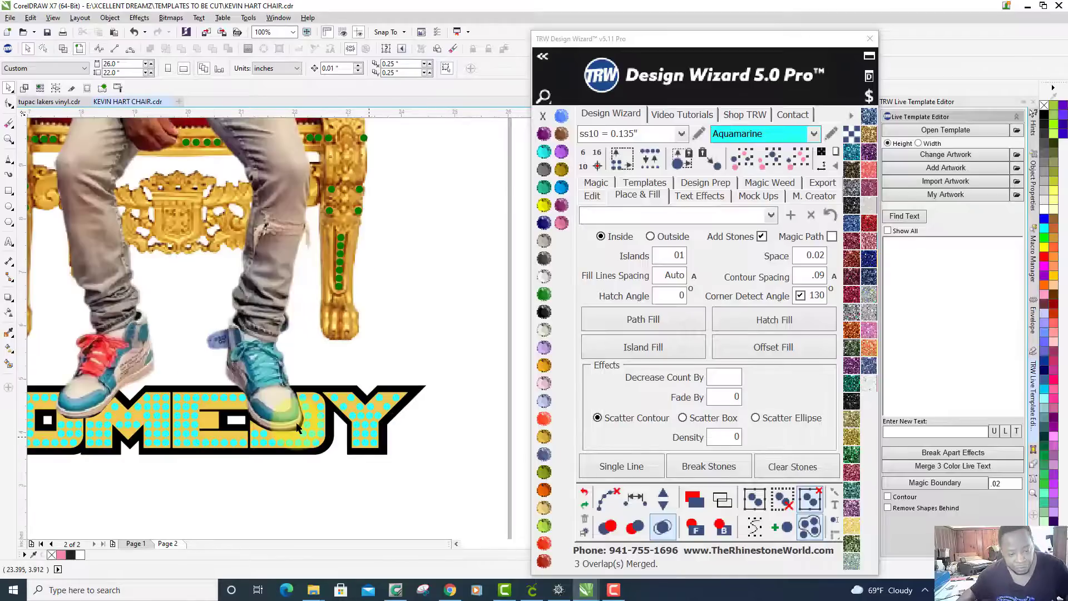
# Delete the stones from both halves of the COMEDY lettering, and undo the deletions.
pyautogui.scroll(-2, 441, 468)
pyautogui.moveTo(442, 469); pyautogui.dragTo(231, 404)
pyautogui.press('Delete')
pyautogui.moveTo(120, 399); pyautogui.dragTo(259, 470)
pyautogui.press('Delete')
pyautogui.click(123, 399)
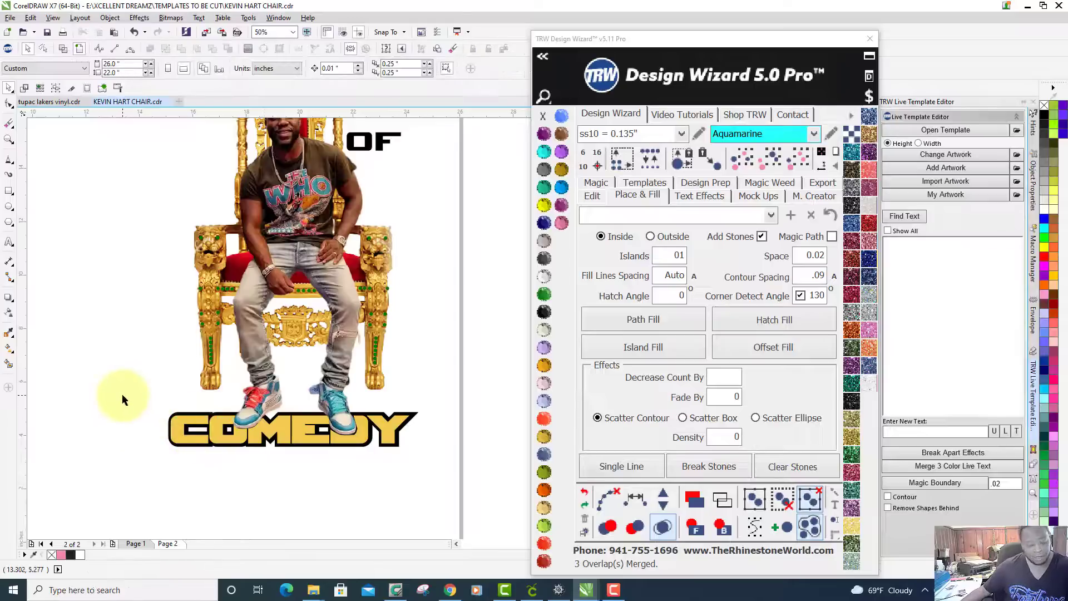
pyautogui.hotkey('ctrl', 'z')
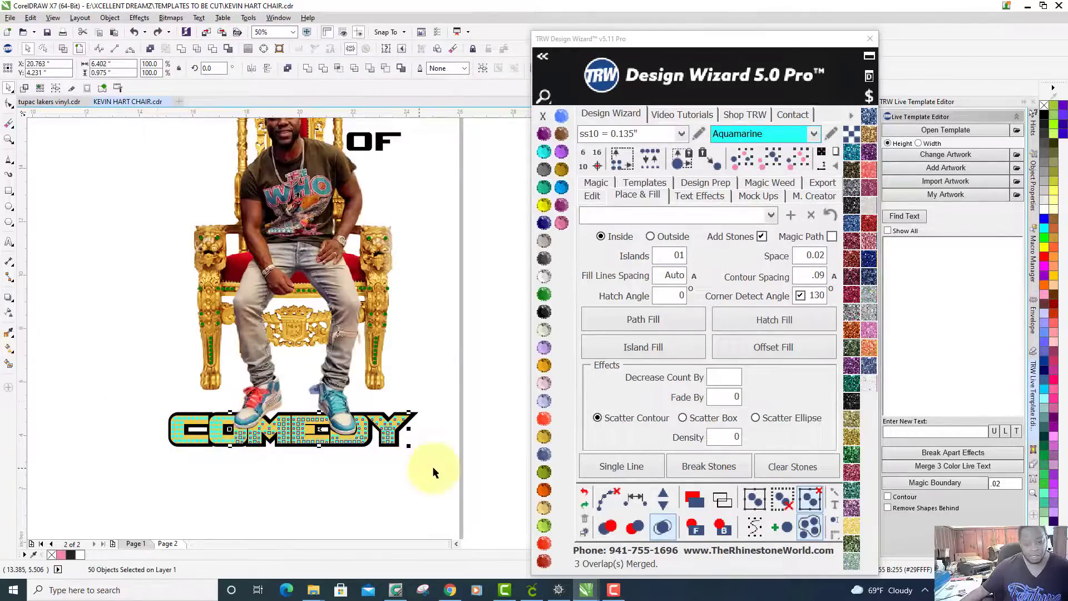
# Try deleting the COMEDY stones in parts and the lettering together with its stones, undoing the deletions.
pyautogui.moveTo(434, 472); pyautogui.dragTo(264, 405)
pyautogui.press('Delete')
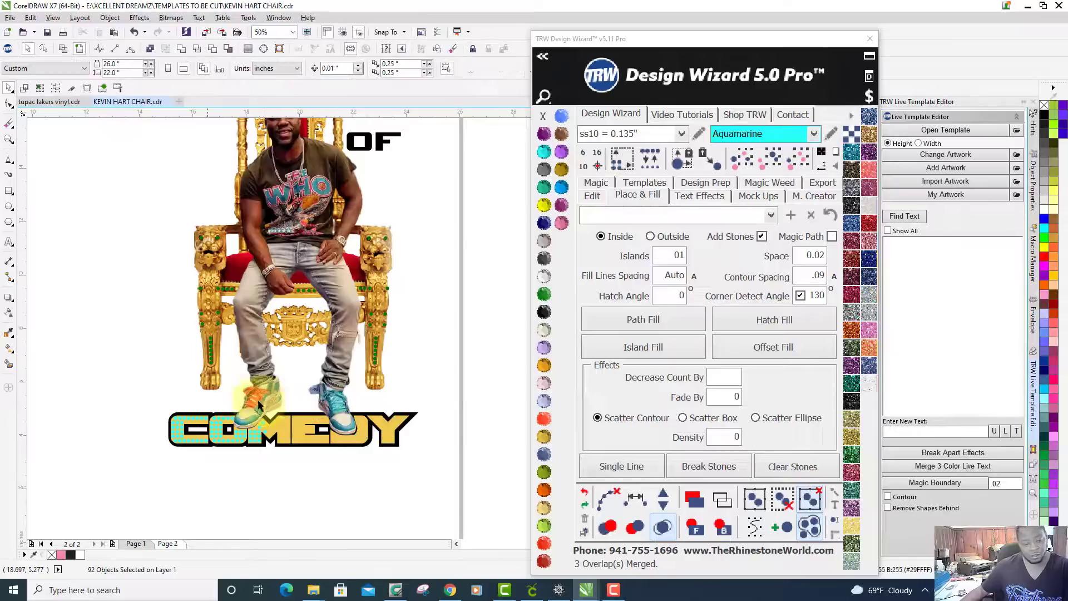
pyautogui.moveTo(95, 395); pyautogui.dragTo(291, 480)
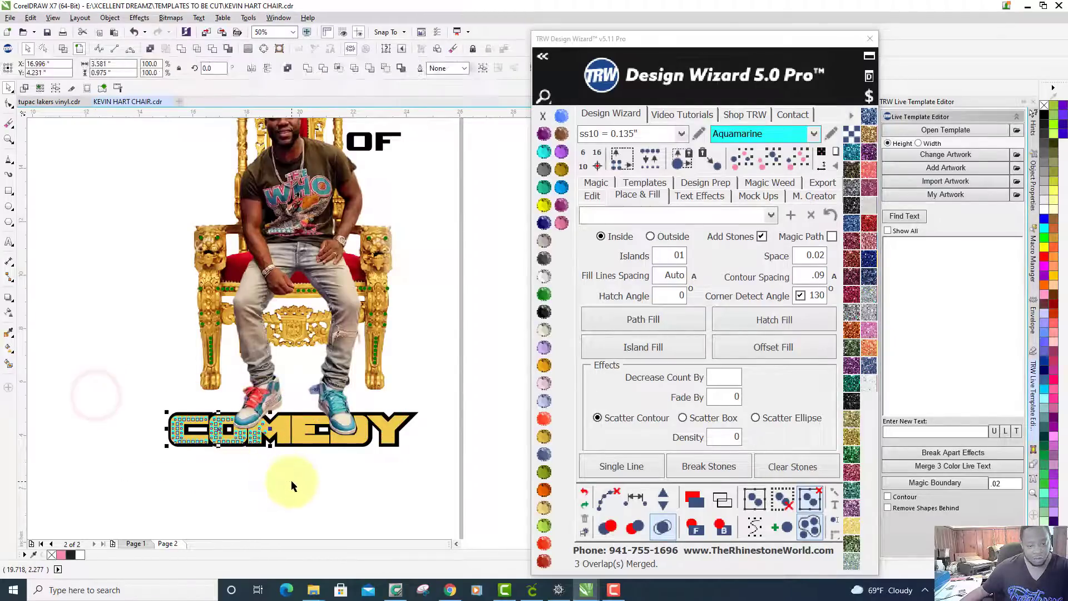
pyautogui.press('Delete')
pyautogui.hotkey('ctrl', 'z')
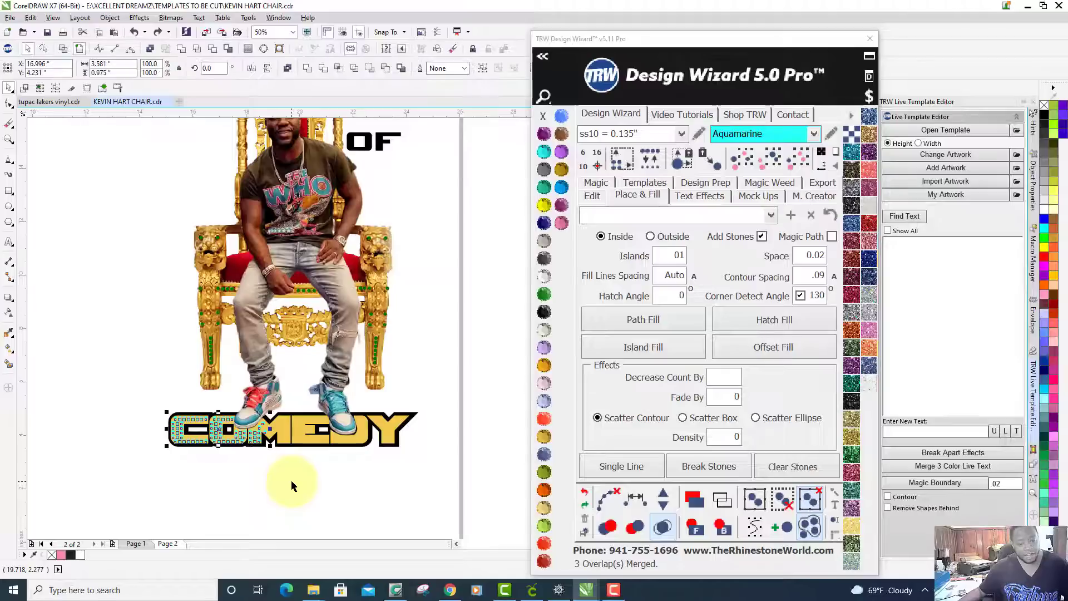
pyautogui.moveTo(423, 453)
pyautogui.mouseDown()
pyautogui.moveTo(433, 465)
pyautogui.moveTo(262, 401)
pyautogui.moveTo(146, 399)
pyautogui.mouseUp()
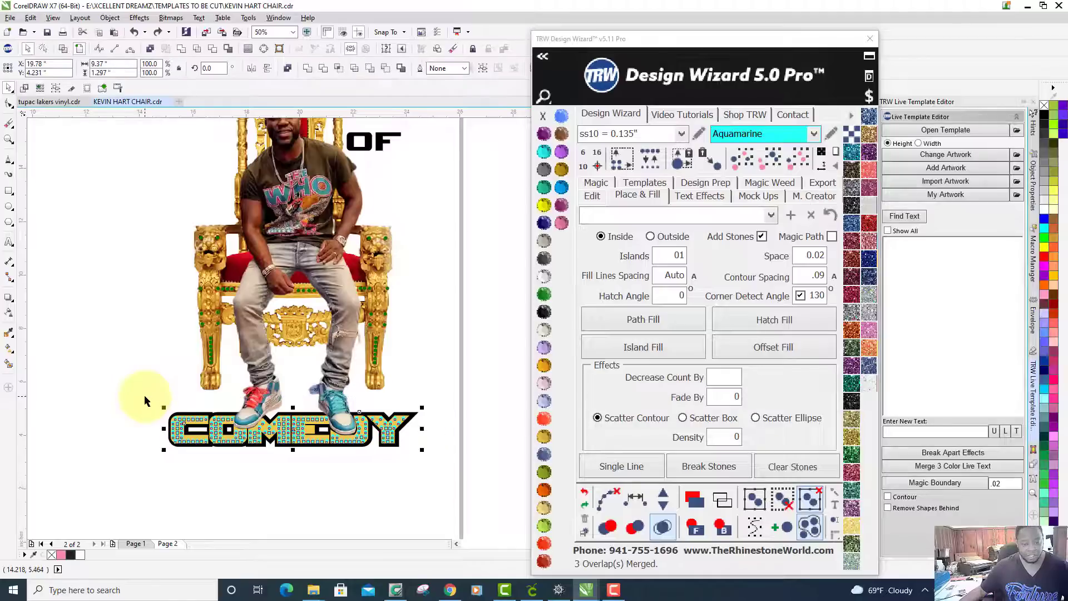
pyautogui.press('Delete')
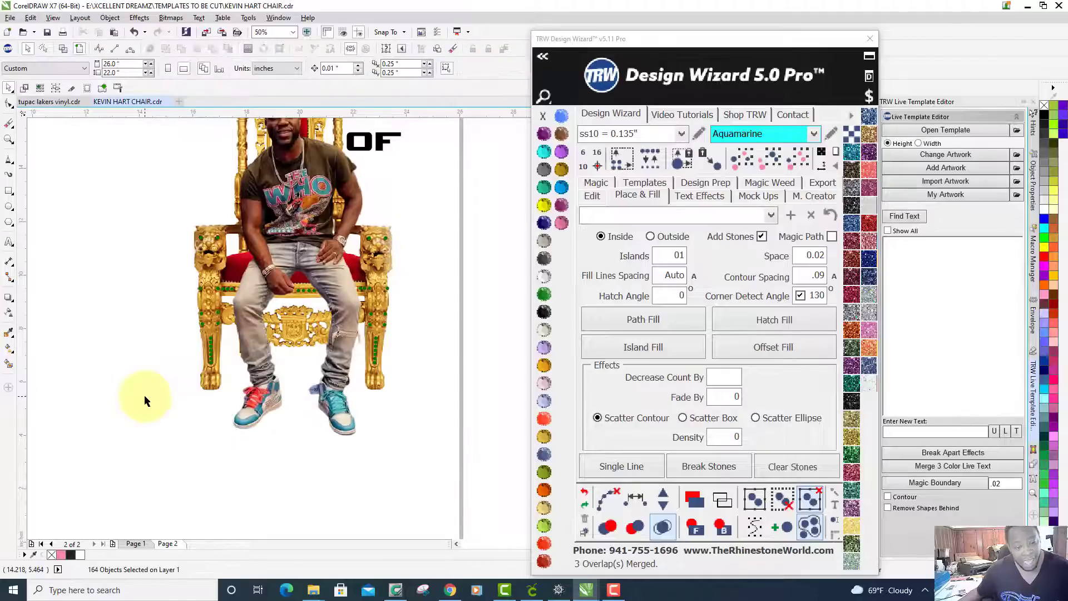
pyautogui.hotkey('ctrl', 'z')
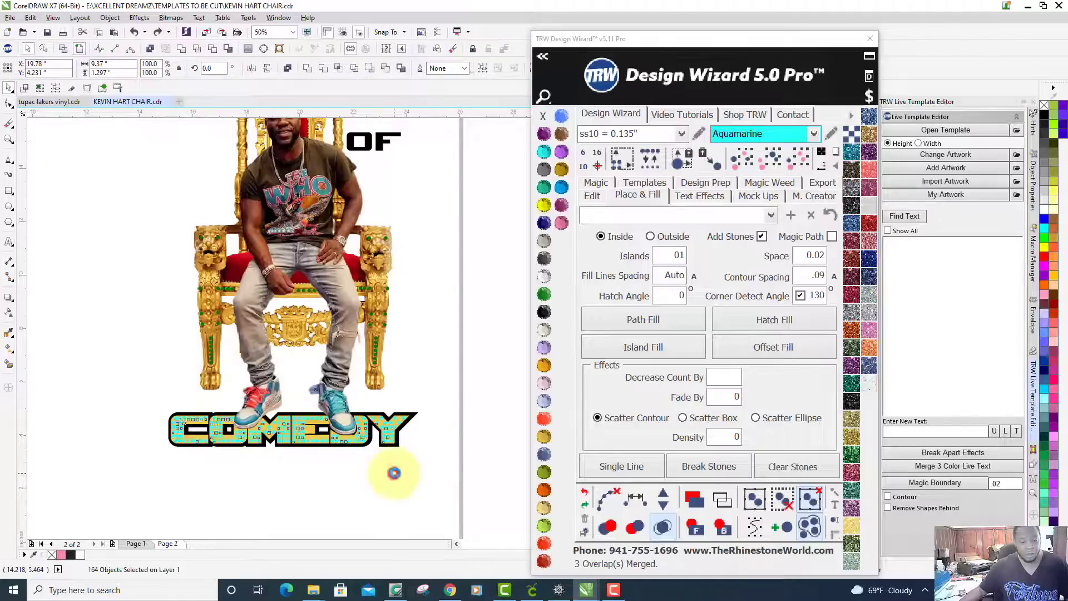
# Delete all the Aquamarine hatch-fill stones from the COMEDY lettering, keeping the gold letters and black backing.
pyautogui.click(393, 473)
pyautogui.moveTo(442, 474); pyautogui.dragTo(262, 389)
pyautogui.press('Delete')
pyautogui.moveTo(108, 377); pyautogui.dragTo(294, 472)
pyautogui.press('Delete')
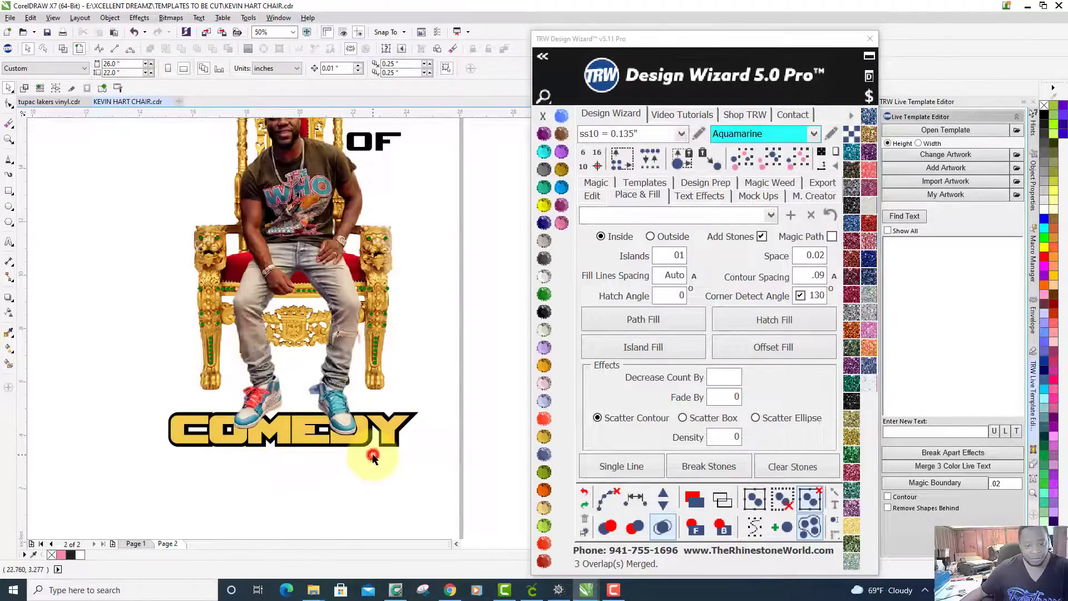
# Island fill the gold COMEDY lettering with ss10 Aquamarine stones, placed inside with 0.02 space, and merge the overlapping stones.
pyautogui.scroll(2, 373, 457)
pyautogui.click(363, 432)
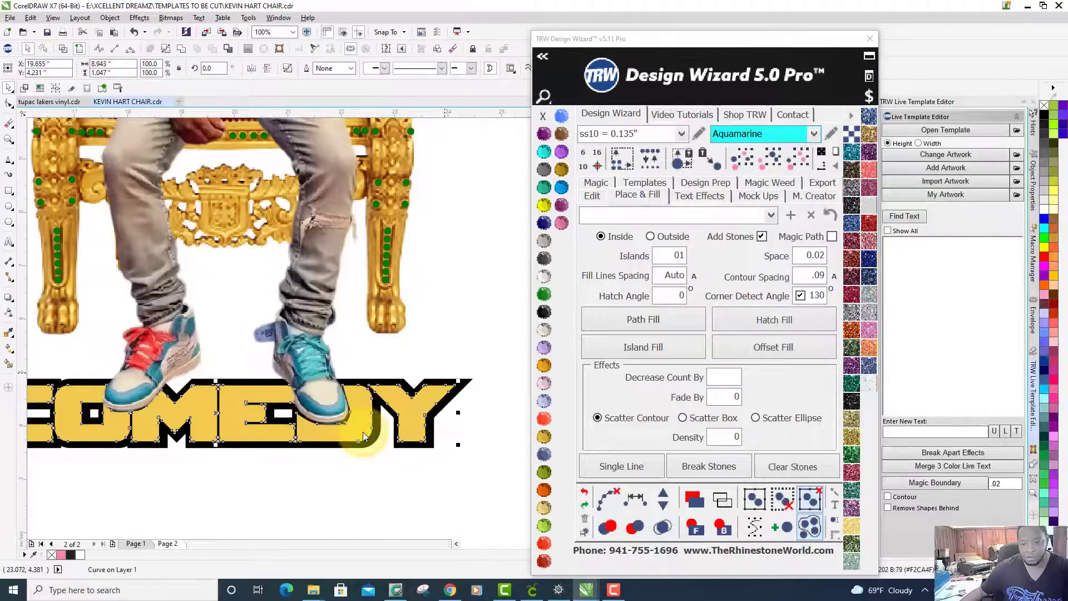
pyautogui.click(643, 198)
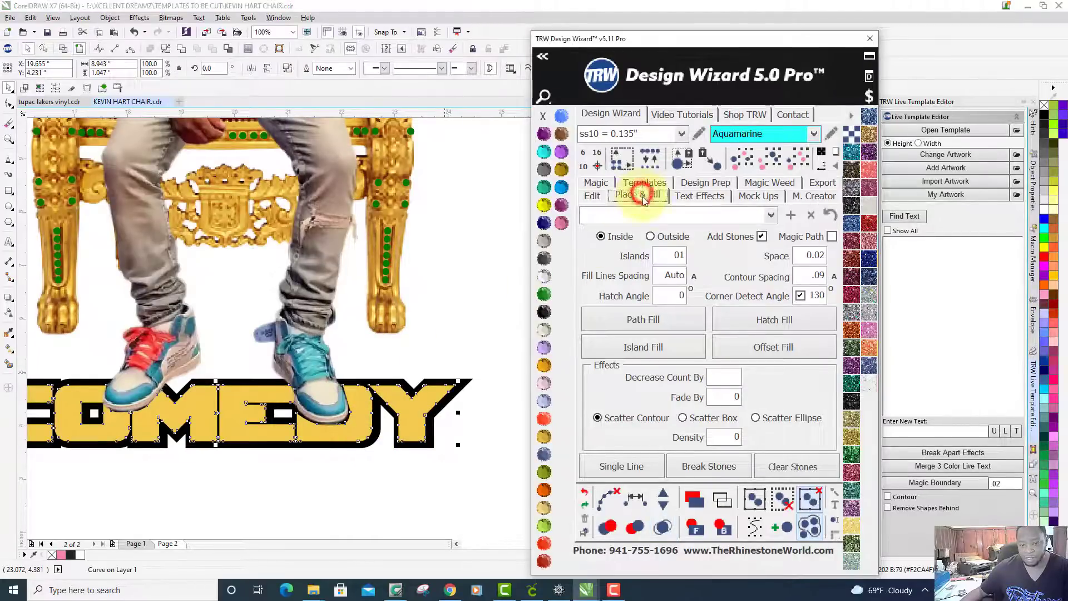
pyautogui.click(683, 351)
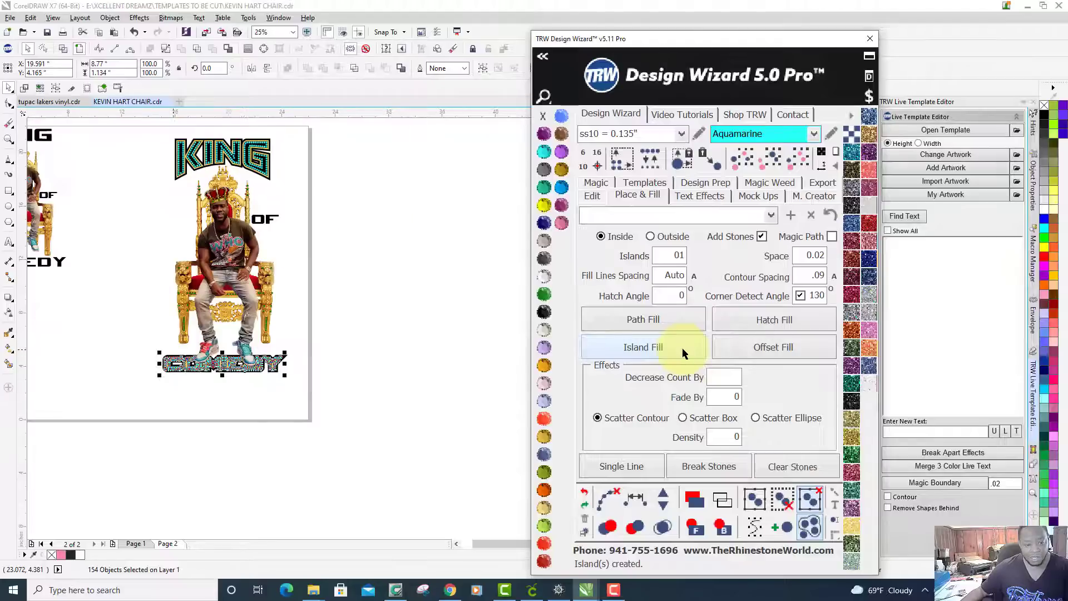
pyautogui.click(662, 526)
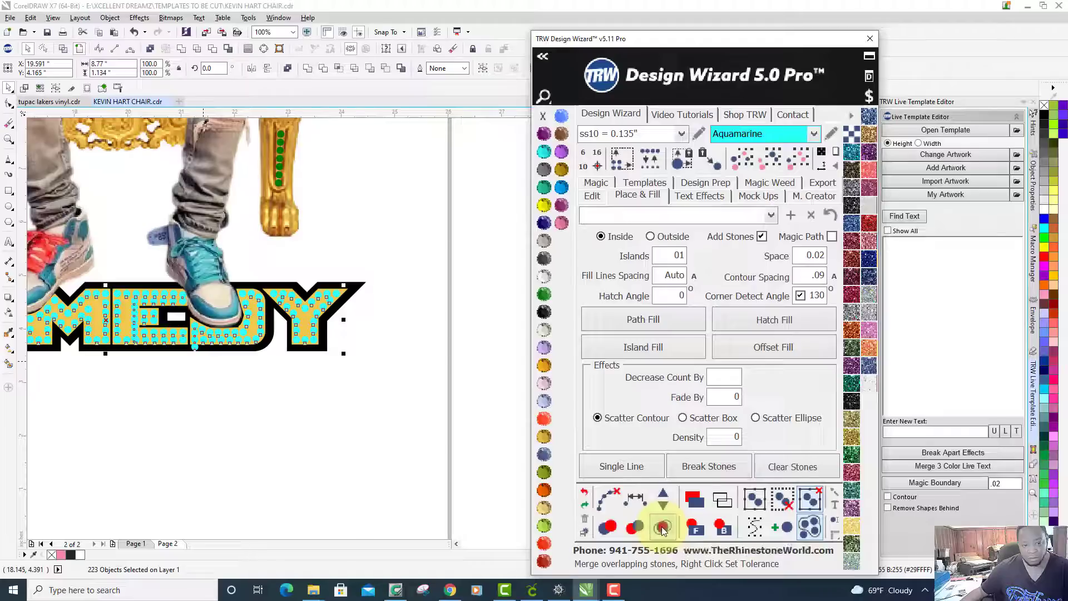
pyautogui.click(255, 442)
# Place a horizontal guideline along the base of the D's lowest stone row and move the protruding stone up onto it.
pyautogui.scroll(2, 254, 443)
pyautogui.scroll(4, 188, 334)
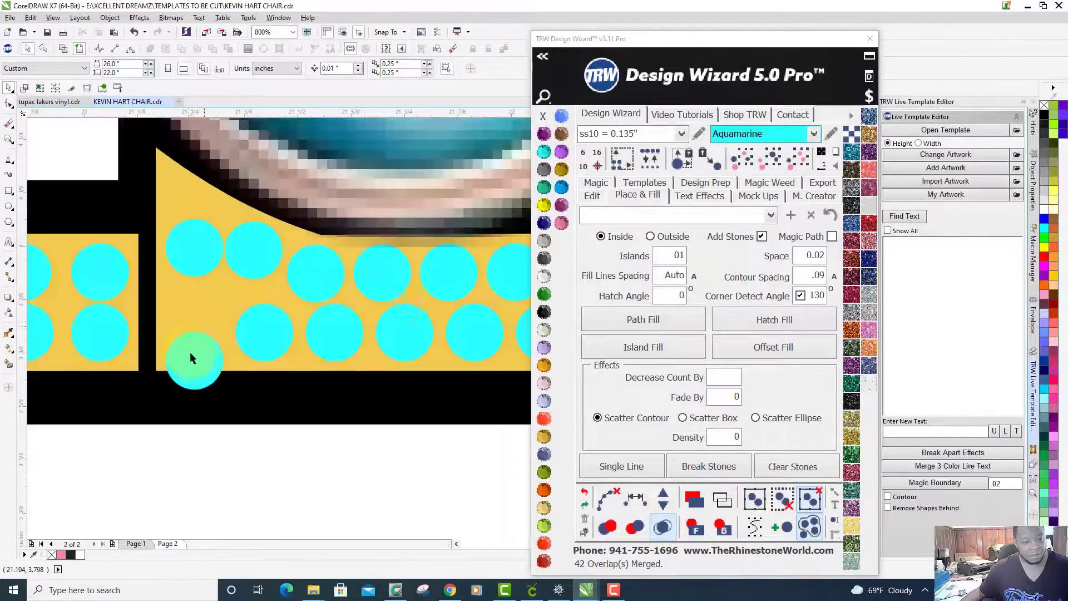
pyautogui.click(188, 351)
pyautogui.scroll(2, 192, 348)
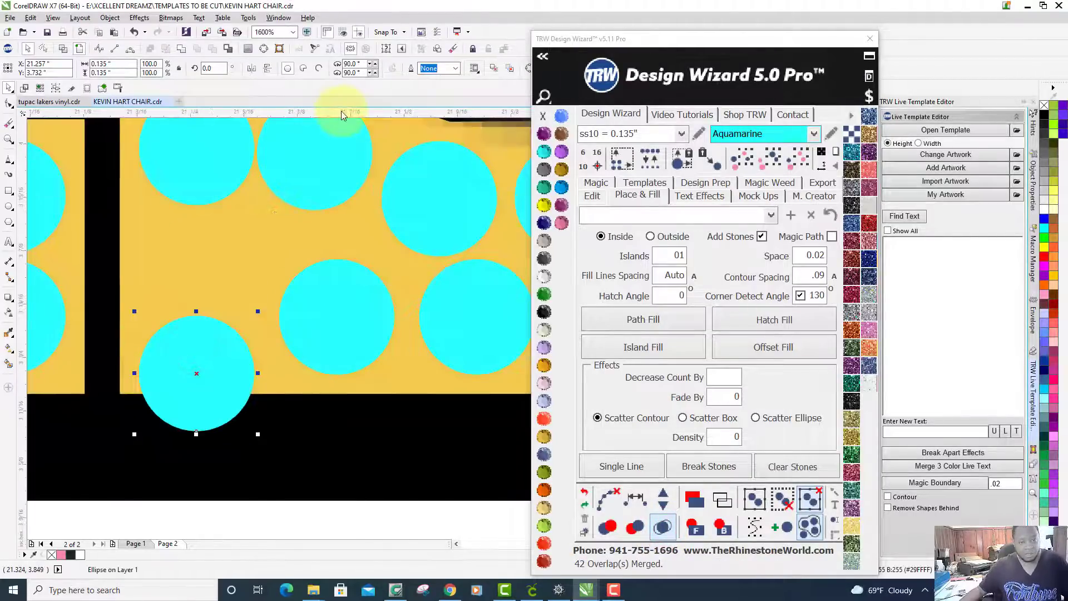
pyautogui.moveTo(342, 113); pyautogui.dragTo(344, 375)
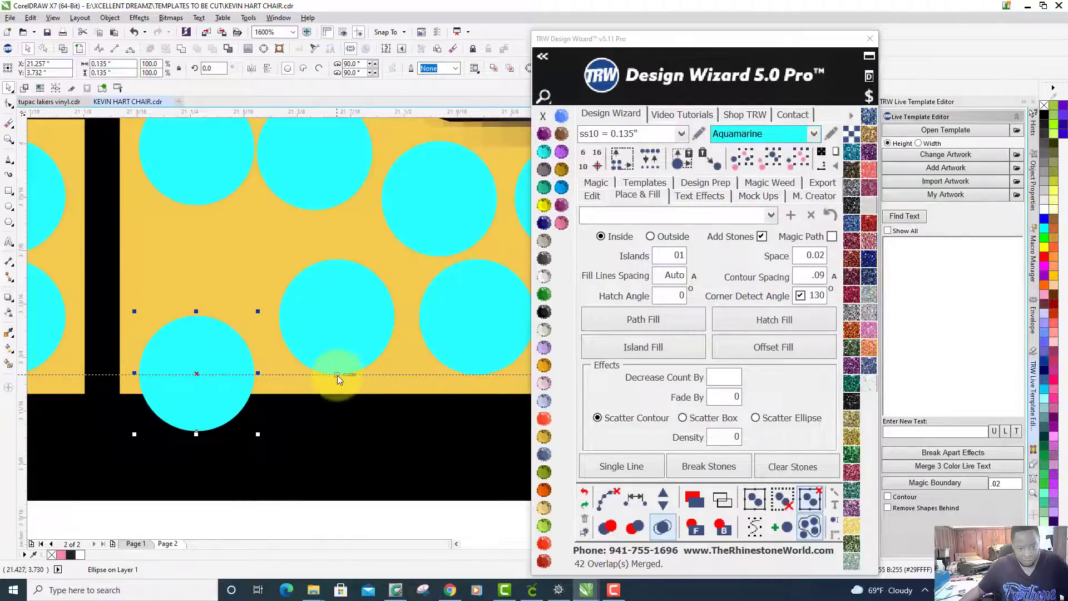
pyautogui.moveTo(202, 358); pyautogui.dragTo(216, 302)
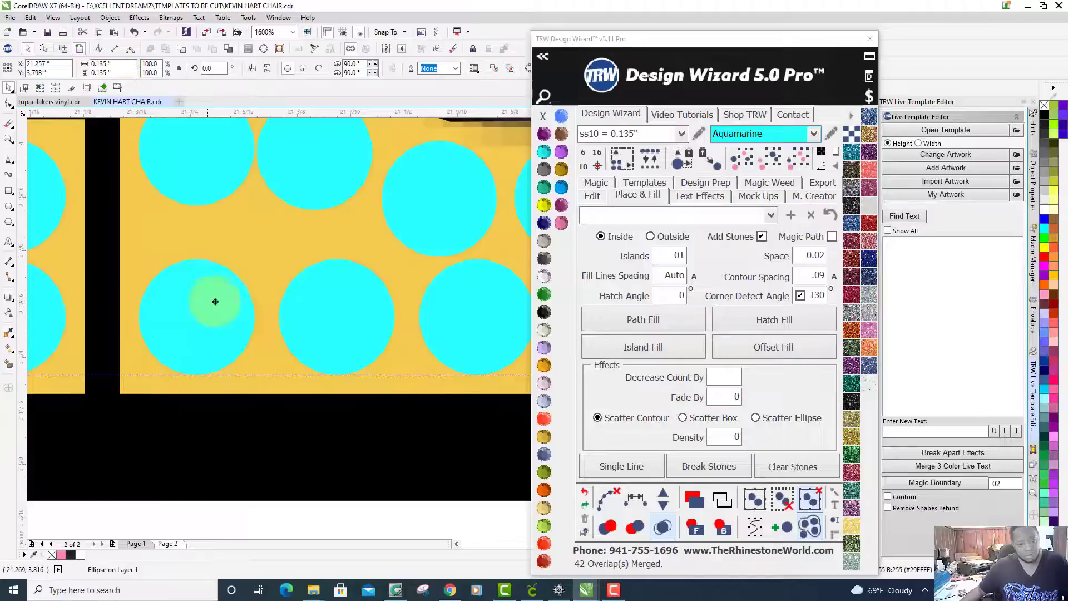
# Try to move the upper stone in the corner of the D just below the shoe.
pyautogui.scroll(-6, 353, 295)
pyautogui.scroll(2, 354, 295)
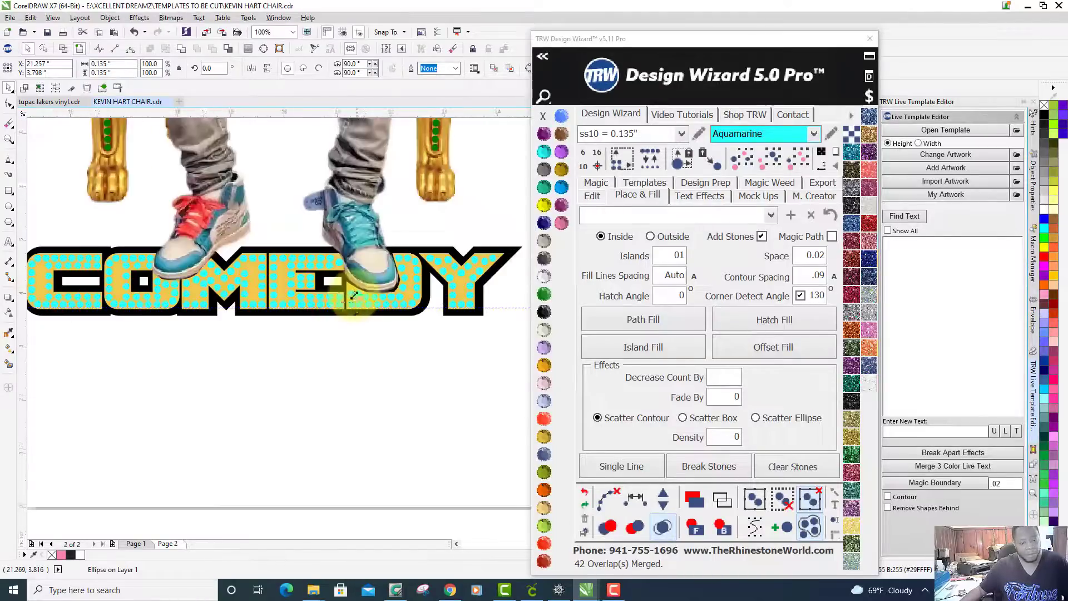
pyautogui.scroll(5, 354, 295)
pyautogui.click(282, 271)
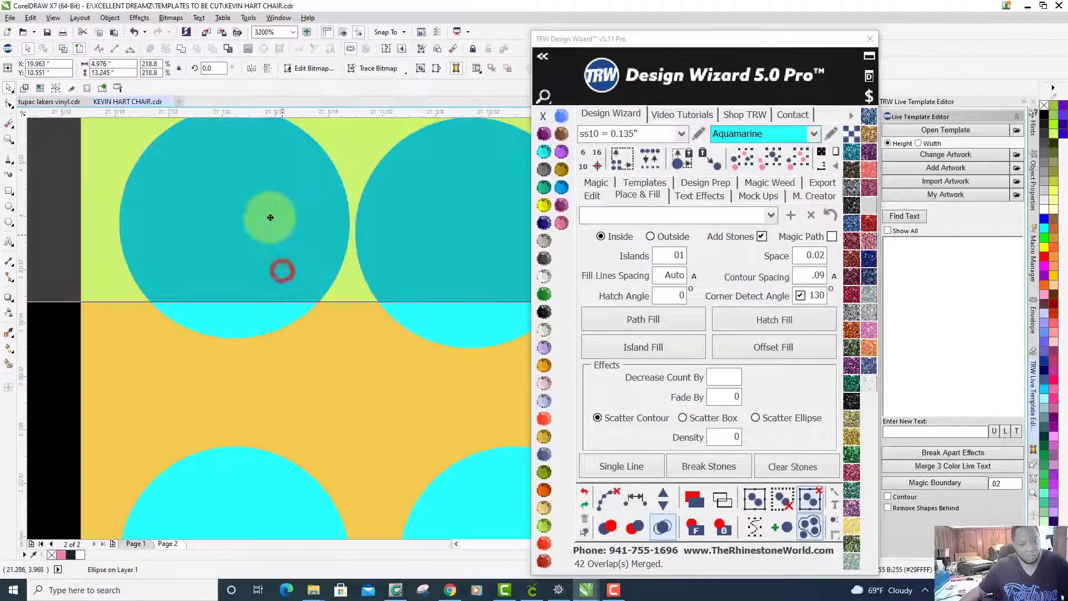
pyautogui.moveTo(271, 218); pyautogui.dragTo(282, 327)
pyautogui.scroll(-3, 283, 328)
pyautogui.scroll(-3, 285, 333)
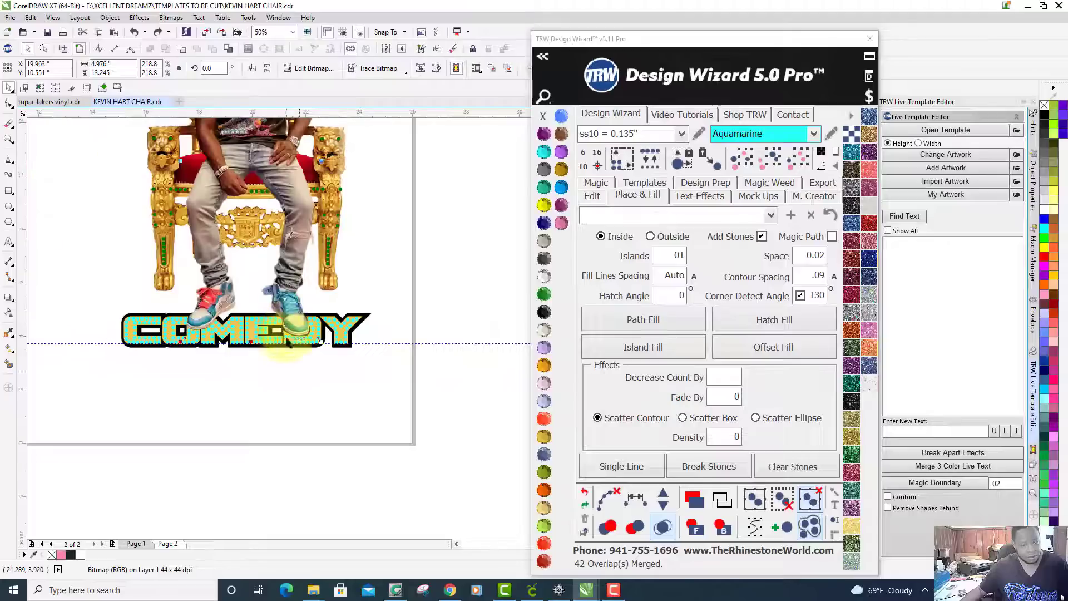
pyautogui.click(296, 383)
# Lock the bitmap of the seated man and throne that overlaps the COMEDY lettering.
pyautogui.scroll(4, 285, 352)
pyautogui.scroll(3, 285, 357)
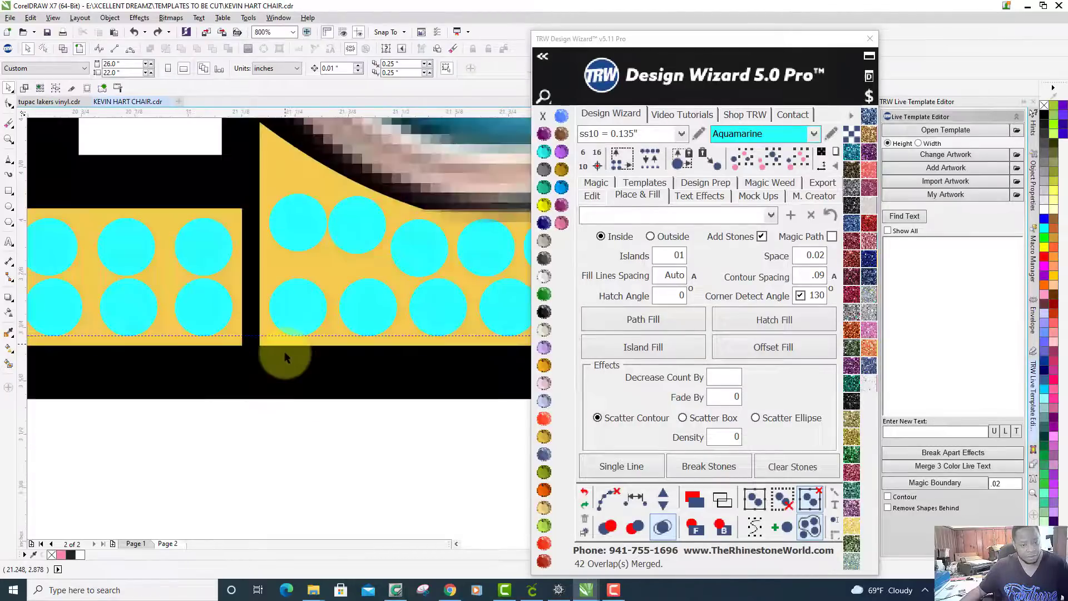
pyautogui.scroll(-5, 285, 357)
pyautogui.scroll(5, 285, 356)
pyautogui.scroll(2, 285, 357)
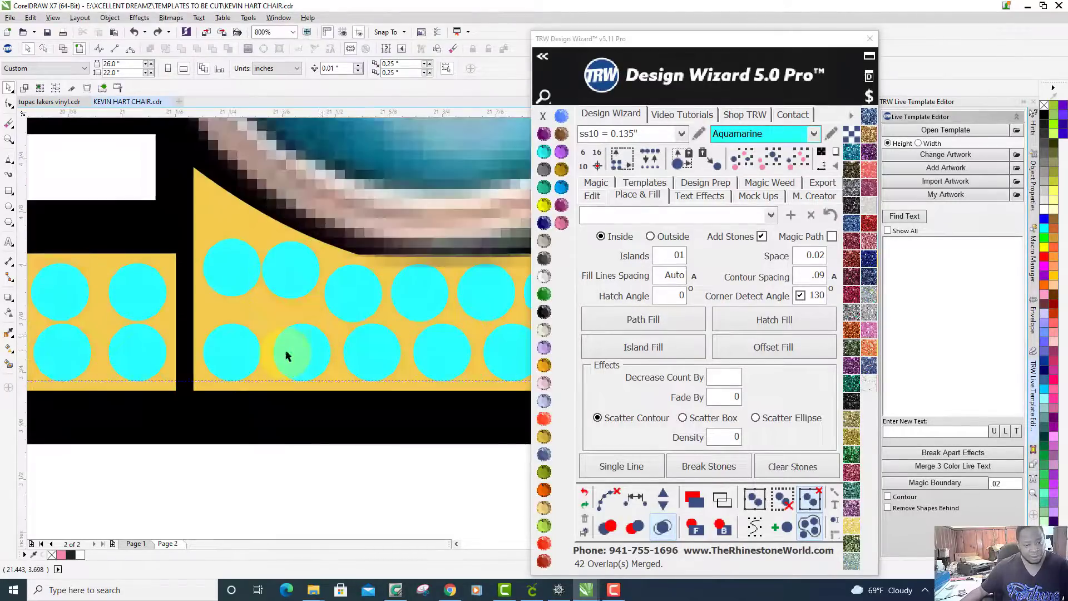
pyautogui.rightClick(382, 171)
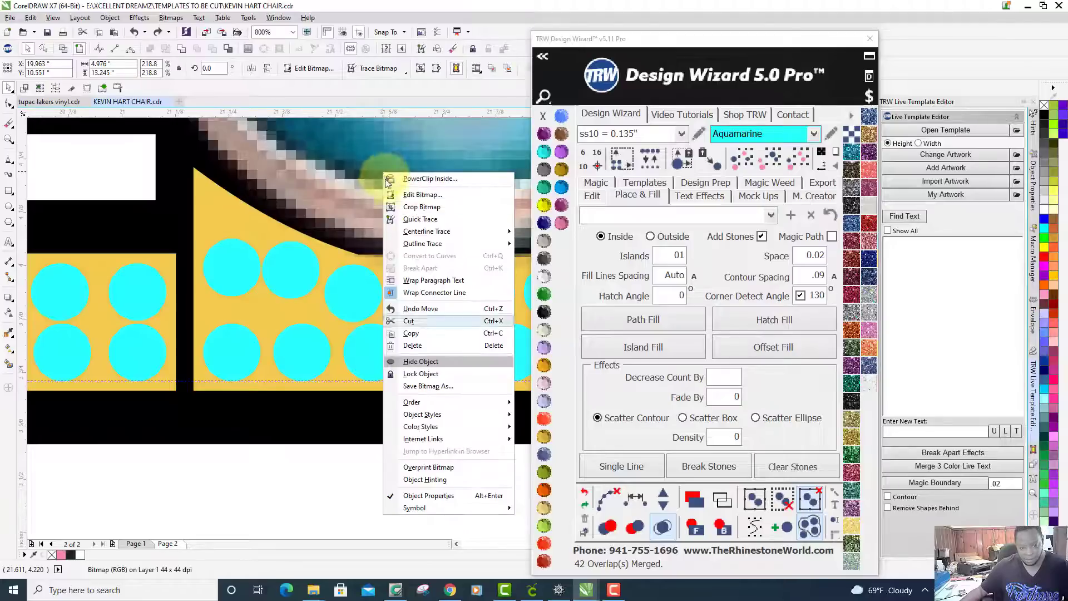
pyautogui.click(446, 372)
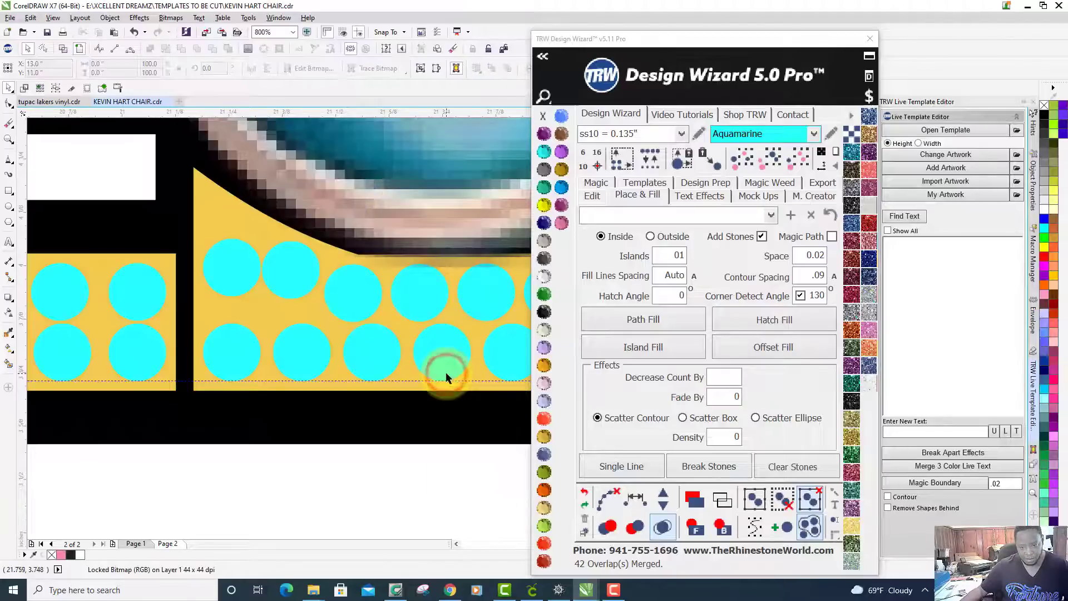
# Examine the stones below the shoe in the E and D of the COMEDY lettering.
pyautogui.click(721, 531)
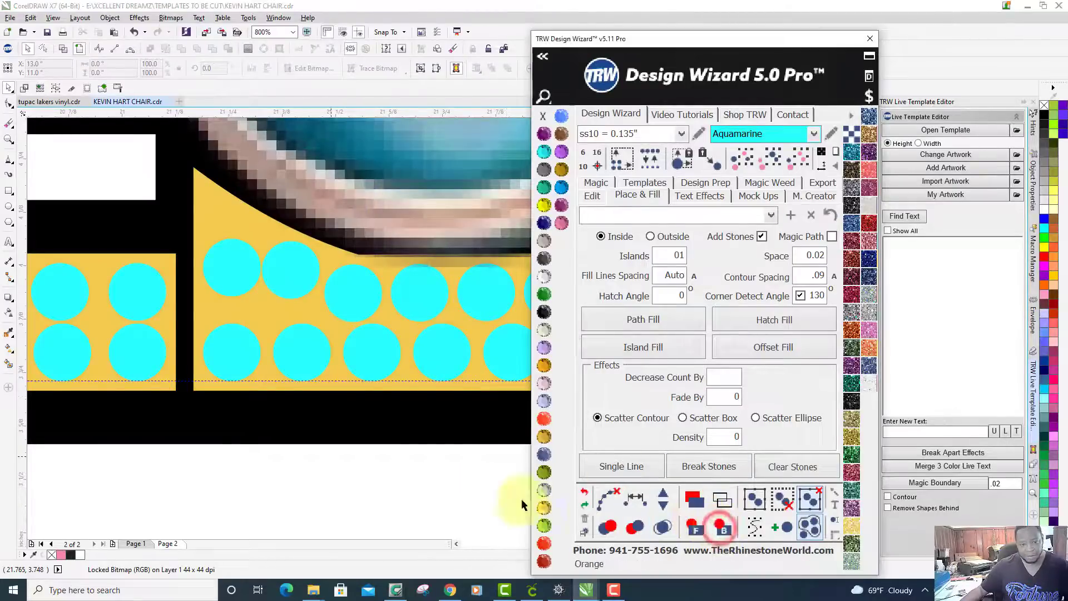
pyautogui.click(323, 472)
pyautogui.scroll(-2, 339, 440)
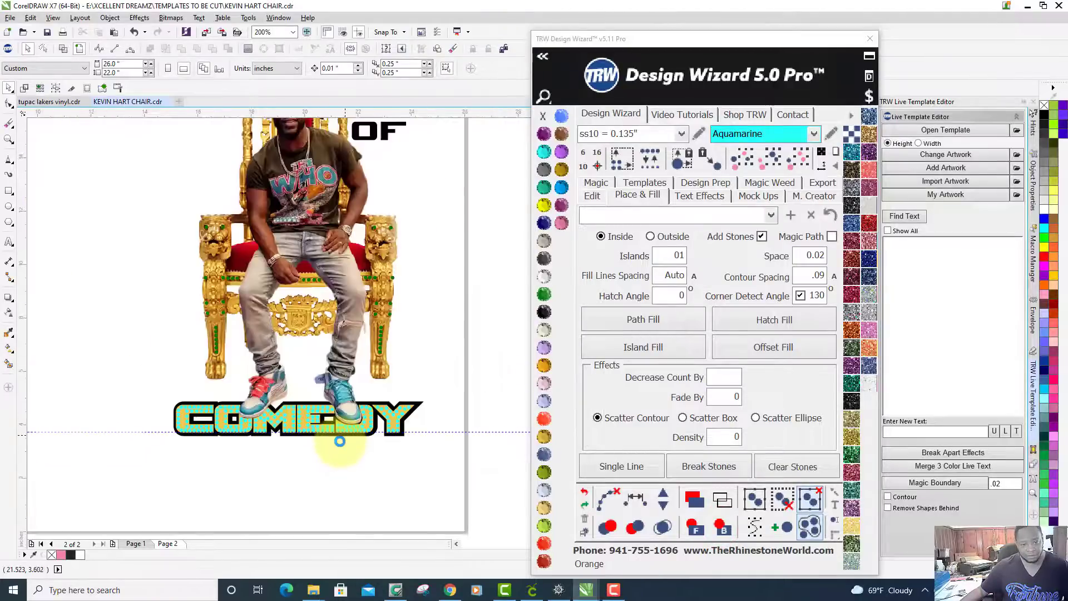
pyautogui.scroll(4, 340, 440)
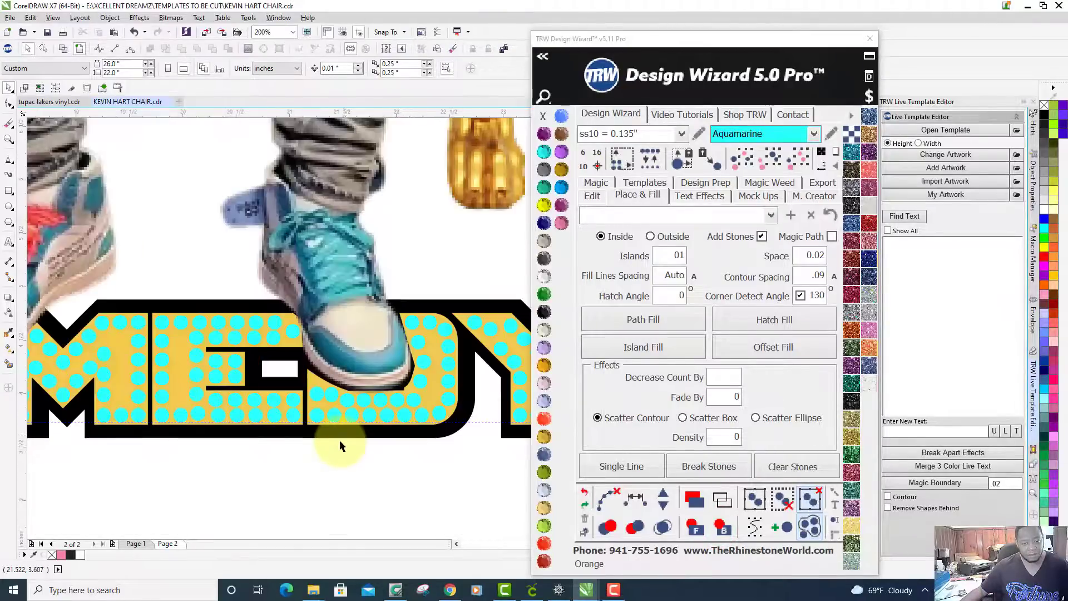
pyautogui.scroll(-5, 305, 383)
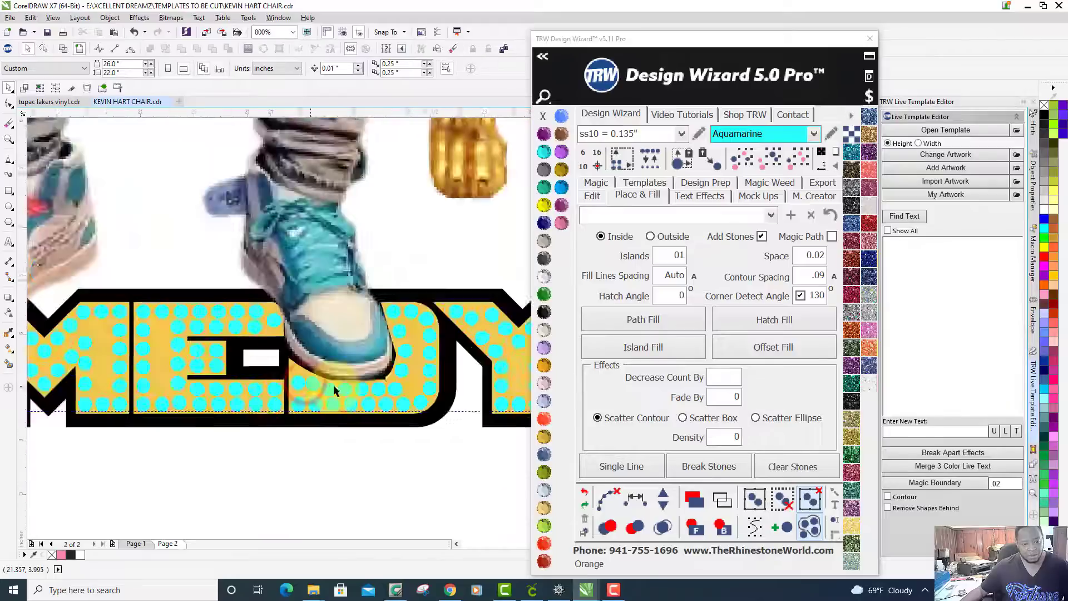
pyautogui.scroll(3, 333, 386)
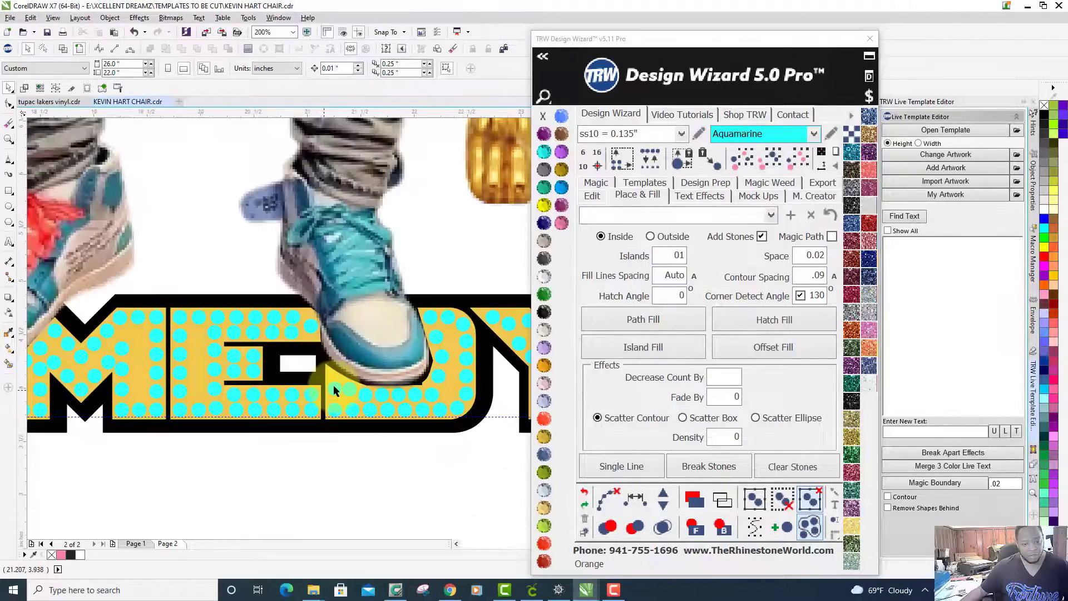
pyautogui.click(334, 389)
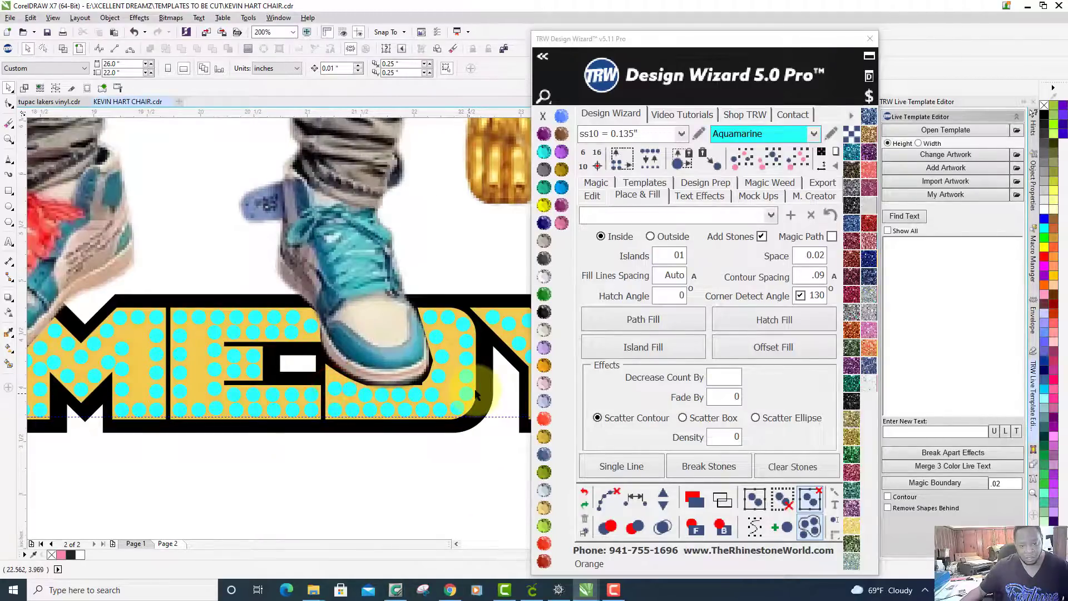
# Select all stones of the same size and color as one in the COMEDY lettering and bring them to the front.
pyautogui.click(497, 317)
pyautogui.scroll(-1, 350, 340)
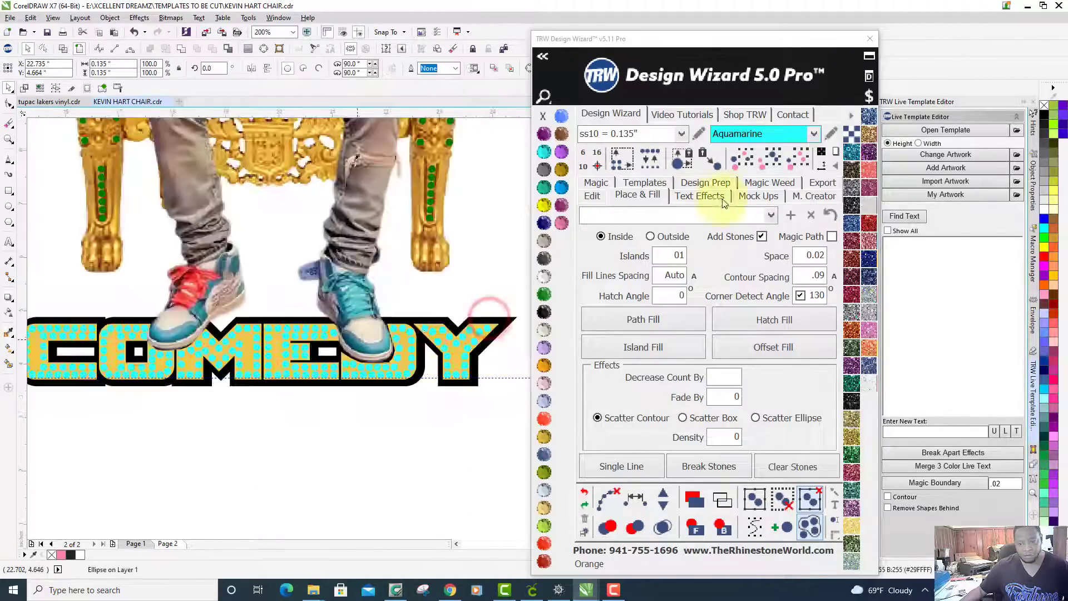
pyautogui.click(797, 165)
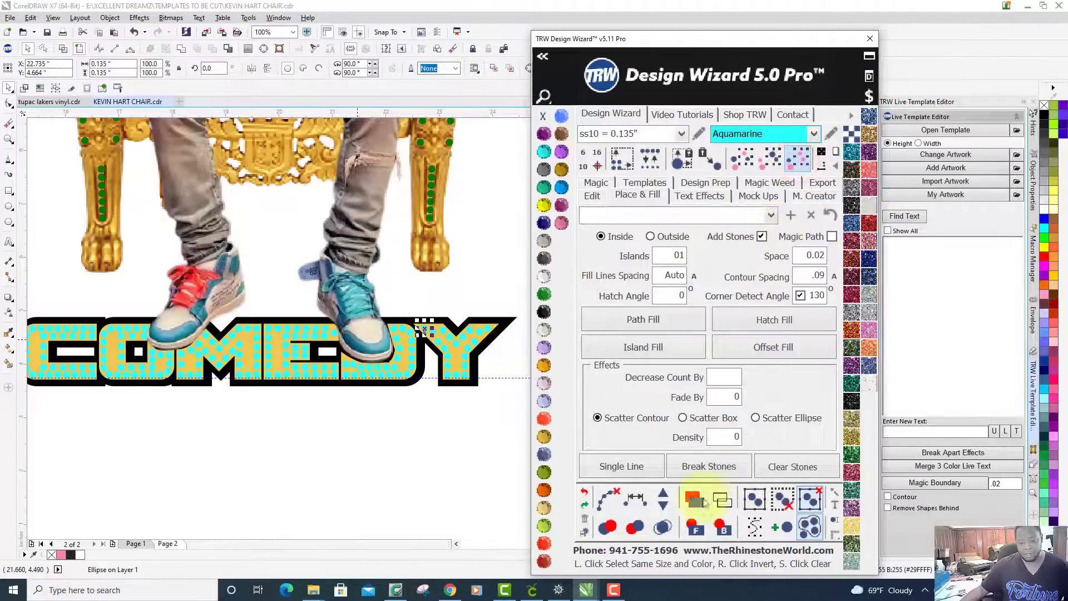
pyautogui.click(695, 531)
pyautogui.click(370, 453)
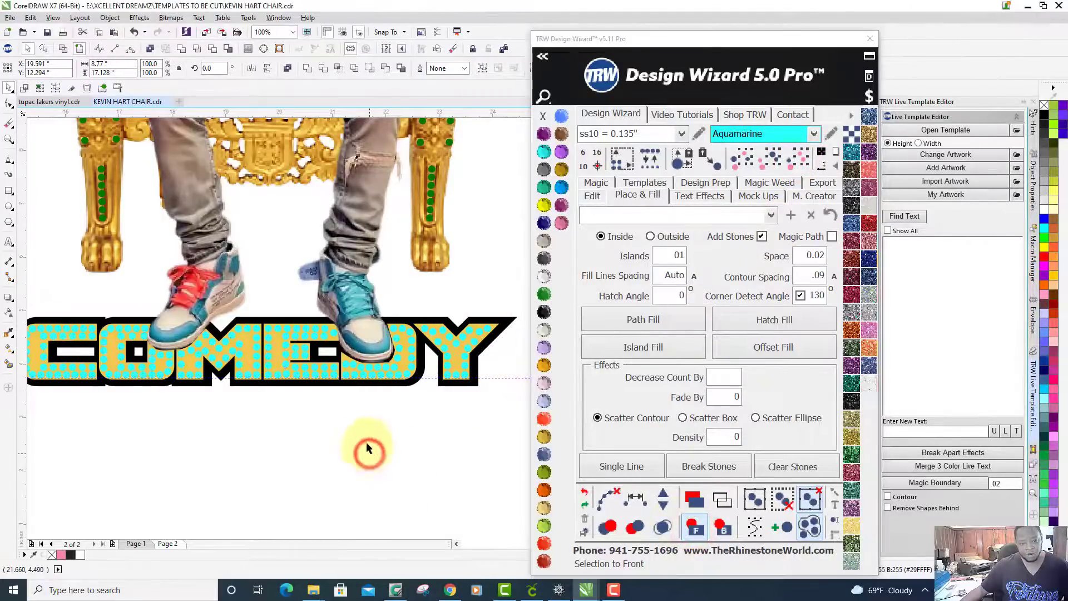
# Move the second stone in the D's lower corner beneath the shoe slightly downward, clear of the black outline.
pyautogui.scroll(3, 347, 368)
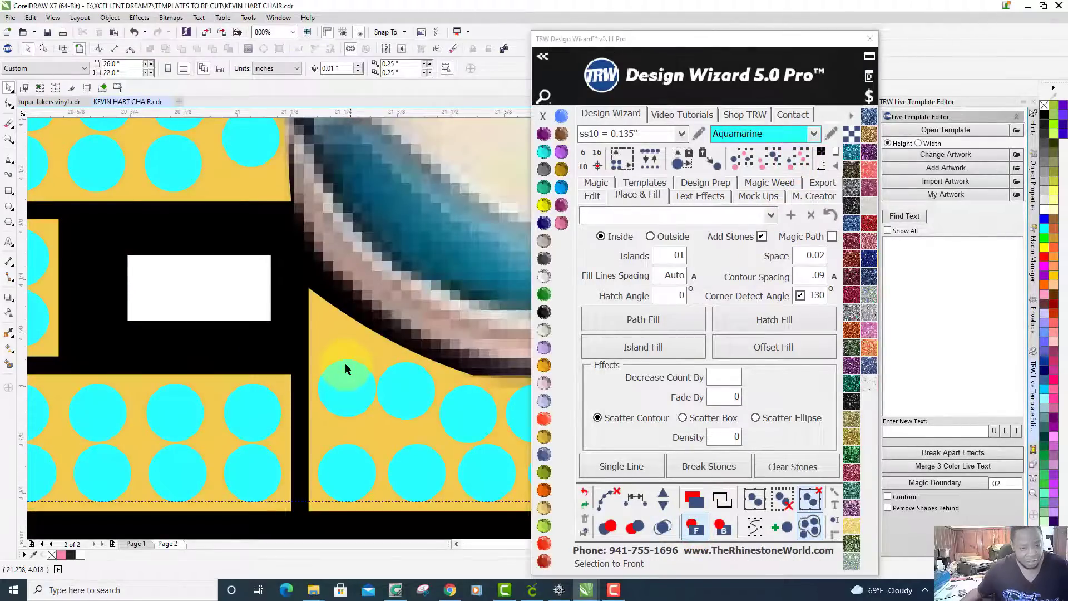
pyautogui.click(409, 418)
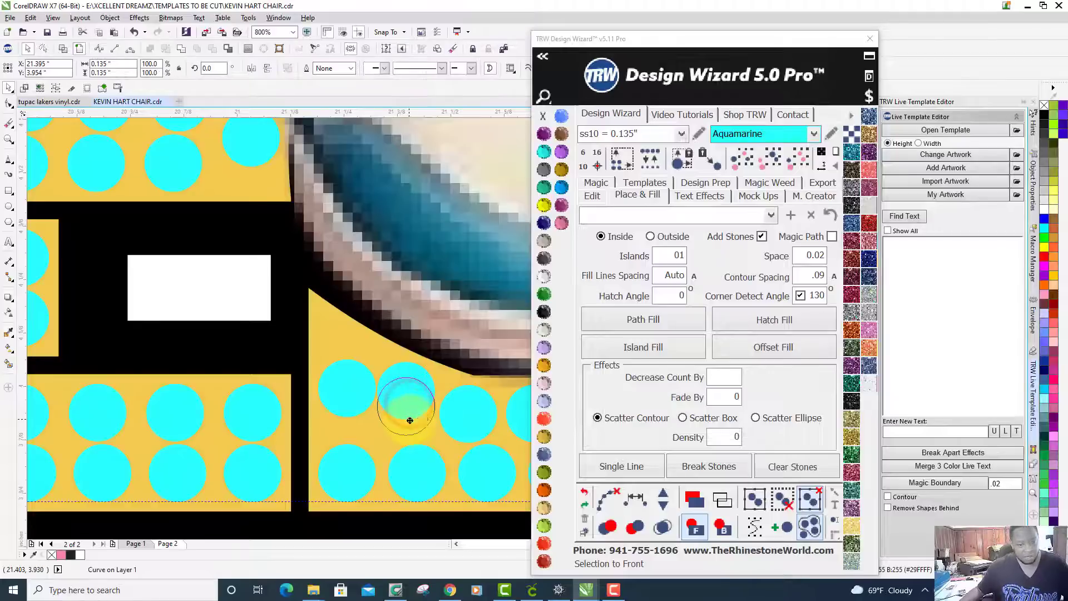
pyautogui.scroll(-2, 409, 420)
pyautogui.scroll(-2, 409, 420)
# Place a guideline under the second stone row in the E's upper arm, lower the end stone onto it and add a stone above.
pyautogui.scroll(3, 382, 339)
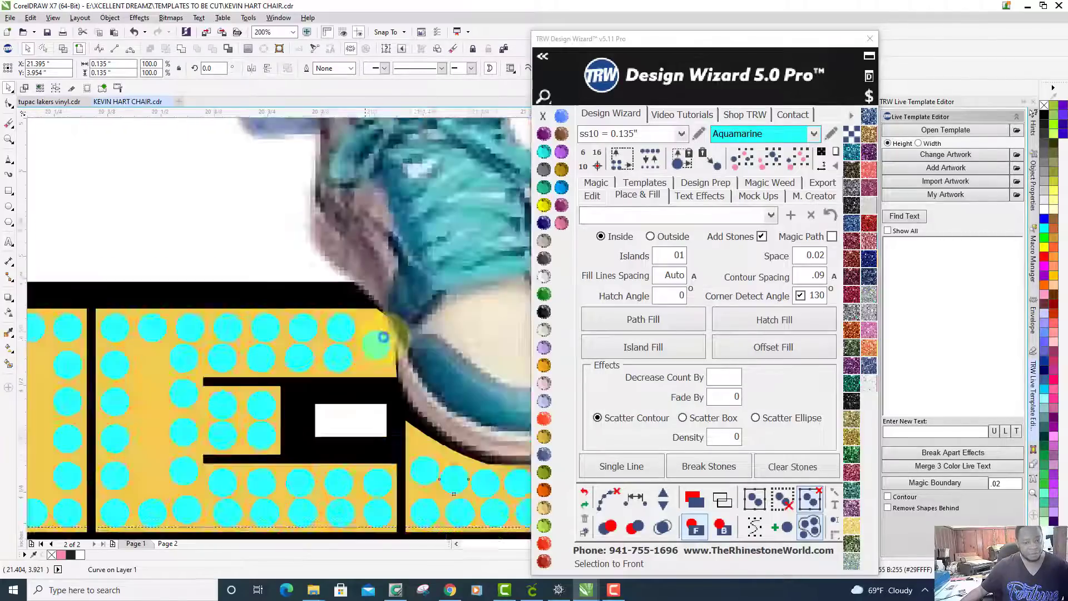
pyautogui.scroll(-2, 382, 335)
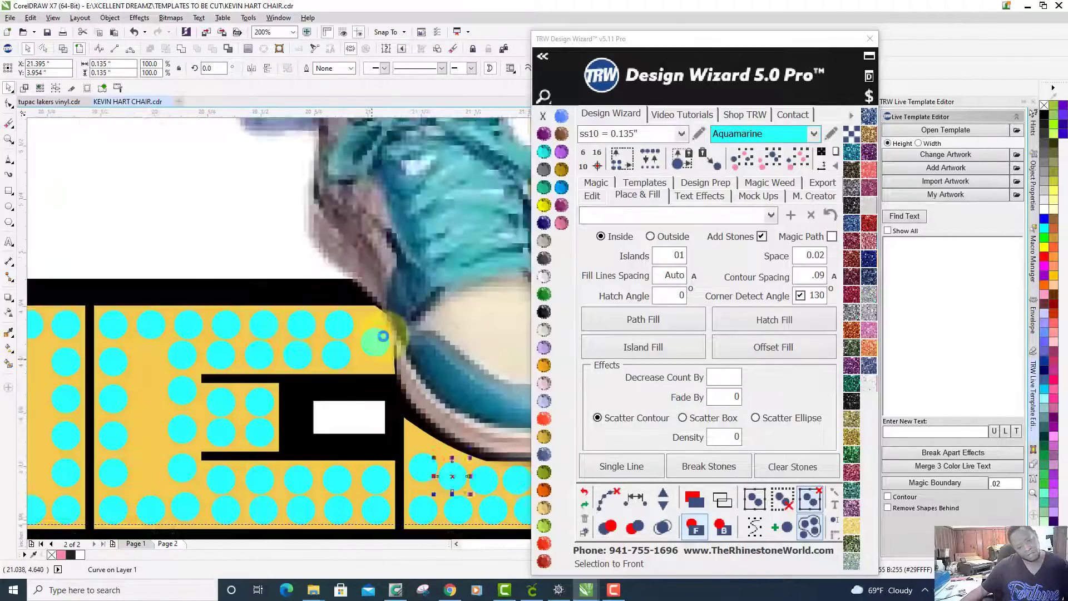
pyautogui.scroll(1, 379, 315)
pyautogui.scroll(1, 379, 315)
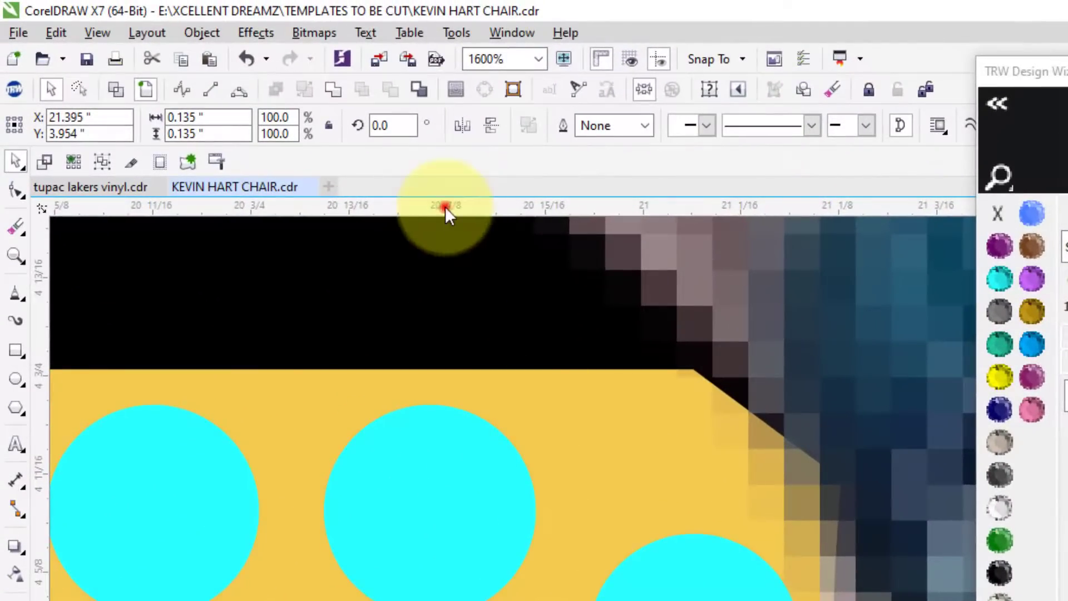
pyautogui.moveTo(445, 206); pyautogui.dragTo(219, 454)
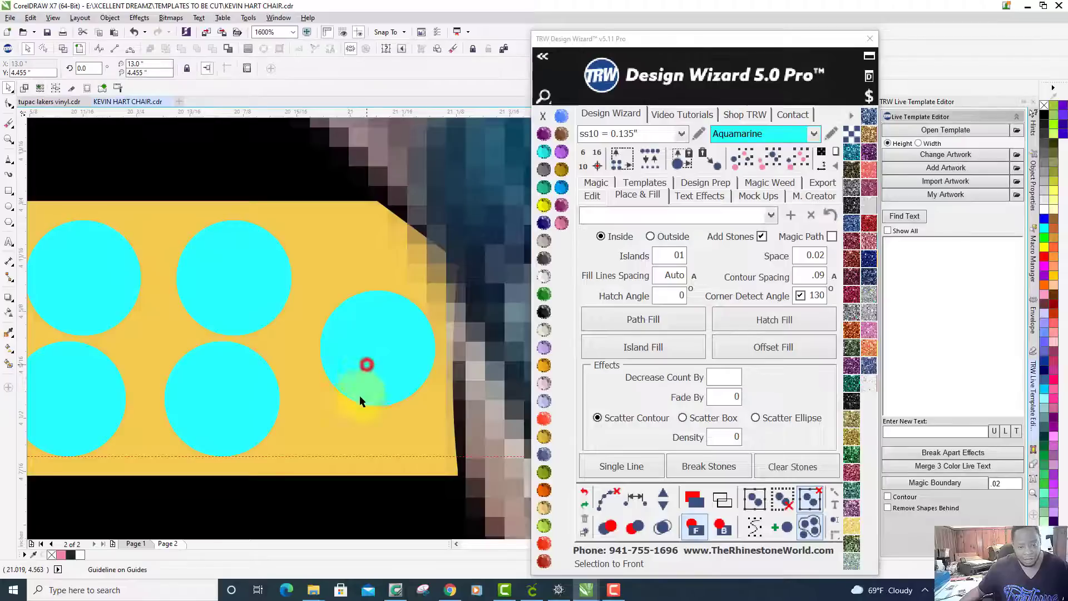
pyautogui.moveTo(365, 365); pyautogui.dragTo(349, 291)
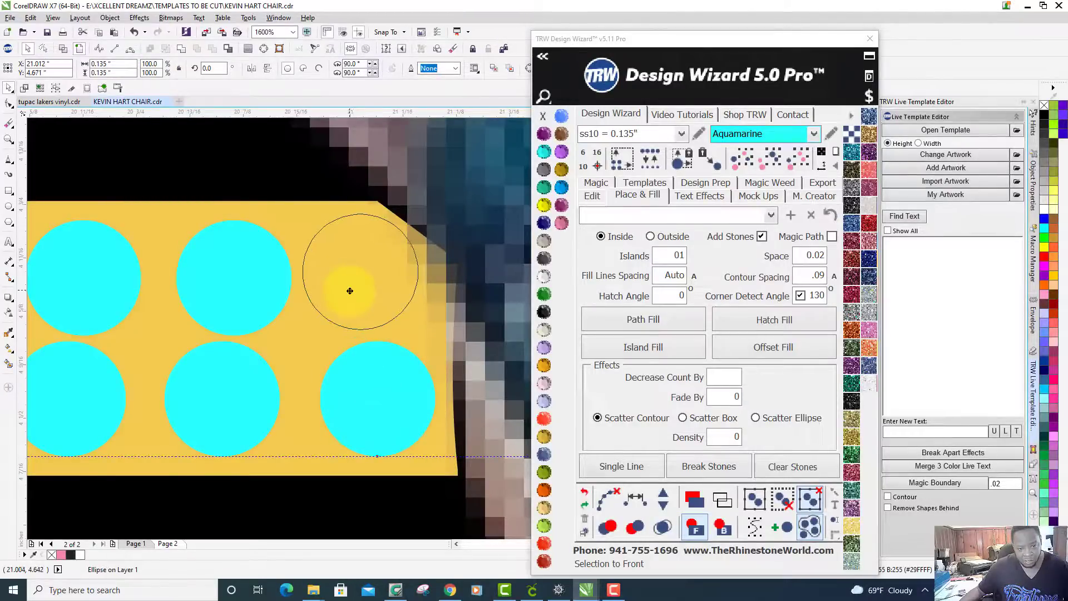
# Examine the rhinestones across the whole COMEDY lettering and the complete design on the page.
pyautogui.scroll(-8, 350, 290)
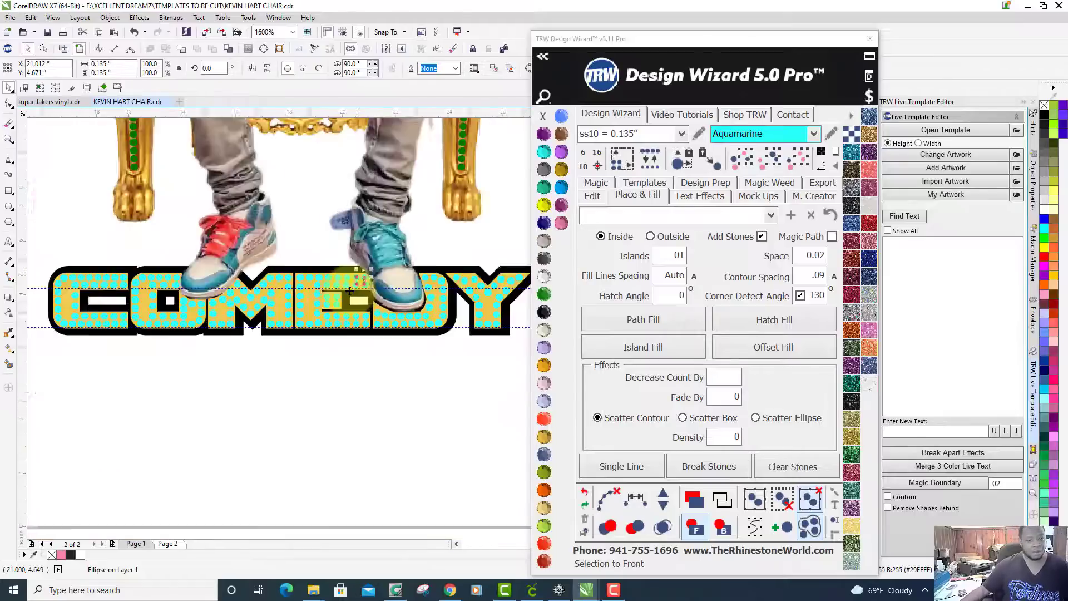
pyautogui.scroll(7, 413, 284)
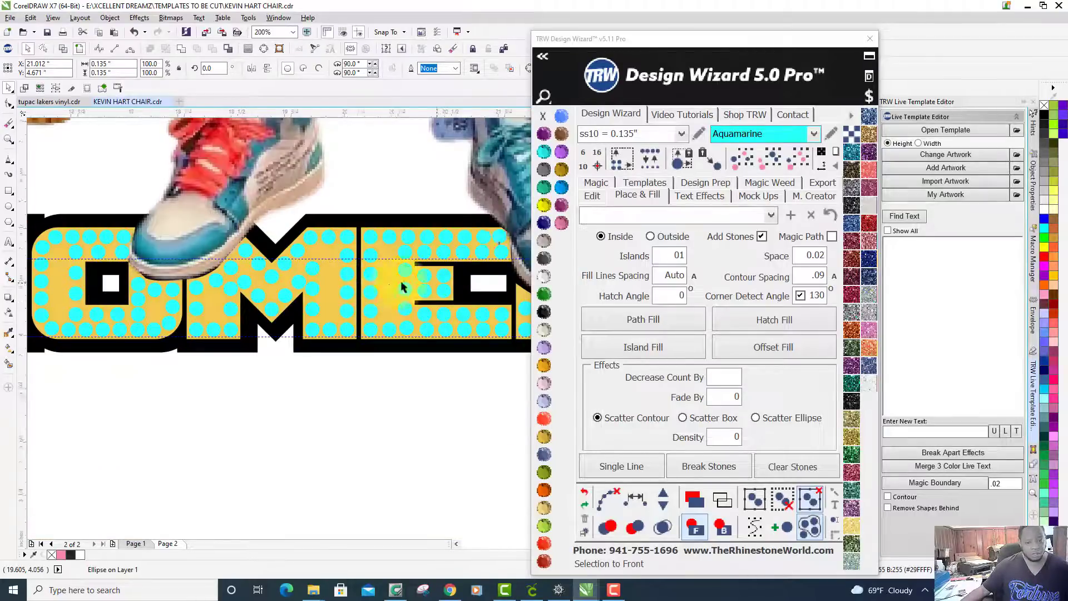
pyautogui.scroll(-3, 412, 285)
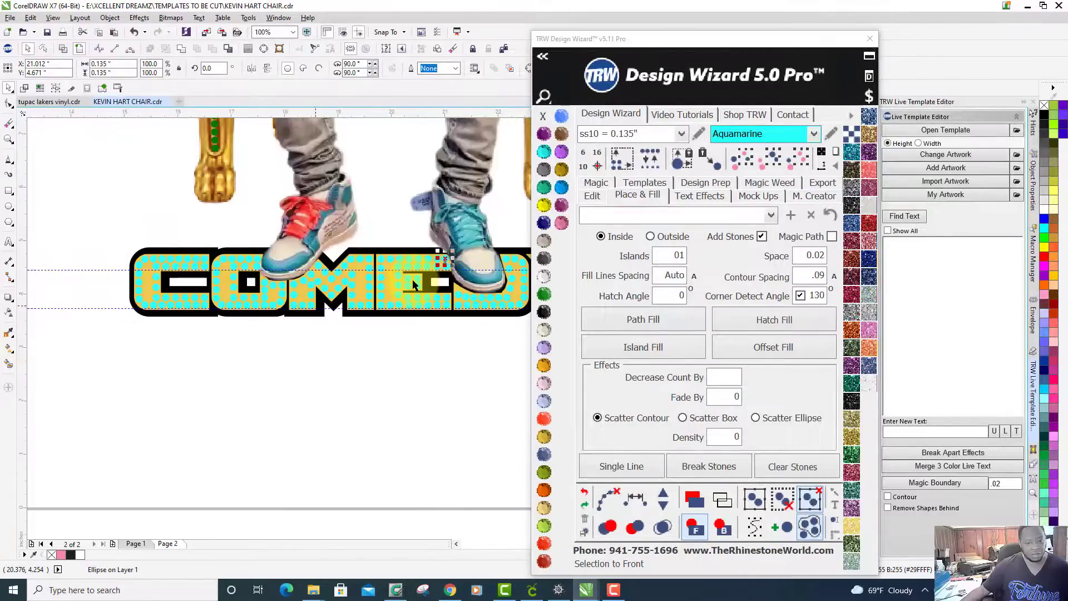
pyautogui.scroll(-2, 414, 285)
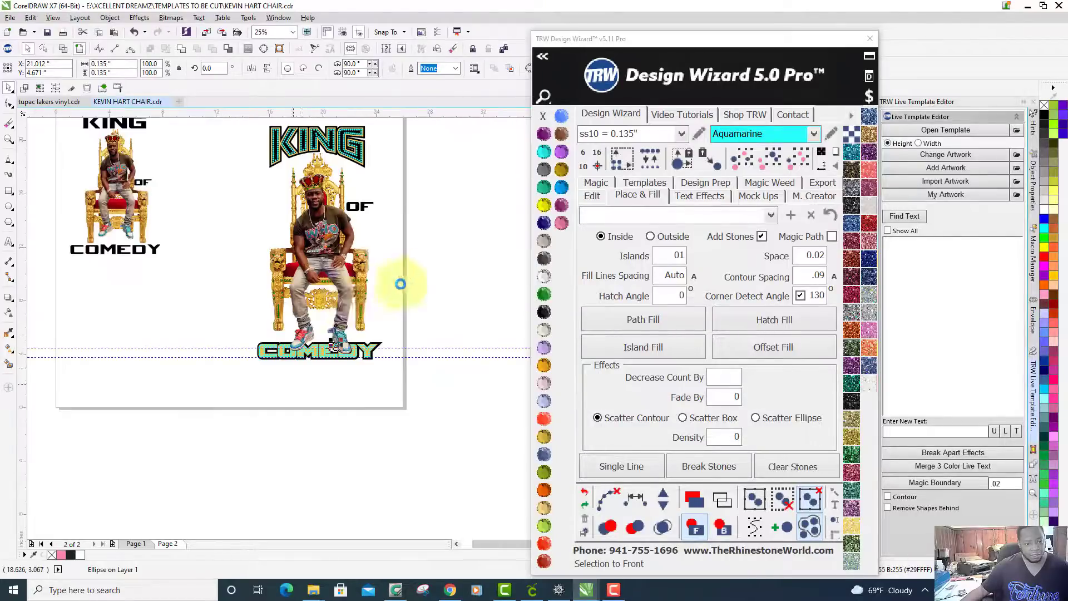
pyautogui.scroll(5, 239, 334)
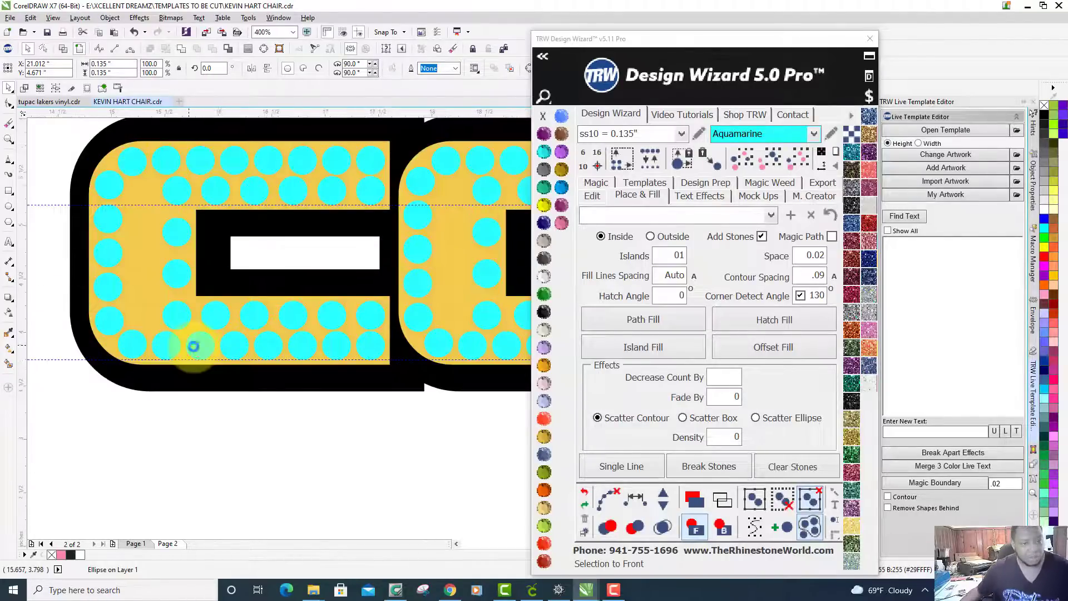
pyautogui.scroll(-2, 194, 347)
pyautogui.scroll(-2, 193, 348)
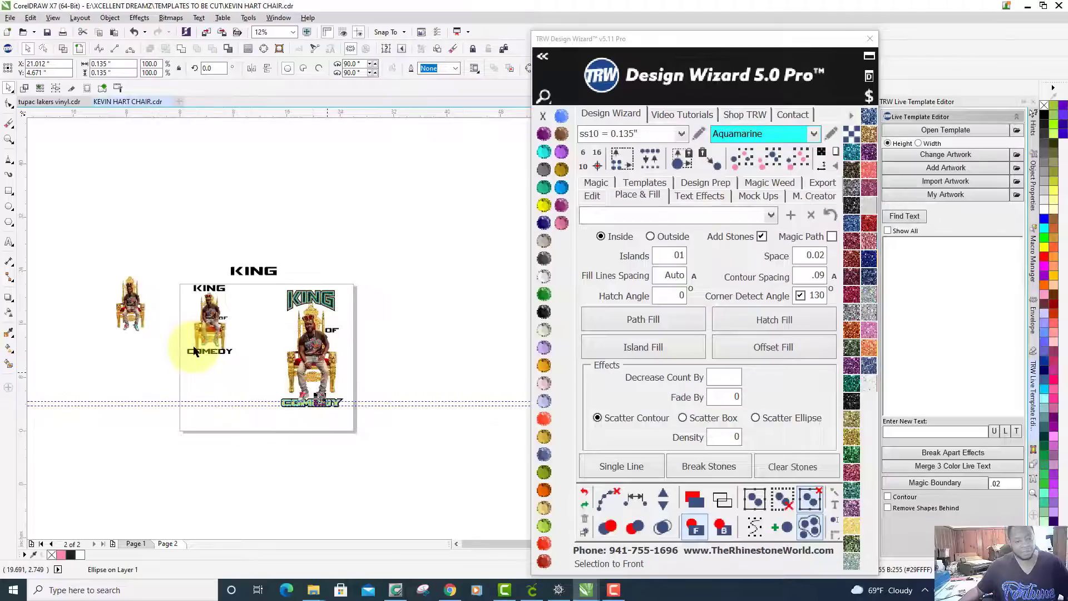
pyautogui.scroll(1, 208, 344)
pyautogui.click(375, 331)
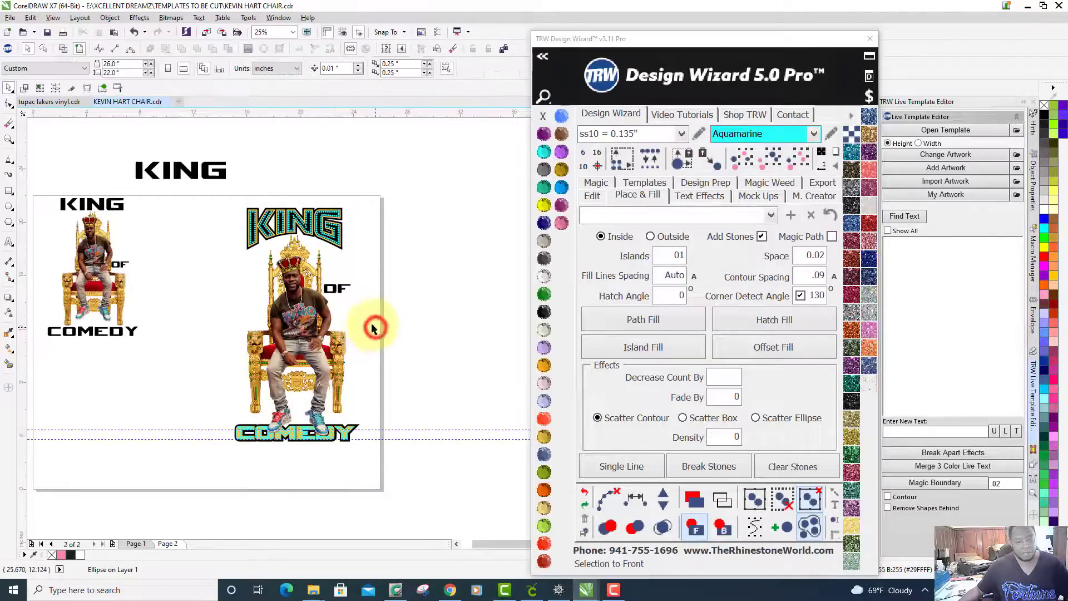
# Try to create a Mens T-Shirt Front mockup of the KING OF COMEDY design while the figure's bitmap is locked.
pyautogui.moveTo(208, 197); pyautogui.dragTo(395, 468)
pyautogui.click(757, 196)
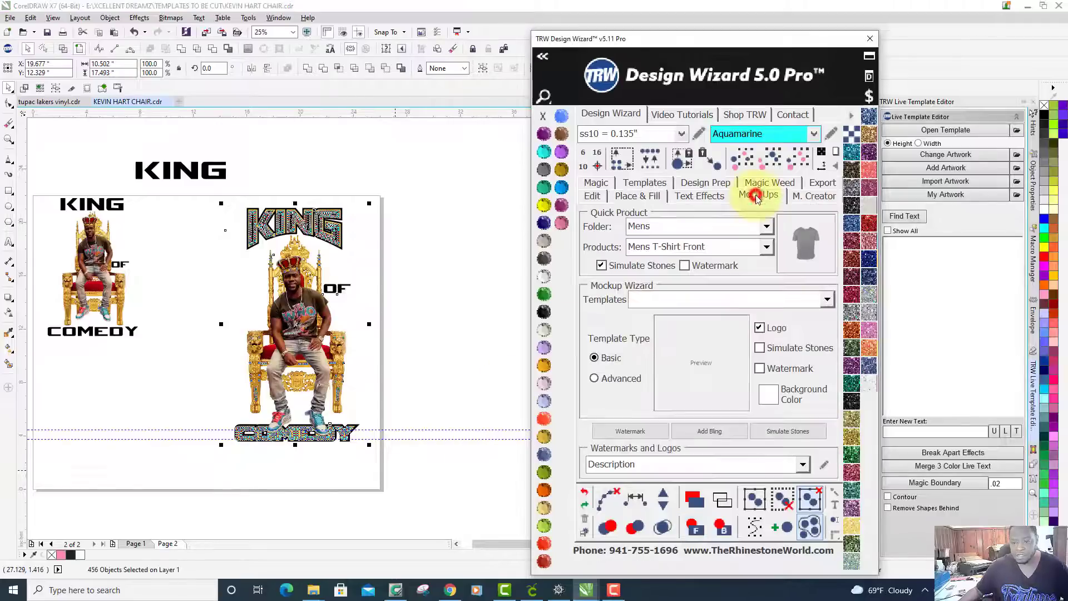
pyautogui.click(801, 256)
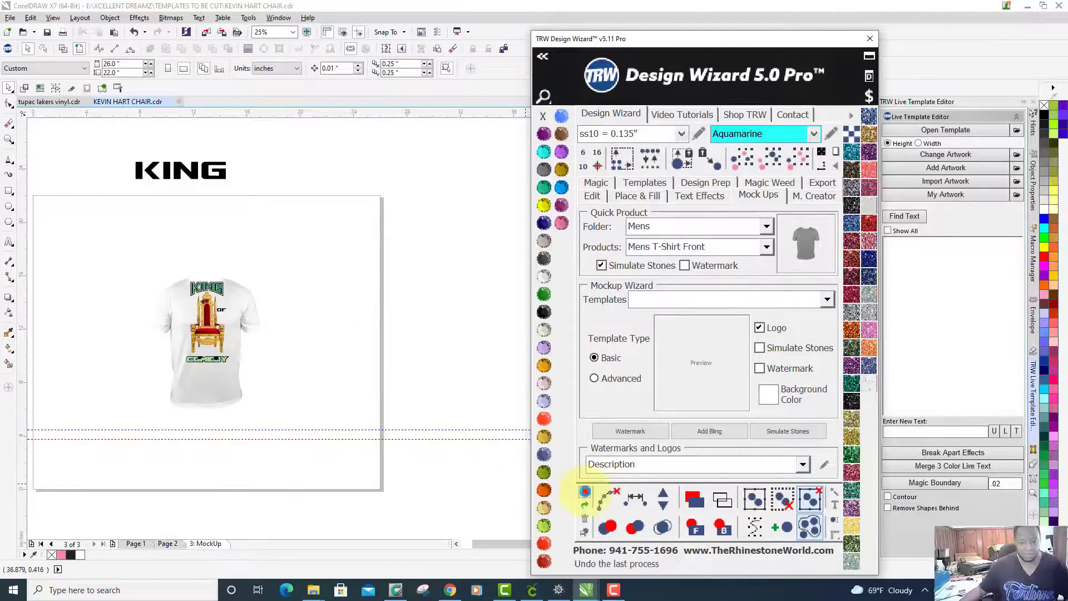
pyautogui.click(585, 492)
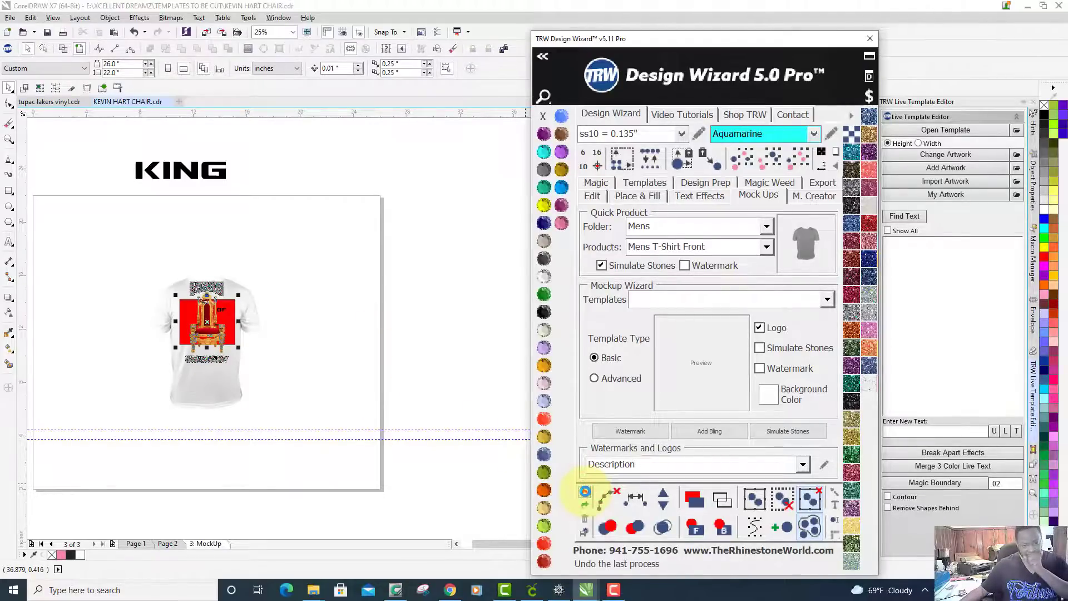
pyautogui.click(585, 494)
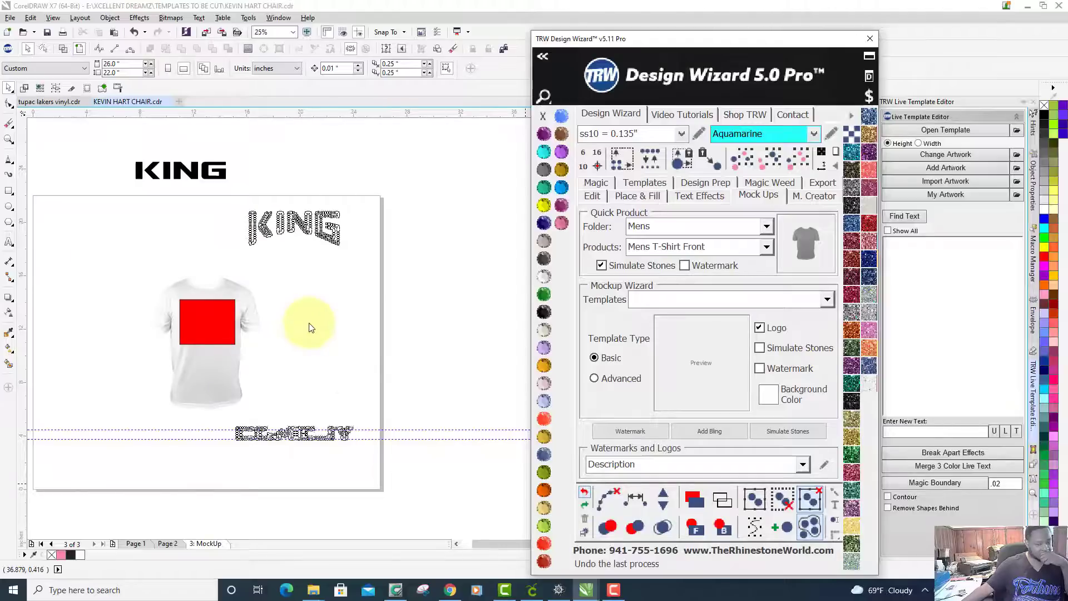
# Unlock the bitmap of the seated man in the large KING OF COMEDY design.
pyautogui.rightClick(309, 323)
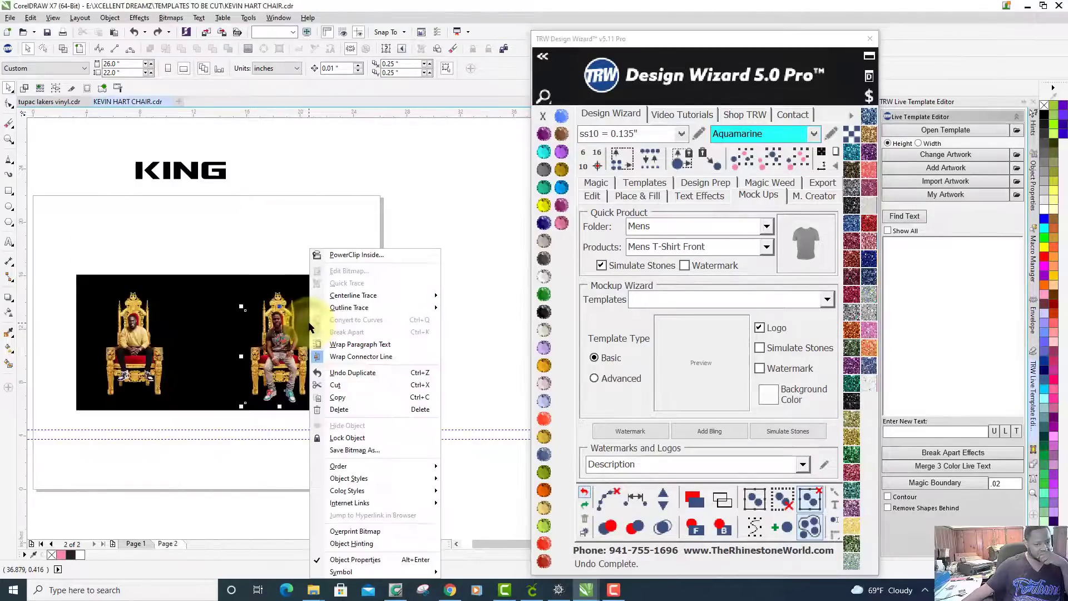
pyautogui.click(406, 217)
pyautogui.click(301, 313)
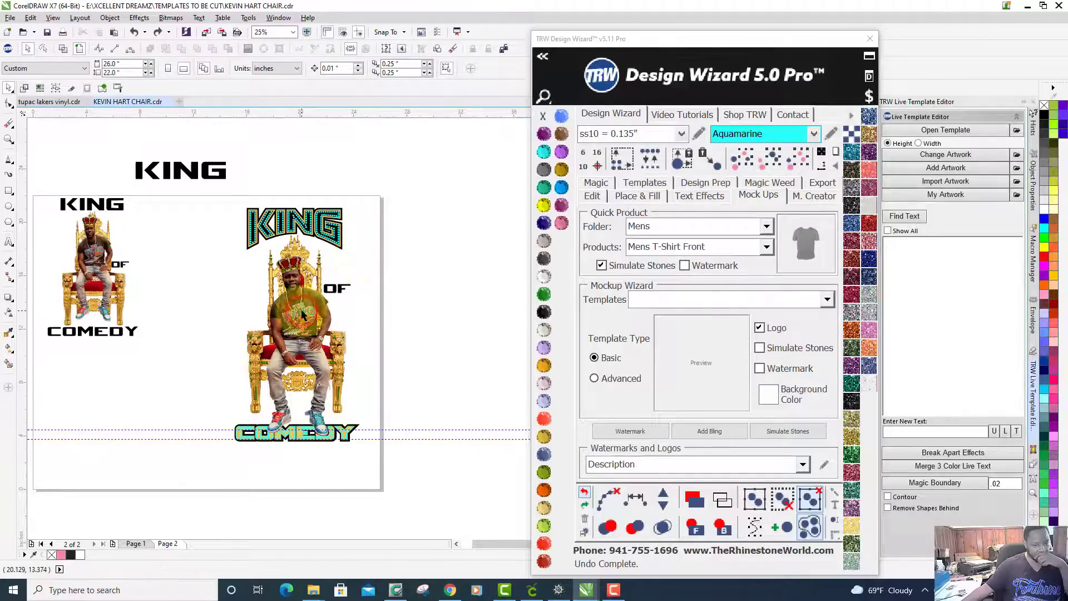
pyautogui.rightClick(301, 314)
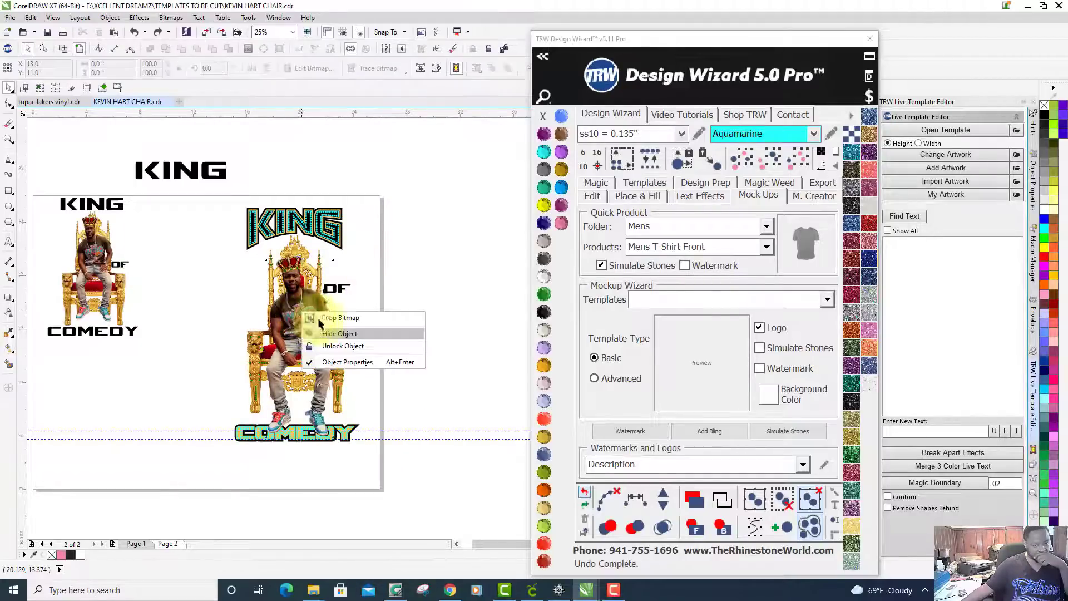
pyautogui.click(369, 347)
# Create a T-shirt mockup of the full design with the unlocked figure and undo it.
pyautogui.moveTo(201, 191); pyautogui.dragTo(378, 455)
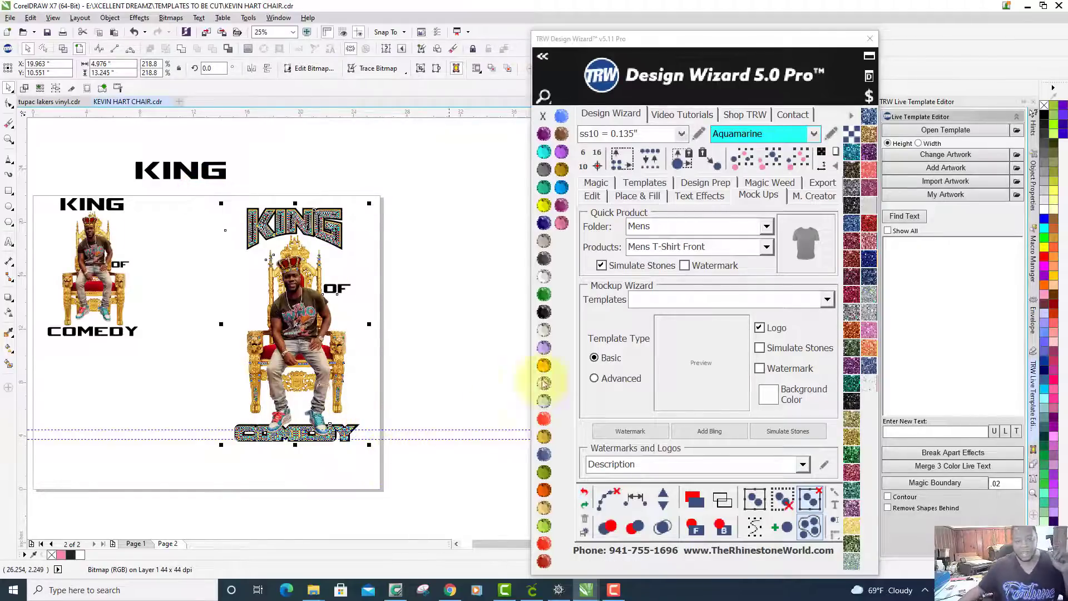
pyautogui.click(806, 247)
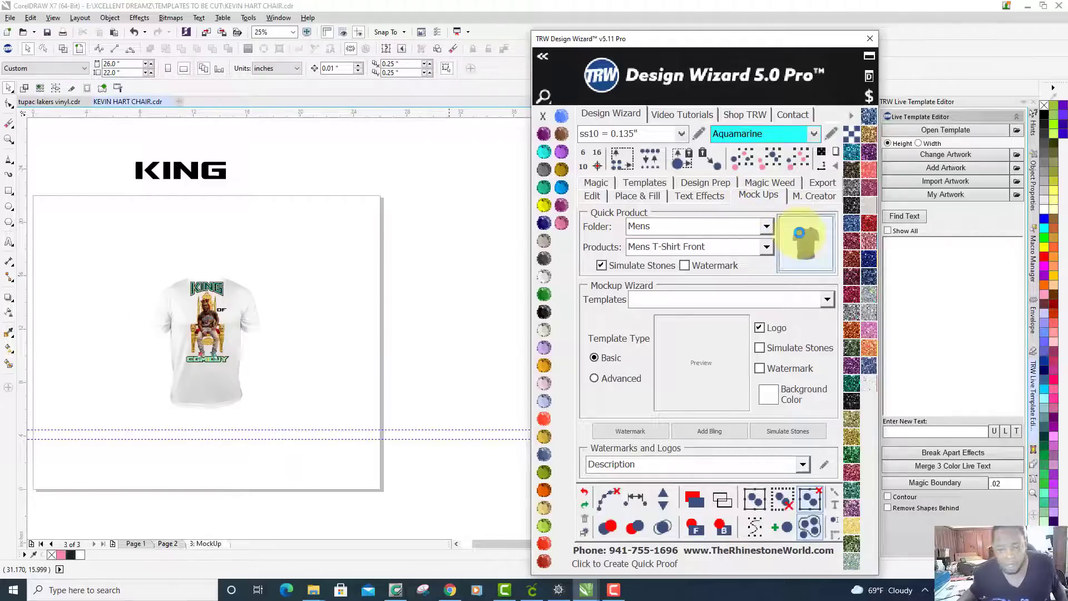
pyautogui.click(586, 494)
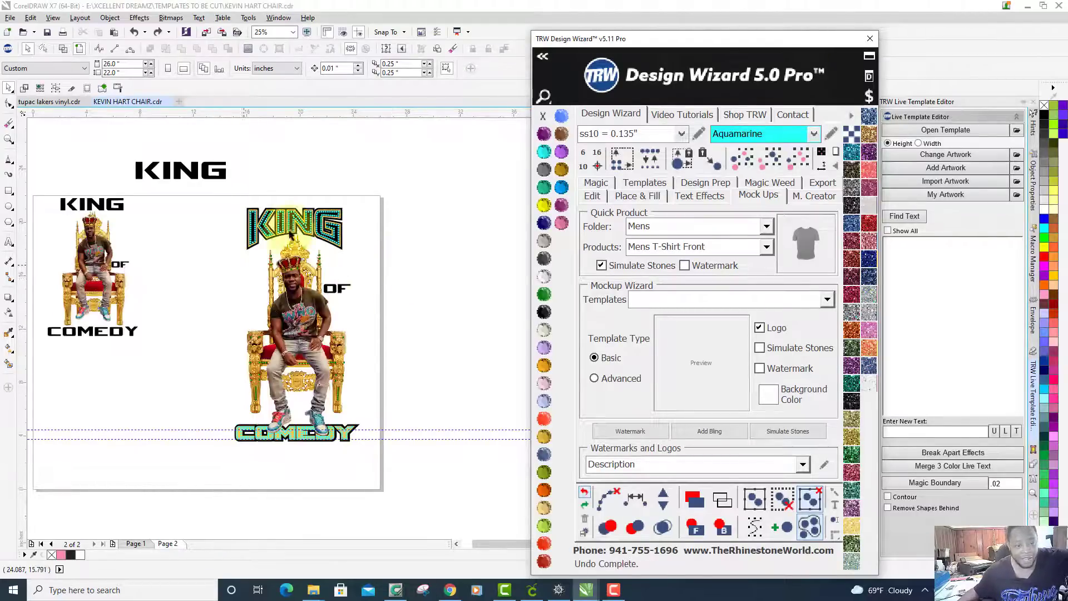
# Create a quick product mockup of the entire KING OF COMEDY design using the Mens folder and the Mens T-Shirt Front product.
pyautogui.moveTo(213, 191); pyautogui.dragTo(395, 459)
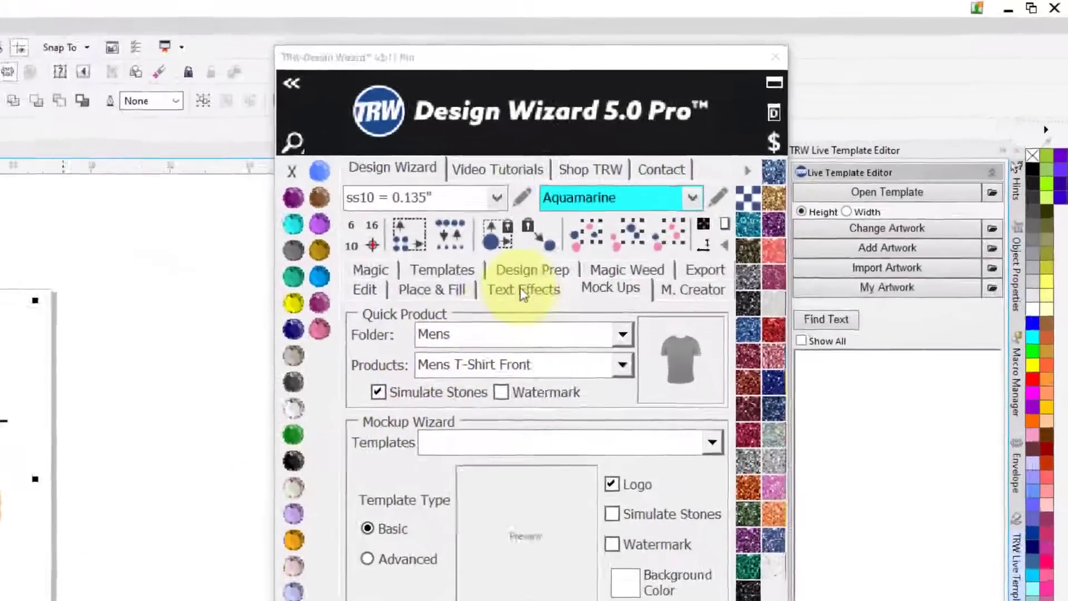
pyautogui.click(700, 196)
pyautogui.click(565, 320)
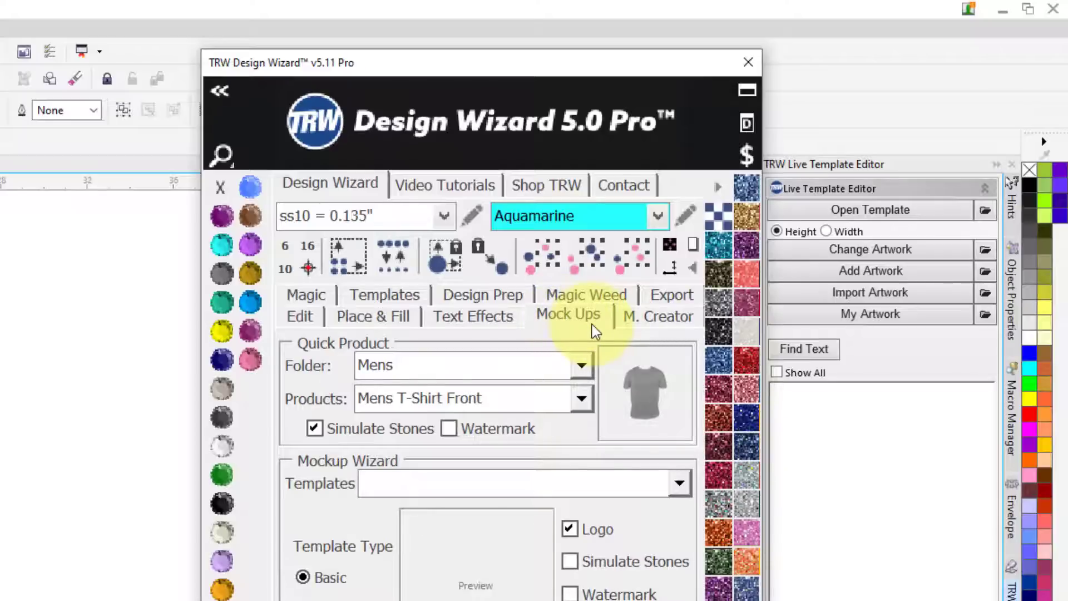
pyautogui.click(582, 367)
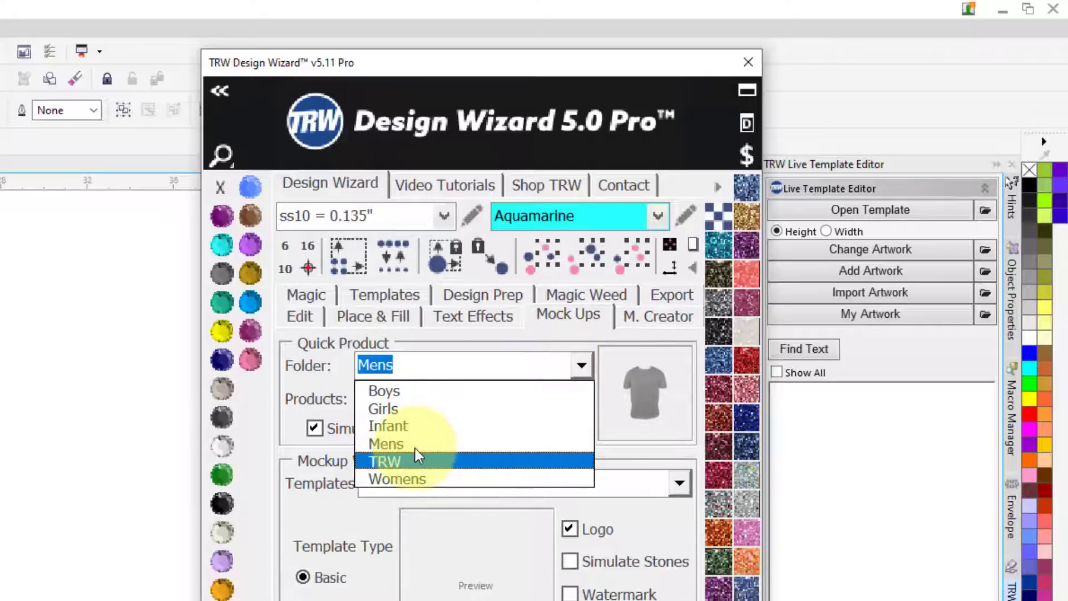
pyautogui.click(437, 448)
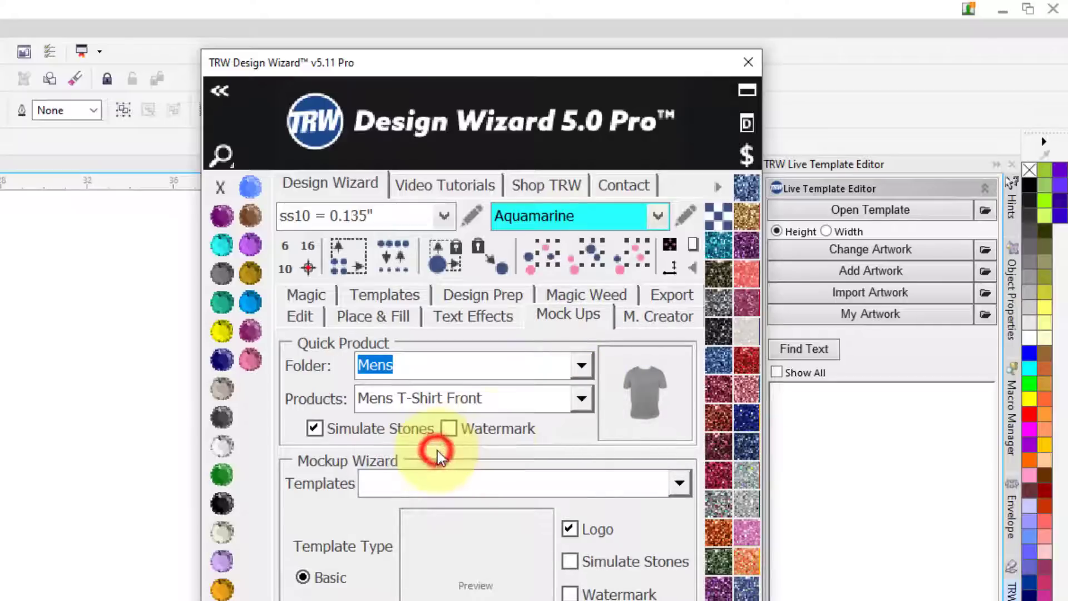
pyautogui.click(581, 399)
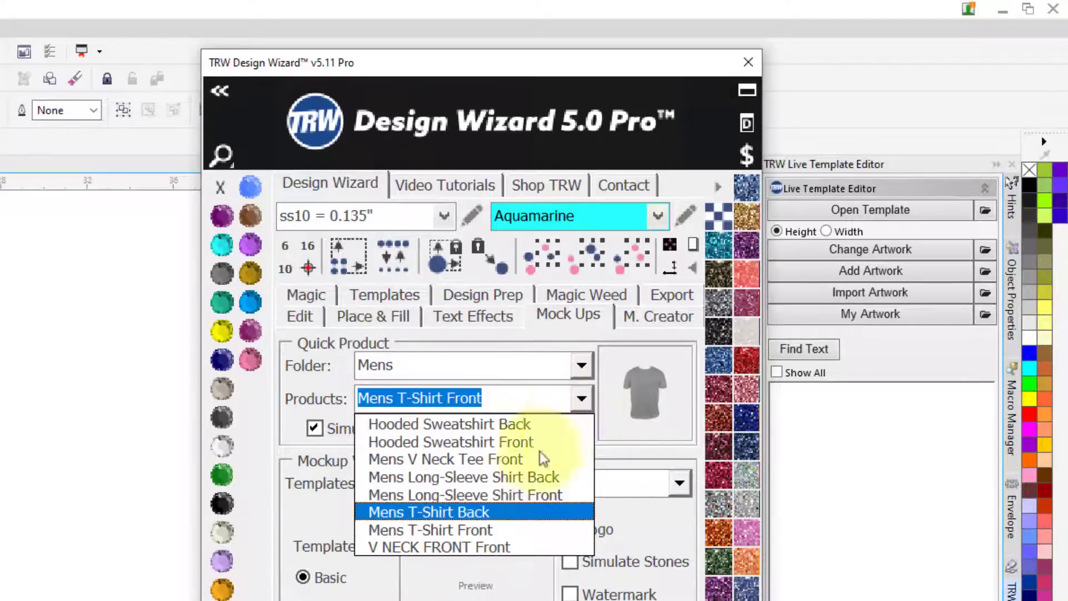
pyautogui.click(470, 529)
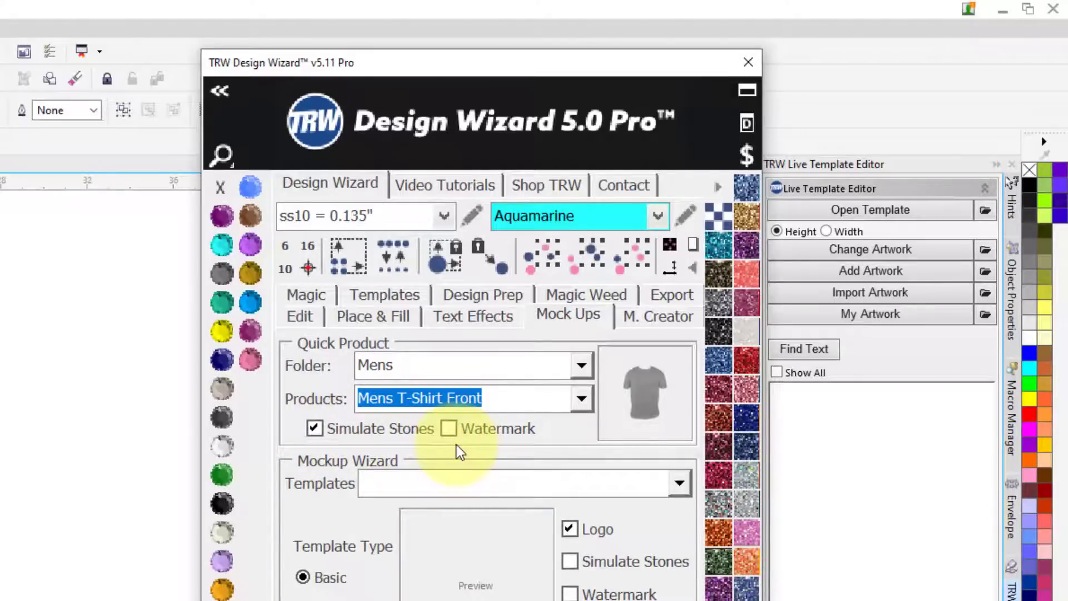
pyautogui.click(656, 398)
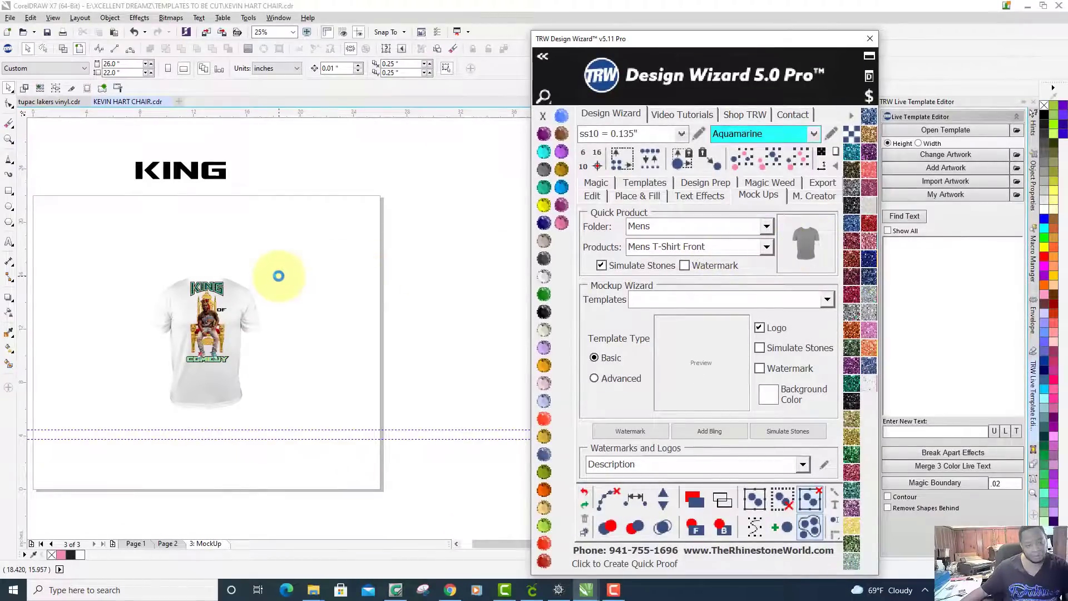
pyautogui.click(279, 275)
pyautogui.scroll(2, 170, 377)
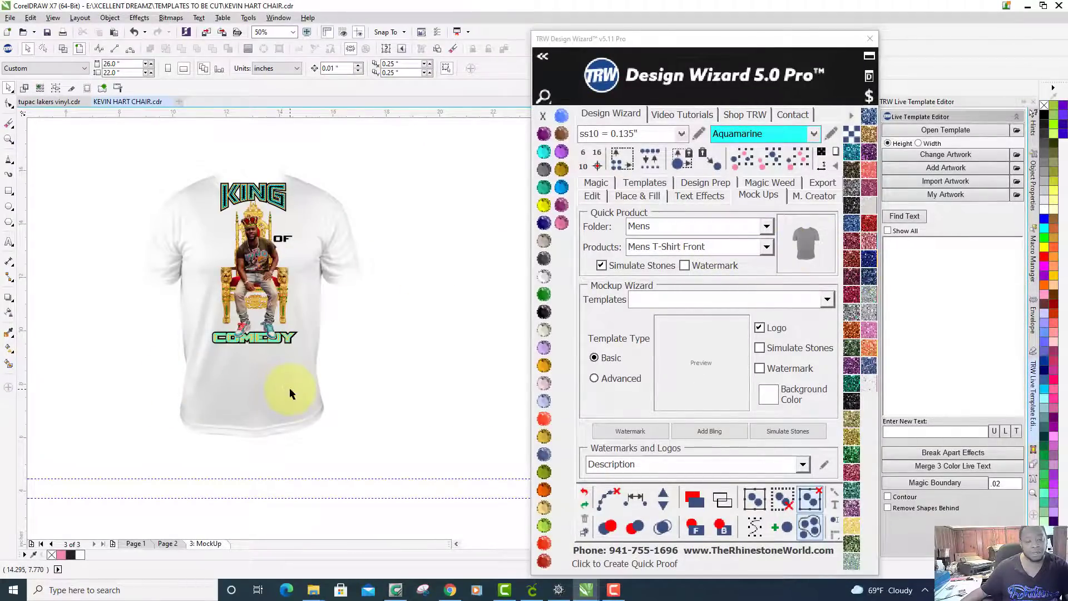
# Move the blank T-shirt image upward behind the KING OF COMEDY design so the artwork sits lower on the shirt.
pyautogui.click(290, 389)
pyautogui.moveTo(299, 395); pyautogui.dragTo(300, 371)
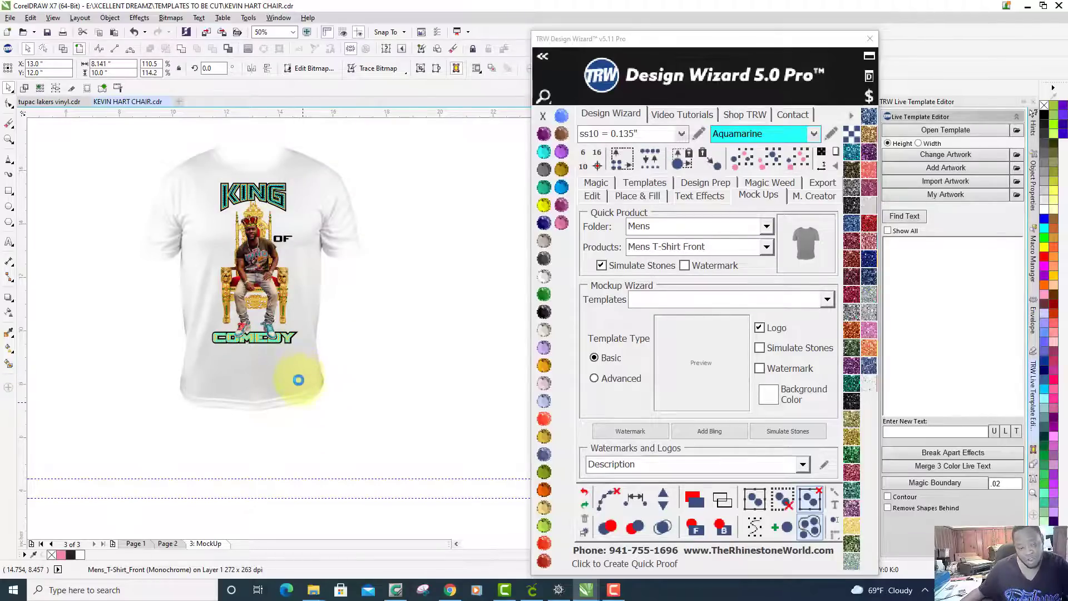
pyautogui.click(298, 384)
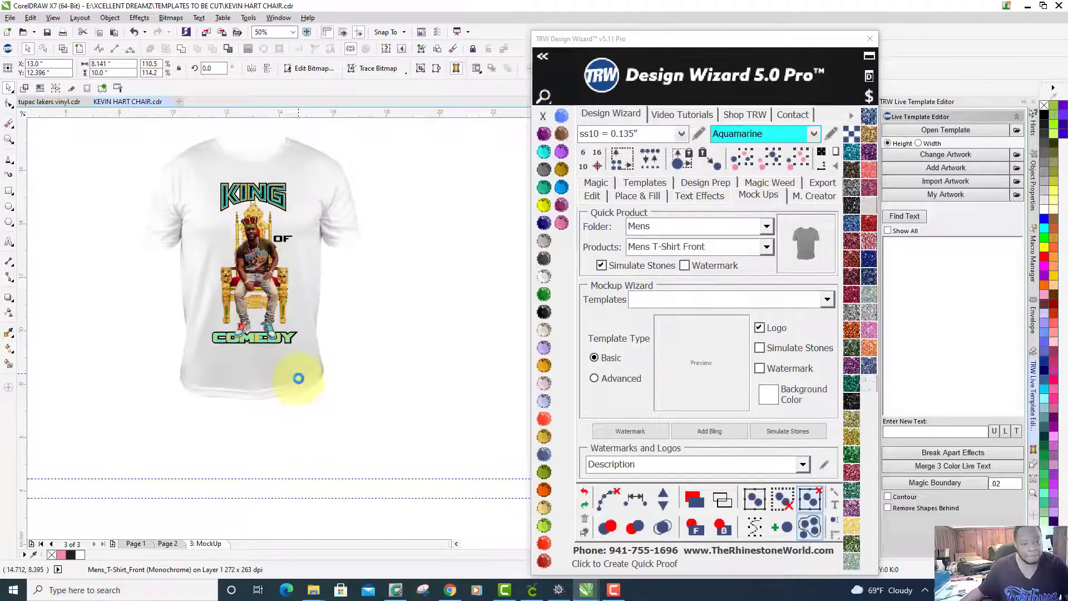
pyautogui.moveTo(299, 376); pyautogui.dragTo(300, 372)
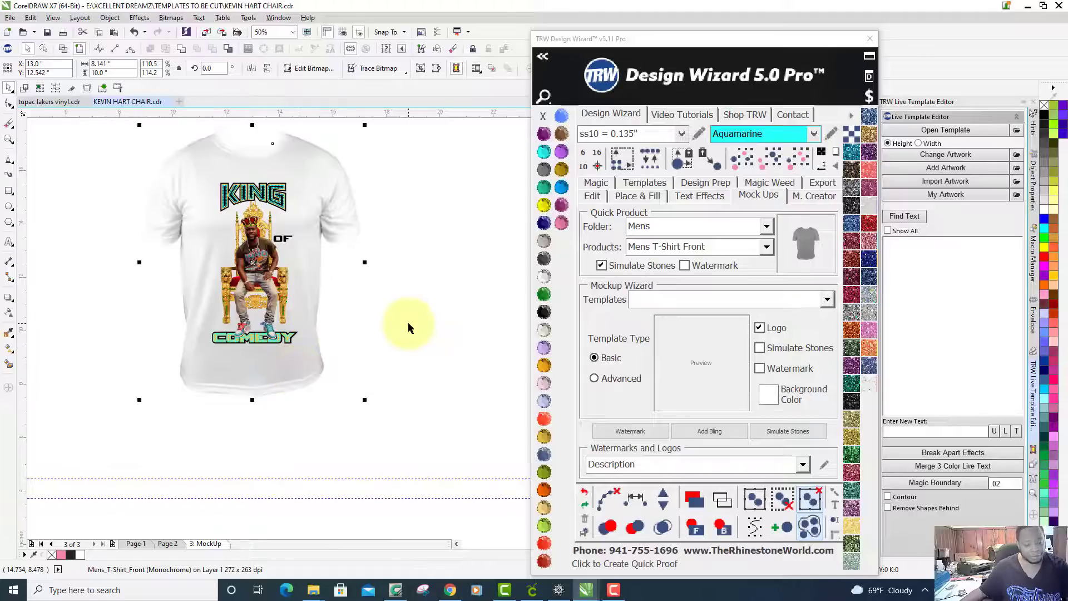
# Select all Aquamarine rhinestones of the same size and colour in the mockup design and recolour them to Crystal.
pyautogui.scroll(1, 409, 323)
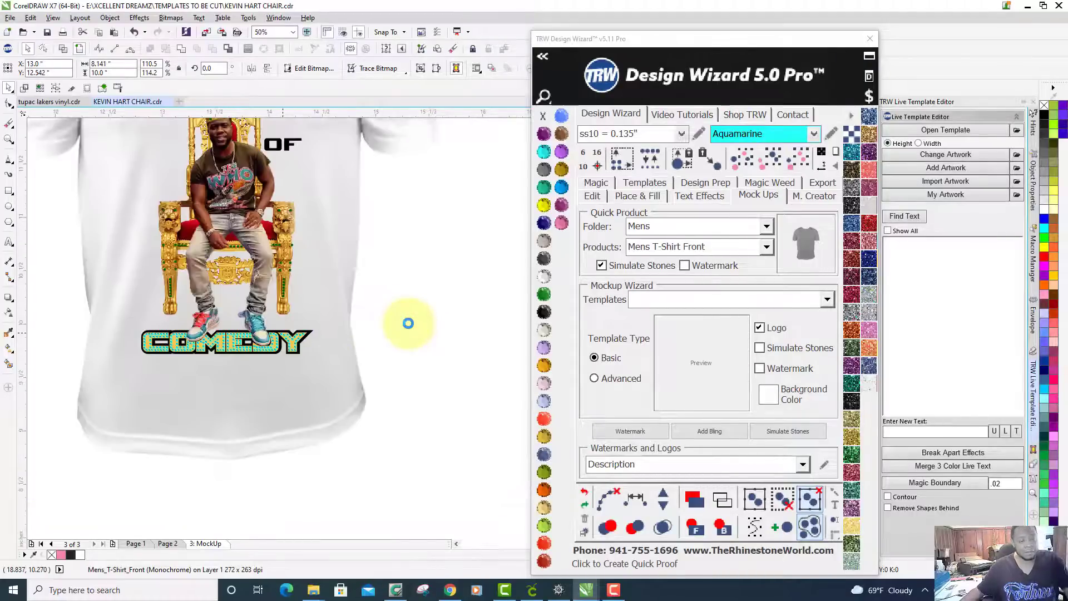
pyautogui.scroll(2, 408, 323)
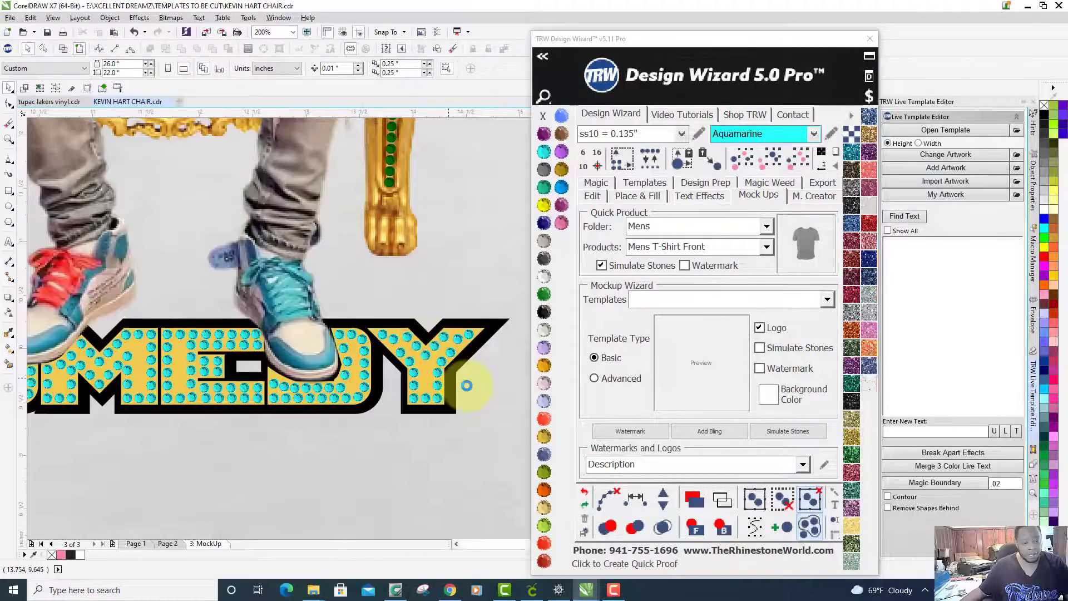
pyautogui.scroll(-1, 466, 385)
pyautogui.scroll(1, 467, 386)
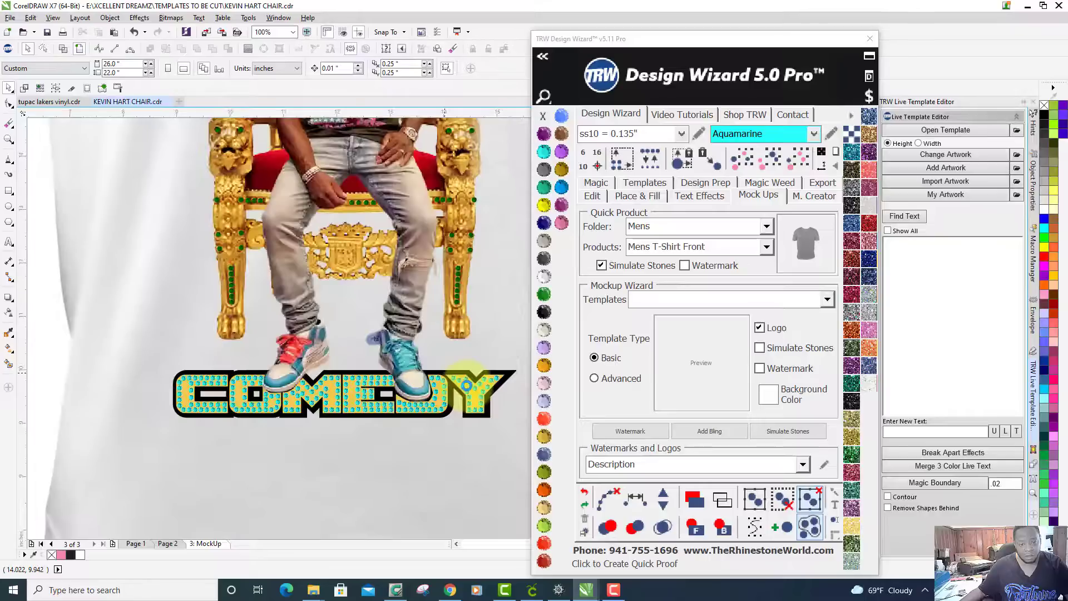
pyautogui.scroll(-1, 466, 385)
pyautogui.scroll(2, 467, 385)
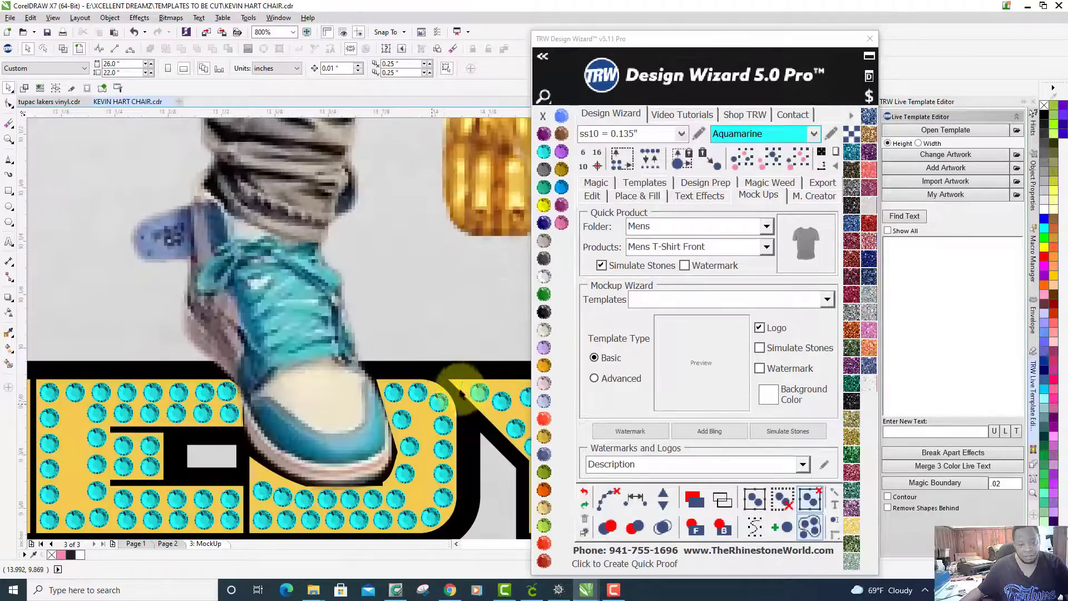
pyautogui.click(439, 403)
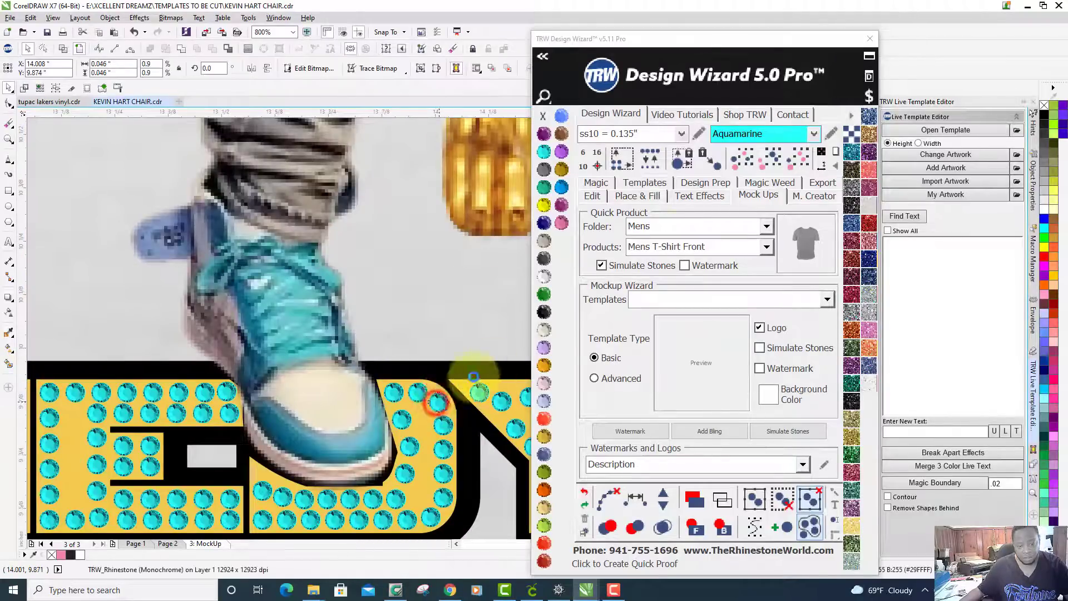
pyautogui.click(805, 155)
pyautogui.click(545, 278)
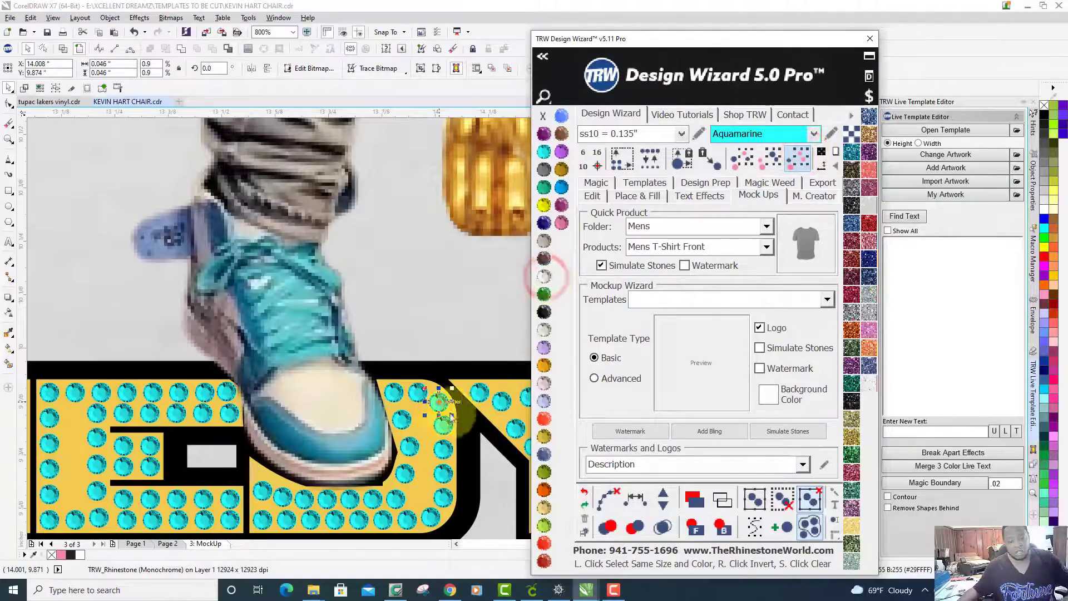
pyautogui.click(427, 445)
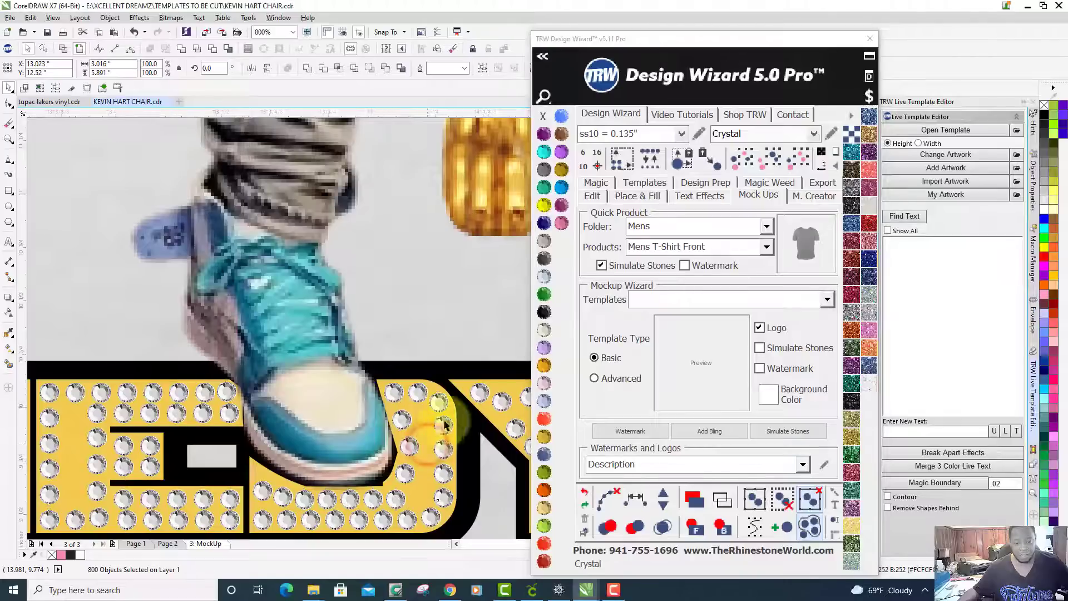
# Fill the yellow inner lettering behind the COMEDY rhinestones with the Crystal colour.
pyautogui.scroll(-1, 428, 445)
pyautogui.click(449, 400)
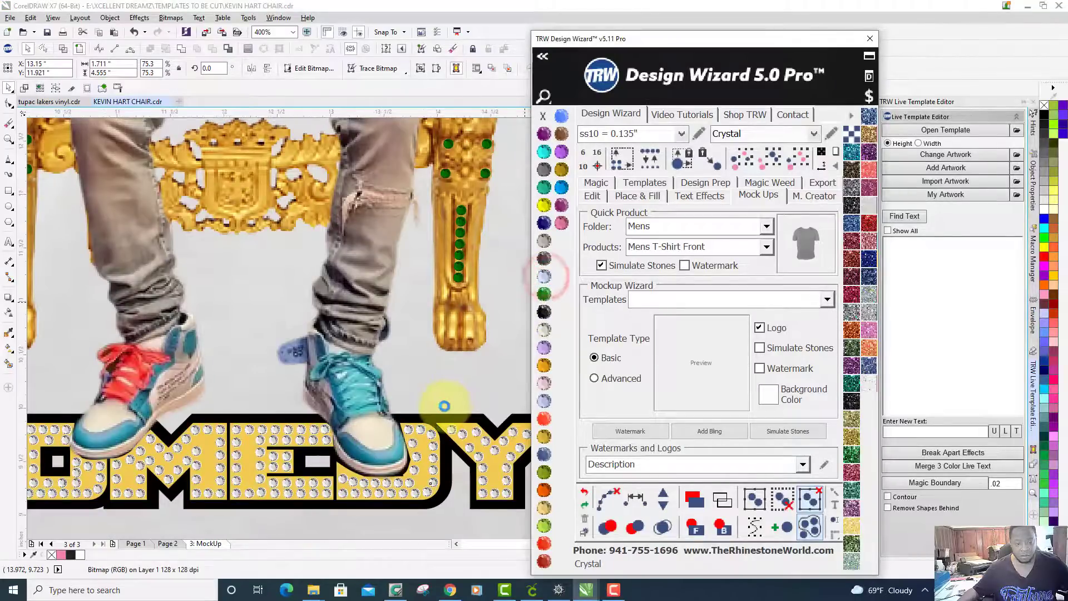
pyautogui.scroll(-1, 445, 405)
pyautogui.click(462, 441)
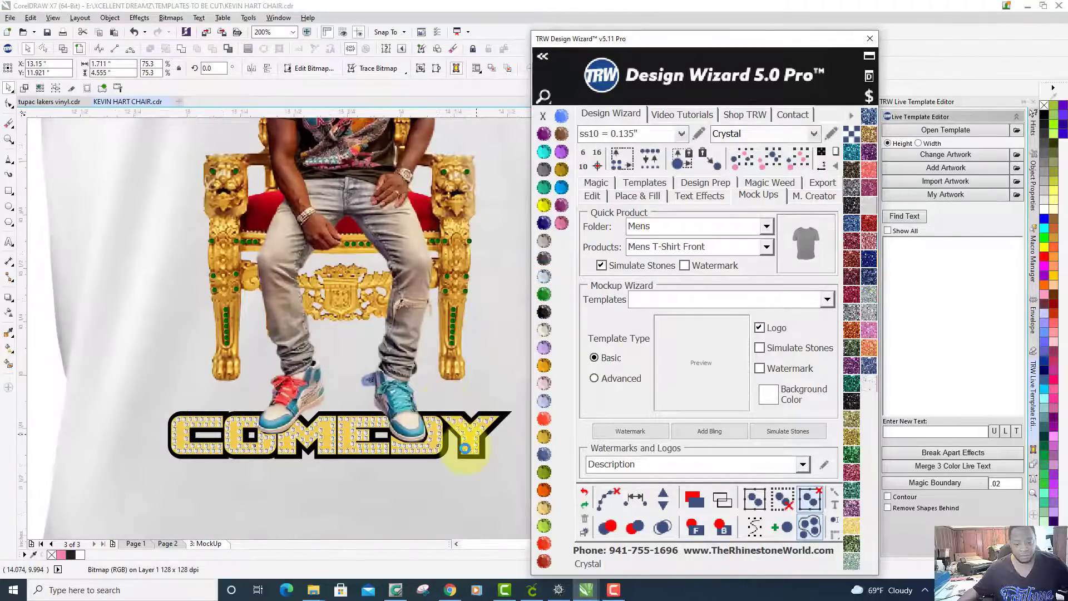
pyautogui.scroll(1, 465, 448)
pyautogui.click(465, 452)
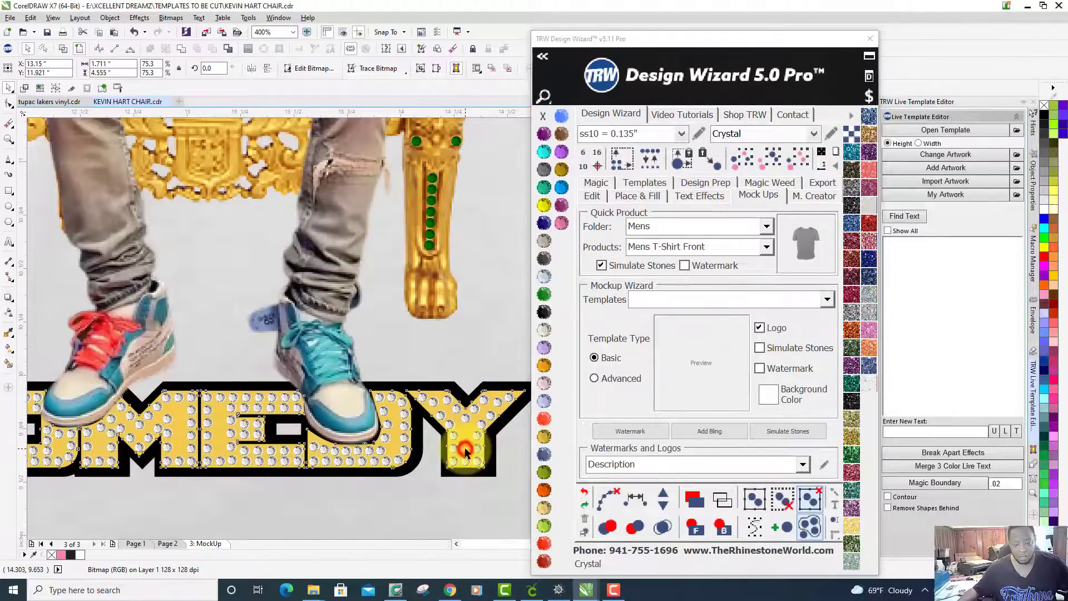
pyautogui.click(544, 276)
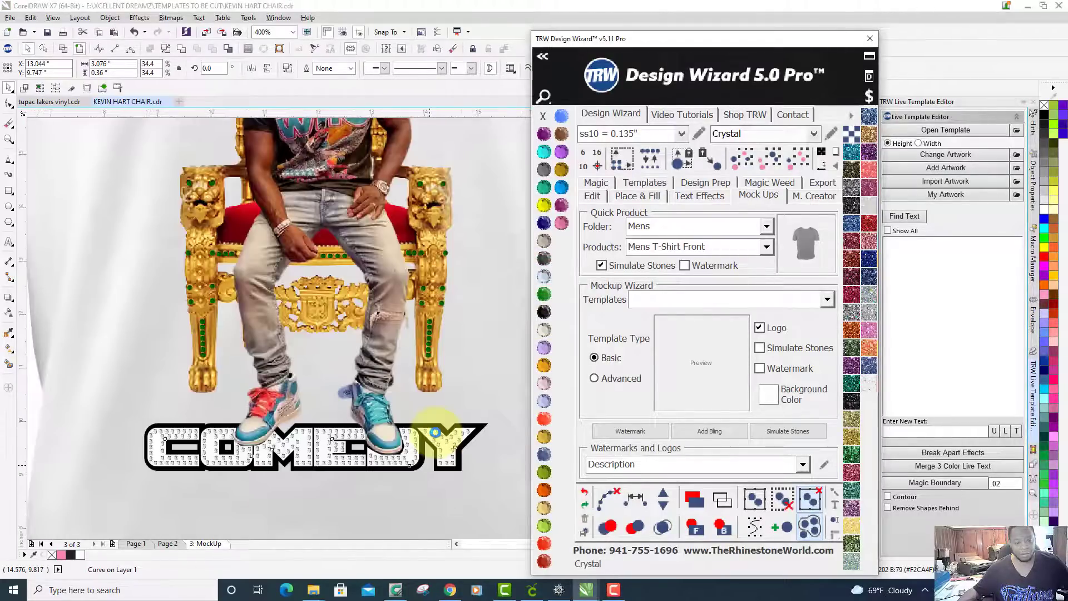
# Fill the black inner lettering behind the KING rhinestones with the Crystal colour.
pyautogui.scroll(-3, 436, 432)
pyautogui.scroll(-2, 443, 321)
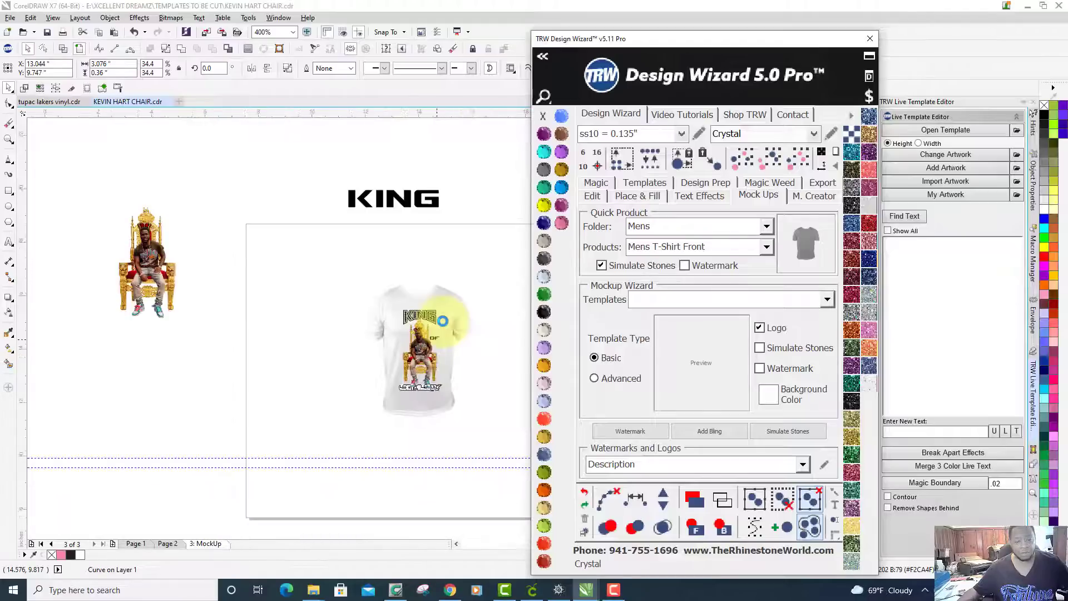
pyautogui.scroll(2, 443, 321)
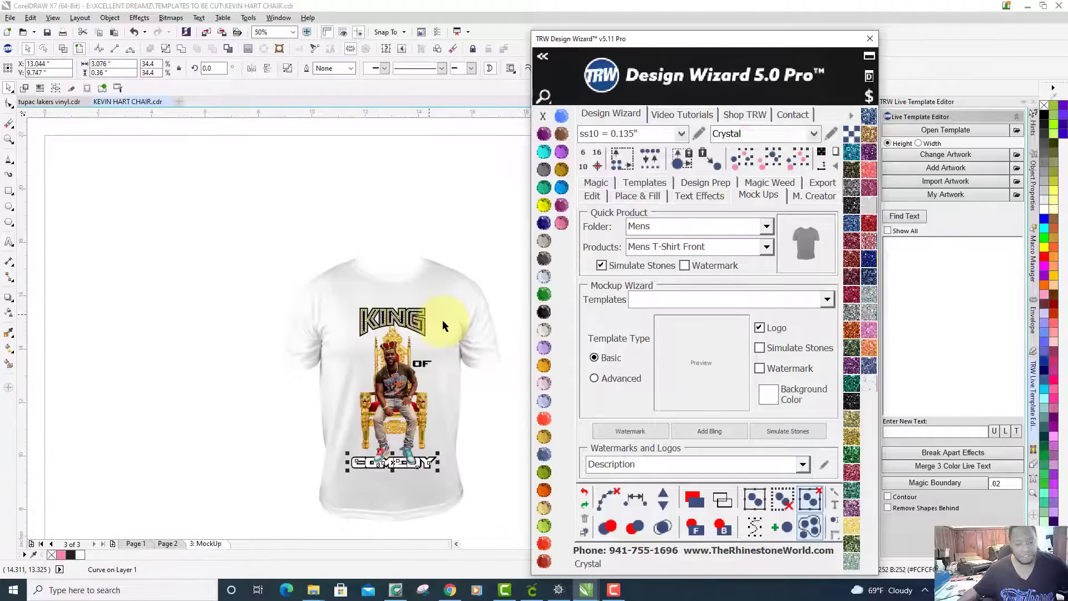
pyautogui.scroll(2, 442, 321)
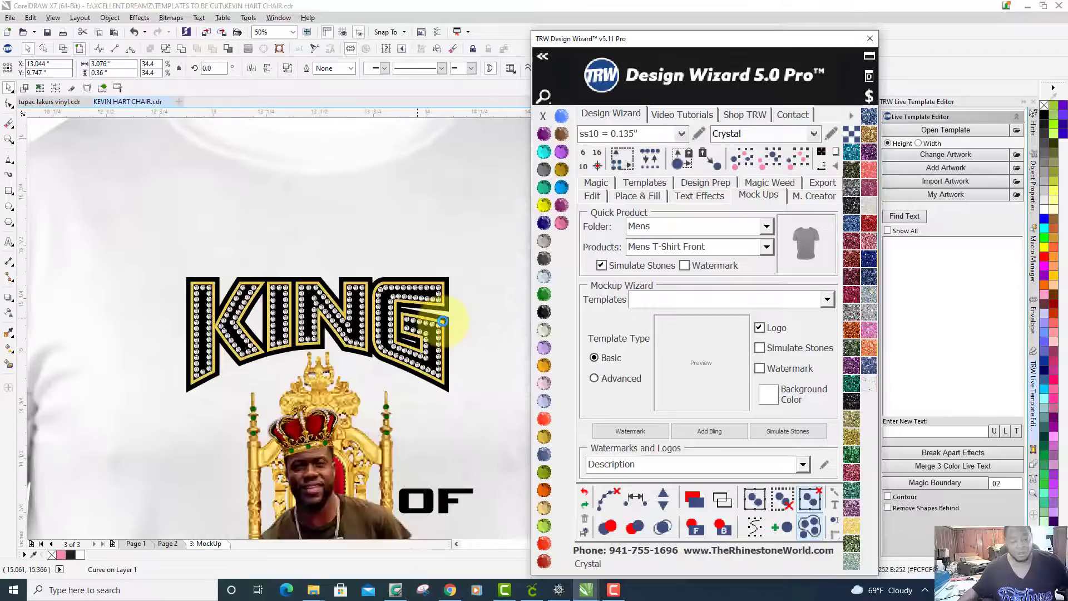
pyautogui.scroll(3, 443, 321)
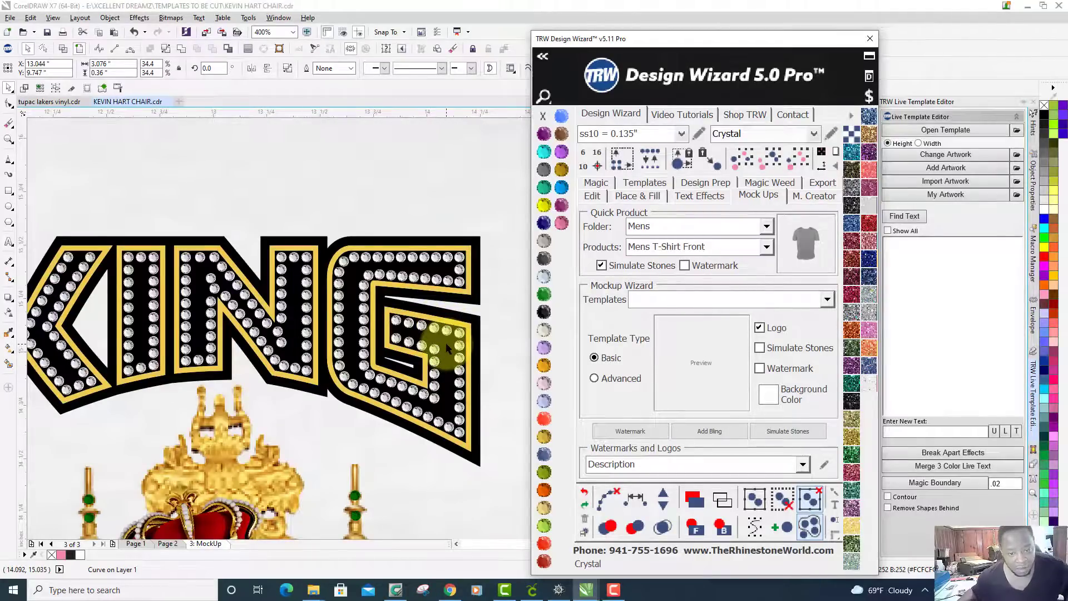
pyautogui.click(446, 342)
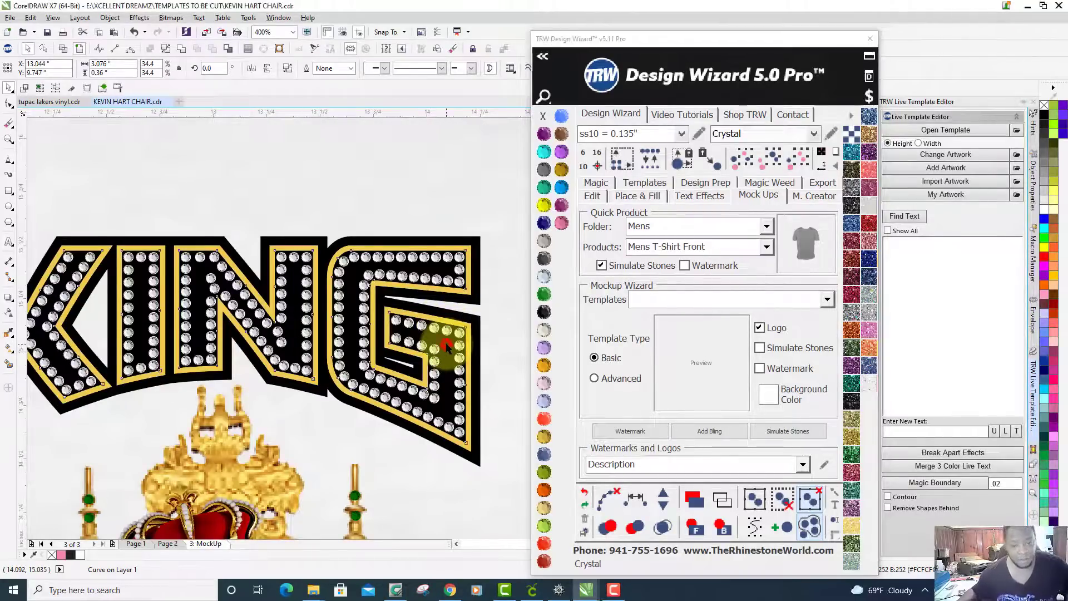
pyautogui.click(544, 277)
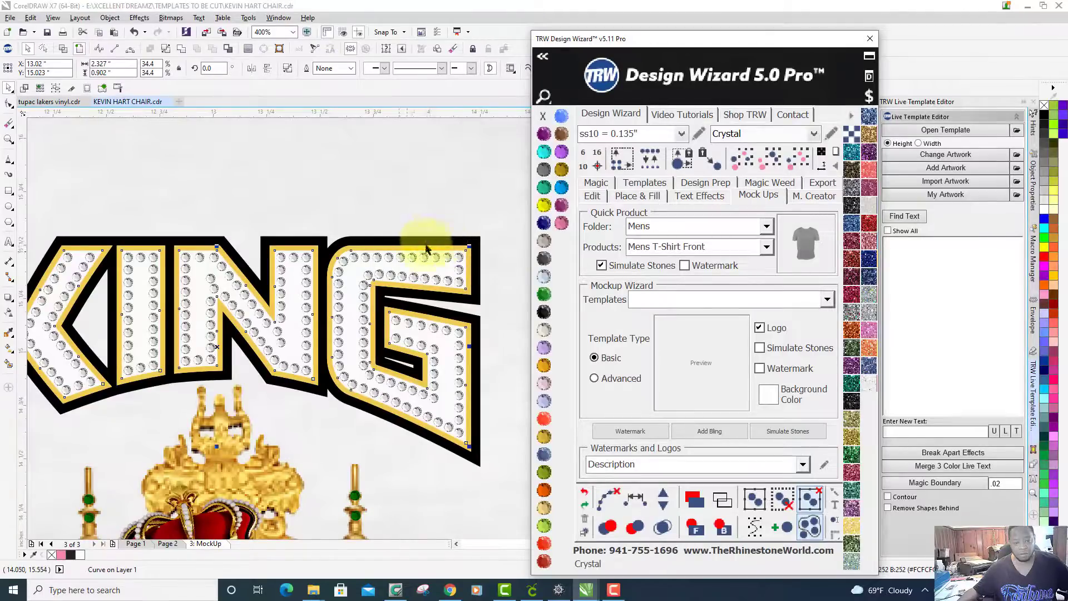
# Create an Outside island contour around COMEDY's black backing shape with .02 contour spacing and Add Stones turned off.
pyautogui.scroll(-2, 426, 240)
pyautogui.scroll(-2, 388, 260)
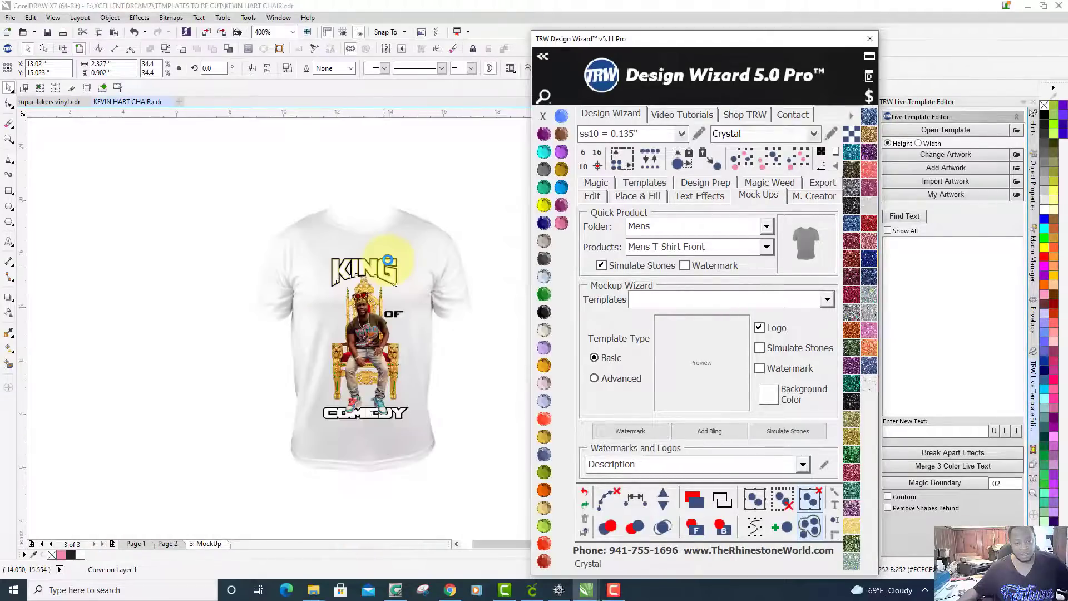
pyautogui.scroll(-2, 388, 260)
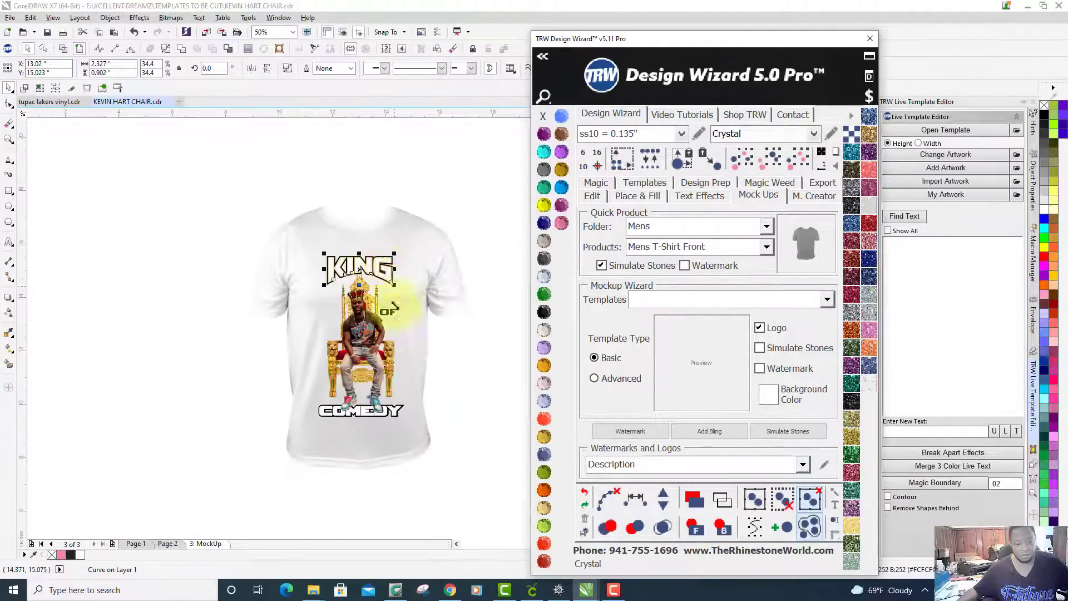
pyautogui.scroll(2, 396, 322)
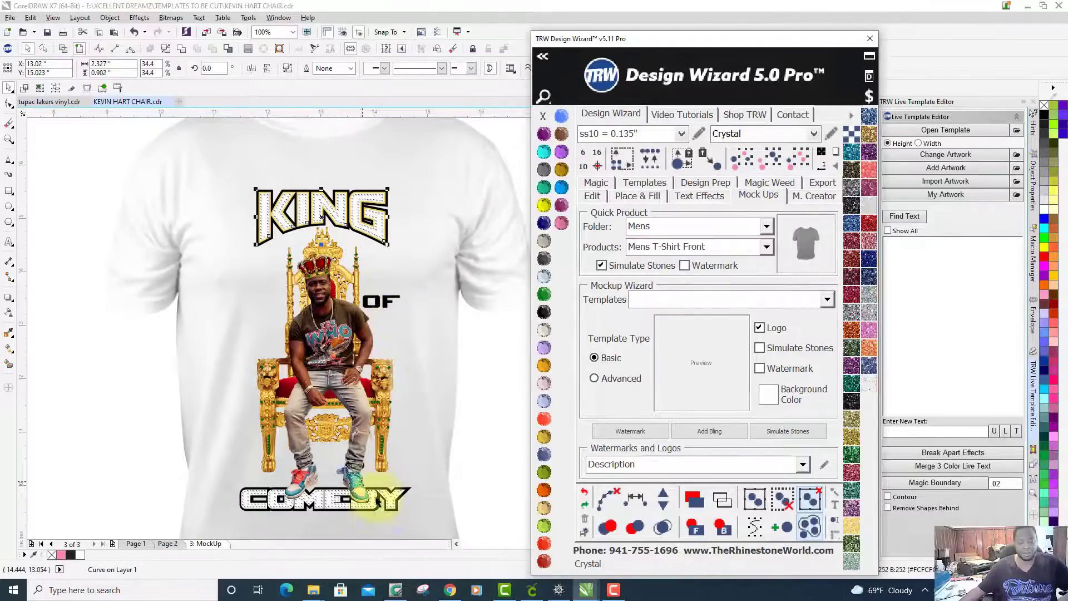
pyautogui.scroll(4, 372, 519)
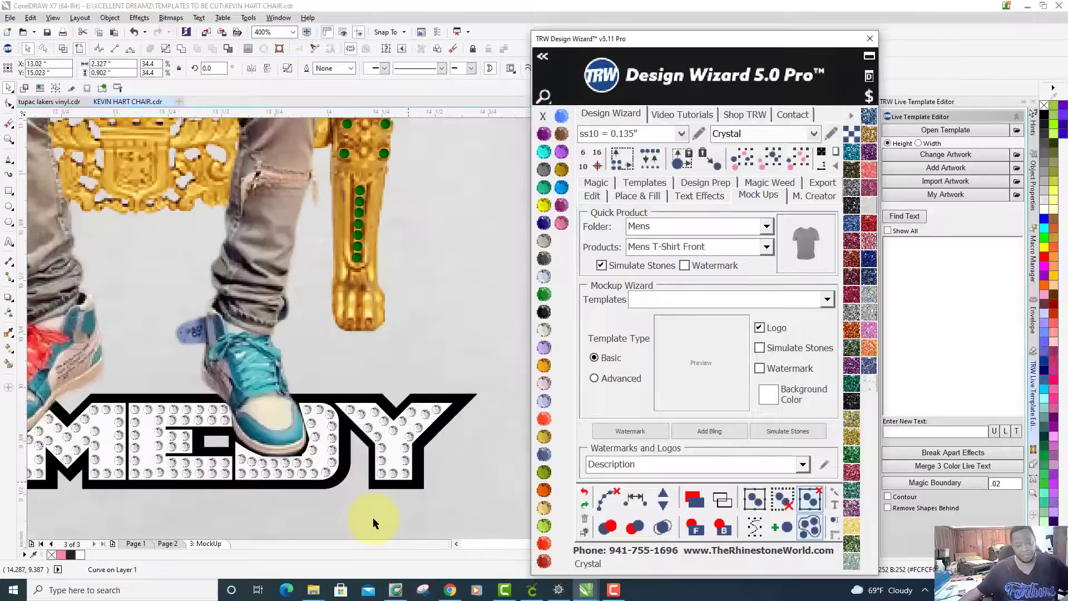
pyautogui.click(466, 402)
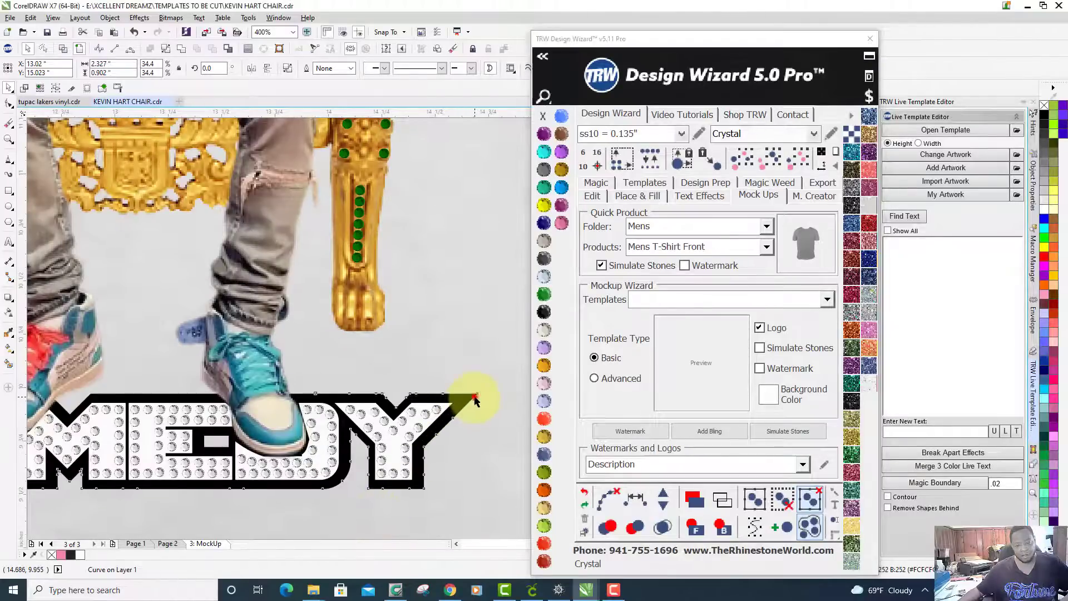
pyautogui.click(637, 195)
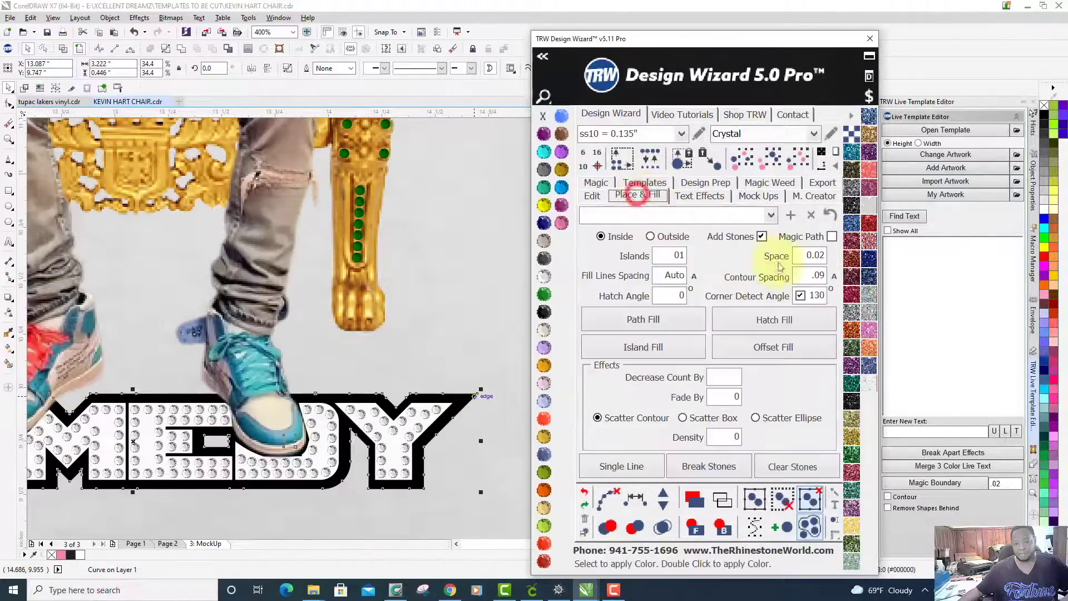
pyautogui.click(803, 281)
pyautogui.press('BackSpace')
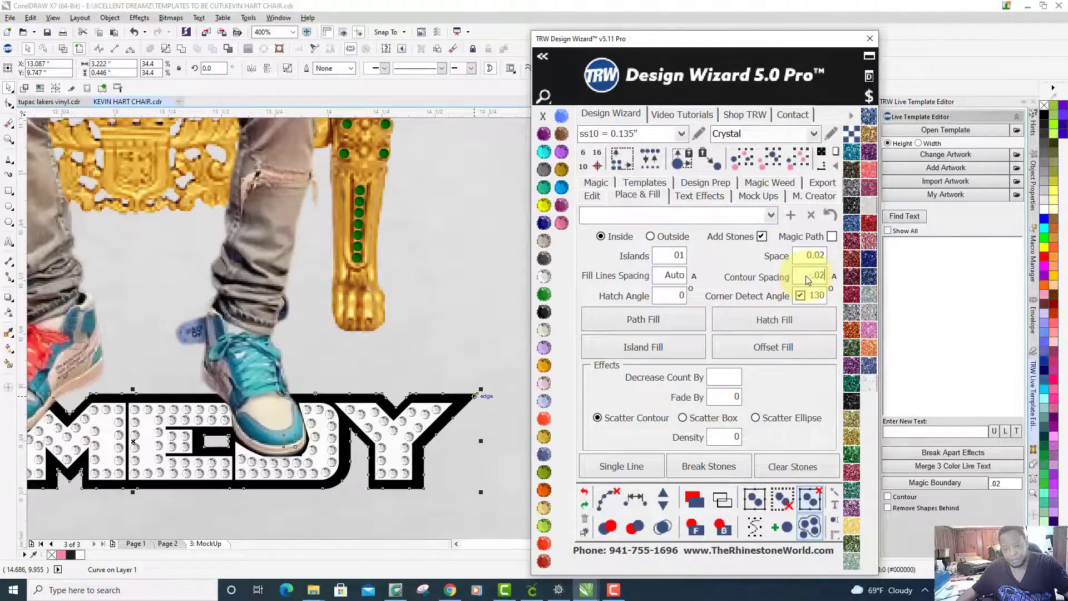
pyautogui.click(655, 236)
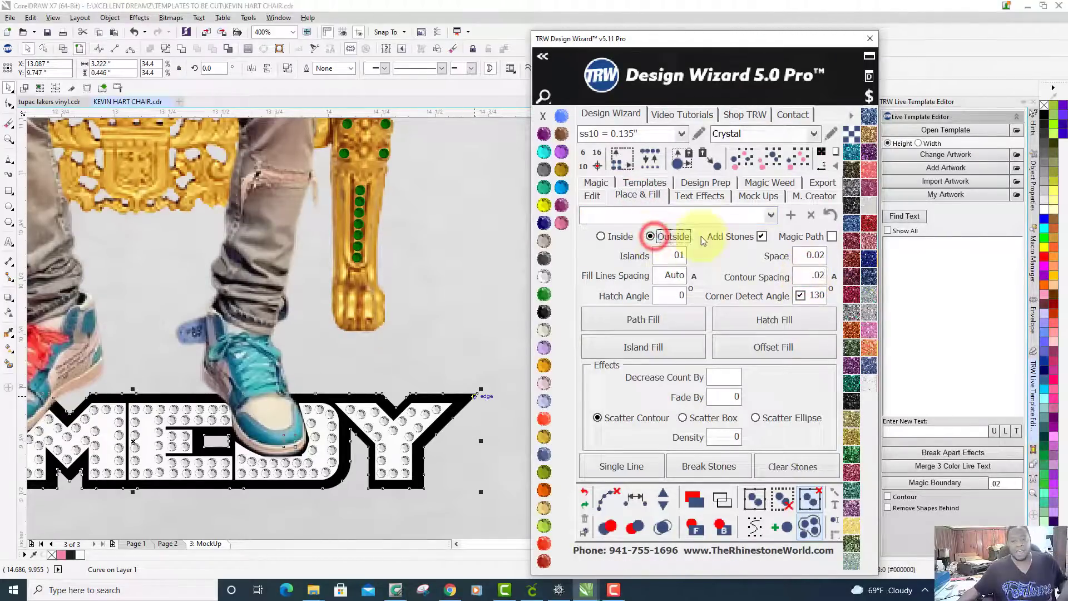
pyautogui.click(761, 237)
pyautogui.click(655, 348)
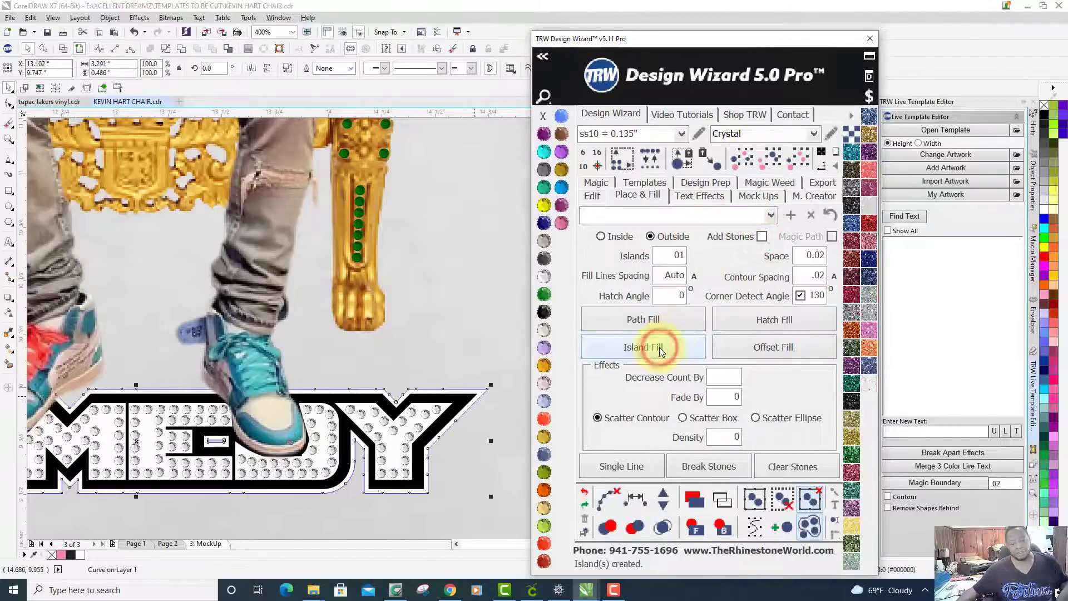
# Colour the new outer contour of COMEDY Topaz and deselect it.
pyautogui.click(545, 135)
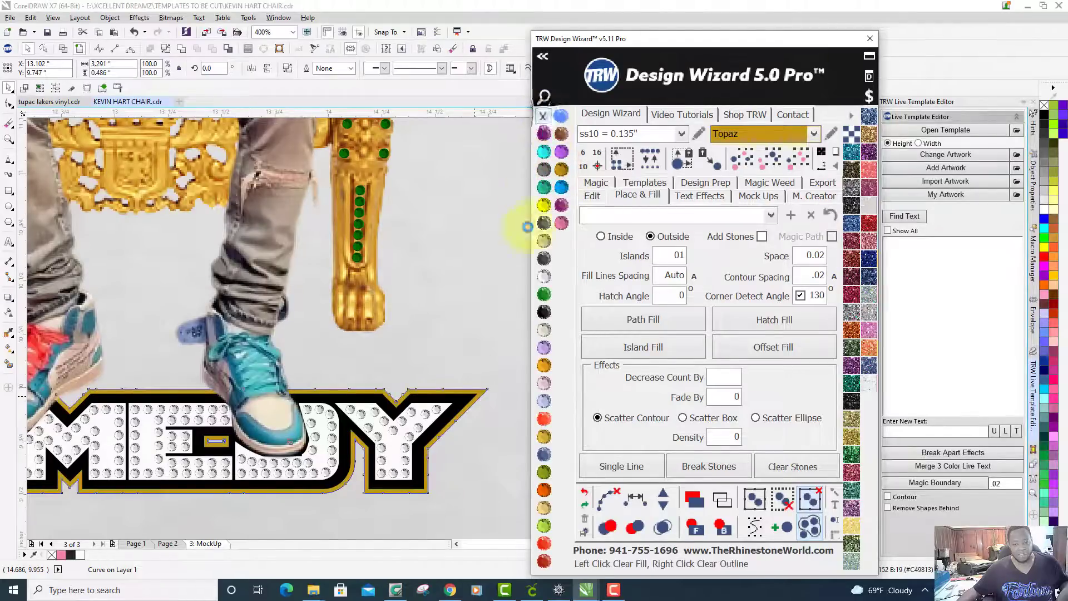
pyautogui.scroll(-2, 502, 422)
pyautogui.scroll(-3, 502, 422)
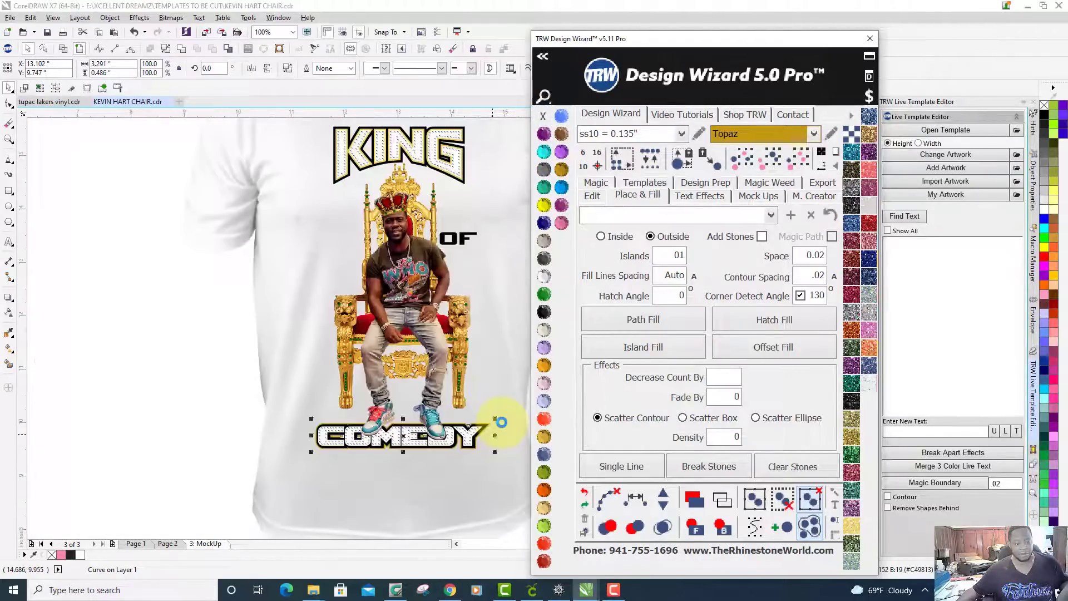
pyautogui.click(187, 402)
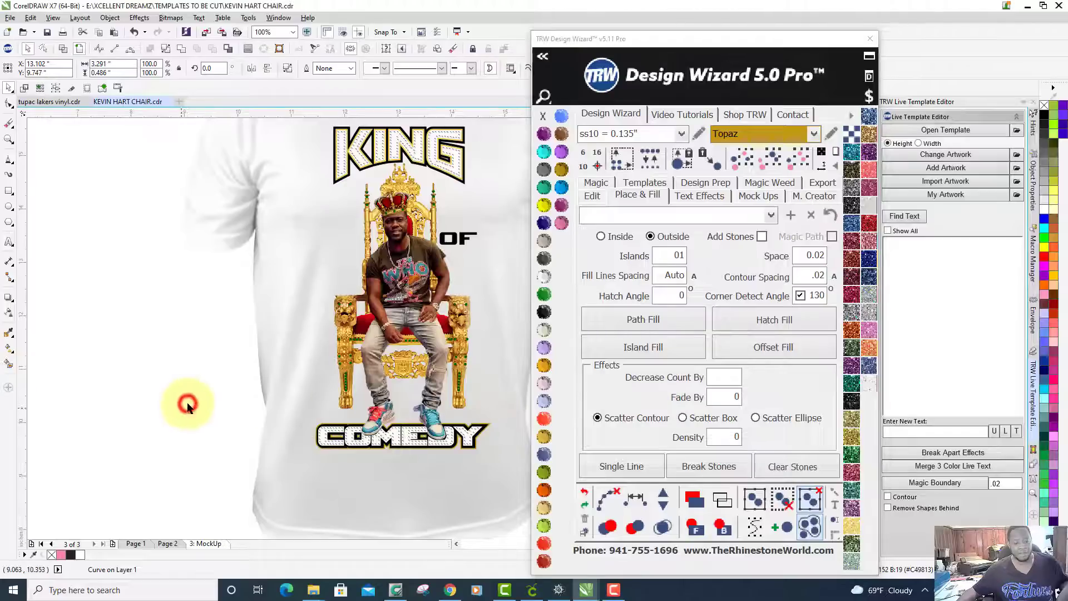
# Add a bling sparkle at the lower corner of the K in KING on the shirt mockup.
pyautogui.scroll(-1, 188, 403)
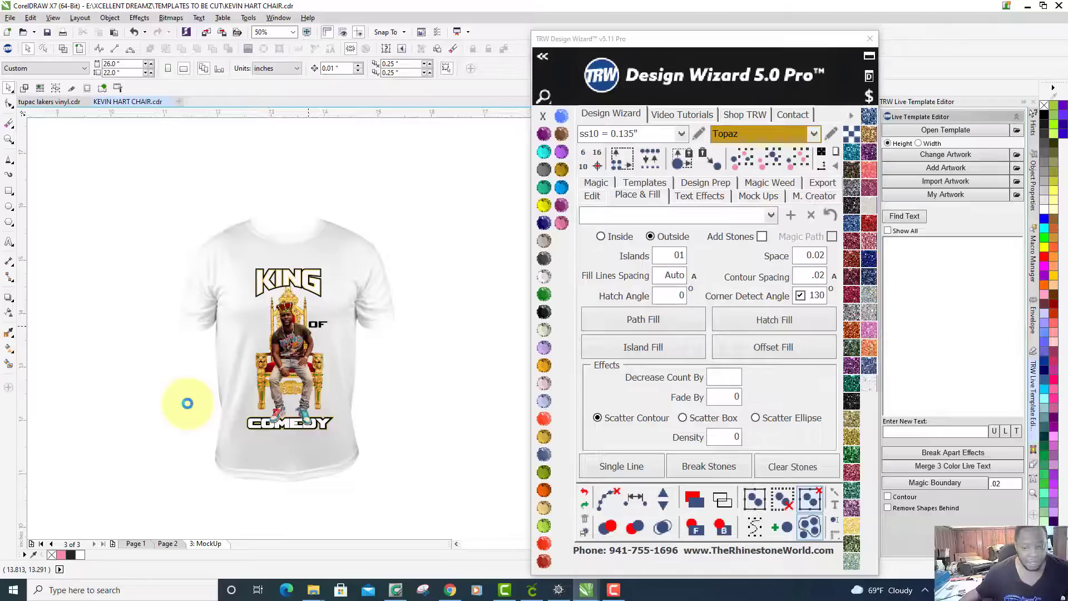
pyautogui.scroll(1, 304, 310)
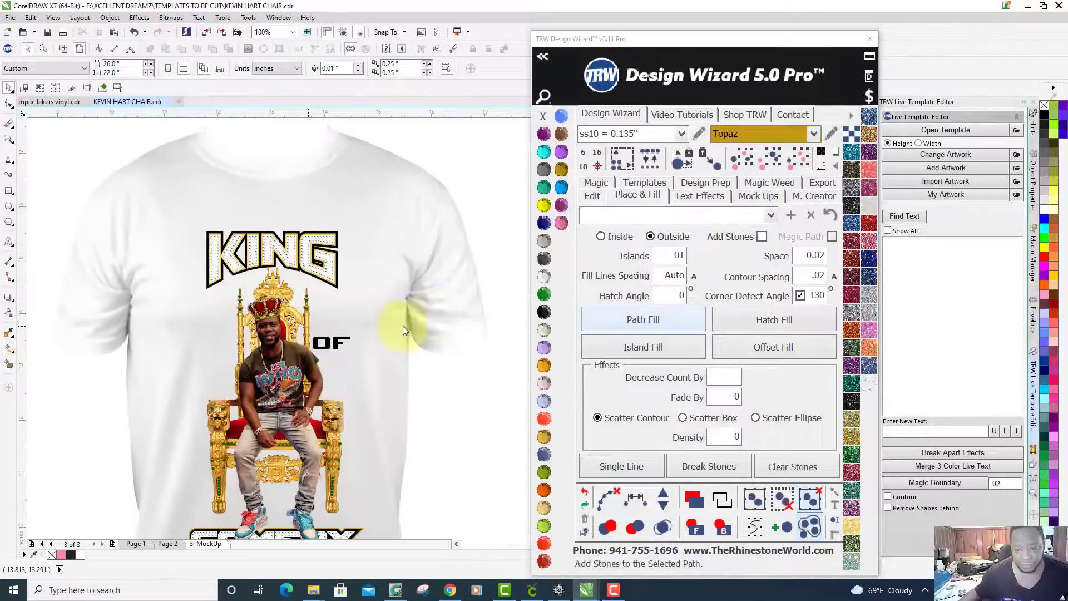
pyautogui.click(759, 198)
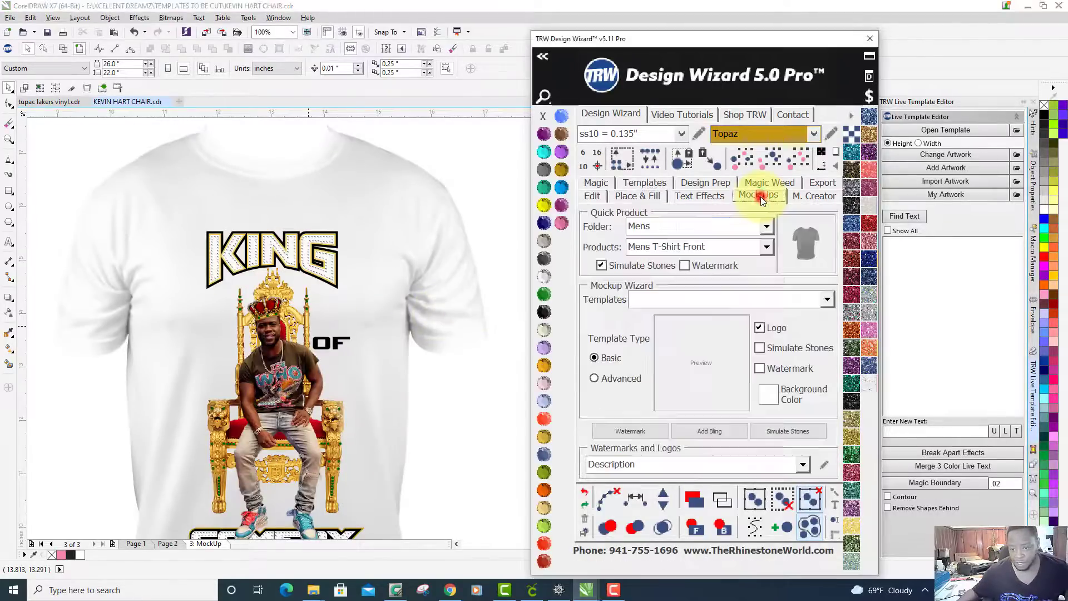
pyautogui.click(718, 432)
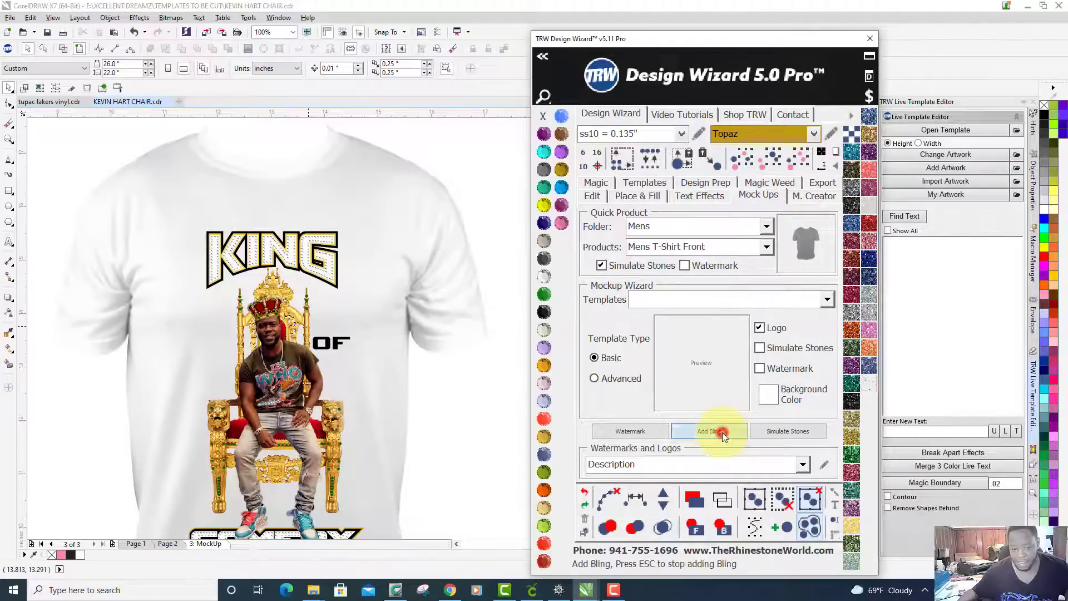
pyautogui.click(210, 282)
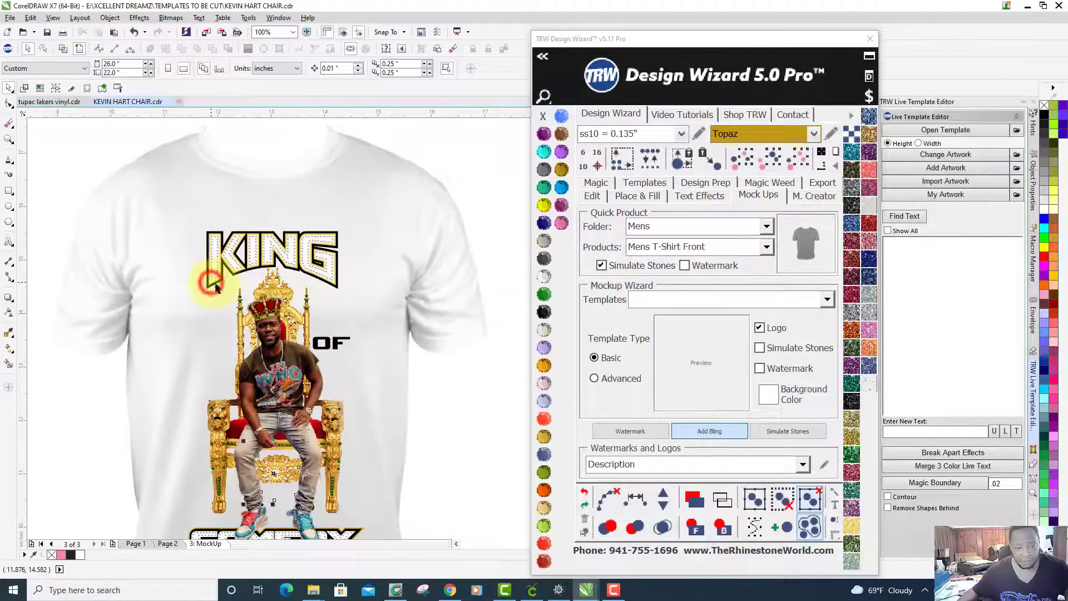
pyautogui.click(718, 432)
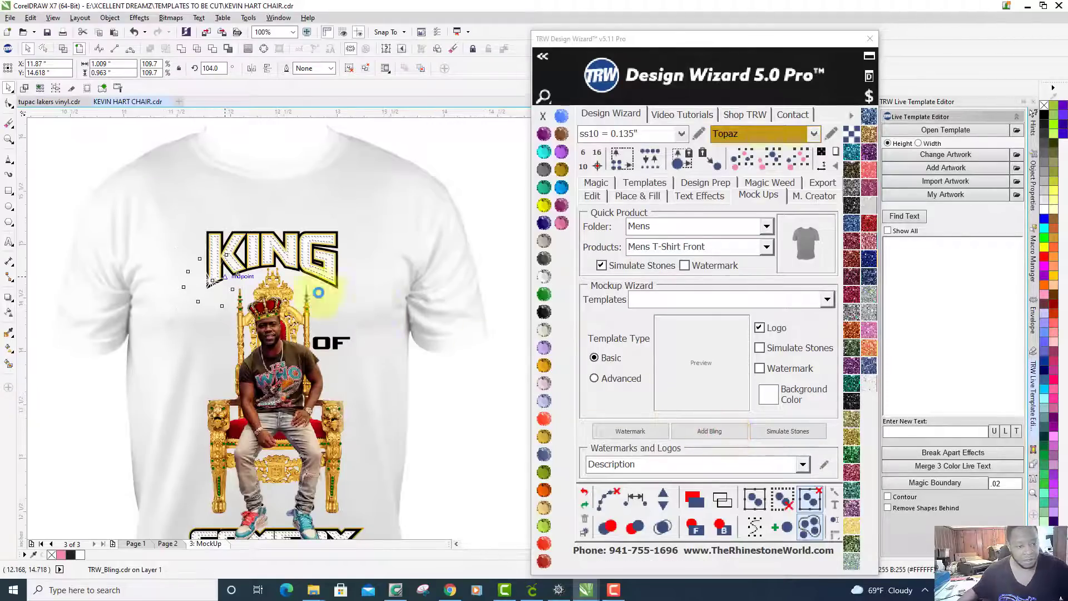
# Scale the sparkle down to about 0.3 by 0.286 inches and place copies of it across the KING lettering.
pyautogui.scroll(2, 205, 274)
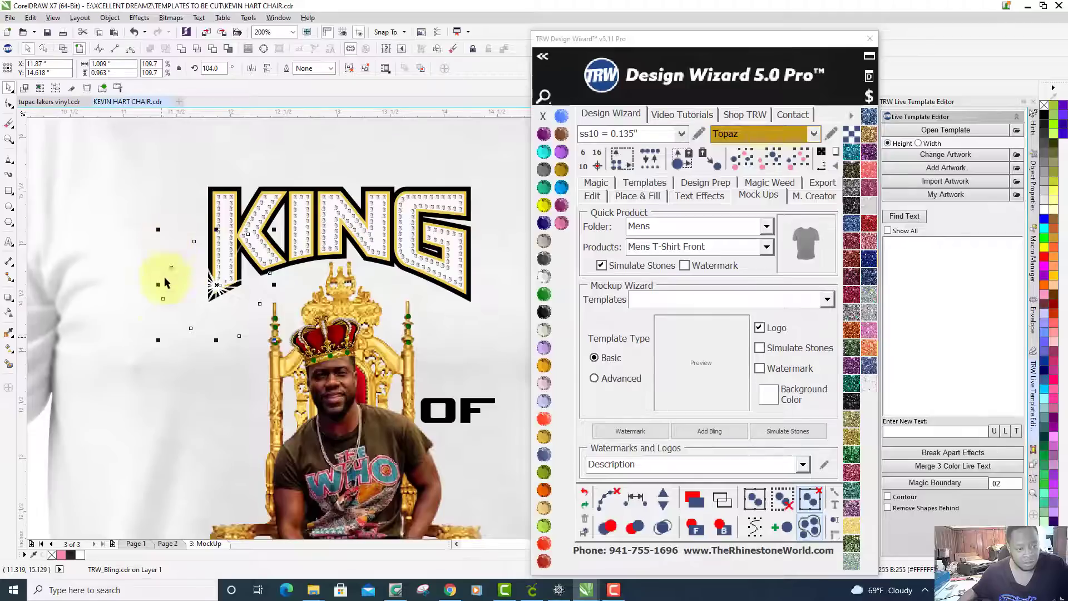
pyautogui.moveTo(159, 340)
pyautogui.mouseDown()
pyautogui.moveTo(215, 282)
pyautogui.moveTo(221, 198)
pyautogui.moveTo(282, 265)
pyautogui.moveTo(298, 195)
pyautogui.moveTo(281, 198)
pyautogui.moveTo(240, 249)
pyautogui.mouseUp()
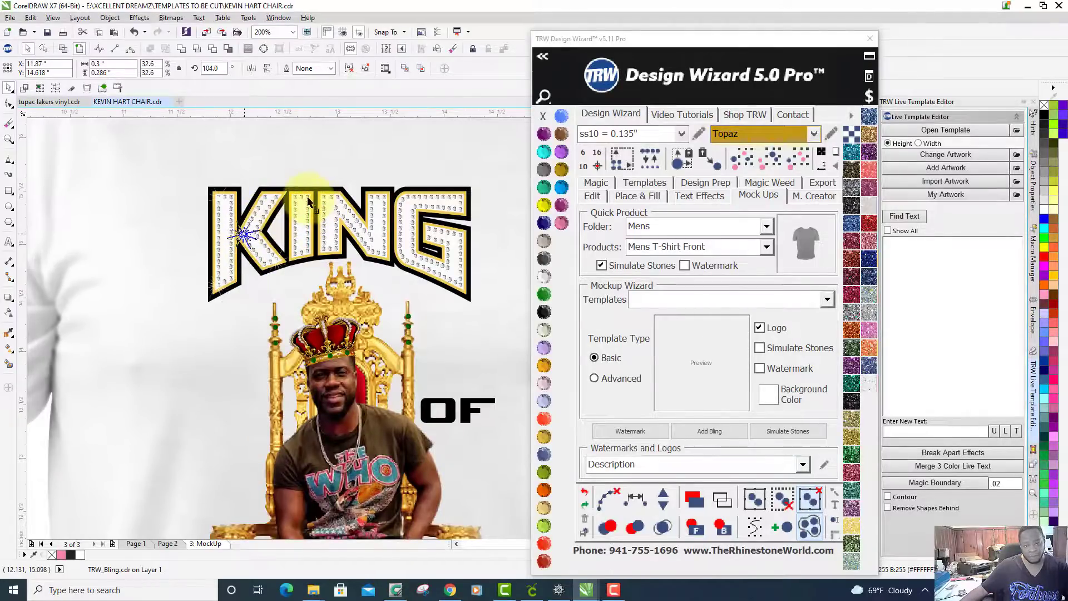
pyautogui.moveTo(308, 200)
pyautogui.mouseDown()
pyautogui.moveTo(337, 199)
pyautogui.moveTo(356, 239)
pyautogui.moveTo(390, 259)
pyautogui.moveTo(384, 246)
pyautogui.moveTo(461, 199)
pyautogui.mouseUp()
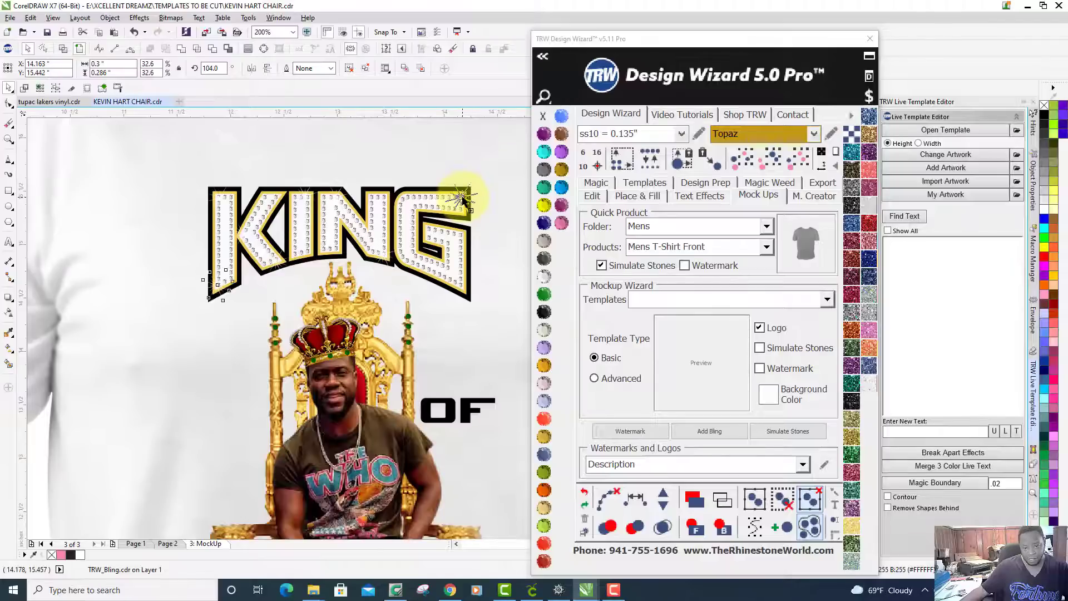
pyautogui.moveTo(461, 239); pyautogui.dragTo(400, 255)
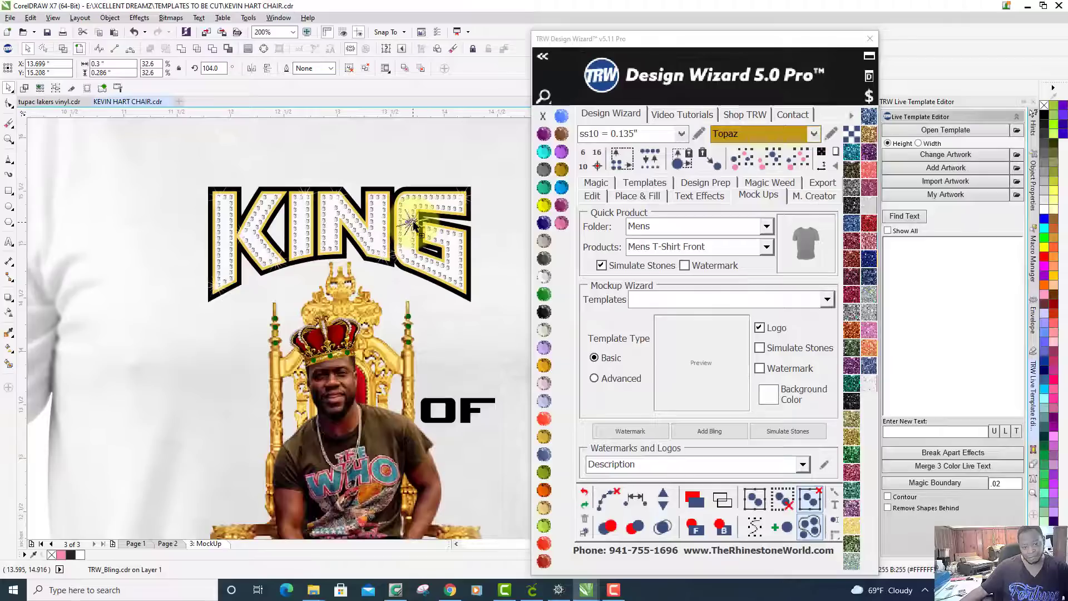
# Copy the small sparkle down to COMEDY, placing copies on the C at its start and the Y at its end.
pyautogui.moveTo(412, 226)
pyautogui.mouseDown()
pyautogui.moveTo(457, 289)
pyautogui.moveTo(269, 215)
pyautogui.moveTo(268, 204)
pyautogui.moveTo(297, 227)
pyautogui.moveTo(305, 328)
pyautogui.moveTo(274, 345)
pyautogui.moveTo(224, 412)
pyautogui.mouseUp()
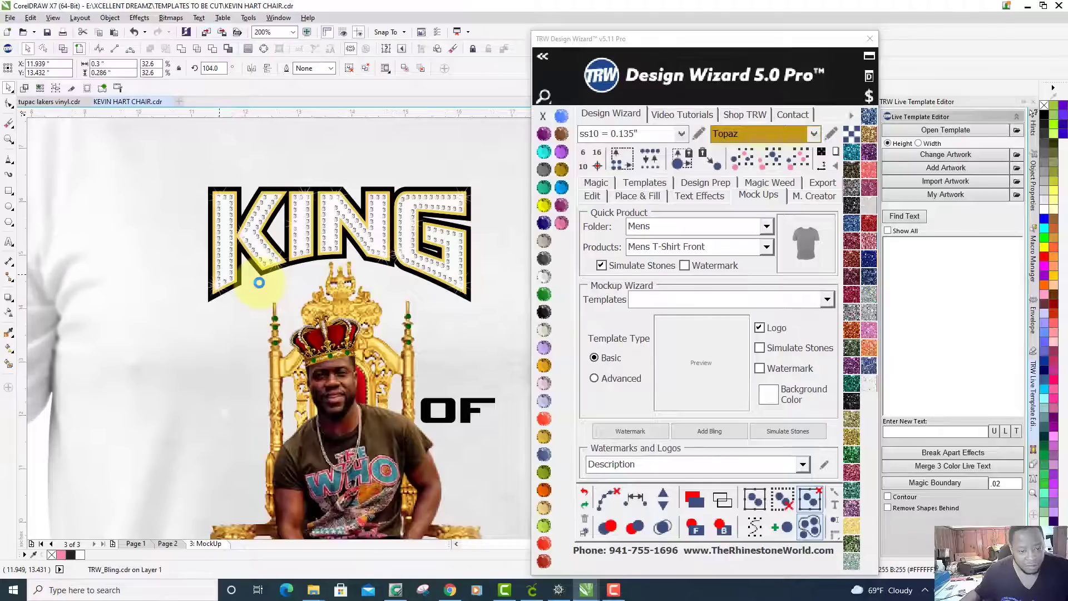
pyautogui.scroll(-1, 255, 273)
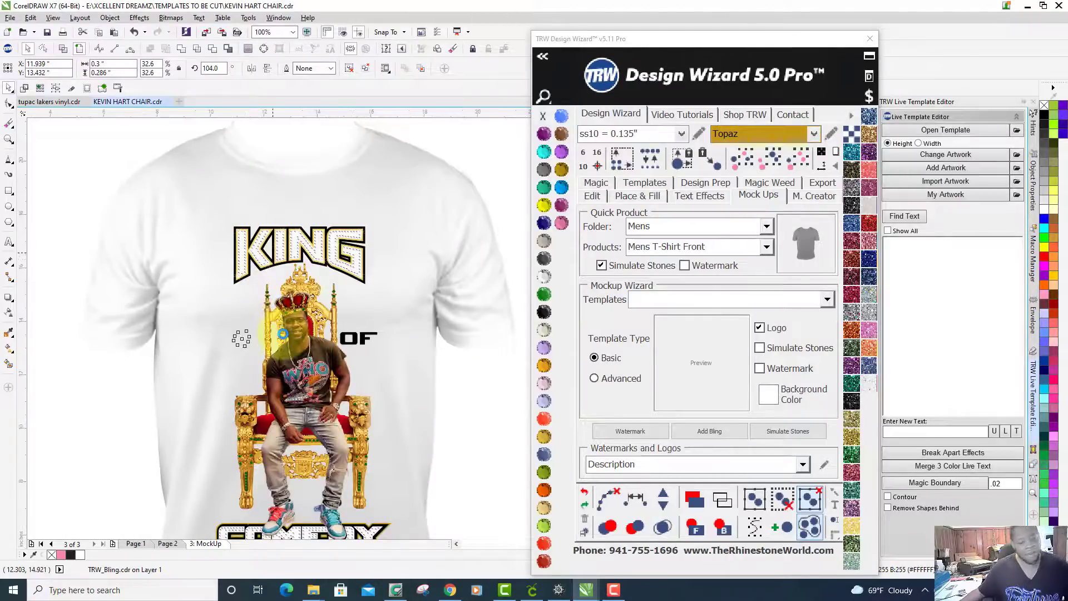
pyautogui.scroll(-1, 283, 334)
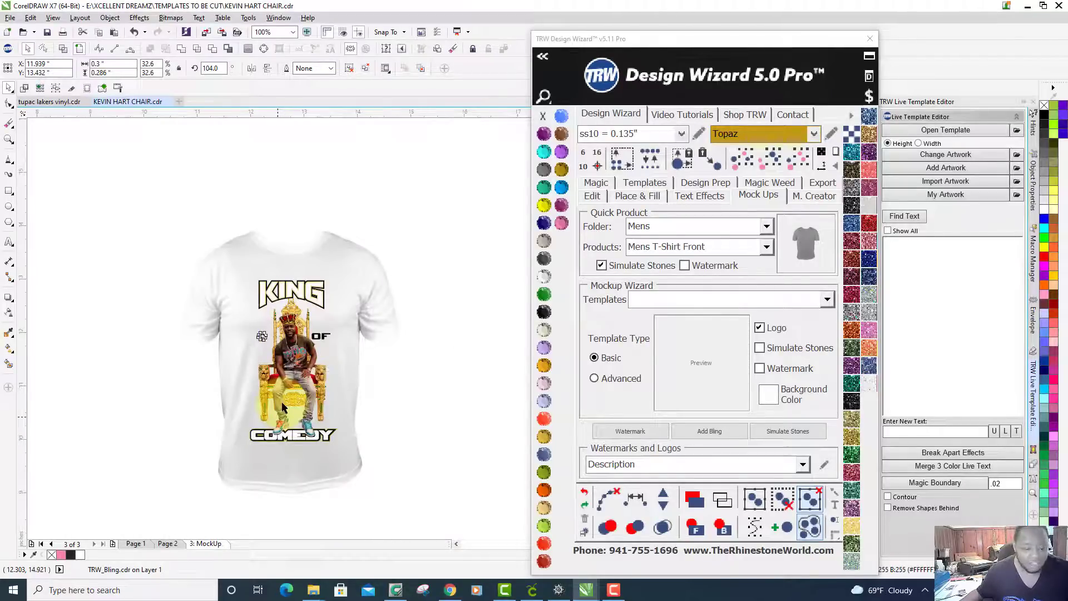
pyautogui.scroll(1, 282, 407)
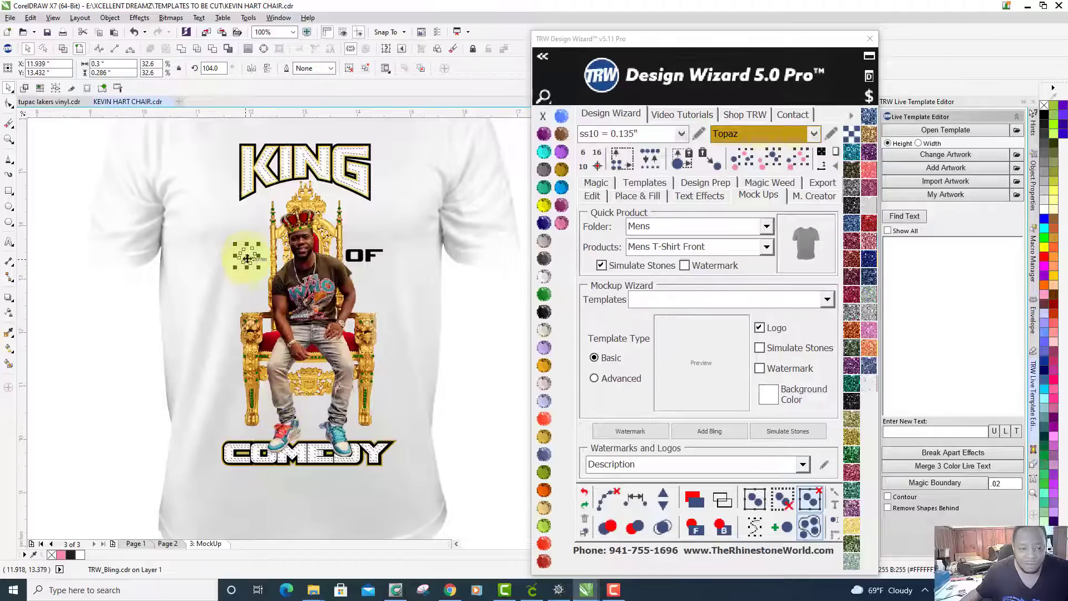
pyautogui.moveTo(246, 256); pyautogui.dragTo(229, 446)
pyautogui.scroll(1, 256, 463)
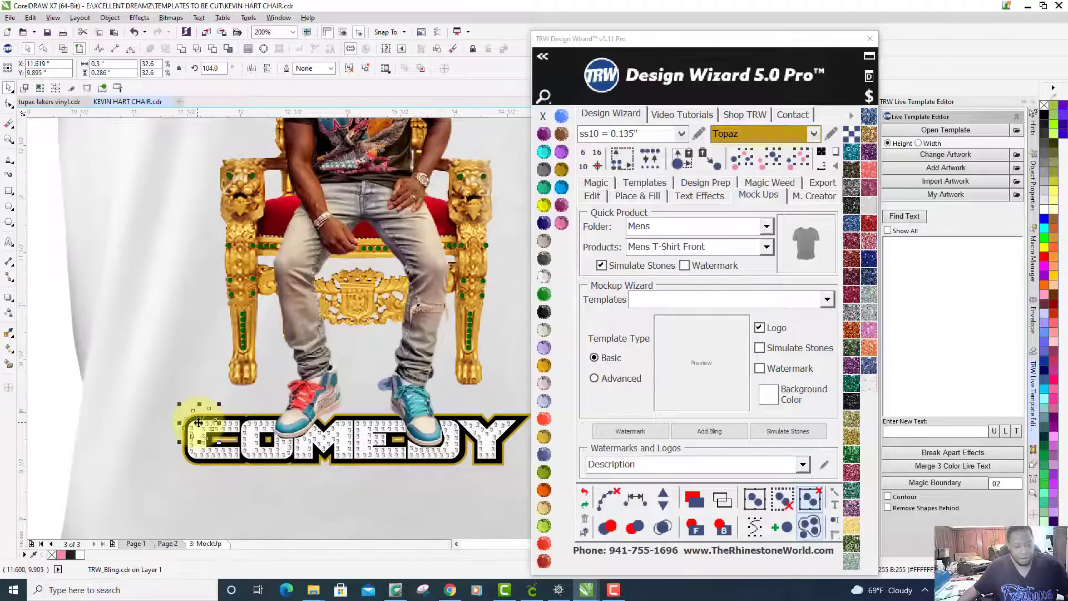
pyautogui.moveTo(198, 423); pyautogui.dragTo(511, 428)
pyautogui.click(481, 459)
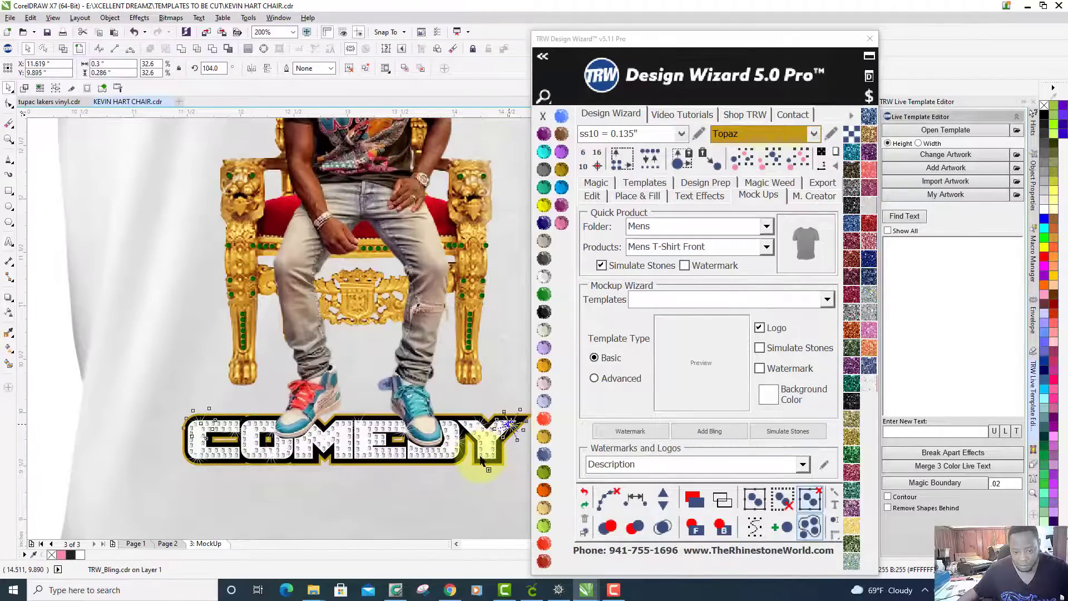
pyautogui.click(481, 459)
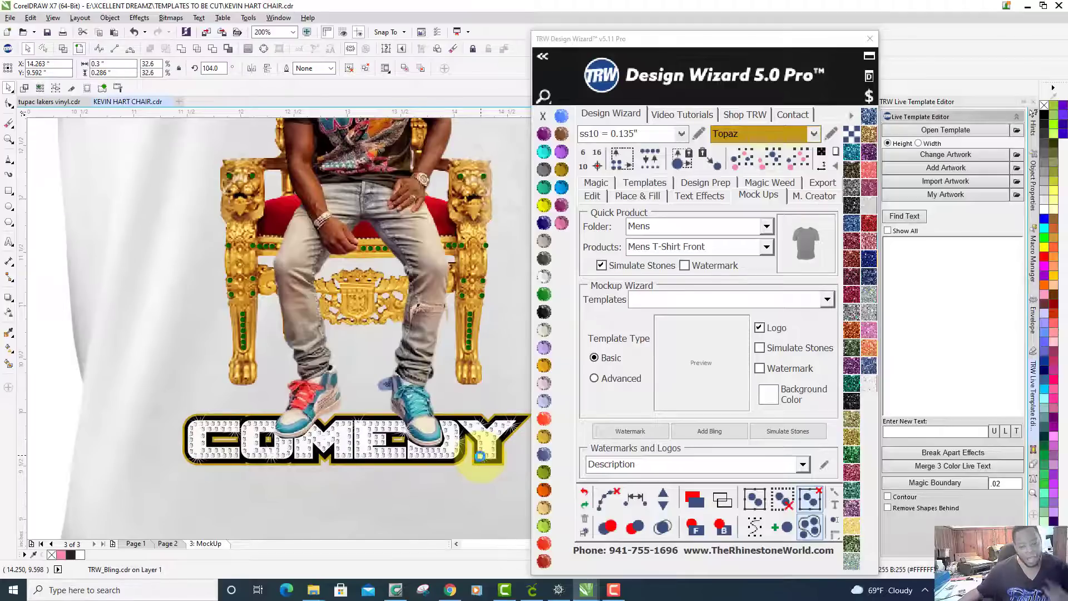
# Examine the original rhinestone artwork on Page 2, including its lettering, portrait and throne stones.
pyautogui.scroll(-2, 341, 468)
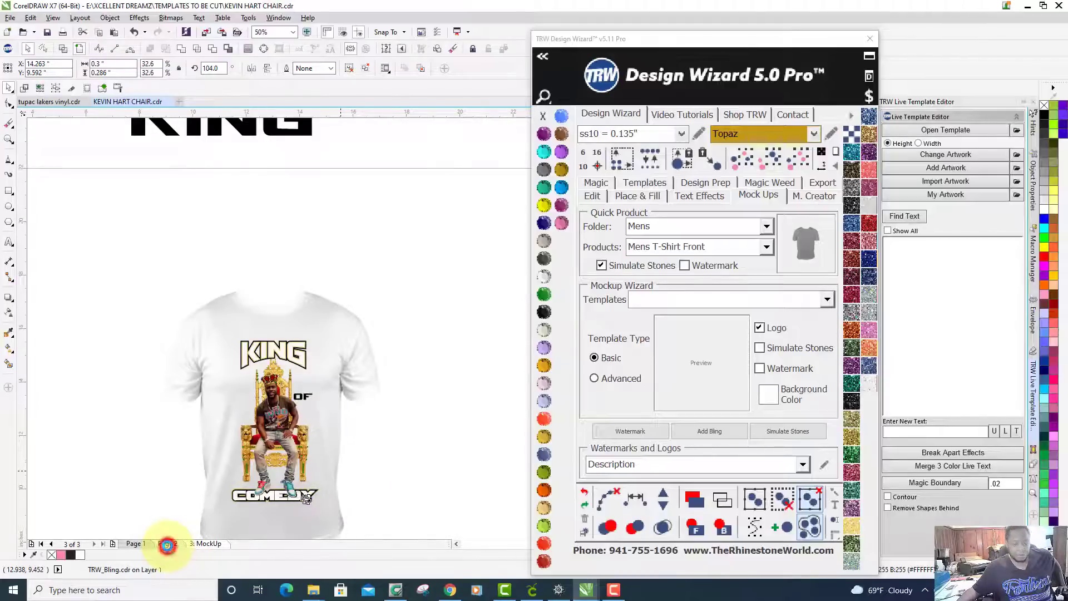
pyautogui.click(167, 543)
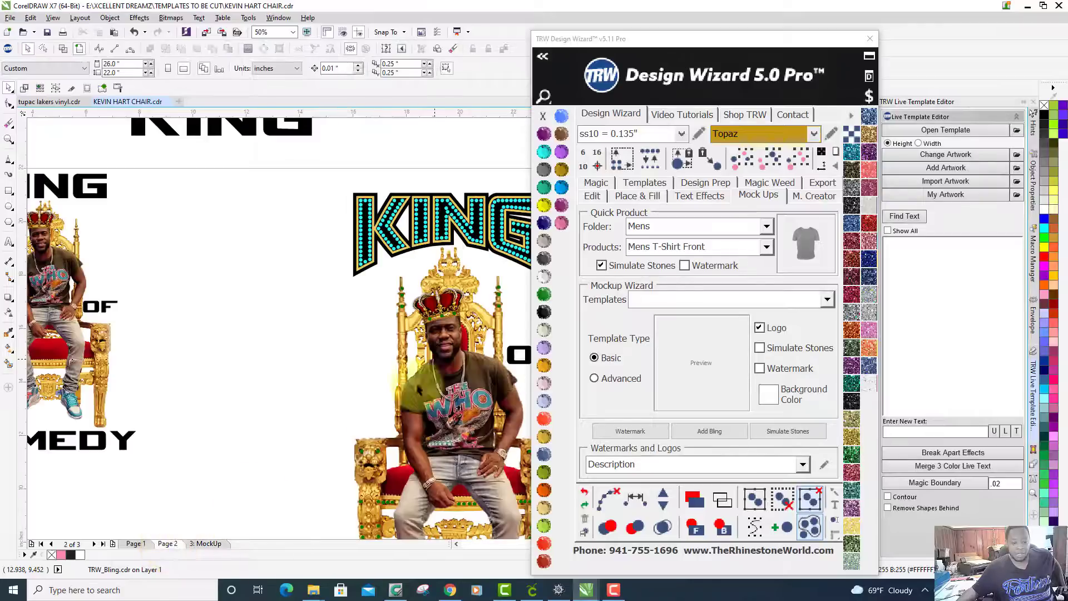
pyautogui.click(454, 367)
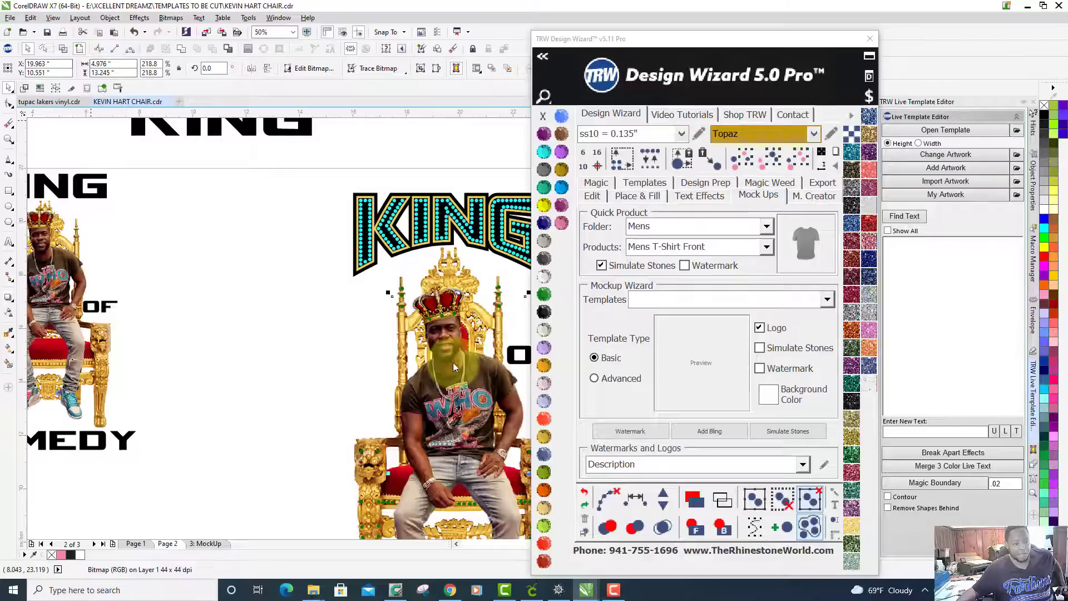
pyautogui.scroll(-2, 166, 221)
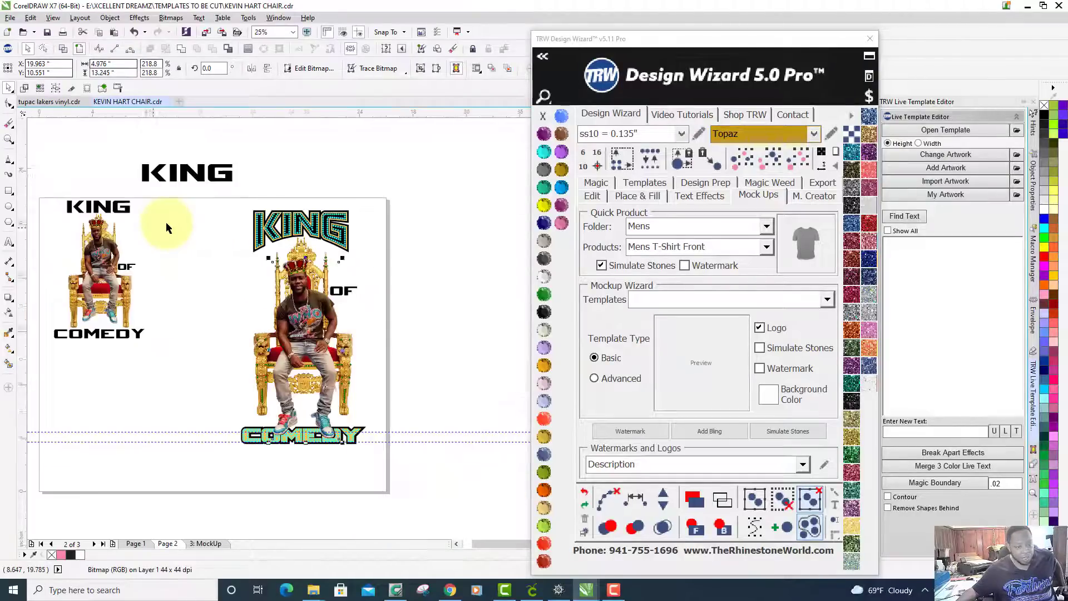
pyautogui.scroll(-2, 172, 224)
pyautogui.scroll(4, 172, 222)
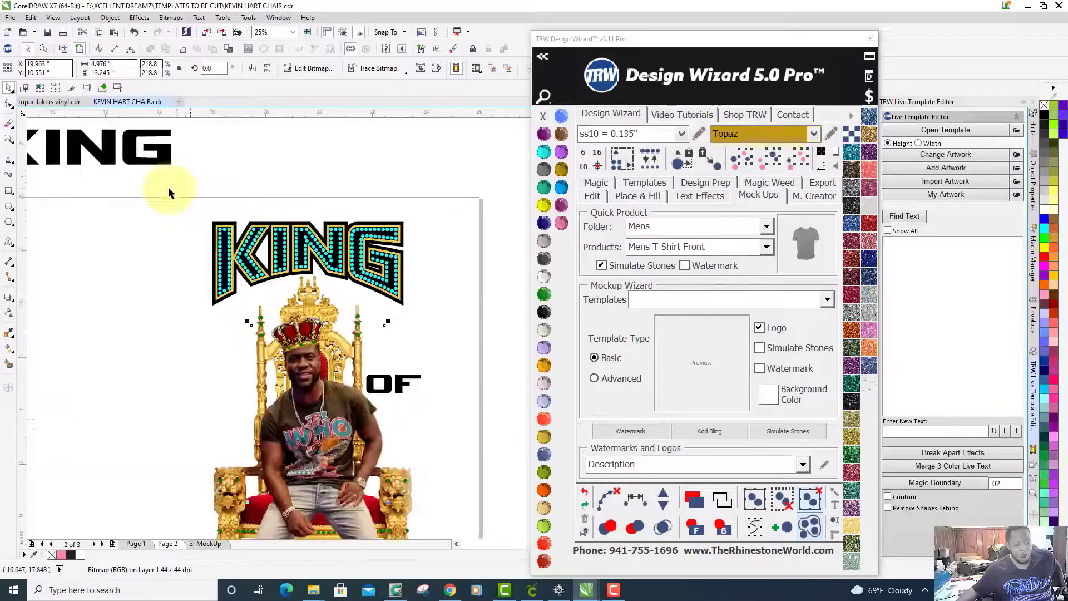
pyautogui.scroll(-1, 168, 186)
pyautogui.moveTo(168, 188); pyautogui.dragTo(331, 456)
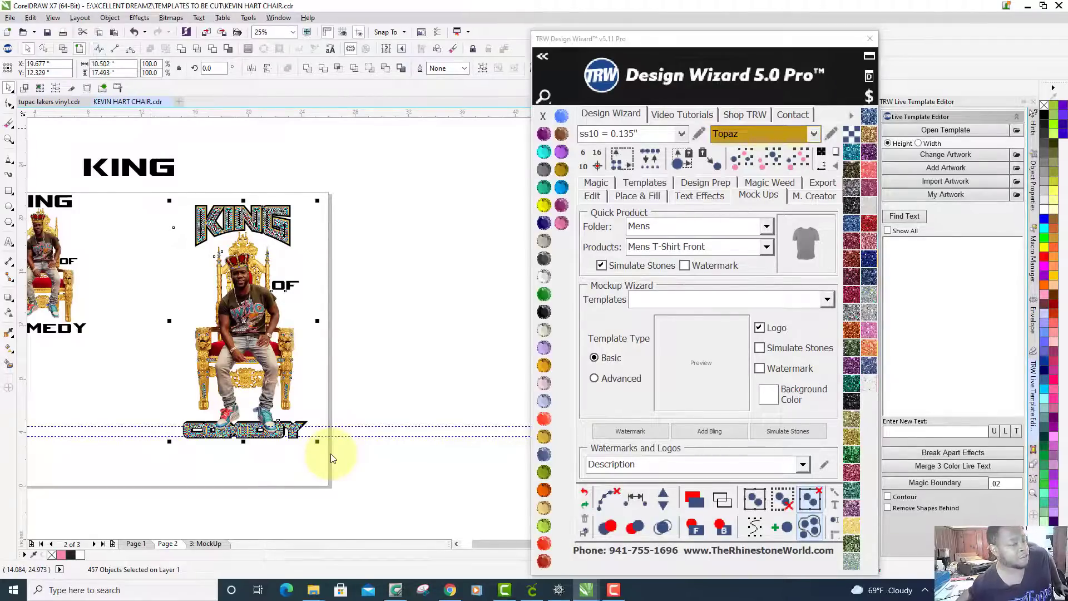
pyautogui.click(325, 269)
pyautogui.scroll(6, 239, 318)
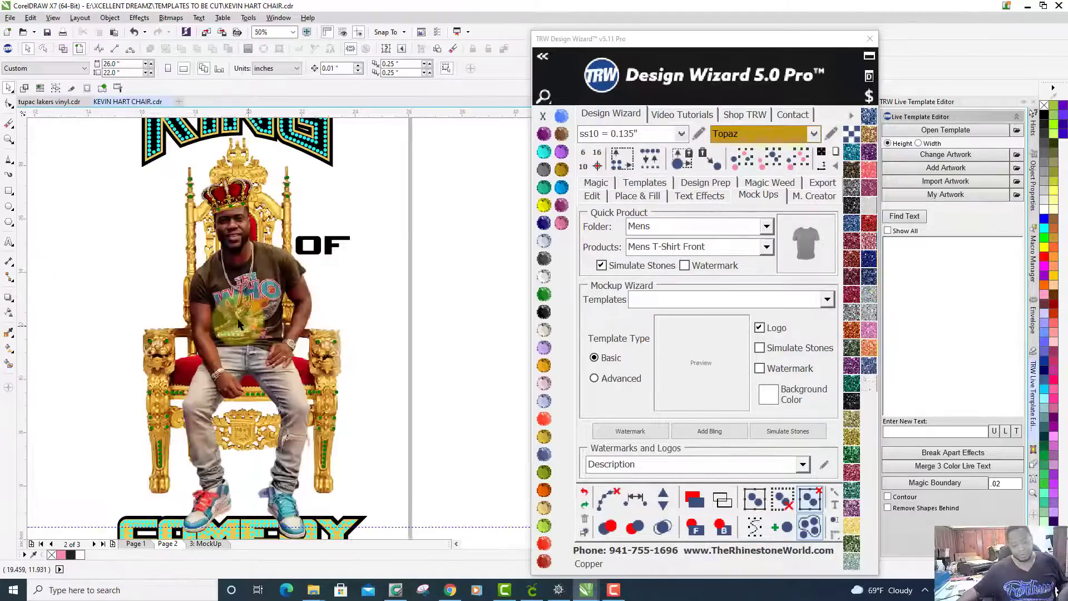
pyautogui.scroll(-3, 238, 318)
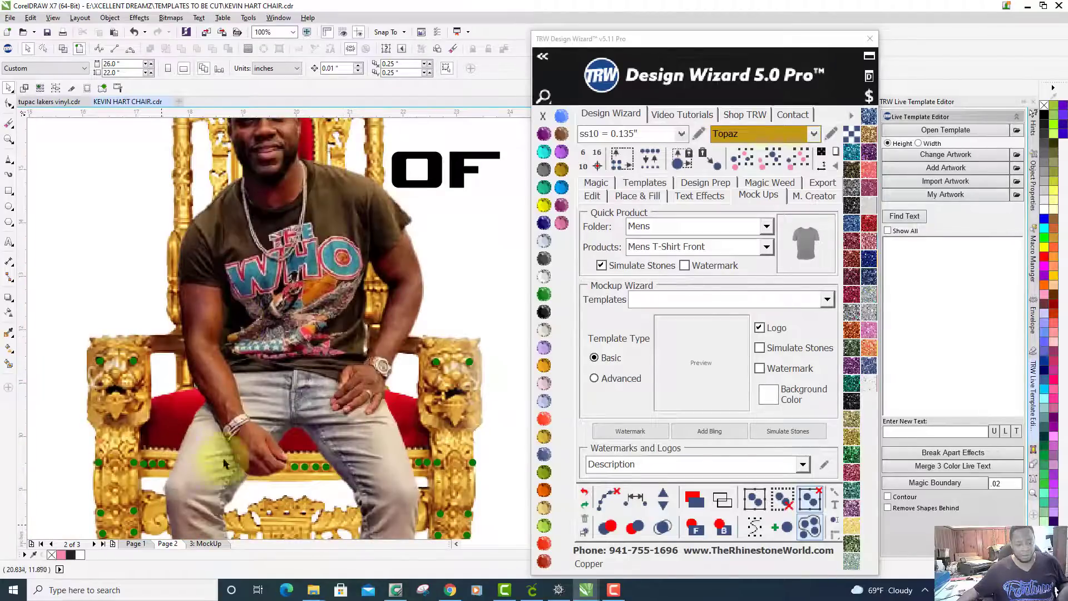
# Return to the MockUp page and inspect the sparkles and simulated stones on the KING lettering up close.
pyautogui.click(211, 543)
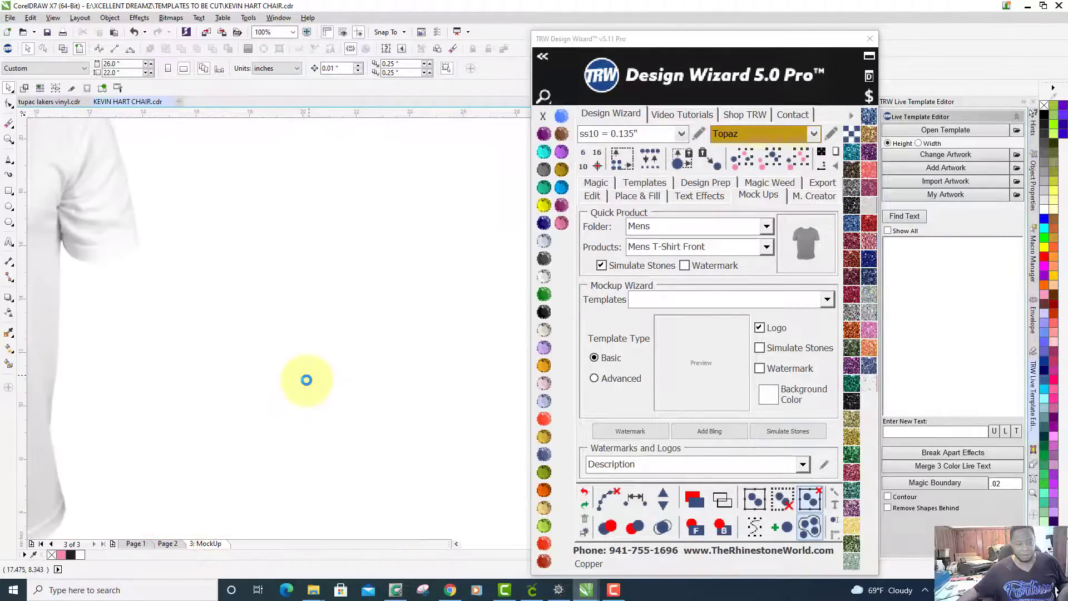
pyautogui.scroll(-2, 306, 380)
pyautogui.scroll(-2, 110, 369)
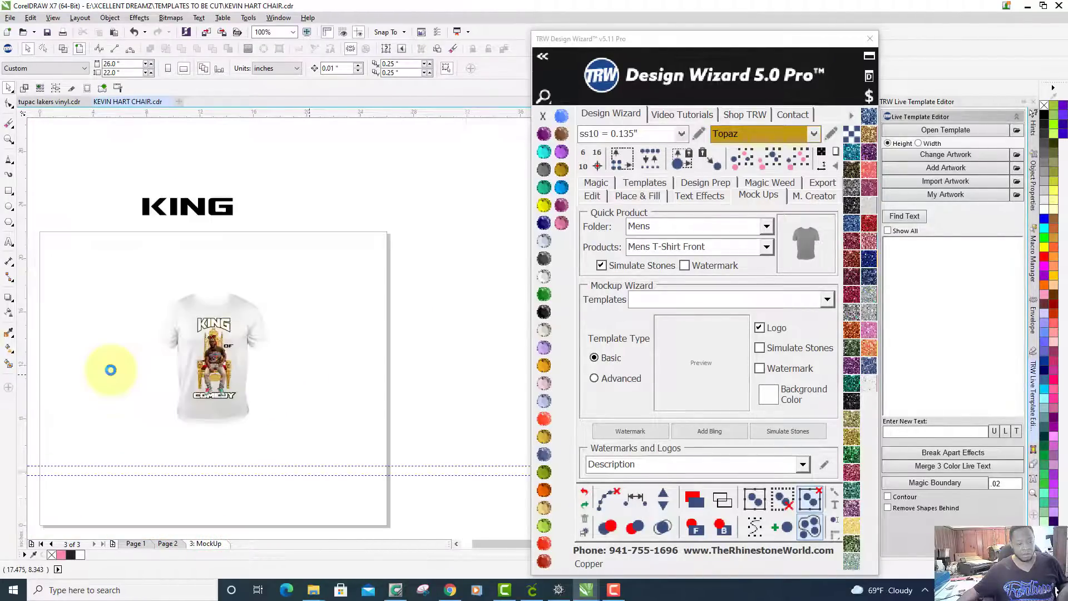
pyautogui.scroll(-2, 111, 369)
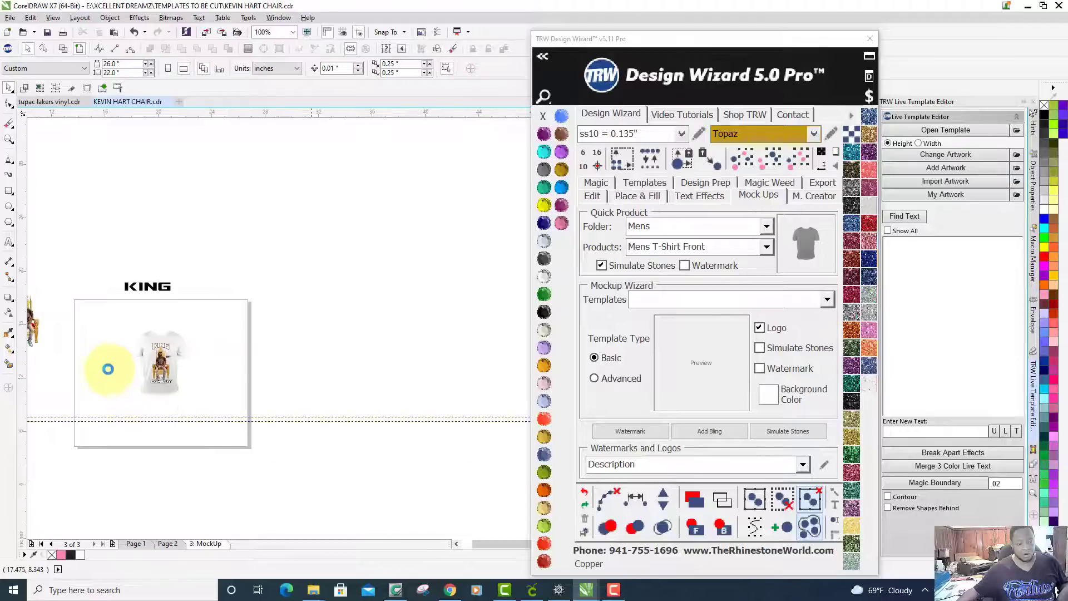
pyautogui.scroll(2, 108, 369)
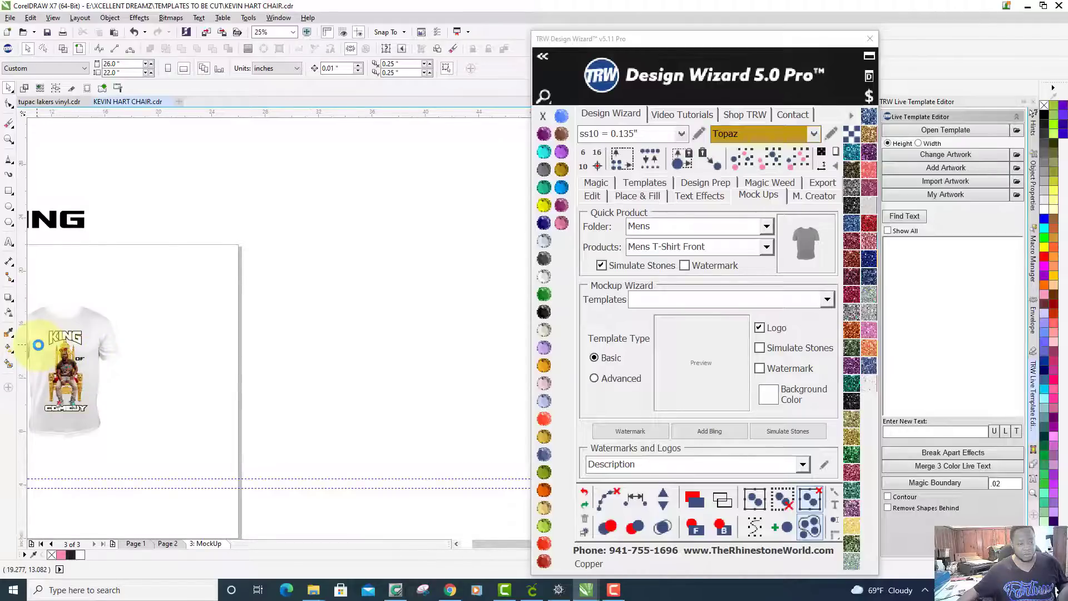
pyautogui.scroll(2, 38, 345)
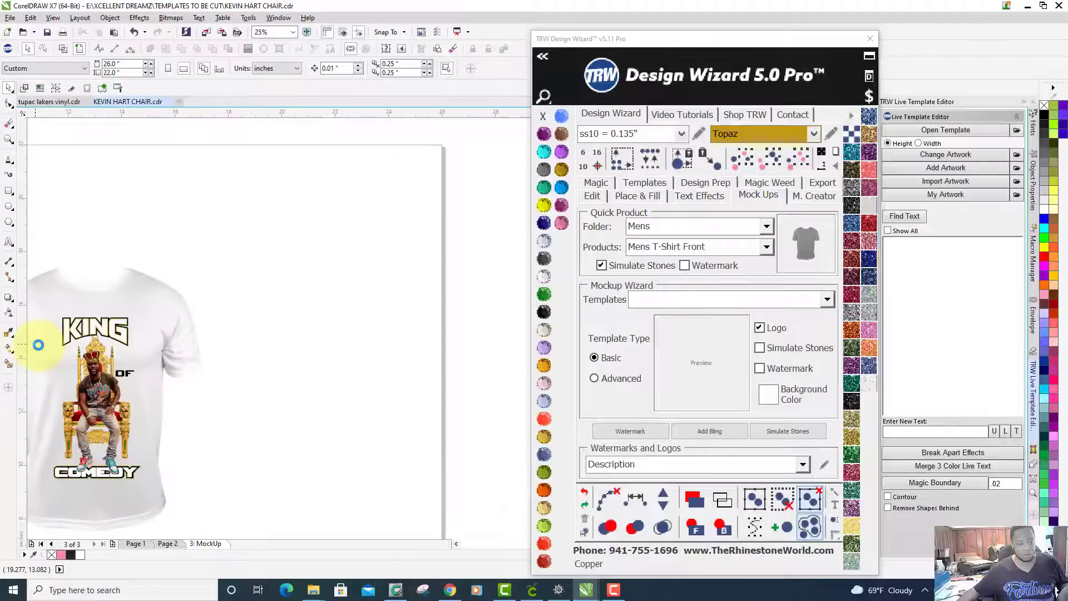
pyautogui.scroll(2, 30, 438)
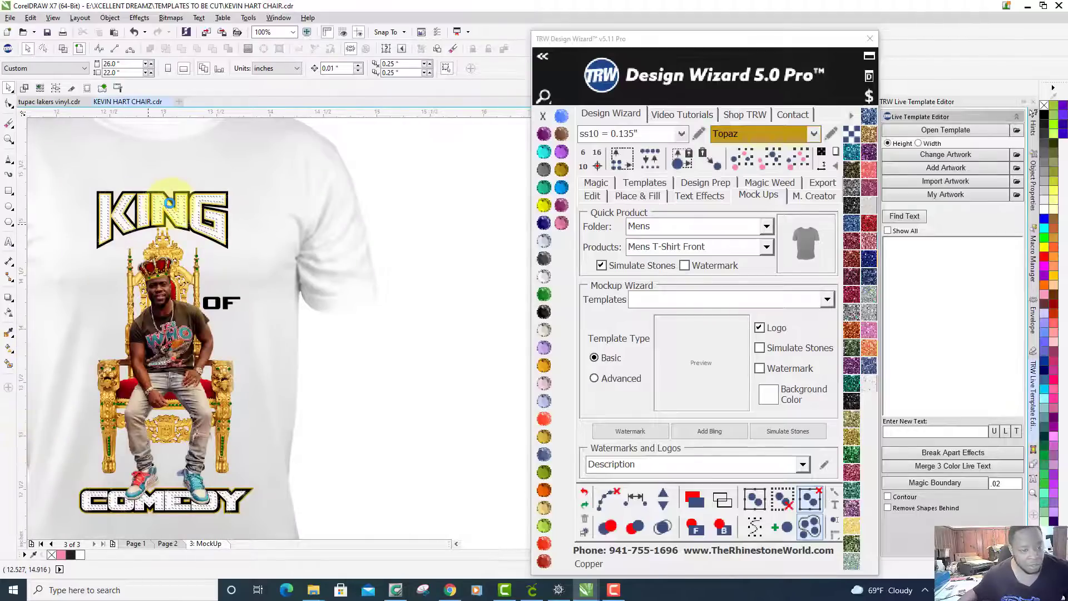
pyautogui.scroll(4, 167, 204)
pyautogui.scroll(2, 170, 207)
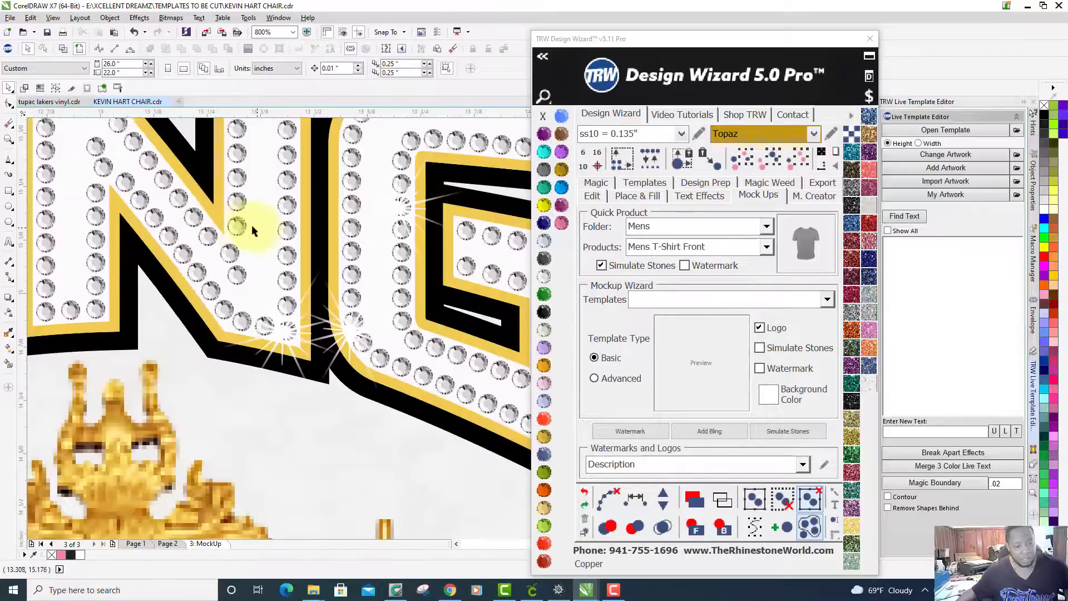
pyautogui.click(257, 229)
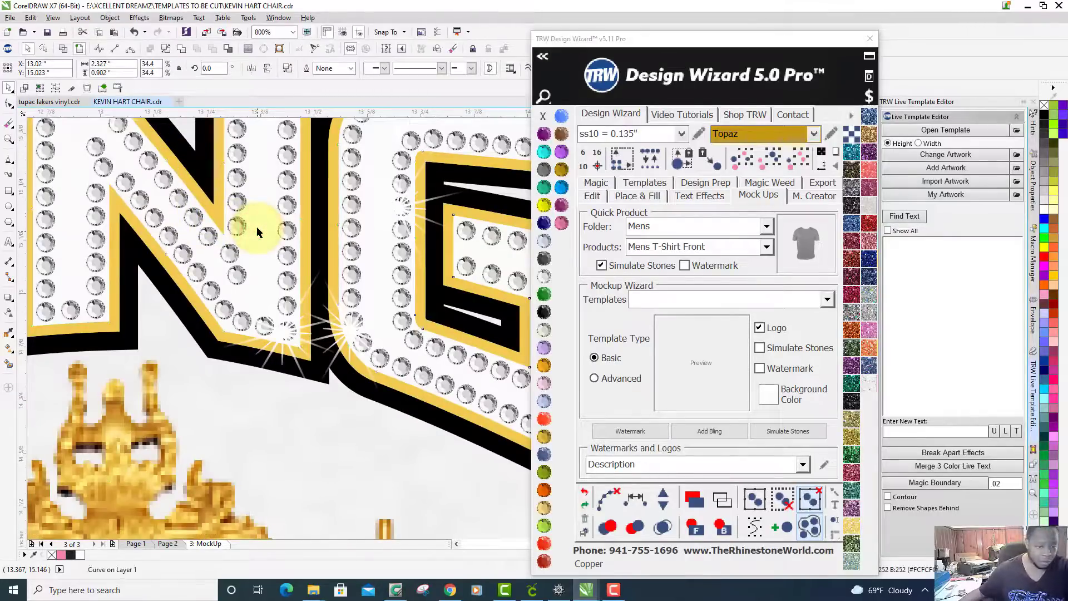
pyautogui.press('Escape')
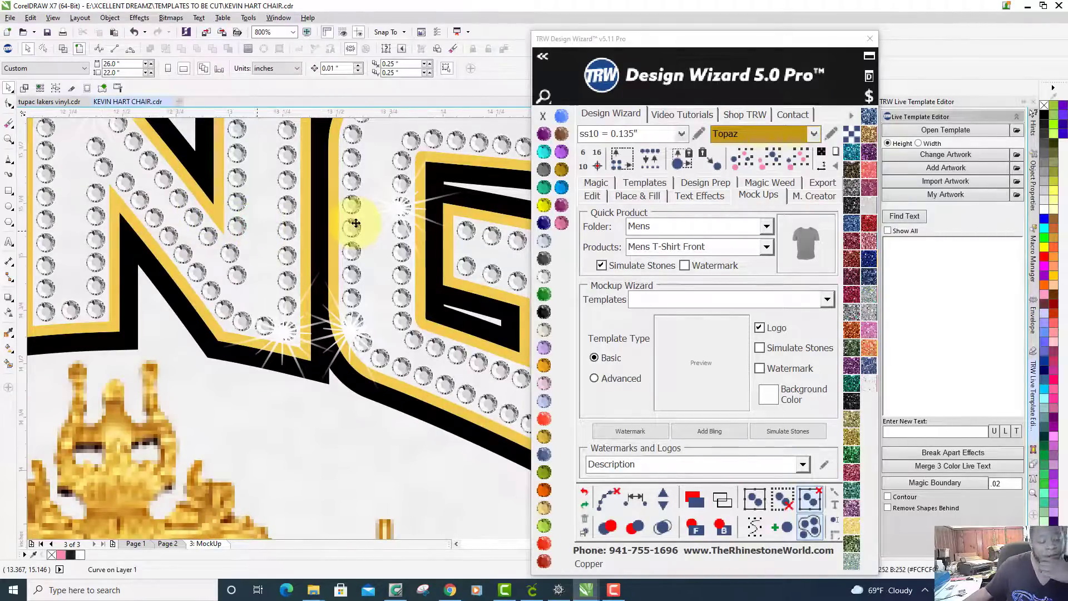
pyautogui.scroll(-2, 355, 223)
pyautogui.scroll(-2, 356, 223)
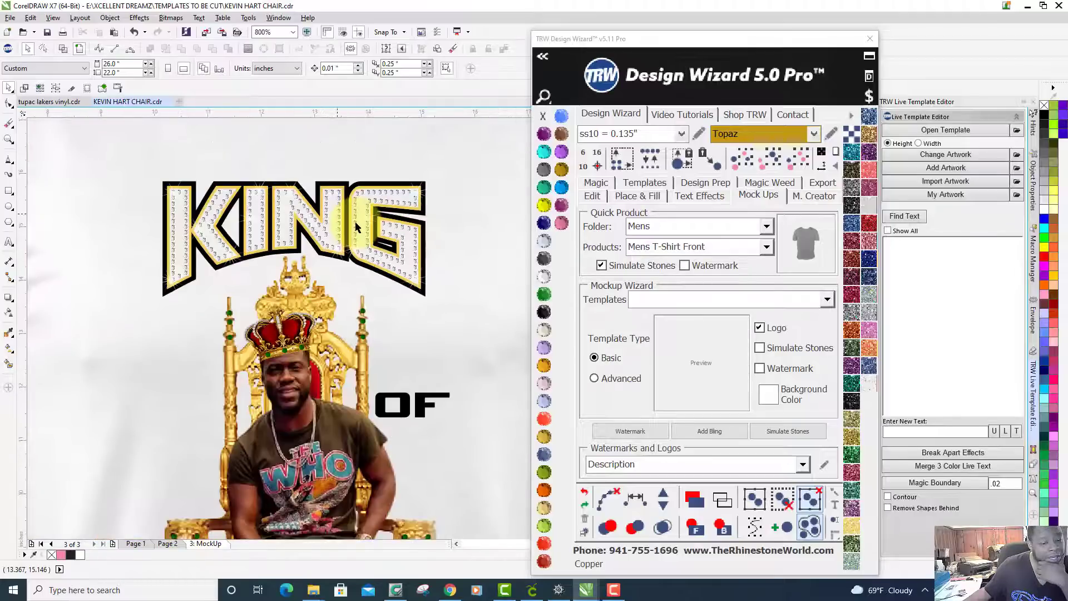
# Examine the stones, sparkles and white fill of the COMEDY lettering up close on the shirt mockup.
pyautogui.scroll(-2, 356, 226)
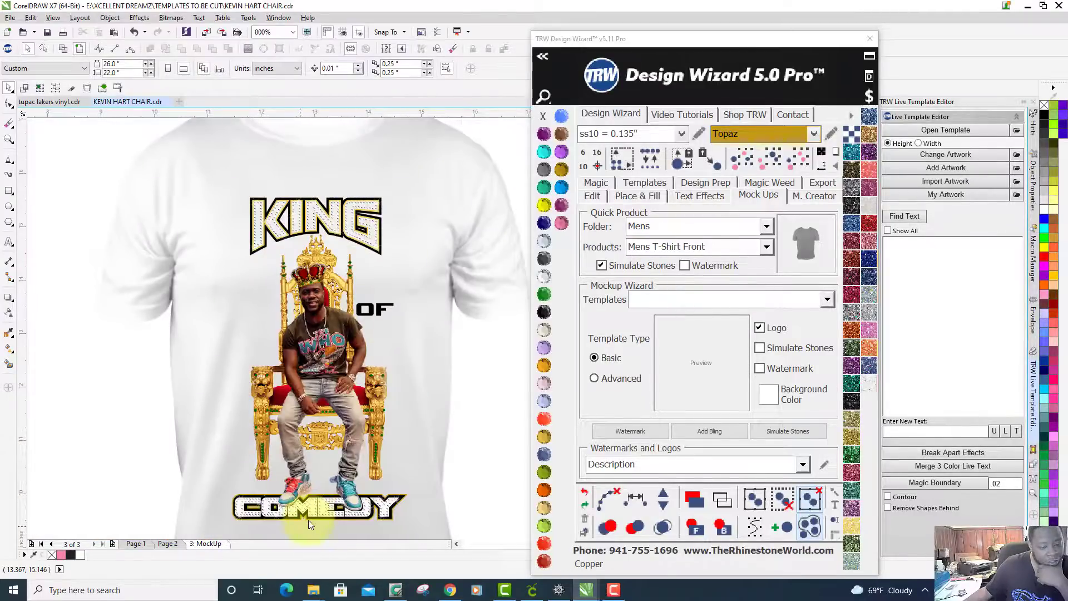
pyautogui.scroll(2, 308, 519)
pyautogui.scroll(4, 308, 519)
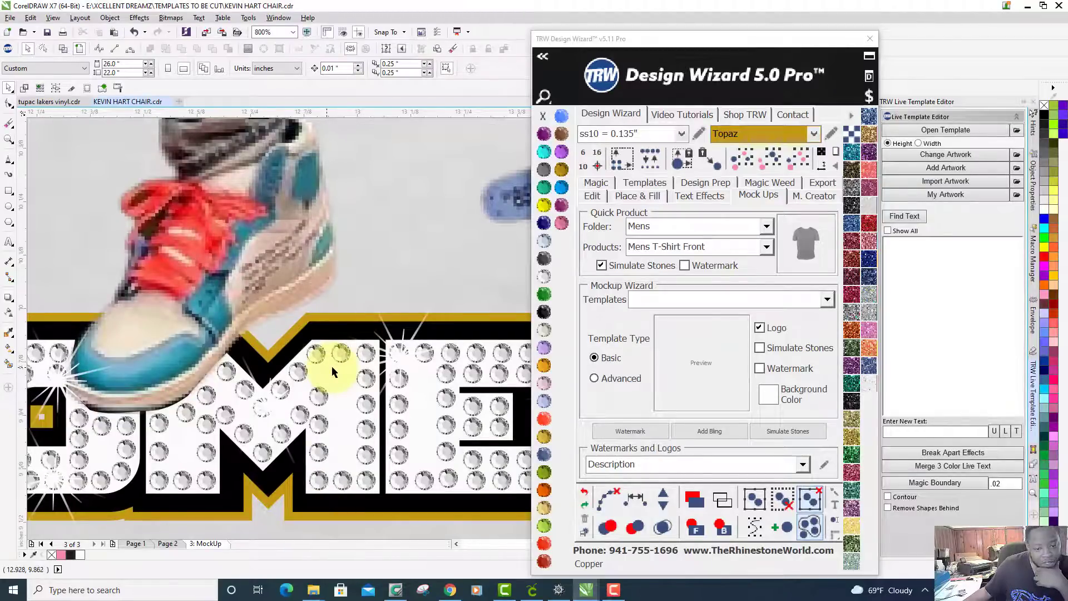
pyautogui.click(331, 368)
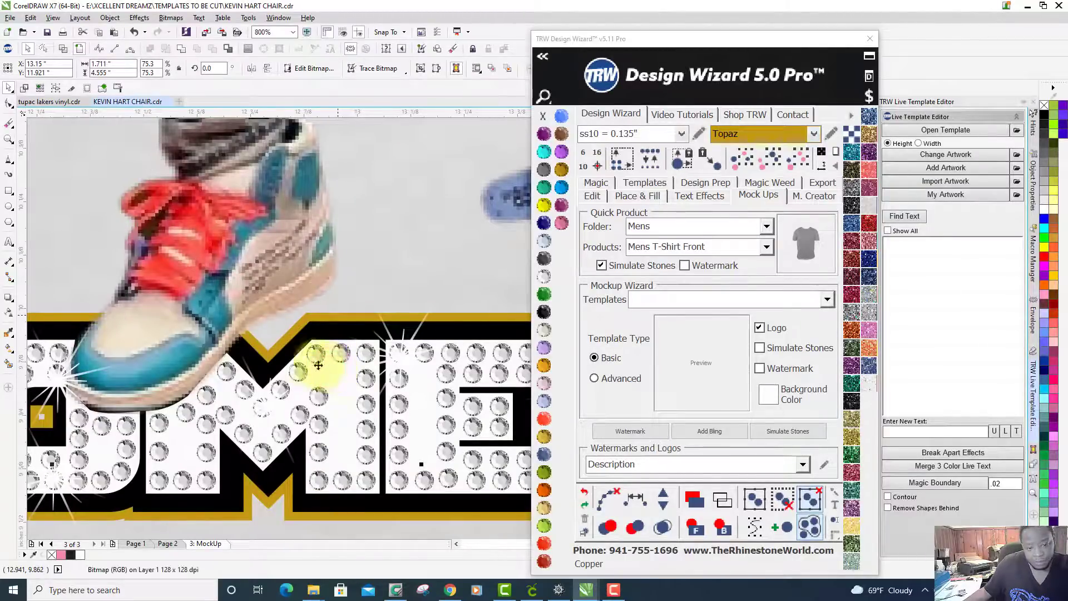
pyautogui.scroll(-2, 280, 358)
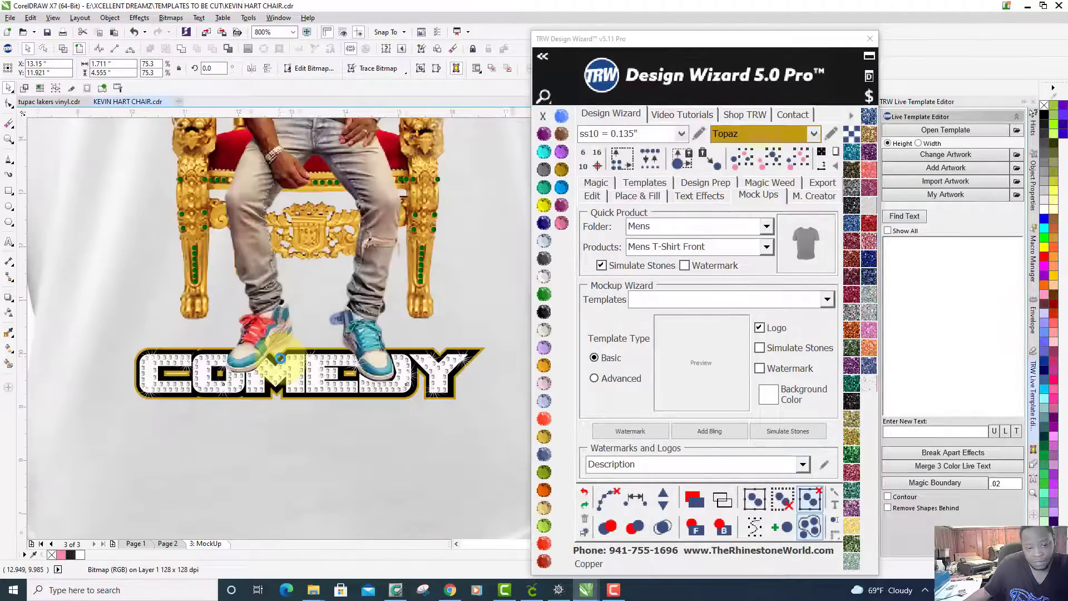
pyautogui.scroll(-1, 280, 358)
pyautogui.scroll(4, 280, 358)
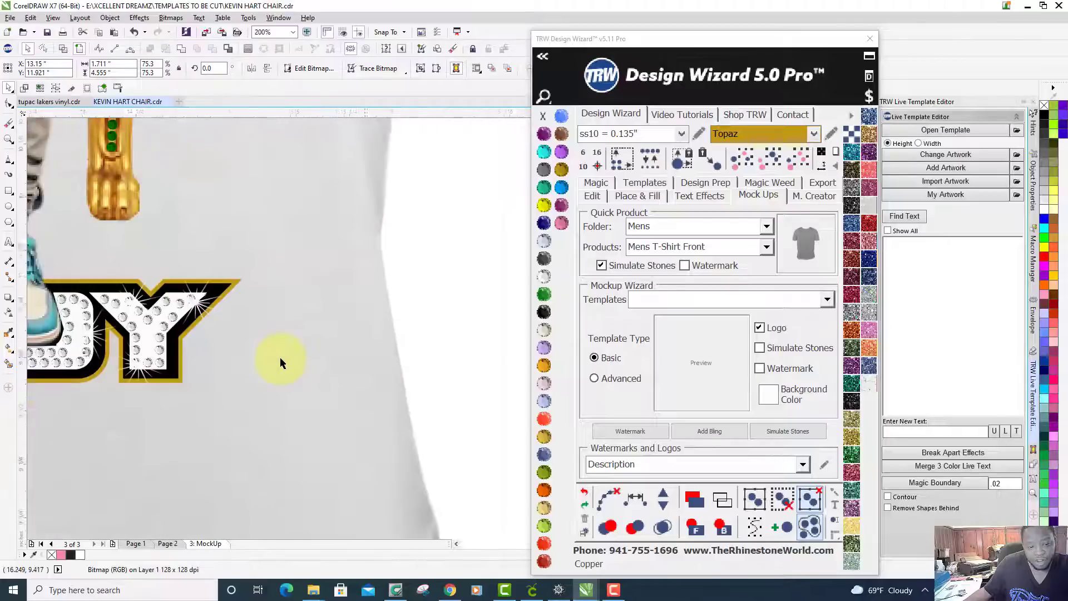
pyautogui.scroll(-2, 280, 359)
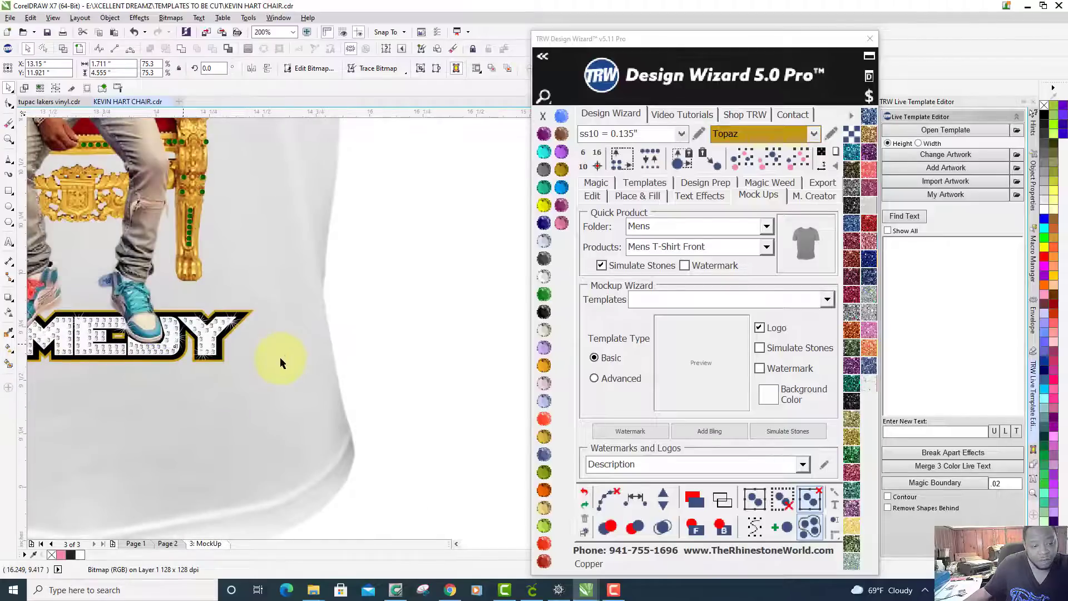
# Try deleting the white letter fill behind the COMEDY stones without cutting the outlines beneath it.
pyautogui.scroll(2, 276, 356)
pyautogui.scroll(2, 267, 350)
pyautogui.click(230, 309)
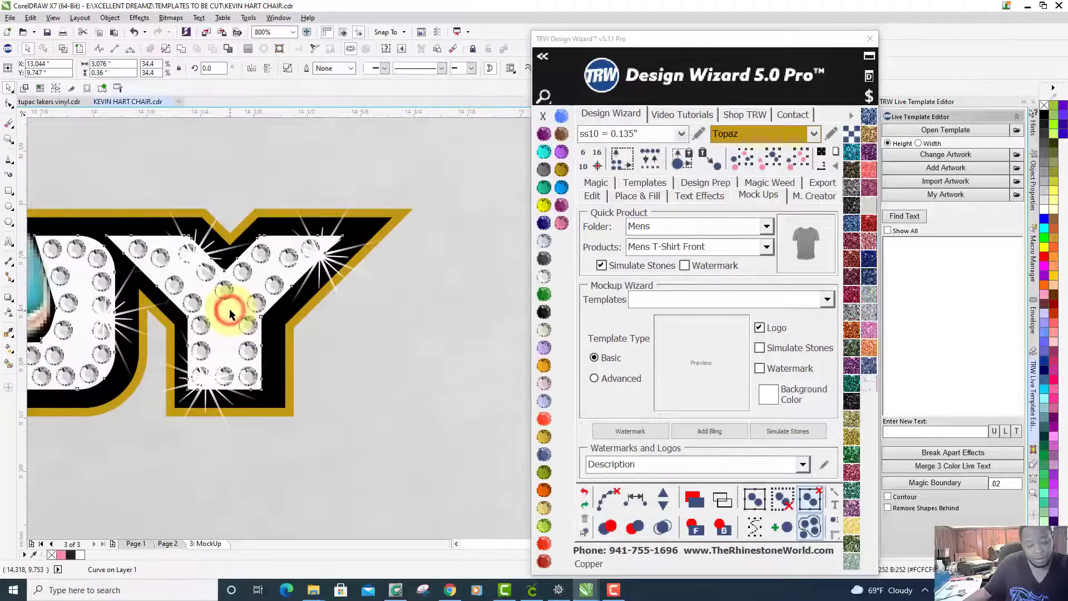
pyautogui.press('Delete')
pyautogui.scroll(-2, 351, 356)
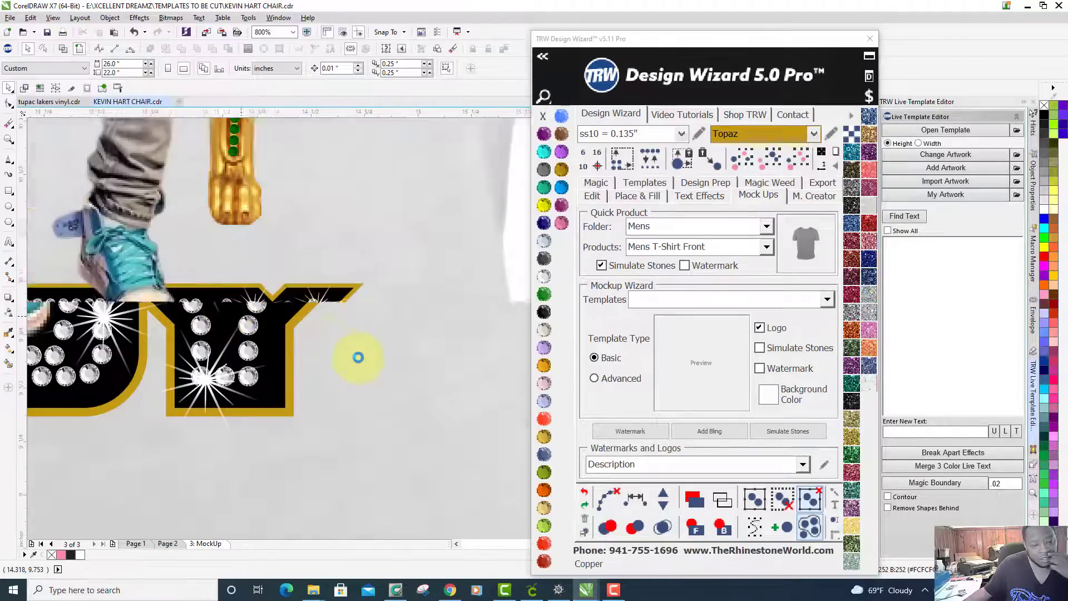
pyautogui.scroll(-2, 361, 358)
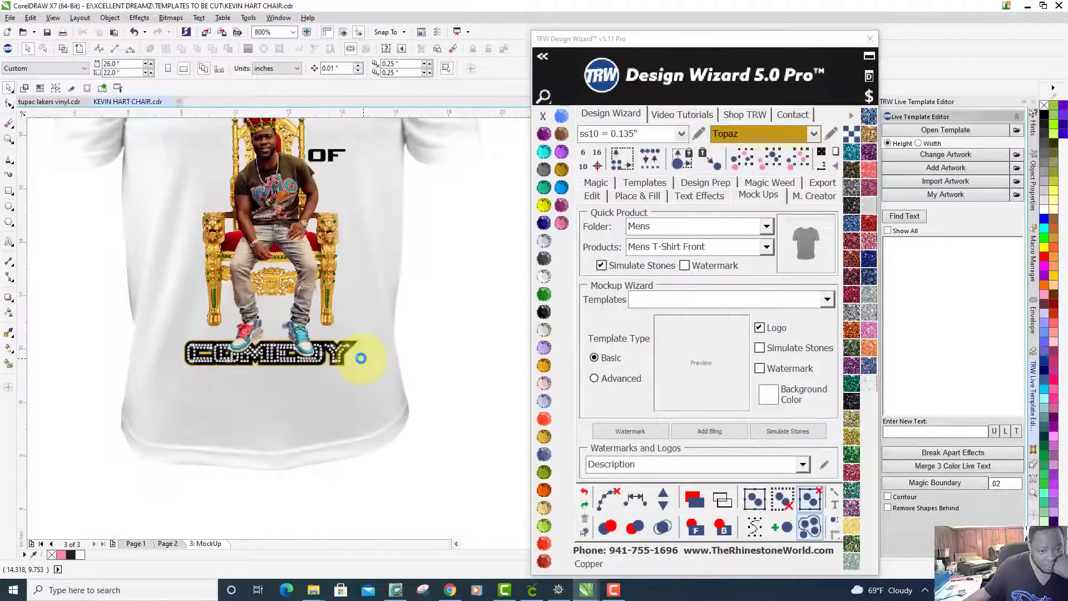
pyautogui.scroll(-2, 360, 358)
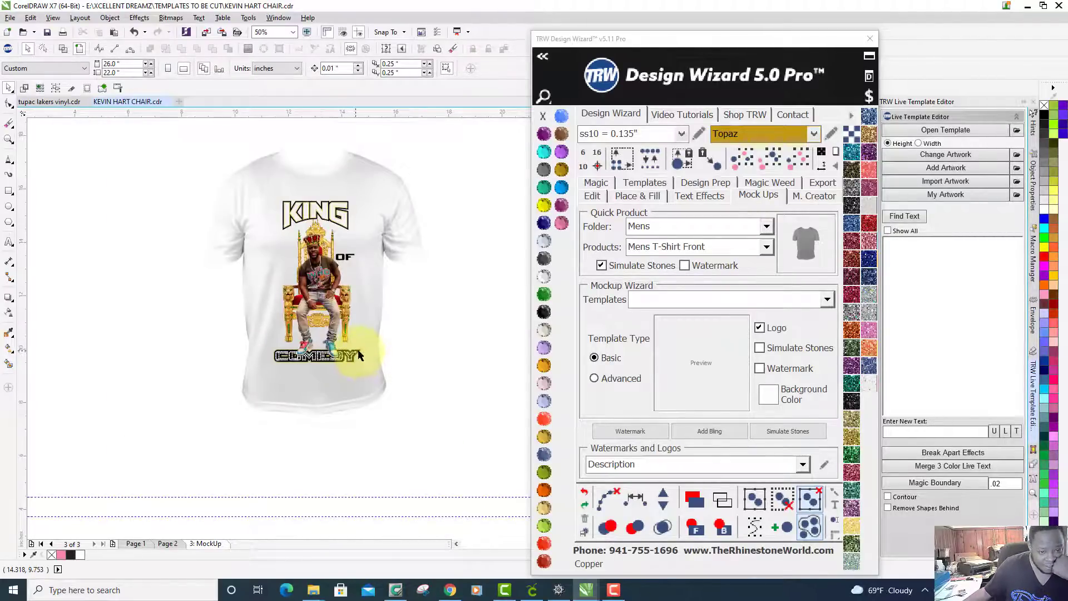
pyautogui.scroll(1, 361, 358)
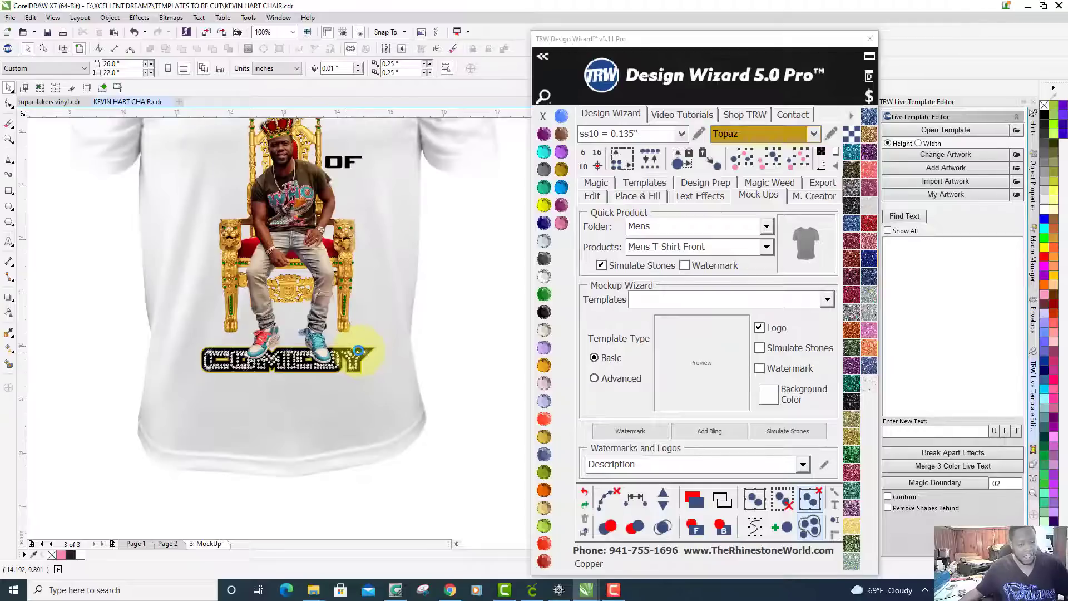
pyautogui.click(358, 351)
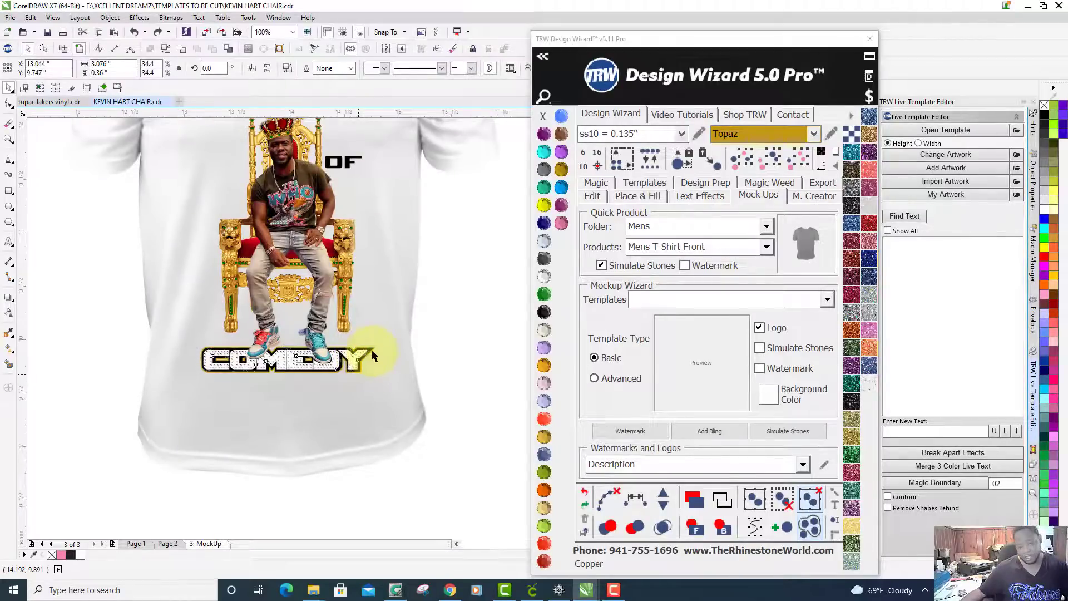
# Trim the black COMEDY outline shape with the white letter shape.
pyautogui.scroll(3, 372, 356)
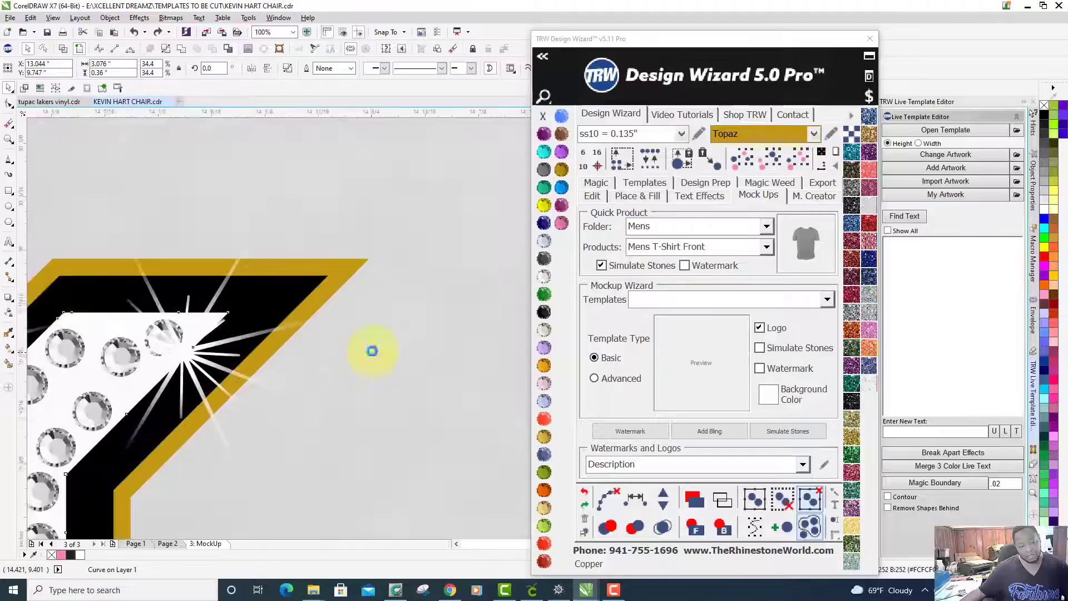
pyautogui.scroll(-2, 371, 351)
pyautogui.scroll(1, 370, 351)
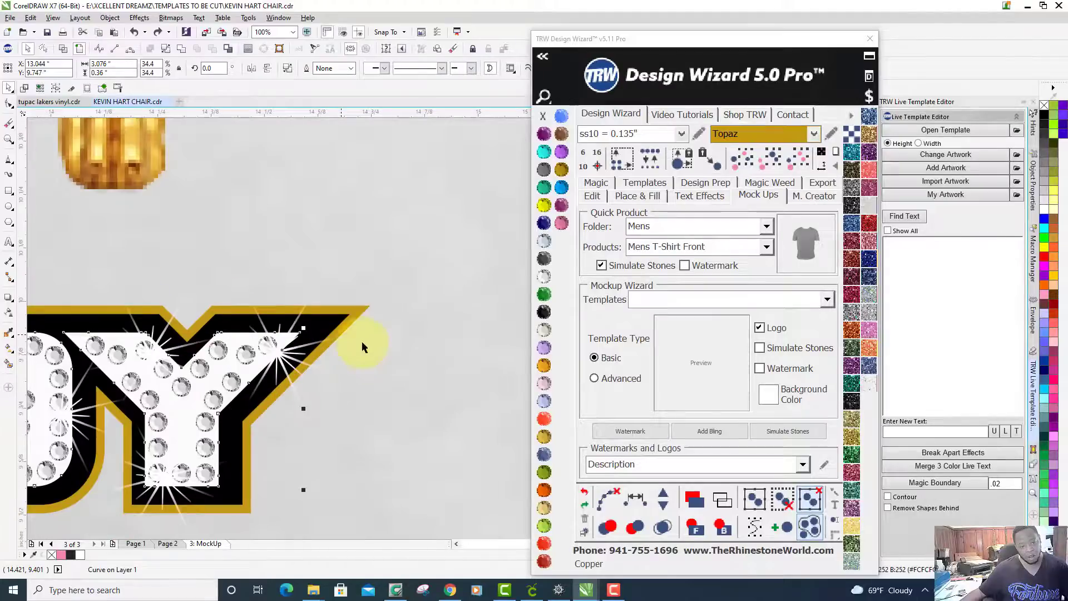
pyautogui.keyDown('shift'); pyautogui.click(336, 318); pyautogui.keyUp('shift')
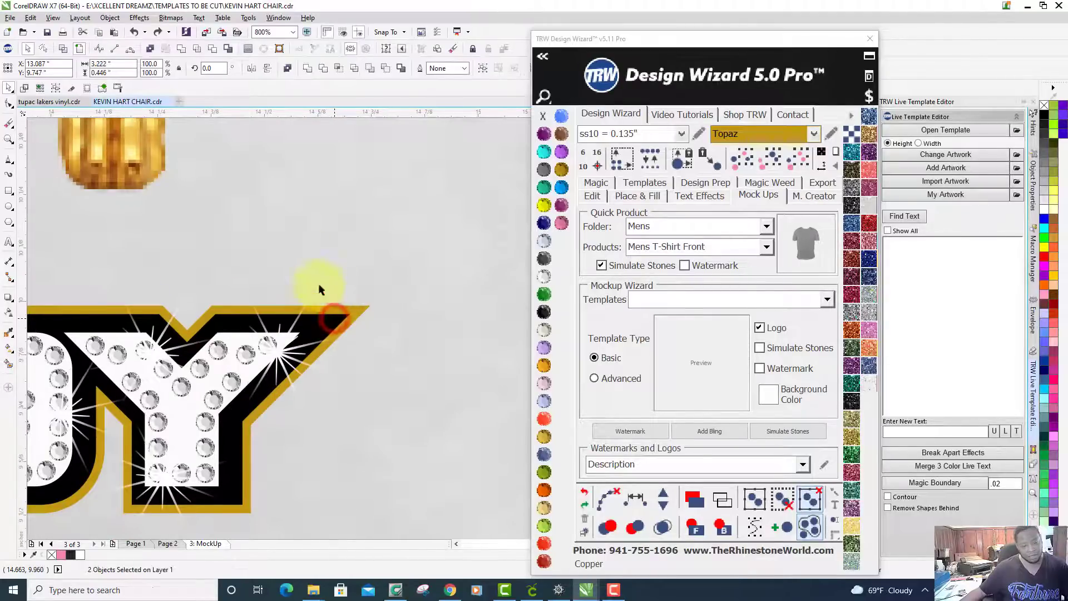
pyautogui.click(212, 51)
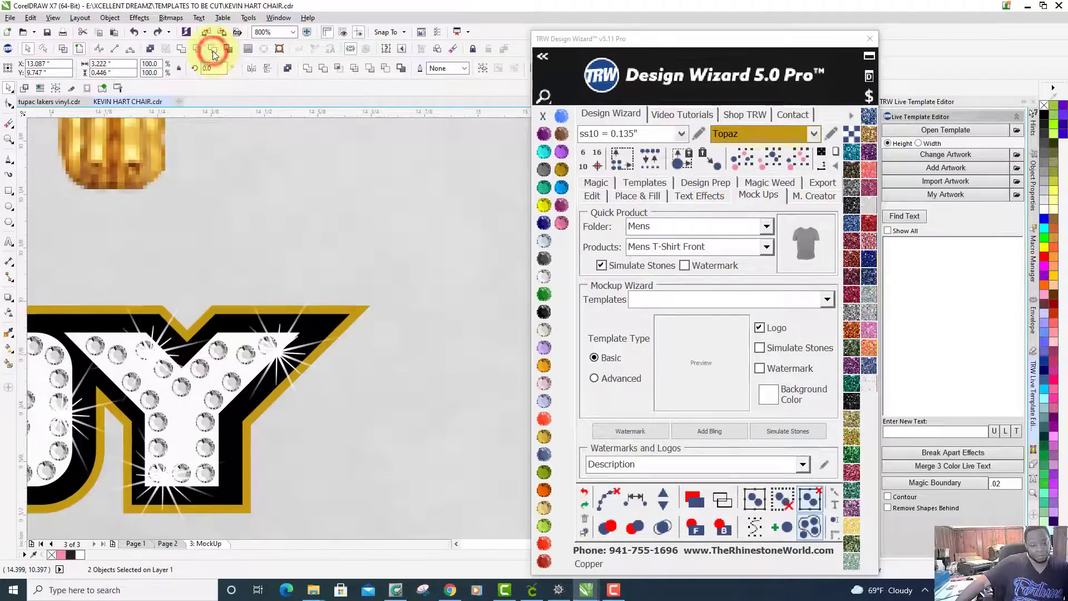
pyautogui.click(384, 273)
# Trim the gold COMEDY outline shape with the white letter shape.
pyautogui.click(188, 425)
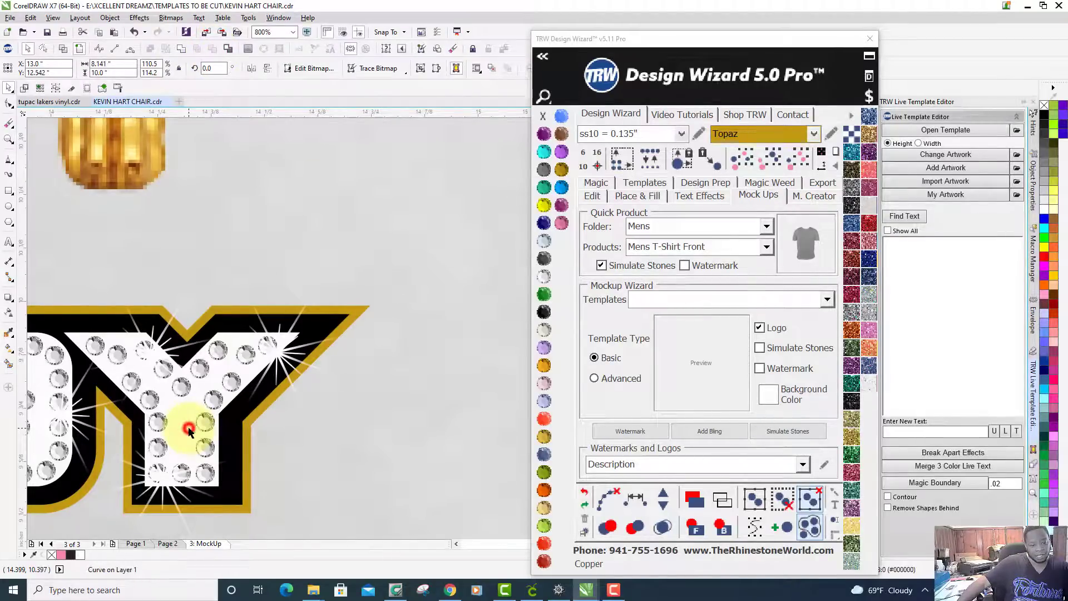
pyautogui.keyDown('shift'); pyautogui.click(357, 309); pyautogui.keyUp('shift')
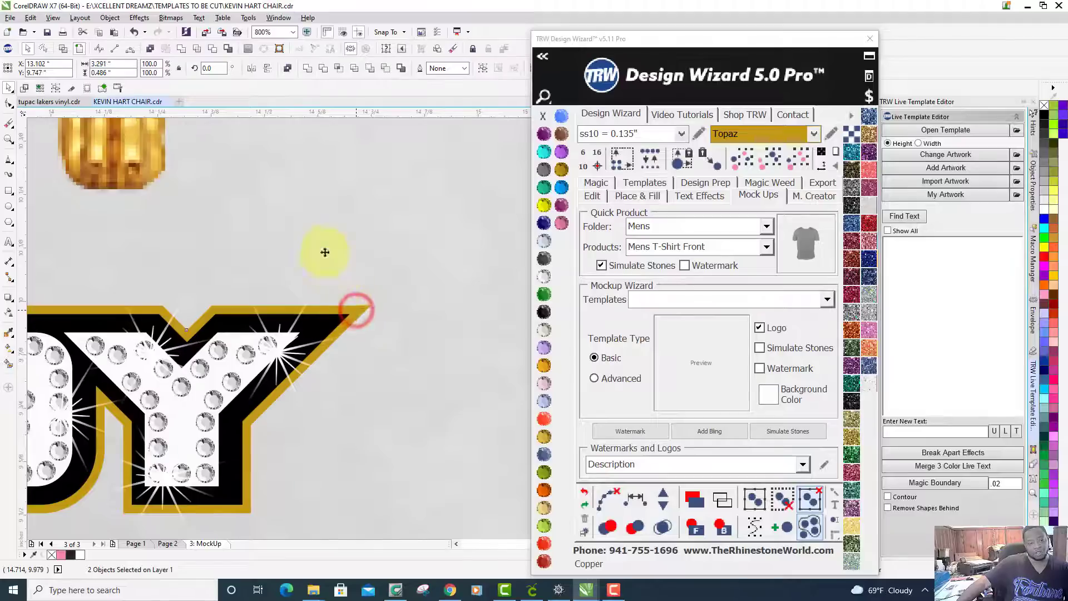
pyautogui.click(215, 48)
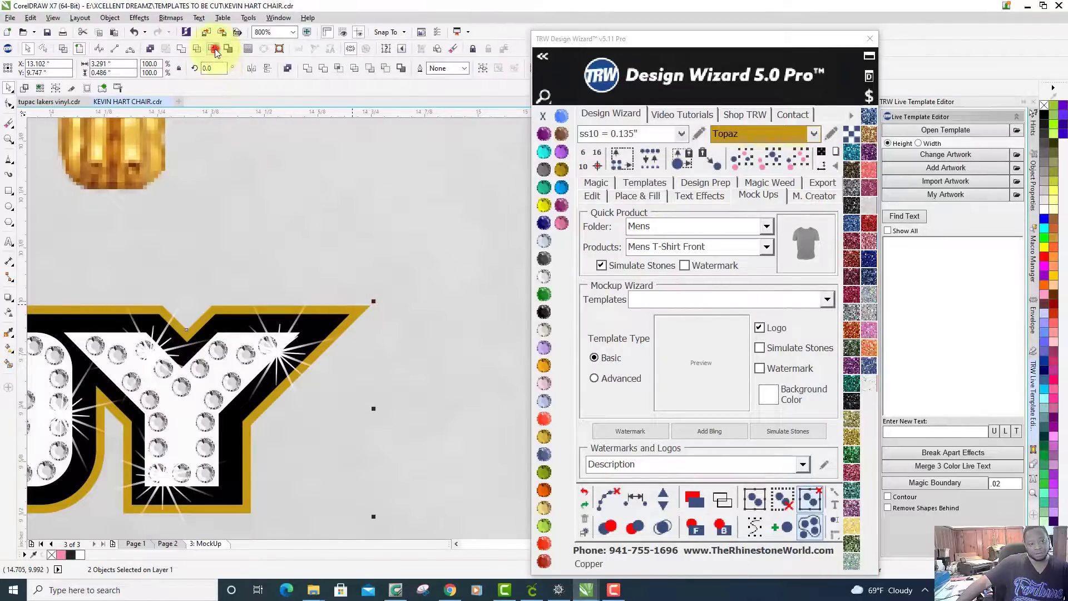
pyautogui.click(428, 173)
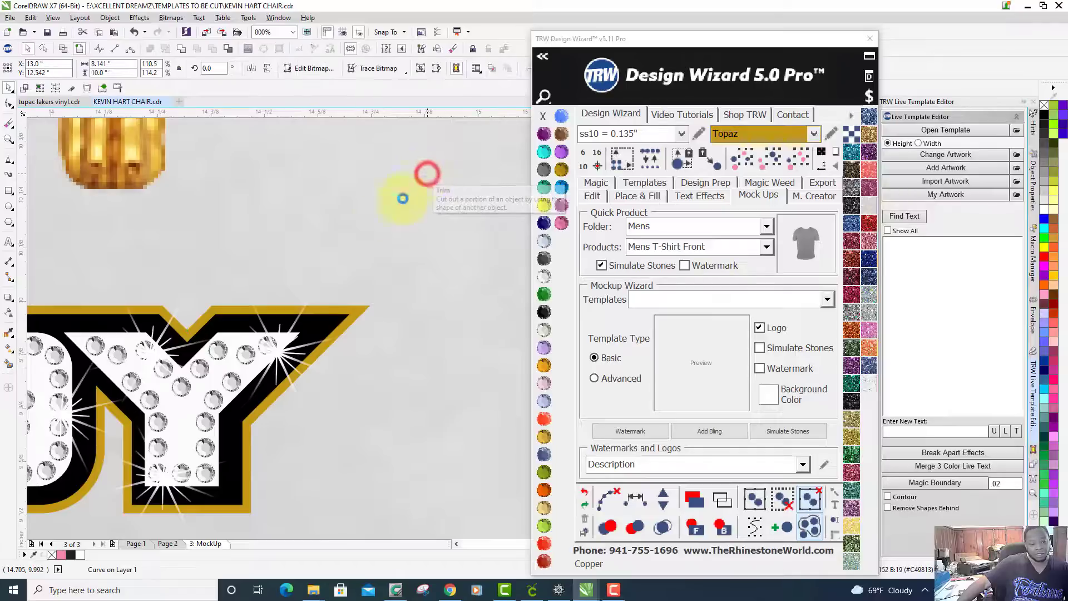
# Delete the white letter fill behind the COMEDY stones and check the lettering on the whole shirt.
pyautogui.click(181, 423)
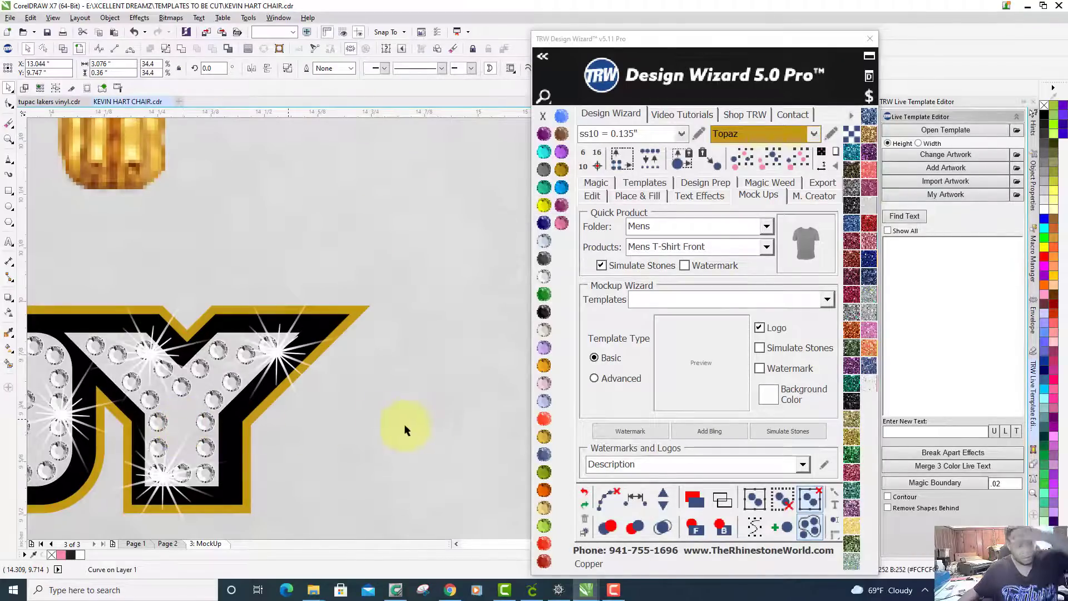
pyautogui.click(449, 424)
pyautogui.scroll(-2, 449, 424)
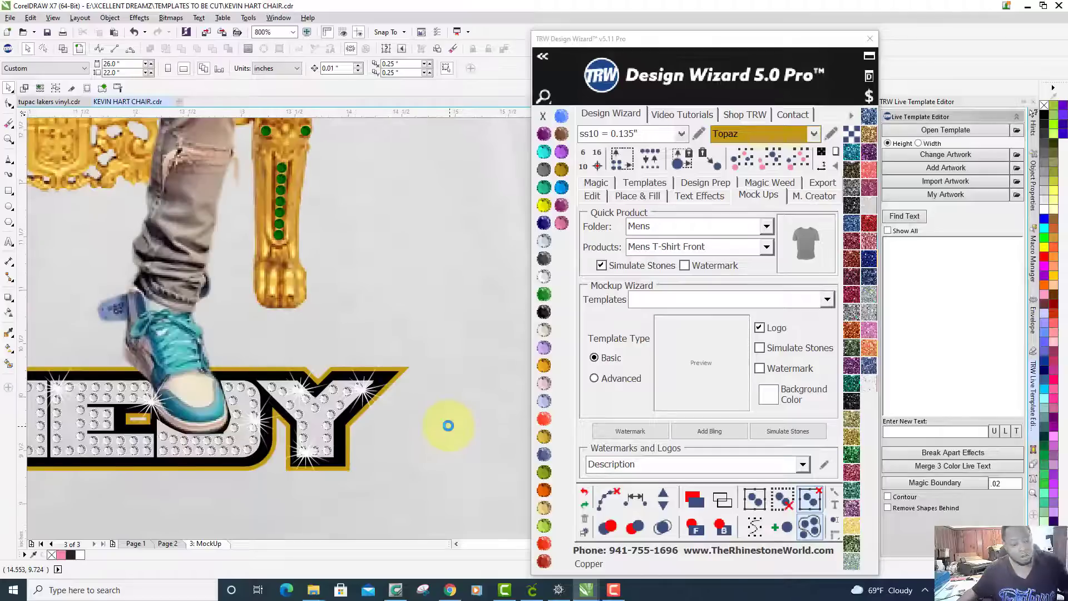
pyautogui.scroll(-2, 449, 425)
pyautogui.scroll(-2, 449, 426)
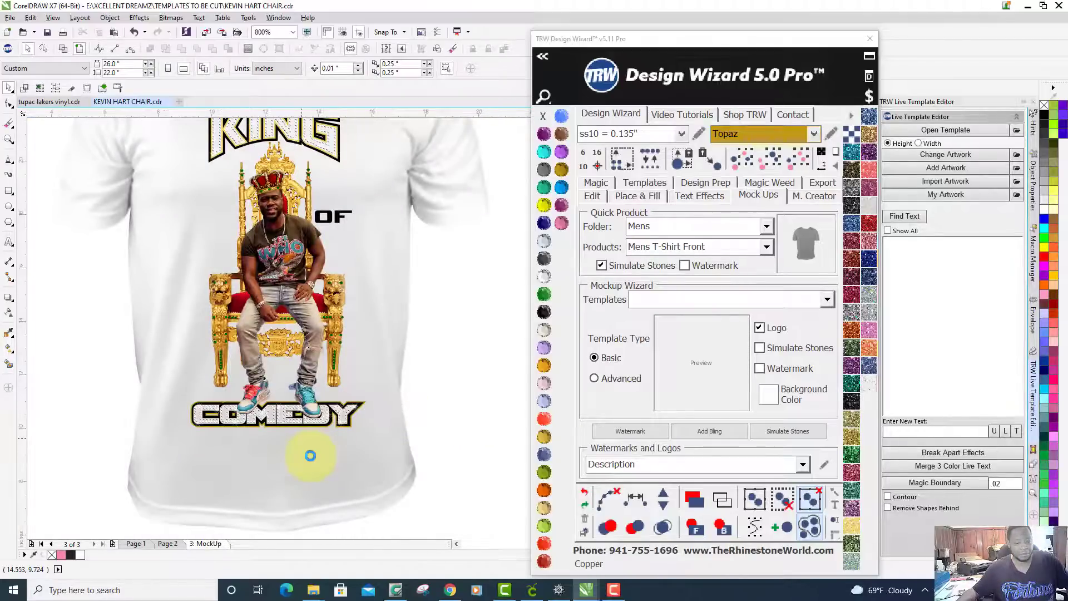
pyautogui.scroll(-2, 310, 456)
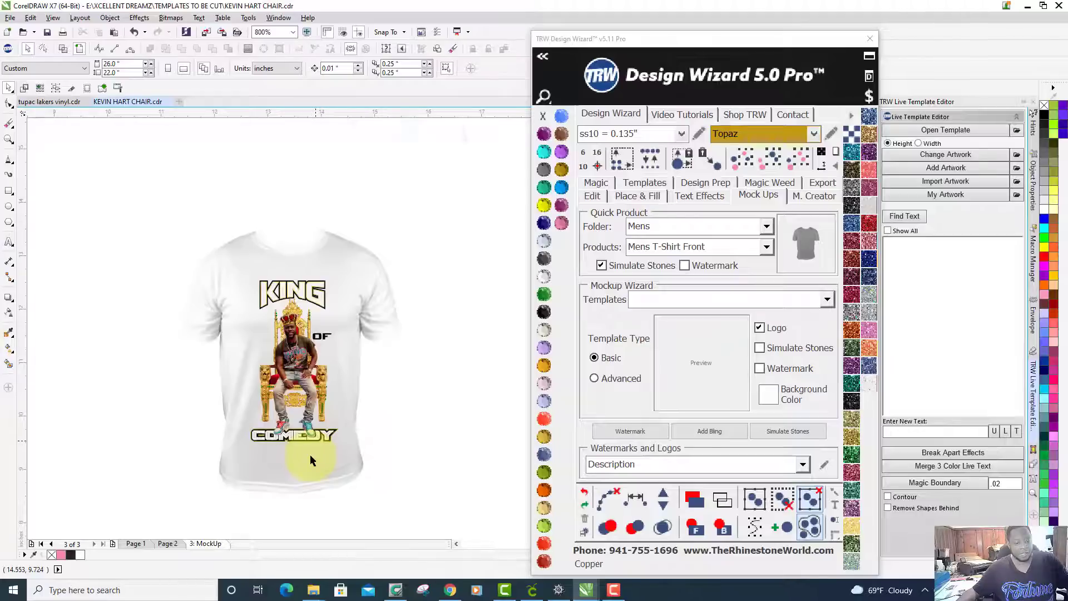
pyautogui.scroll(2, 310, 460)
pyautogui.scroll(-2, 311, 458)
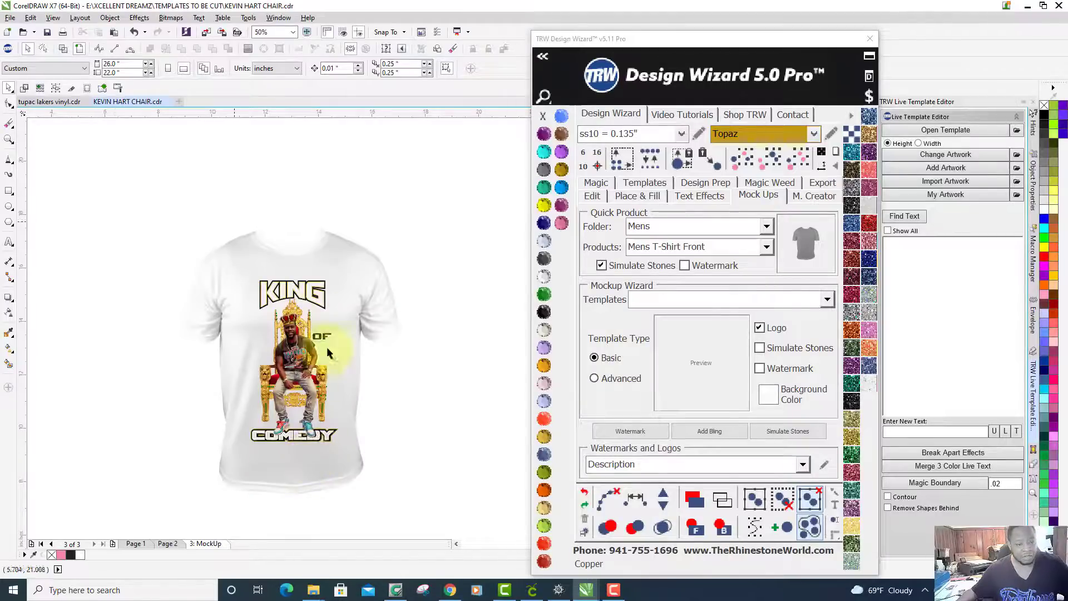
# Try a black glitter pattern as the fill of the T-shirt mockup.
pyautogui.click(341, 268)
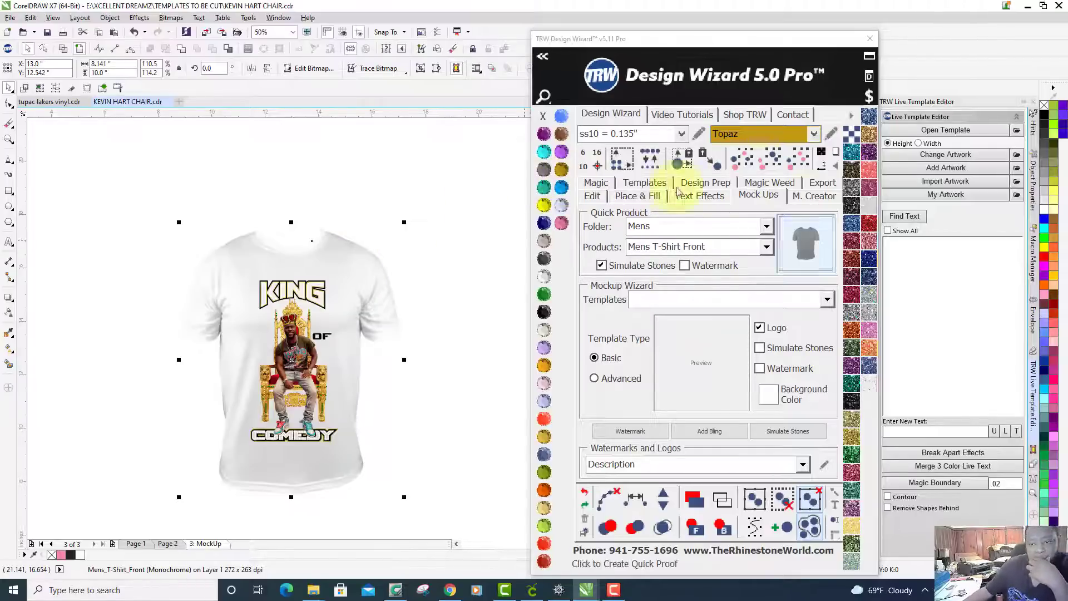
pyautogui.click(852, 205)
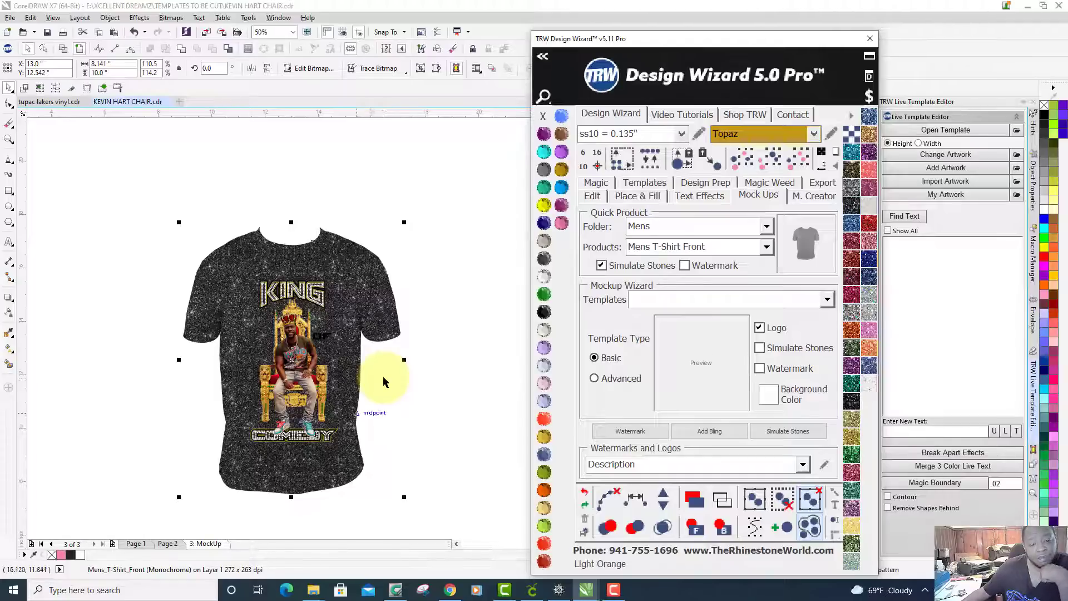
pyautogui.scroll(1, 383, 382)
pyautogui.moveTo(294, 387); pyautogui.dragTo(135, 405)
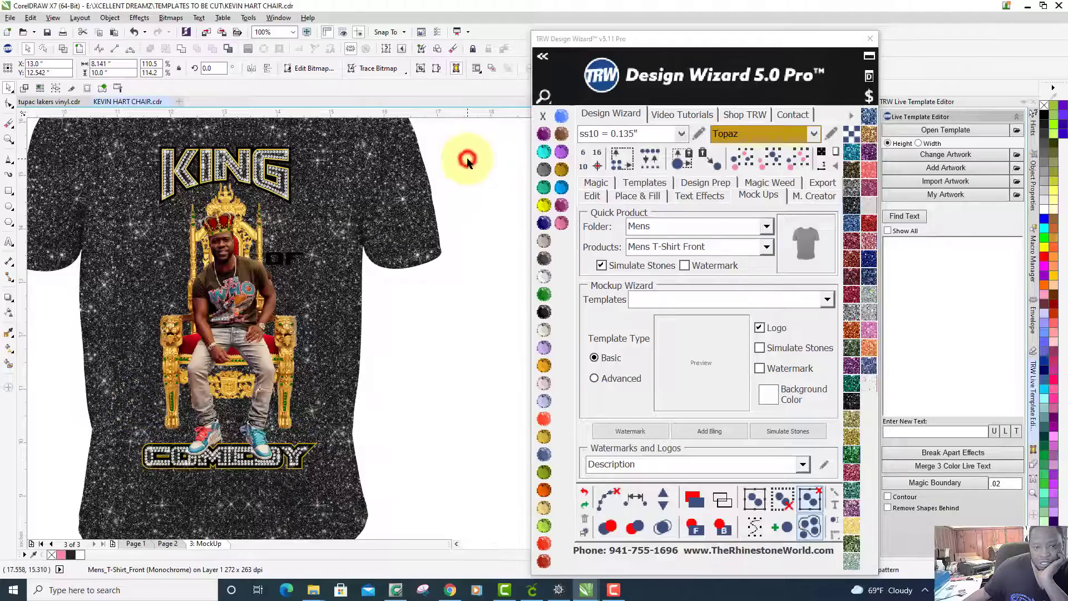
pyautogui.click(405, 160)
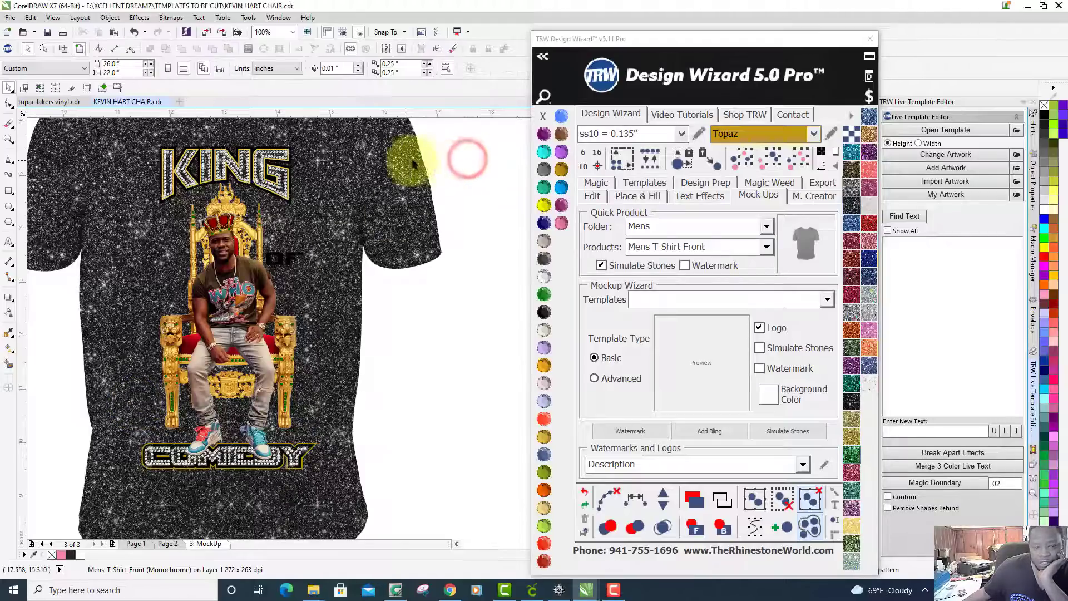
pyautogui.scroll(-1, 378, 226)
# Recolor the T-shirt mockup in solid gray (#B3B3B3) and check the COMEDY lettering against it.
pyautogui.click(373, 225)
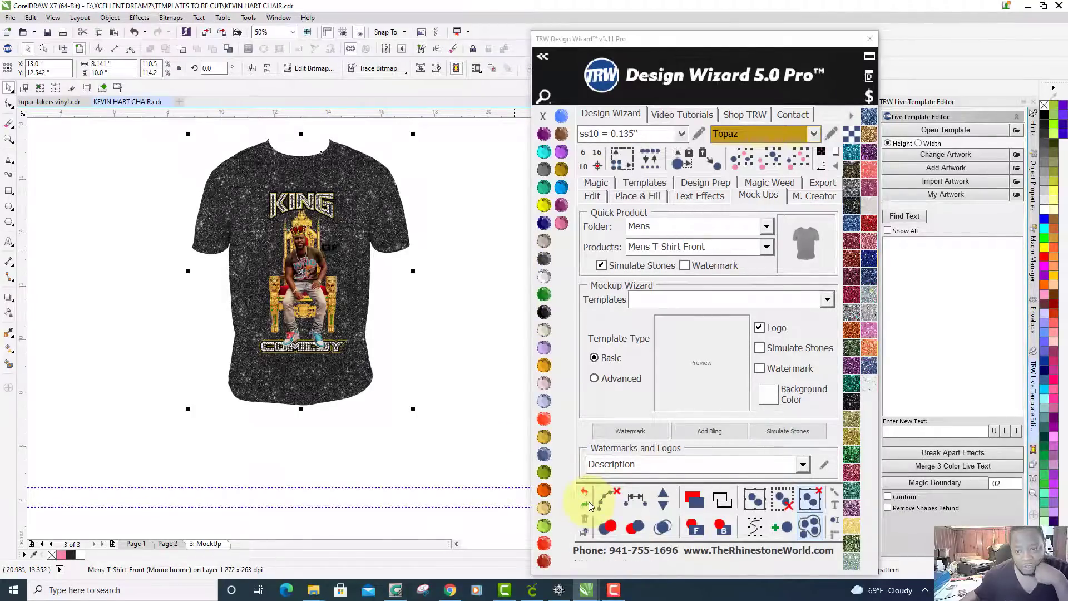
pyautogui.click(1044, 185)
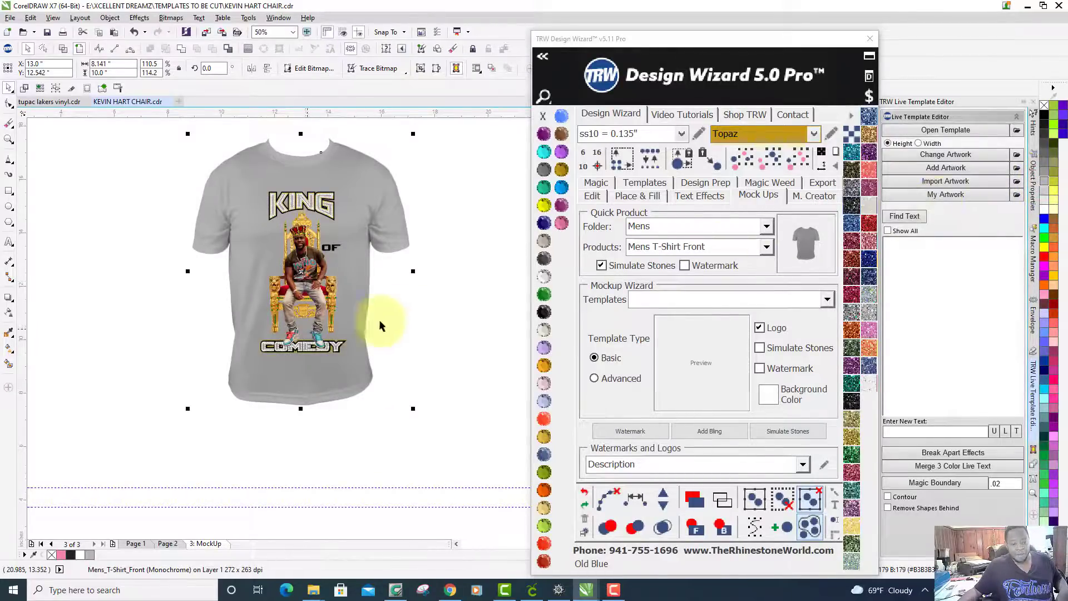
pyautogui.scroll(2, 299, 338)
pyautogui.scroll(4, 298, 338)
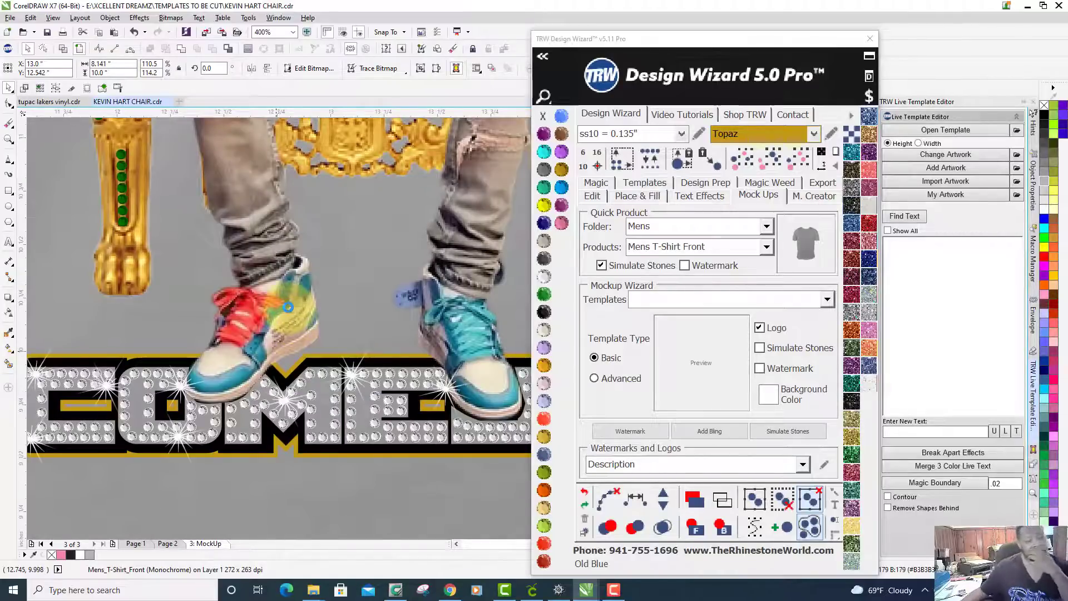
# Recolor all green stones on the throne with white (#F4F4F4) from the Siser EasyWeed HTV vinyl library and check them on the shirt.
pyautogui.scroll(2, 289, 309)
pyautogui.scroll(-2, 289, 307)
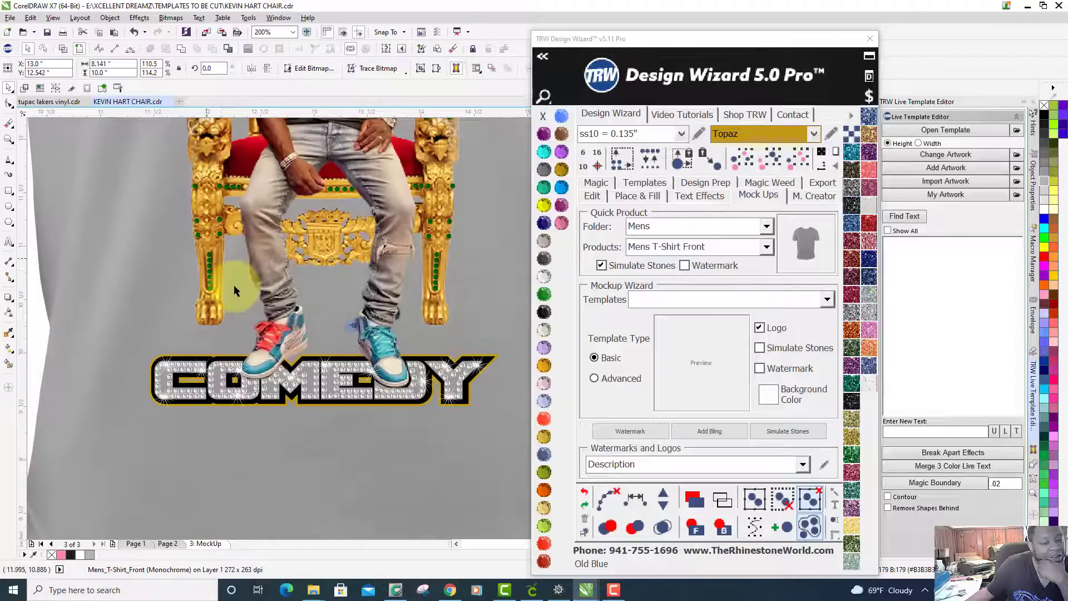
pyautogui.click(208, 255)
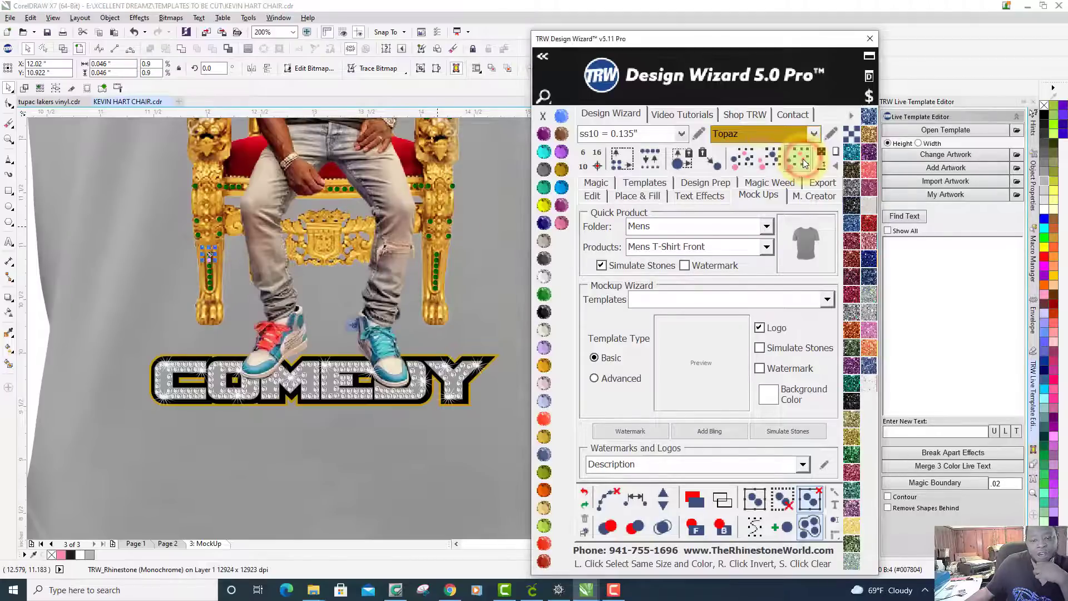
pyautogui.click(802, 161)
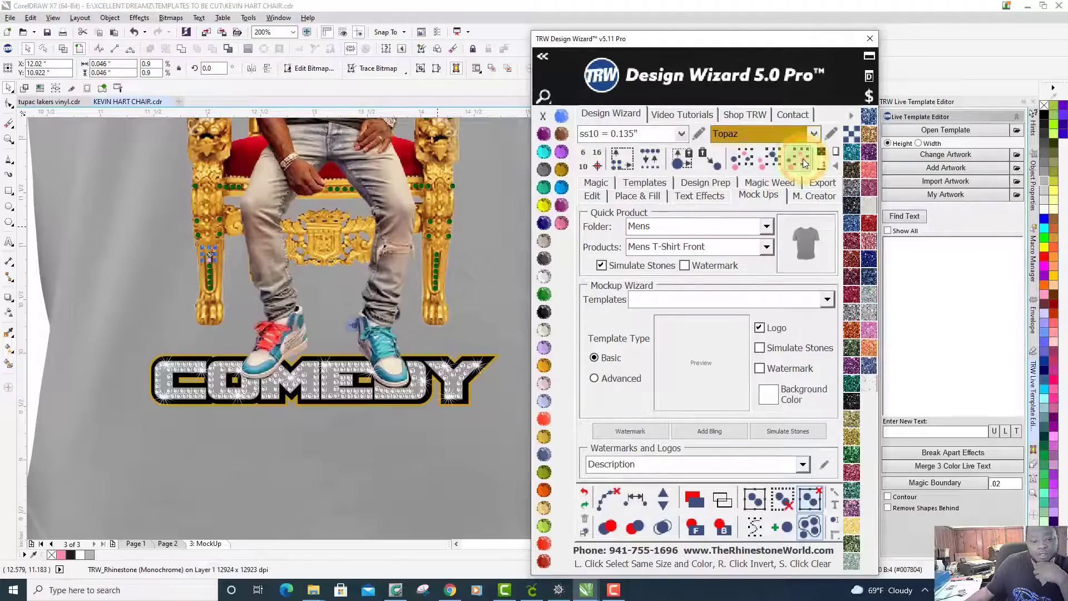
pyautogui.click(850, 120)
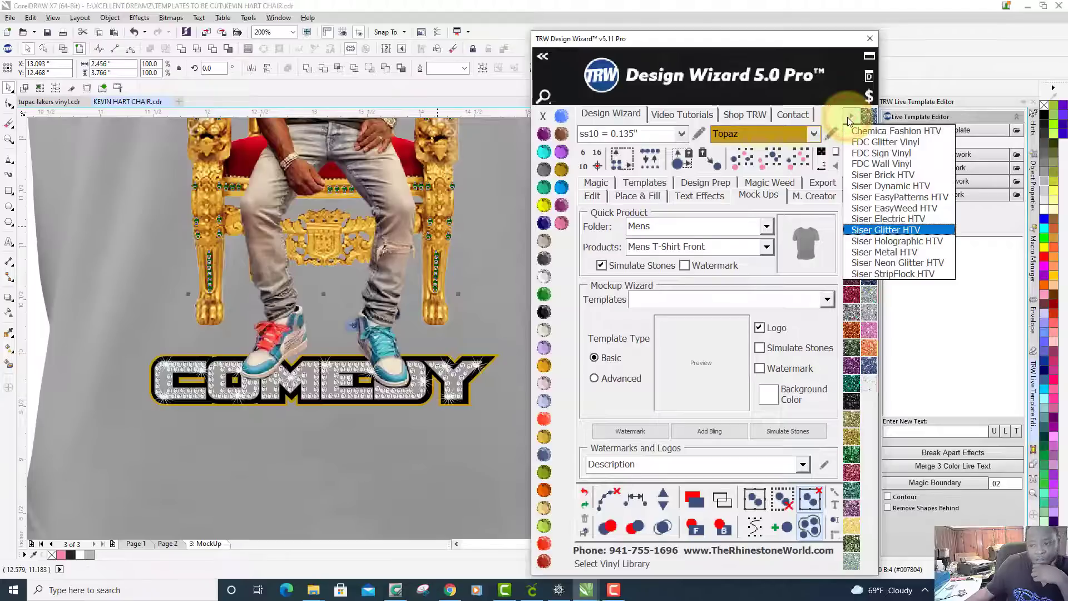
pyautogui.click(913, 207)
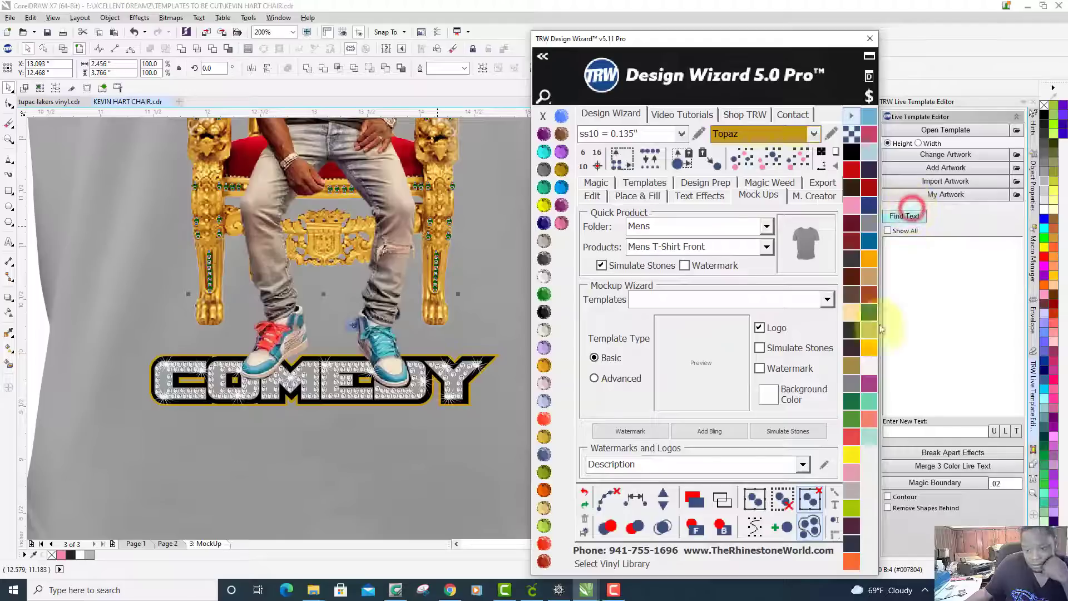
pyautogui.click(870, 369)
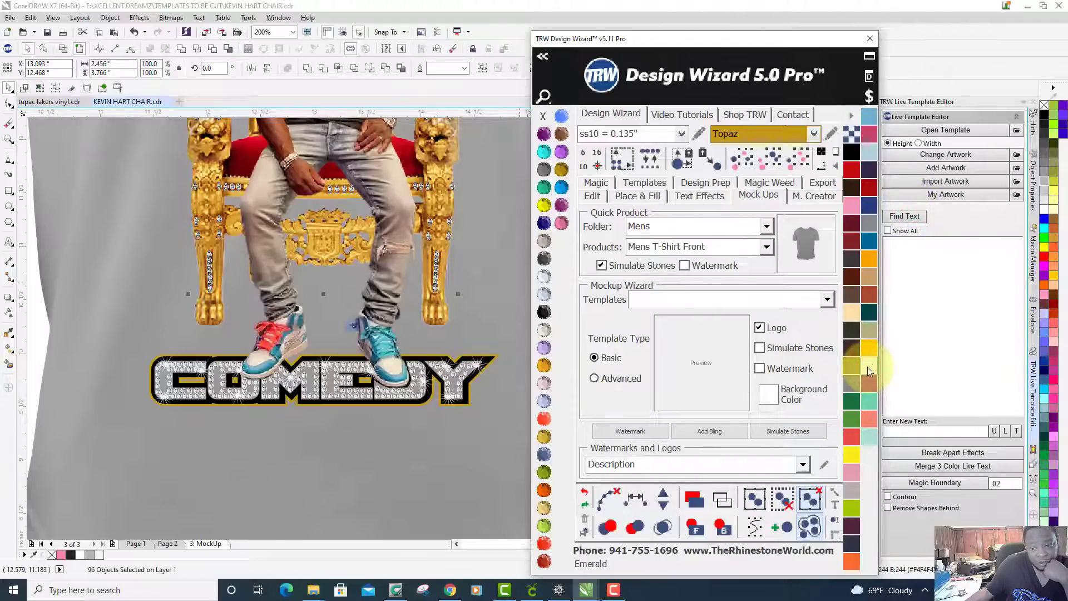
pyautogui.click(869, 369)
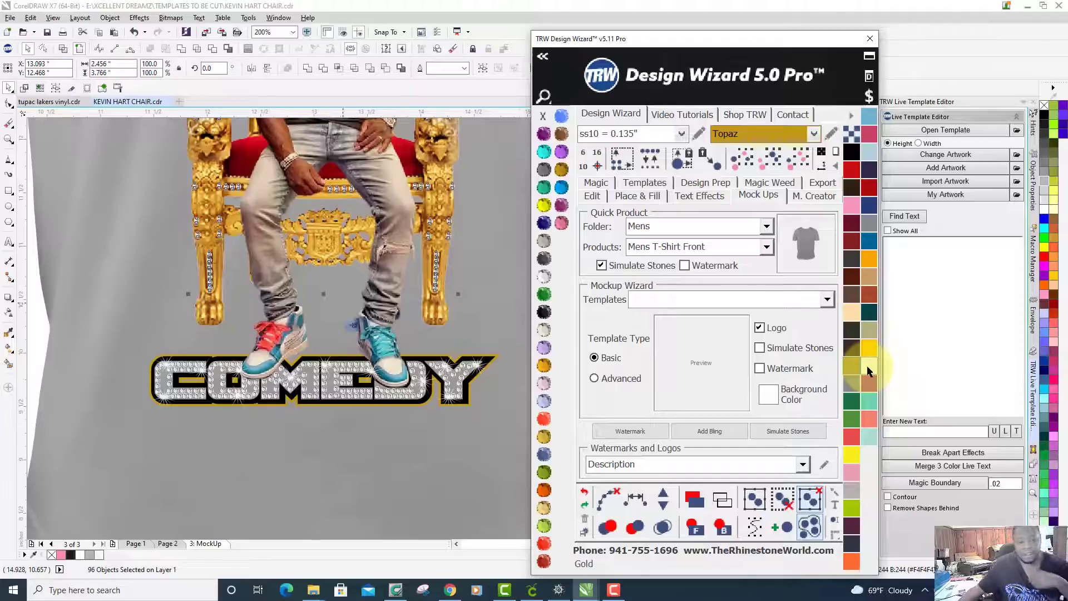
pyautogui.click(388, 399)
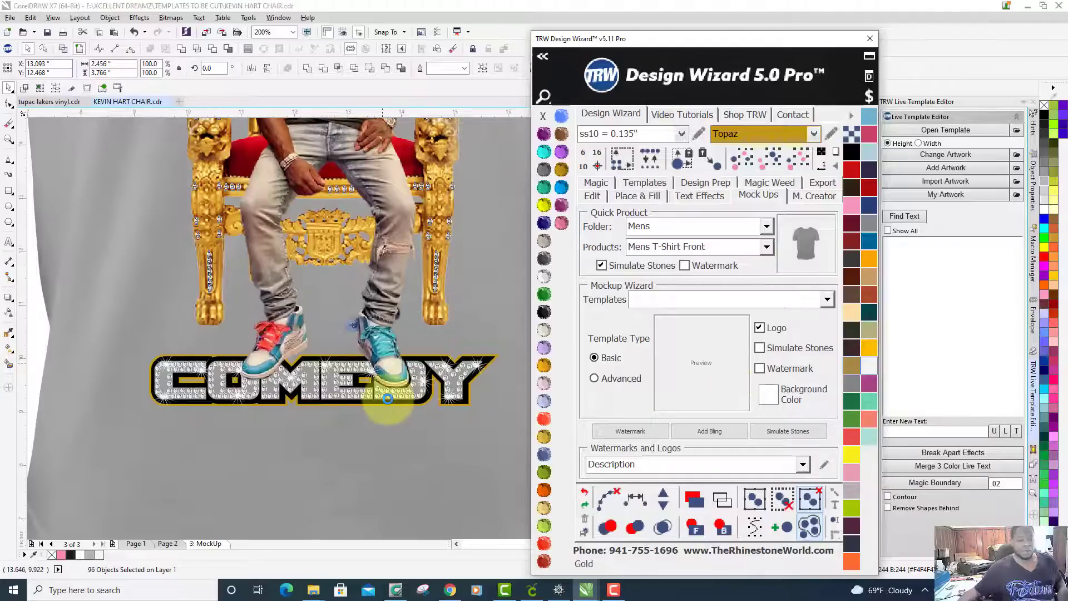
pyautogui.scroll(-2, 384, 395)
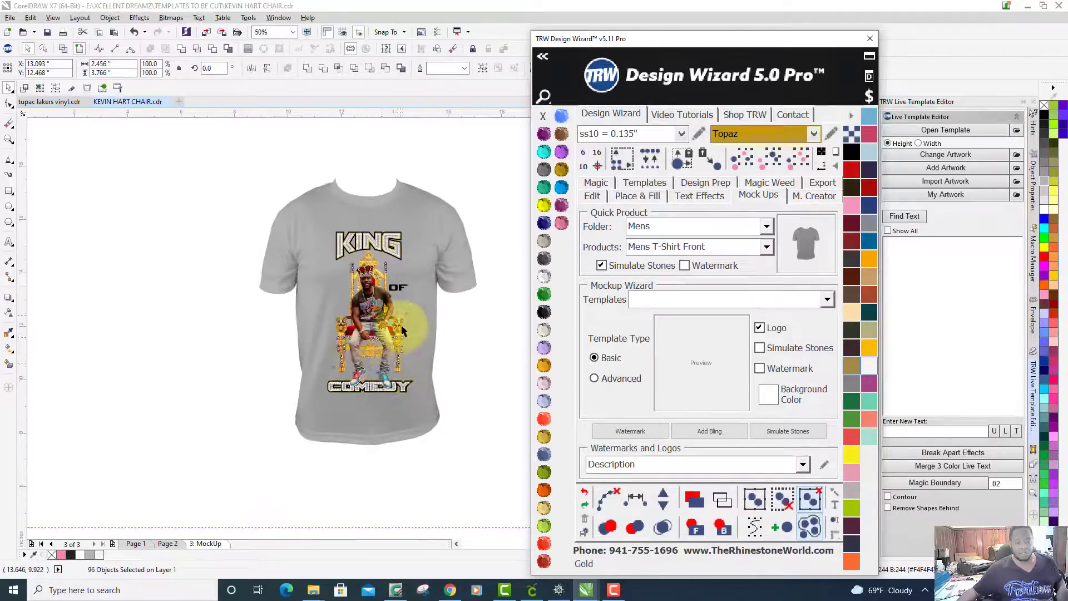
pyautogui.scroll(1, 402, 328)
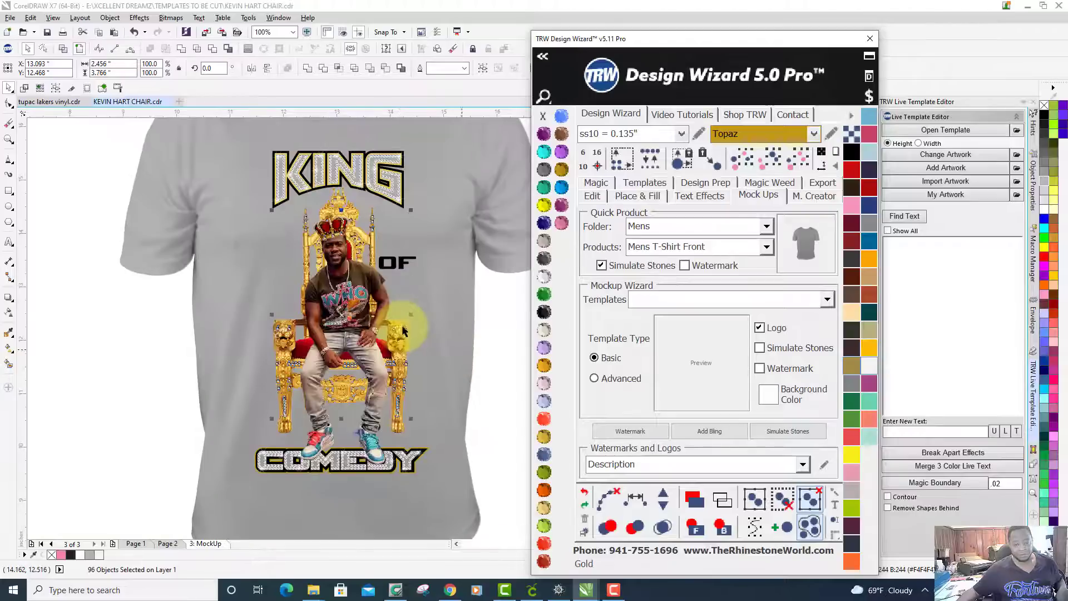
pyautogui.click(490, 361)
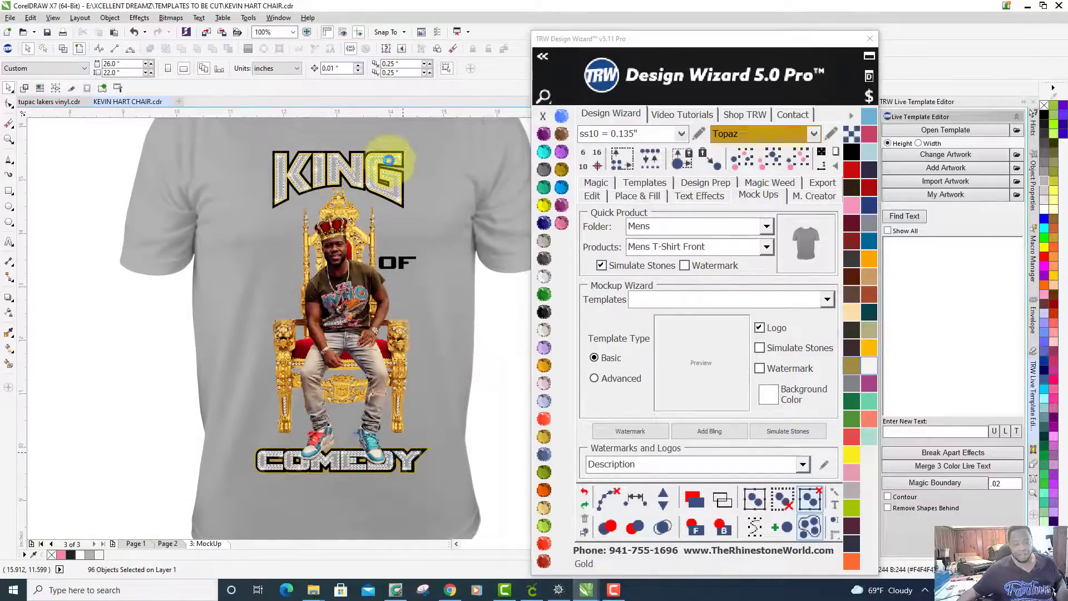
# Recolor all the stones in the KING and COMEDY lettering with Red Siam and check the design on the whole shirt.
pyautogui.scroll(1, 388, 160)
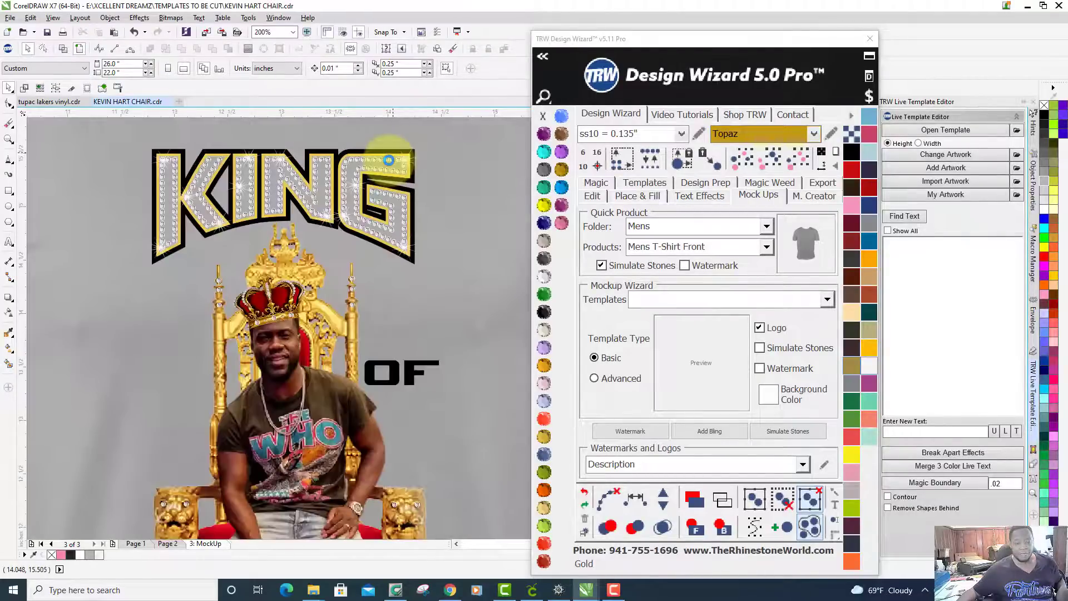
pyautogui.click(405, 197)
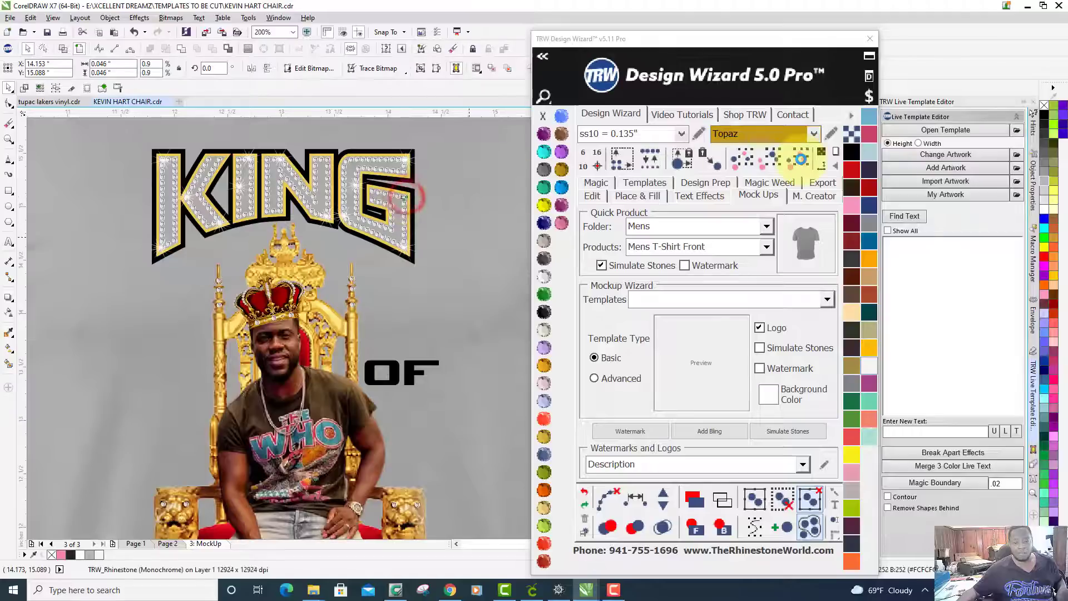
pyautogui.click(801, 160)
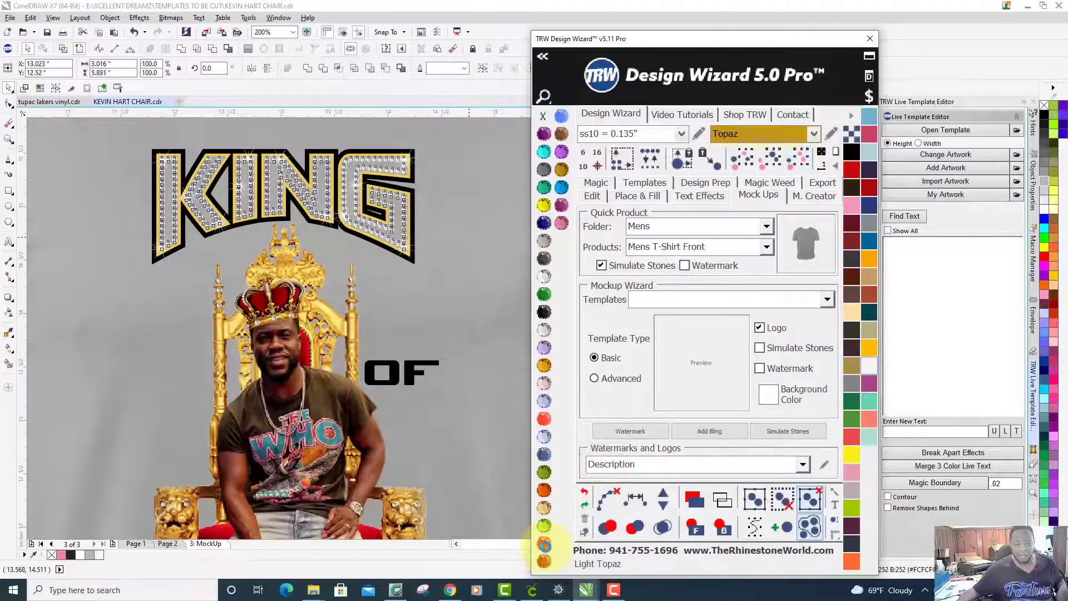
pyautogui.click(546, 546)
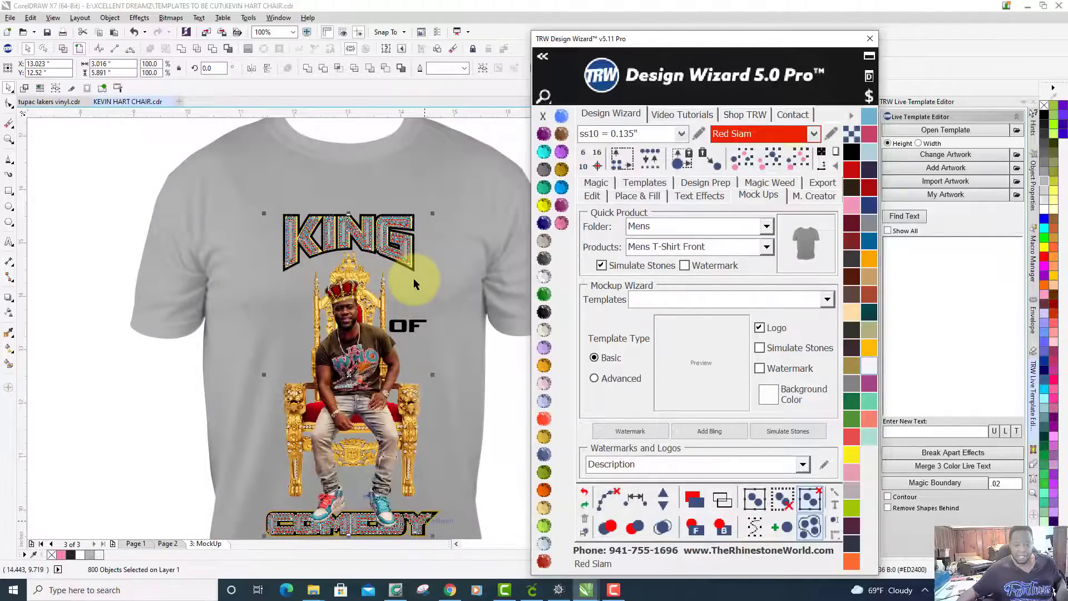
pyautogui.click(503, 435)
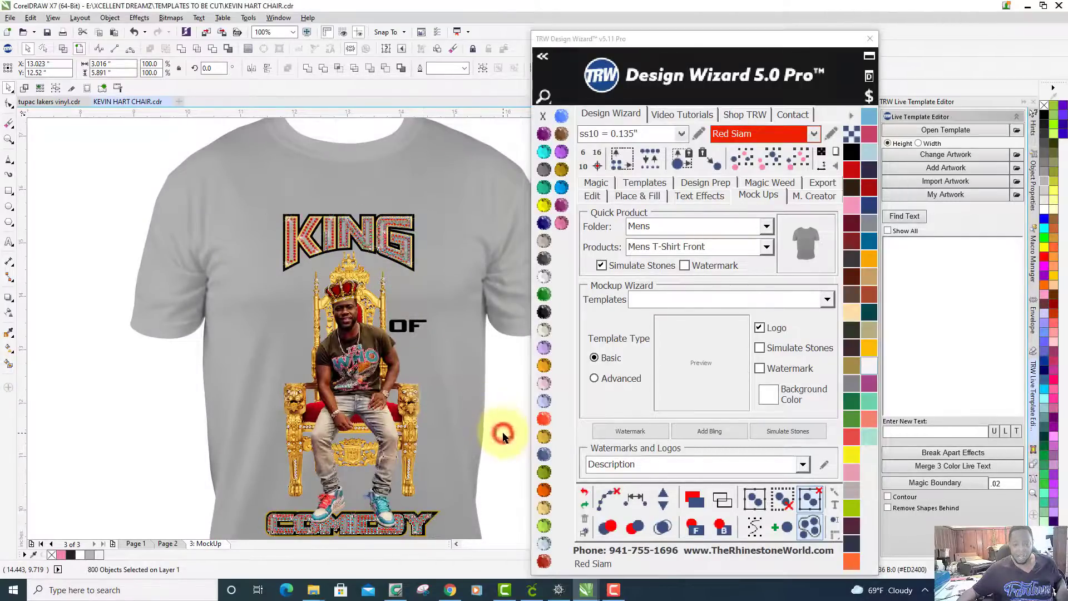
pyautogui.click(552, 289)
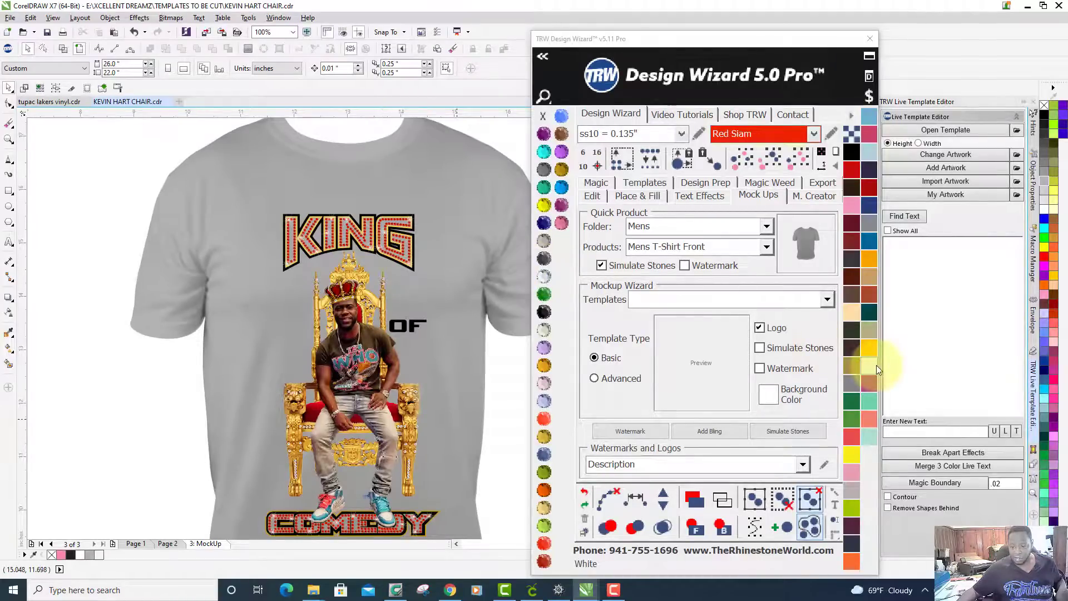
pyautogui.click(125, 191)
pyautogui.scroll(-1, 278, 307)
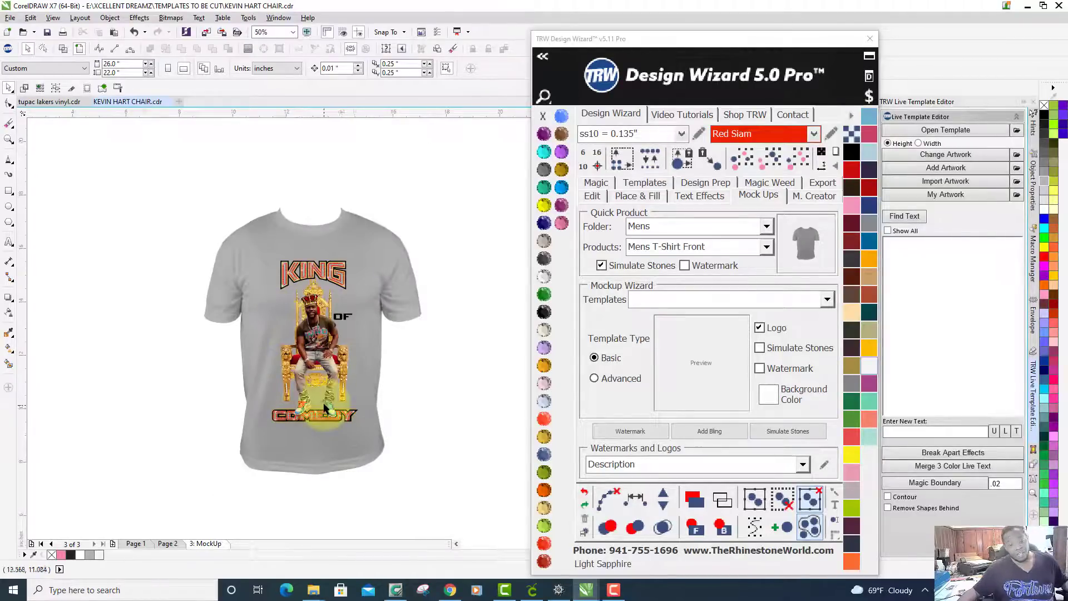
pyautogui.scroll(1, 324, 404)
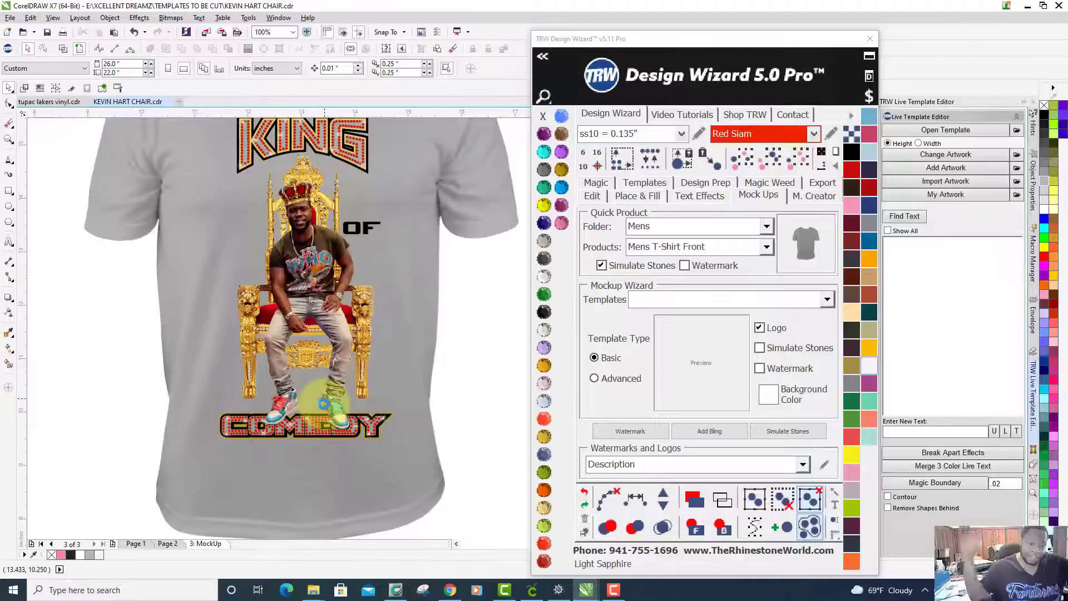